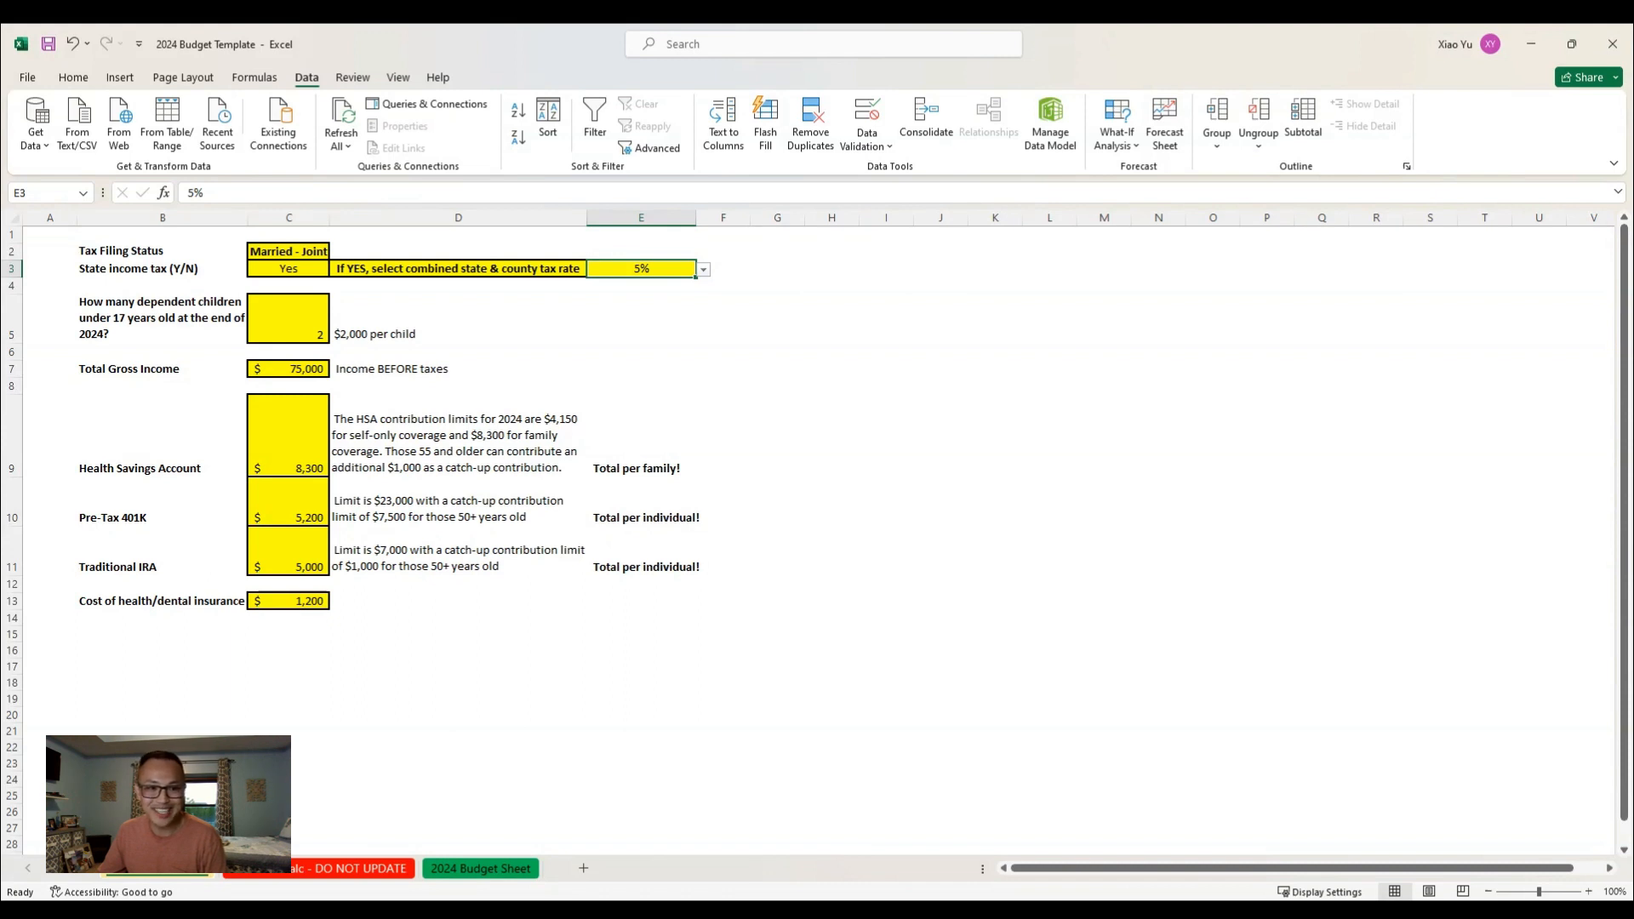
Review the tax filing status options in C2 and choose Married - Joint
click(638, 747)
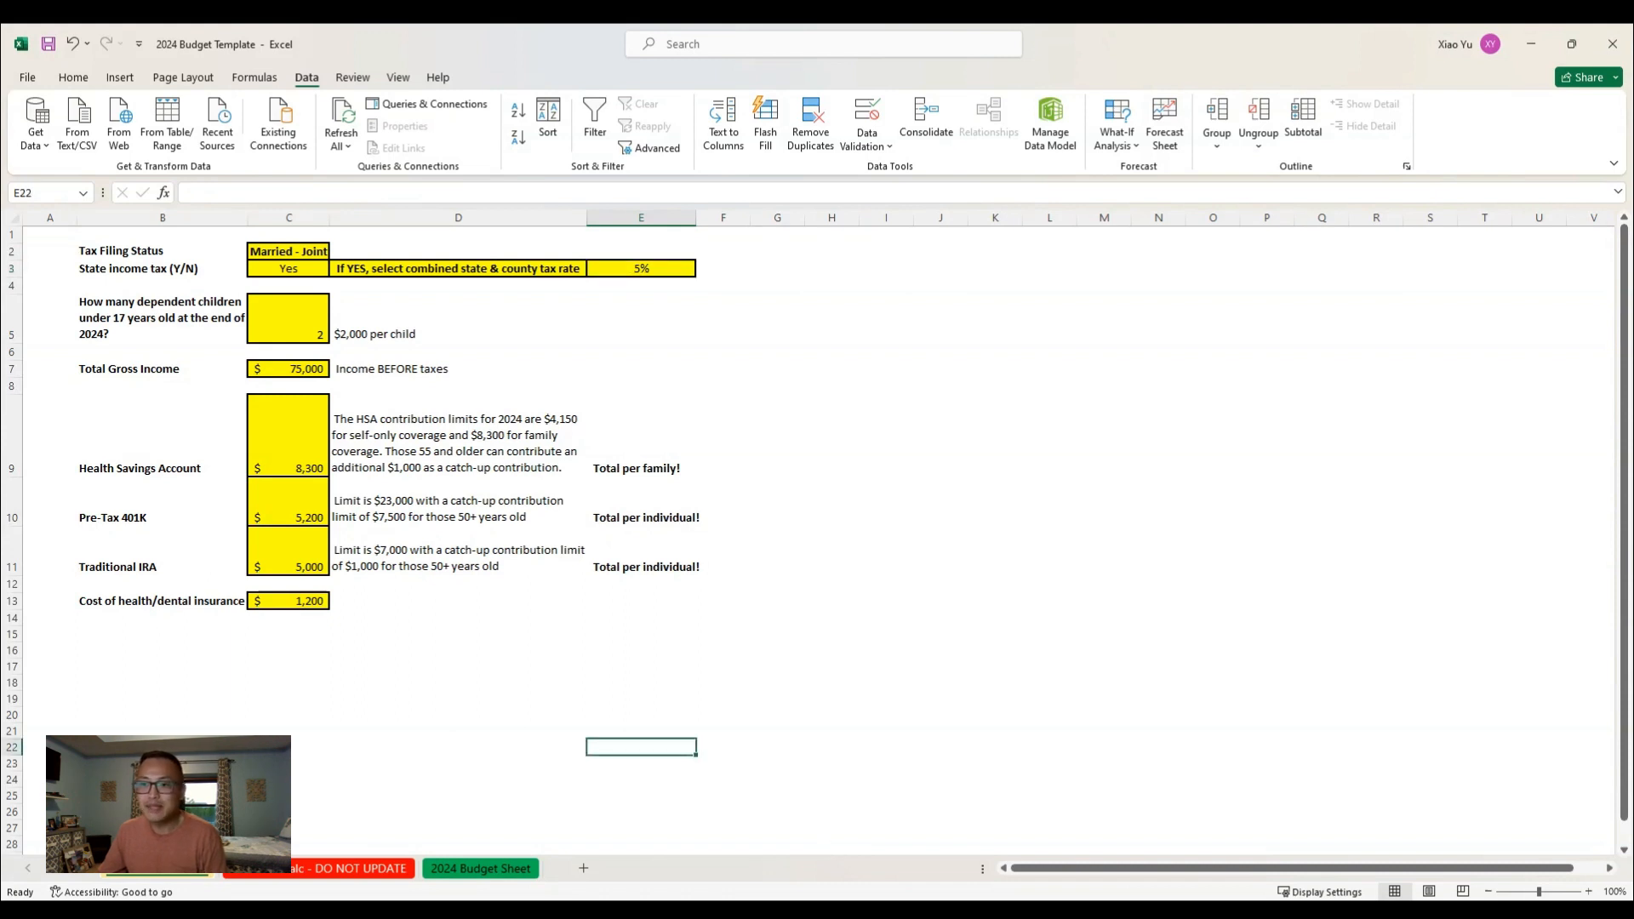
click(293, 253)
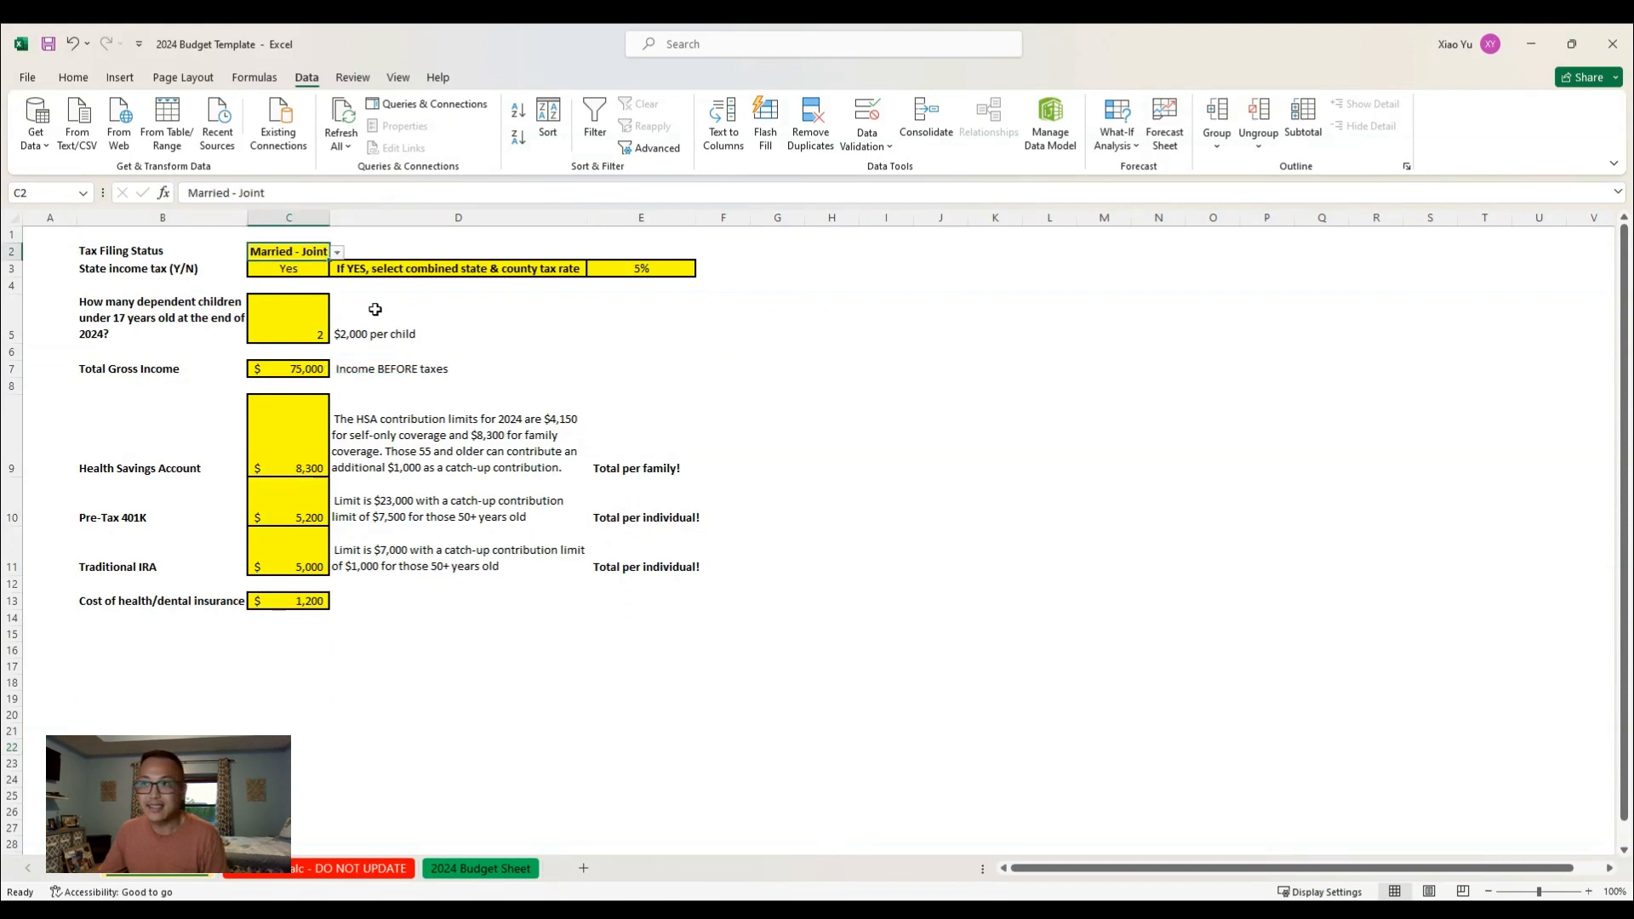
key(alt+Down)
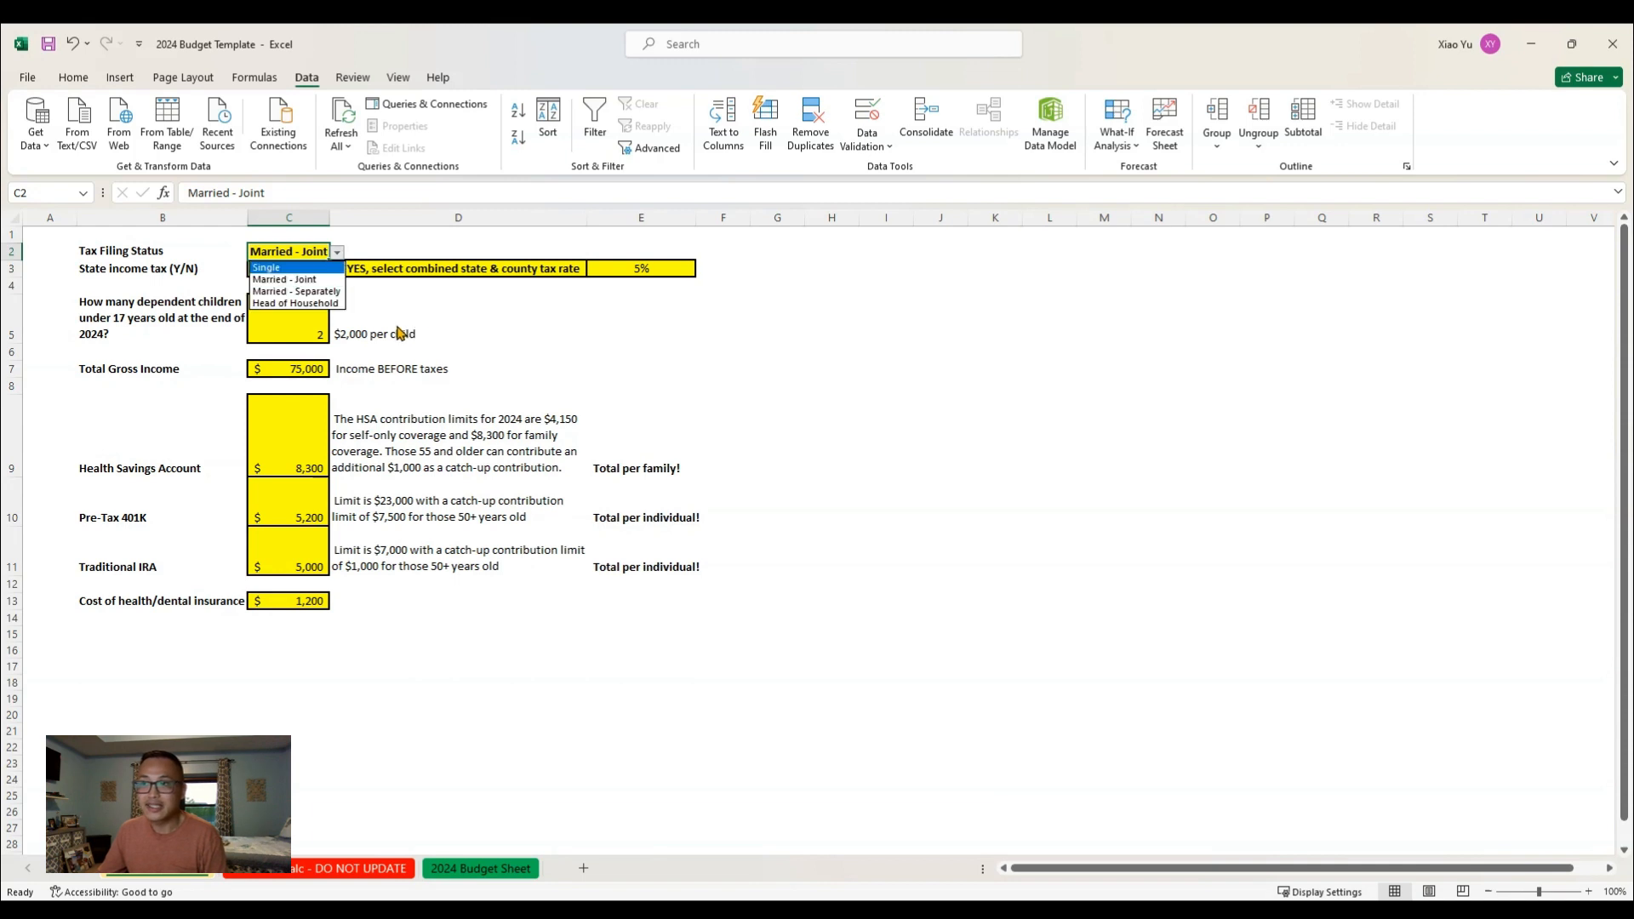
key(Down)
key(Down)
key(Down)
key(Up)
key(Down)
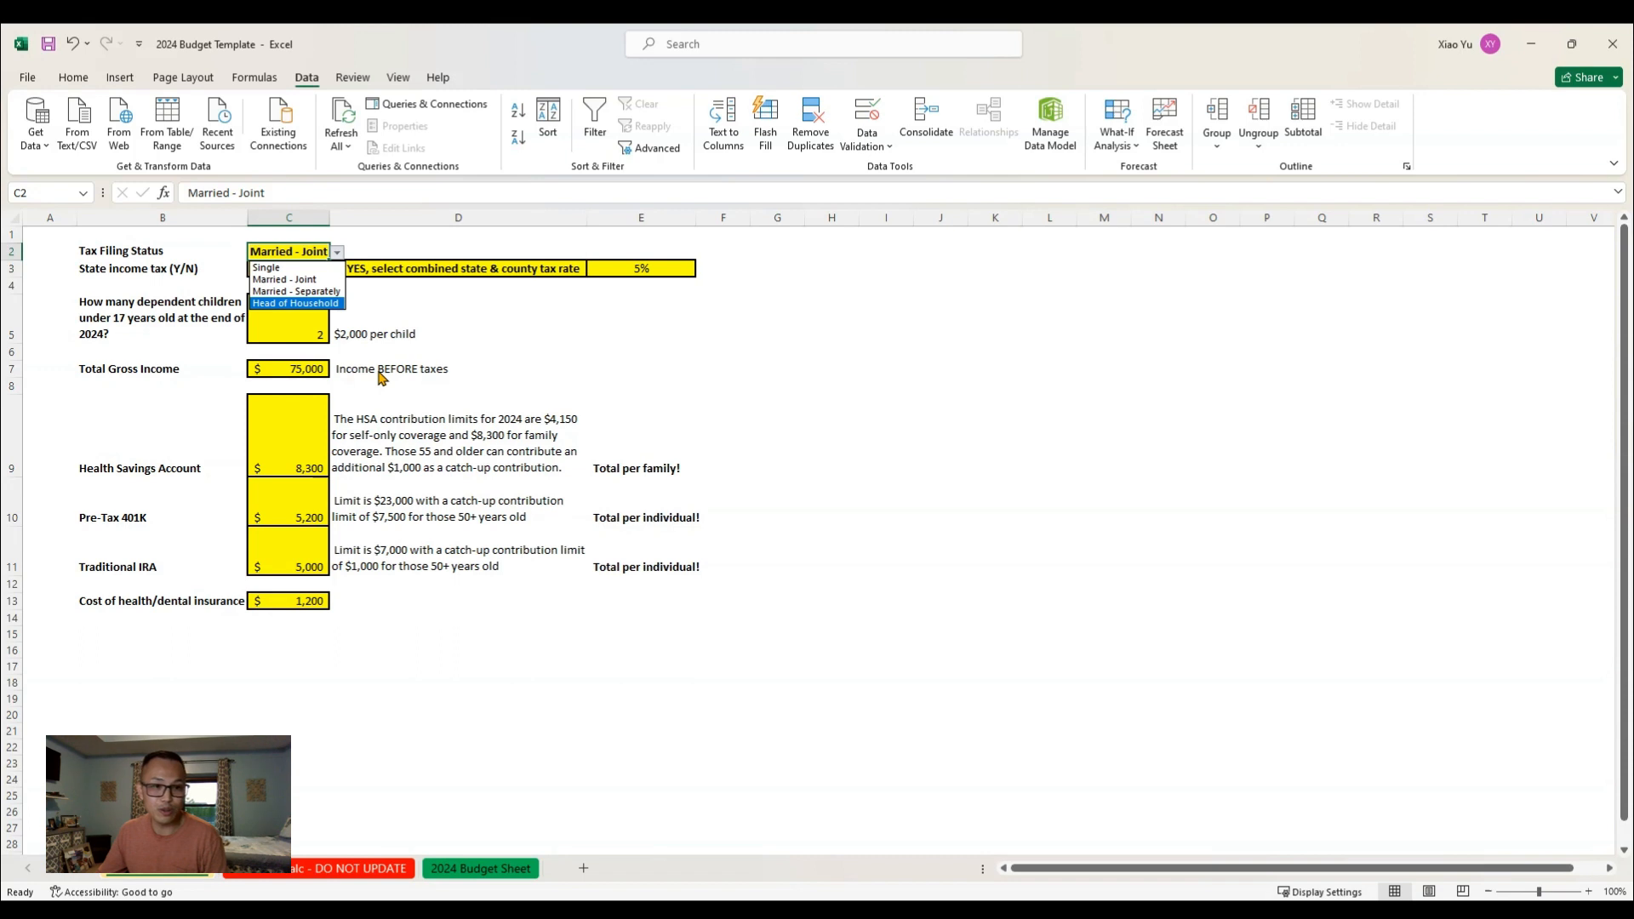
key(Up)
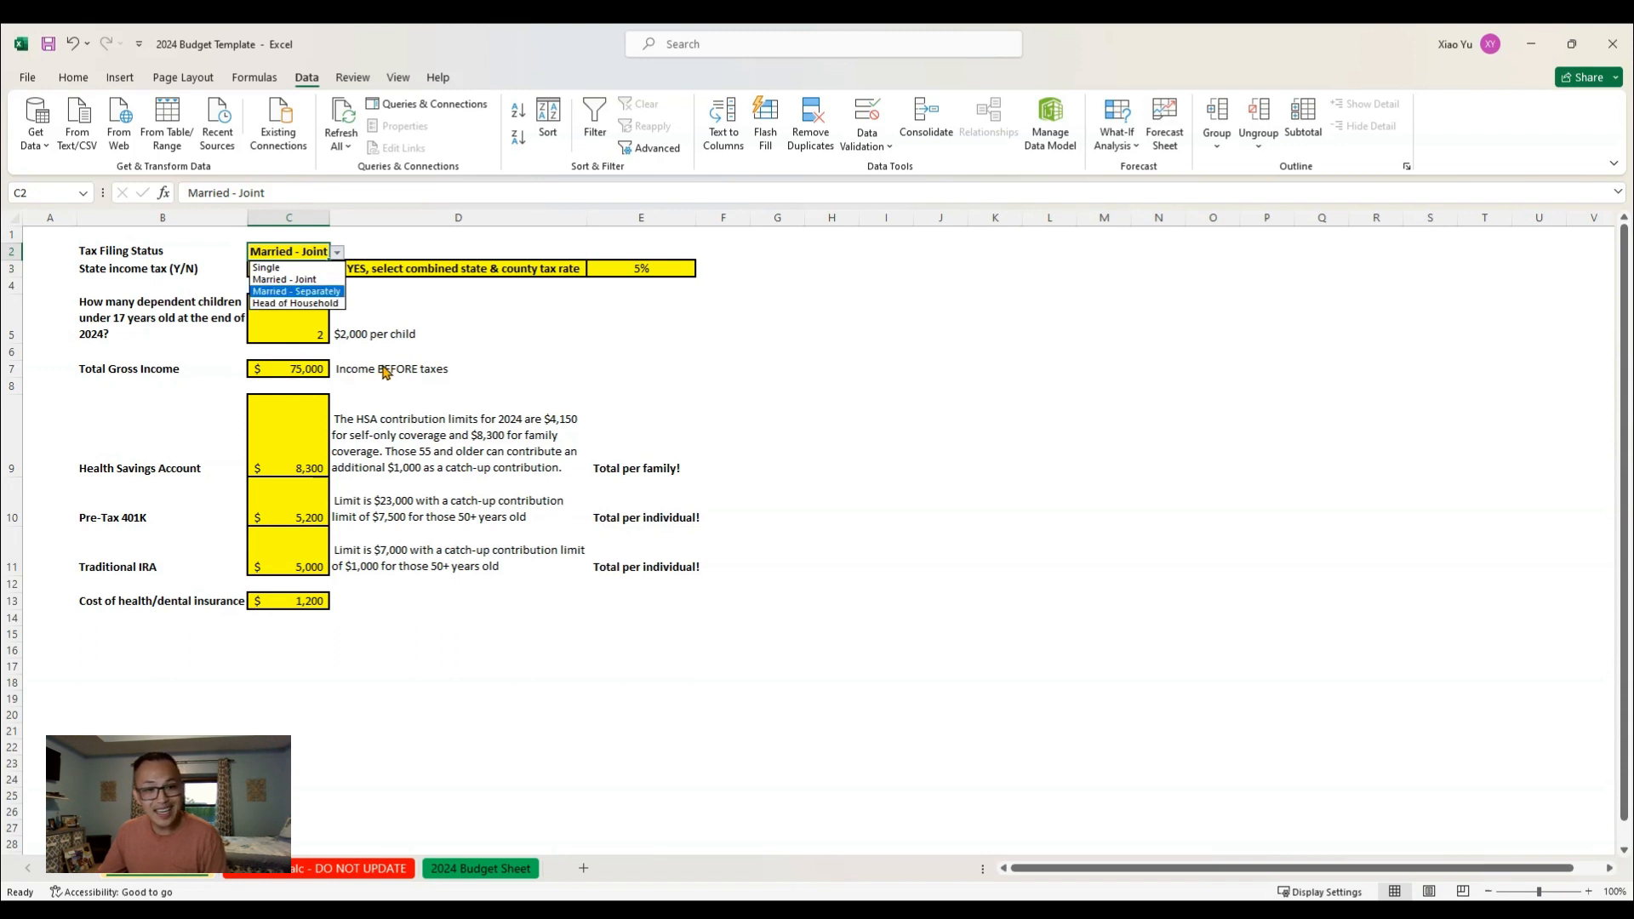
key(Up)
key(Up)
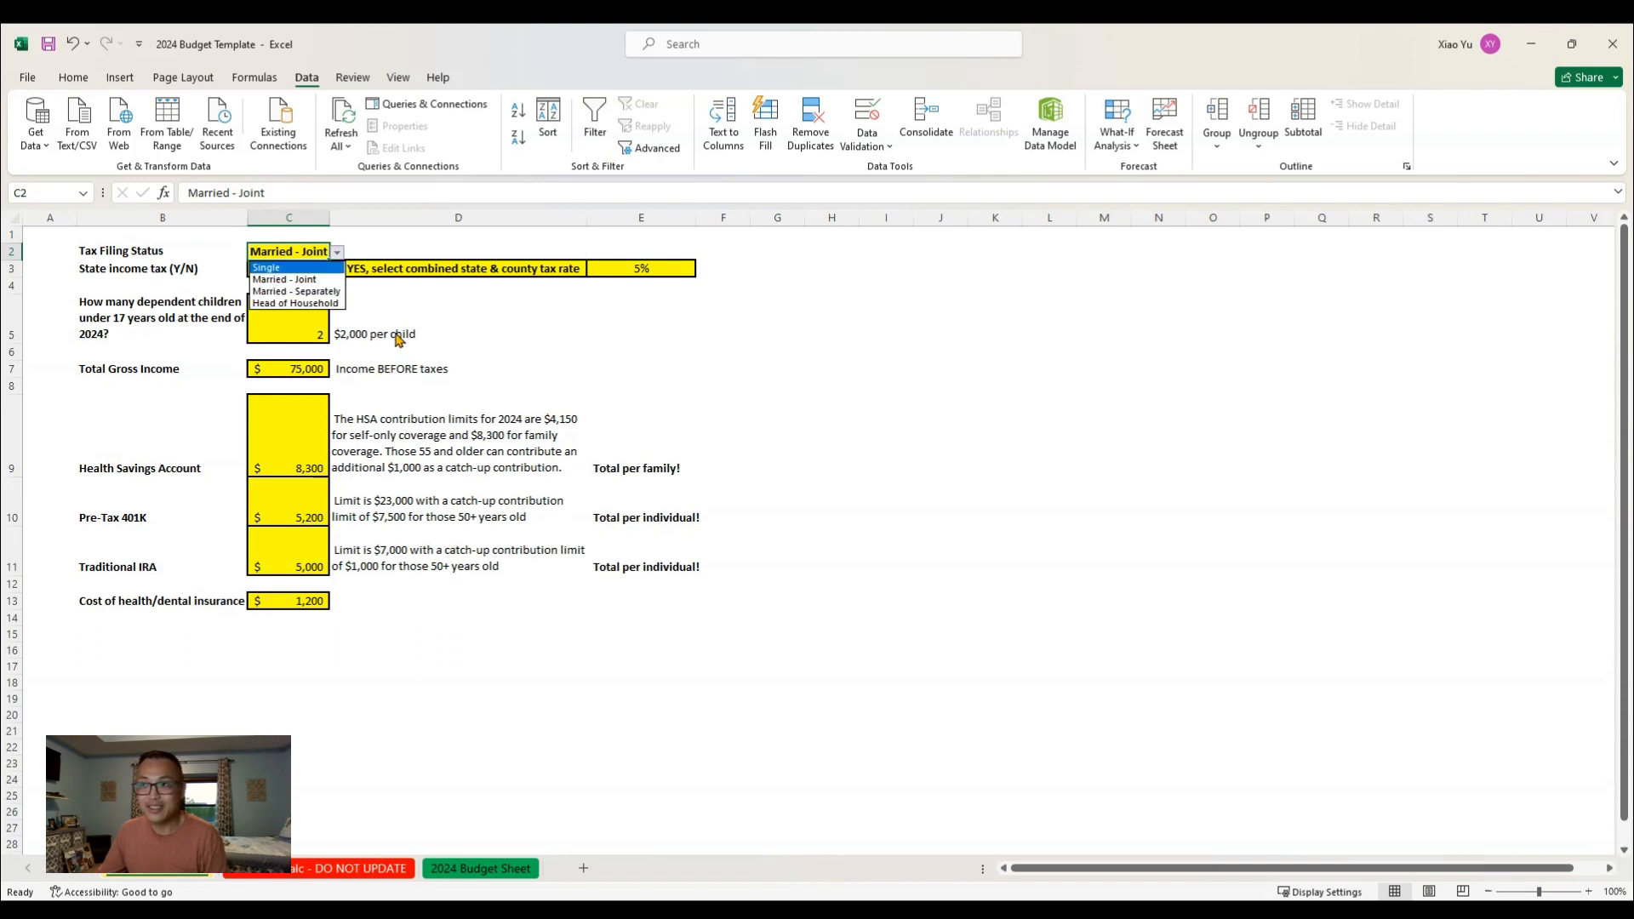
key(Down)
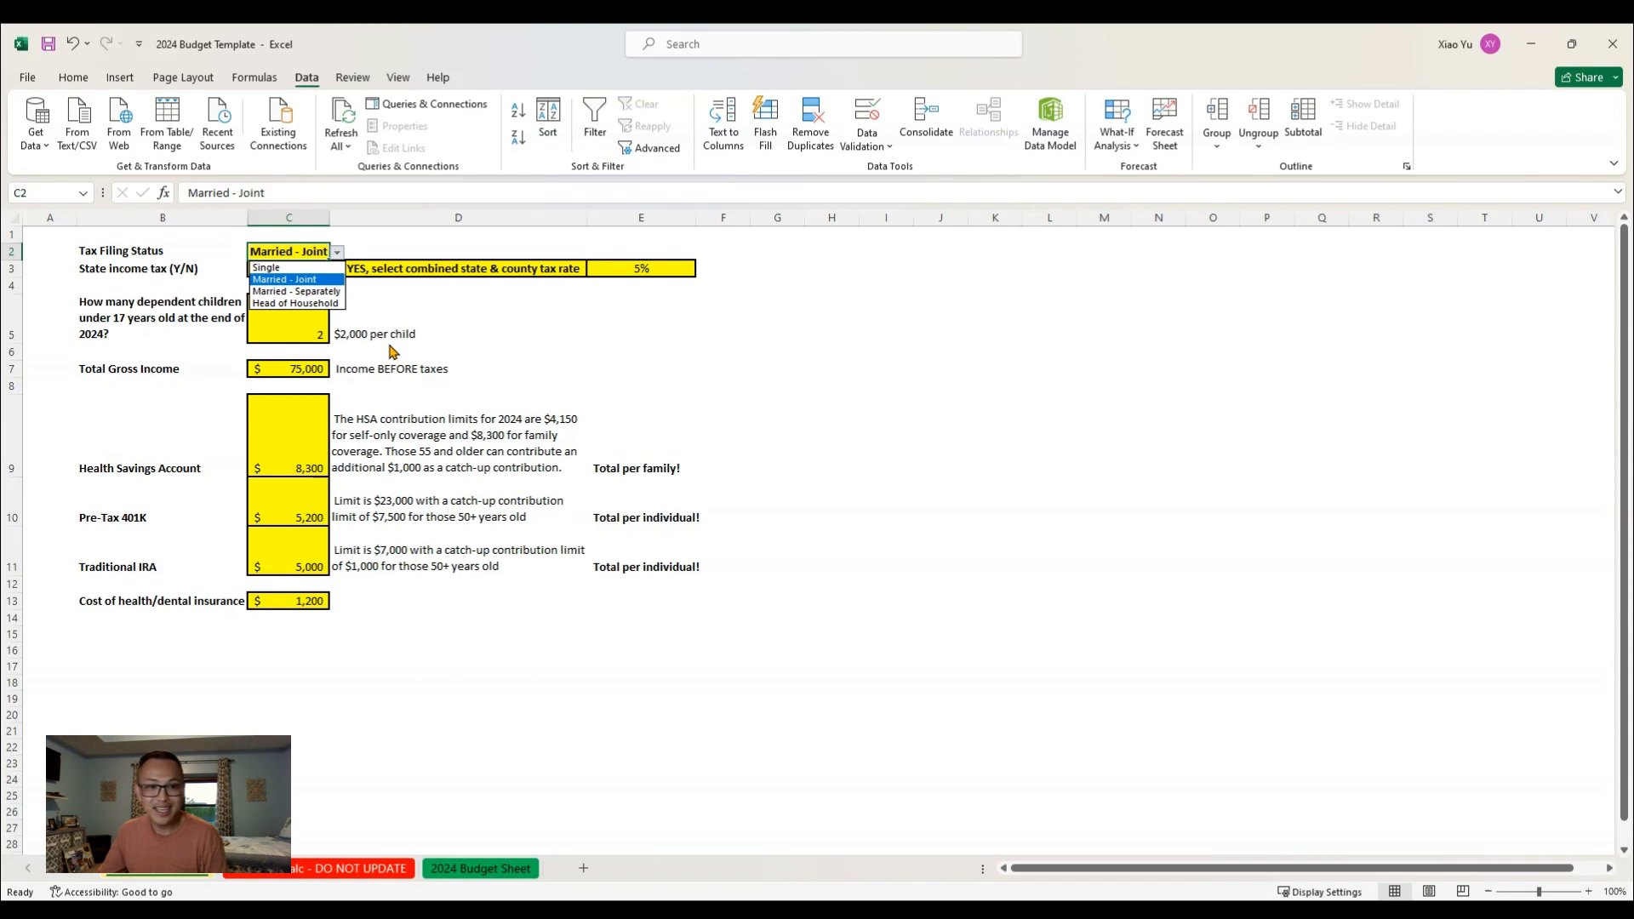
key(Return)
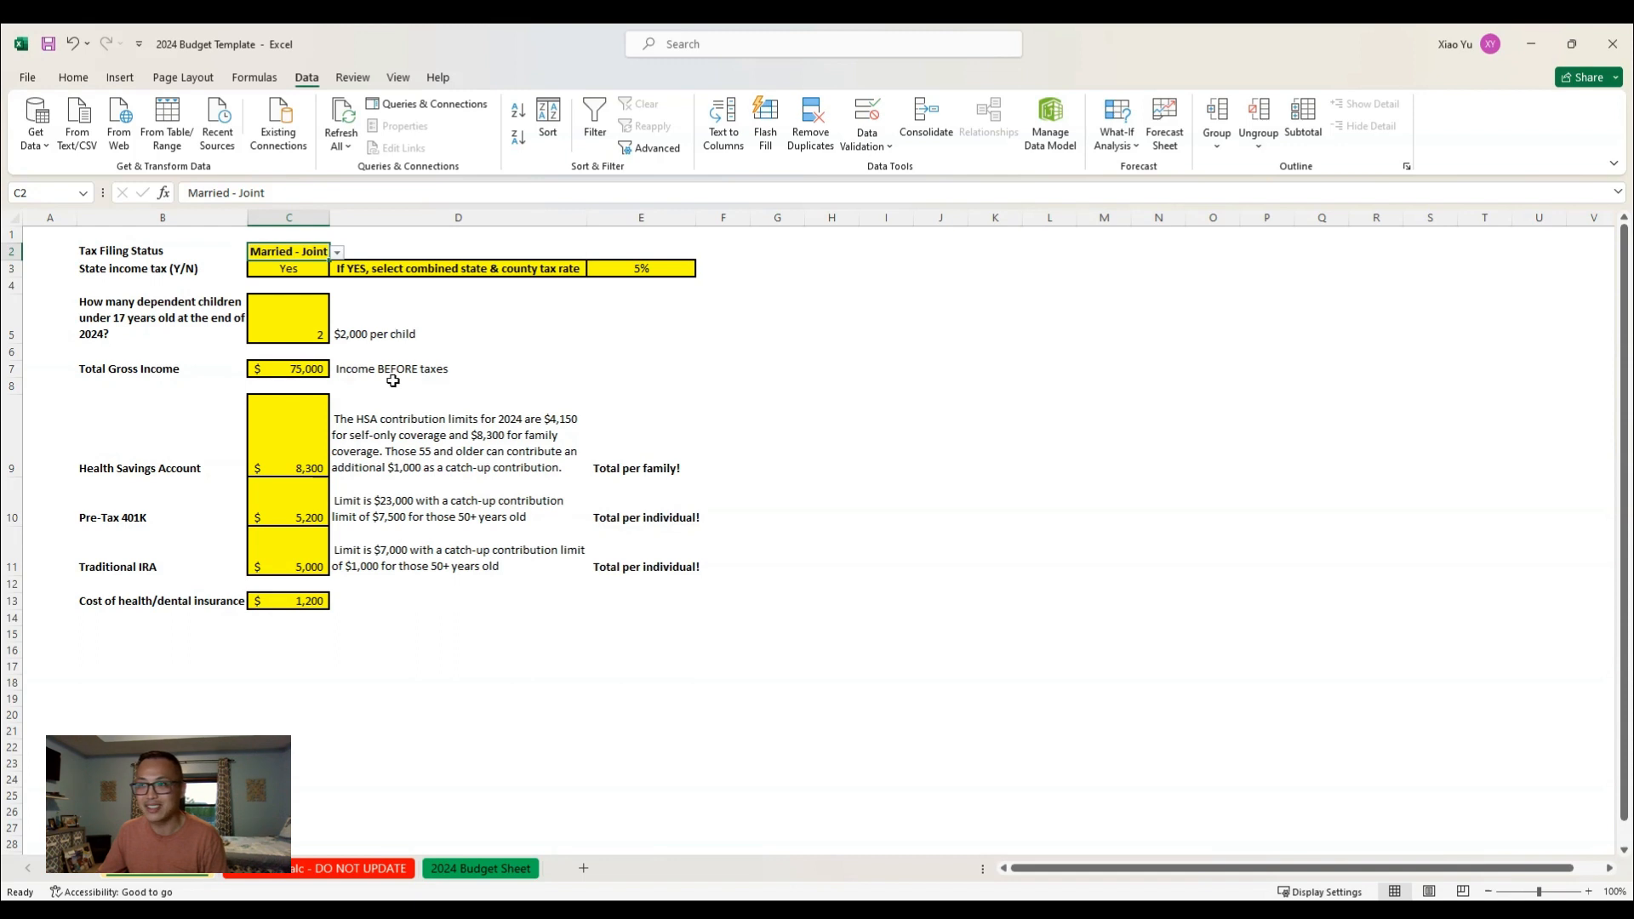
Switch the State income tax answer in C3 to No and then back to Yes
key(Down)
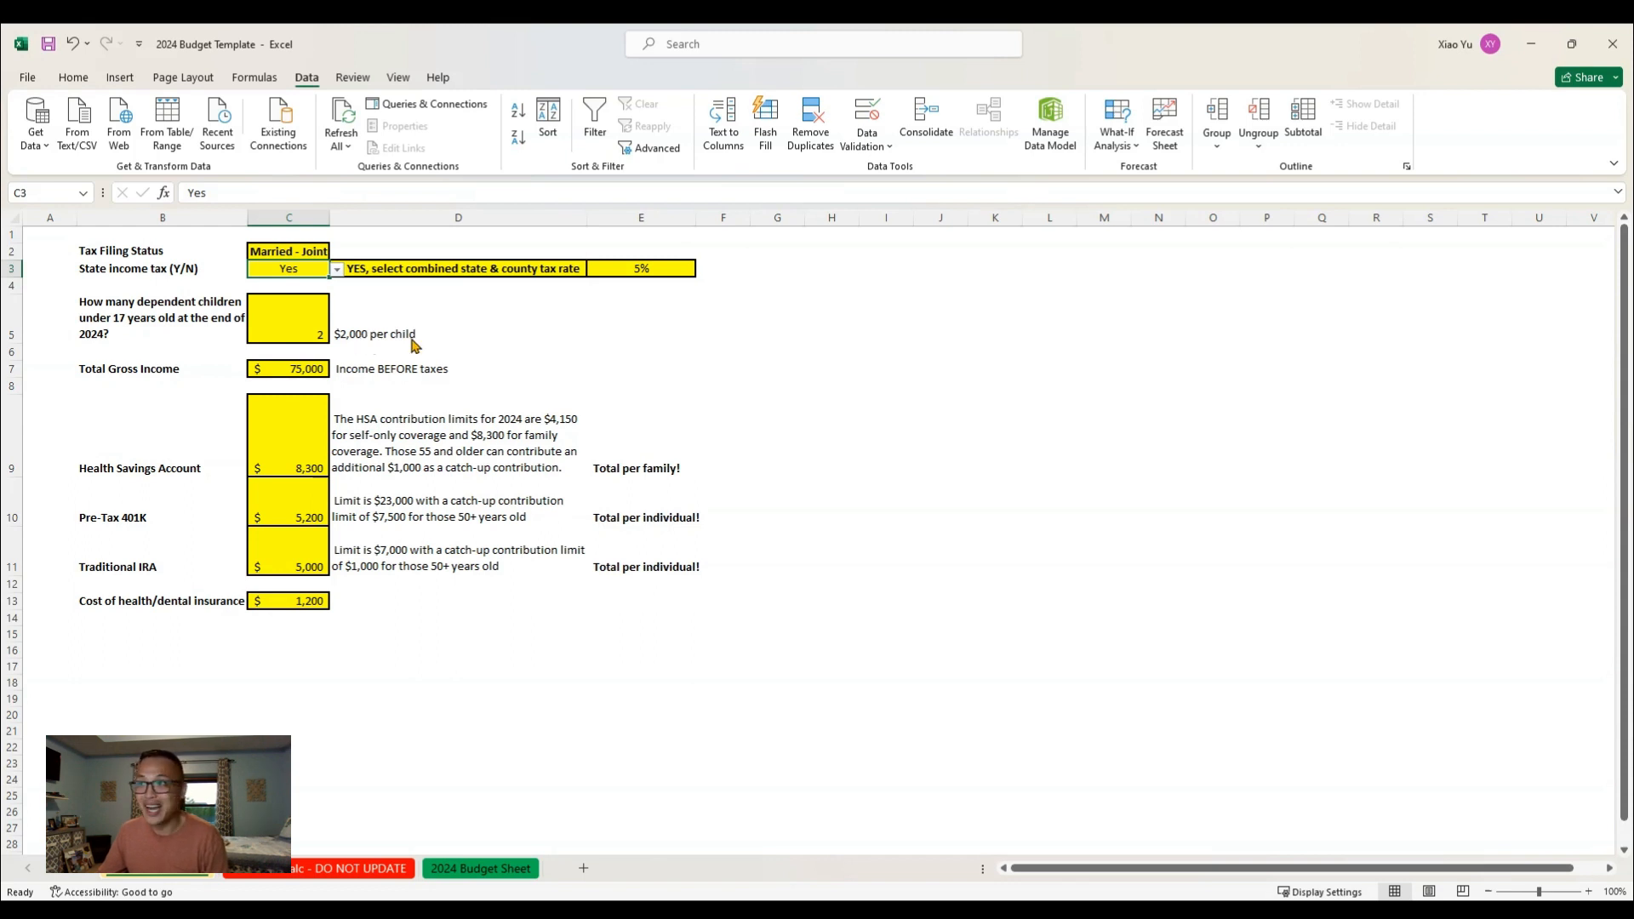
key(alt+Down)
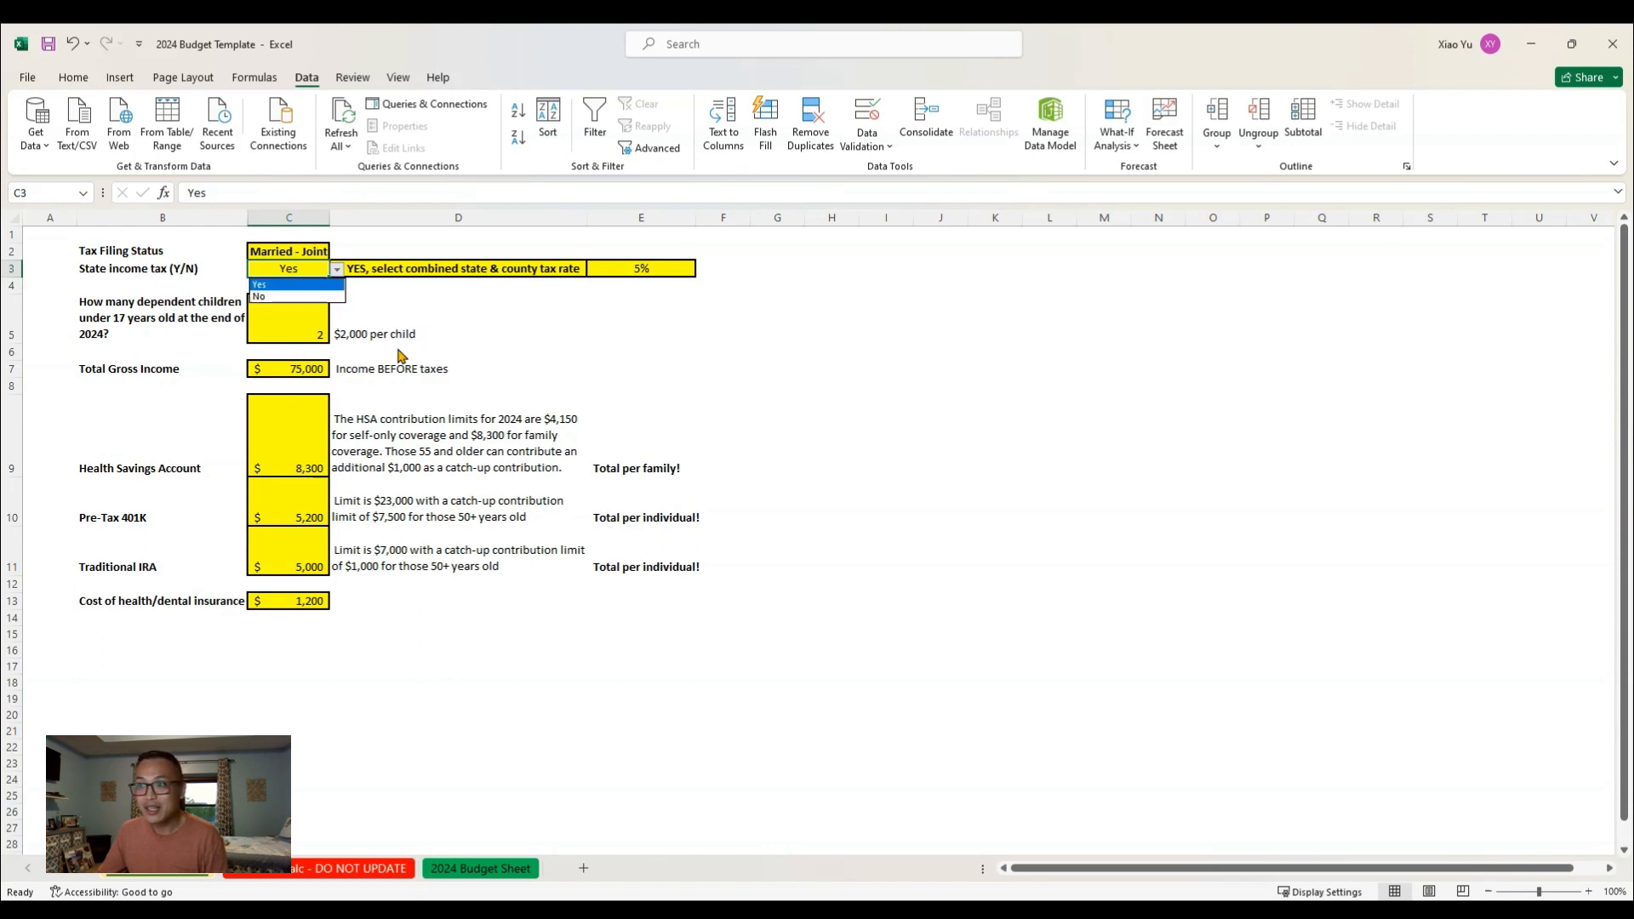
key(Down)
key(Return)
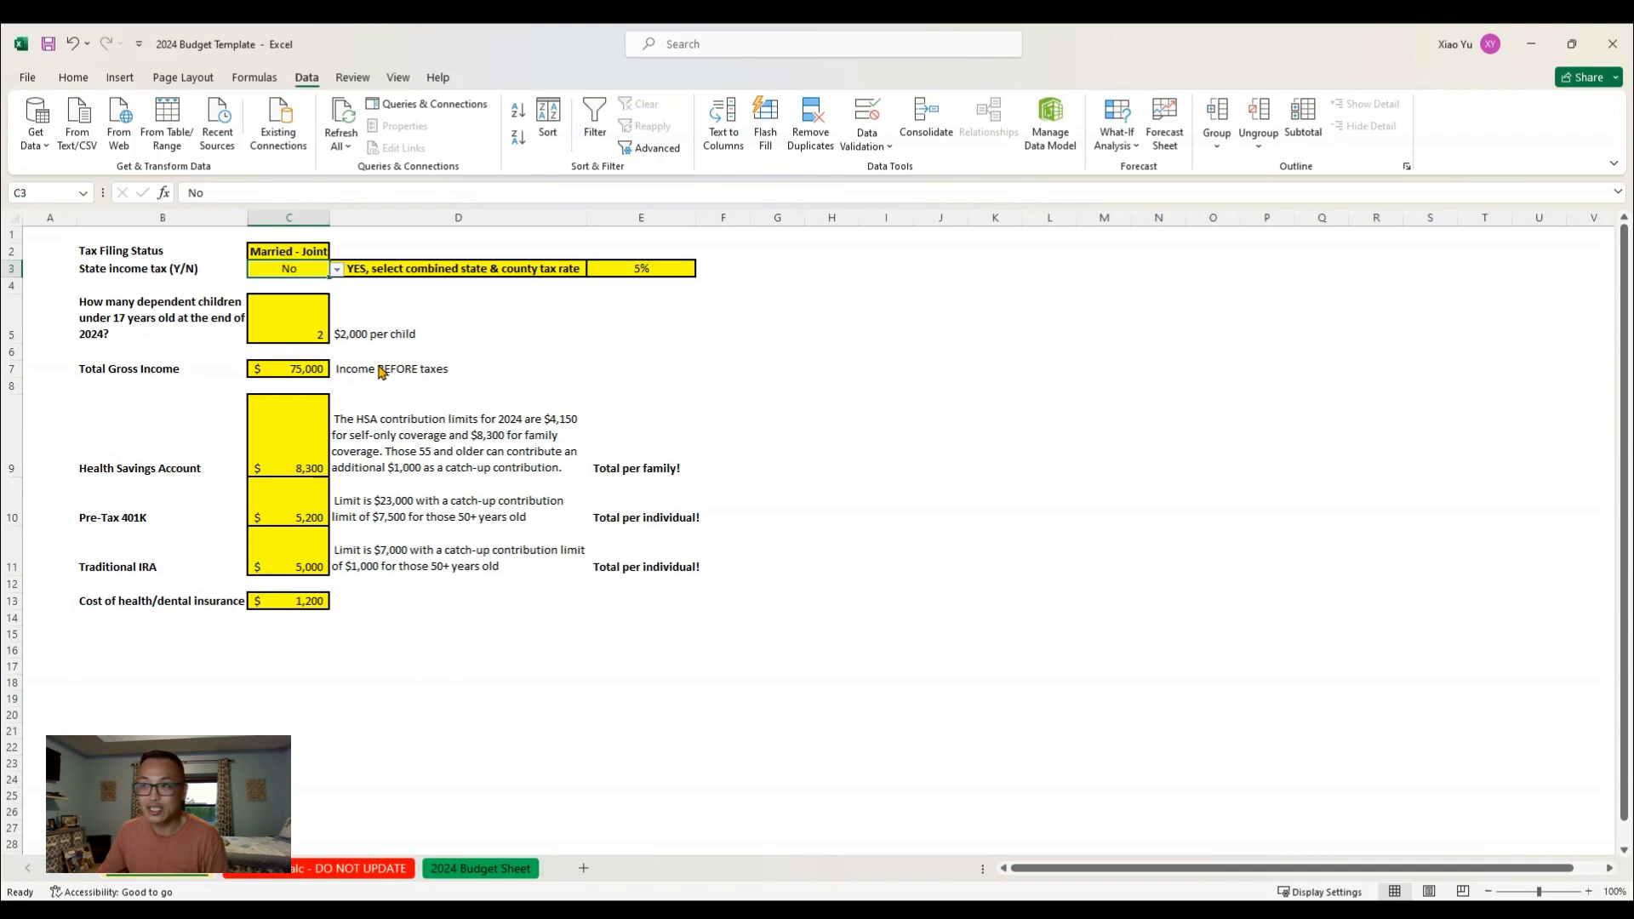
key(alt+Down)
key(Up)
key(Return)
Examine the available combined state and county tax rate options in E3
key(Tab)
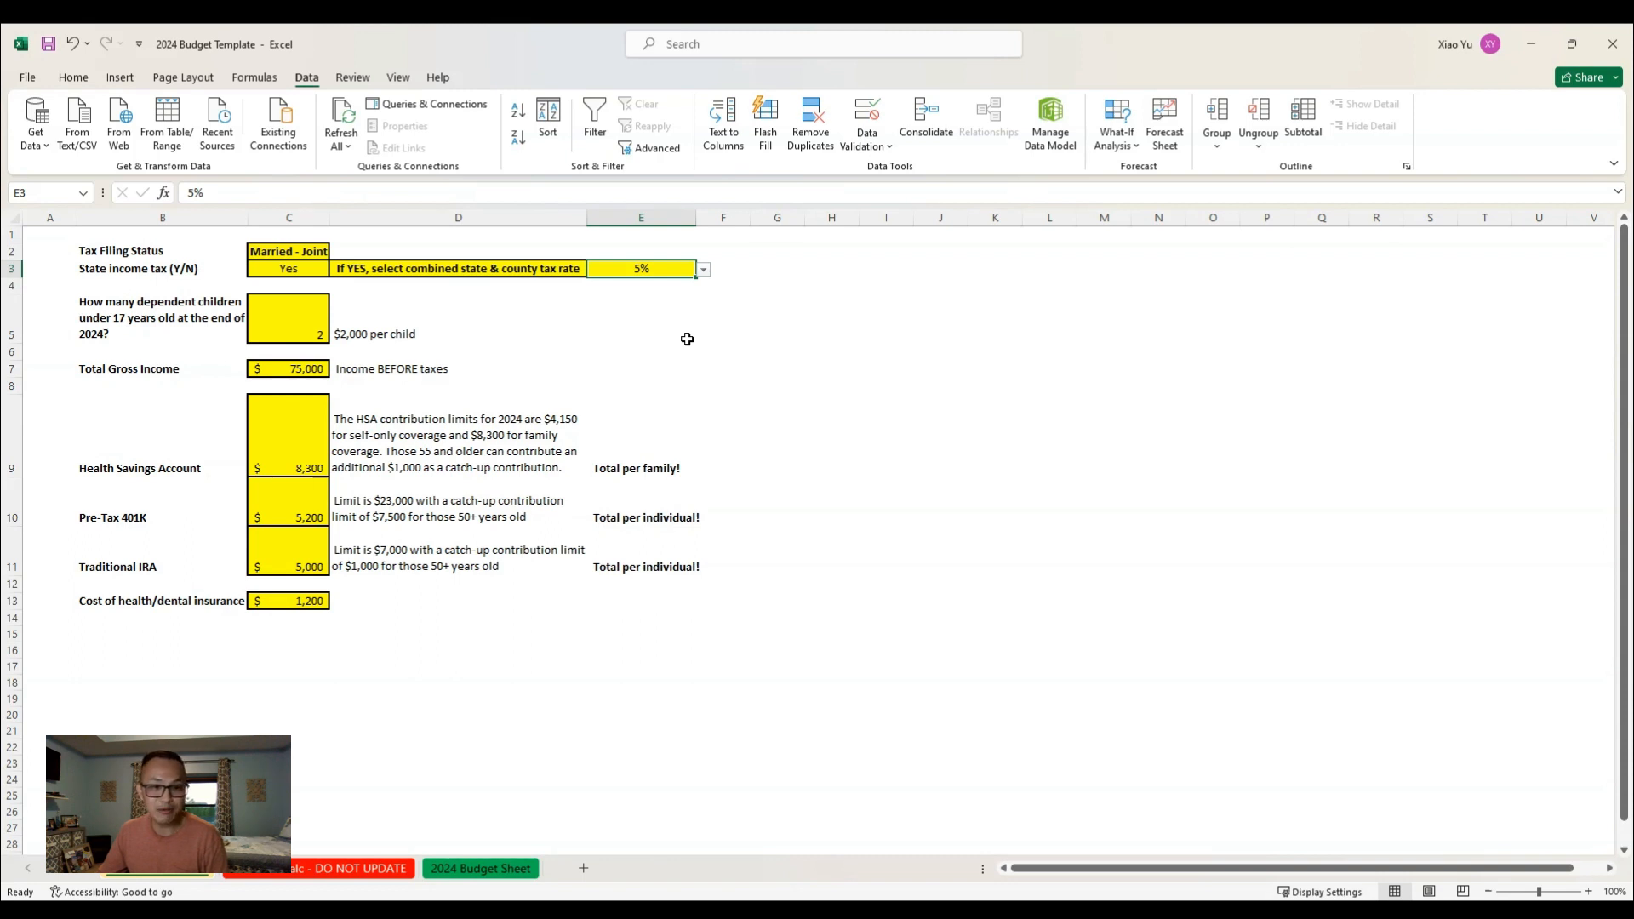
key(alt+Down)
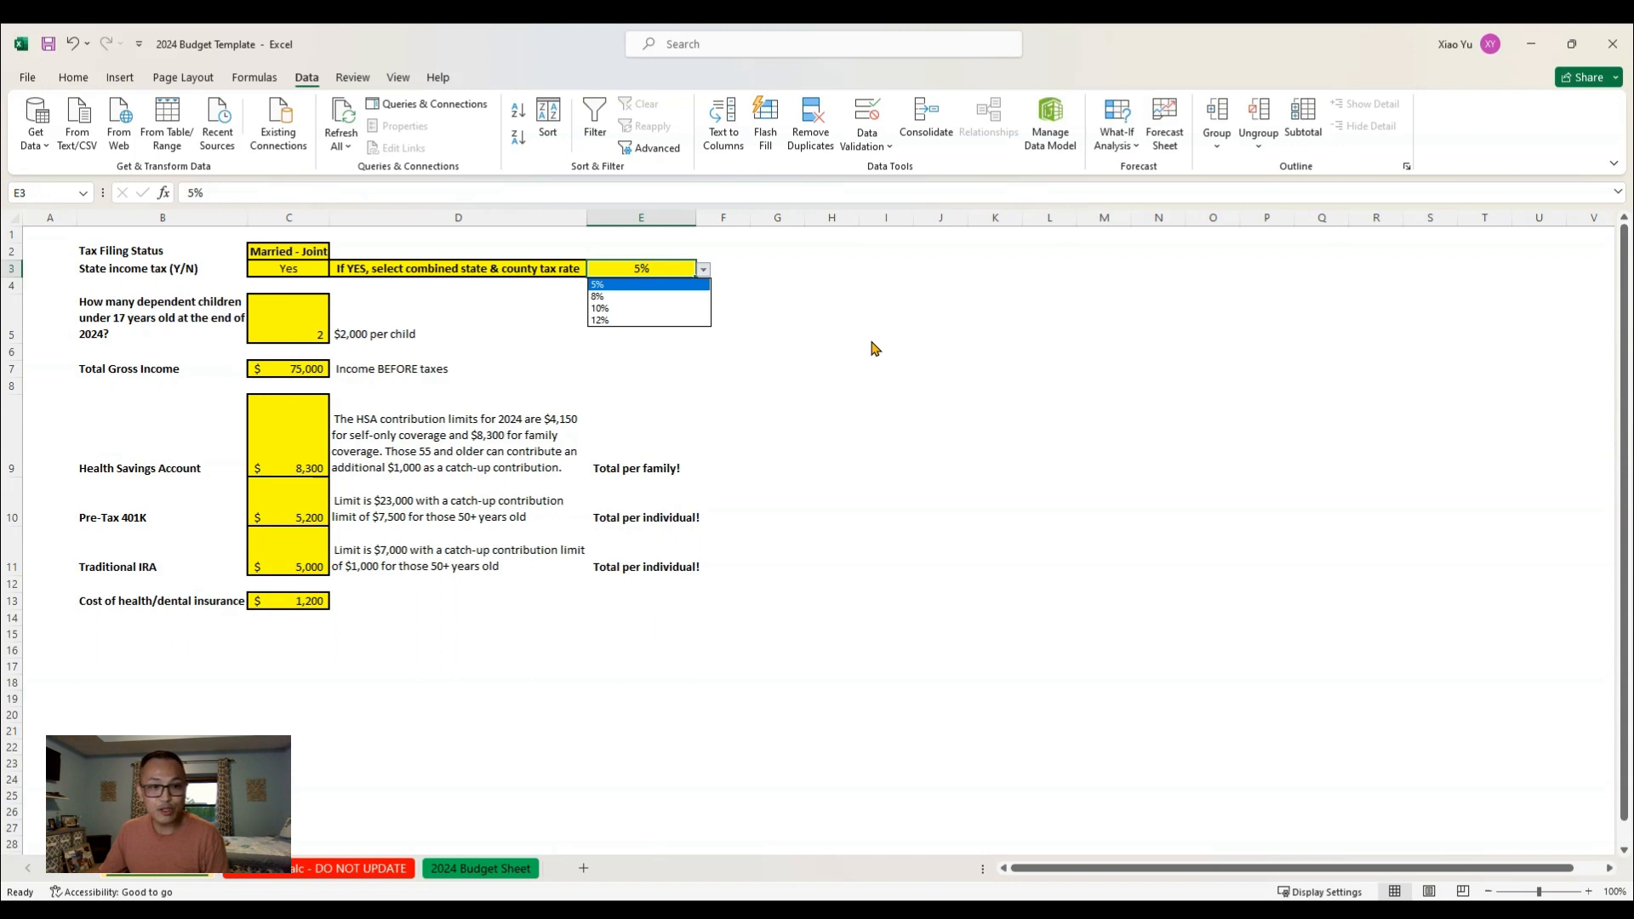
key(Down)
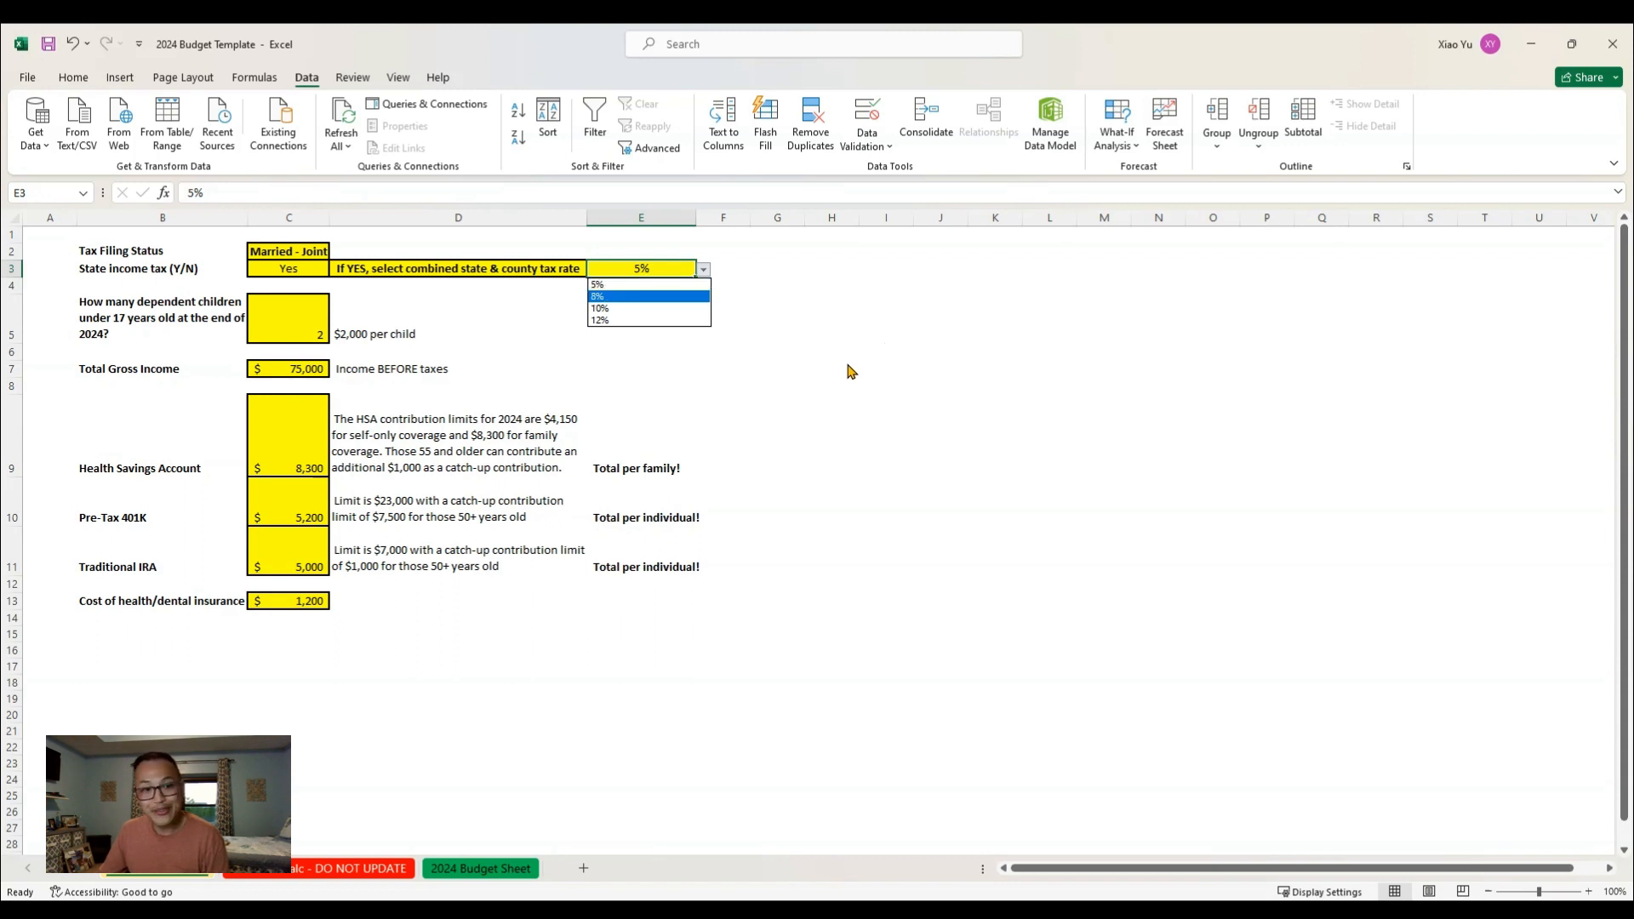
key(Down)
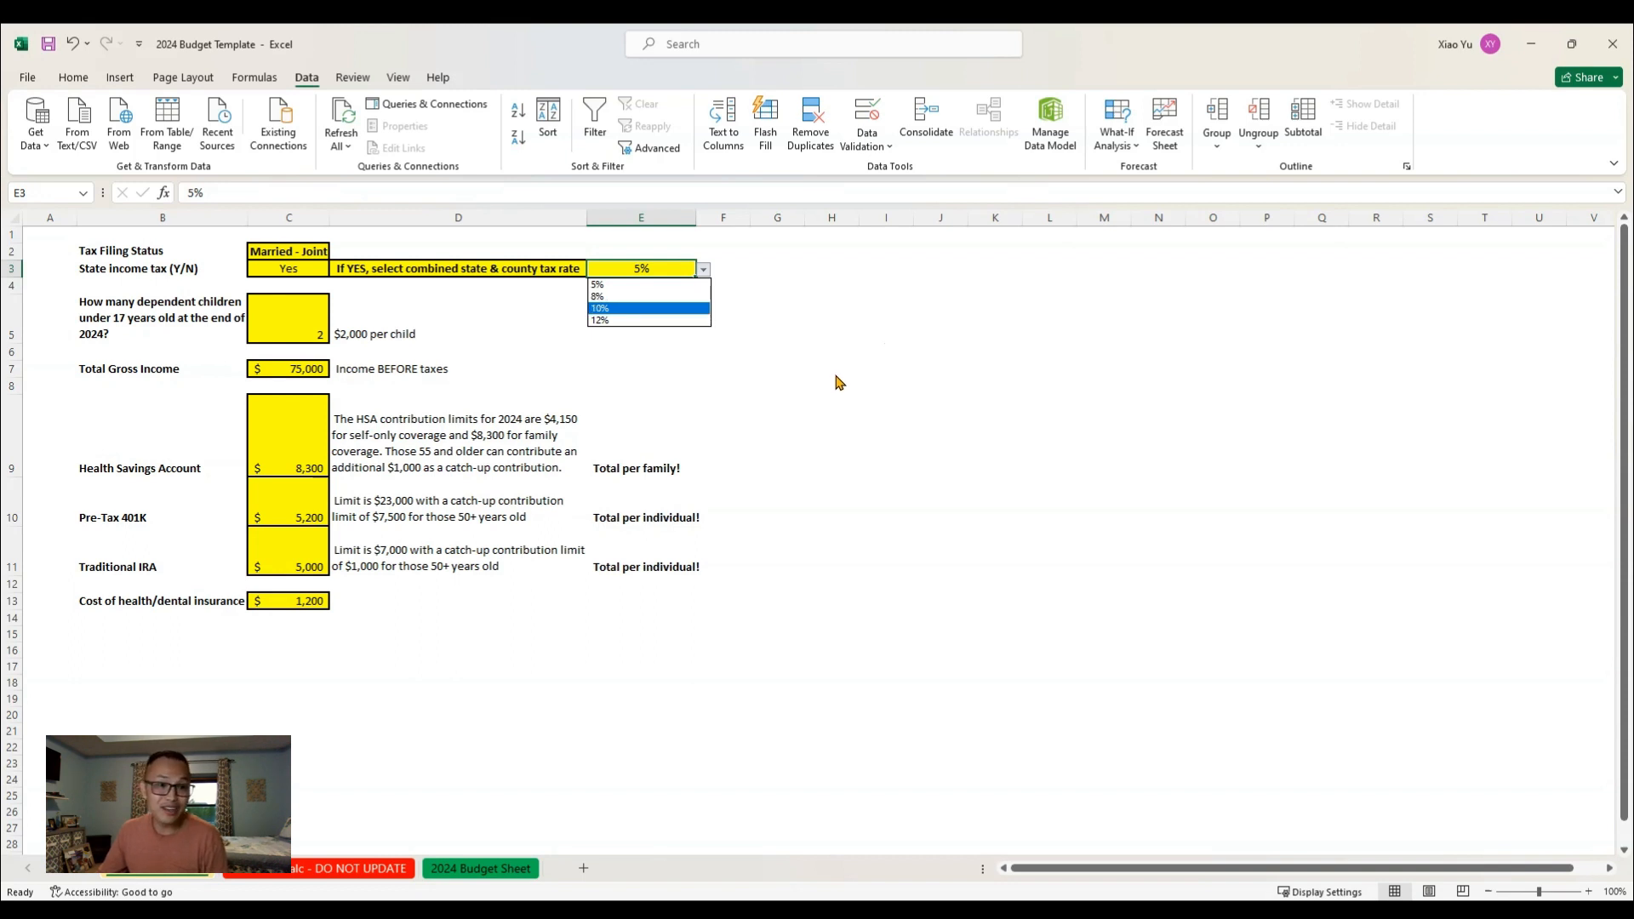
key(Up)
key(Down)
key(Down)
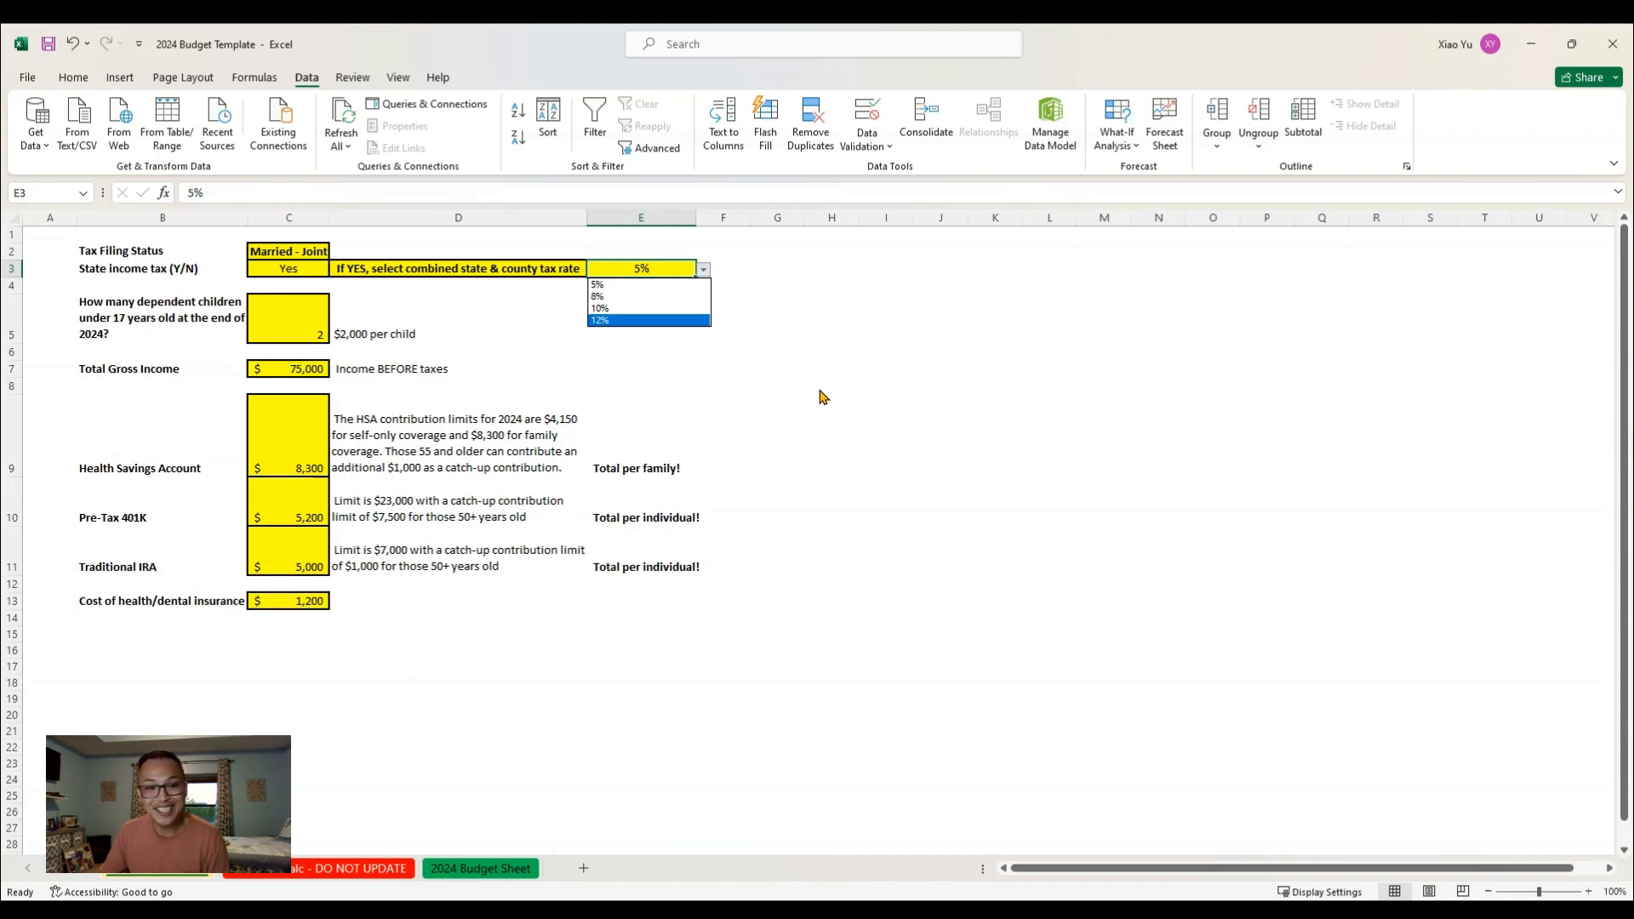
click(830, 350)
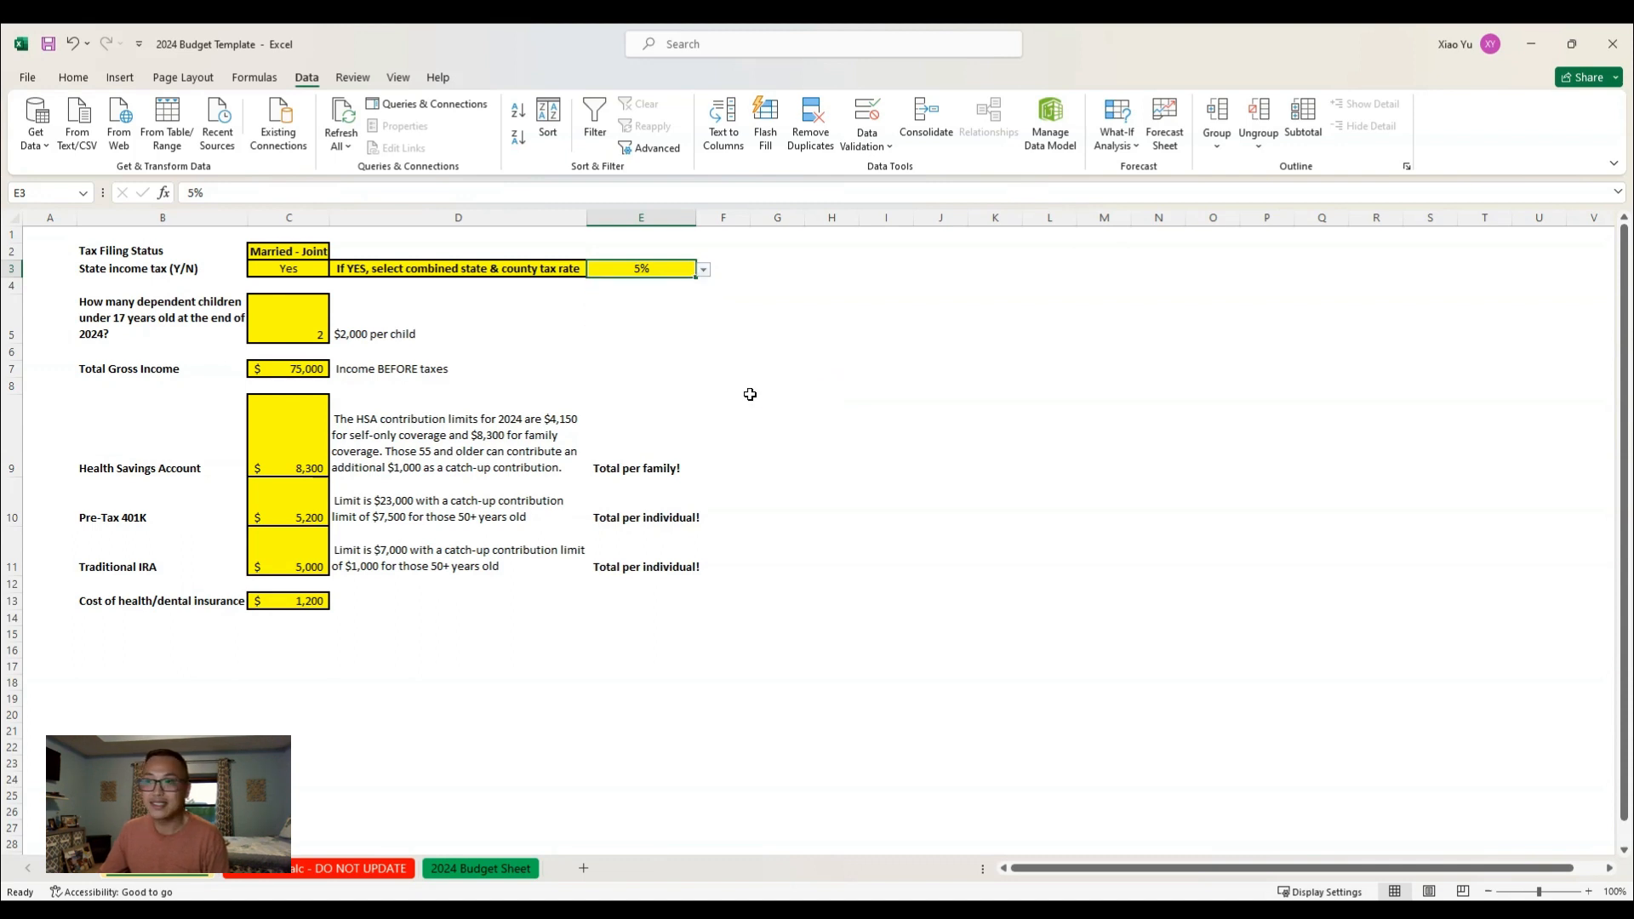
Examine the form entries for dependent children, gross income, Health Savings Account, Pre-Tax 401K, Traditional IRA and health/dental insurance cost
click(195, 327)
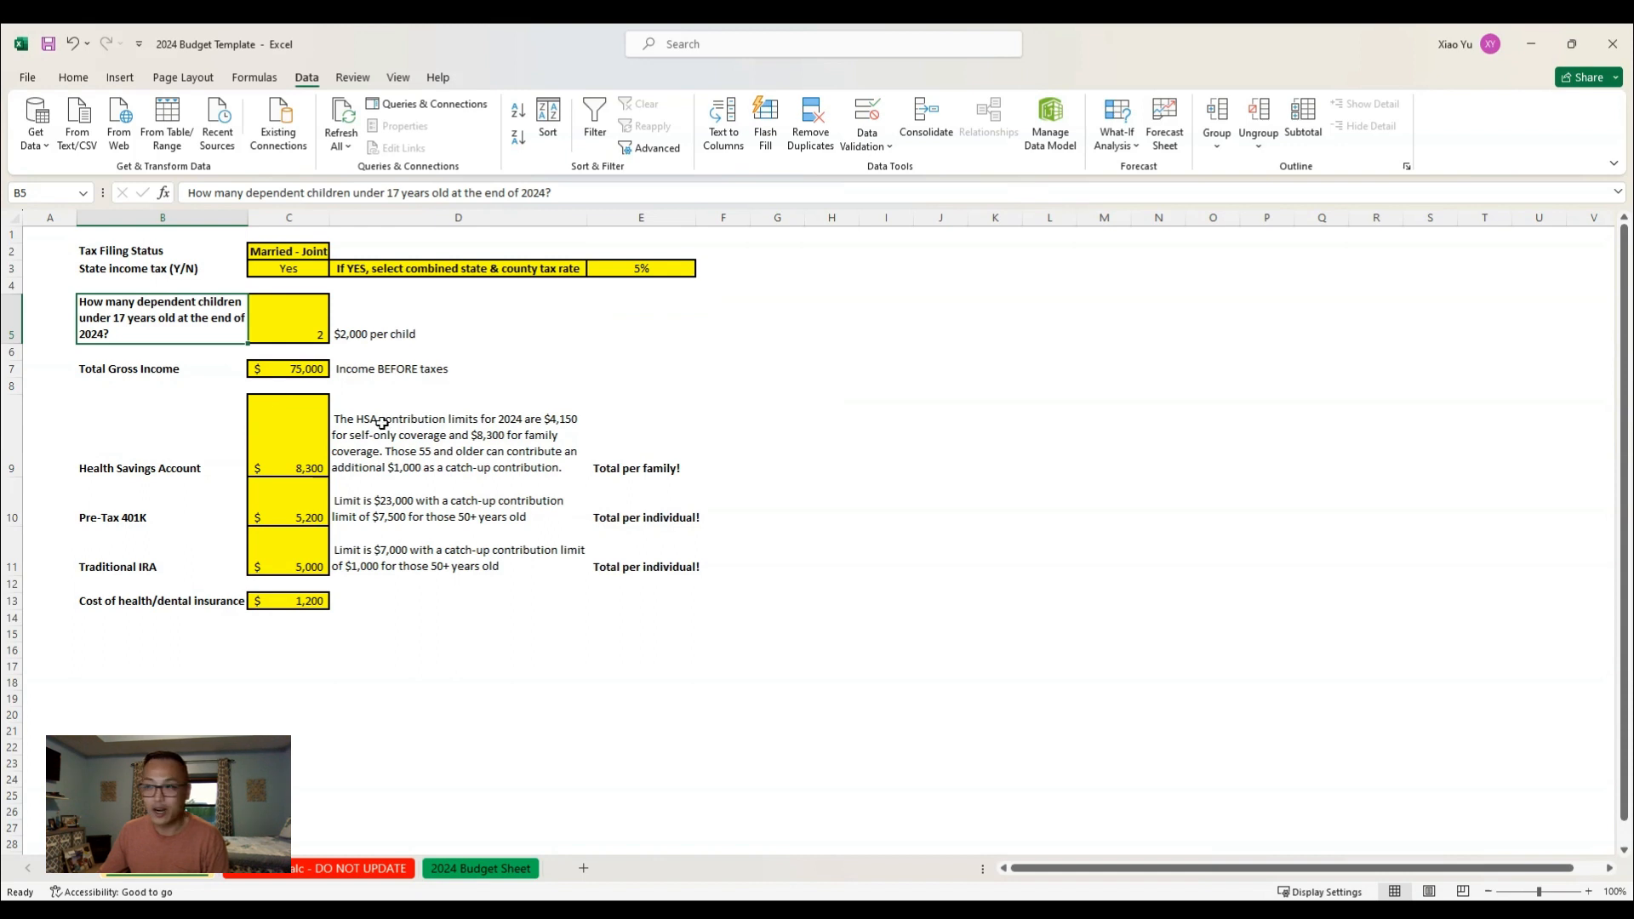
key(Right)
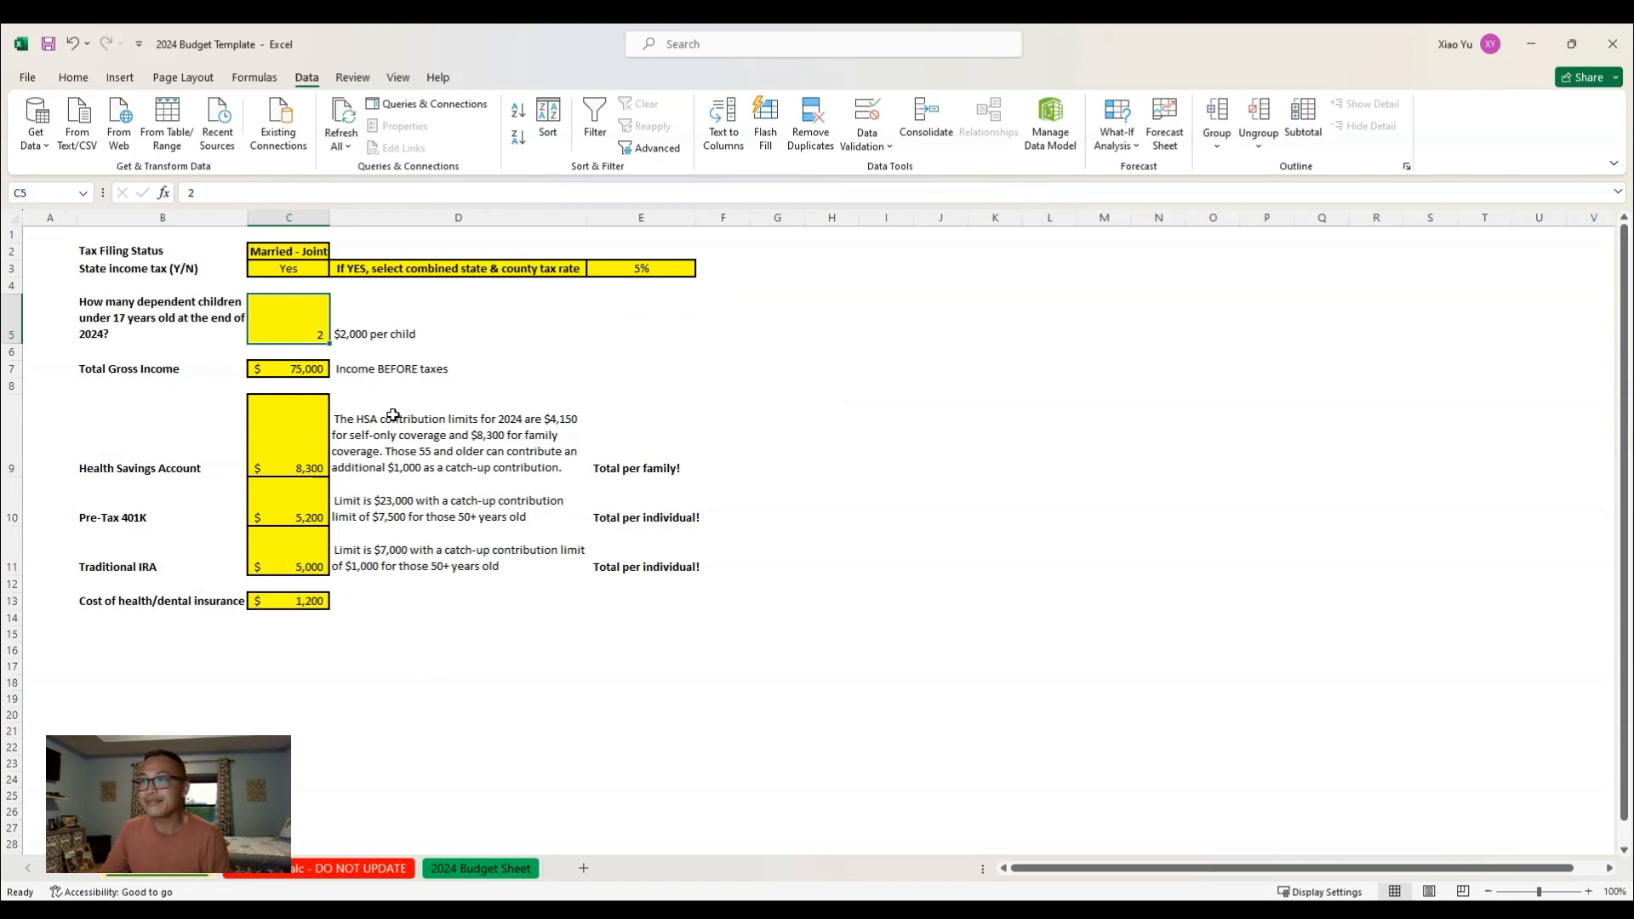
key(Right)
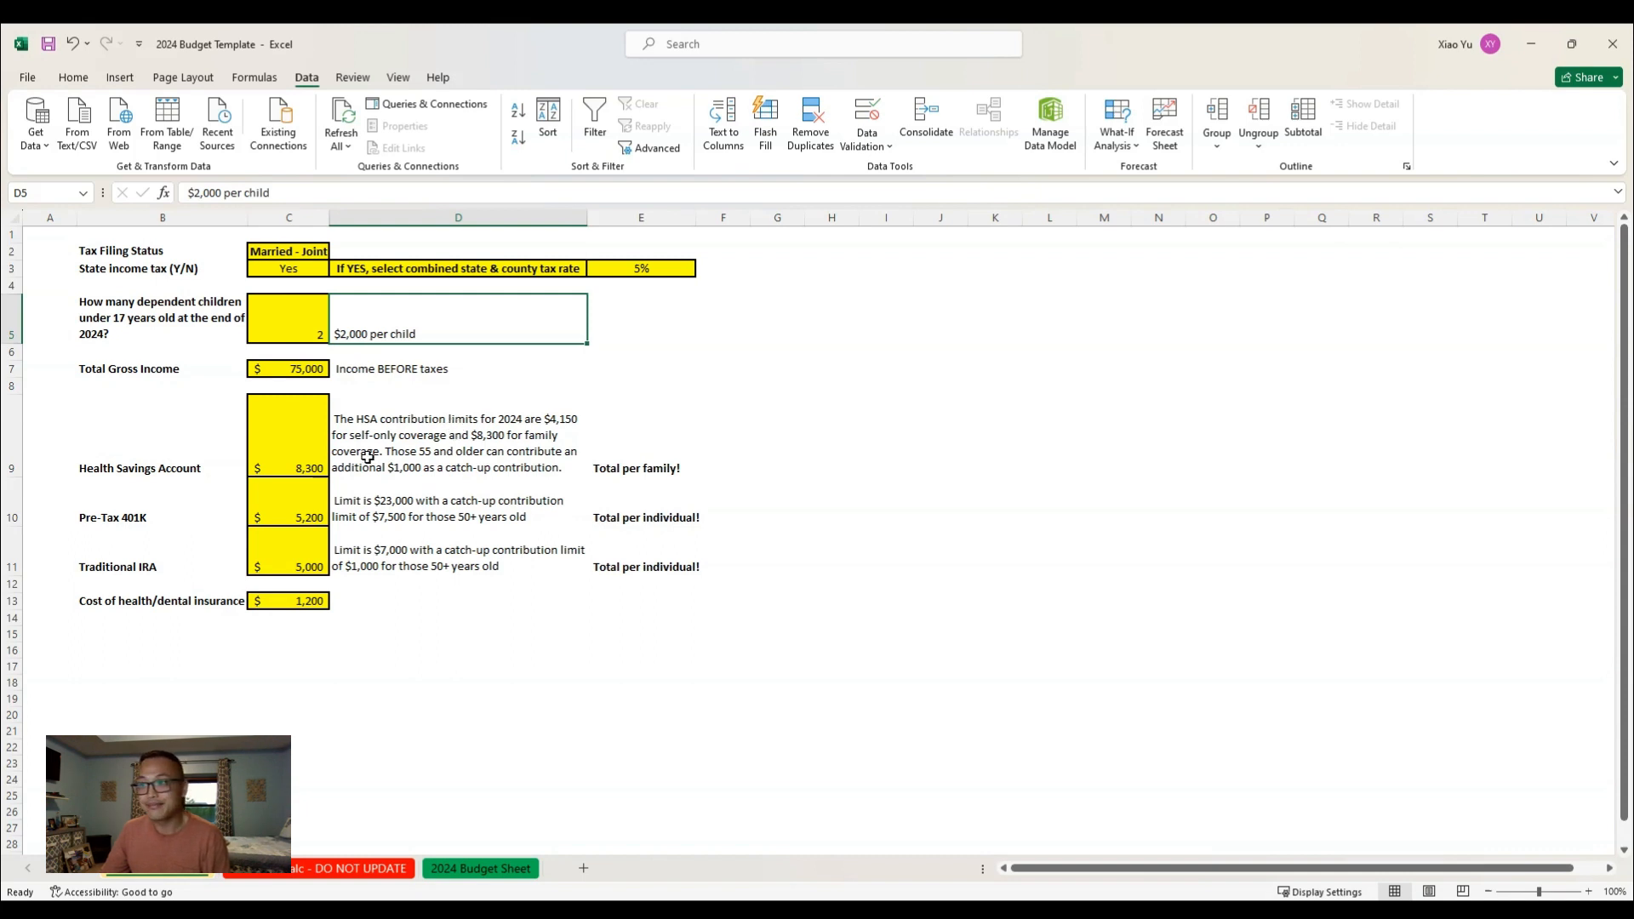
key(Left)
key(Down)
key(Down)
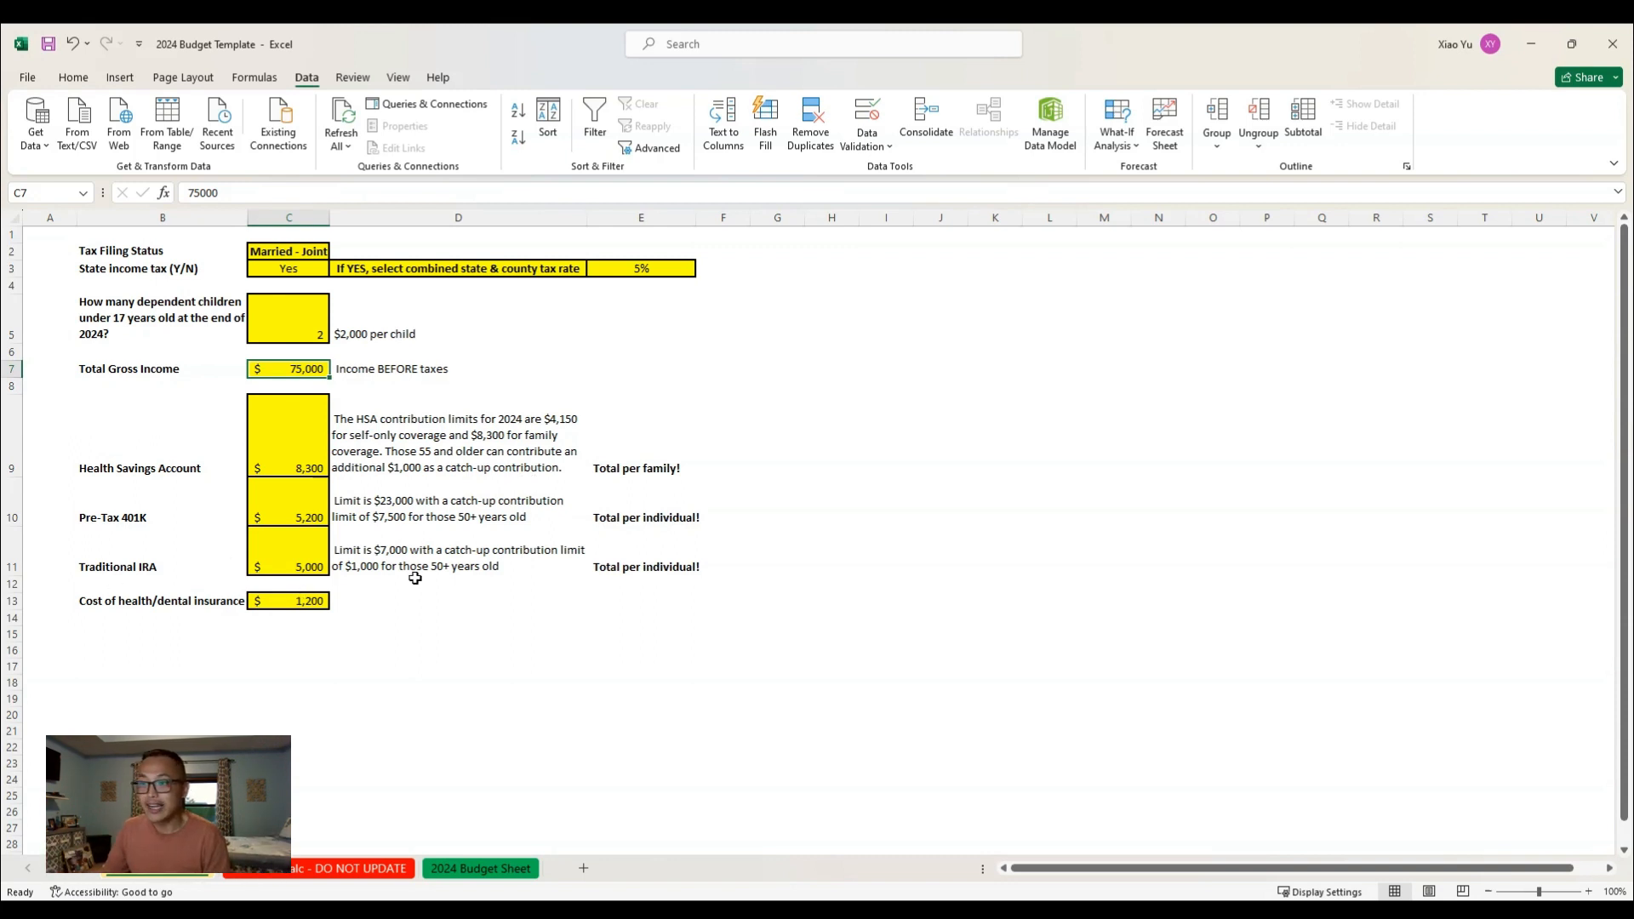
key(Down)
key(Down)
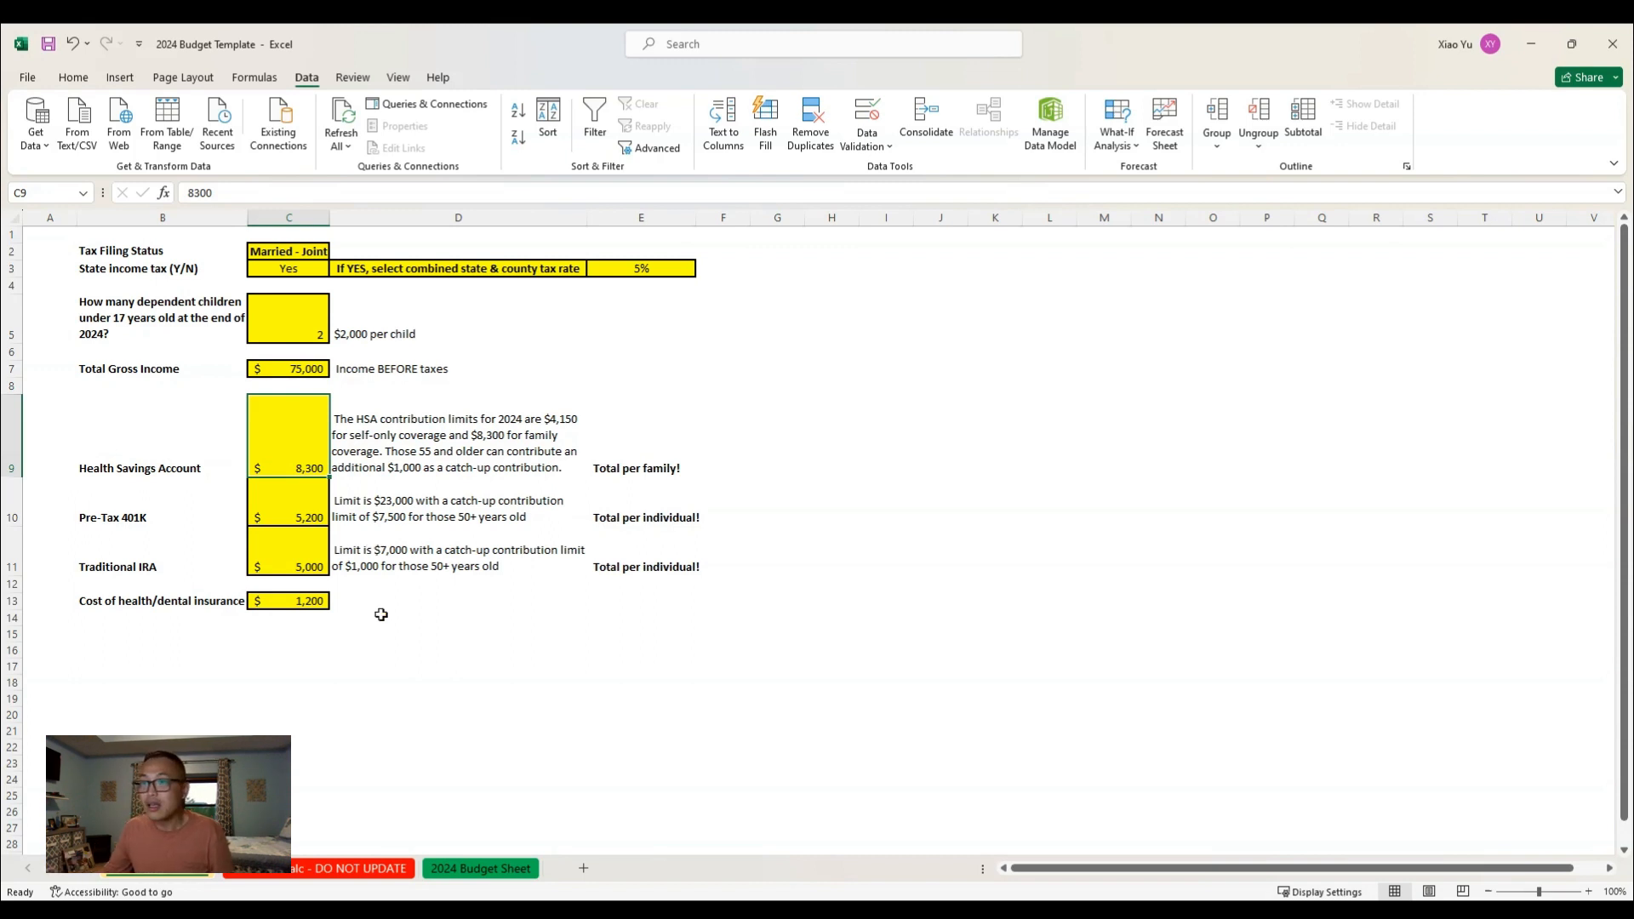
key(Down)
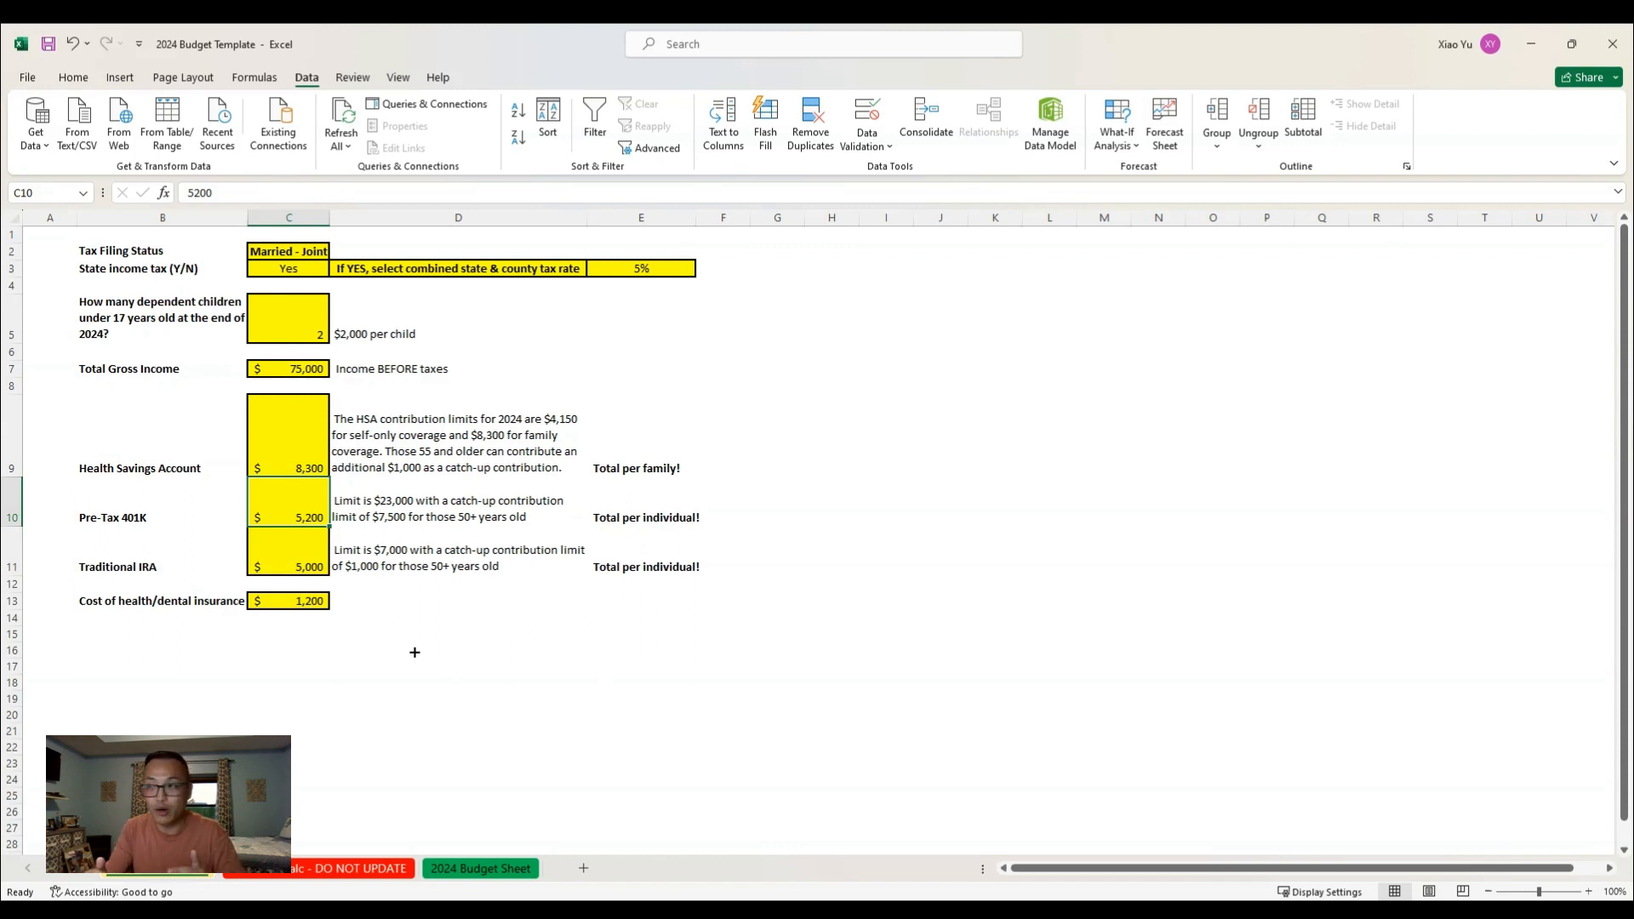
key(Down)
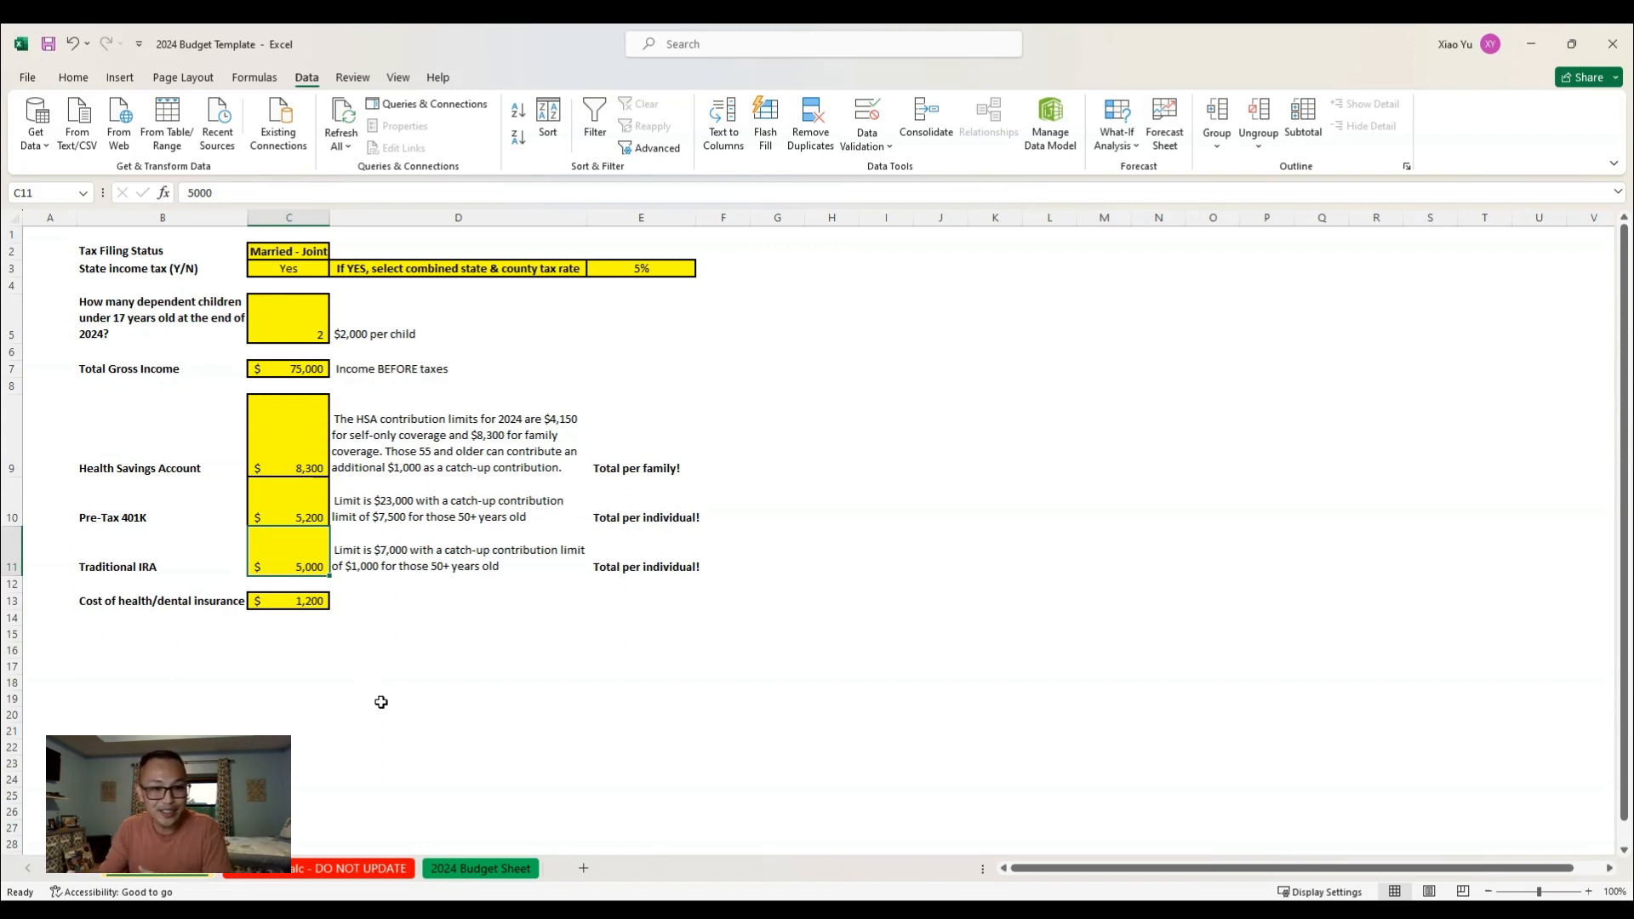
key(Down)
key(Down)
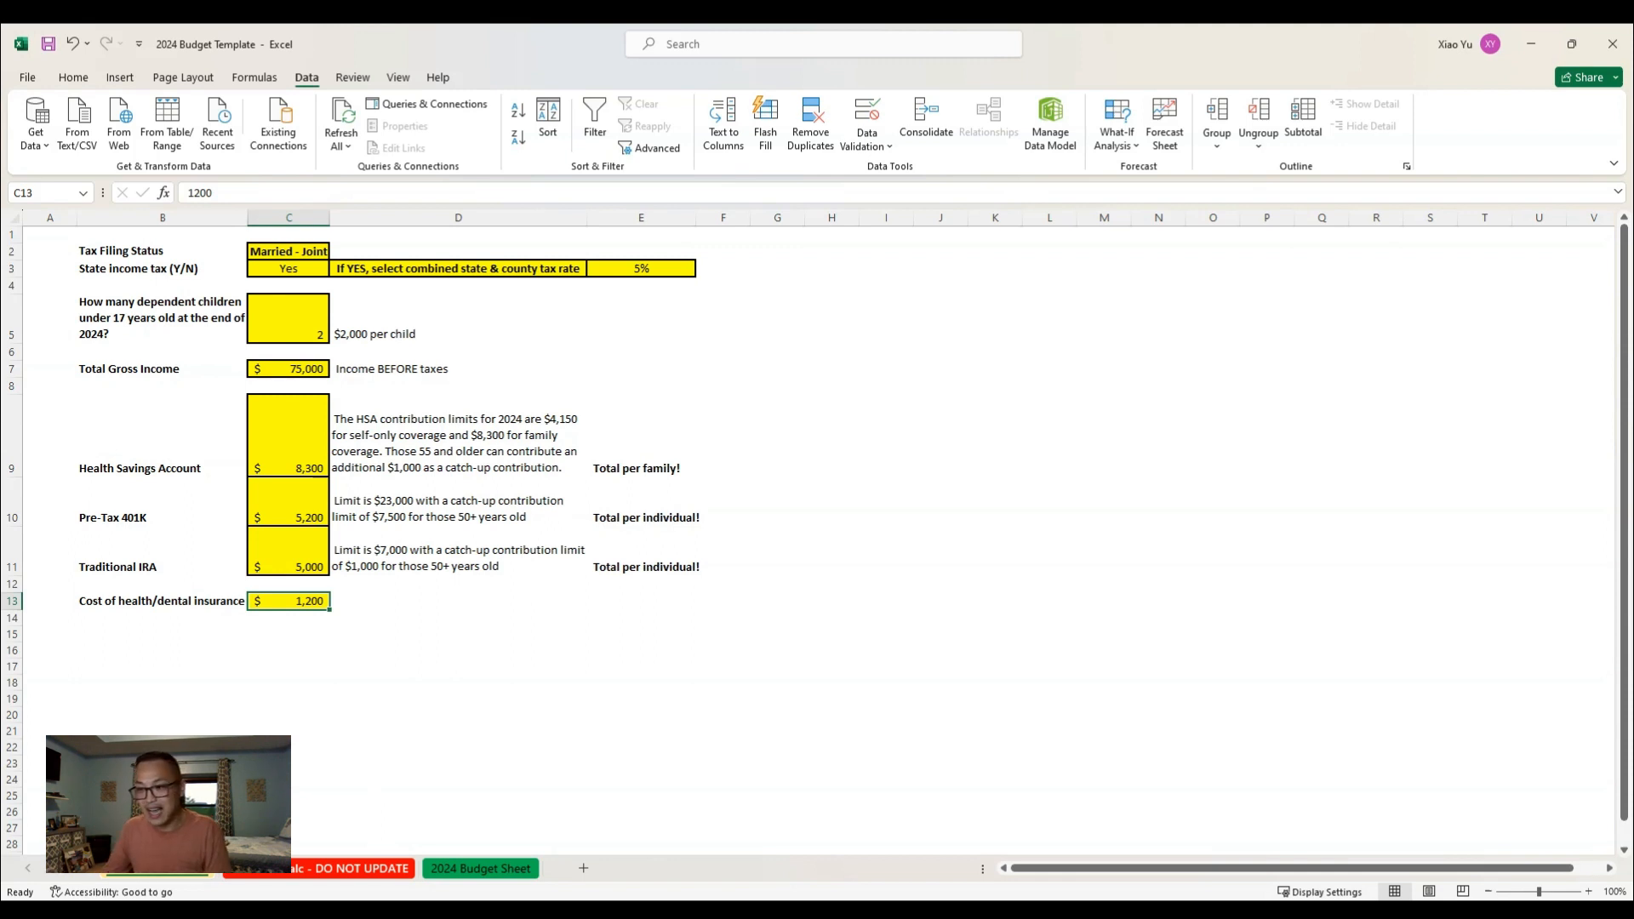
On the 2024 Tax Calc sheet, examine the filing status, gross income, HSA, Health & Dental and Taxable Income (SS) formulas in N4:N9
key(ctrl+Page_Down)
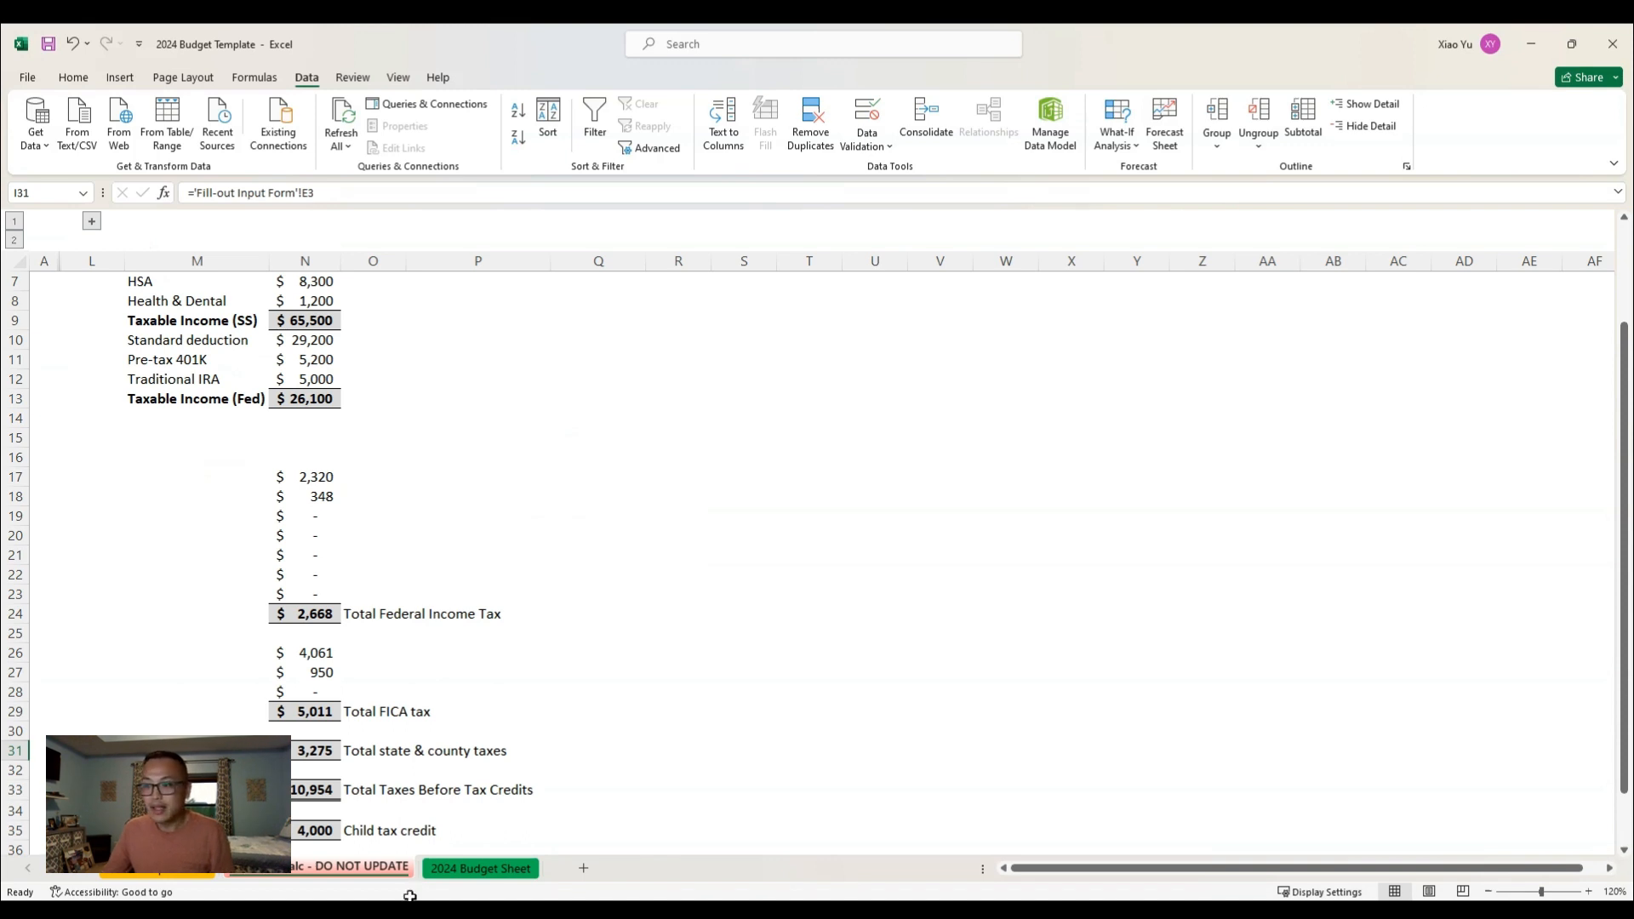
scroll(406, 895, up, 2)
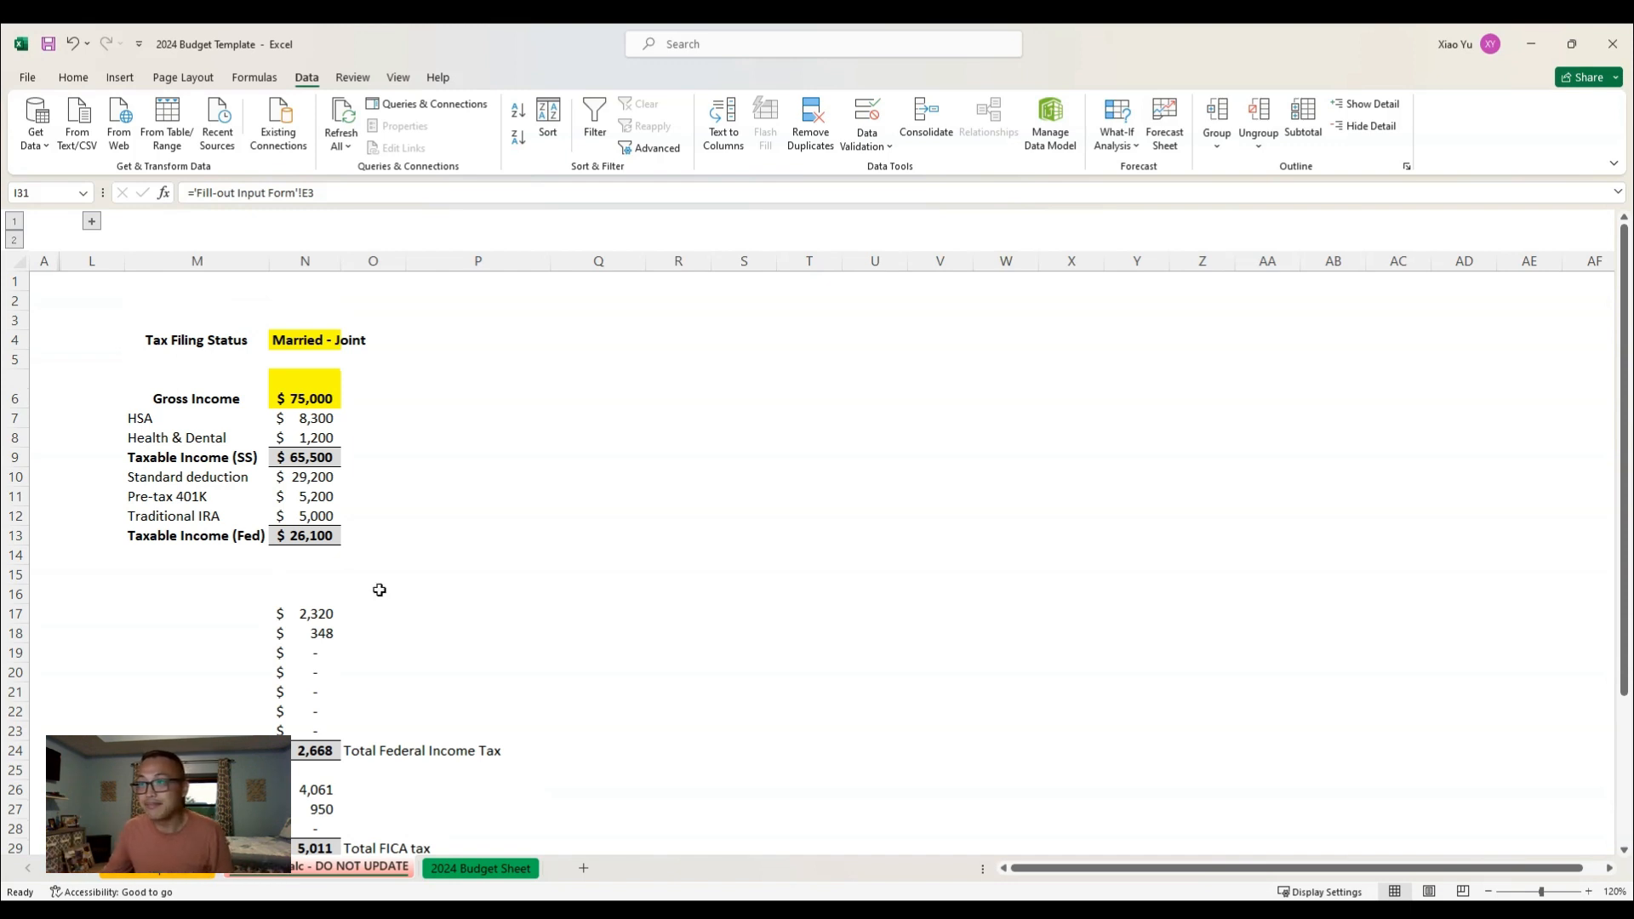
click(306, 340)
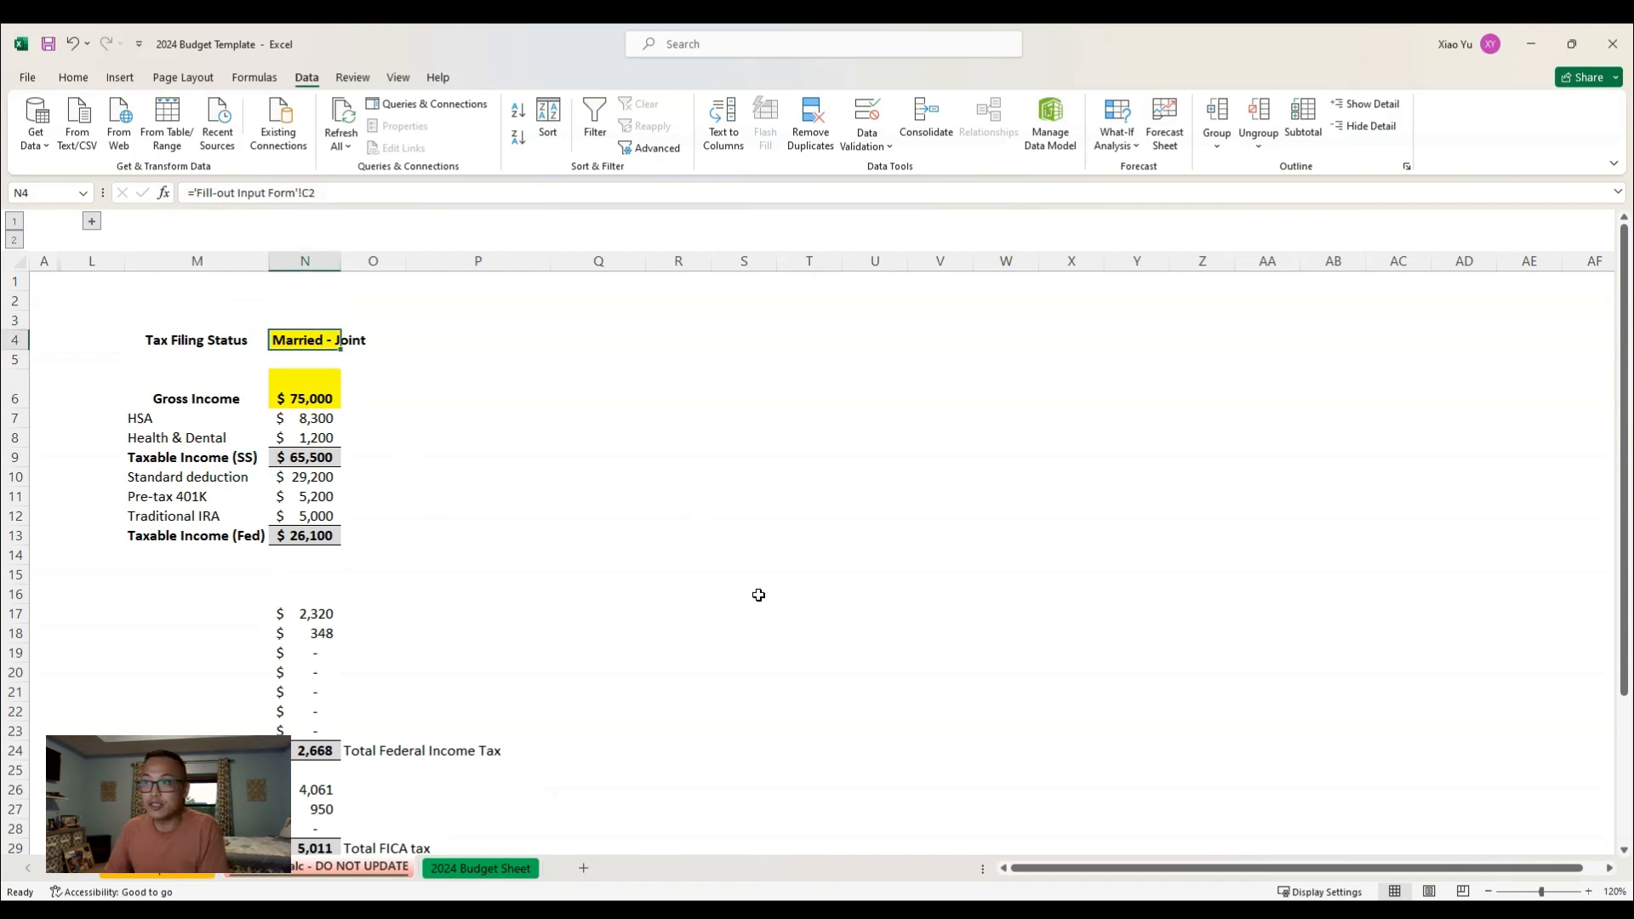
key(Down)
key(Down)
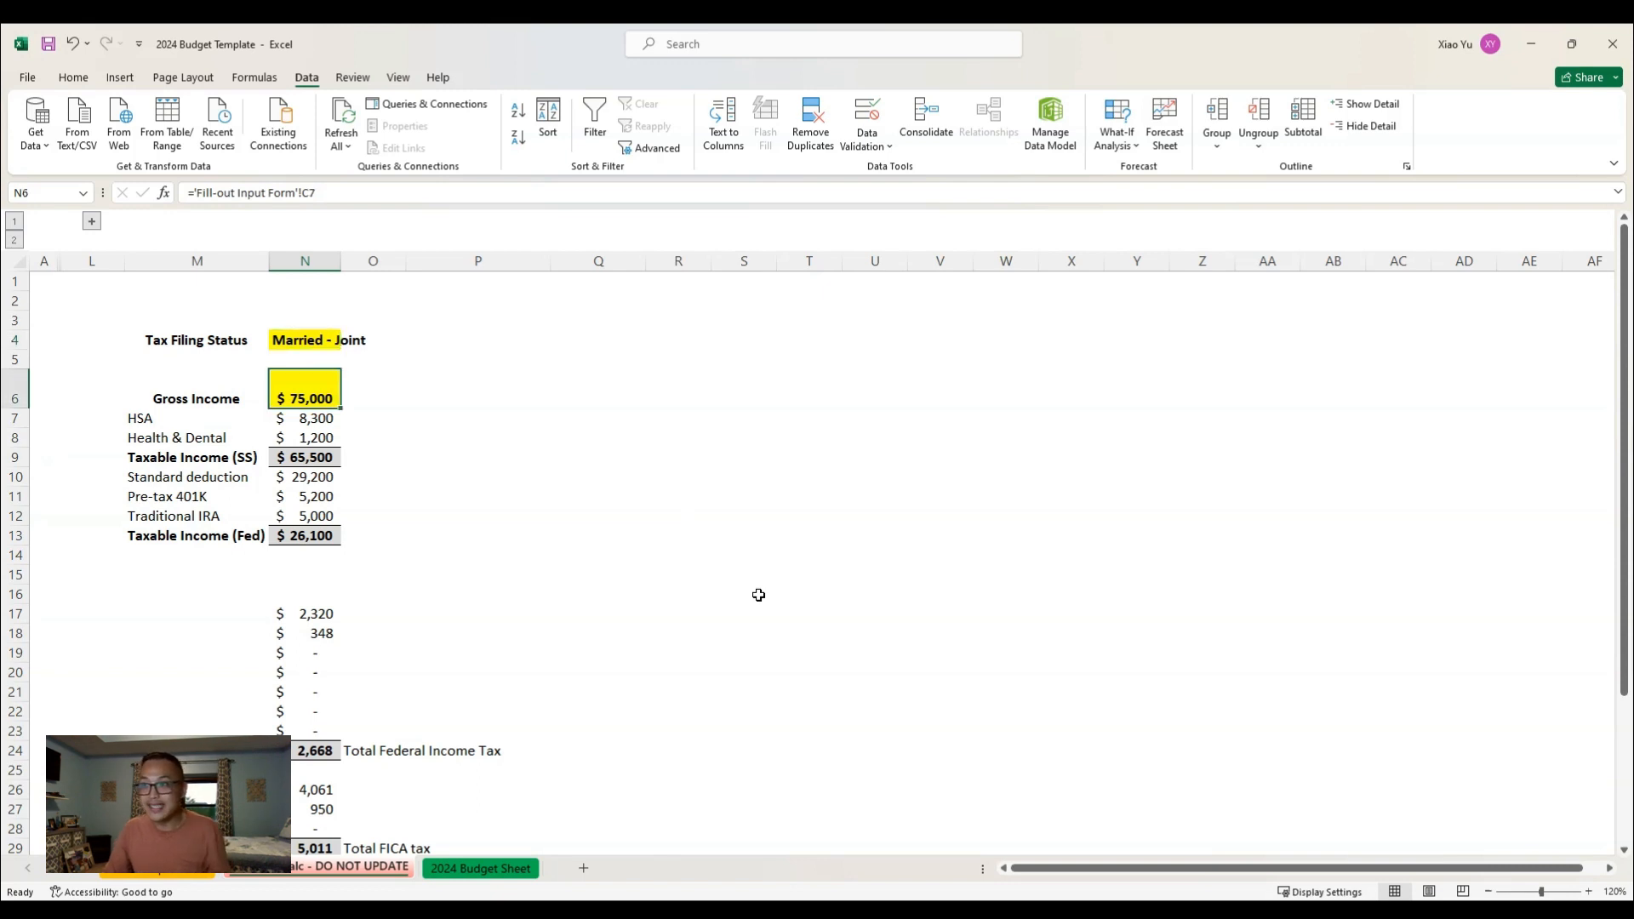
key(Down)
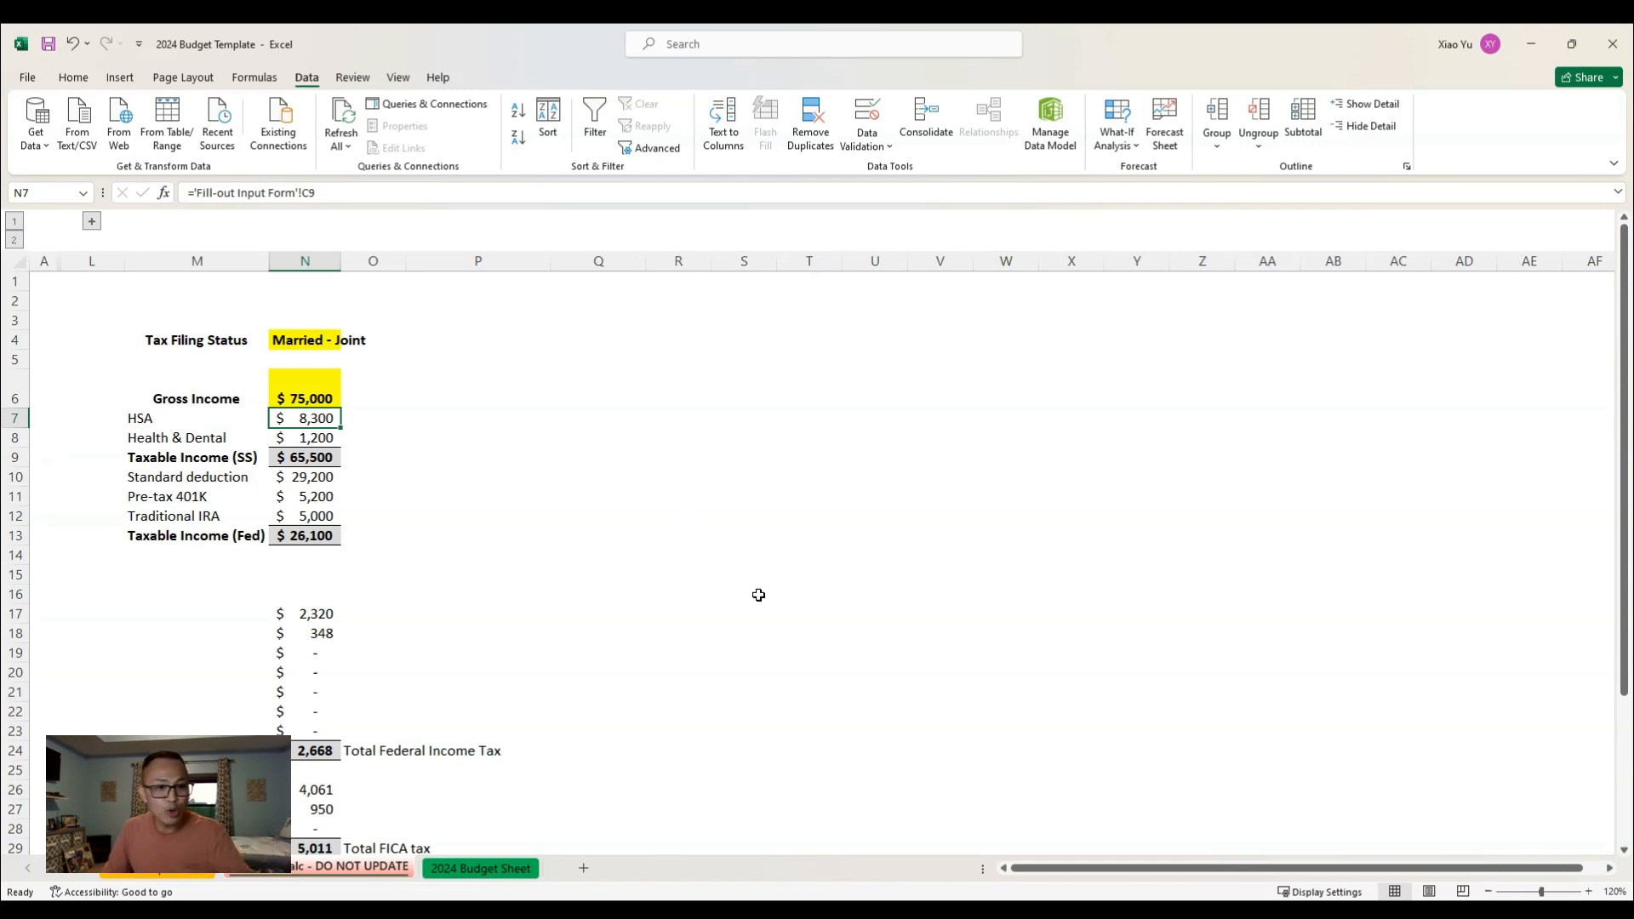
key(Down)
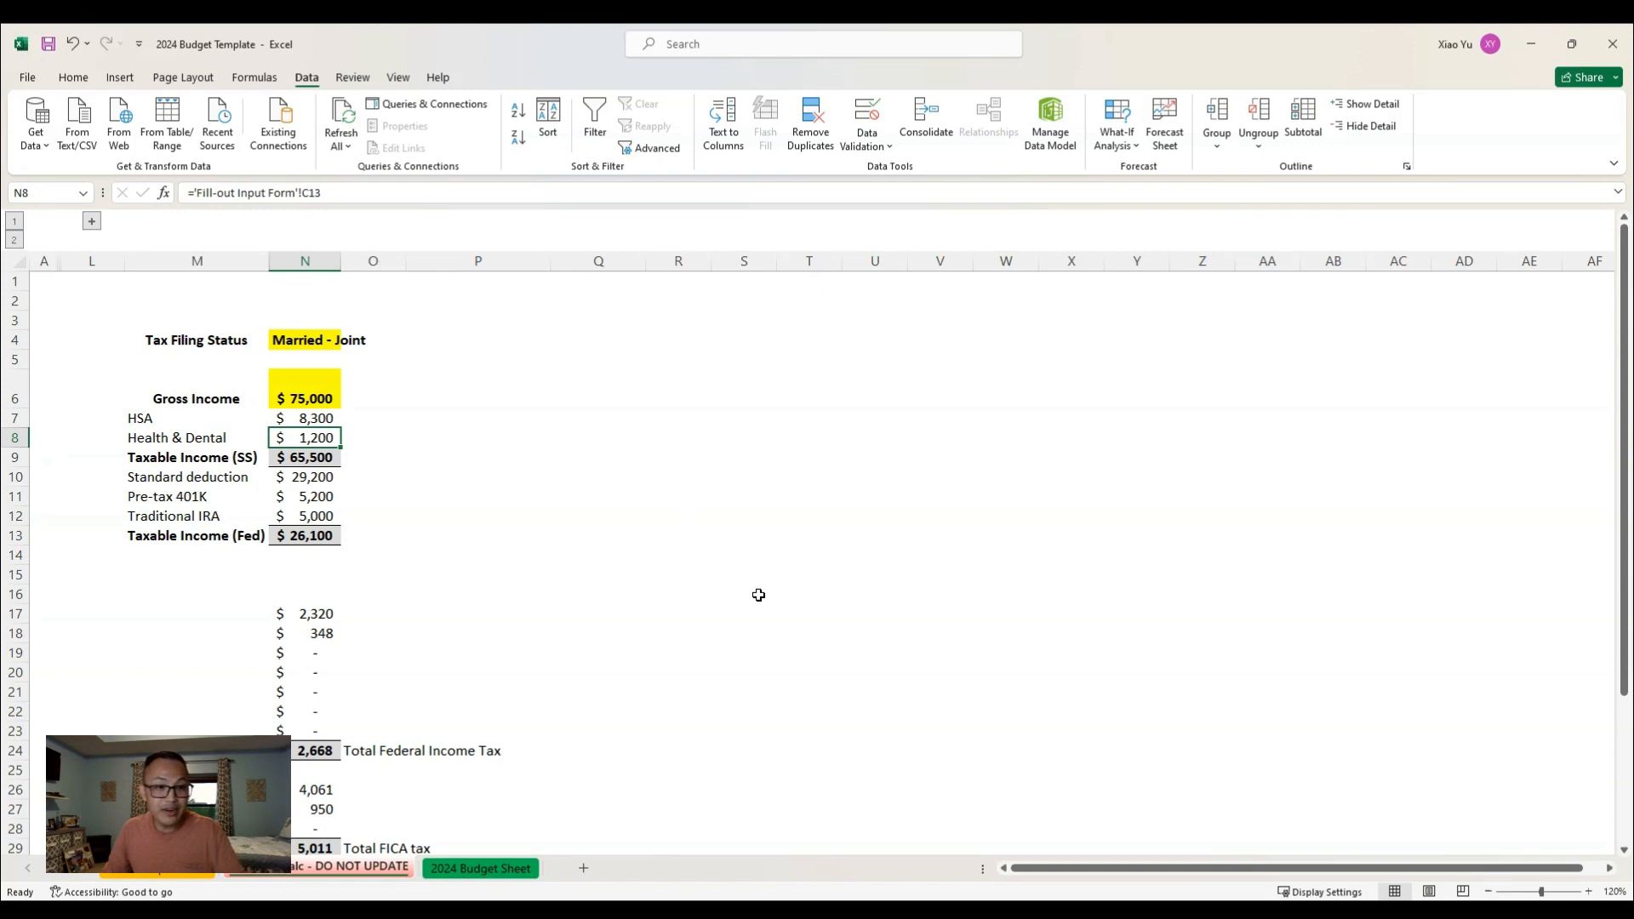
key(Down)
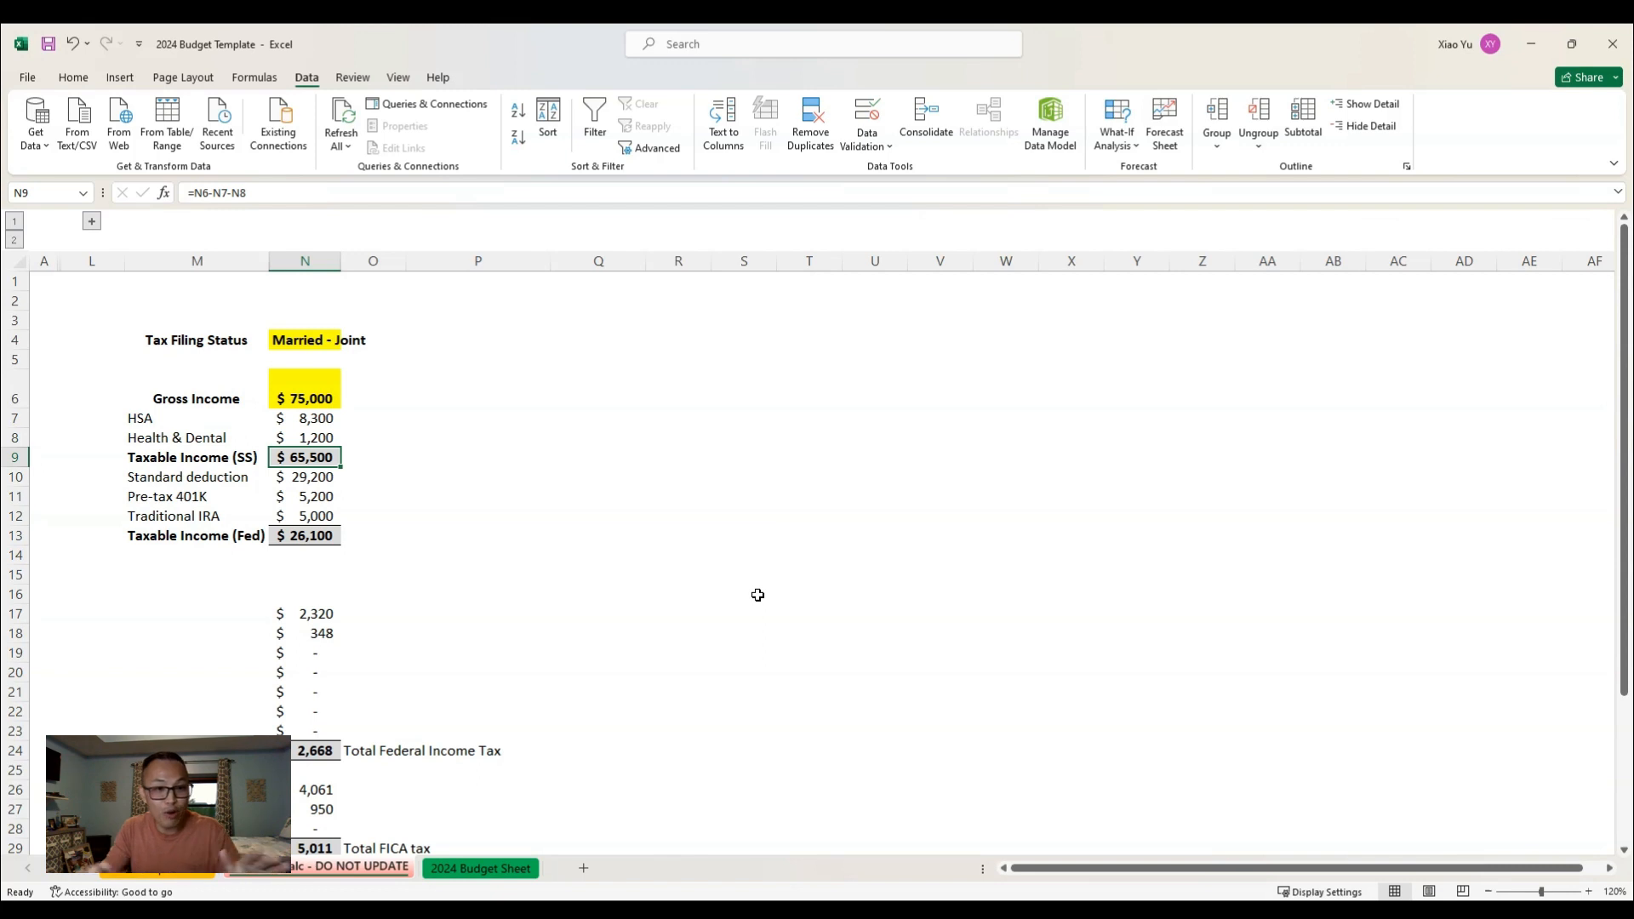
Examine the formulas for standard deduction, Pre-tax 401K, Traditional IRA and Taxable Income (Fed) in N10:N13
key(Down)
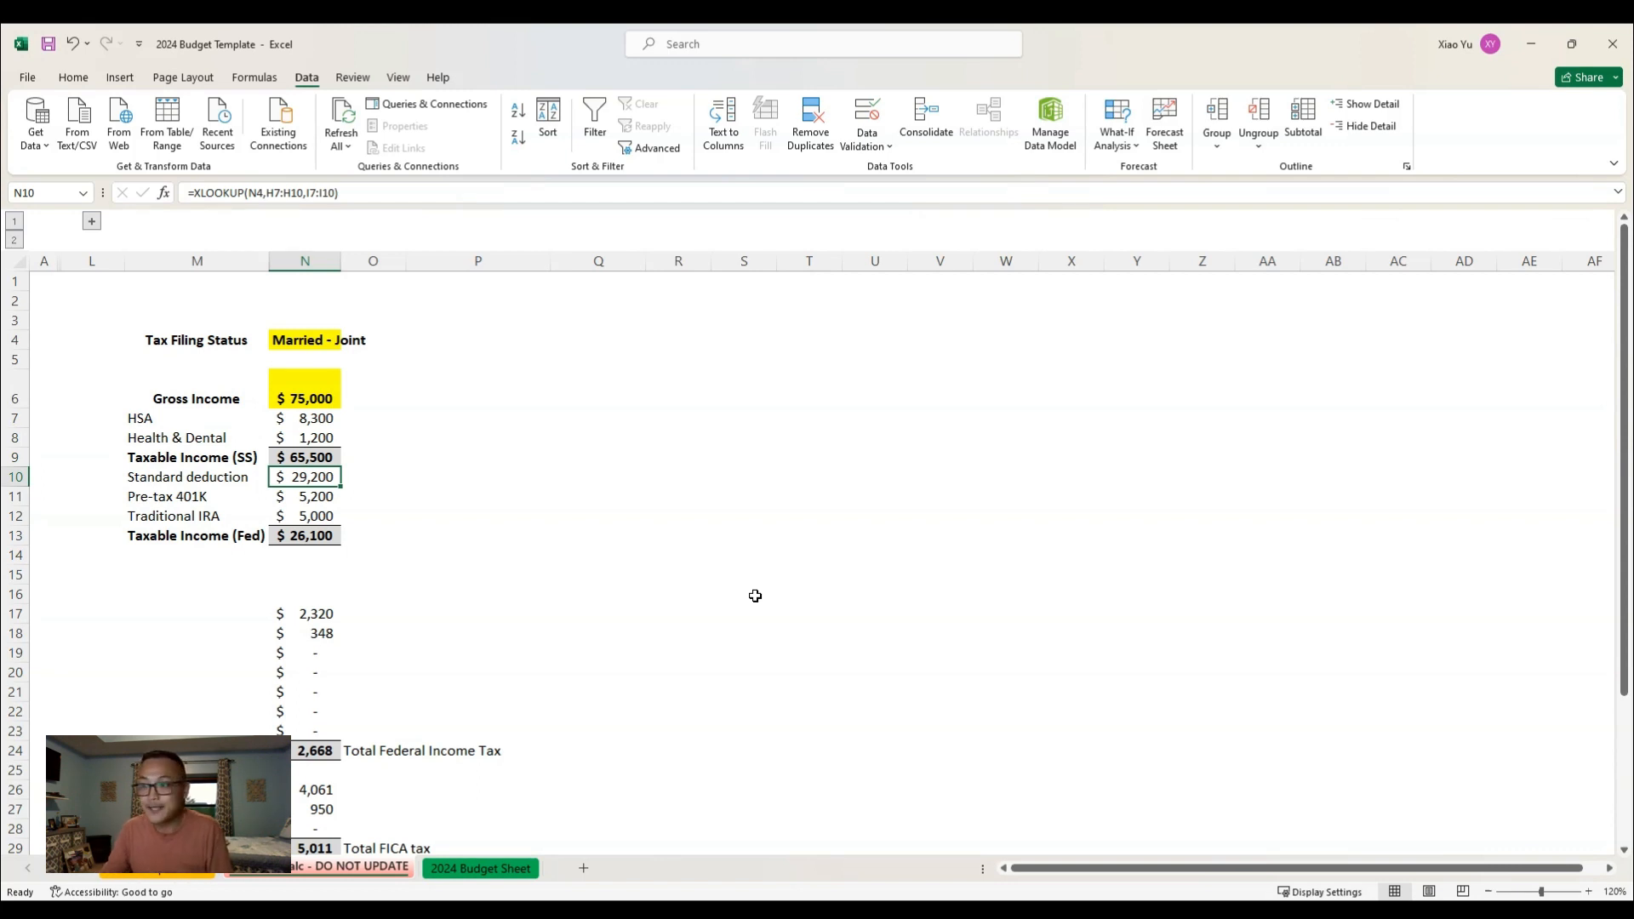
key(Down)
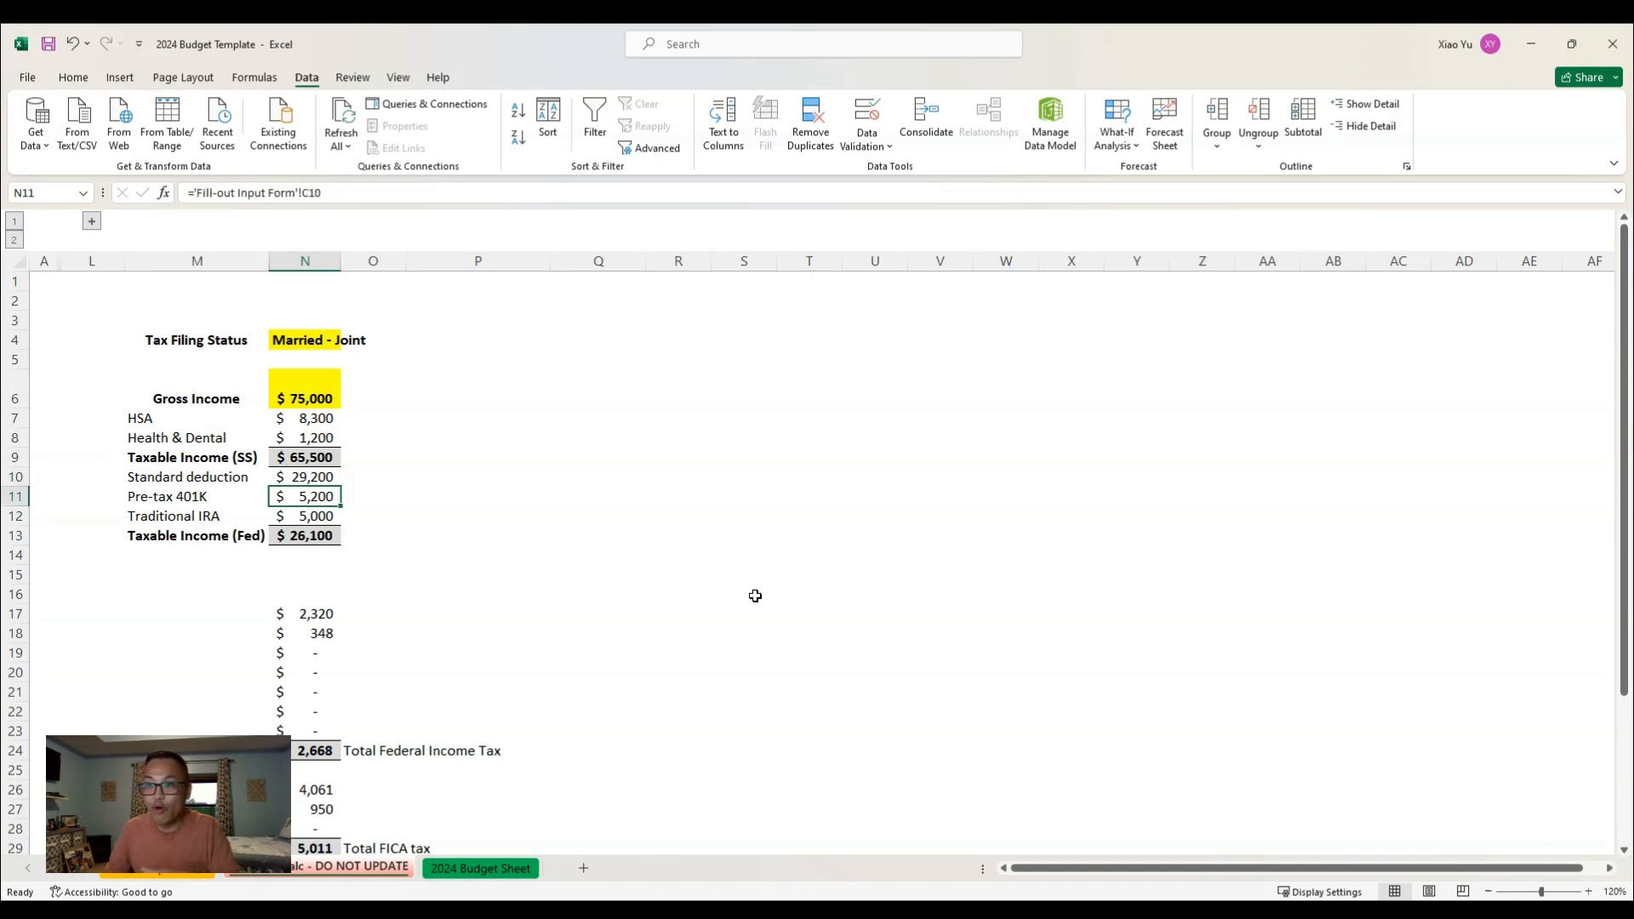
key(Down)
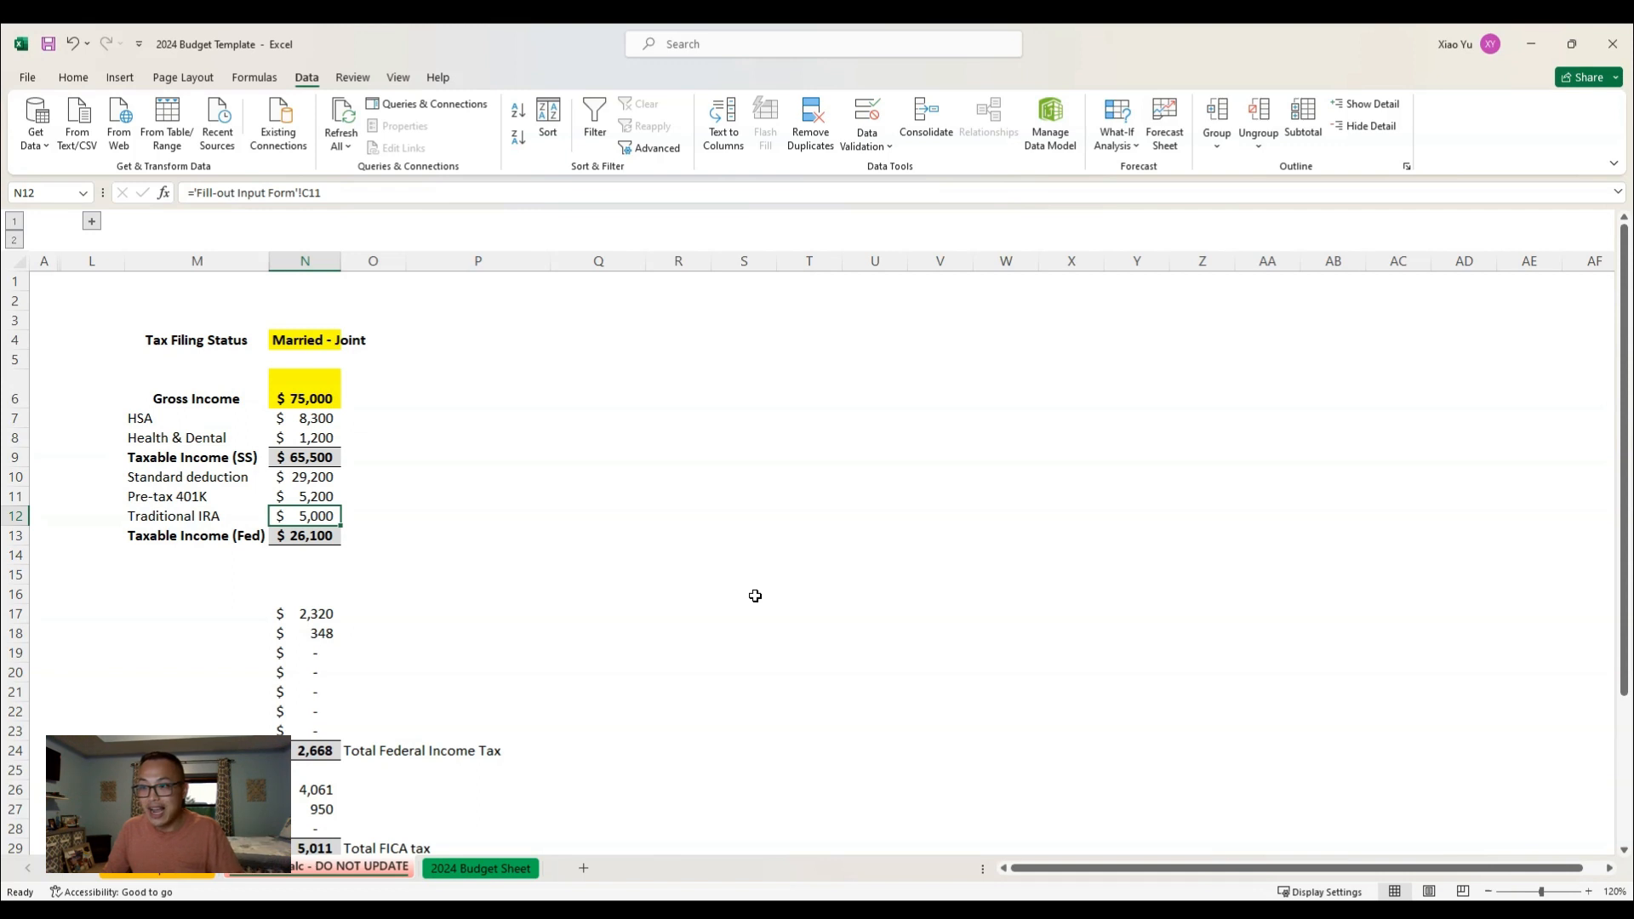
key(Down)
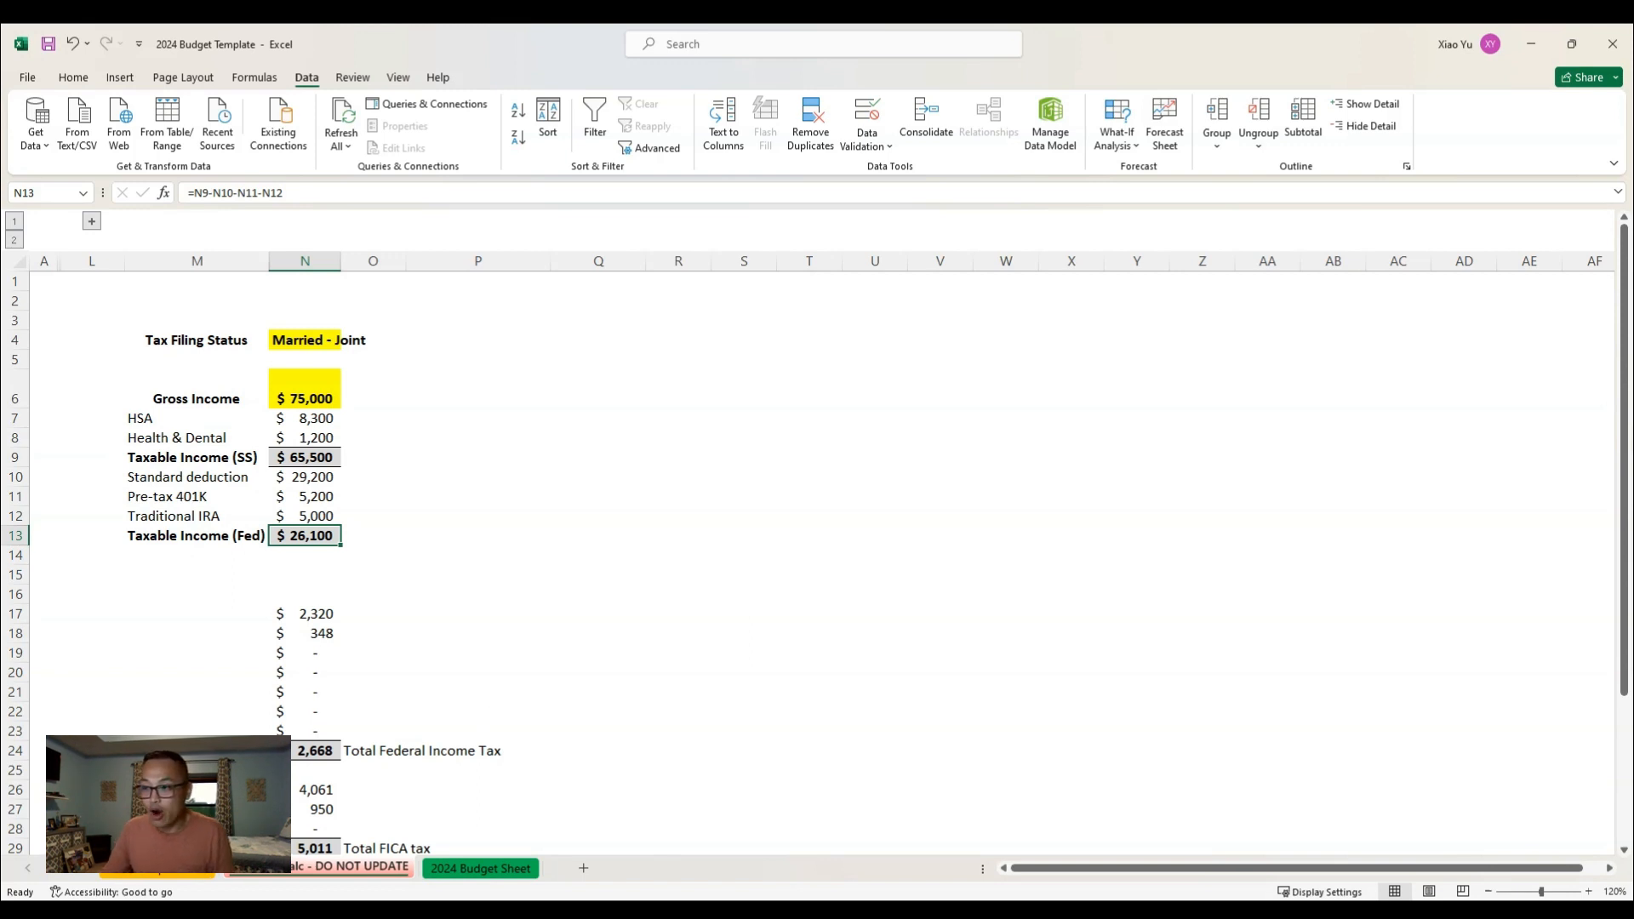
Examine the formulas for total federal income tax, total FICA tax and total state & county taxes in N24, N29 and N31
scroll(502, 553, down, 1)
scroll(511, 553, down, 4)
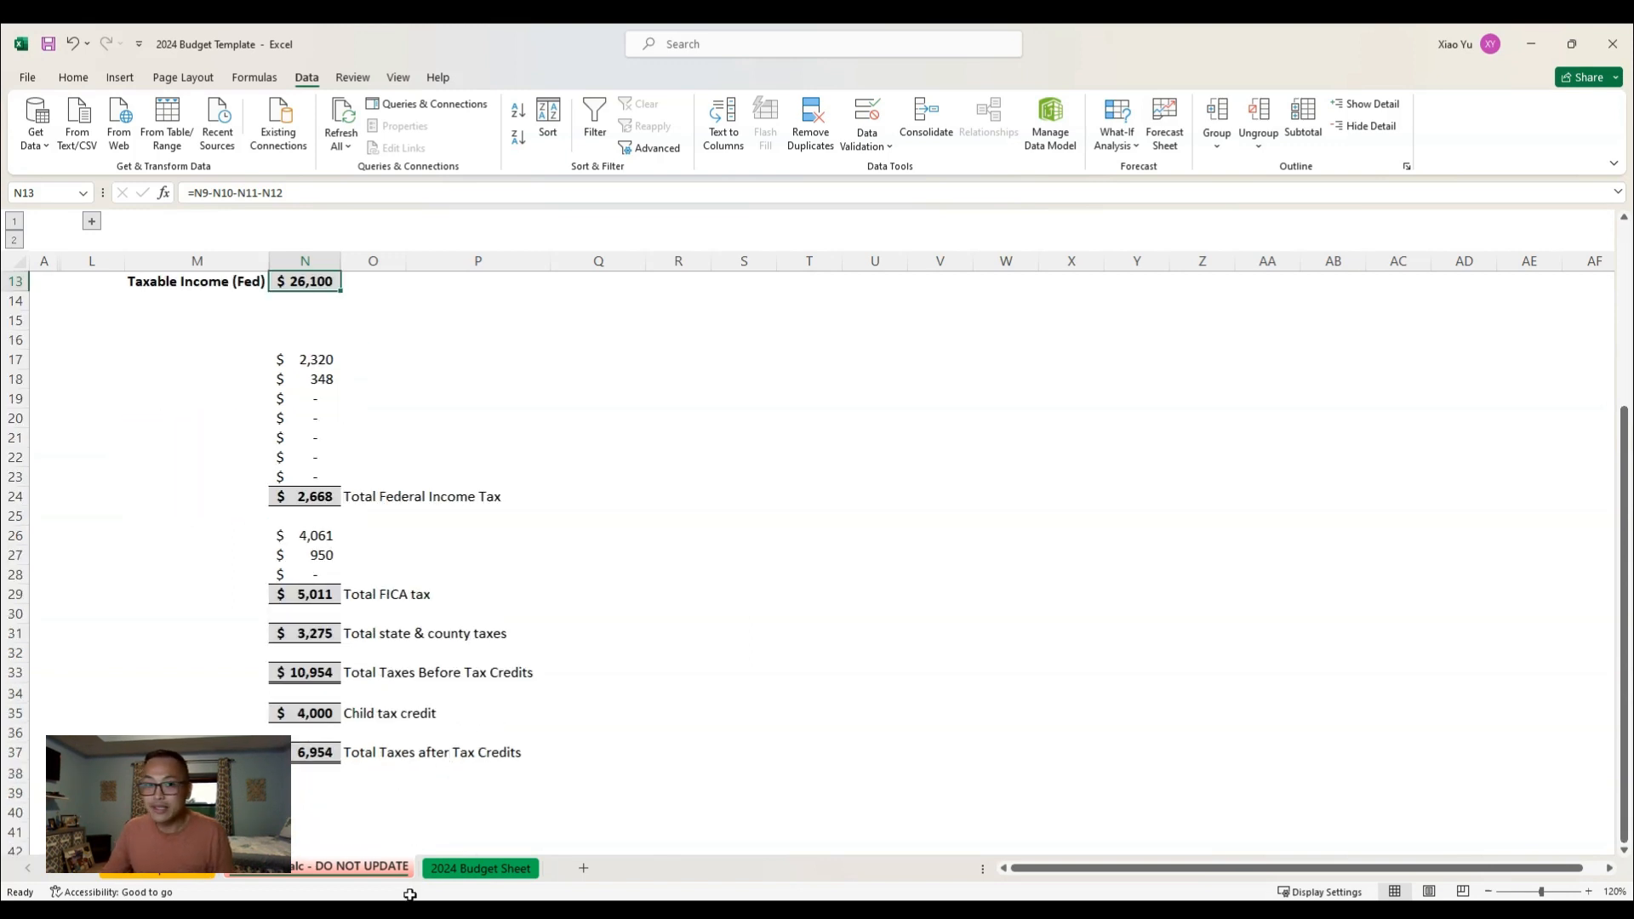
scroll(409, 893, down, 1)
scroll(419, 838, up, 1)
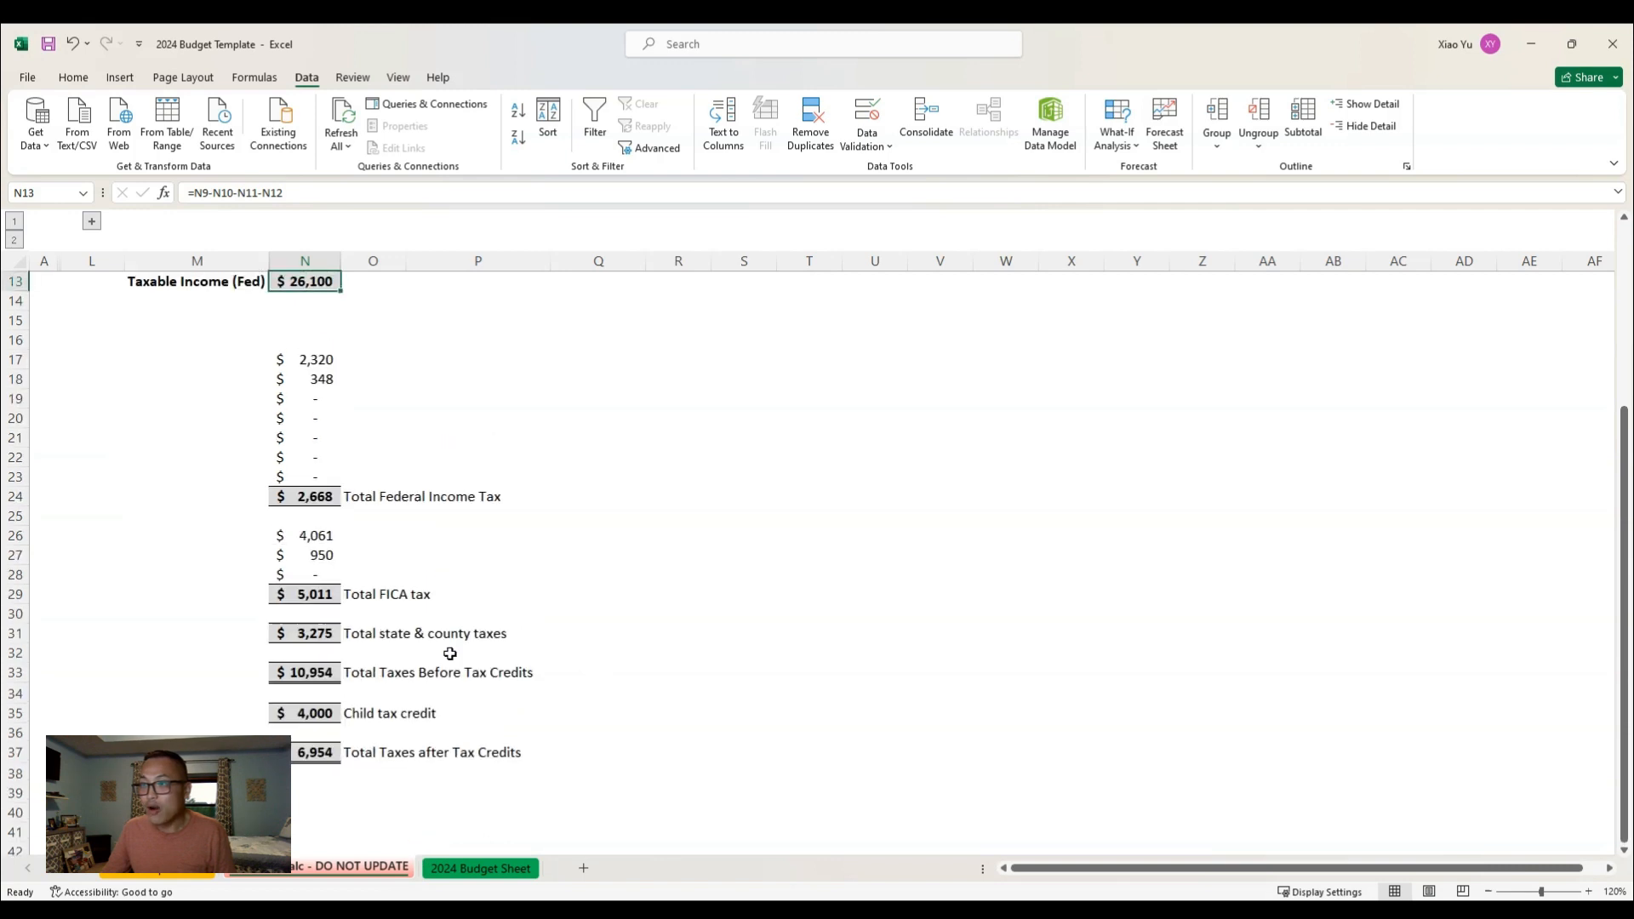
key(ctrl+Down)
key(ctrl+Down)
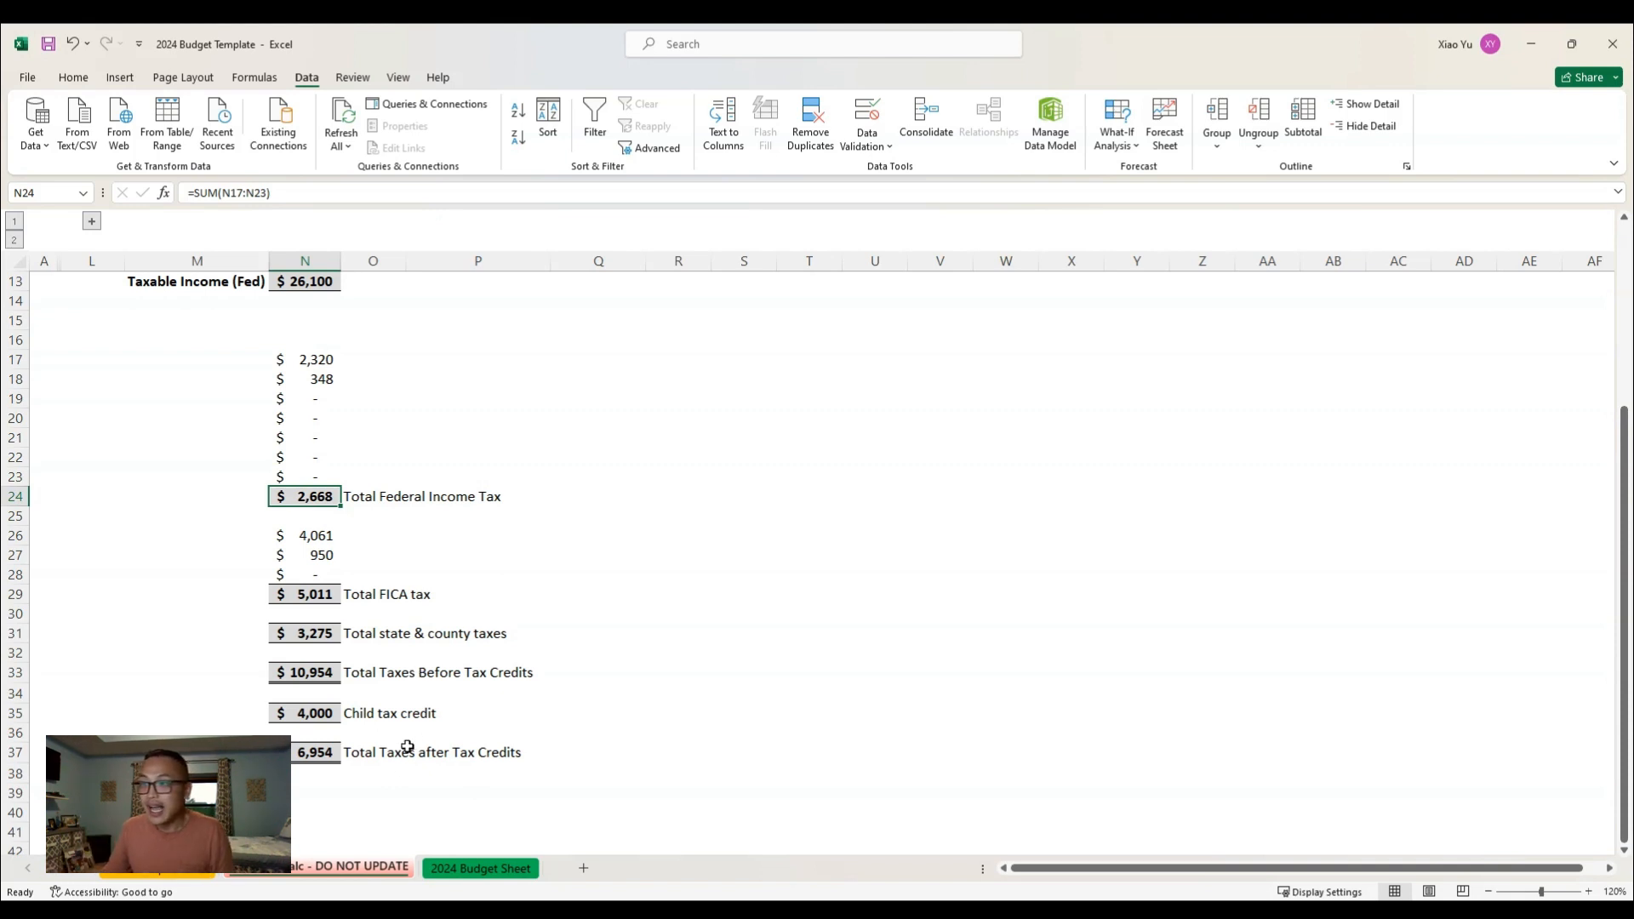
key(ctrl+Down)
key(ctrl+Down)
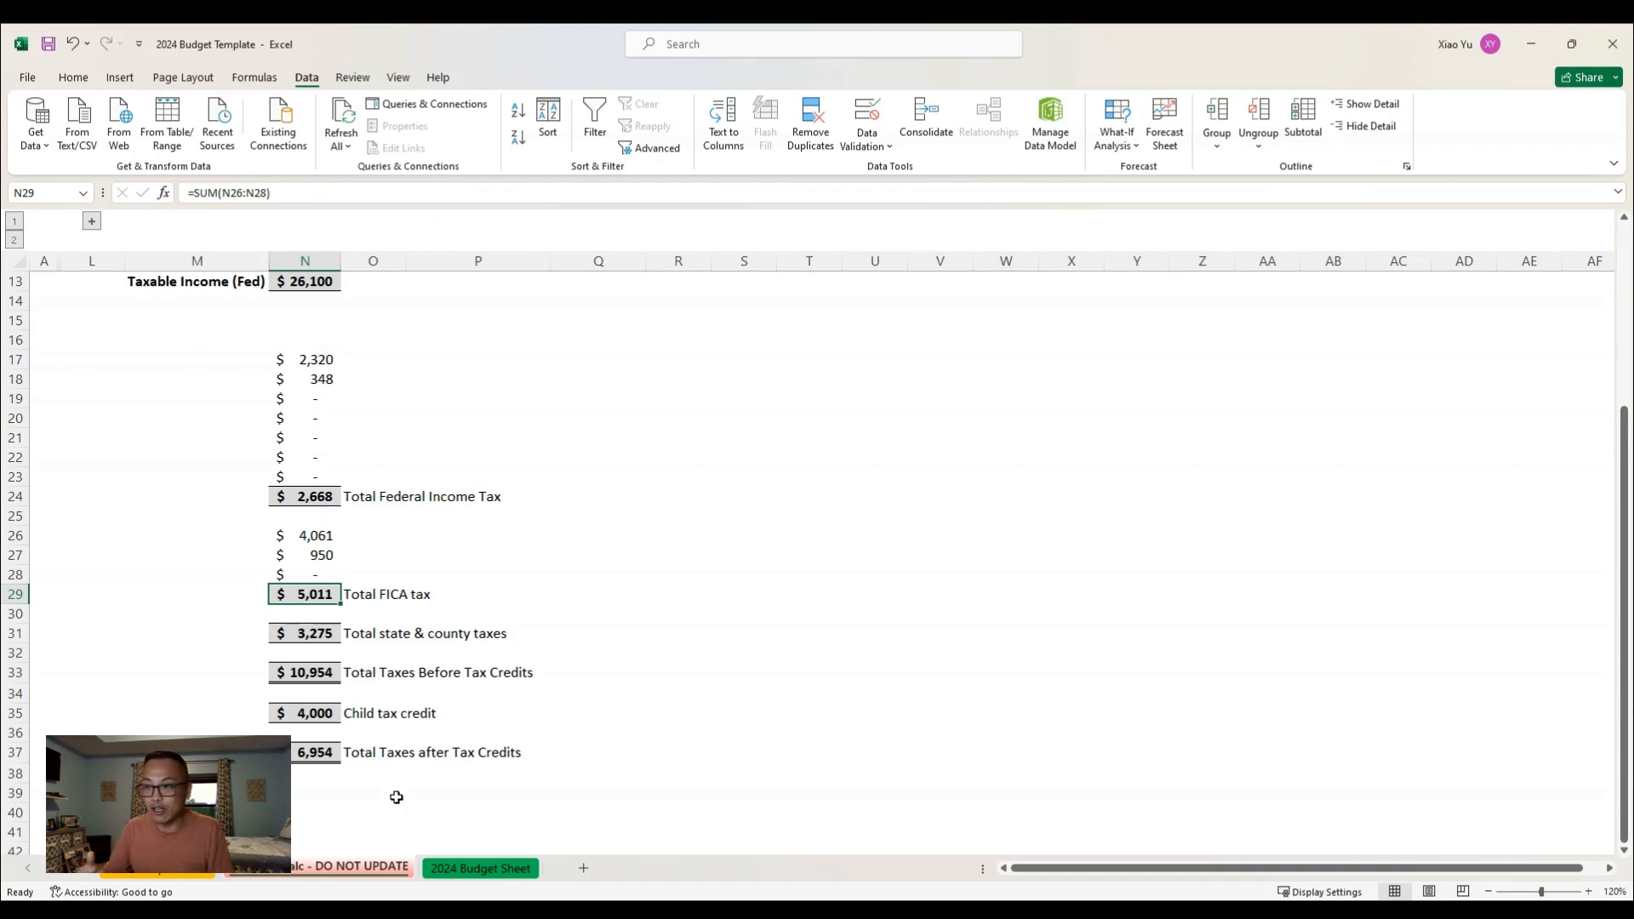
key(ctrl+Down)
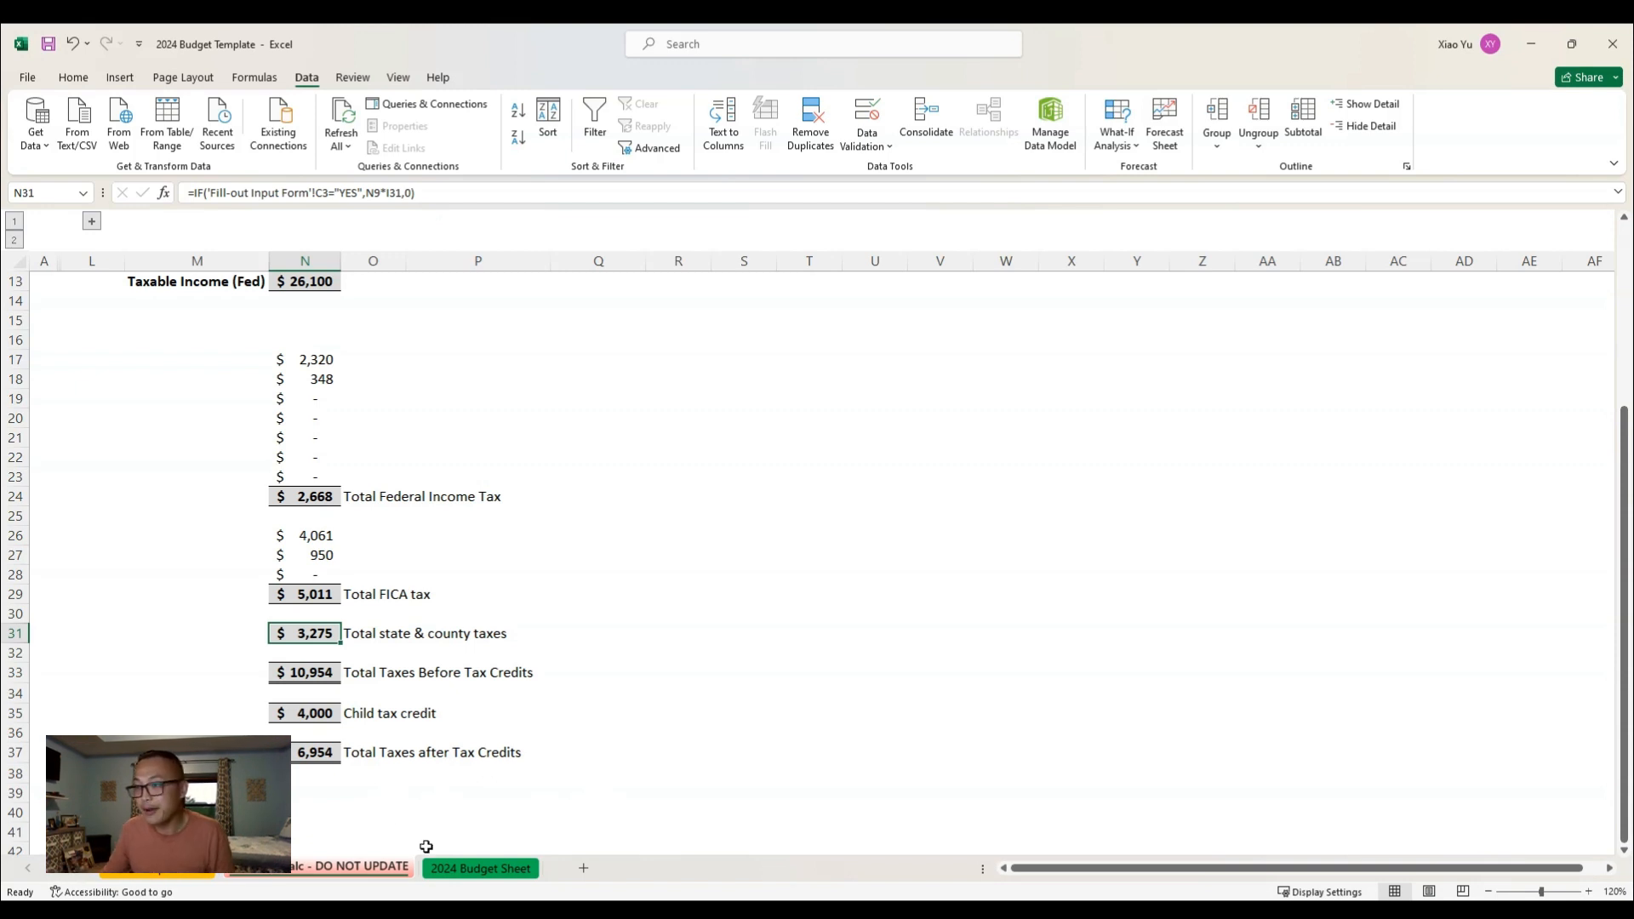
Check Total Taxes Before Tax Credits against its three component taxes, and examine the child tax credit and after-credits total formulas
key(Down)
key(Down)
key(Right)
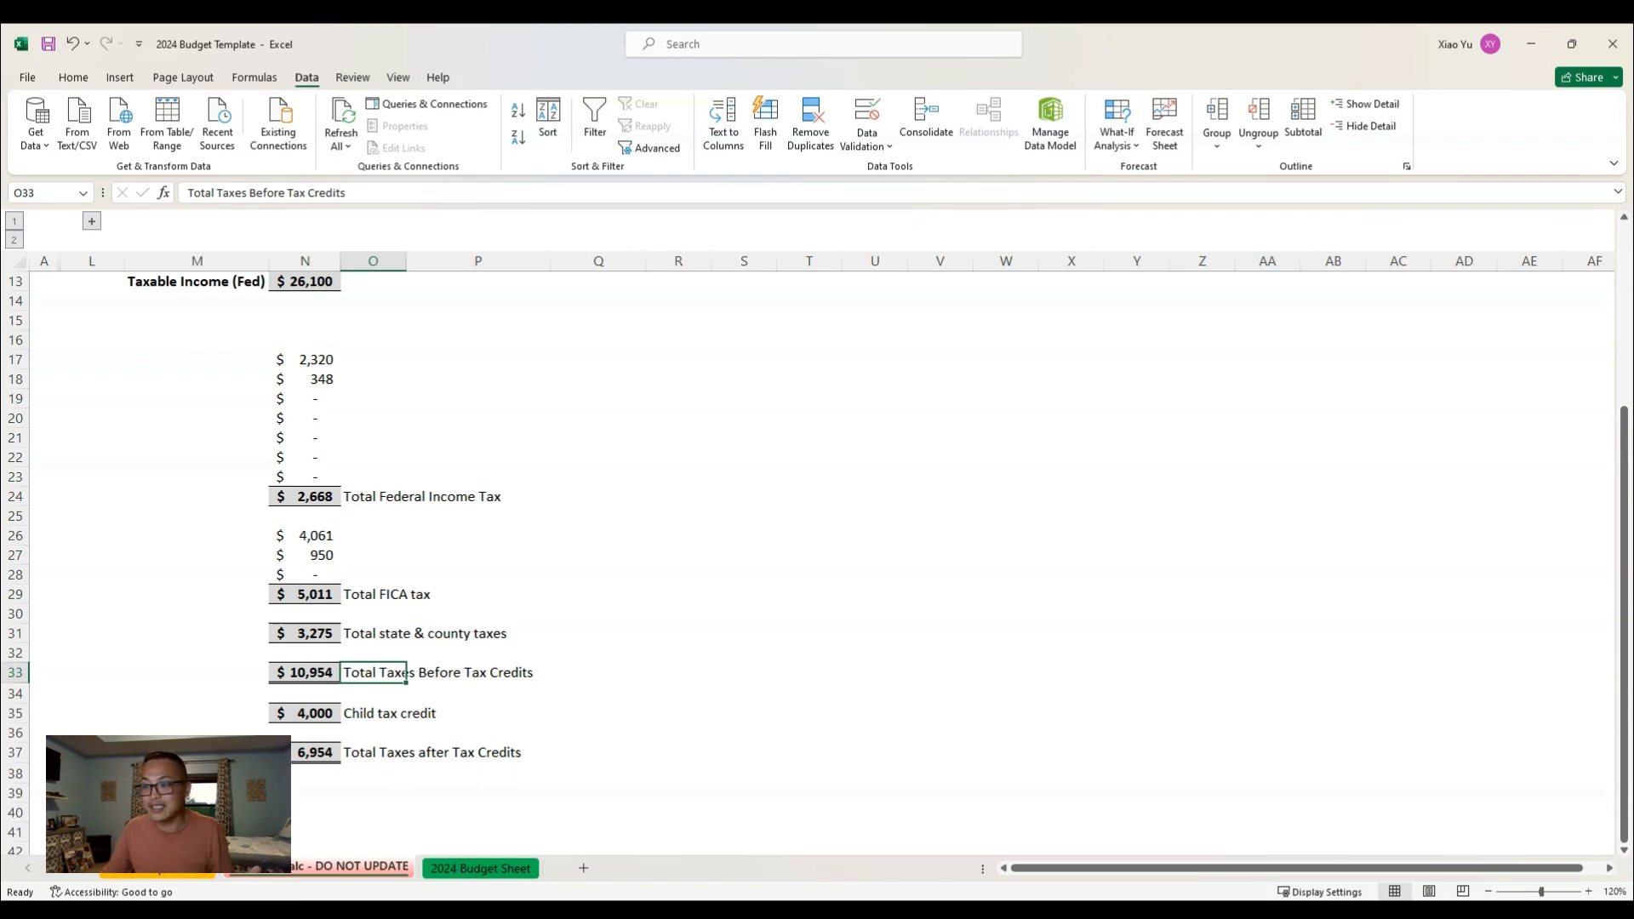
key(Left)
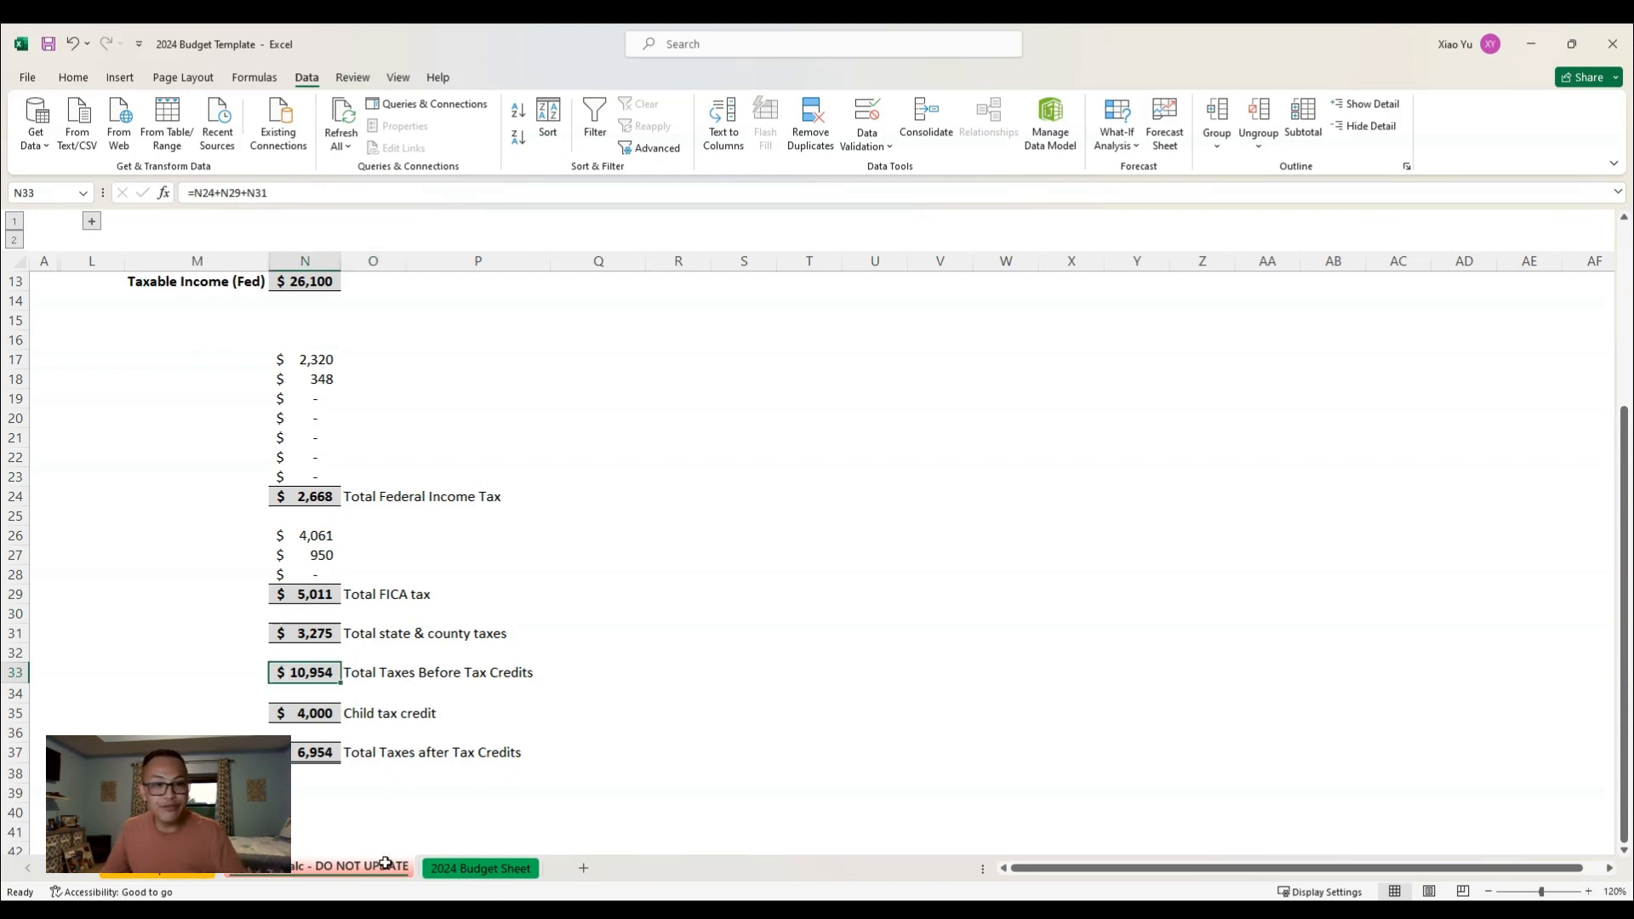
key(ctrl+Up)
key(ctrl+Up)
key(ctrl+Up)
key(ctrl+Up)
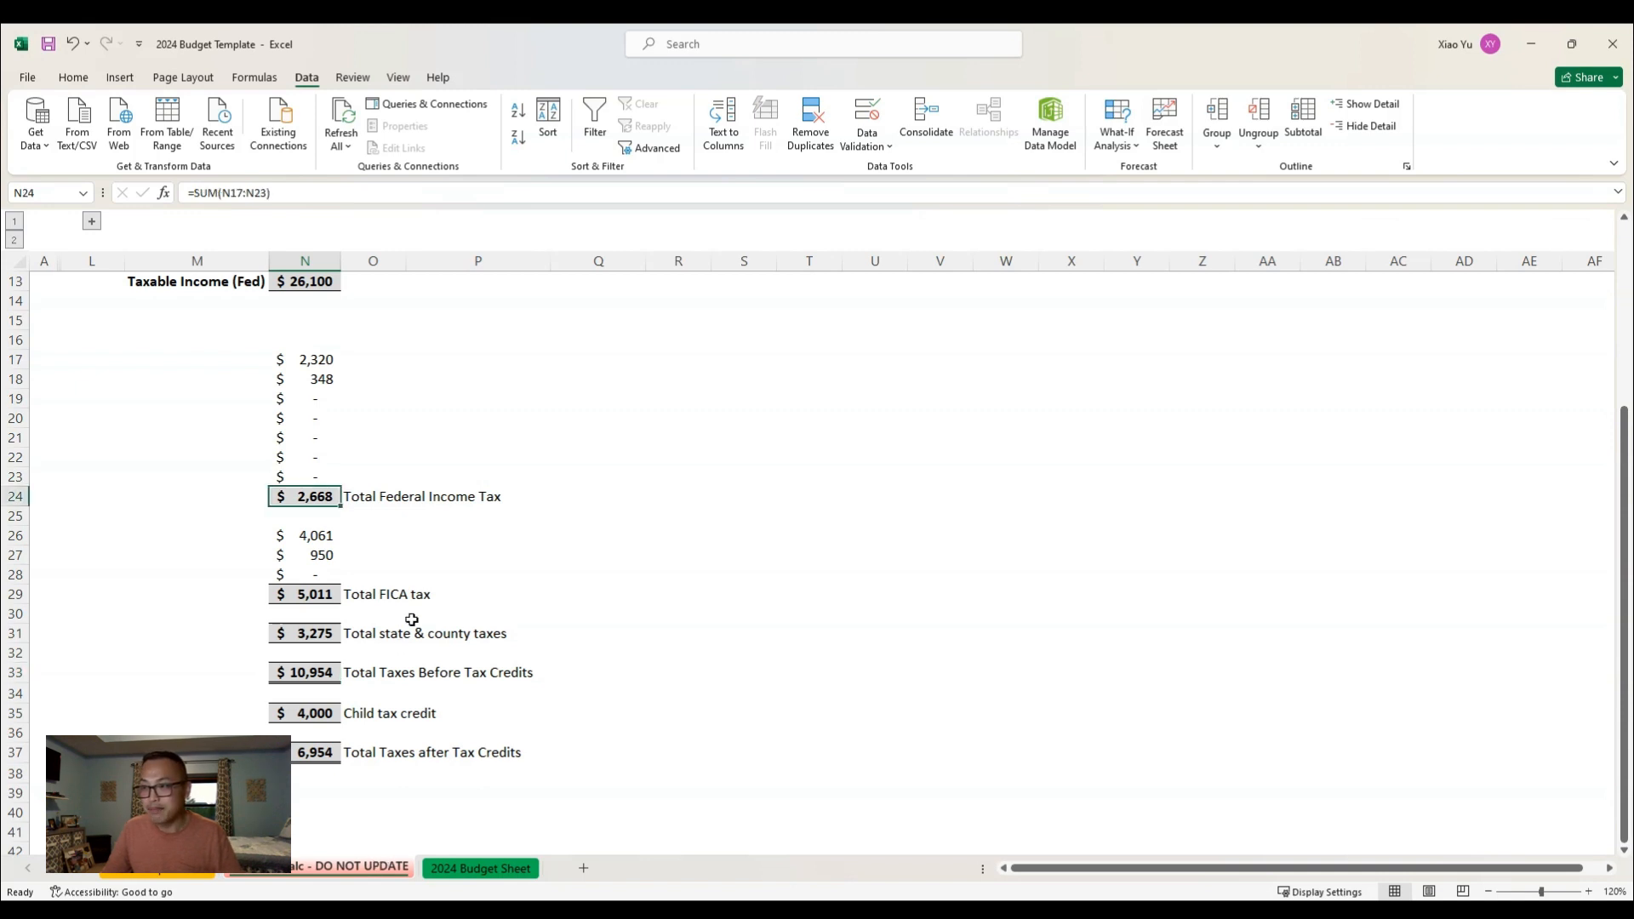
ctrl+click(305, 594)
ctrl+click(305, 633)
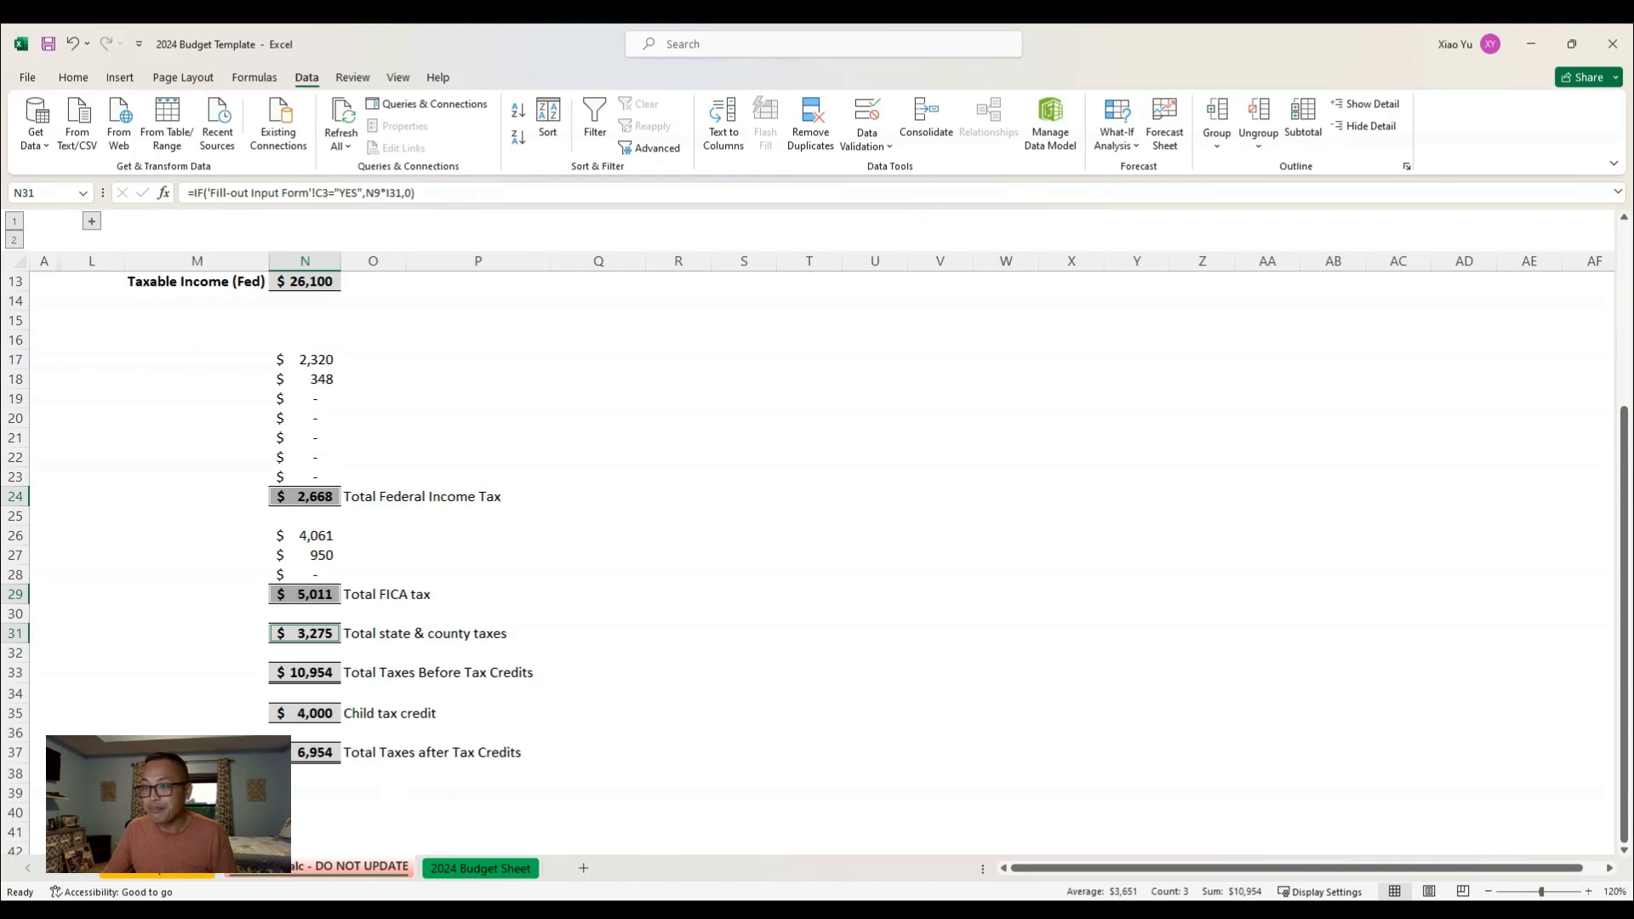
click(313, 713)
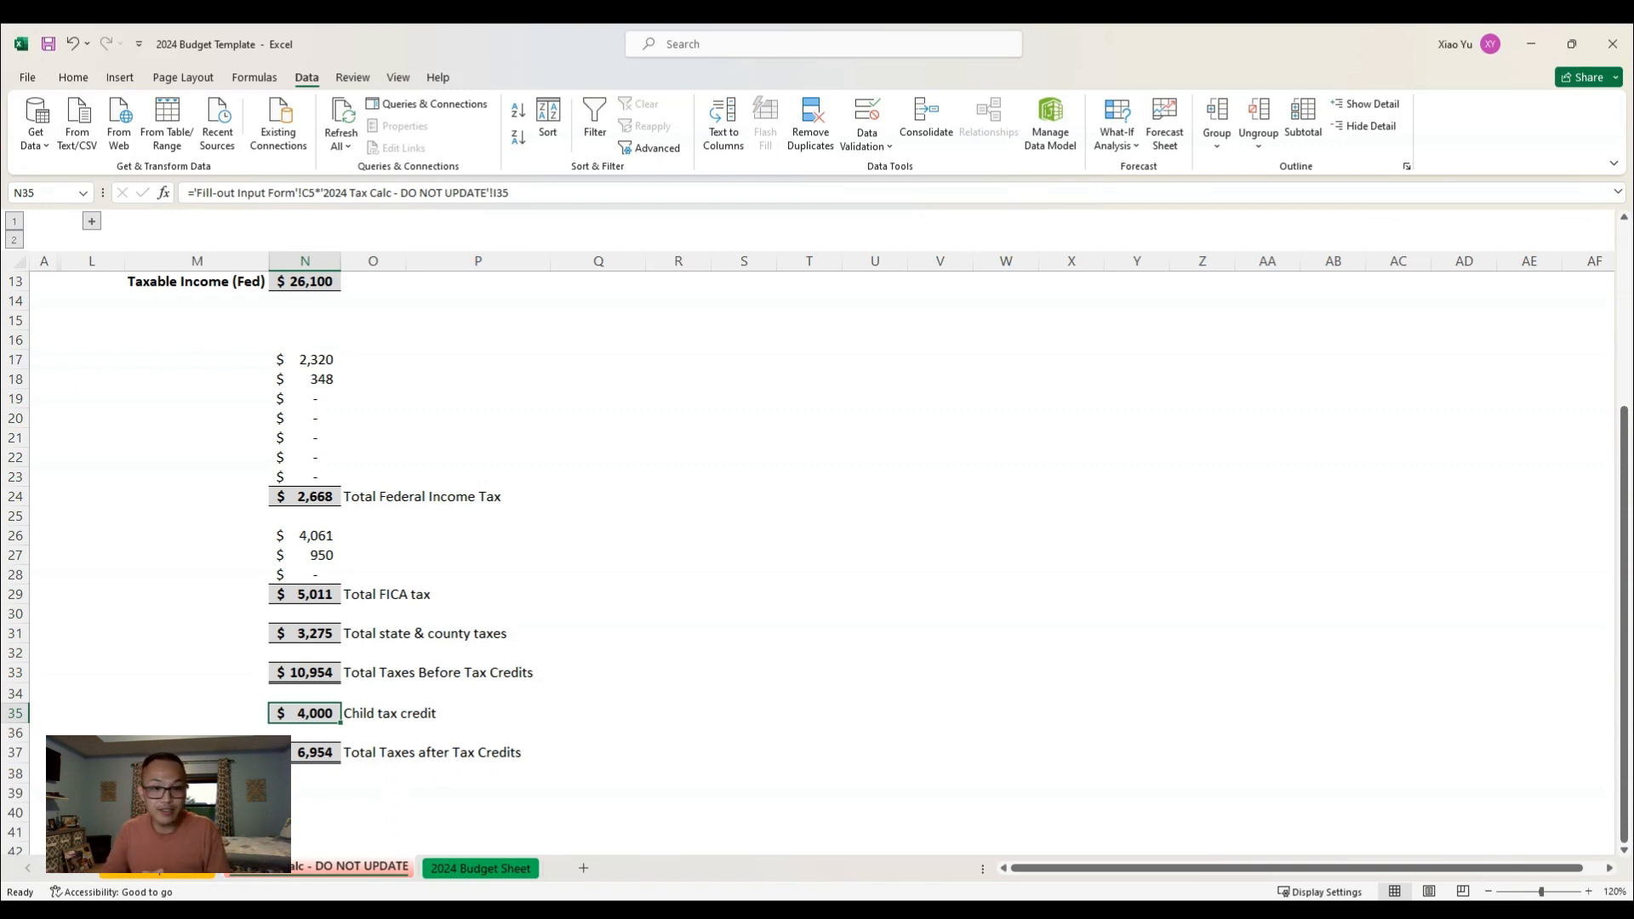
click(315, 752)
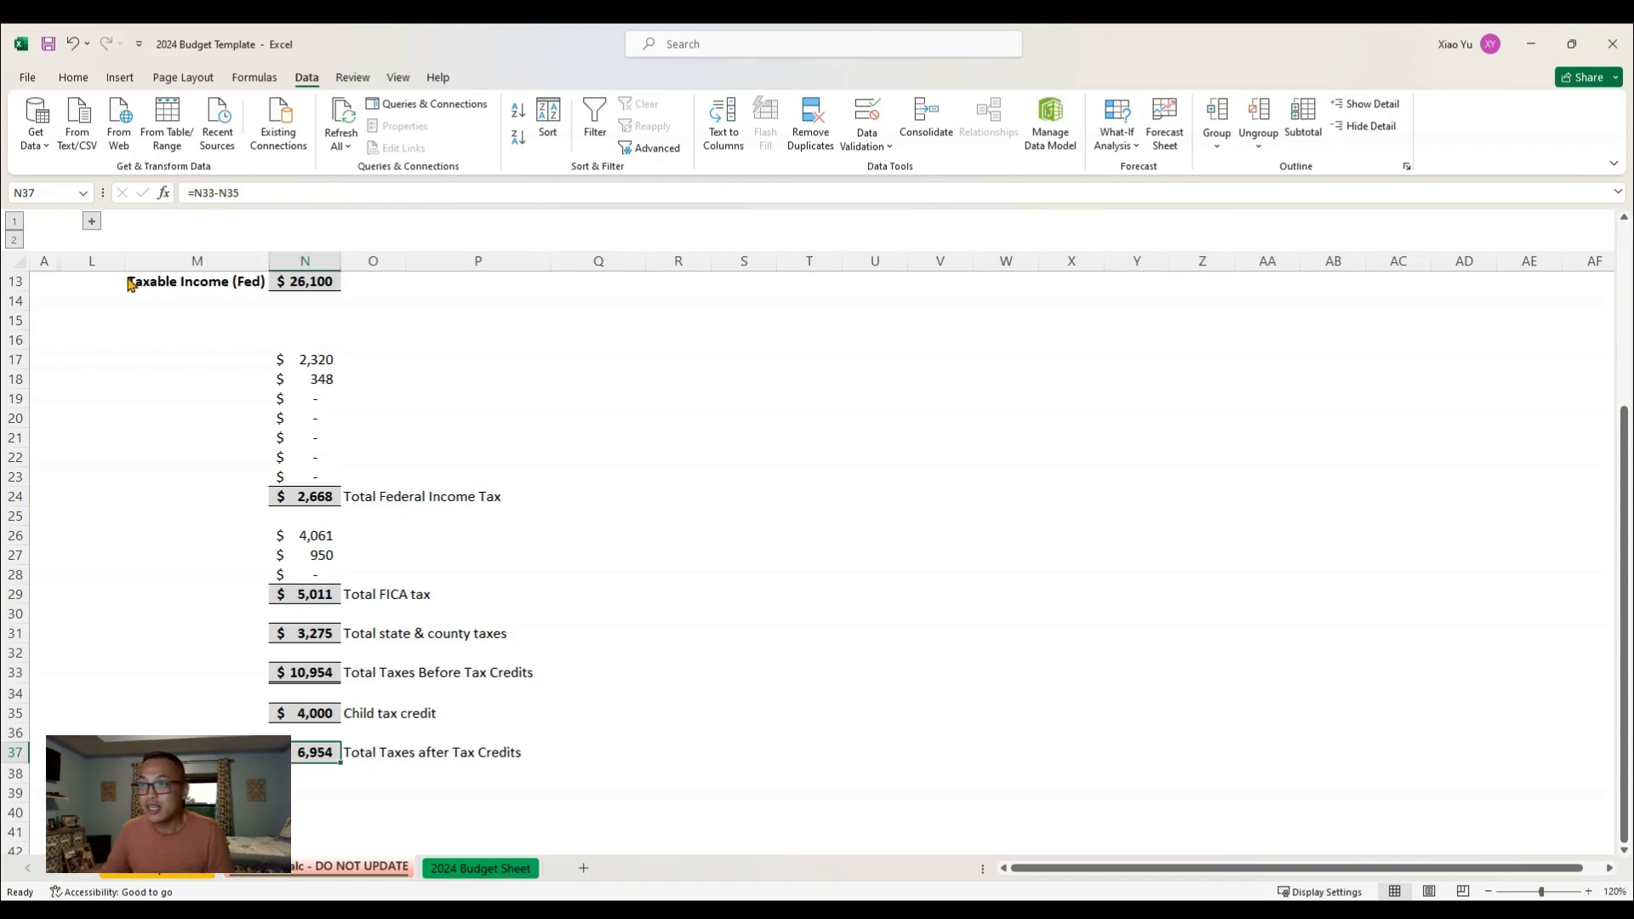
Expand the grouped columns B to K and review the tax bracket tables, highlighting the tax level and rate table at H16:K24
click(92, 222)
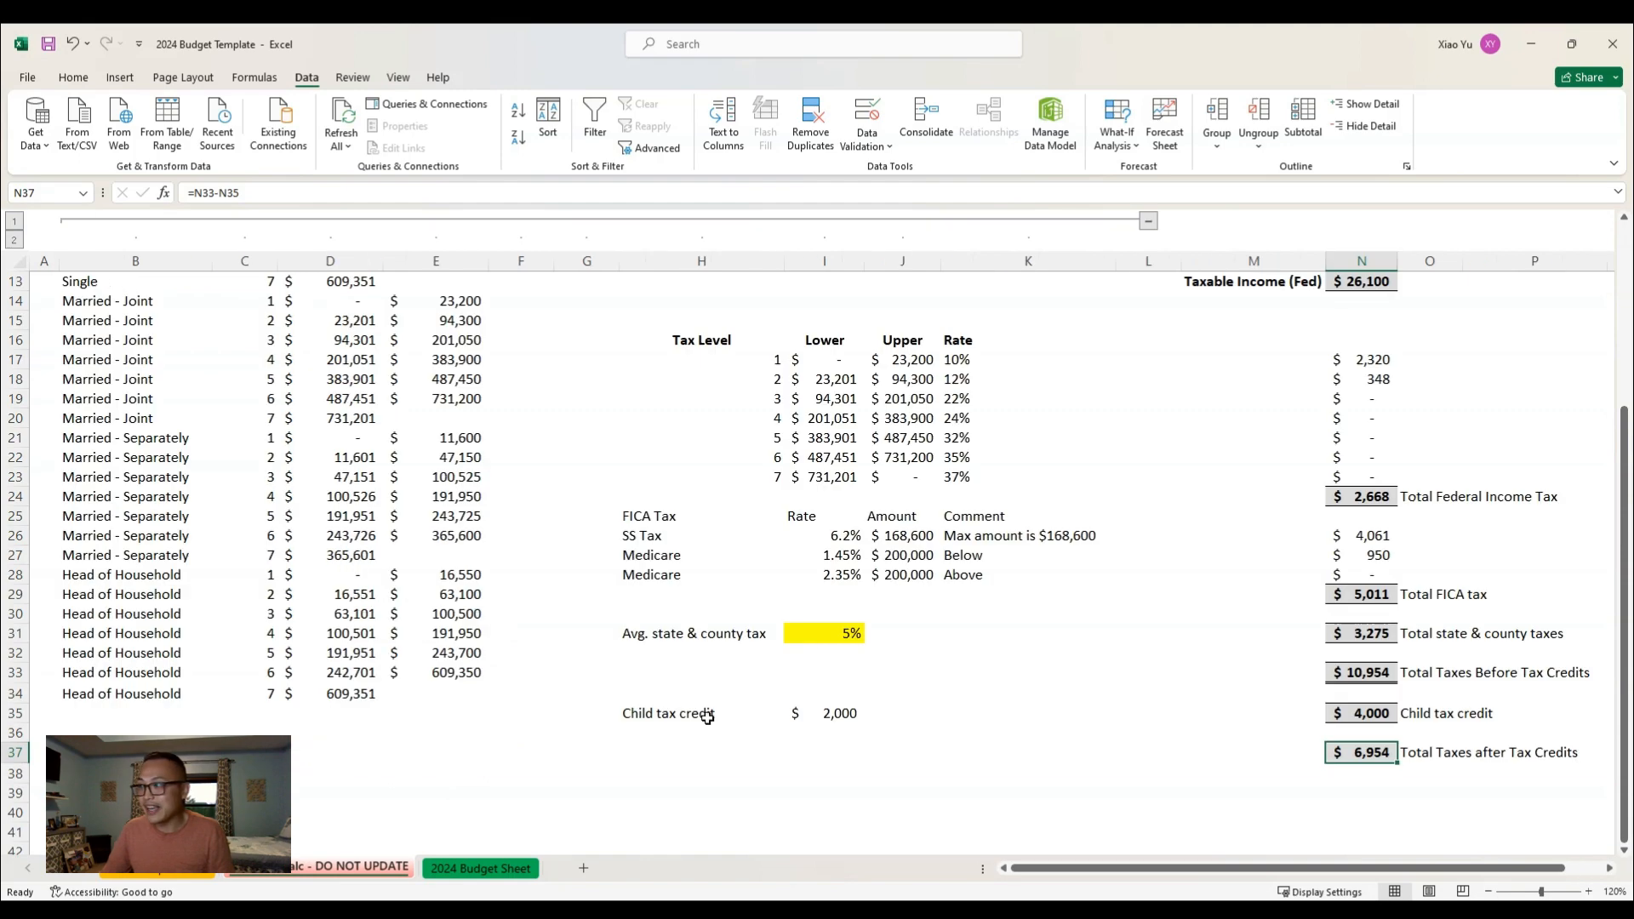
scroll(694, 718, up, 2)
scroll(694, 718, up, 2)
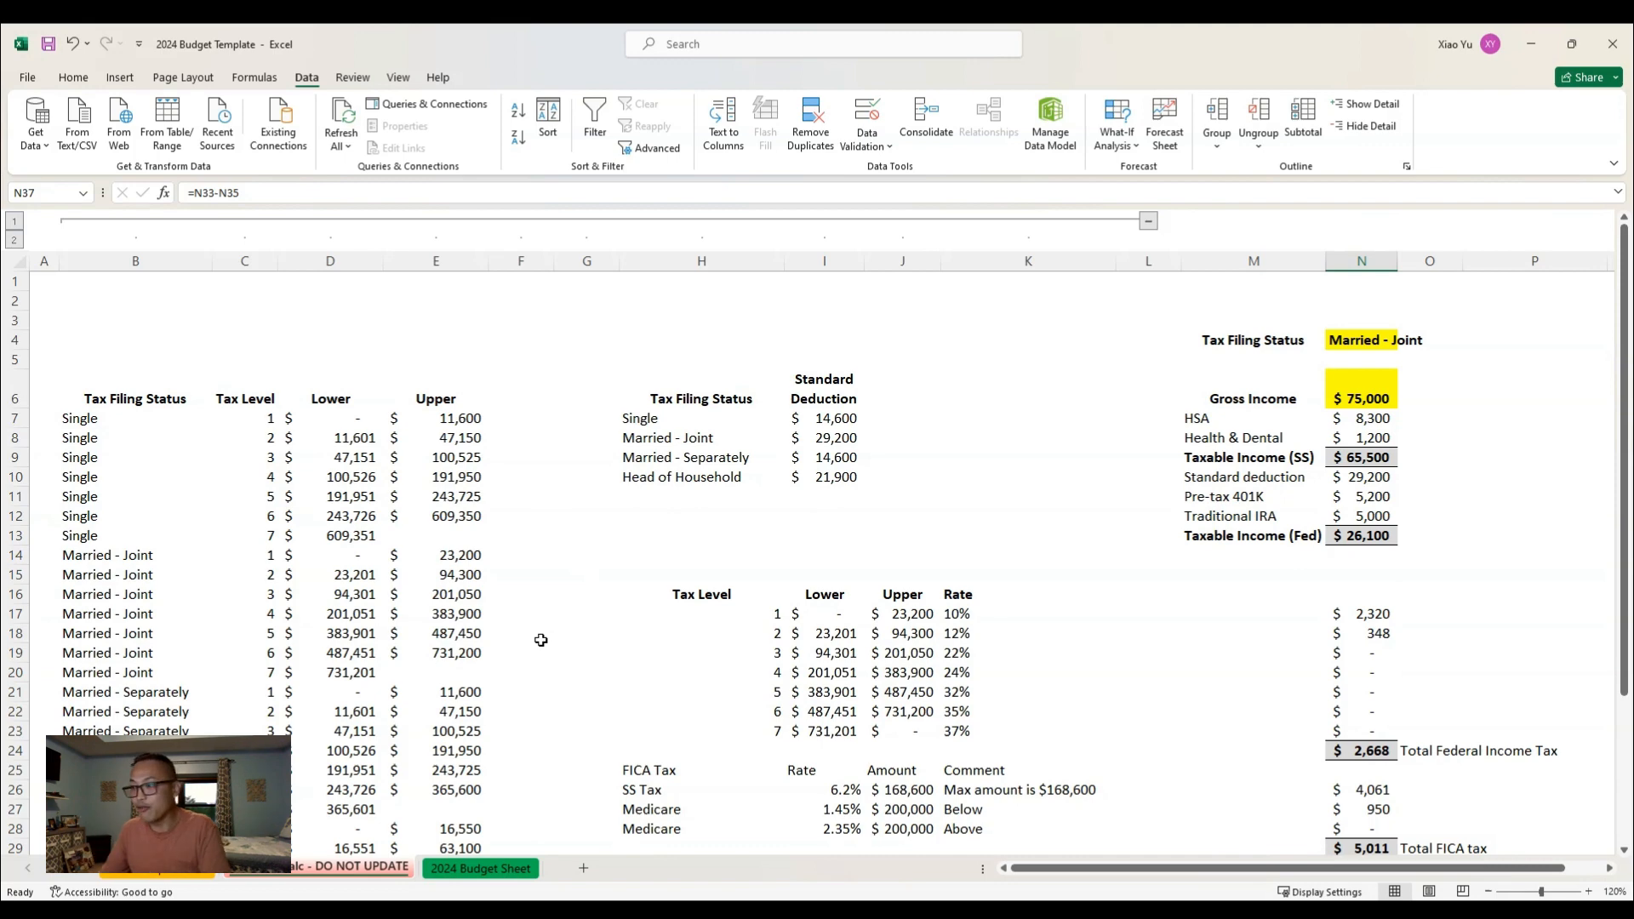
scroll(541, 638, down, 1)
click(715, 536)
drag(848, 670, 1110, 698)
scroll(1093, 816, down, 1)
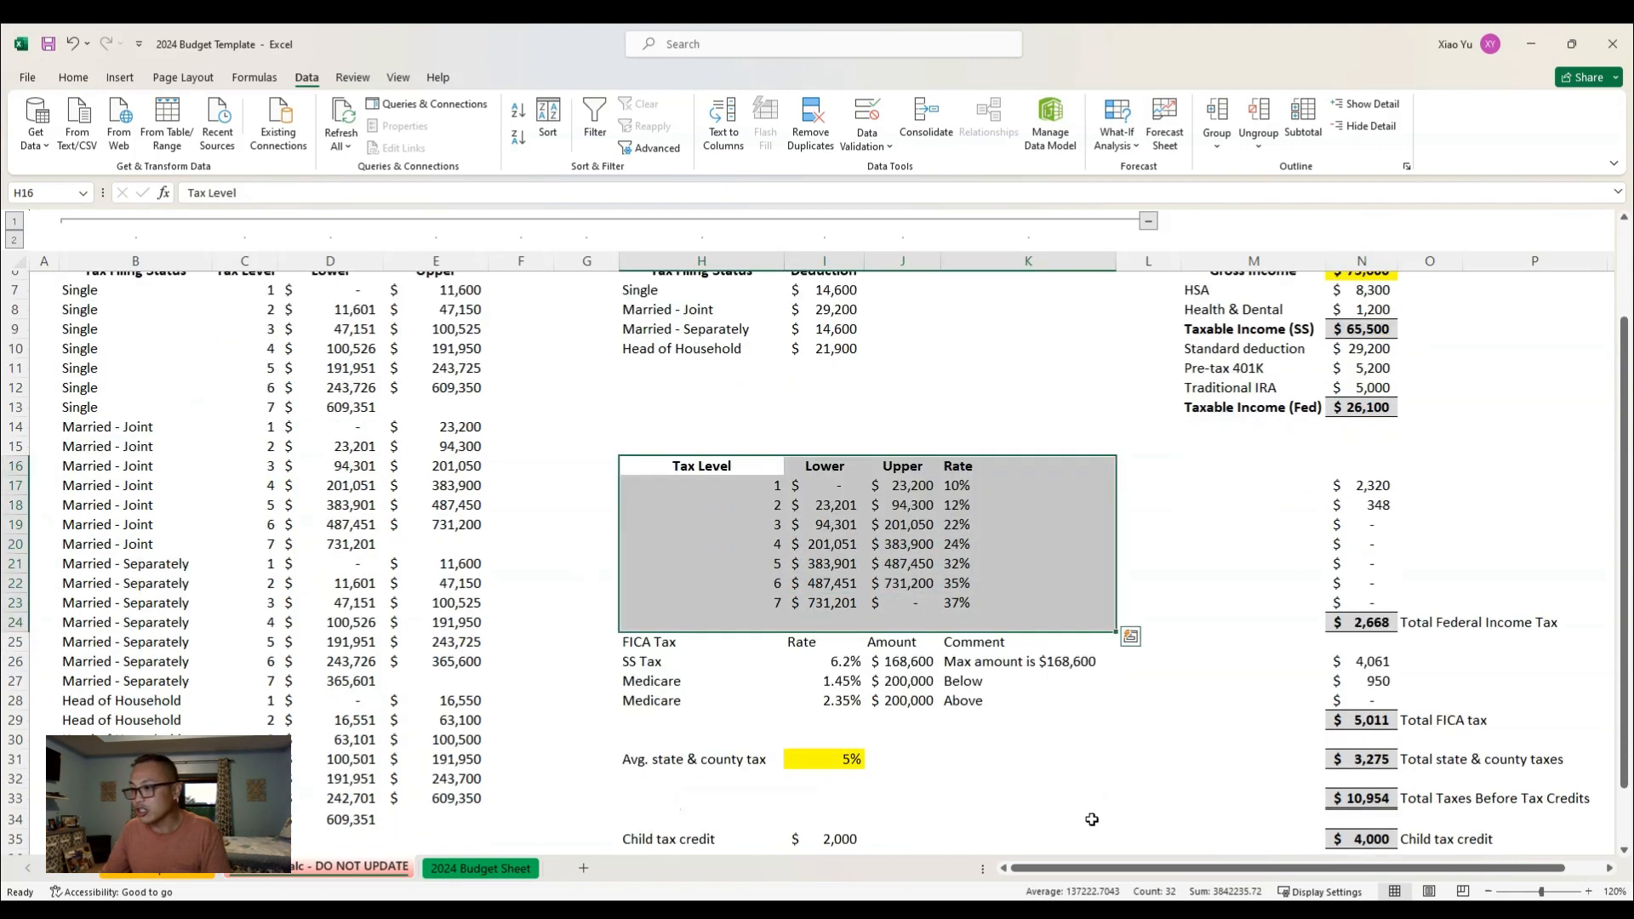
Highlight the FICA tax table in H25:K28, review the state and child credit rates, and collapse the grouped columns
click(714, 634)
drag(715, 634, 1097, 693)
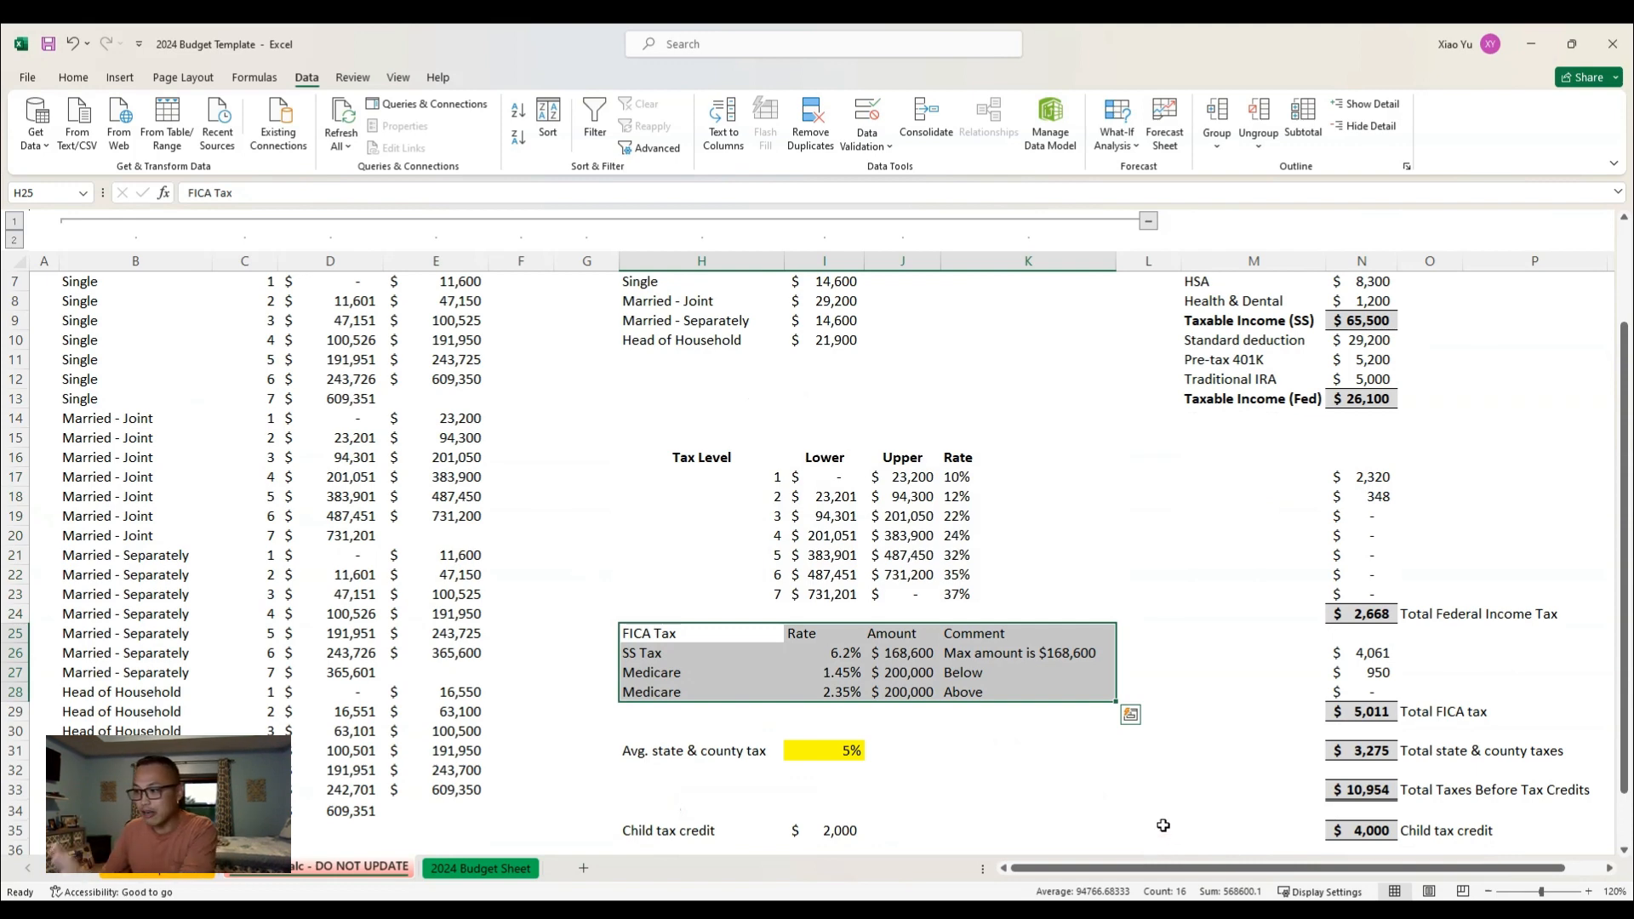
scroll(1163, 823, down, 2)
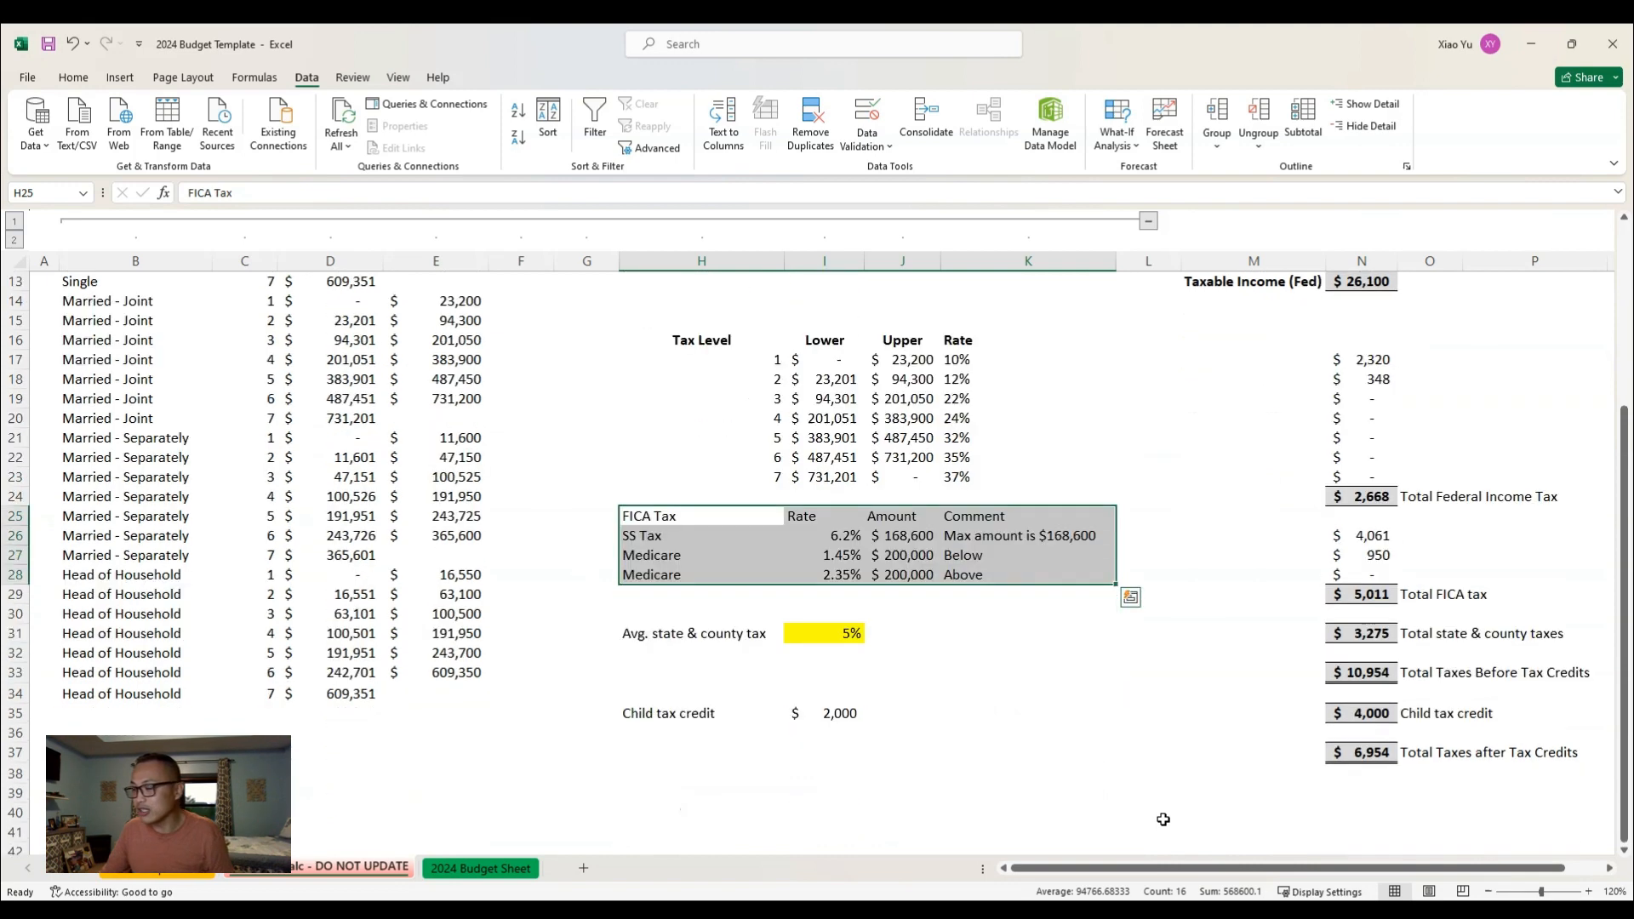
click(1148, 221)
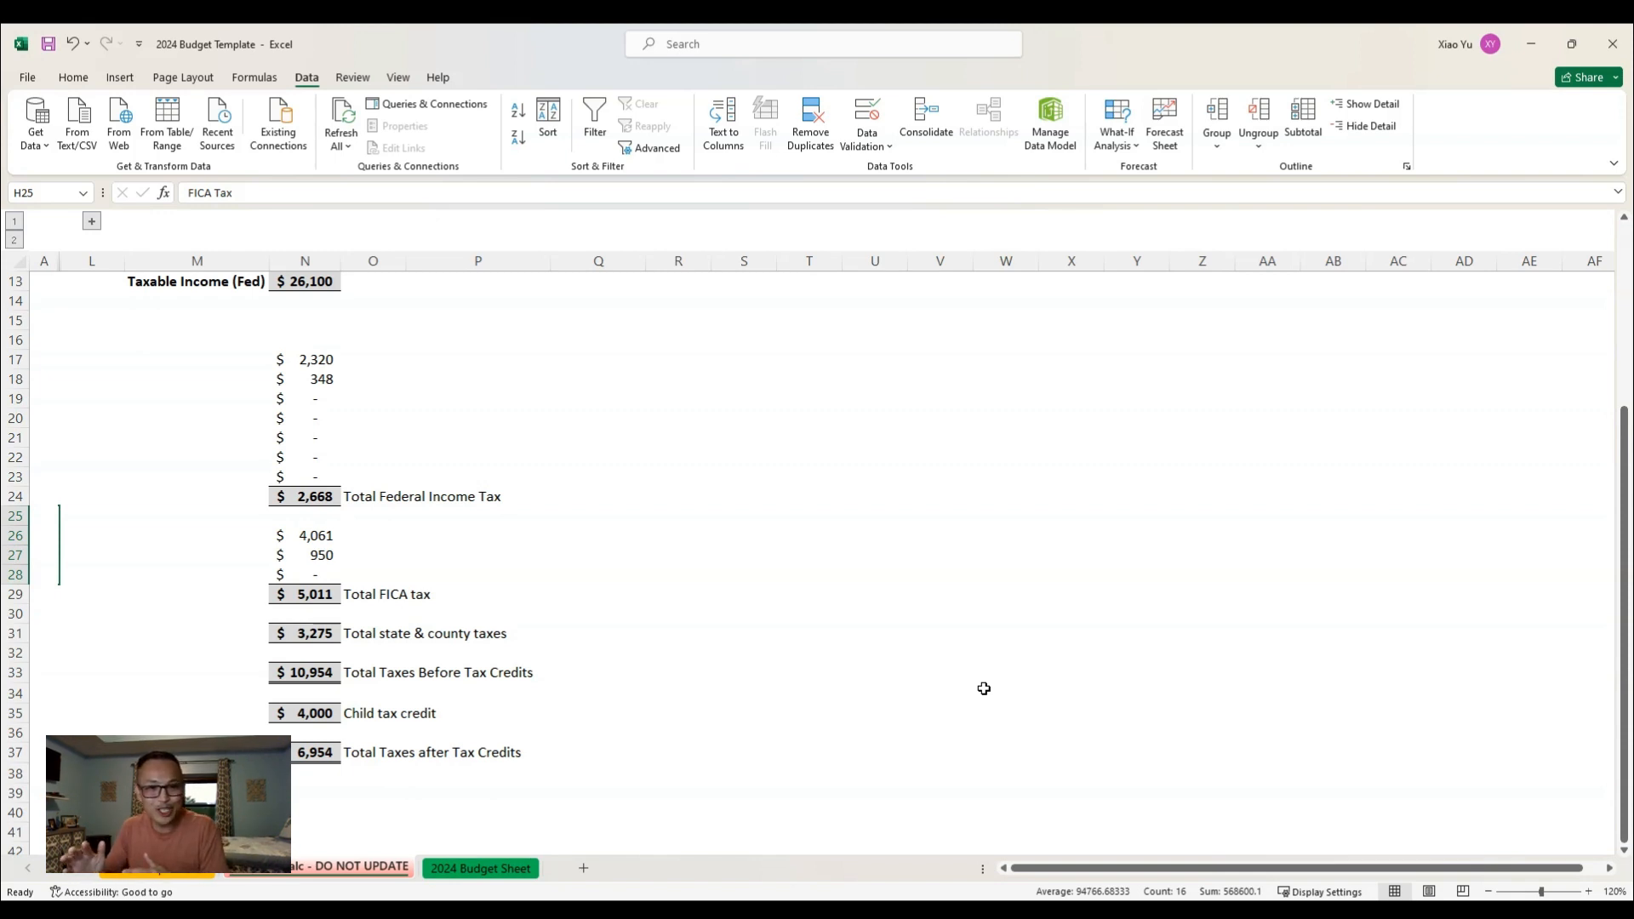
Open the 2024 Budget Sheet and highlight the income, tax and expense summary in A1:D16
click(481, 868)
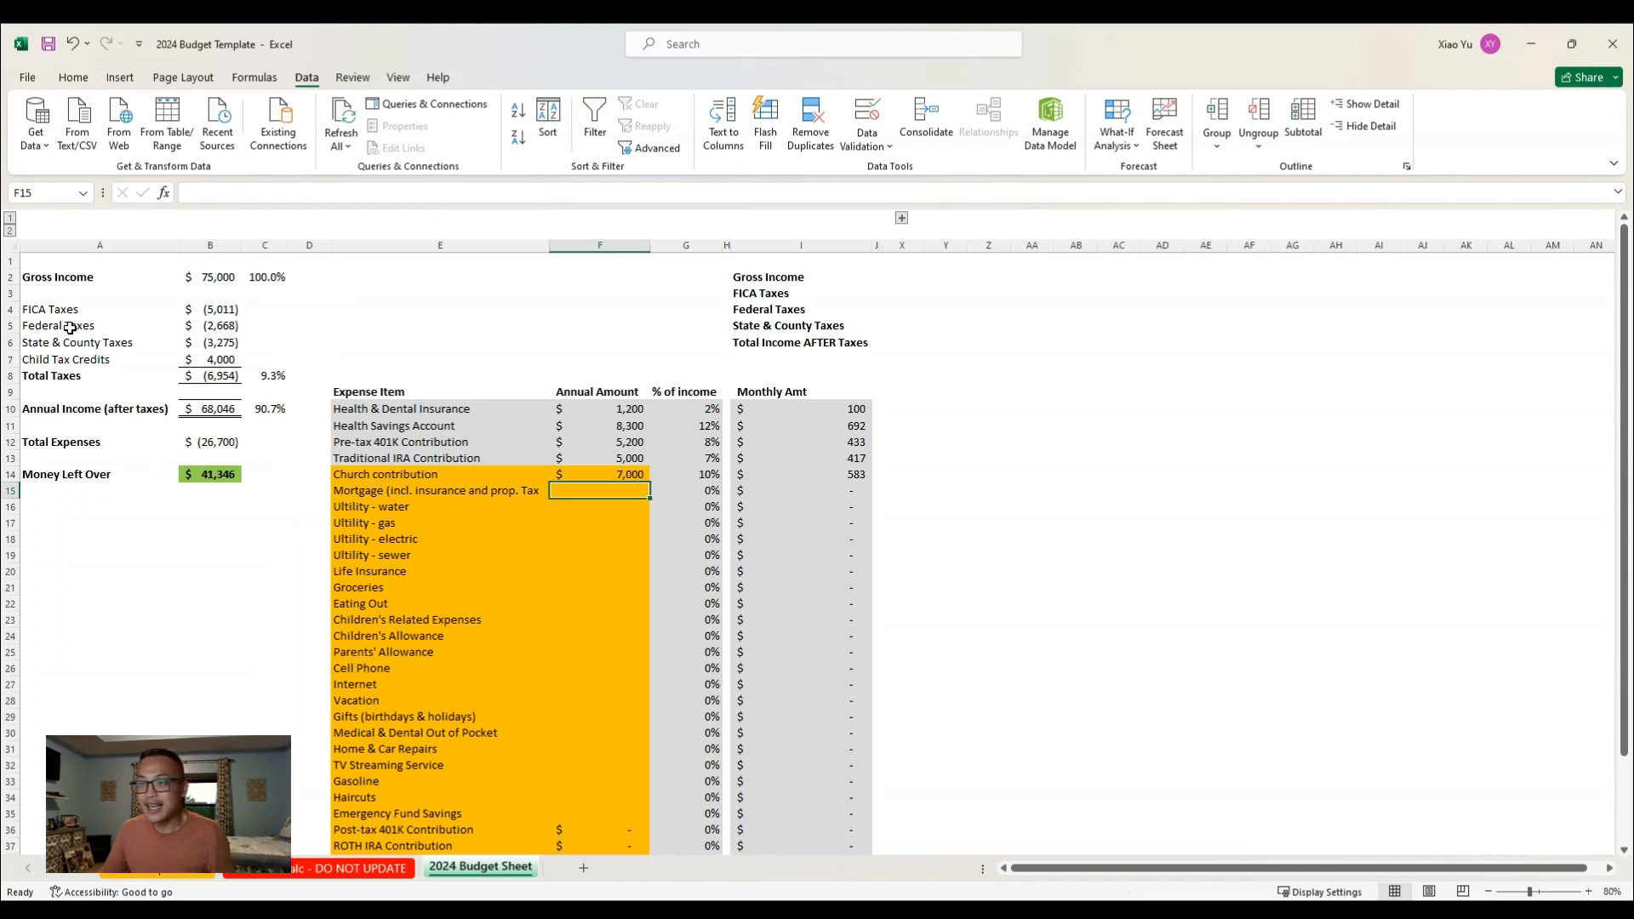
key(ctrl+Home)
mouse_move(65, 319)
mouse_down()
mouse_move(303, 594)
mouse_move(405, 627)
mouse_up()
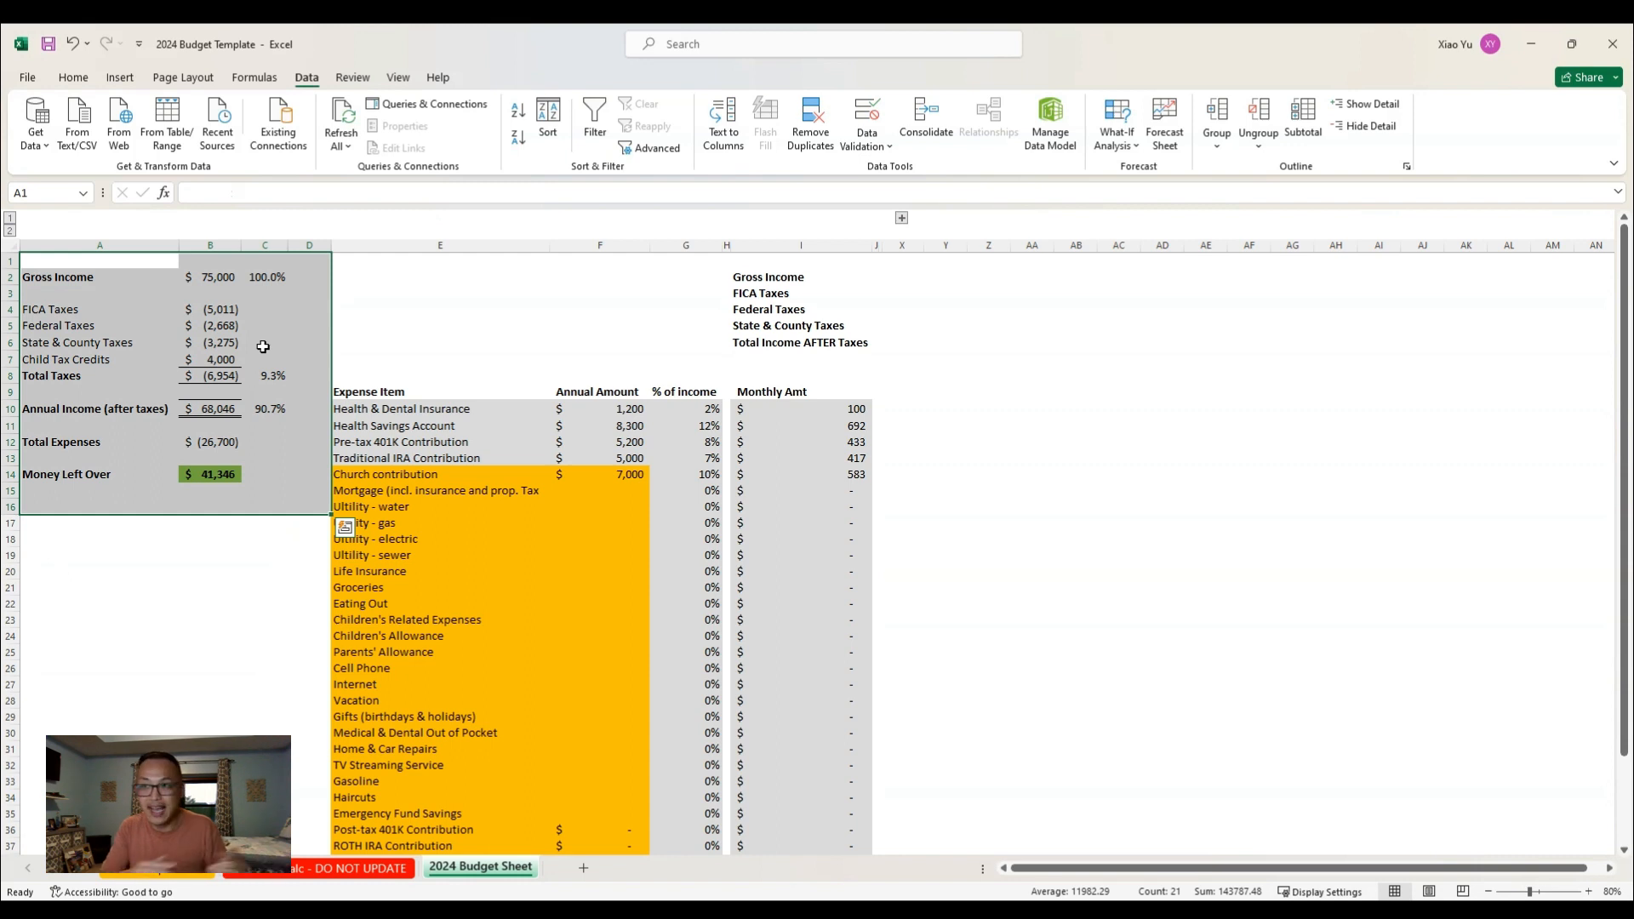
Examine how gross income, FICA, federal, state & county taxes and child tax credits in B2:B7 link to the tax calculation sheet
key(Down)
key(Right)
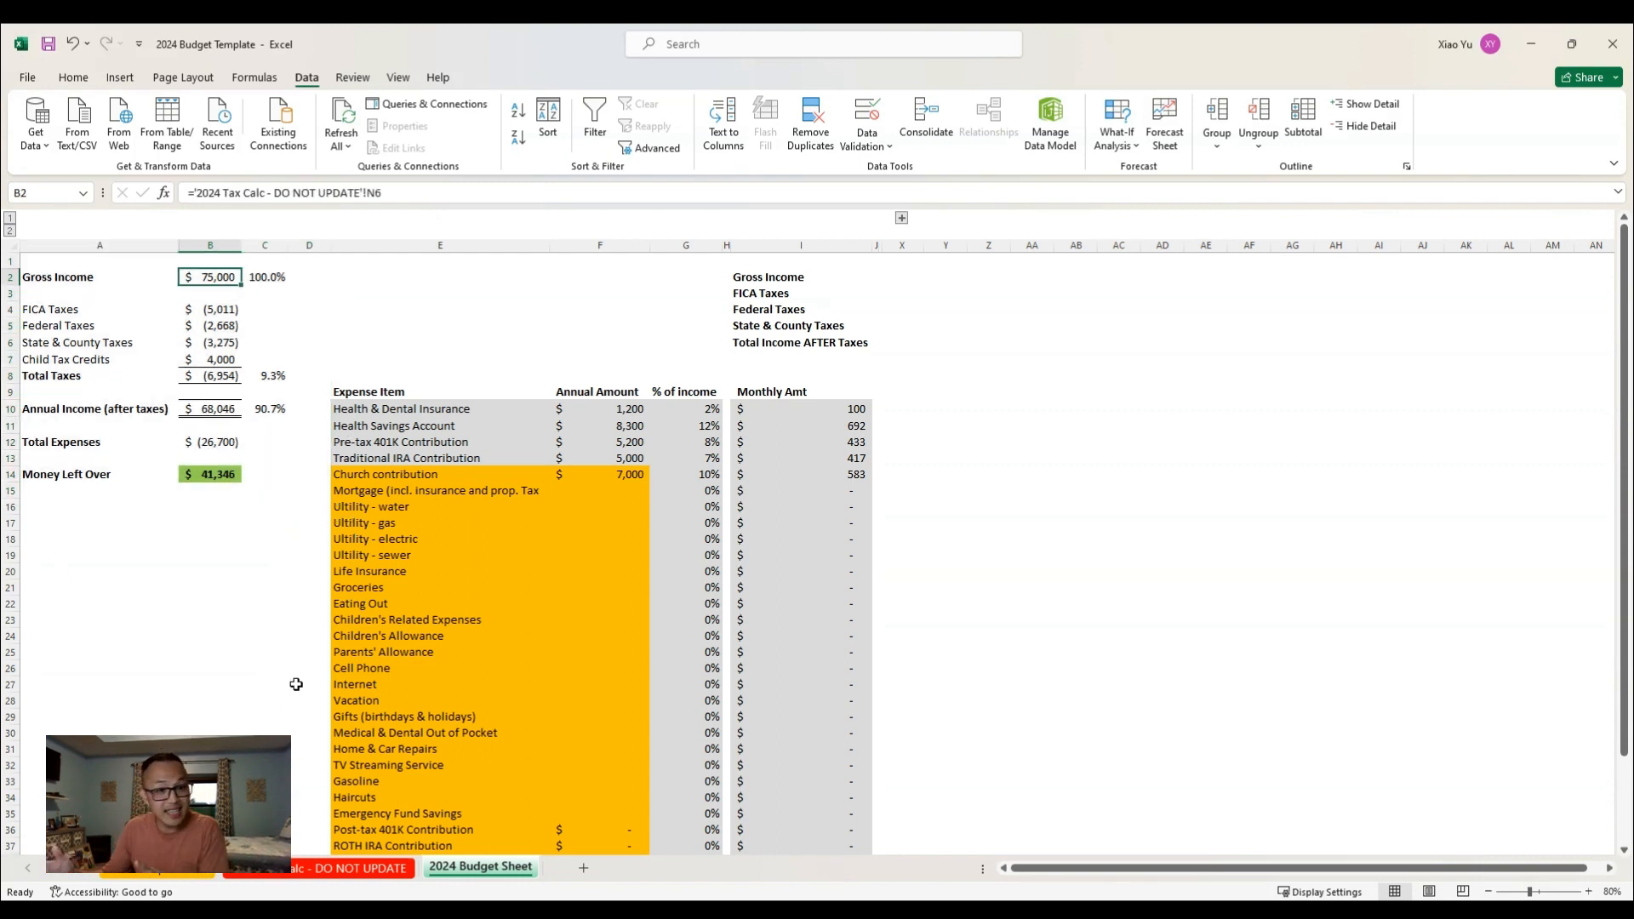
key(Down)
key(Down)
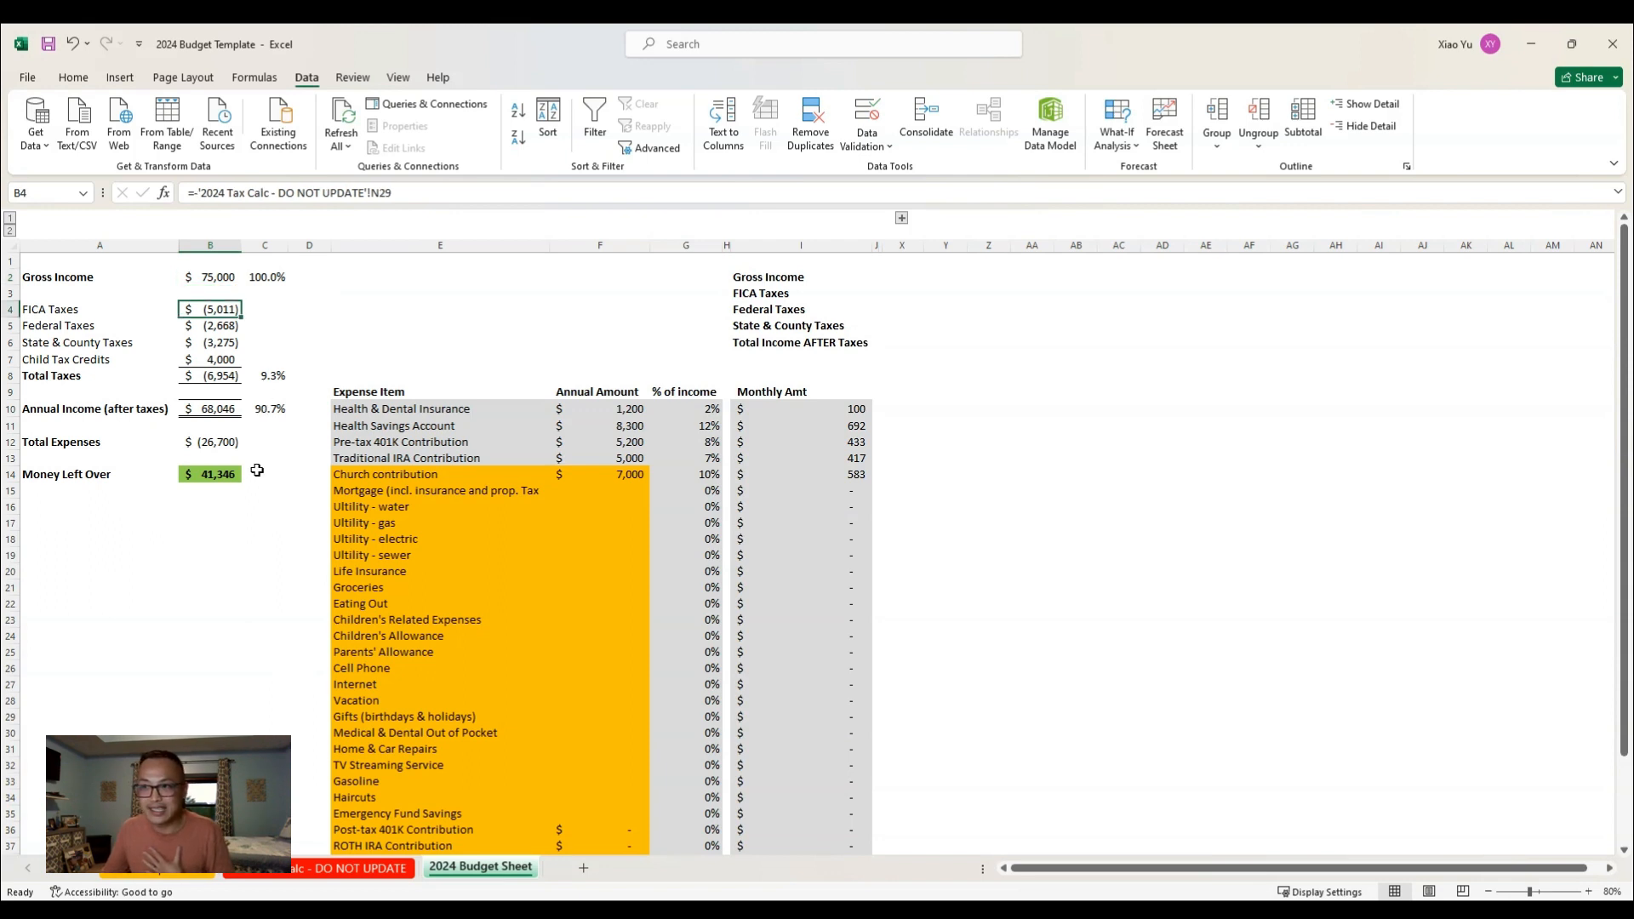
key(Down)
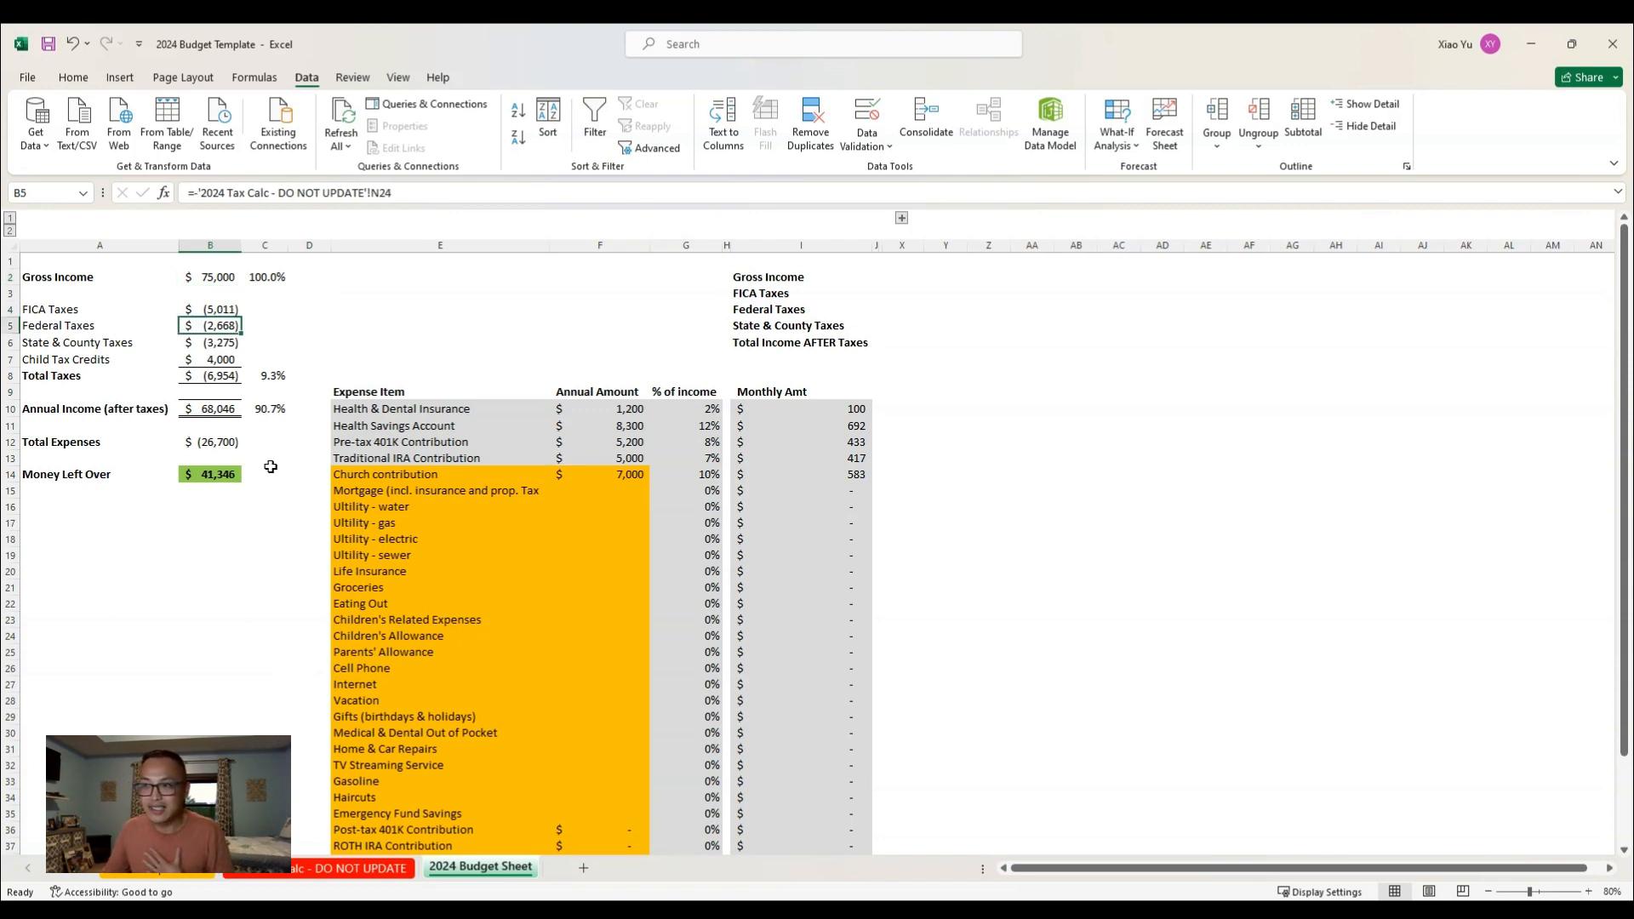
key(Down)
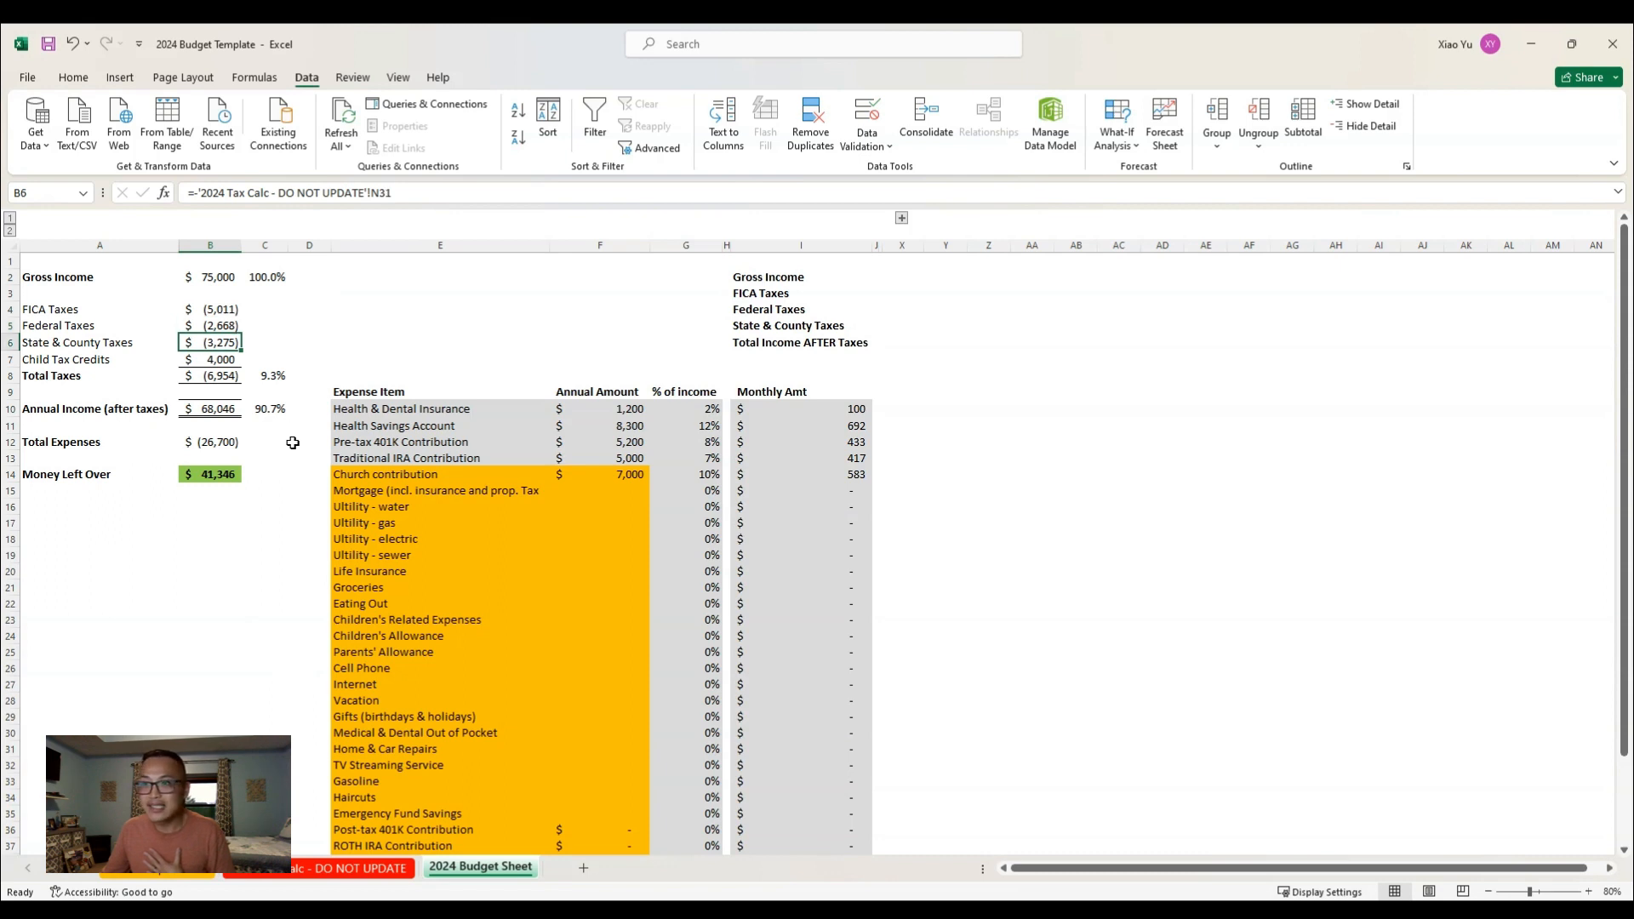
key(Down)
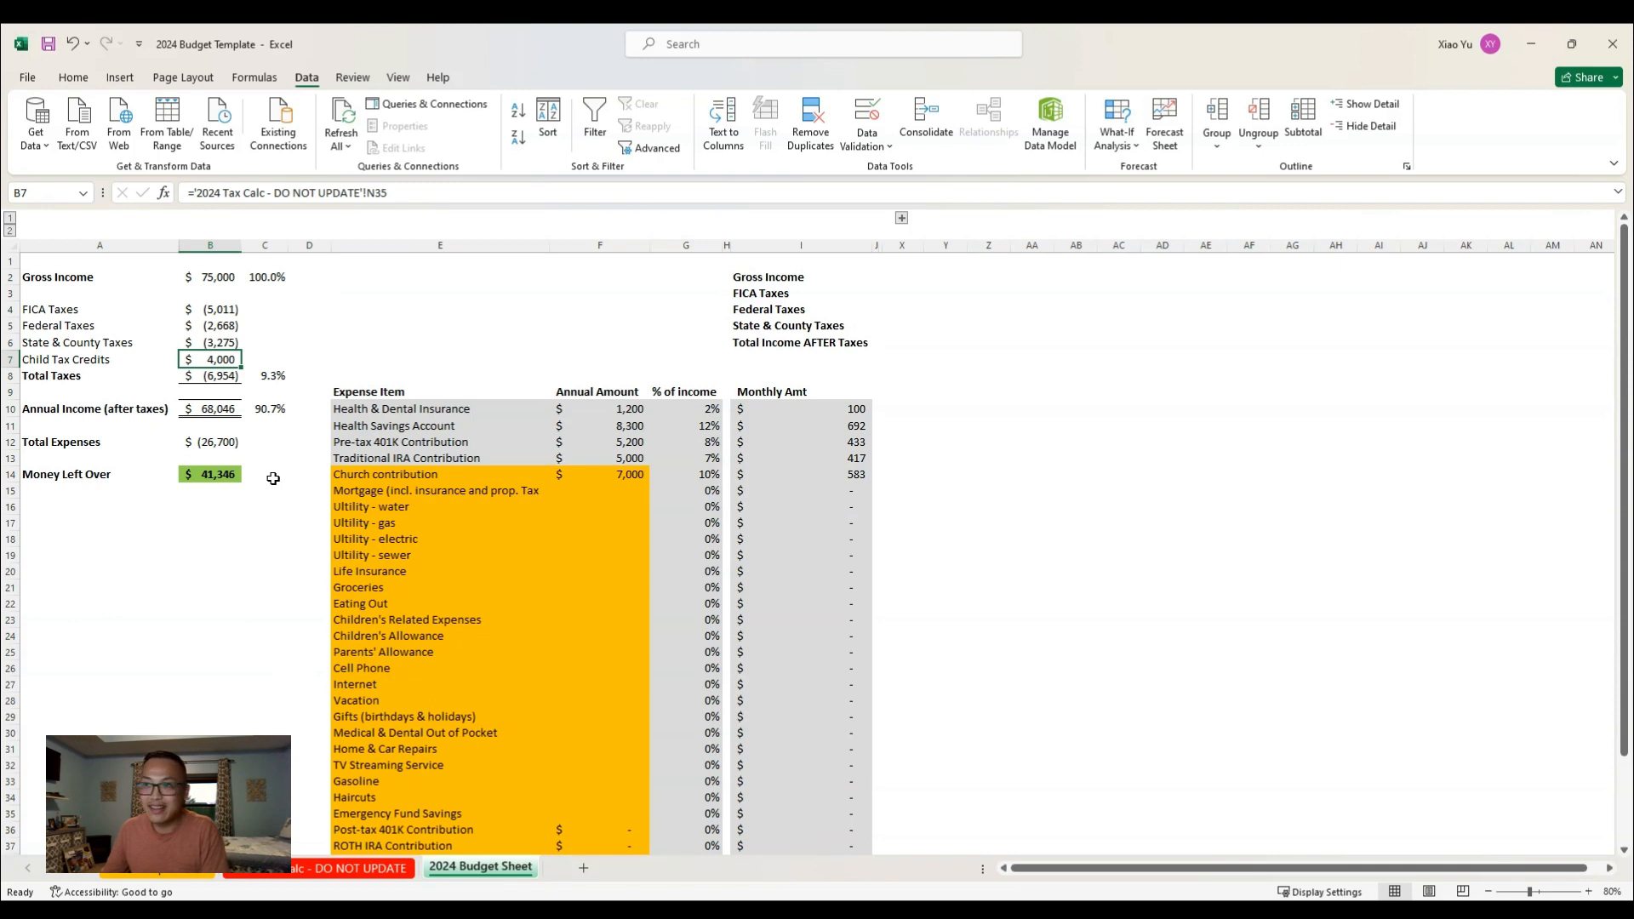
Examine the formulas behind total taxes in B8 and annual income after taxes in B10
key(Down)
key(Left)
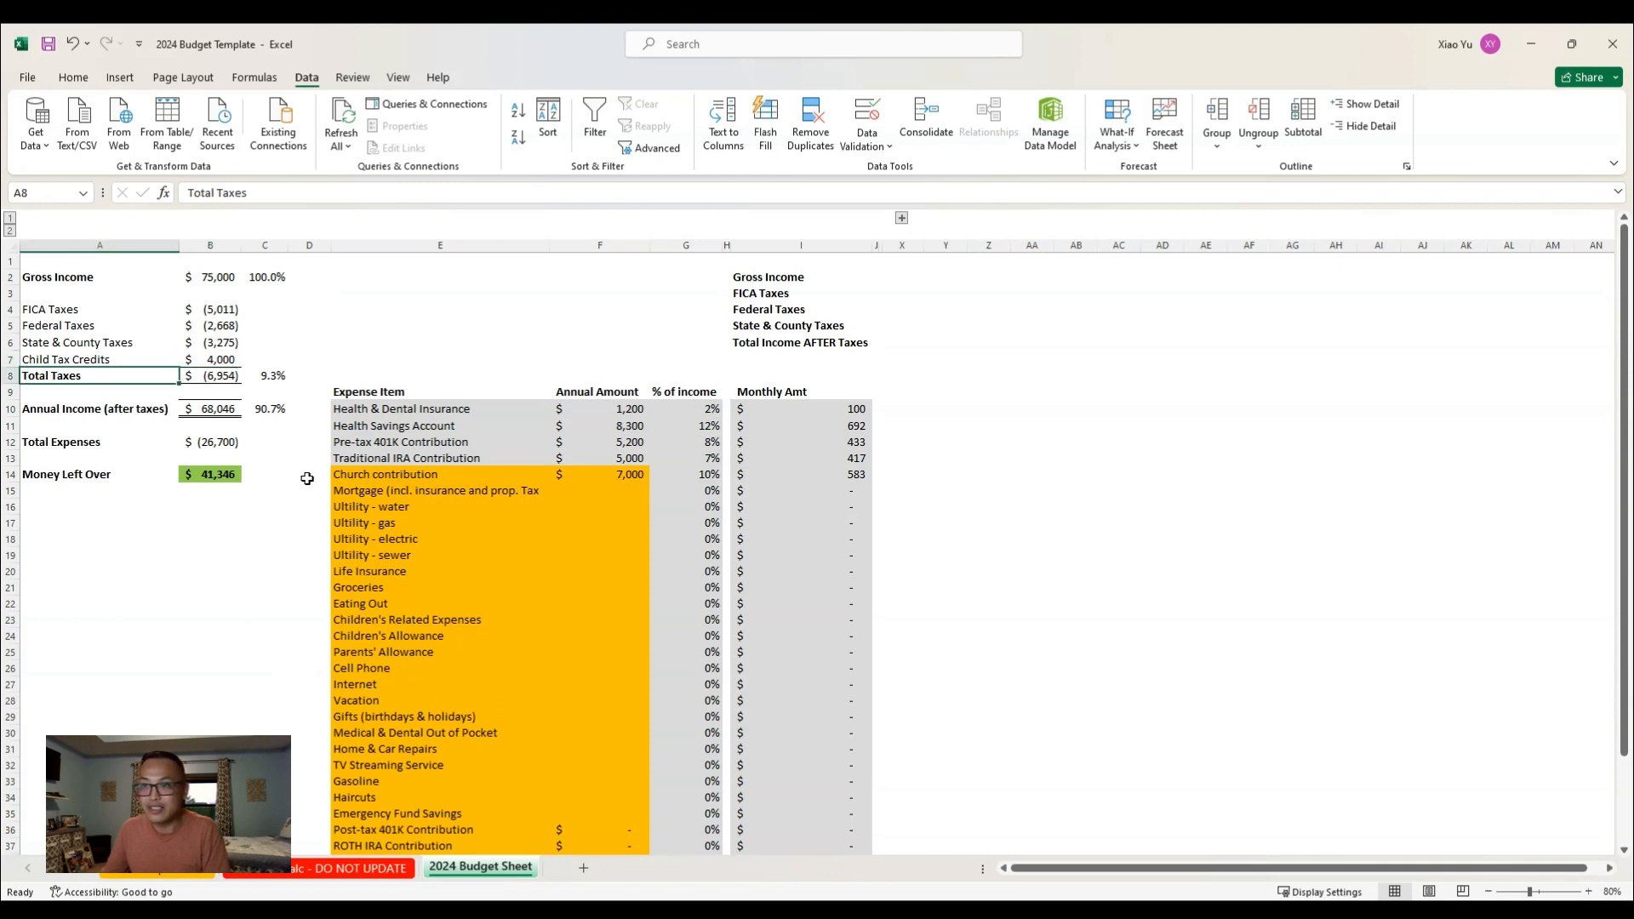
key(Right)
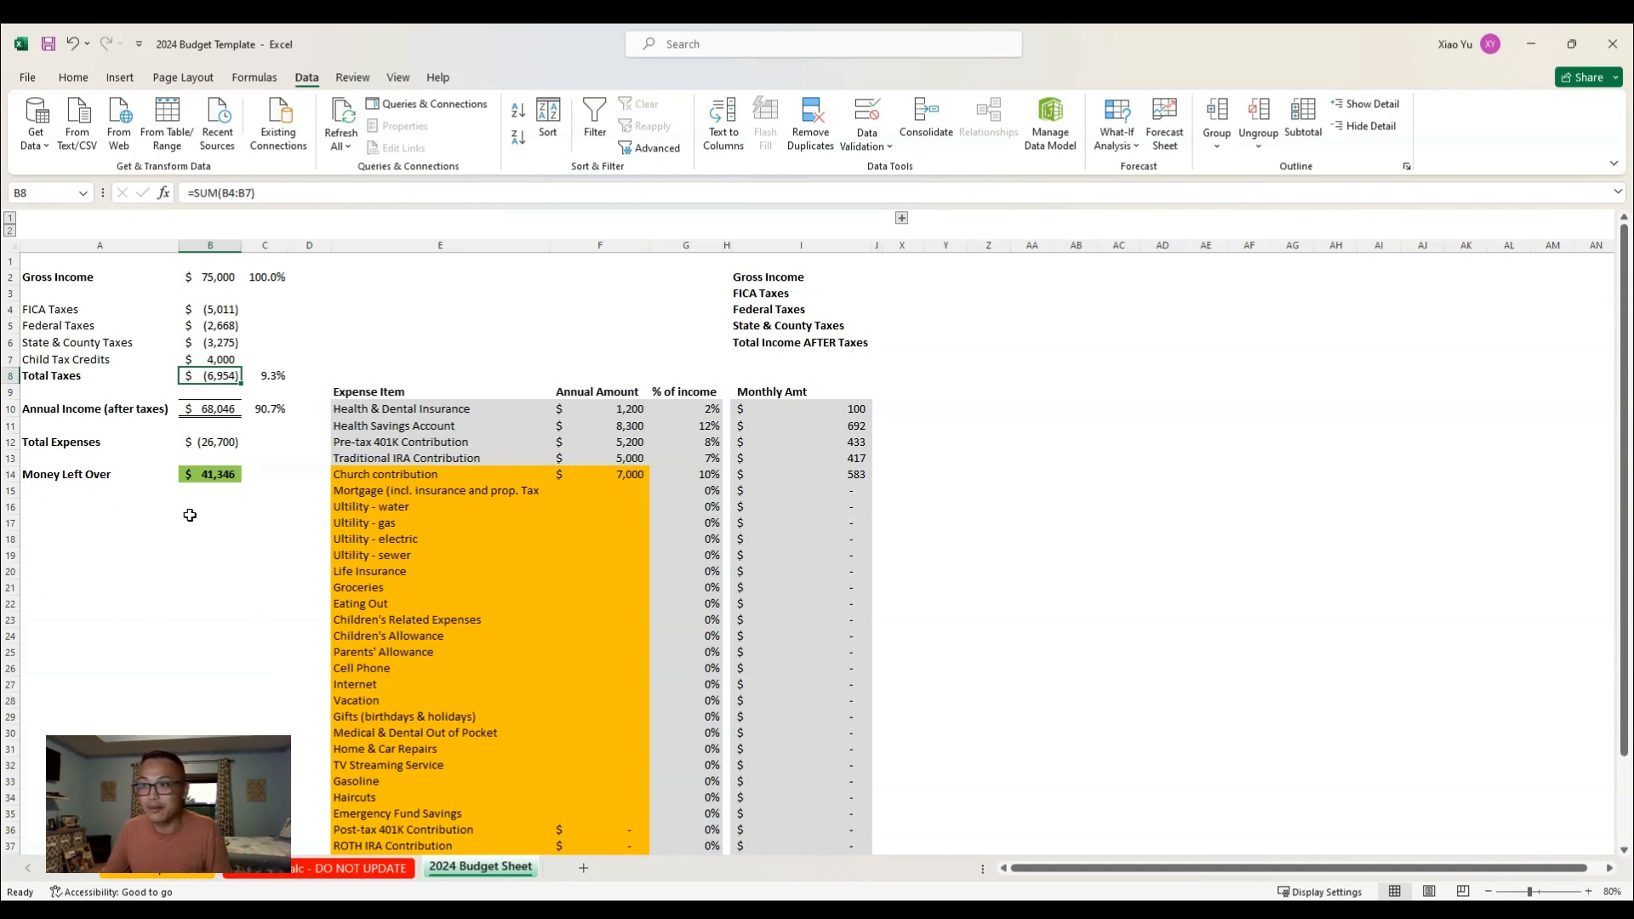
key(Down)
key(Down)
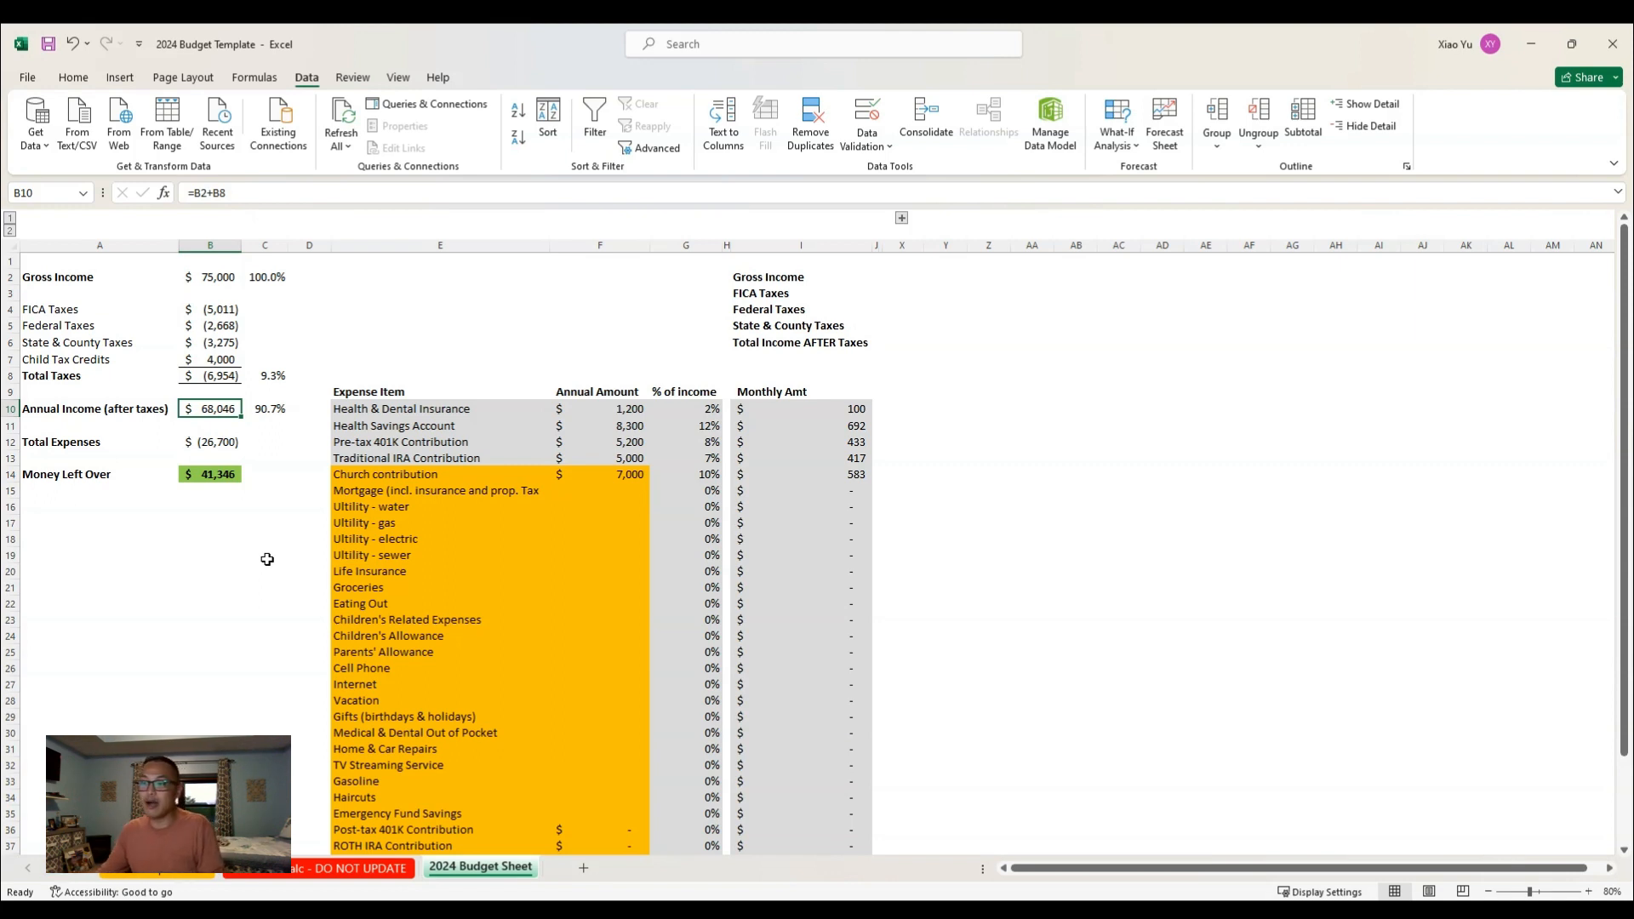
Highlight the Expense Item column E and review the expense list down to its total row
click(576, 302)
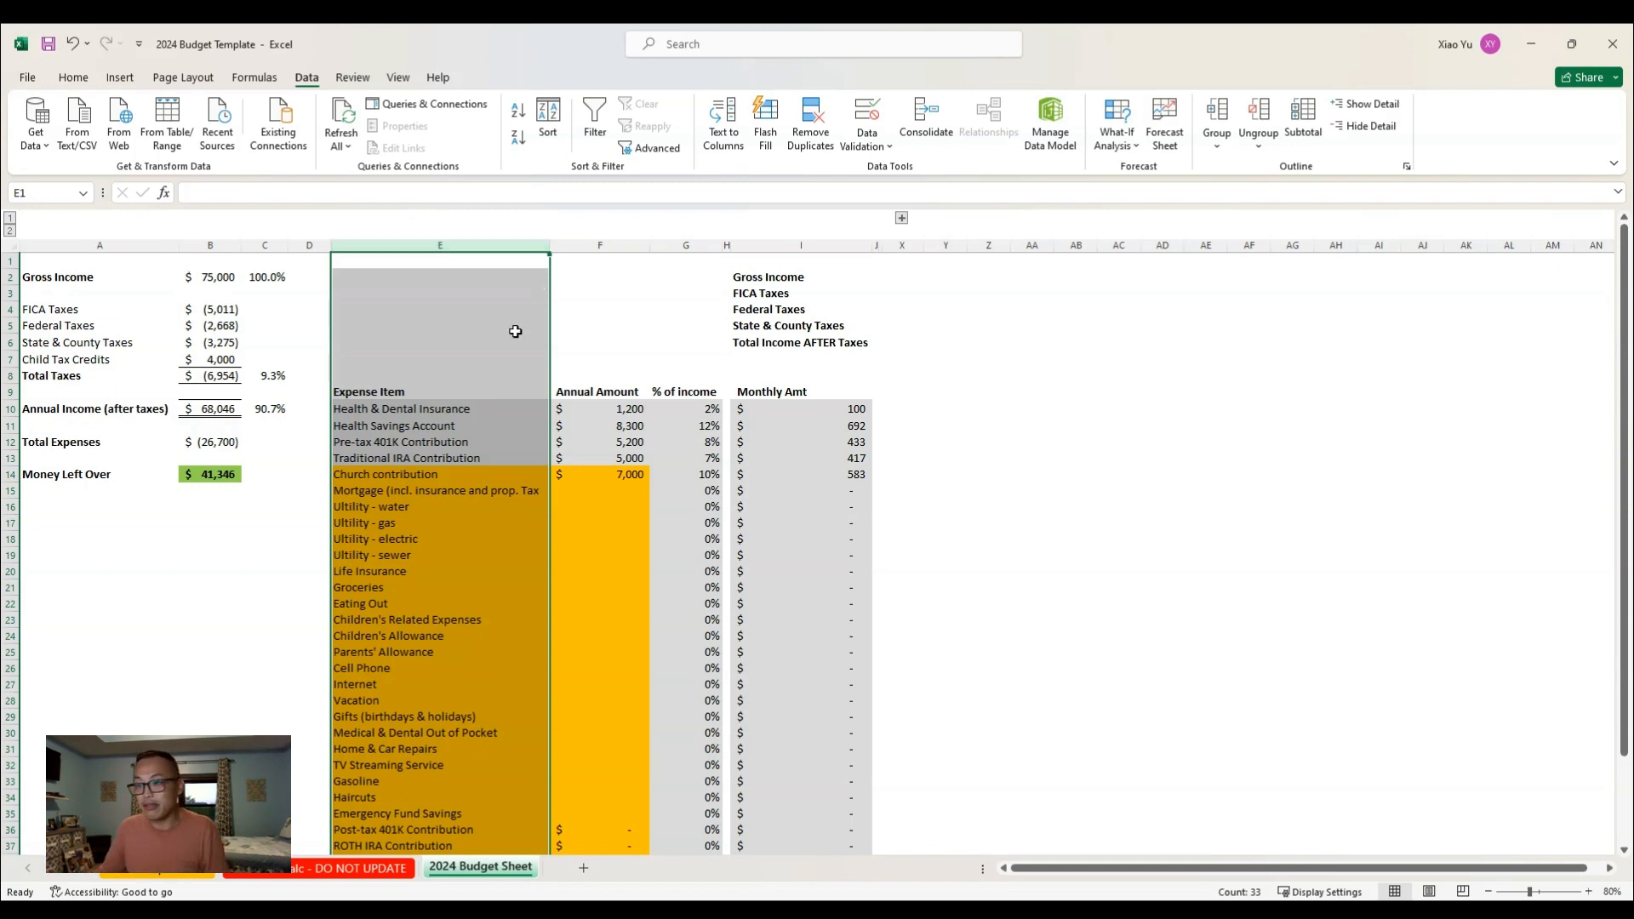
click(514, 717)
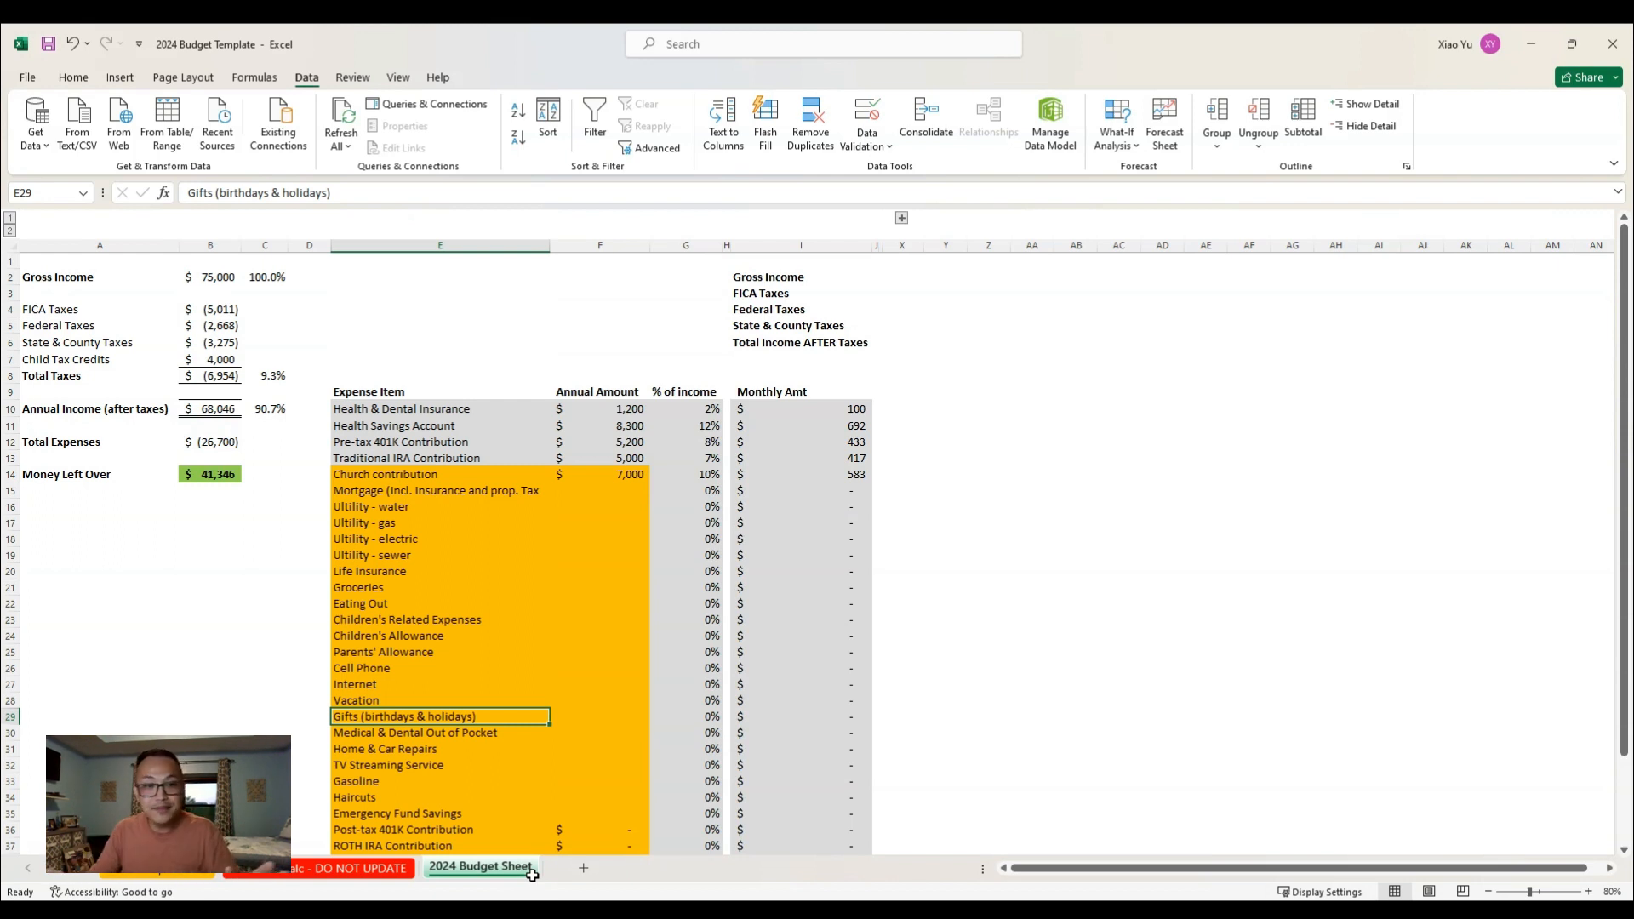
scroll(495, 840, down, 2)
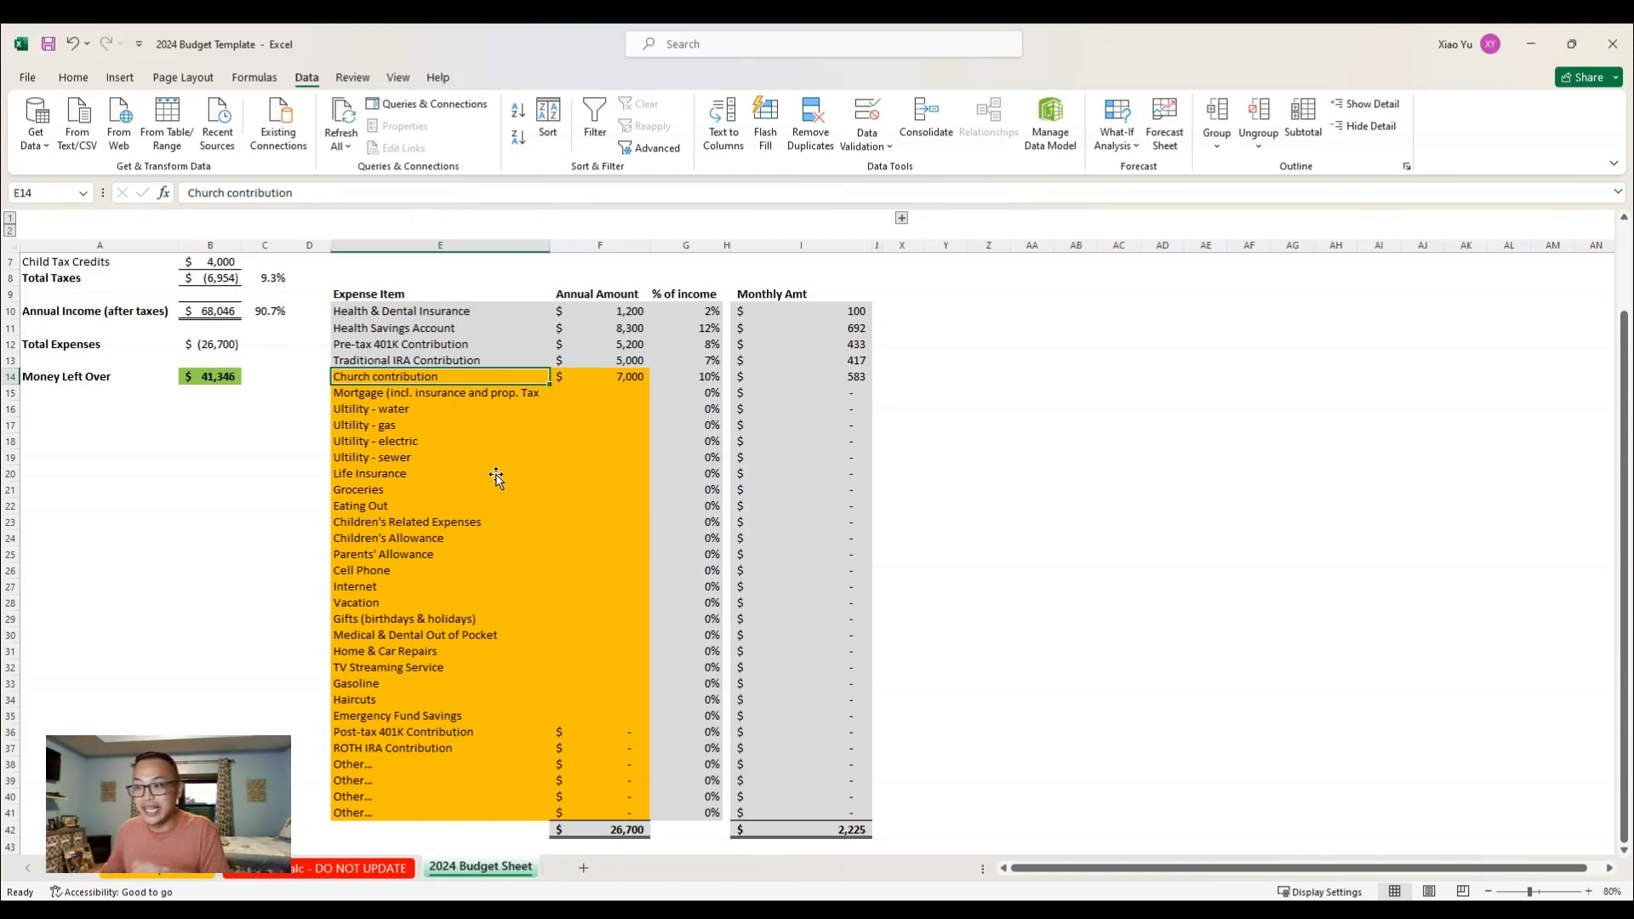
Try renaming the mortgage expense item in E15 as Property Tax and undo the rename
key(Down)
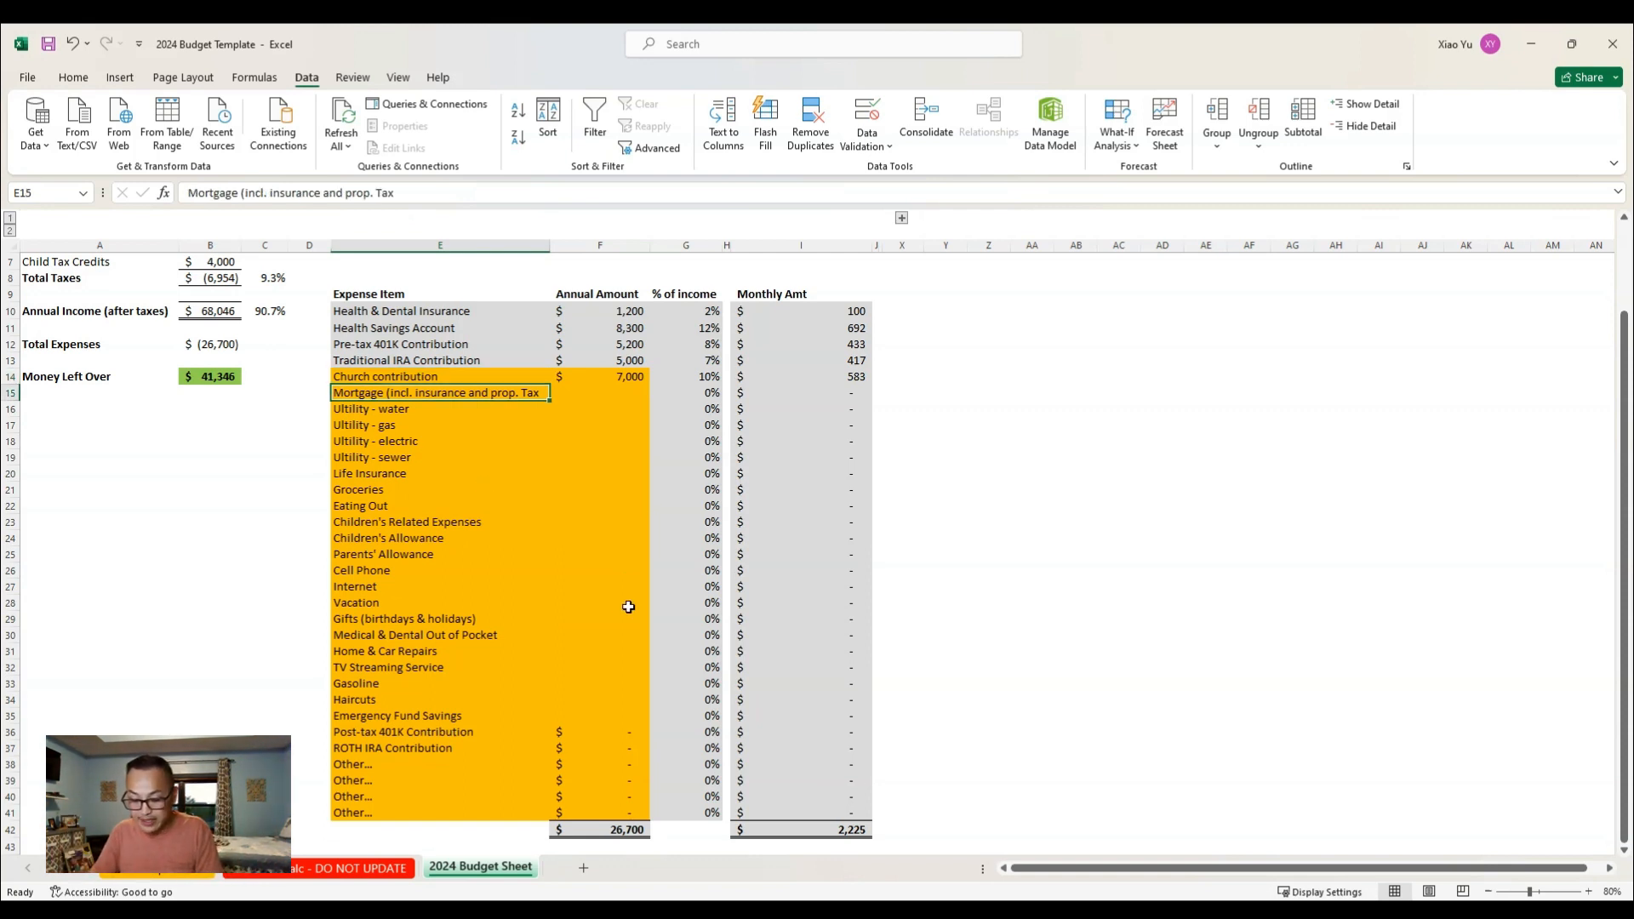
text(Proper)
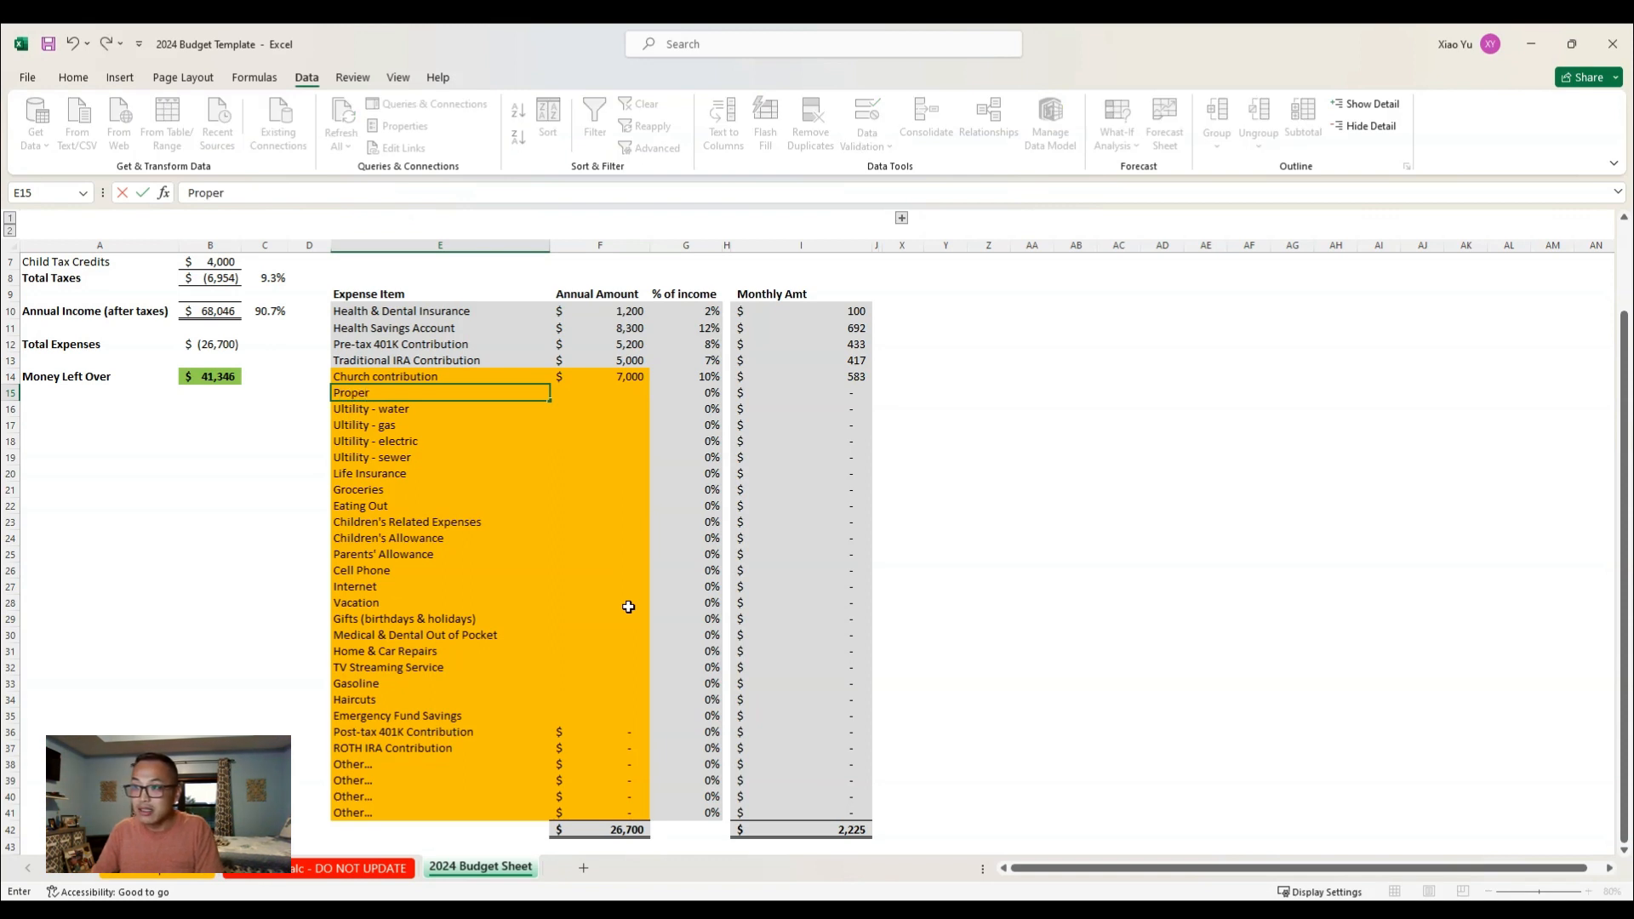
text(ty Tax)
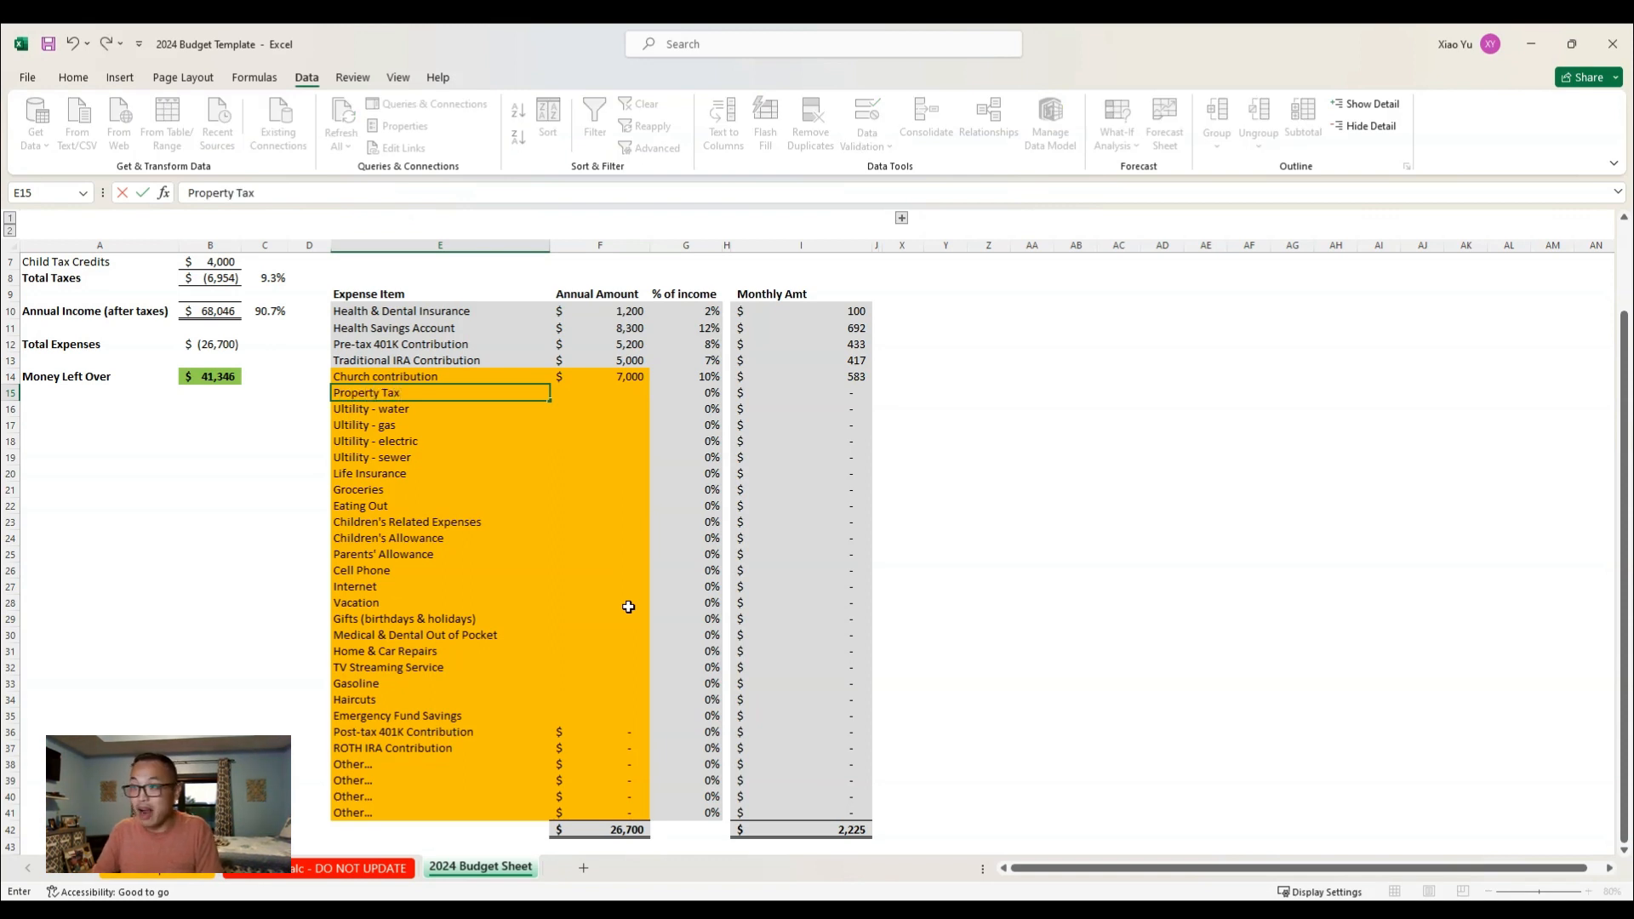
key(Return)
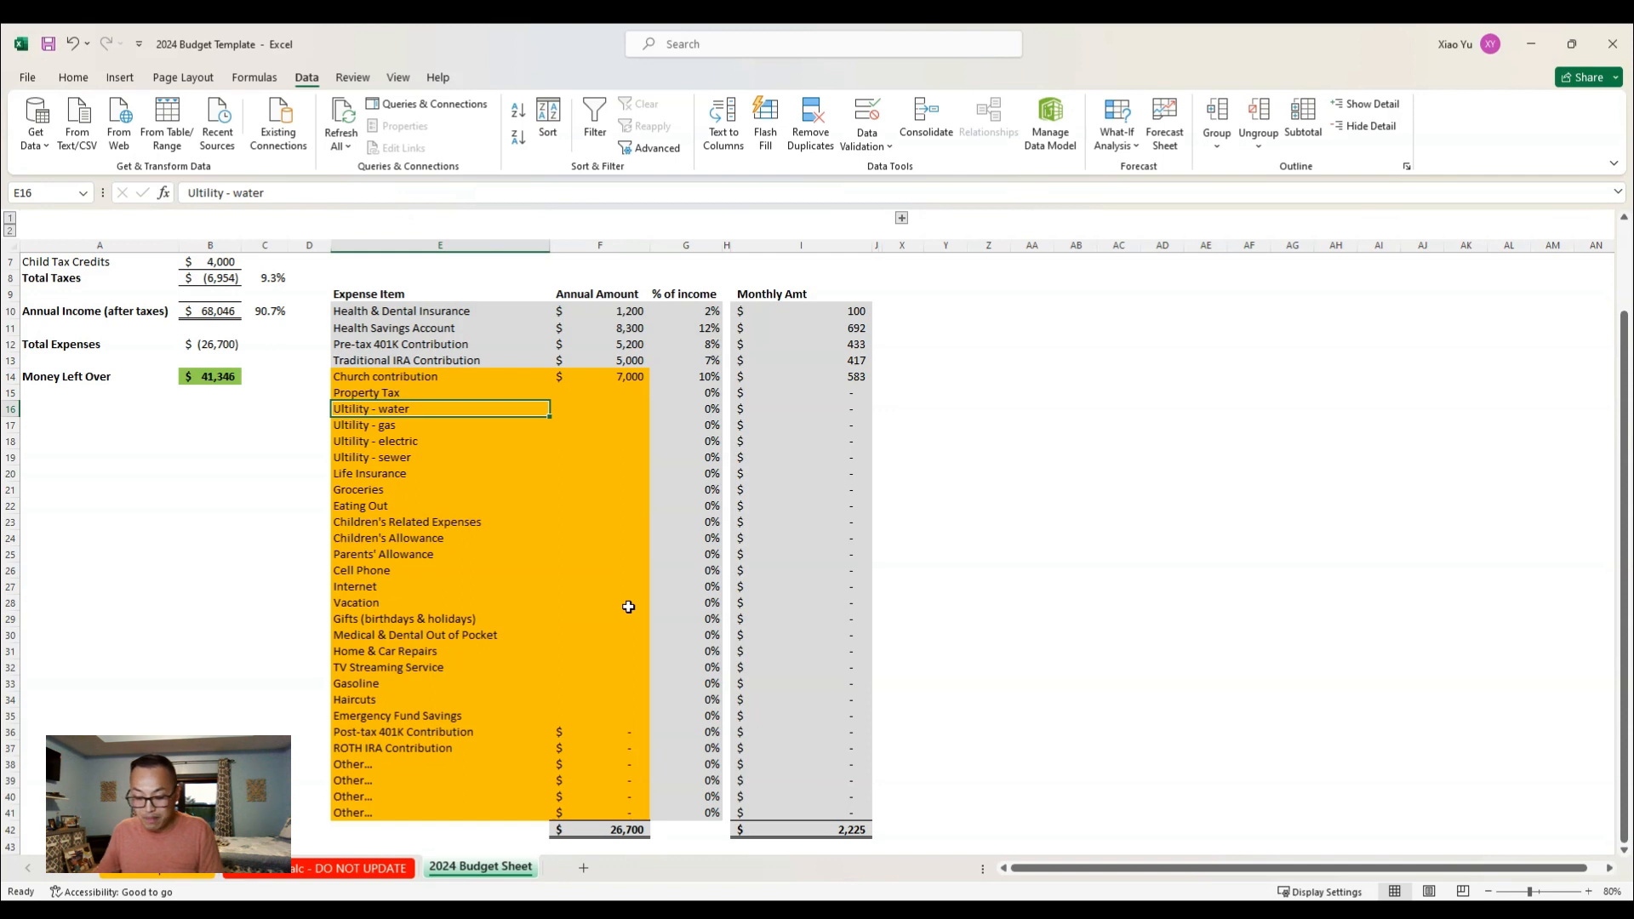
key(ctrl+z)
Review the expense items down to the spare Other... rows and highlight them in E38:E41
key(Down)
key(Down)
key(Down)
key(Down)
key(Down)
key(Down)
key(Down)
key(Down)
key(Down)
key(Down)
key(Down)
key(Down)
key(Down)
key(Down)
key(Down)
key(Down)
key(Down)
key(Down)
key(Down)
key(Down)
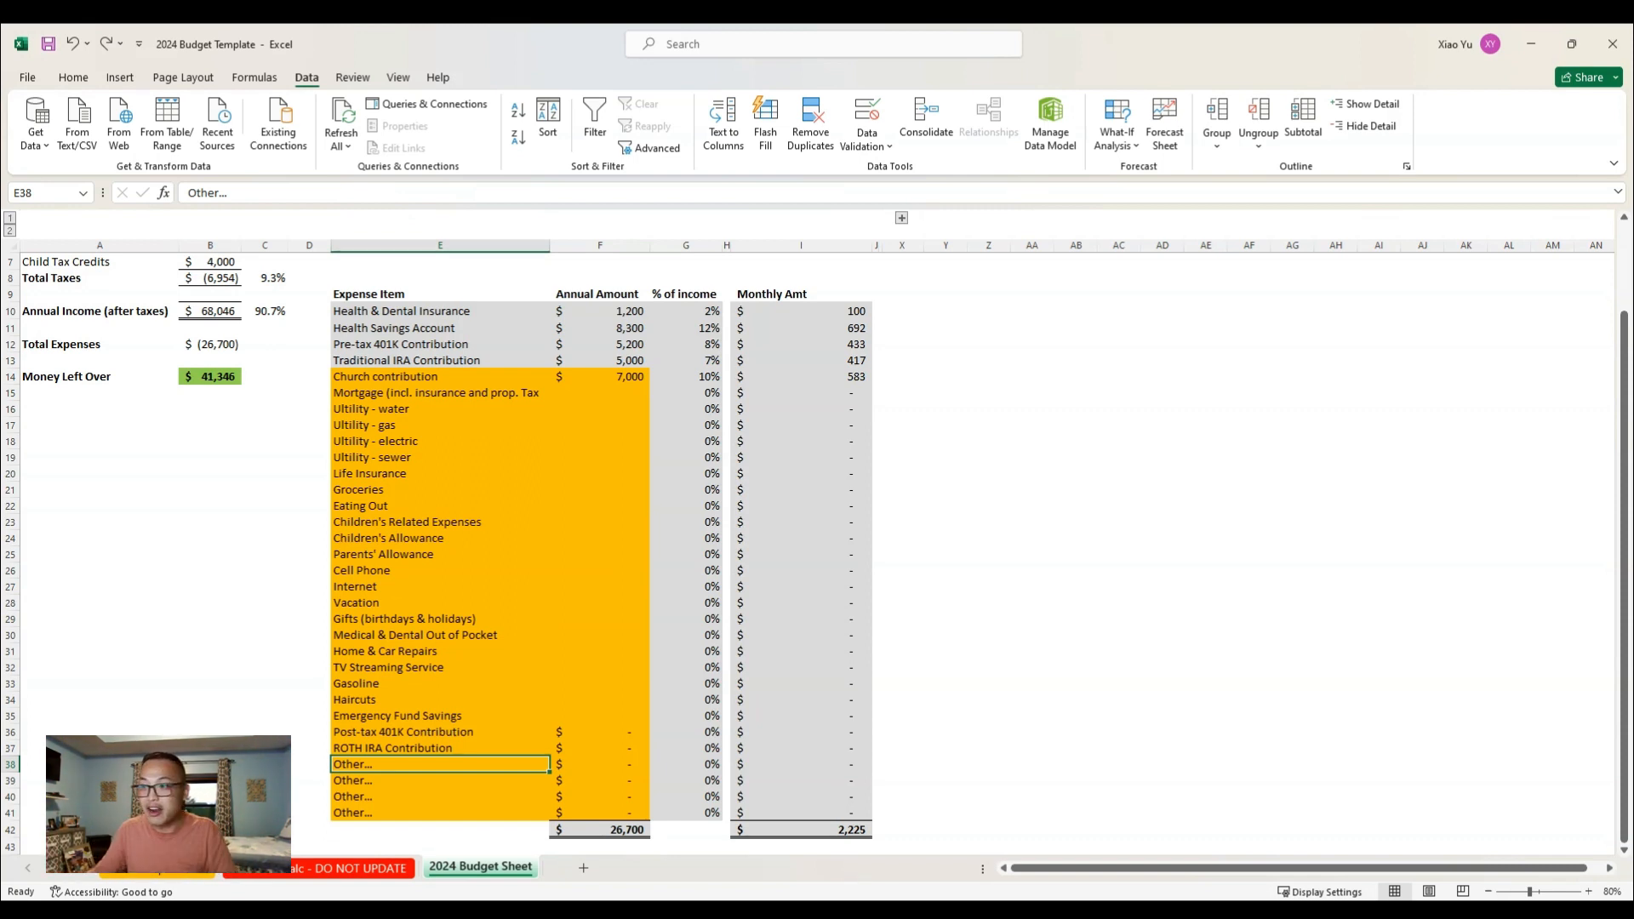
key(shift+Down)
key(shift+Down)
key(shift+Down)
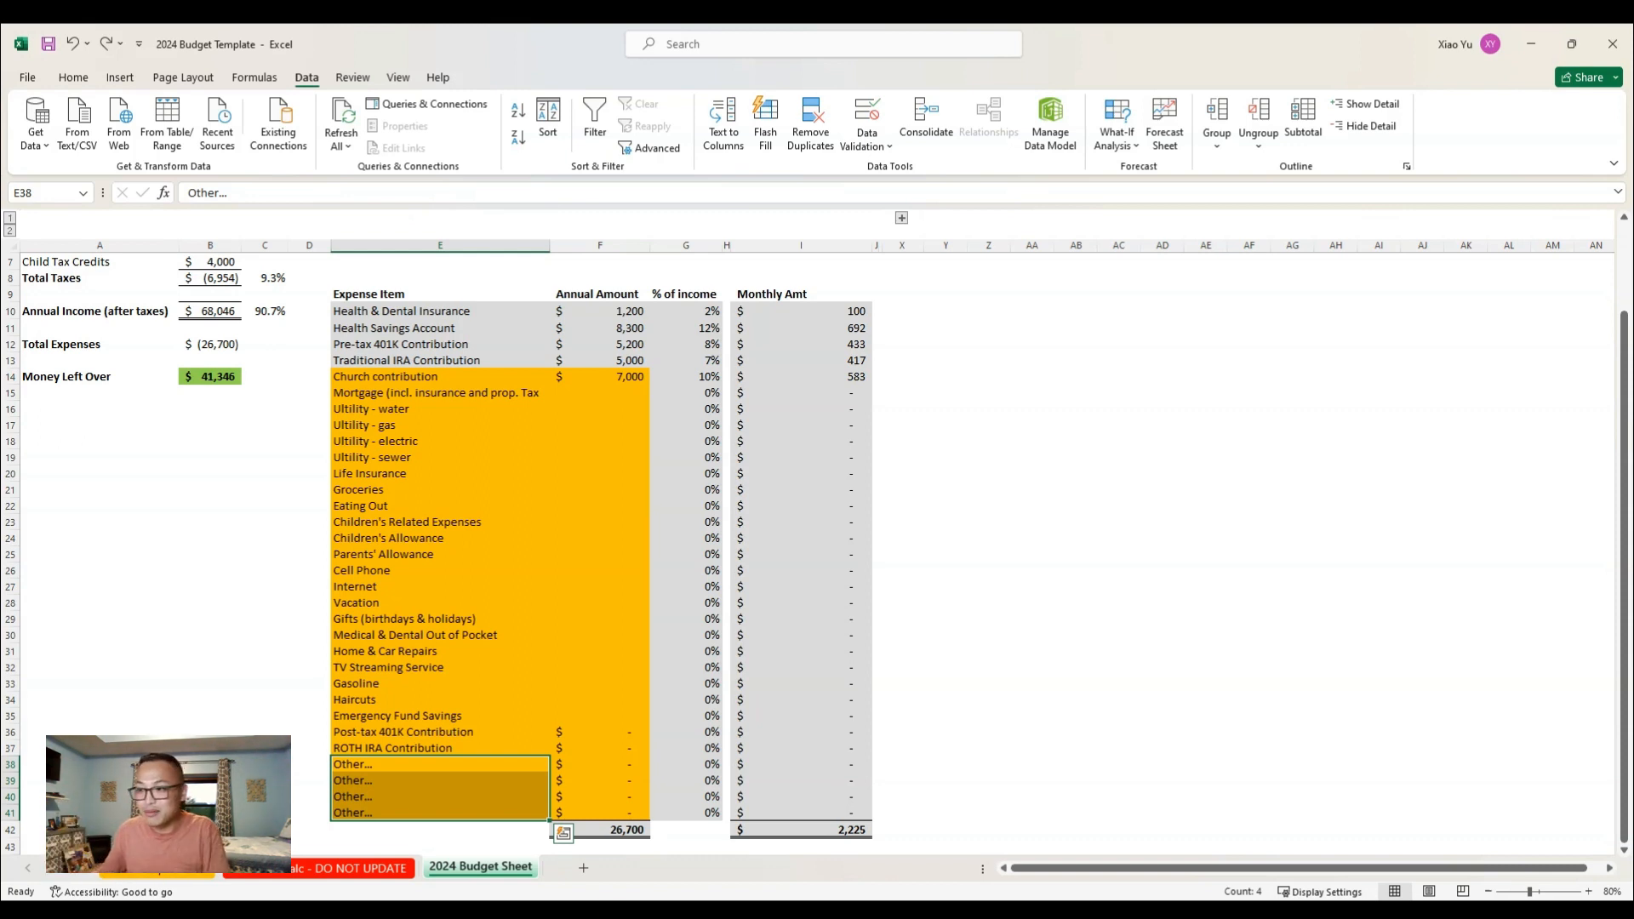
click(440, 764)
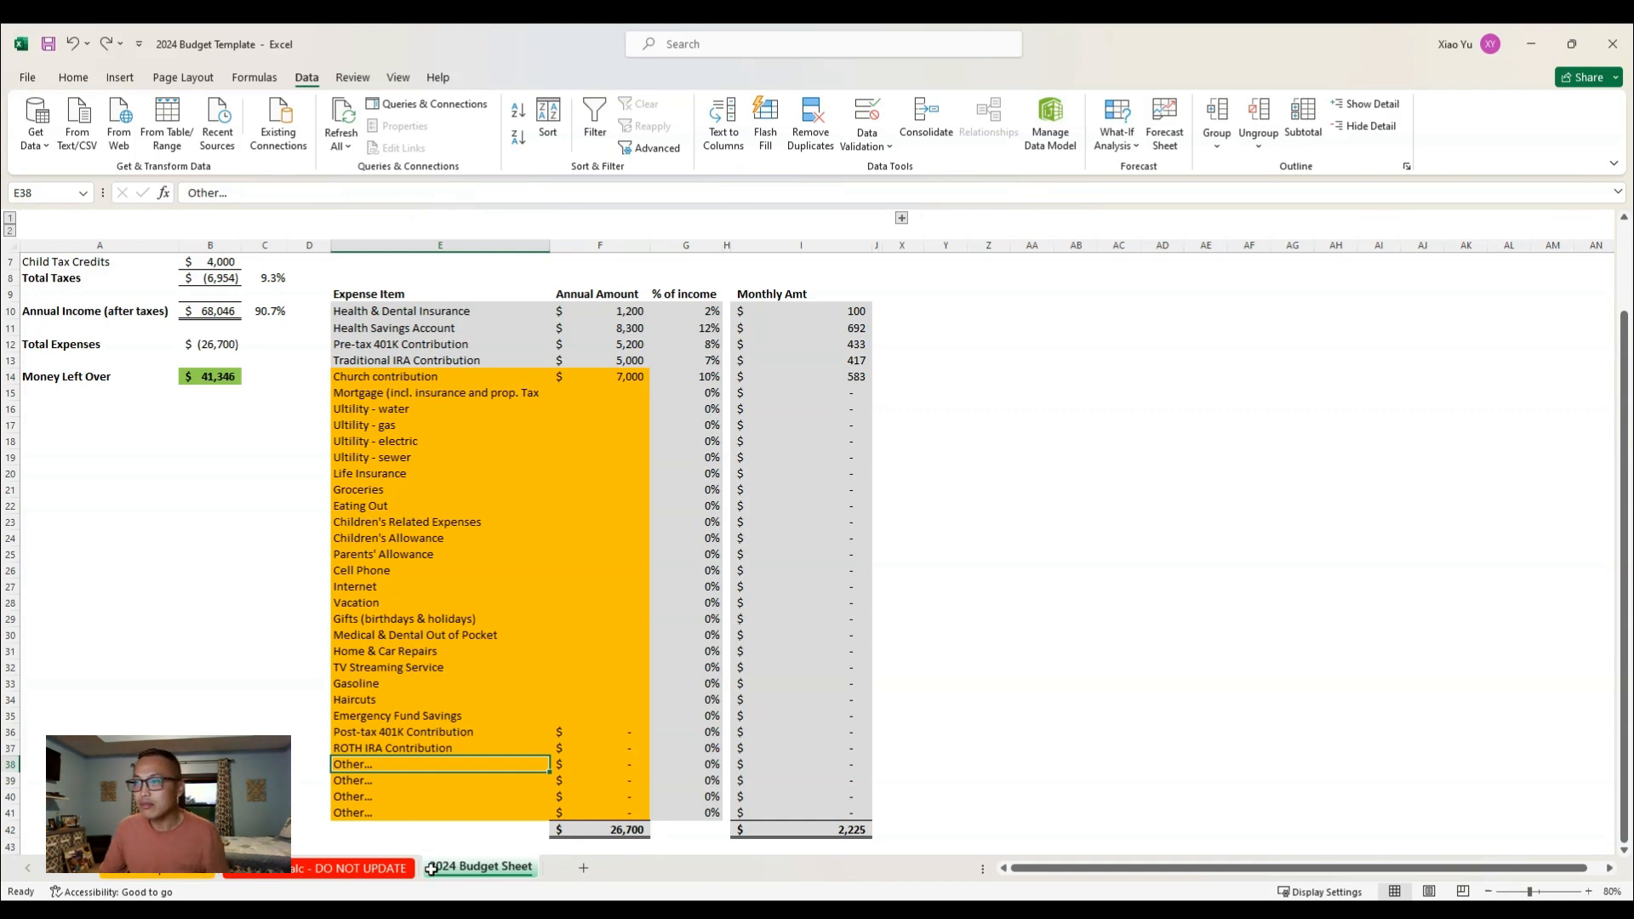
scroll(474, 814, up, 2)
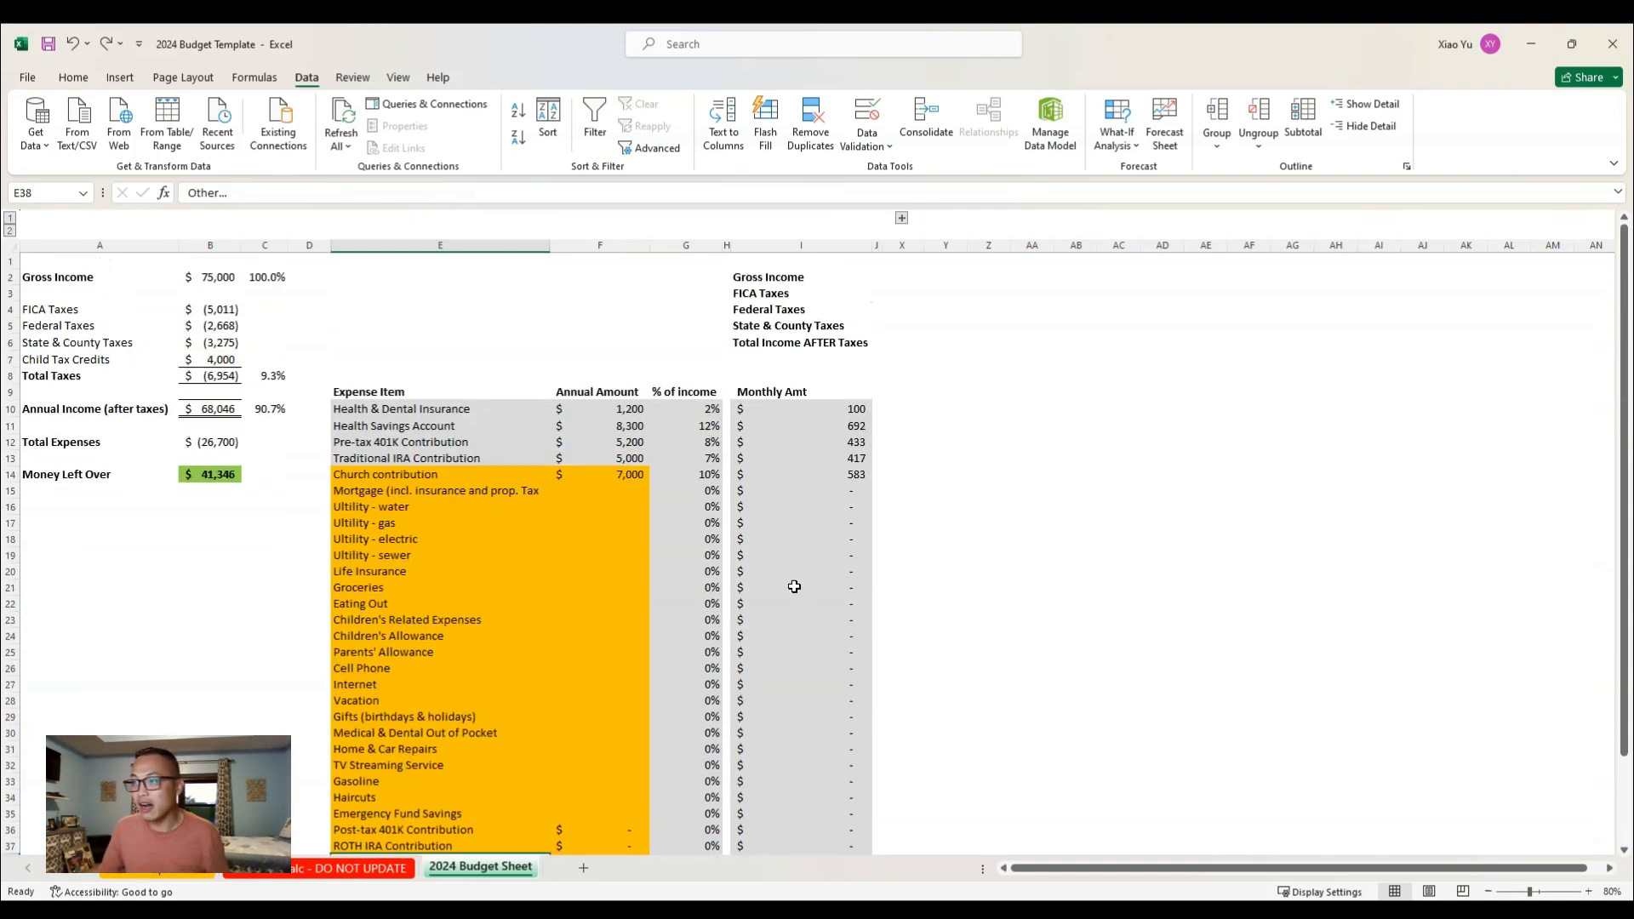
Clear the annual amount of the church contribution in F14
click(626, 475)
key(Delete)
Examine how the insurance, health savings, 401K and IRA amounts link to the input form, and highlight F10:F13
key(Up)
key(Up)
key(Up)
key(Up)
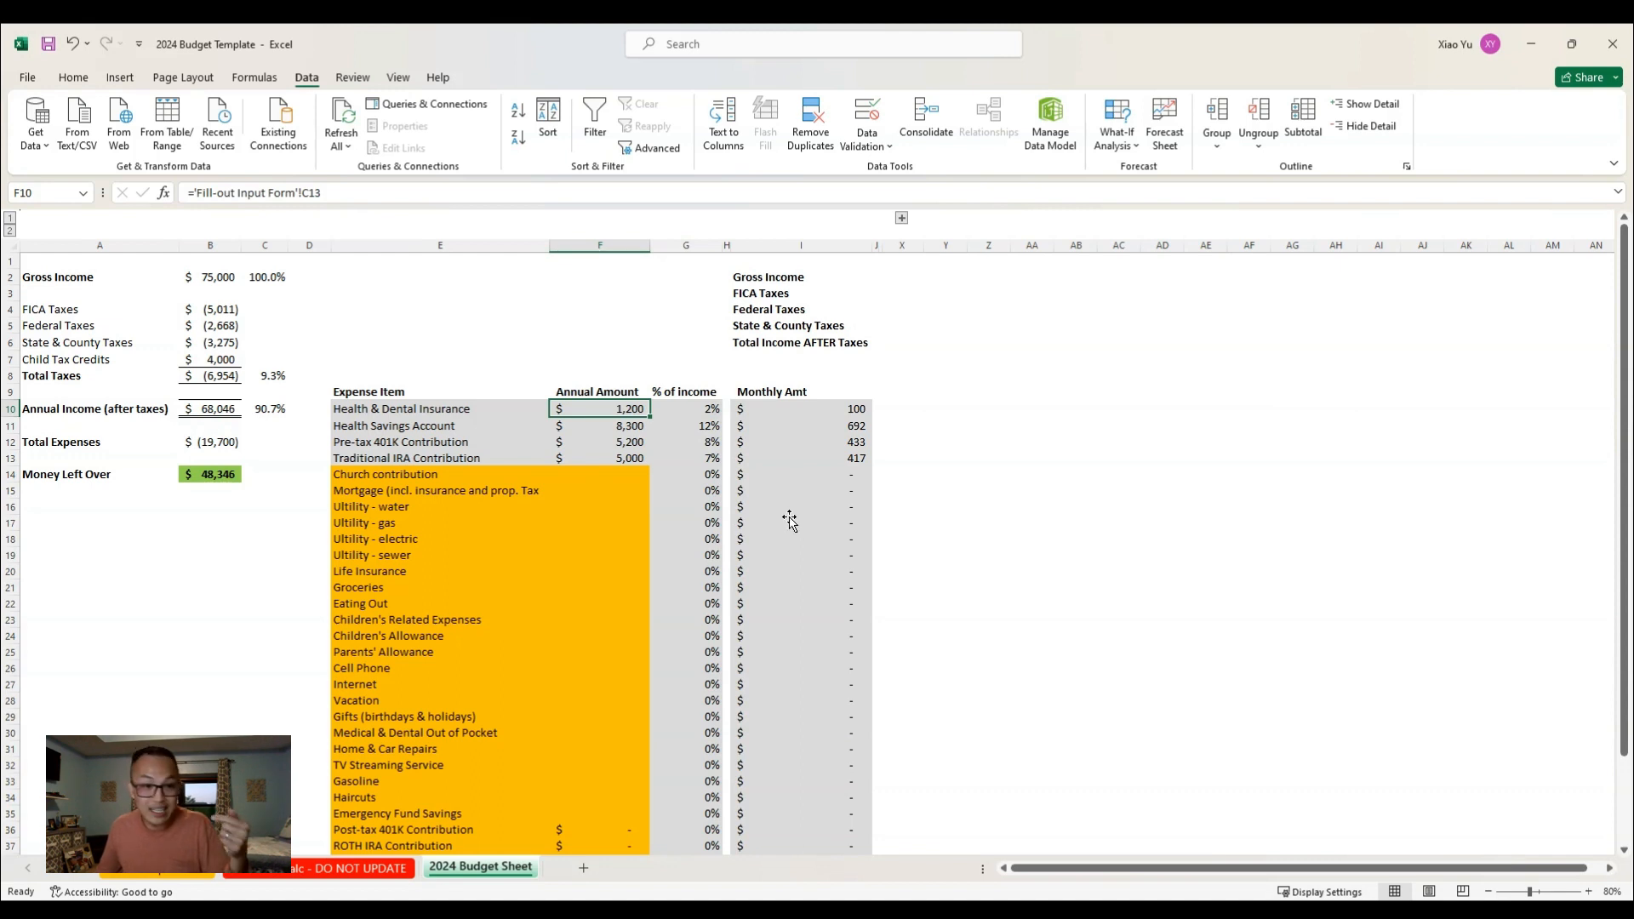
key(Down)
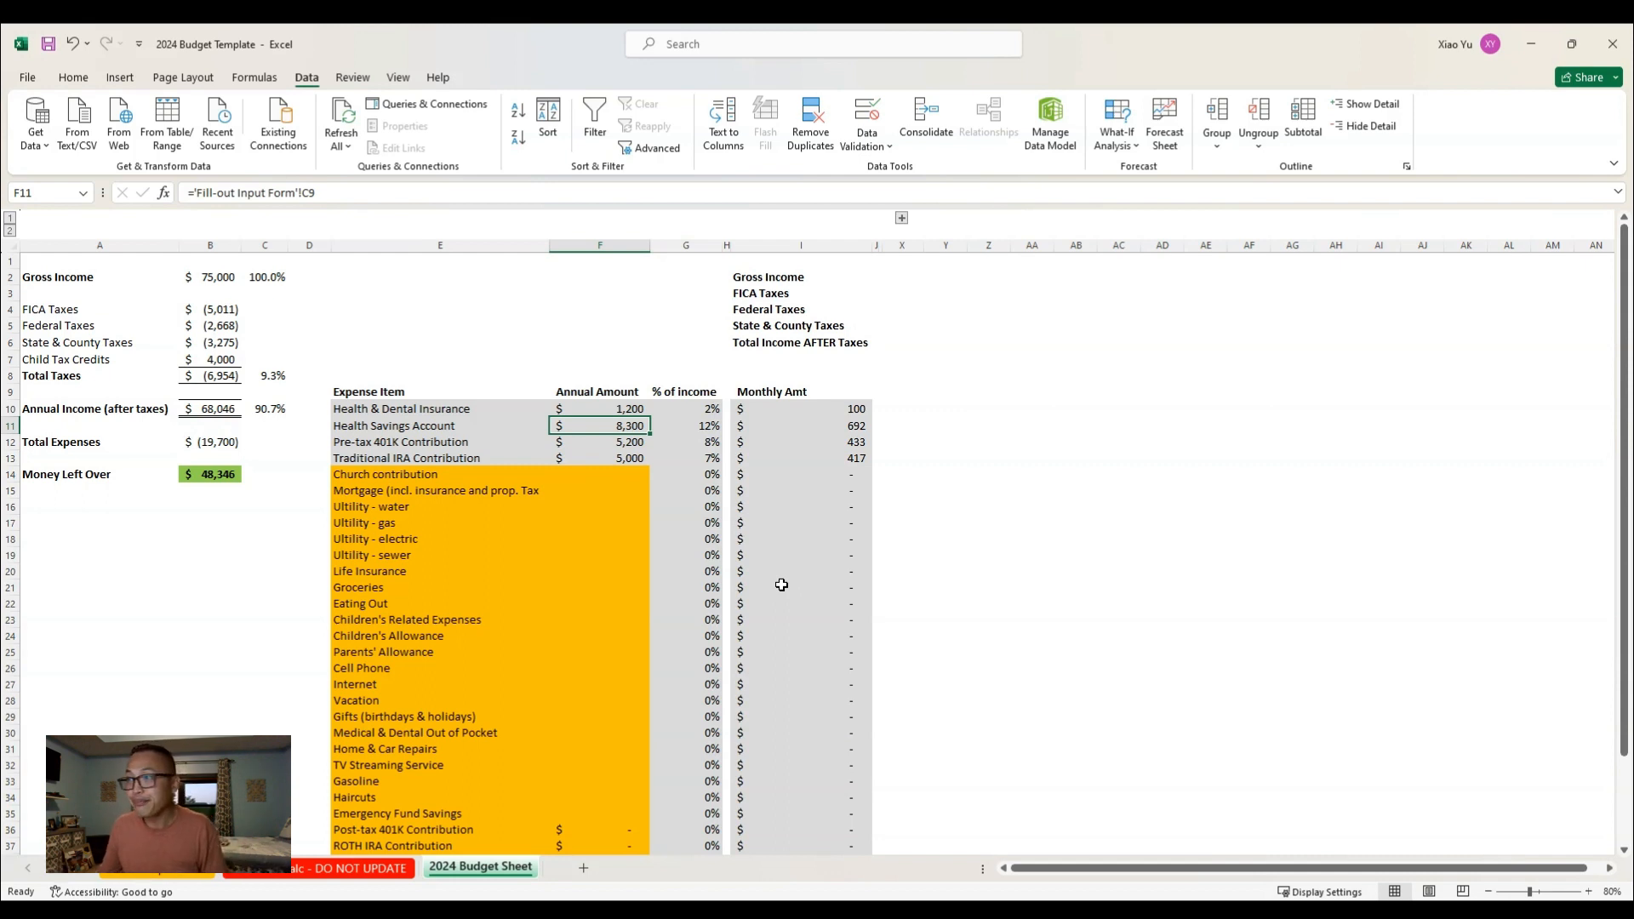
key(Down)
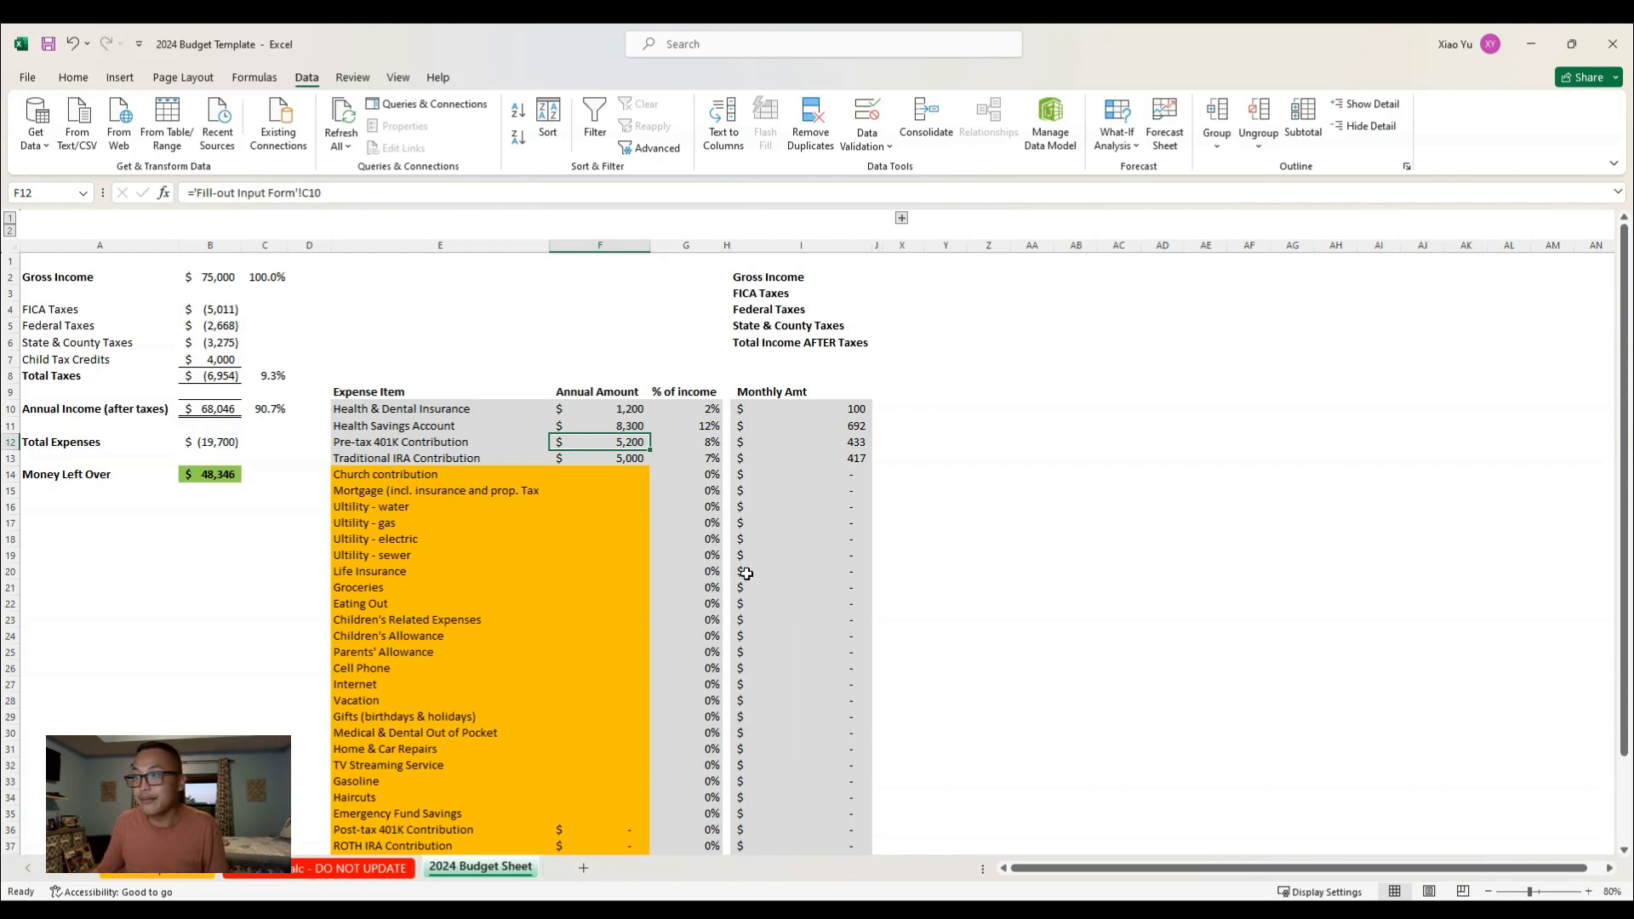
key(Down)
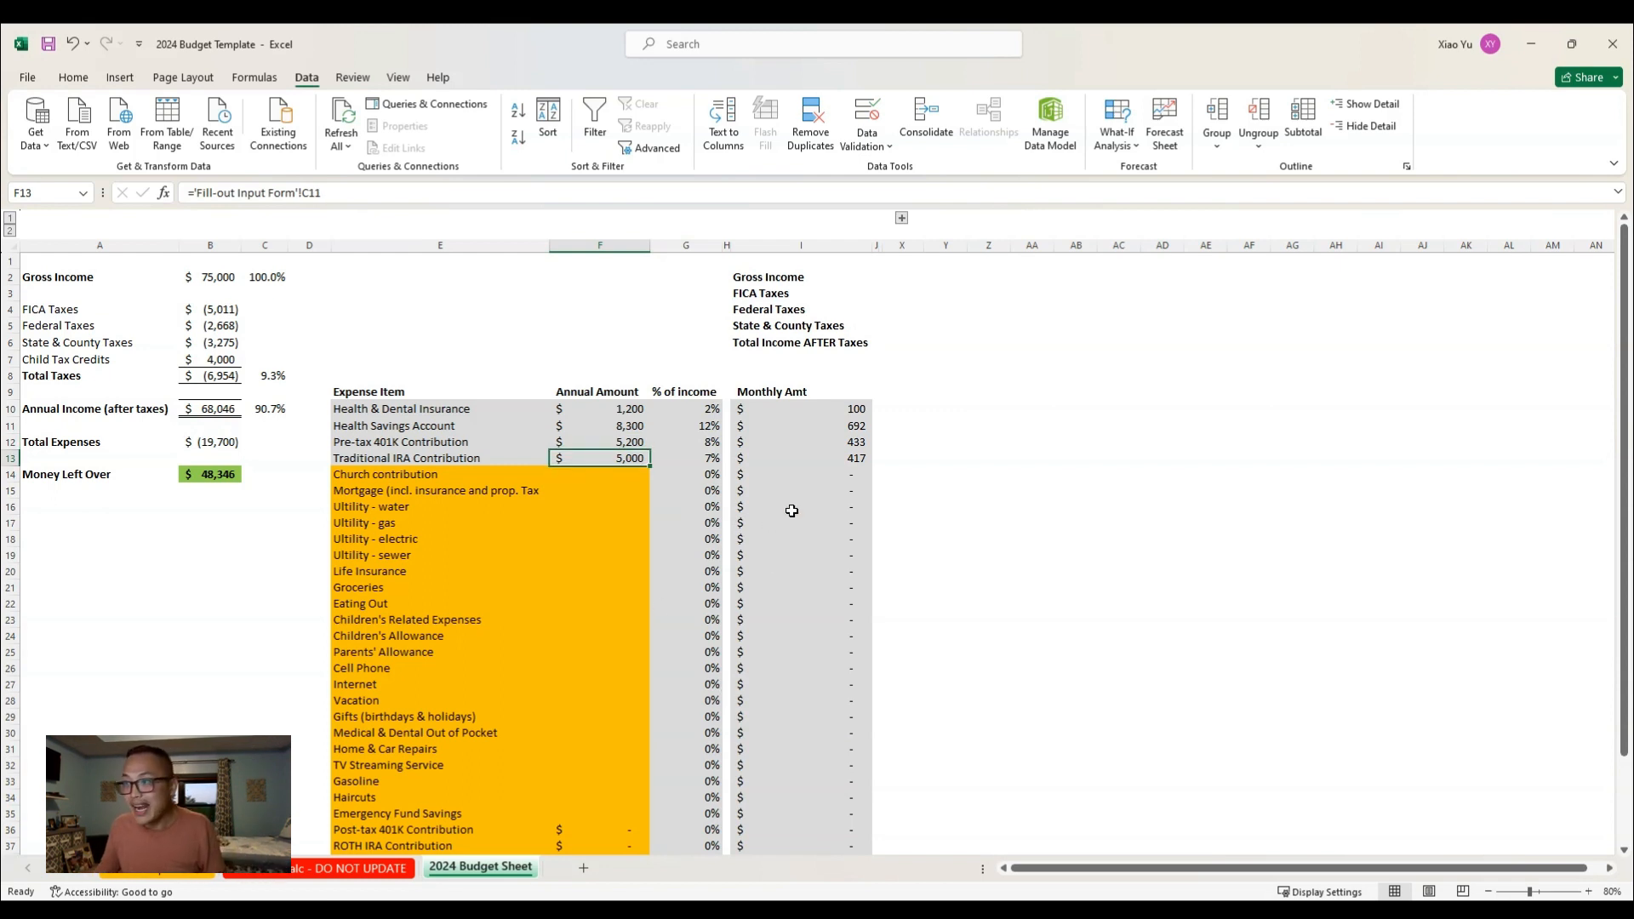
key(shift+Up)
key(shift+Up)
key(shift+Up)
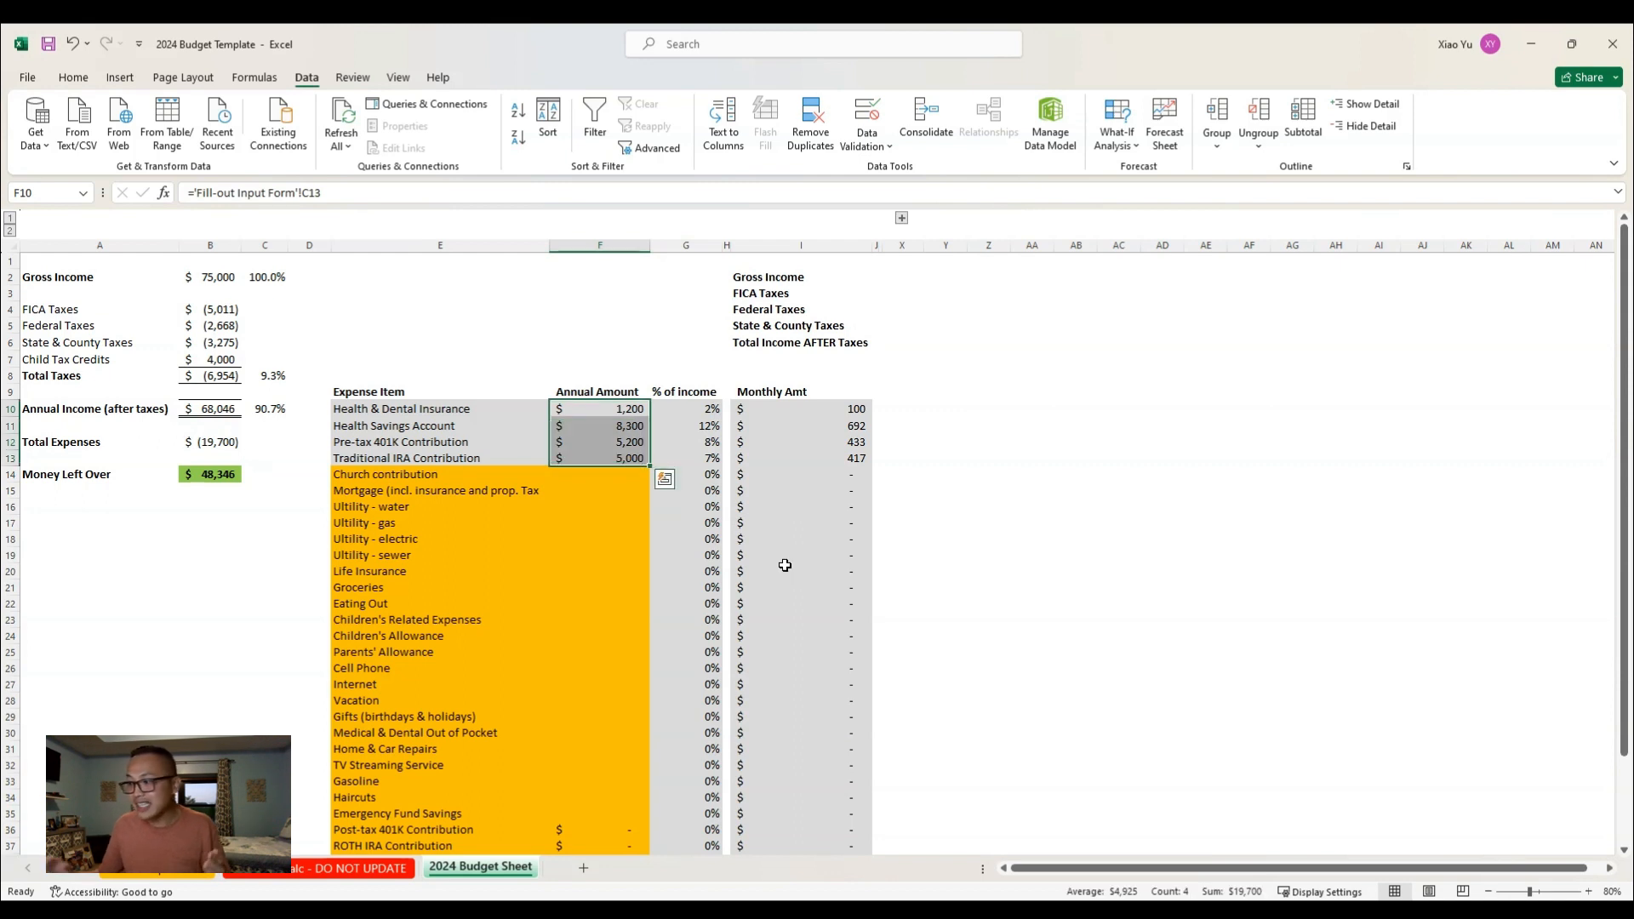
Examine how total expenses in B12 and annual income in B10 produce the money left over in B14
click(213, 443)
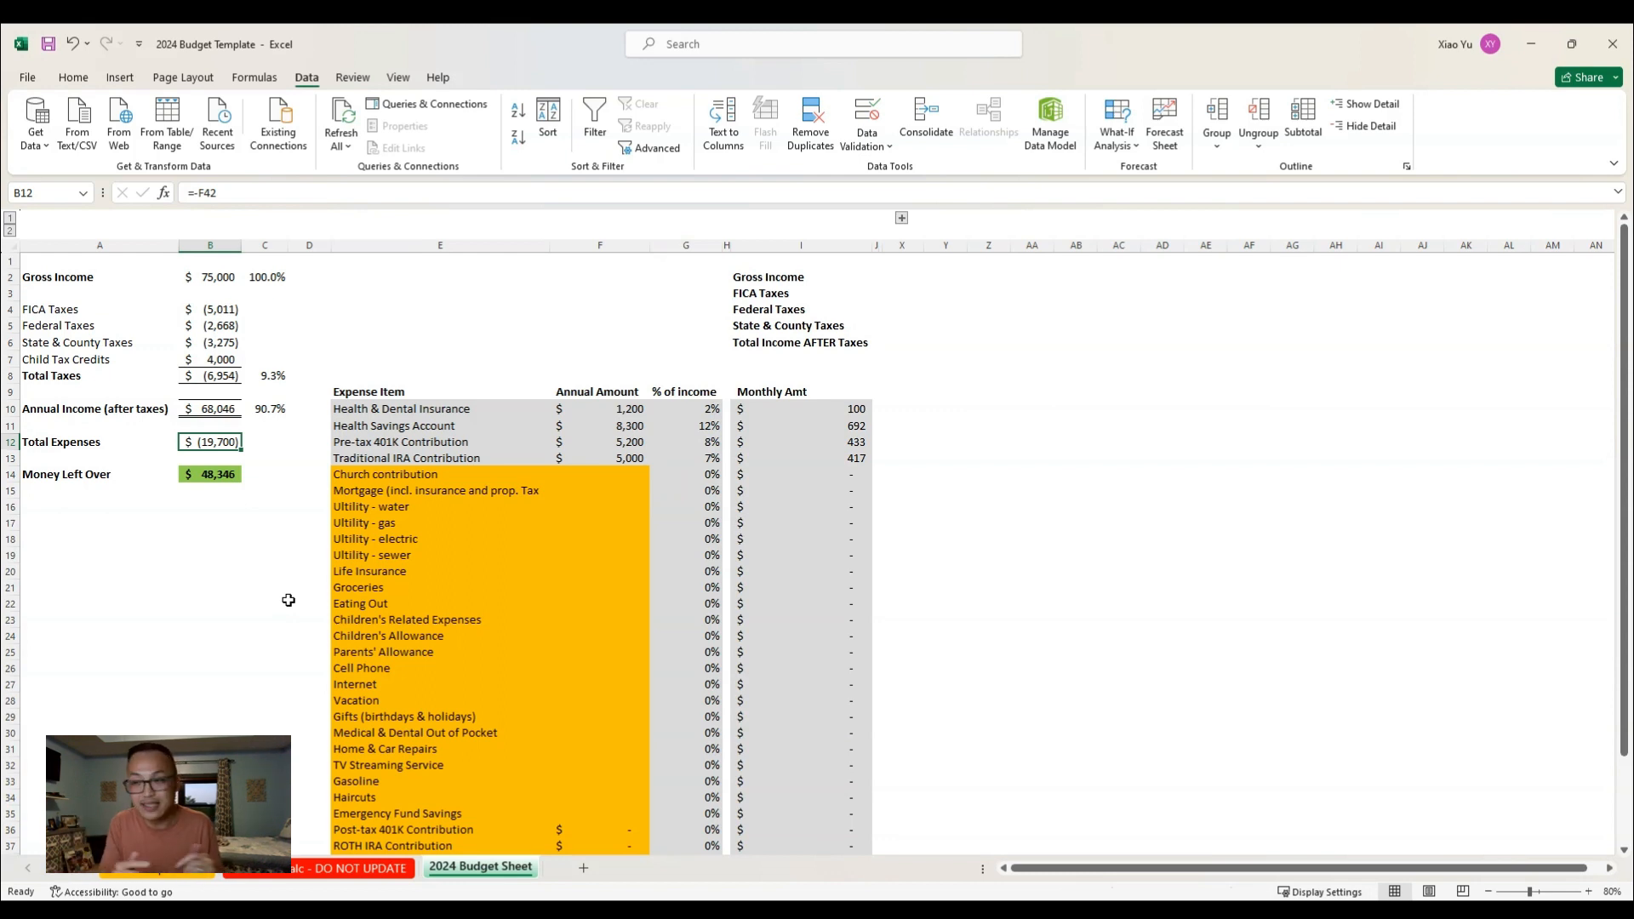
key(Down)
key(Down)
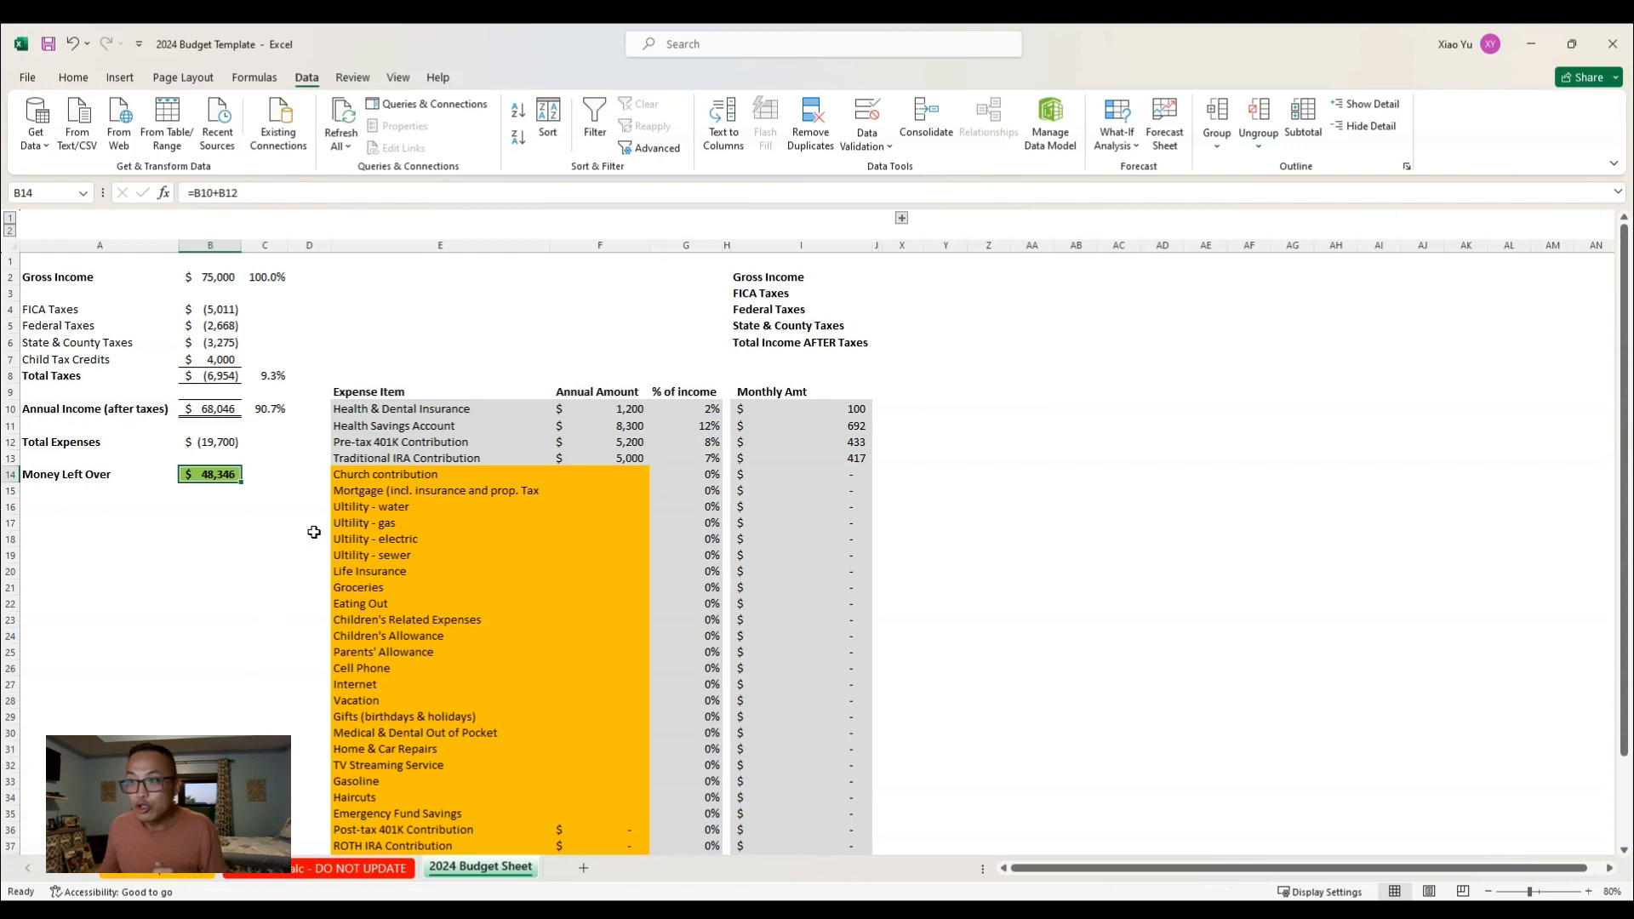
key(Up)
key(Up)
key(Up)
key(Up)
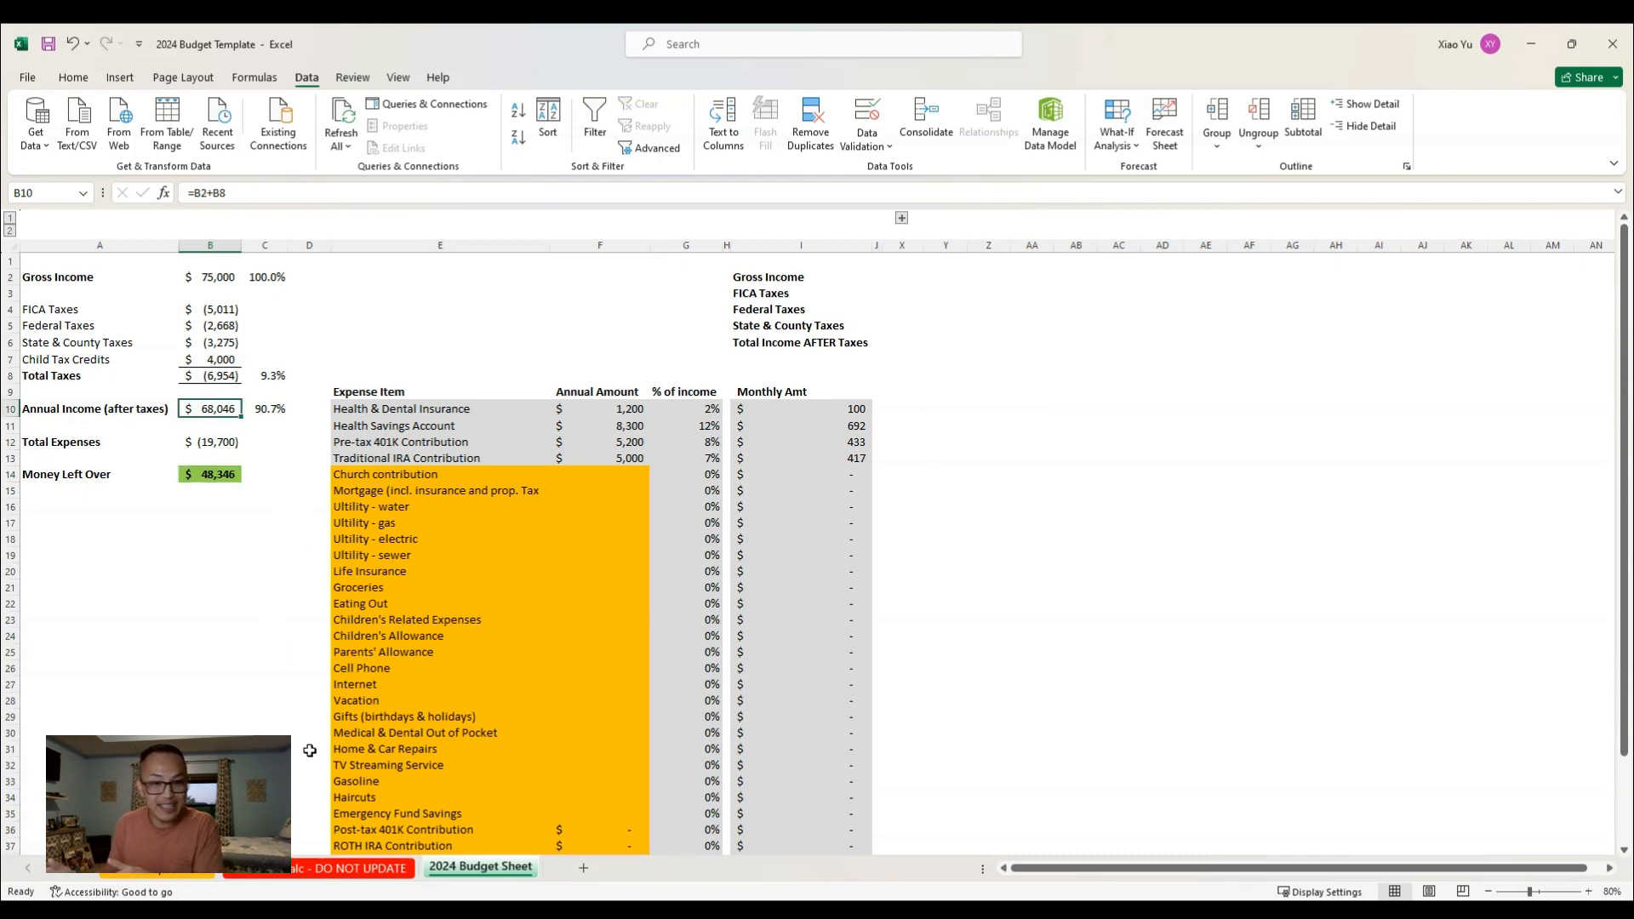
key(Down)
key(Down)
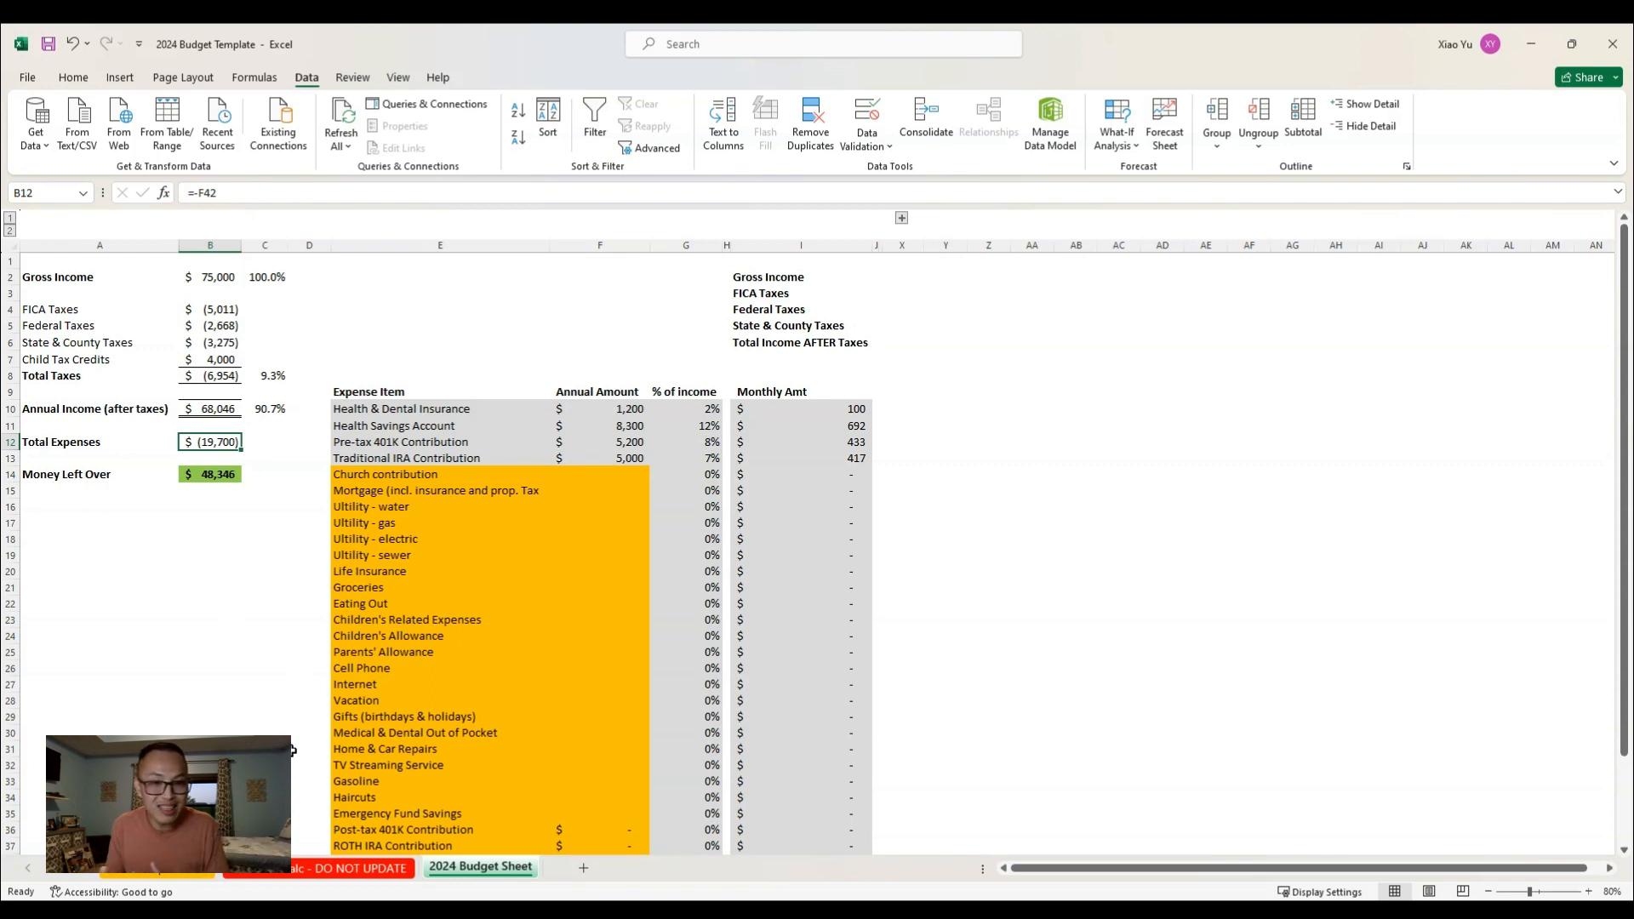
key(Down)
key(Down)
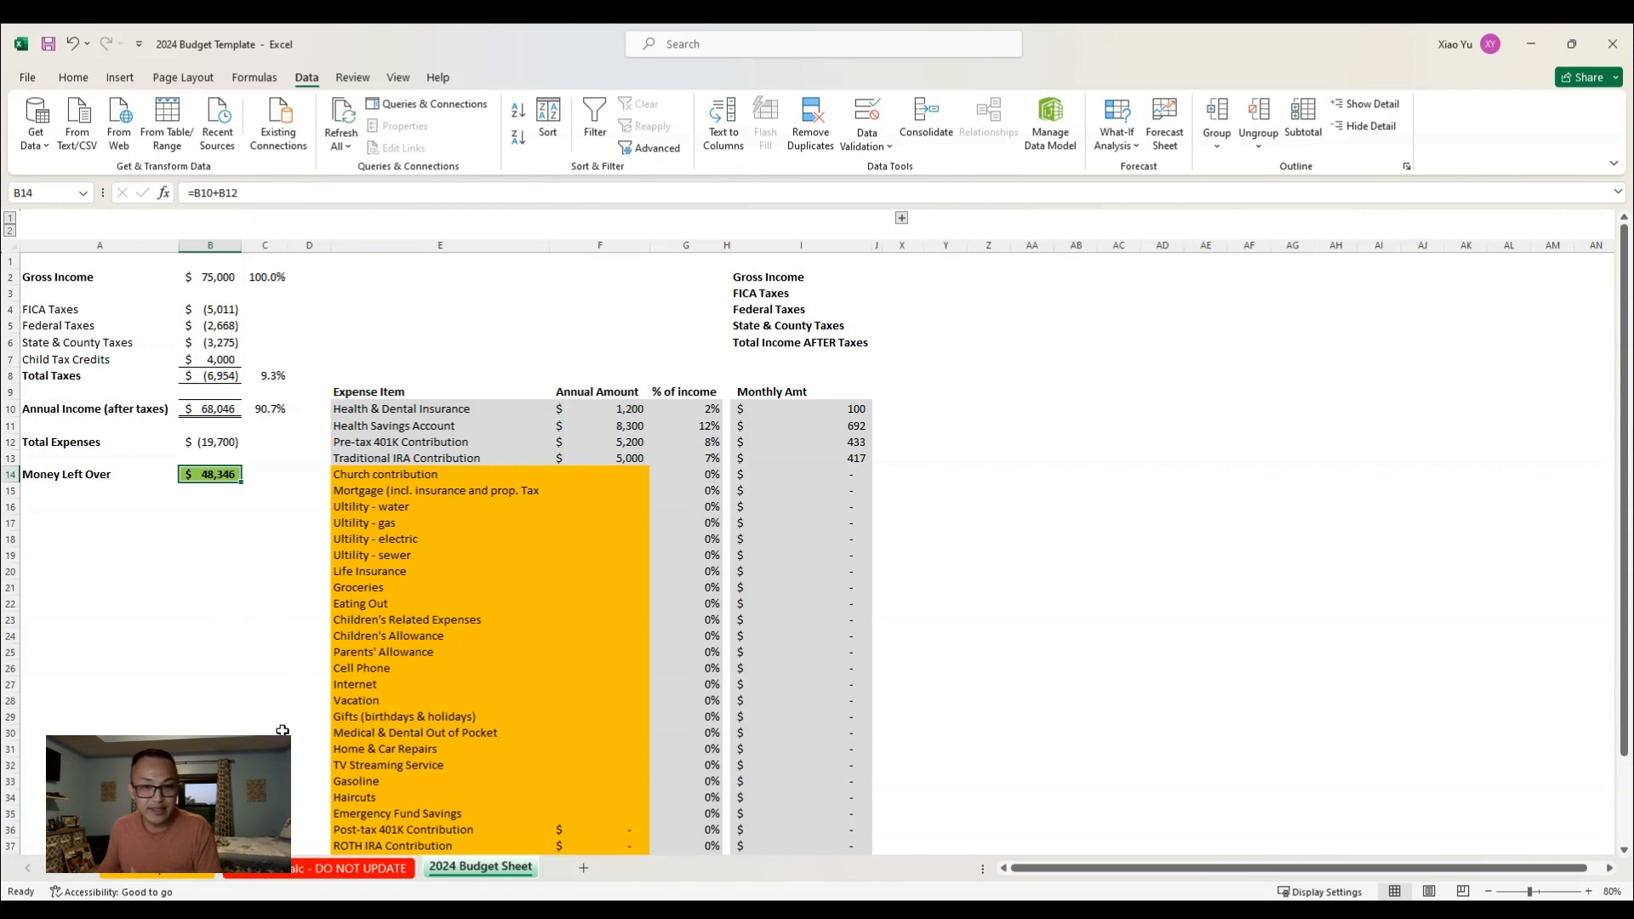
Enter 7000 as the annual church contribution in F14
click(614, 468)
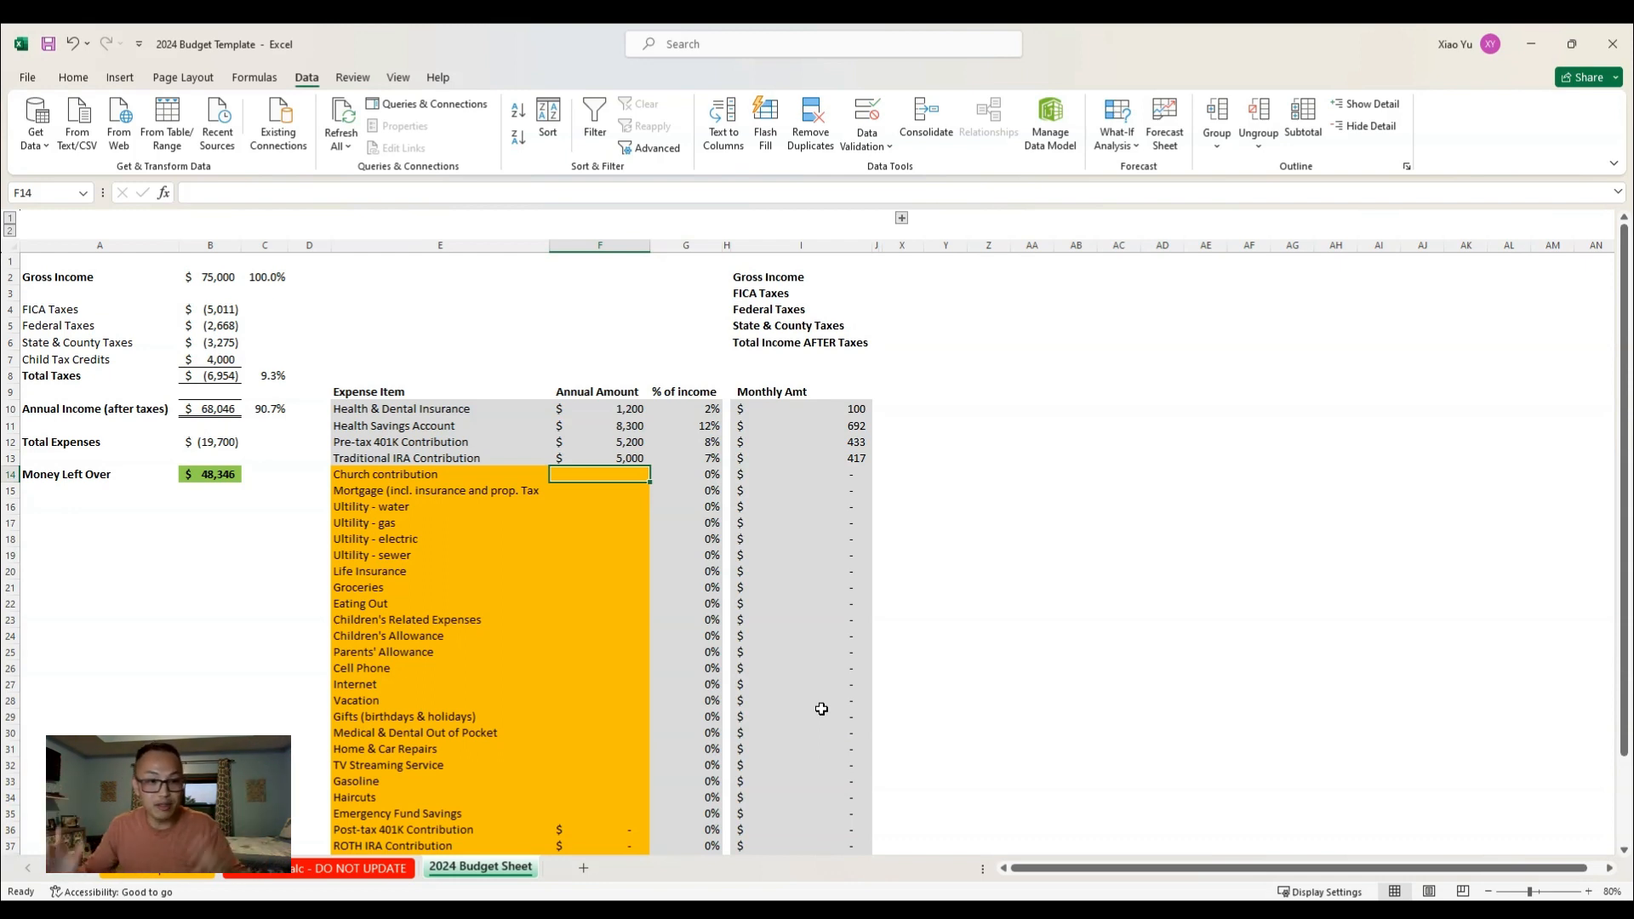
text(7000)
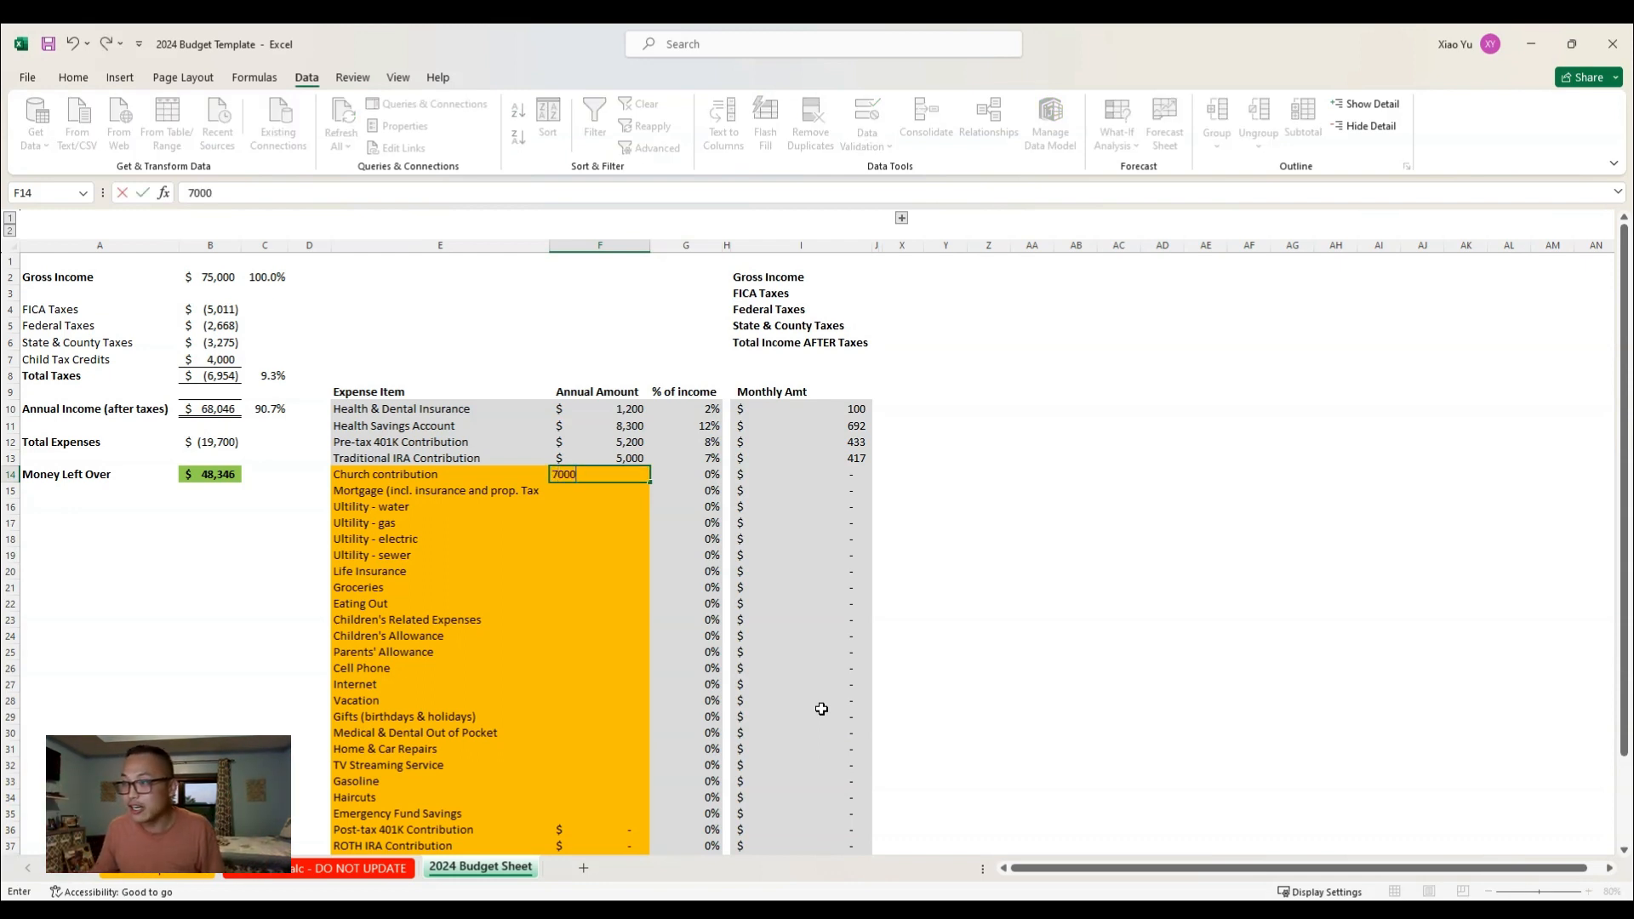
key(Return)
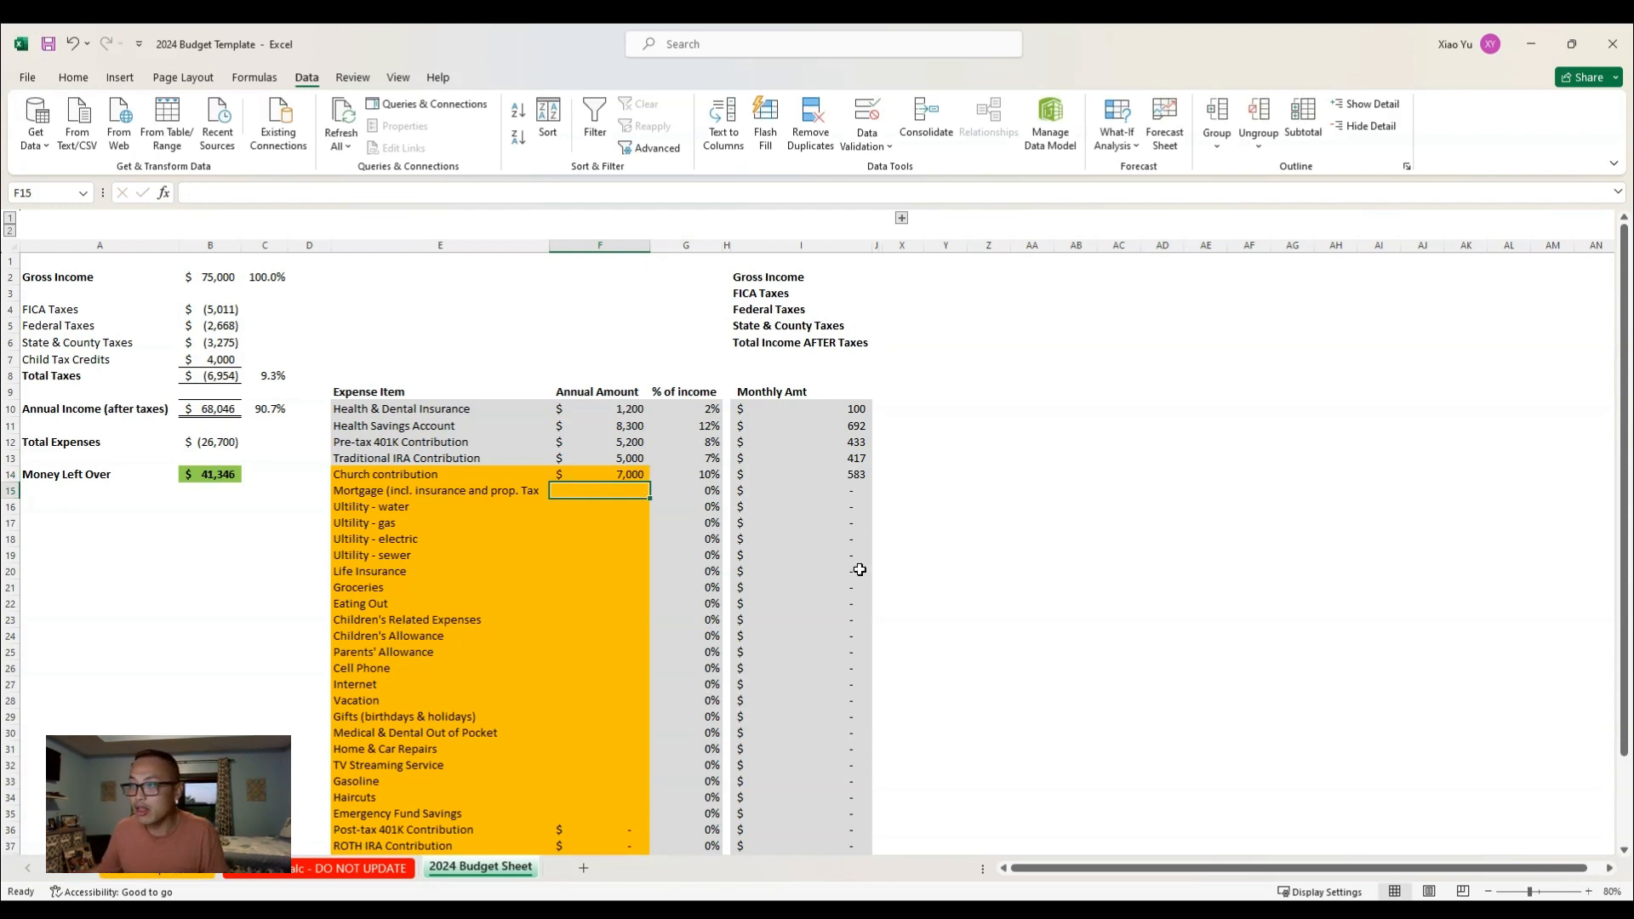
Examine the % of income formula for health and dental insurance in G10
key(Right)
key(Up)
key(Up)
key(Up)
key(Up)
key(Up)
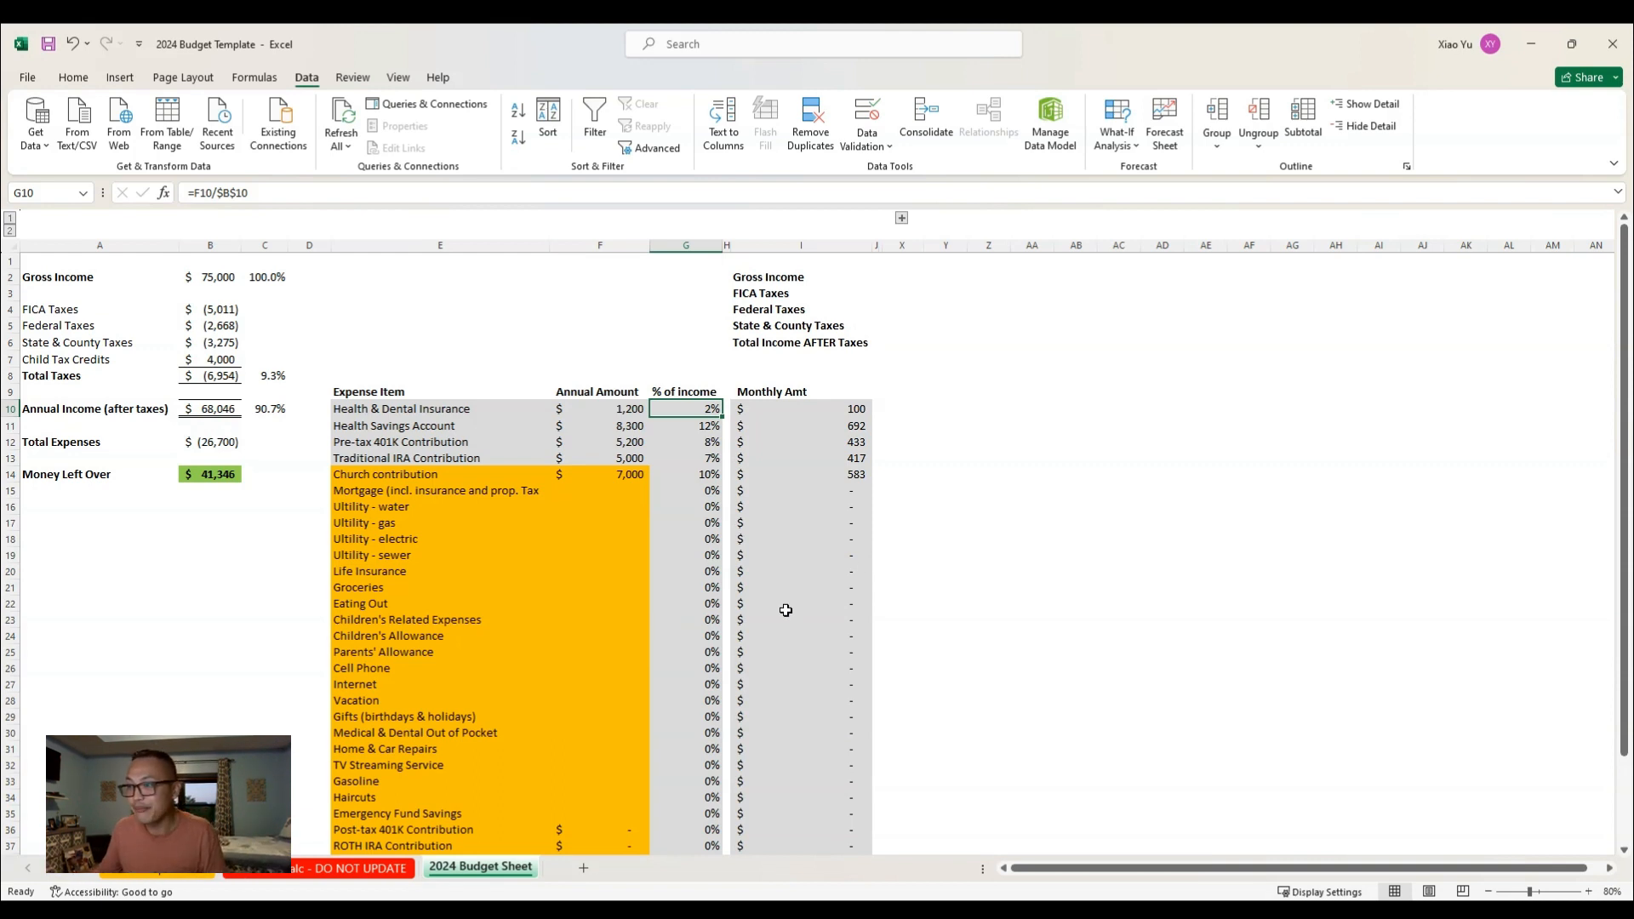
Enter the annual amounts =2000*12 for the mortgage in F15 and =50*12 for the water utility in F16
key(Left)
key(Down)
key(Down)
key(Down)
key(Down)
key(Down)
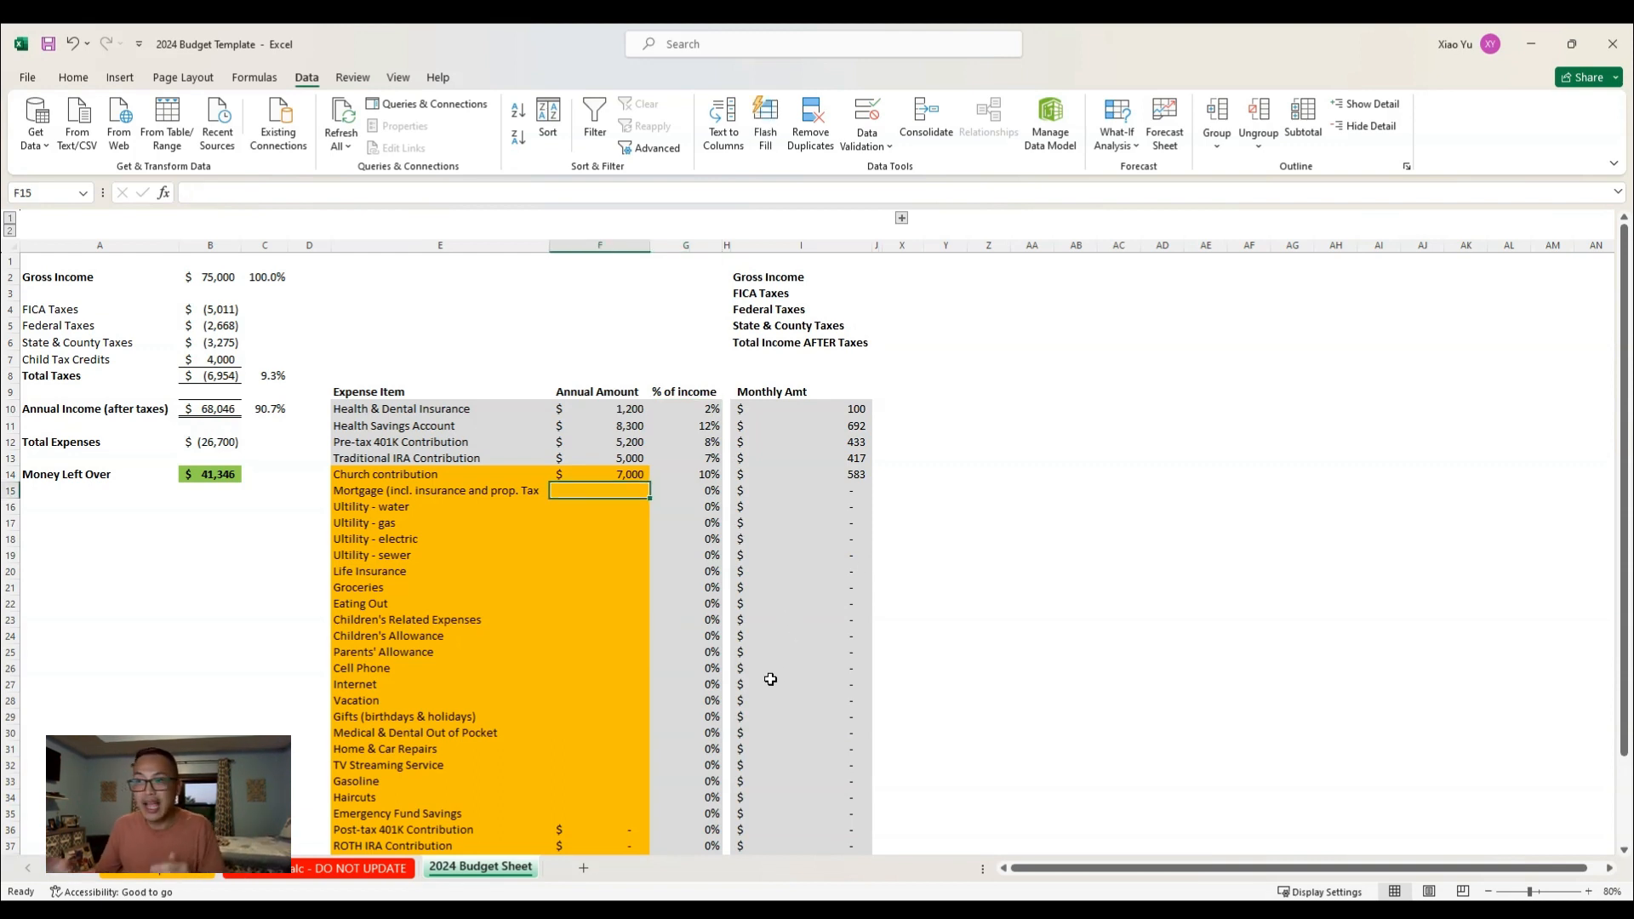
text(=2000*12)
key(Return)
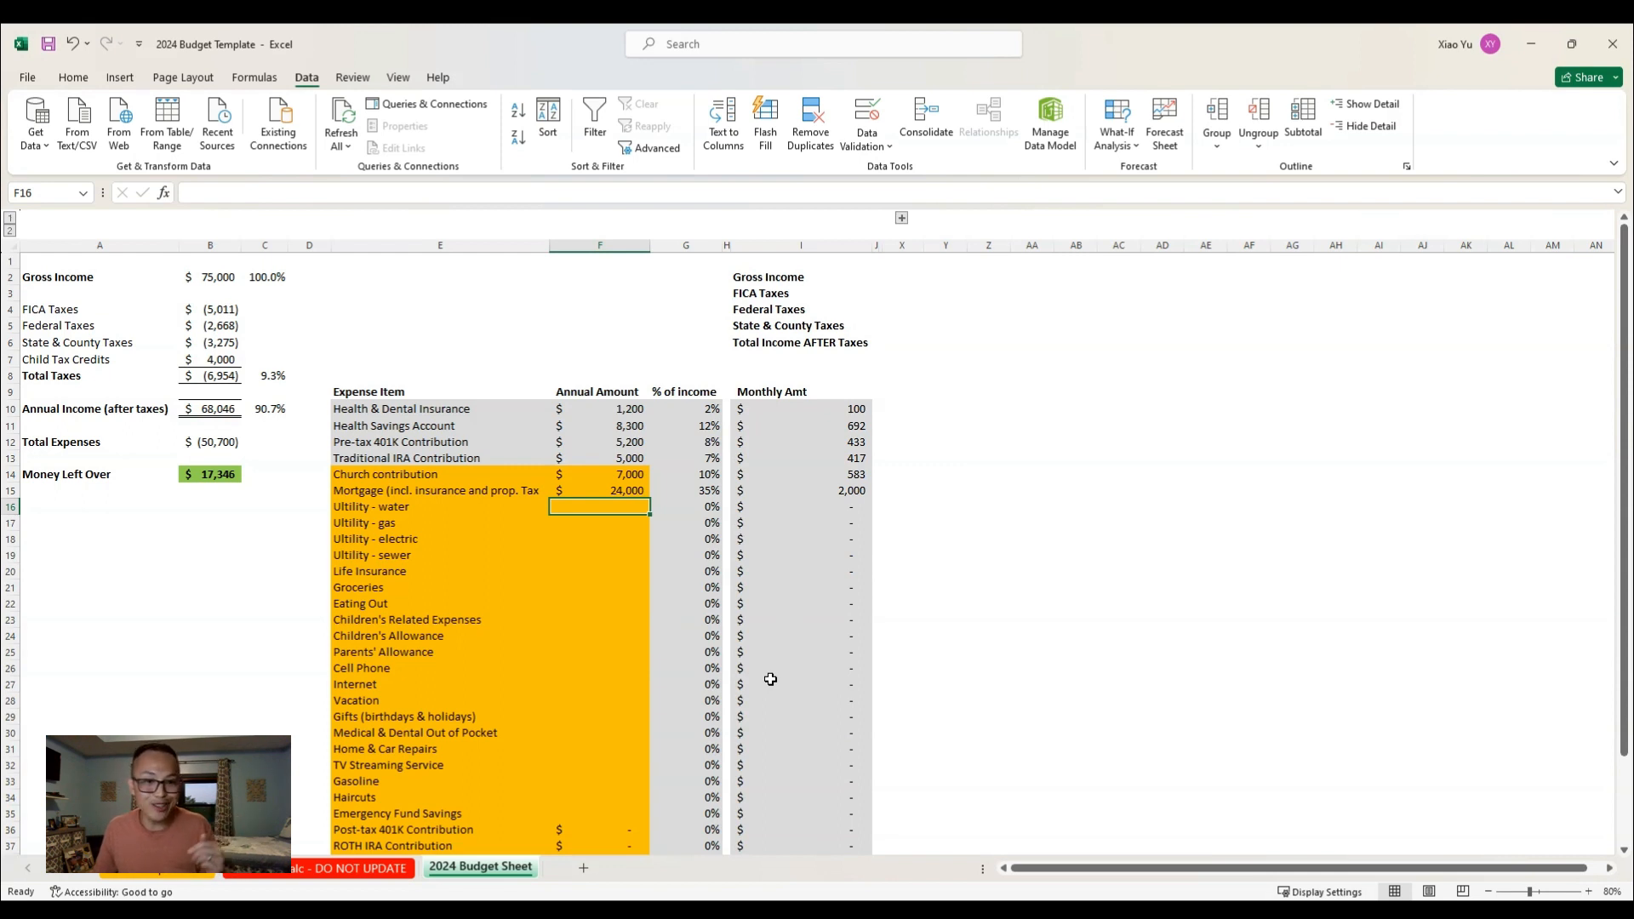
text(=50*12)
key(Return)
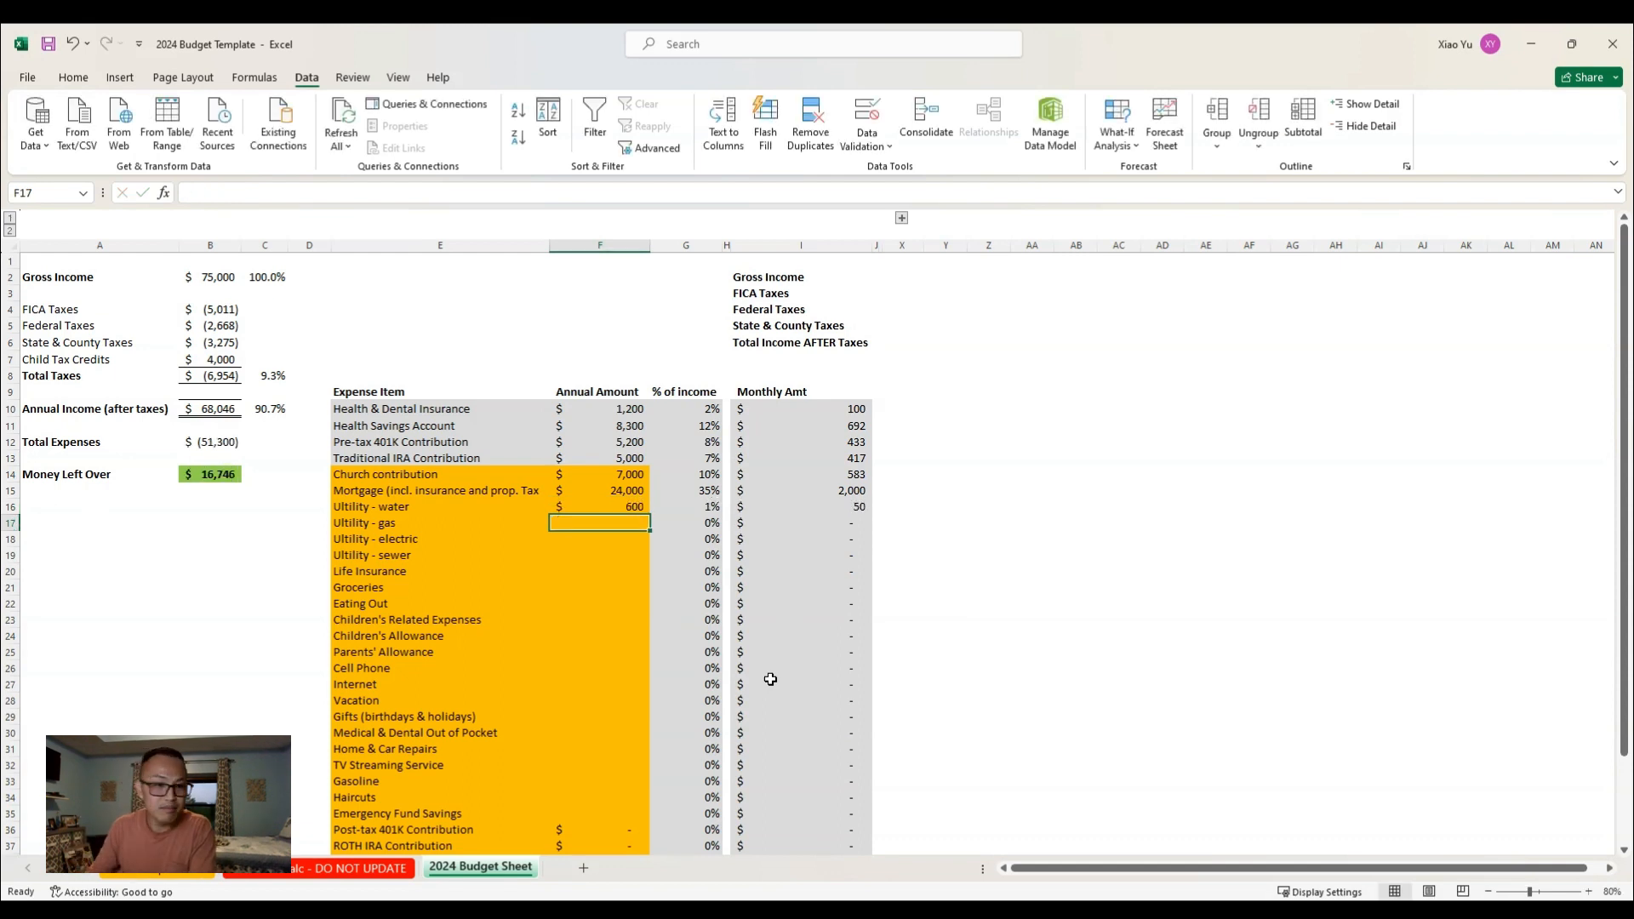
Enter =100*12 as the annual amount for the gas utility in F17
text(=10)
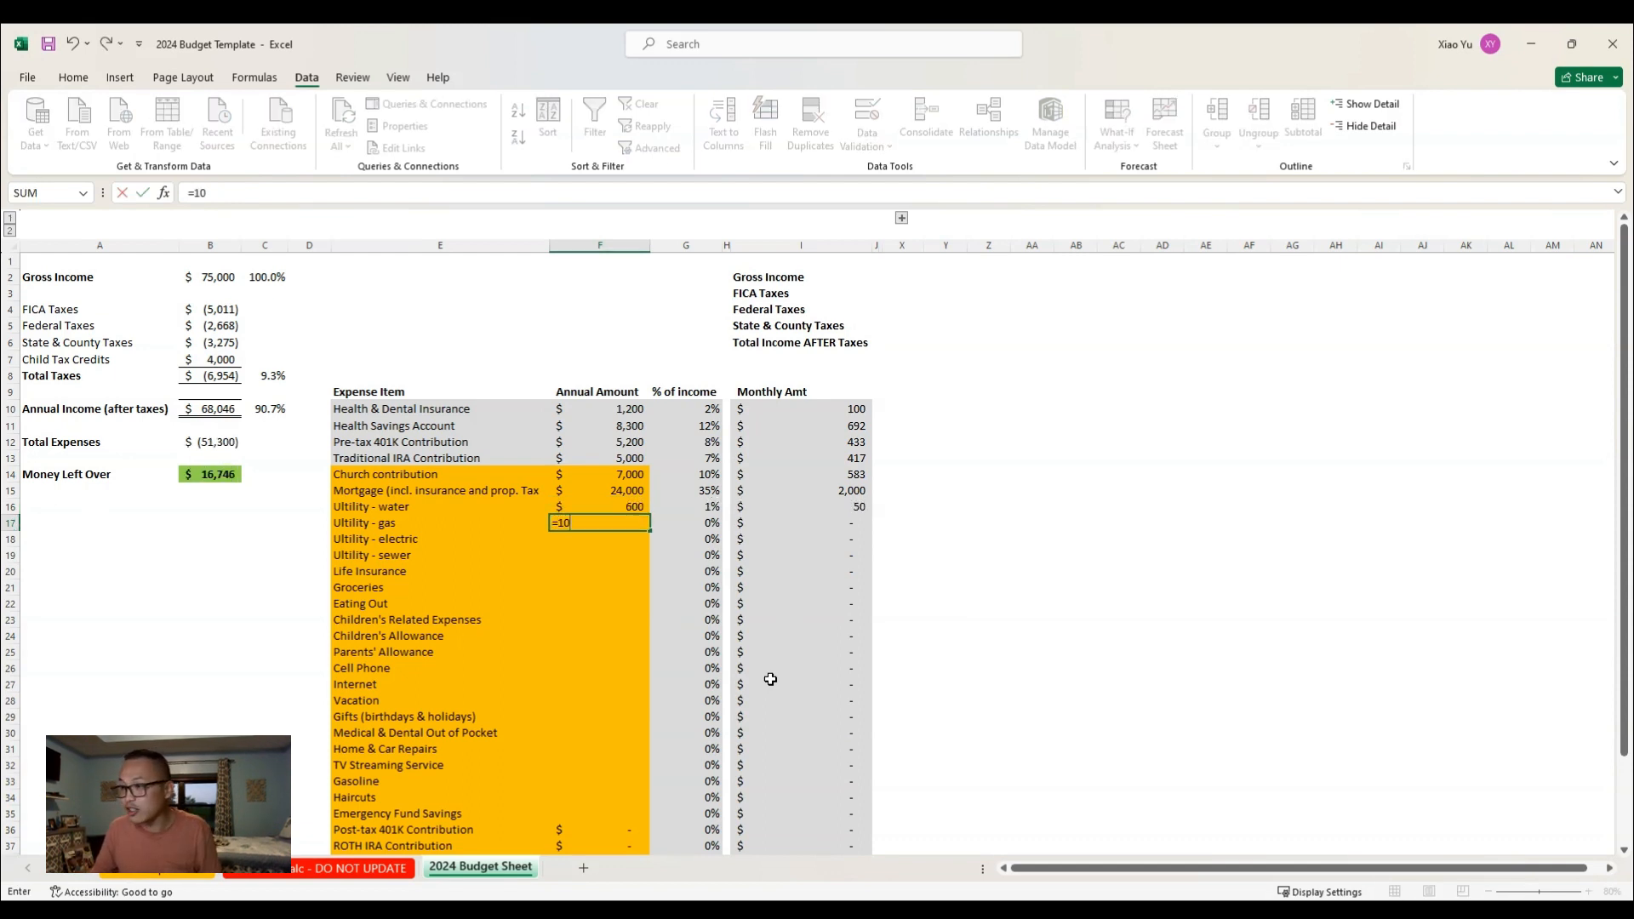
text(0*12)
key(Return)
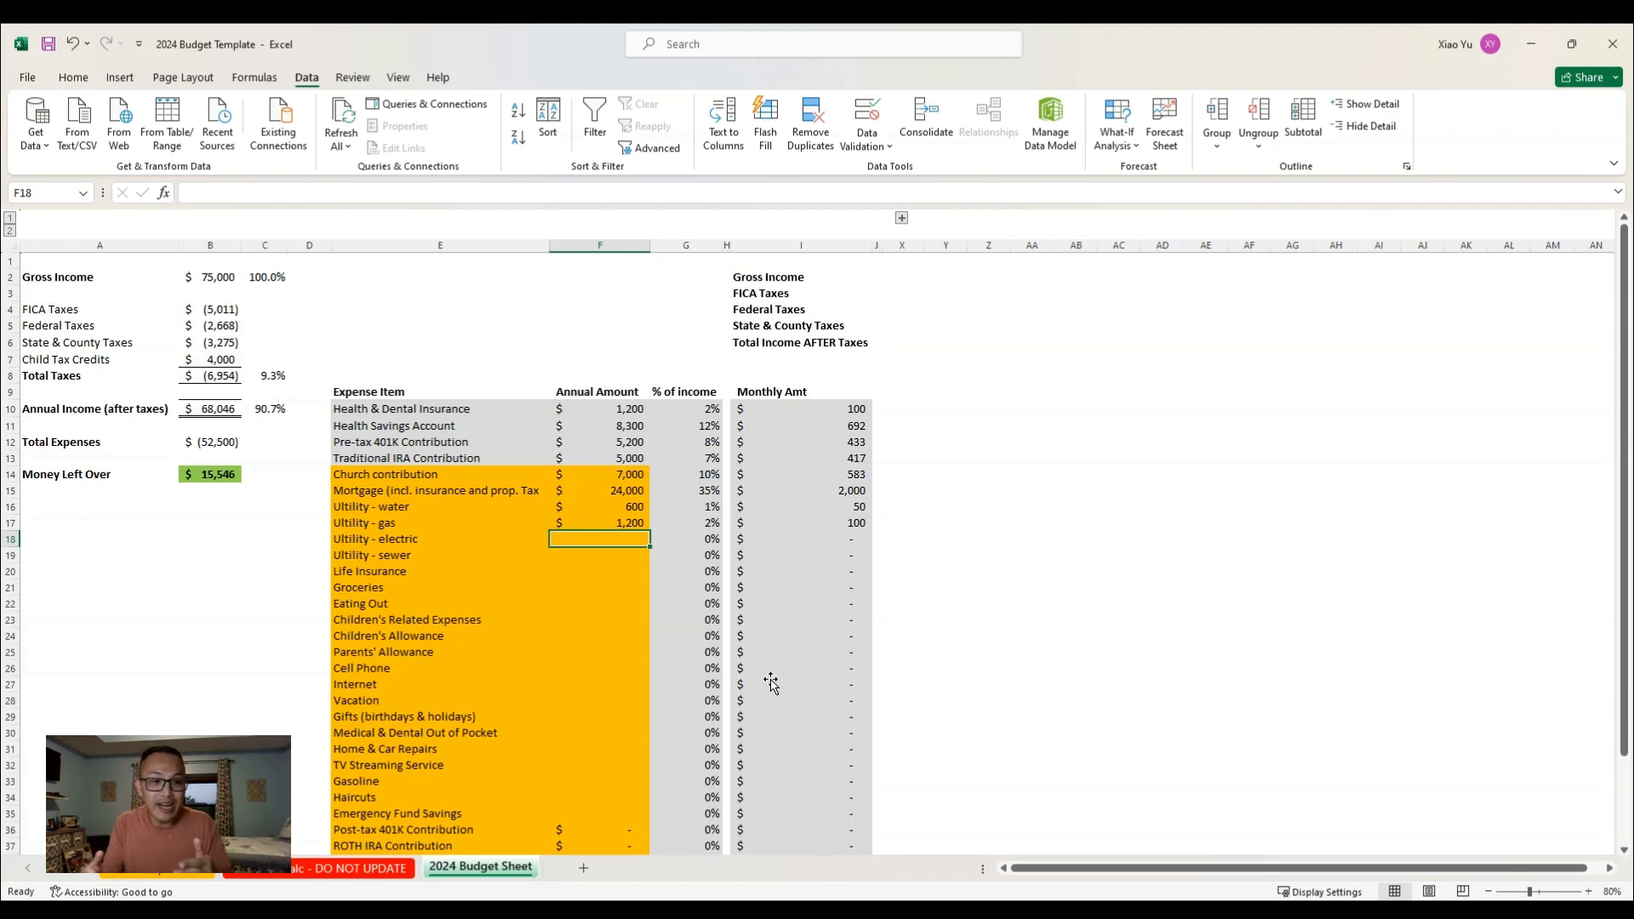
Replace the annual gas utility amount in F17 with the seasonal formula =20*6+100*6
key(Up)
text(=)
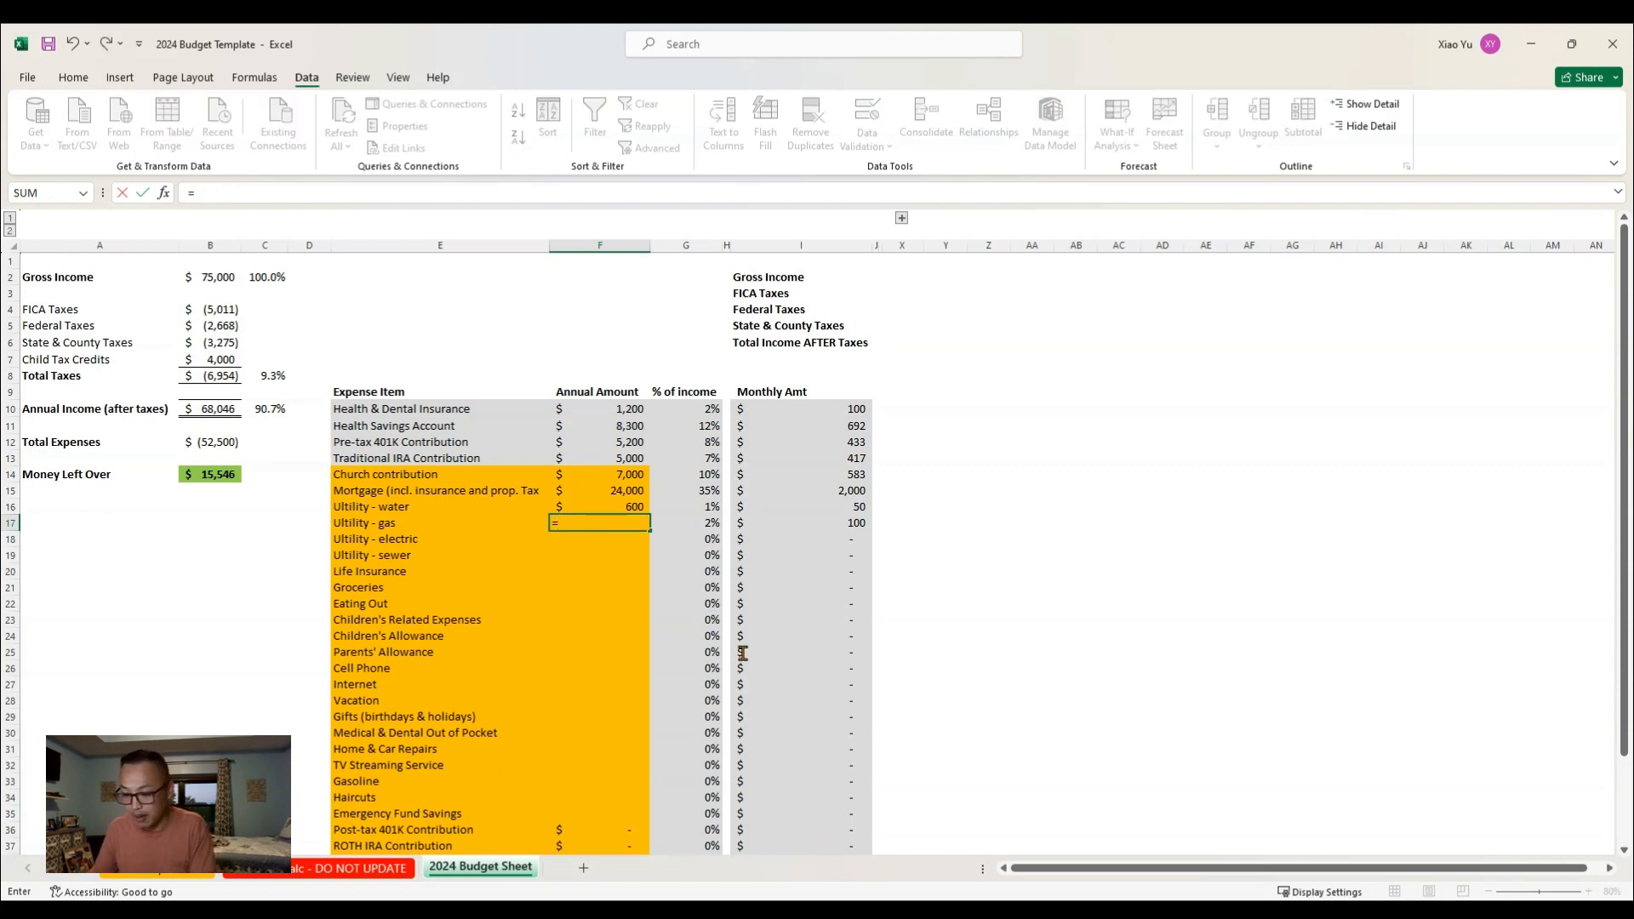
text(20*6+)
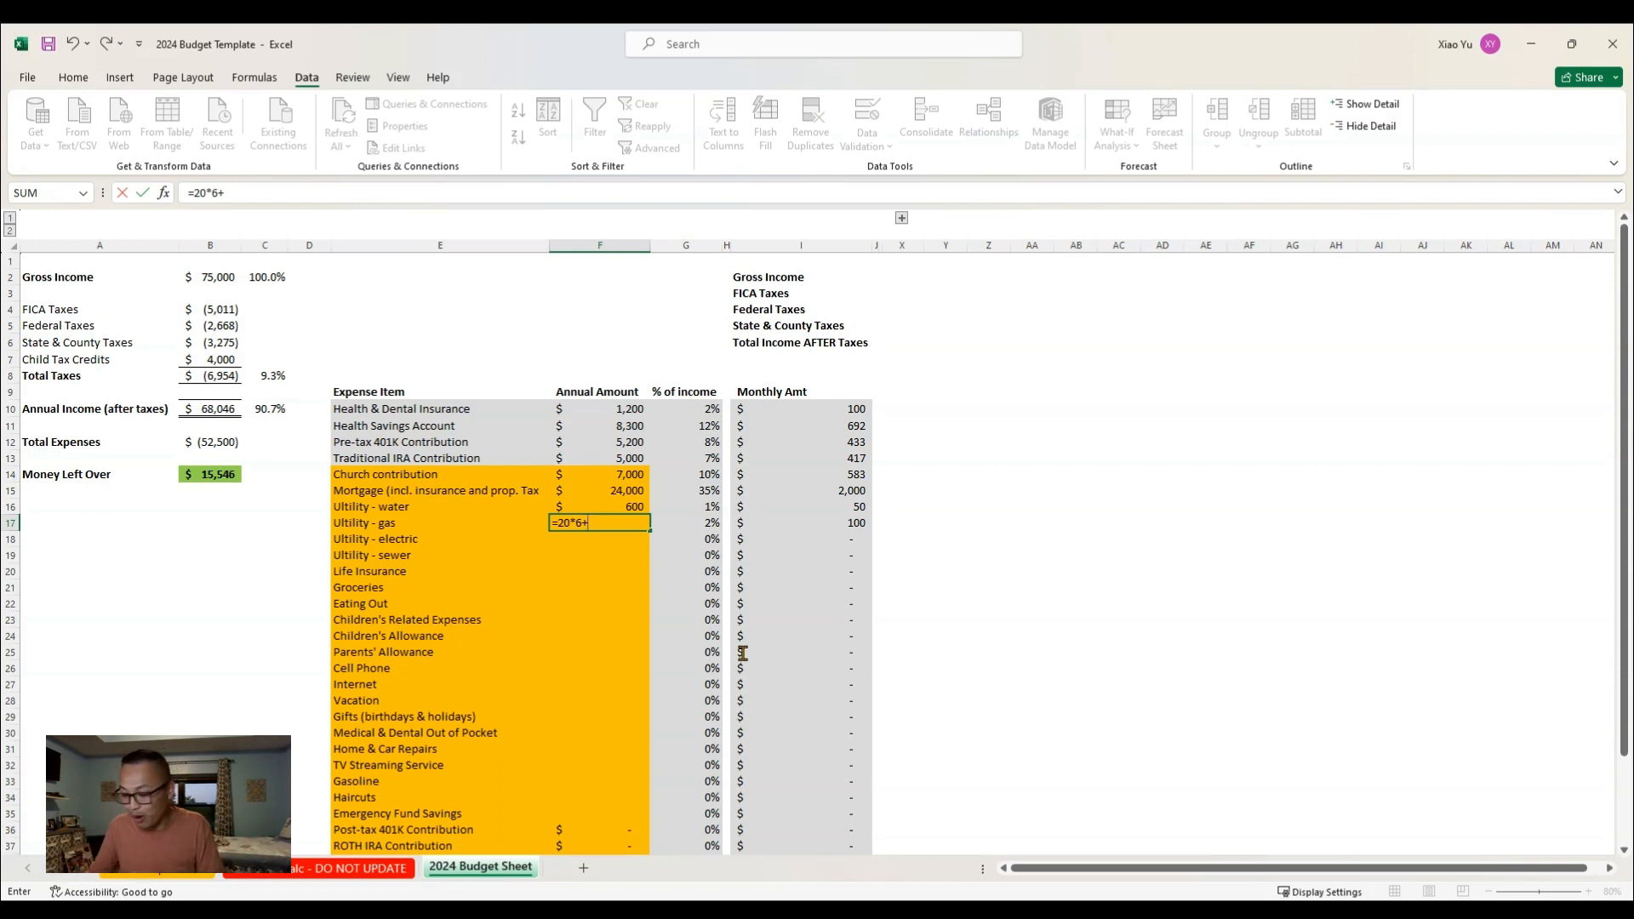
text(100)
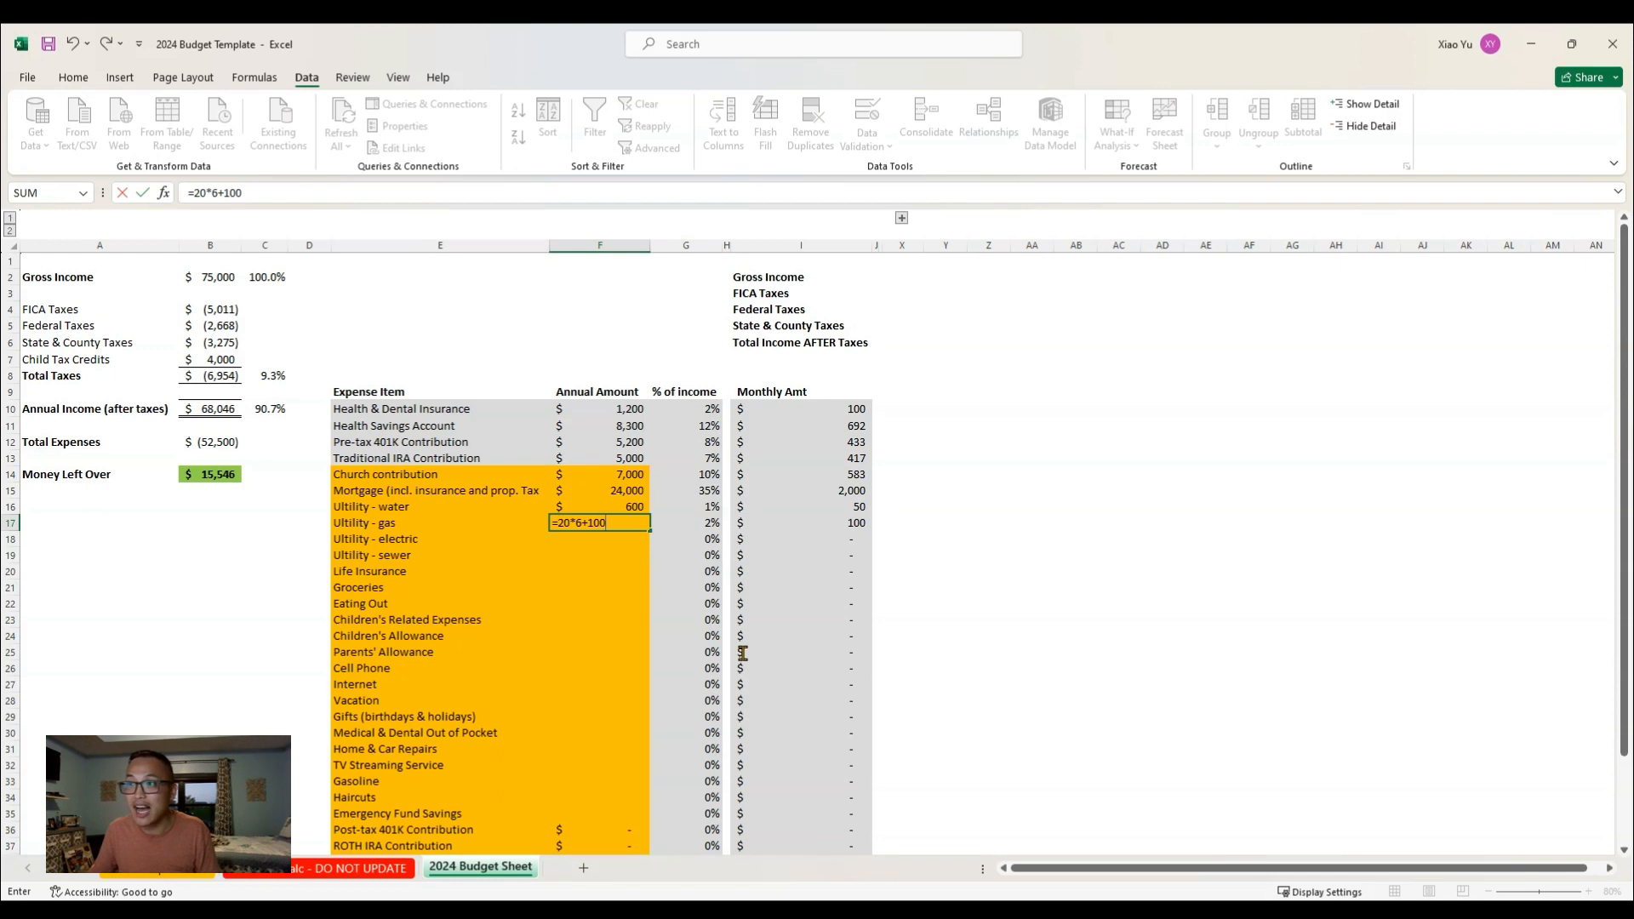
text(*6)
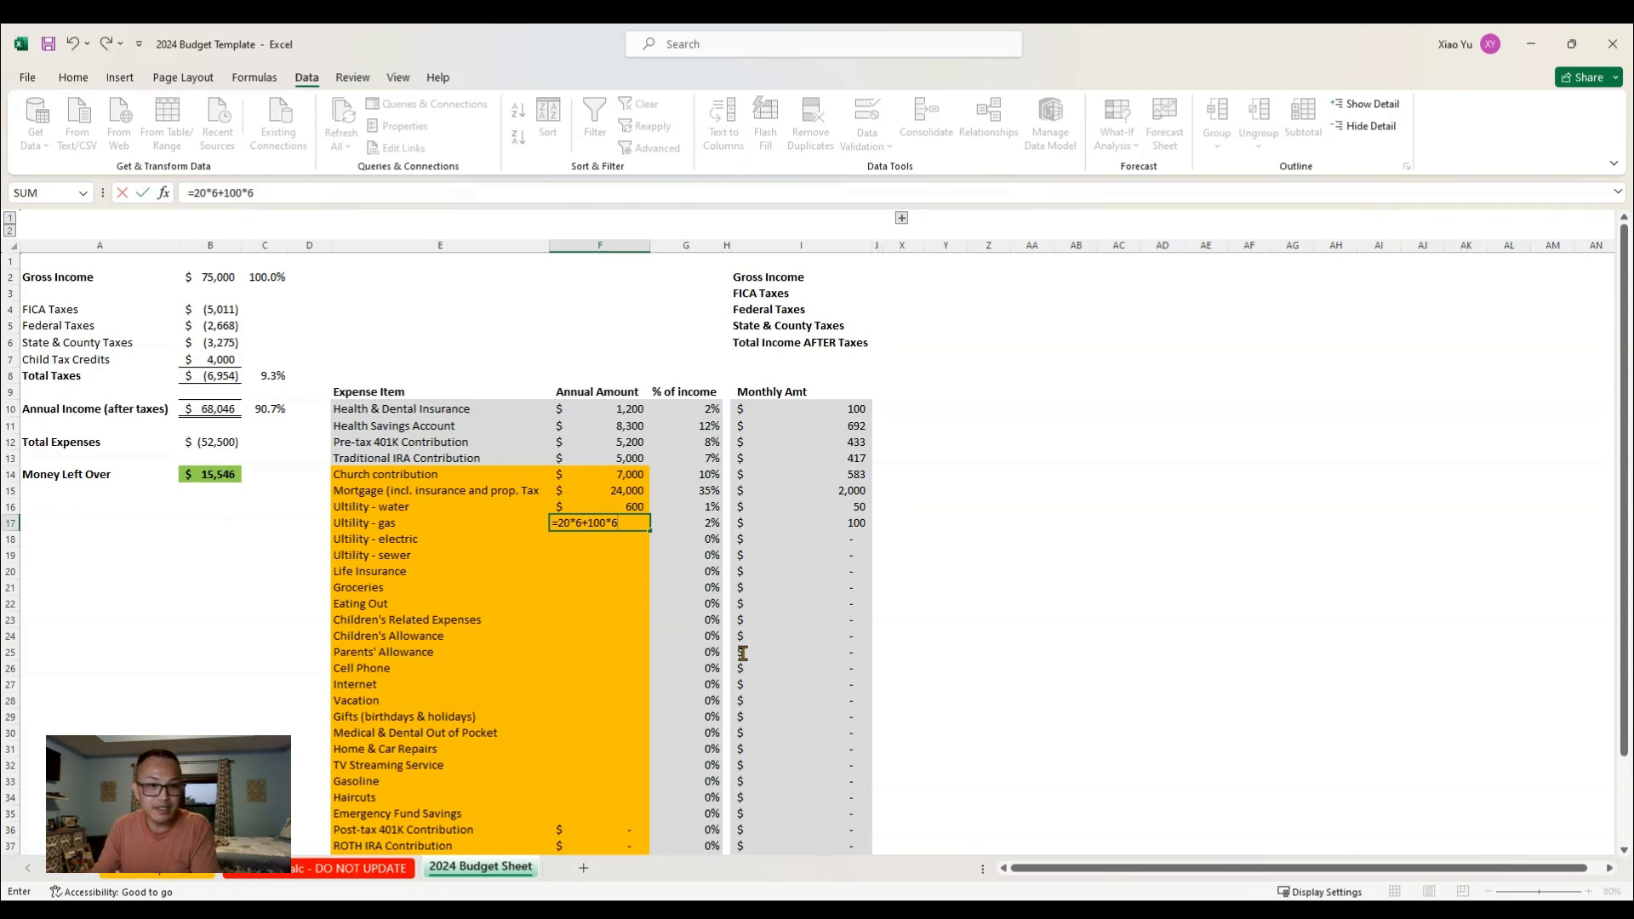
key(Return)
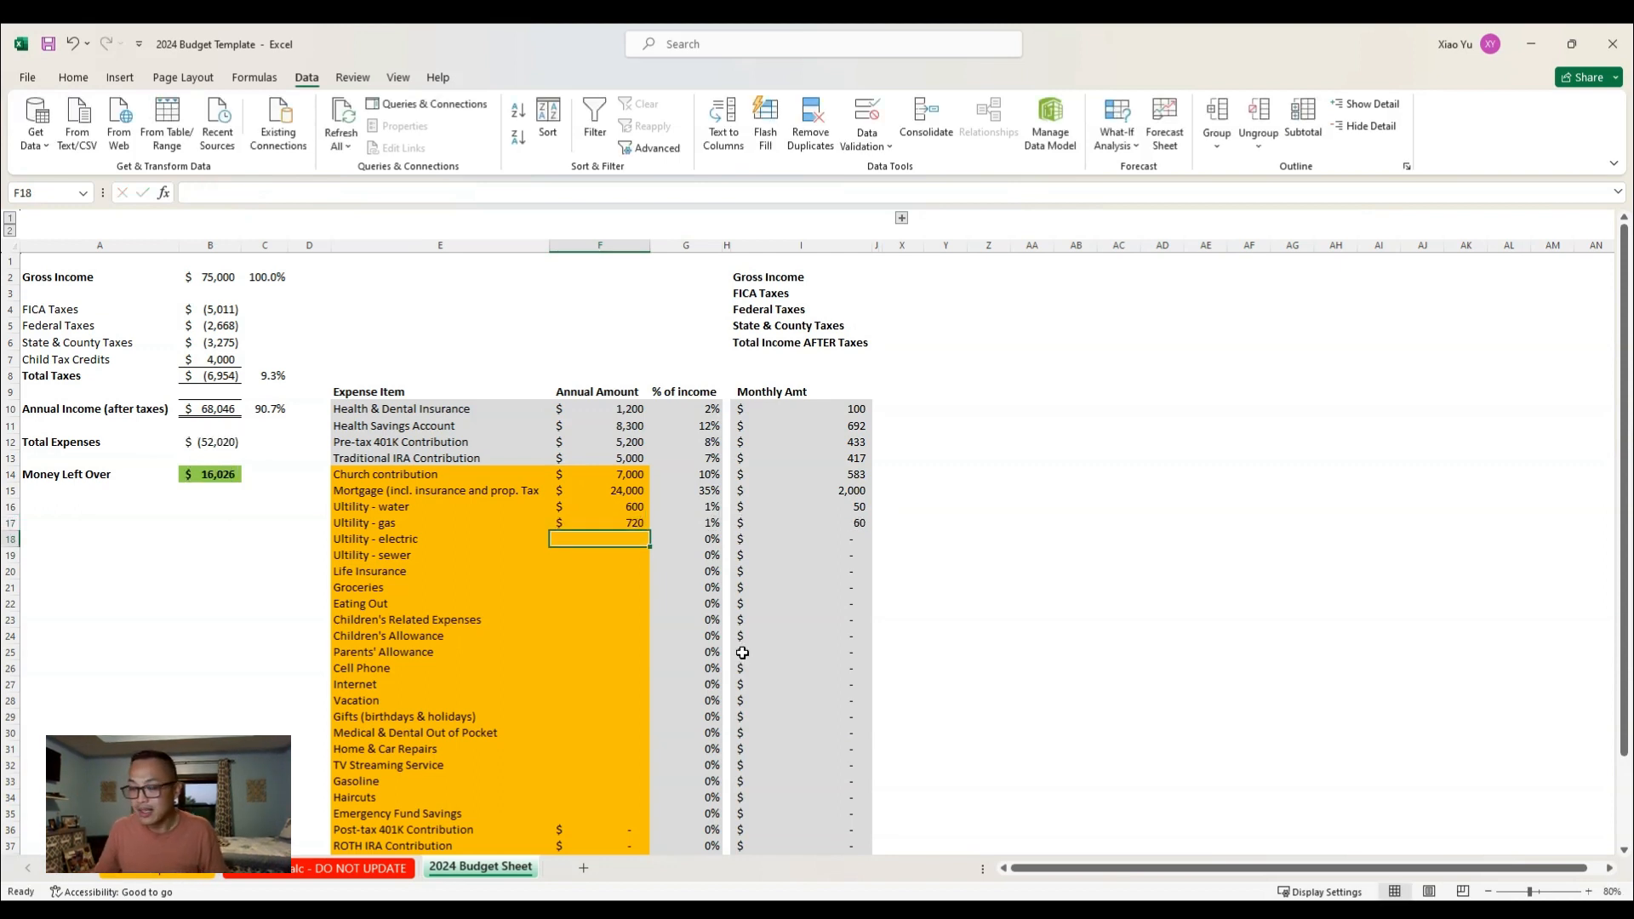
Enter the annual amounts =150*12 for the electric utility in F18 and =30*12 for the sewer utility in F19
text(=)
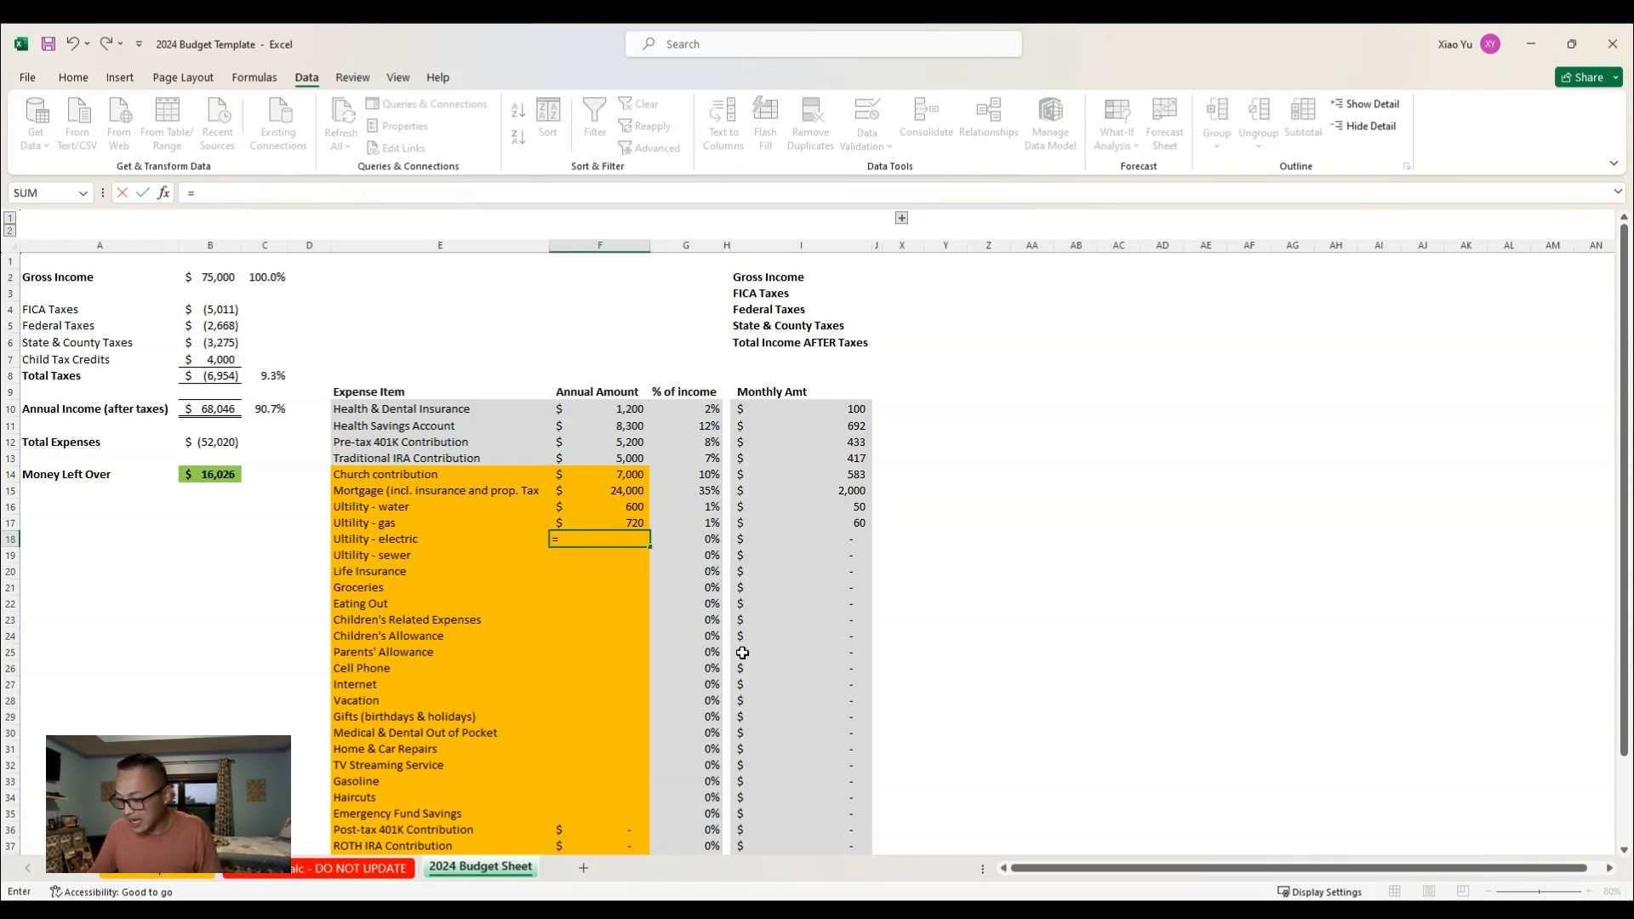
text(150*12)
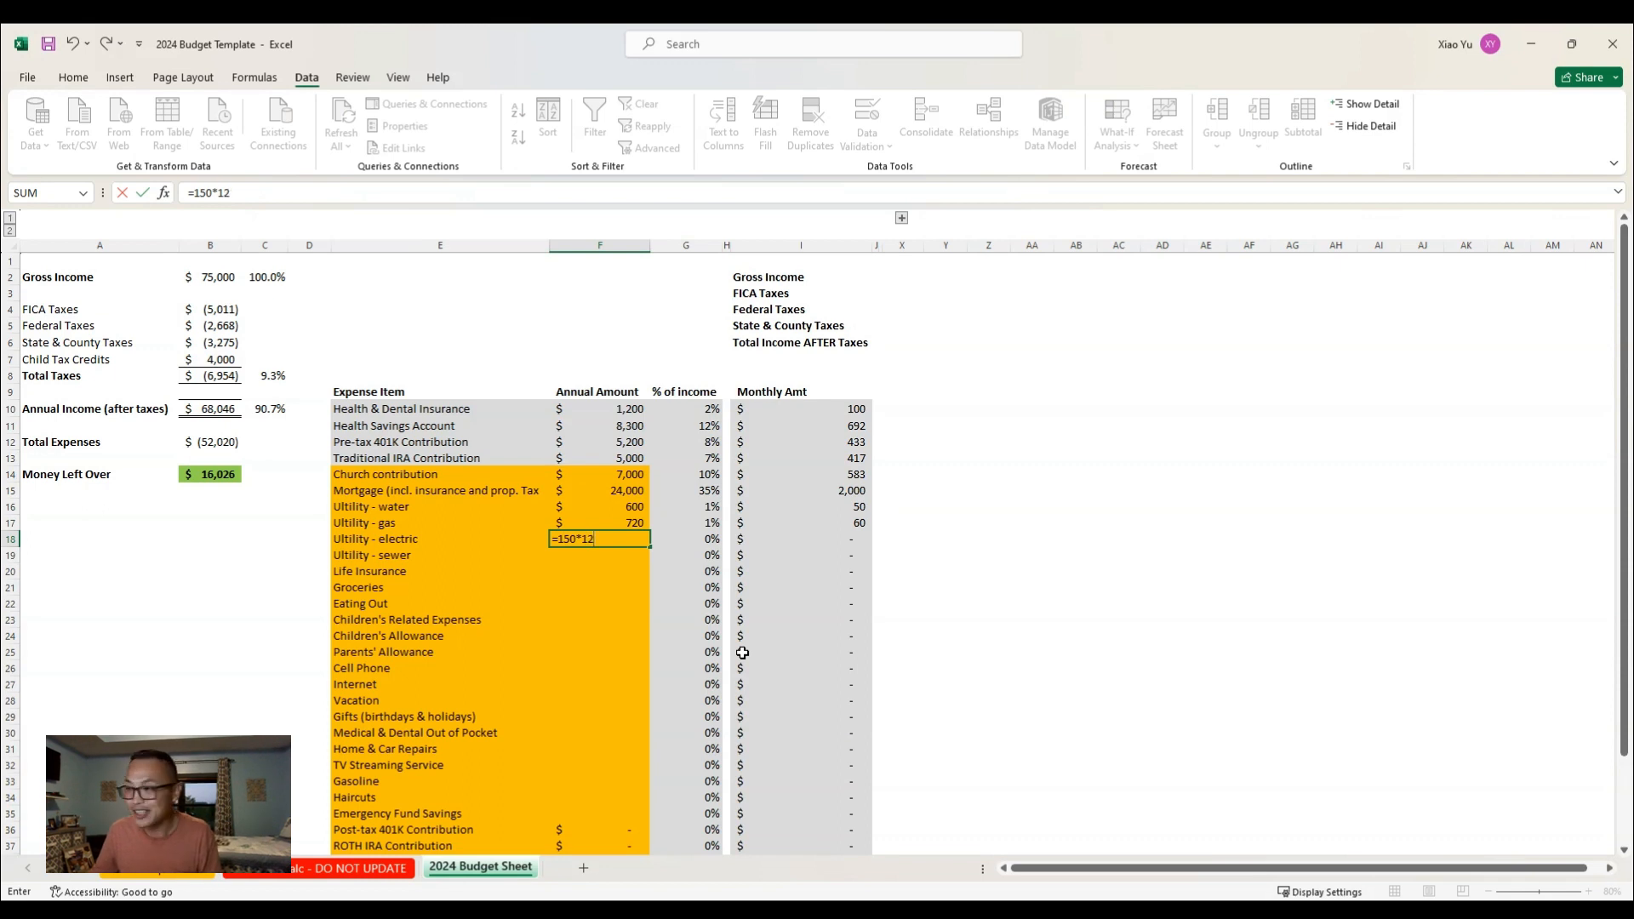
key(Return)
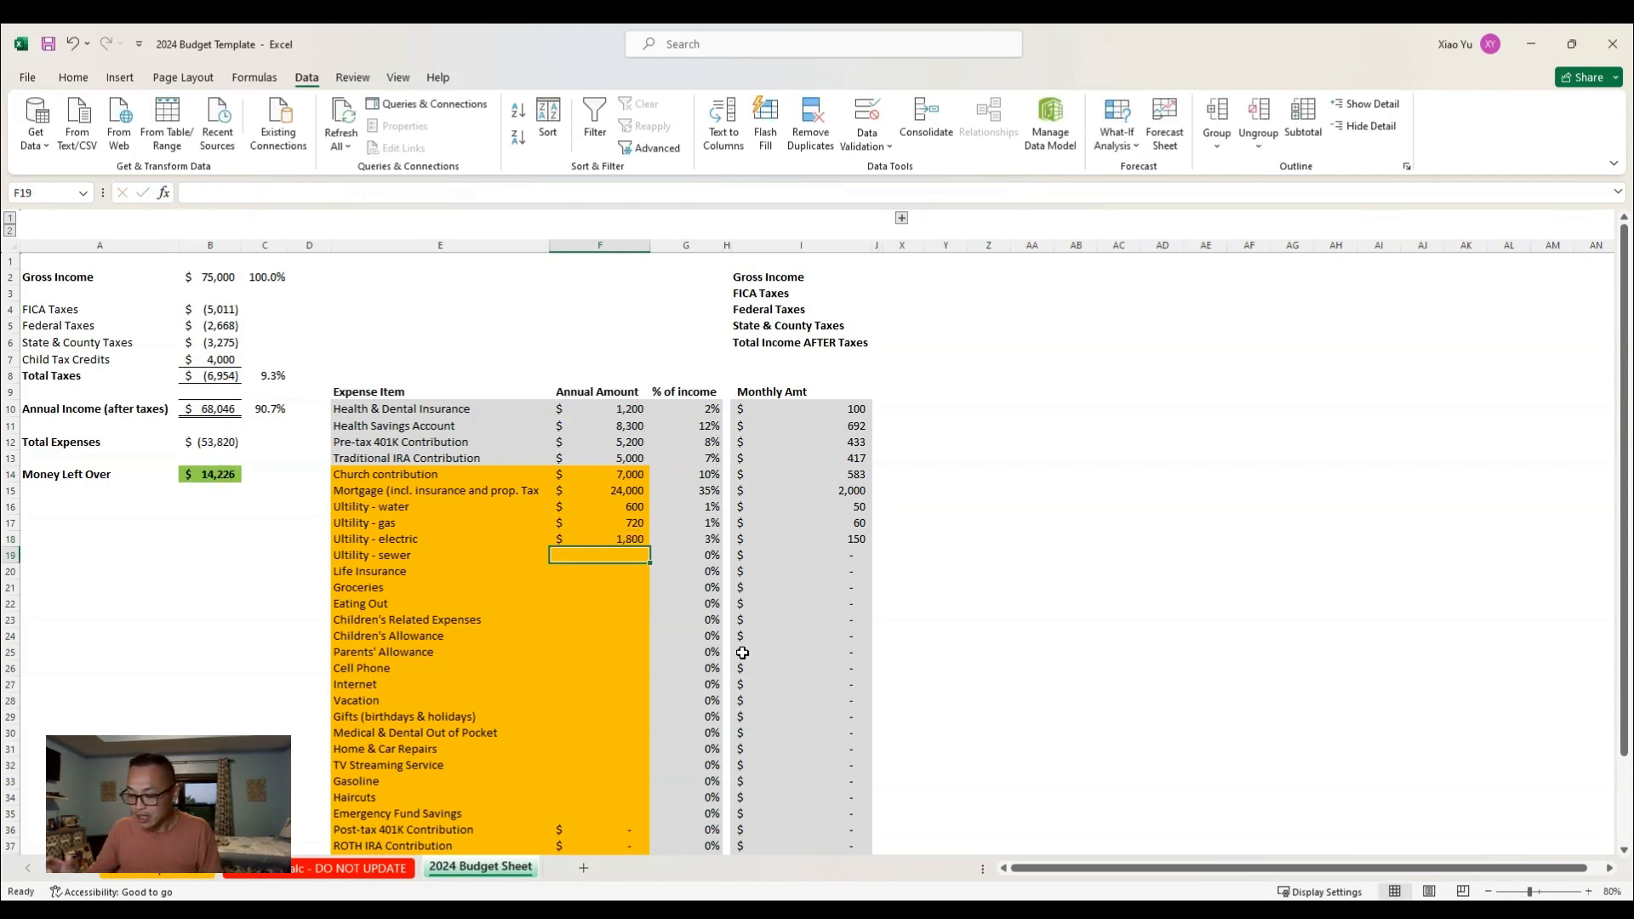
text(=)
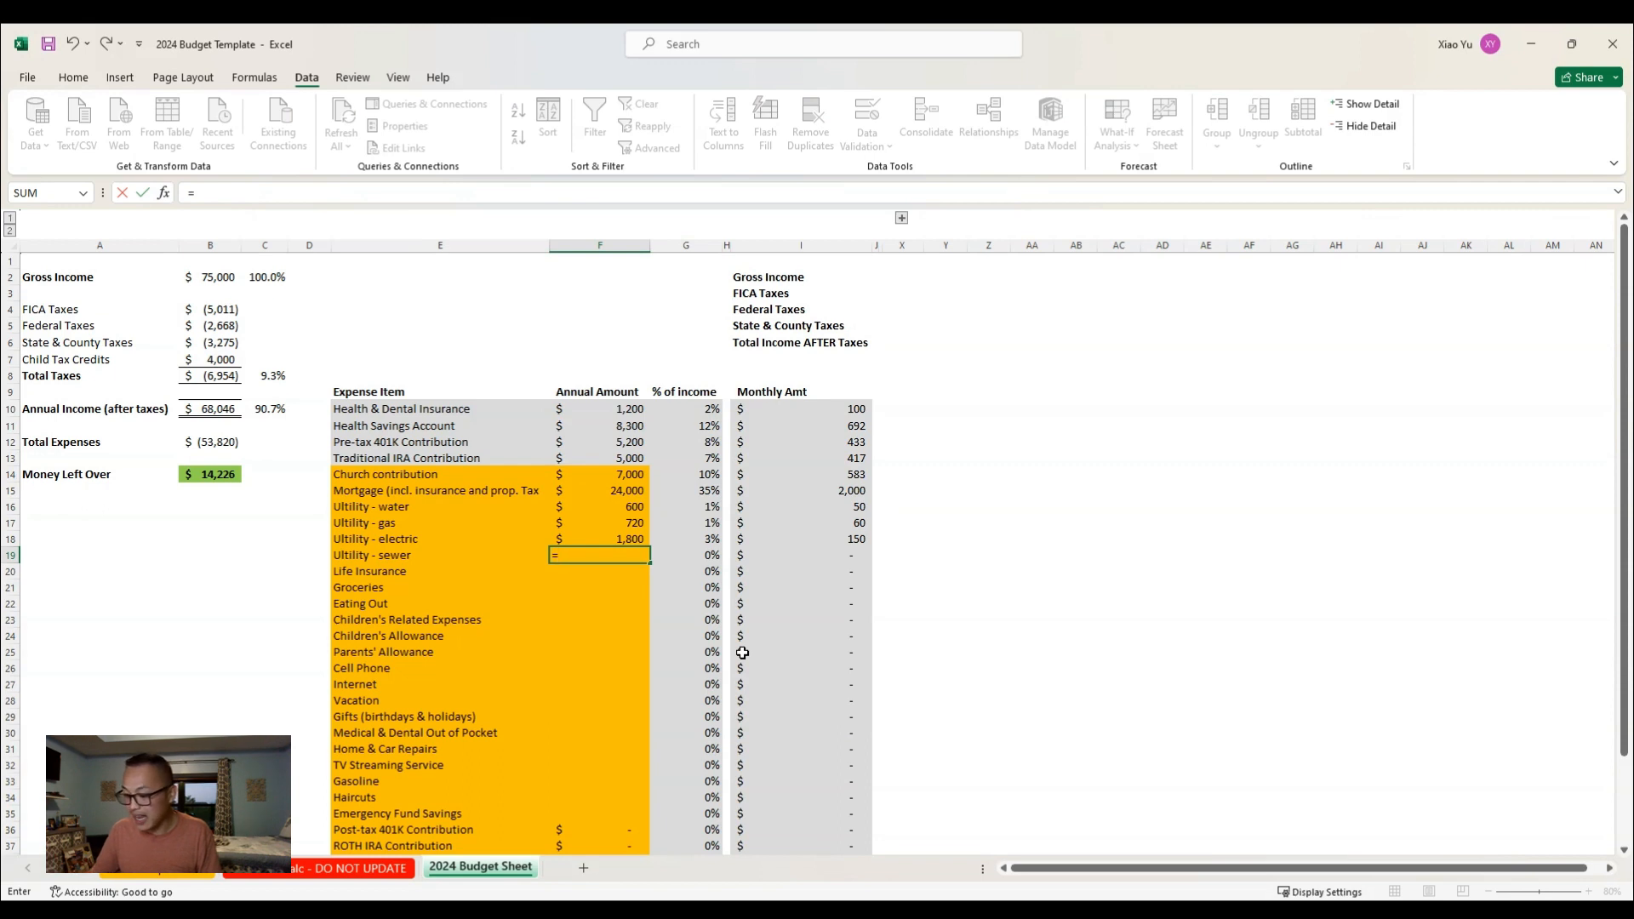
text(30*/12)
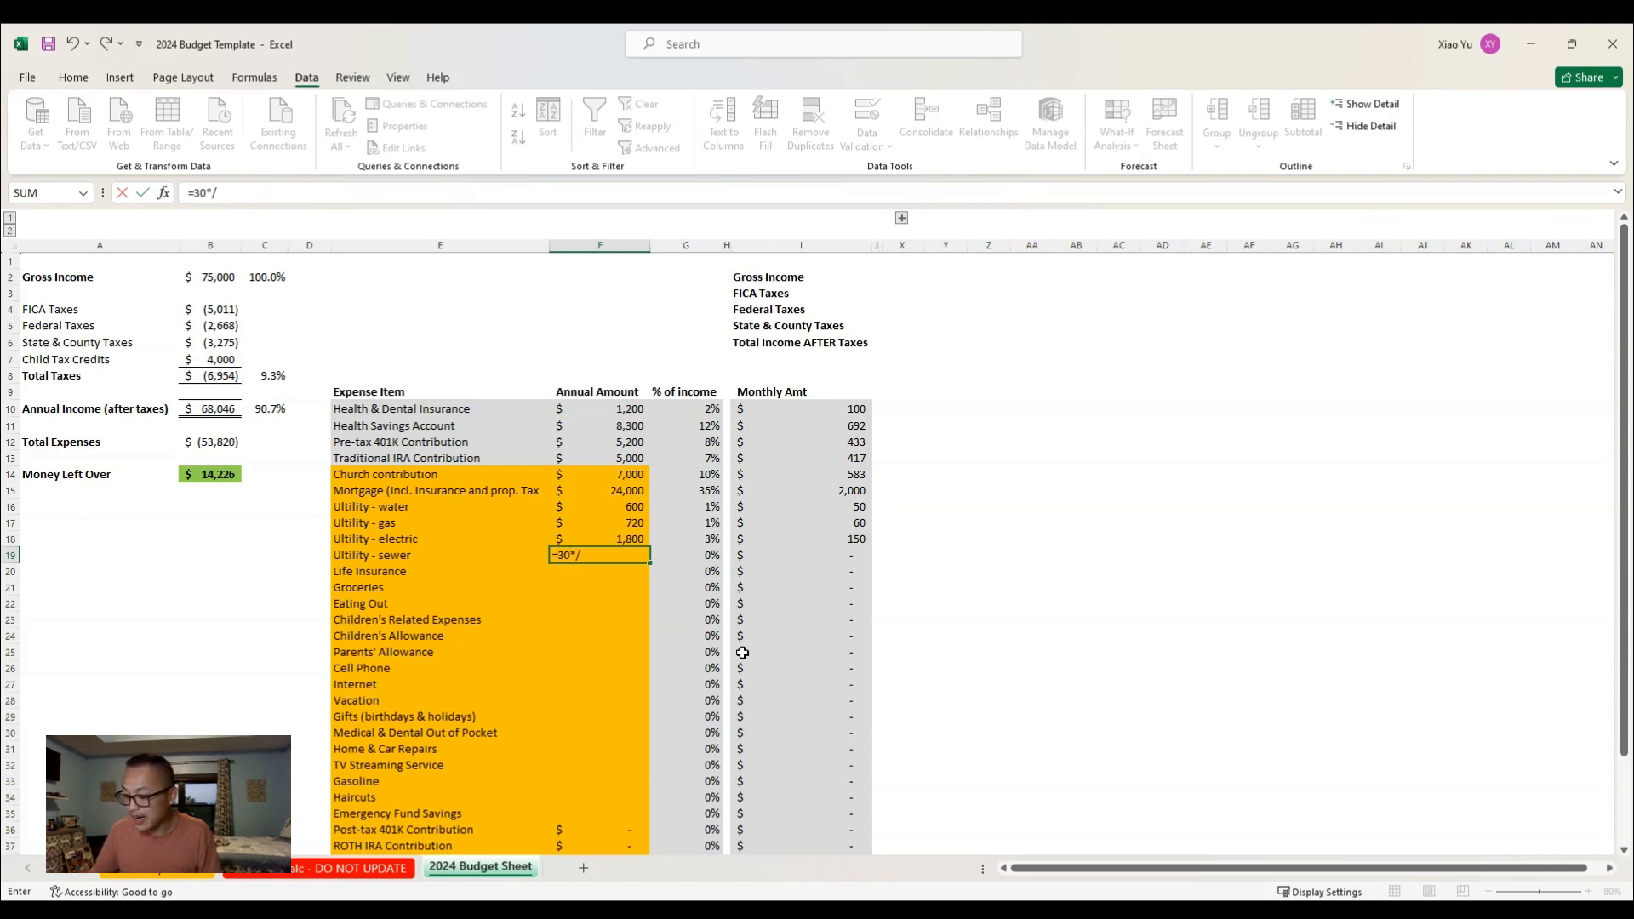
key(BackSpace)
key(BackSpace)
key(BackSpace)
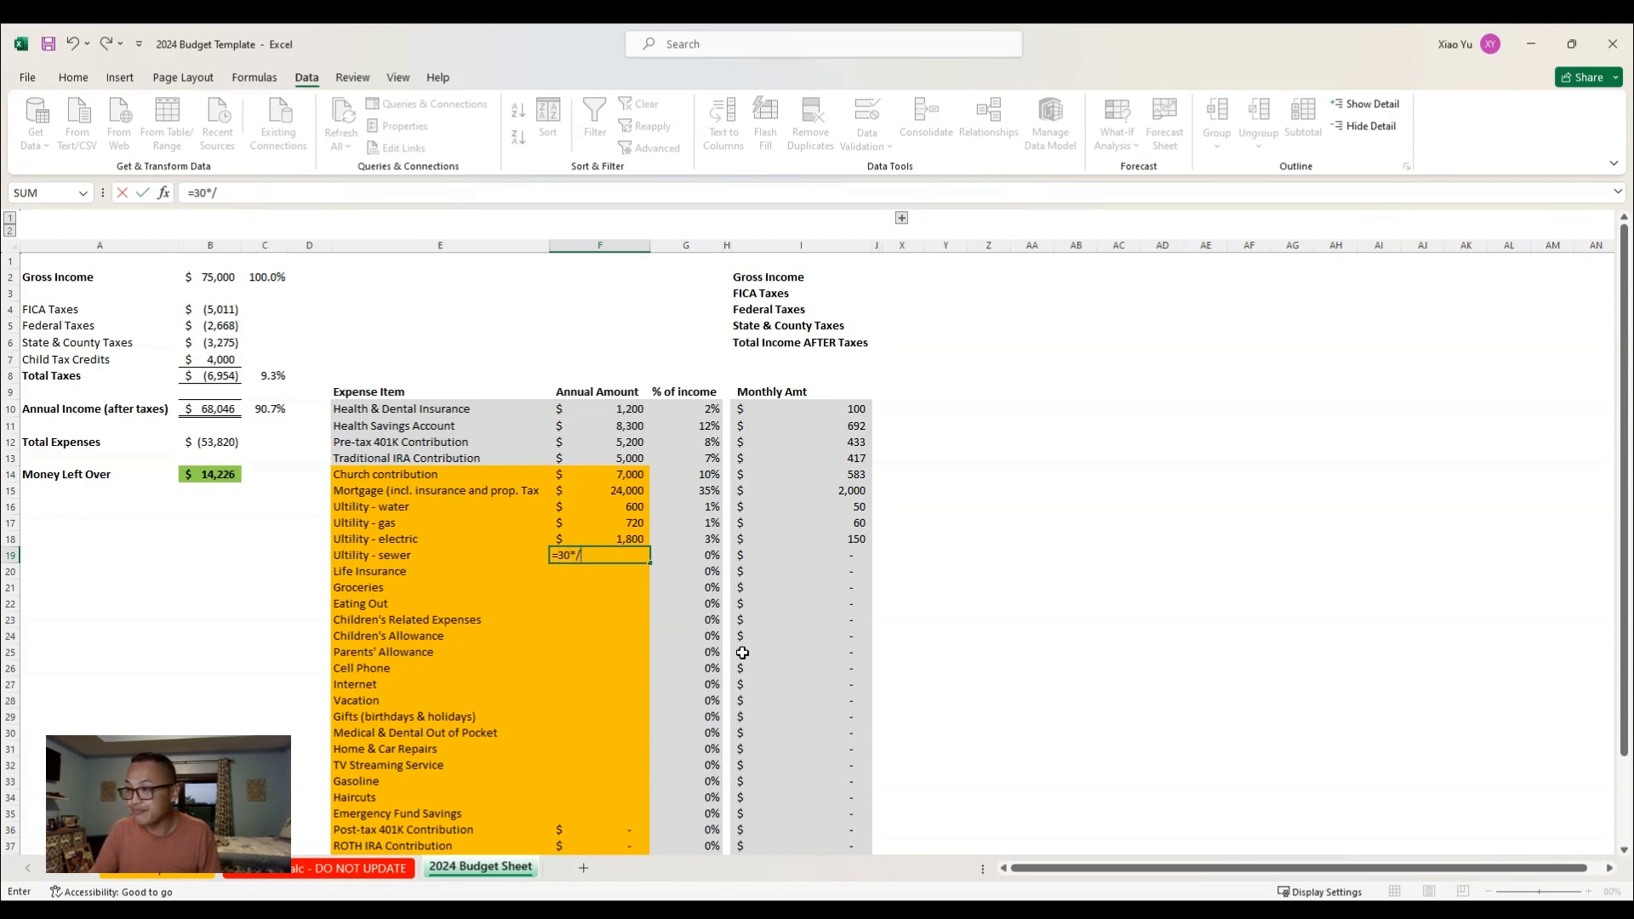
text(12)
key(Return)
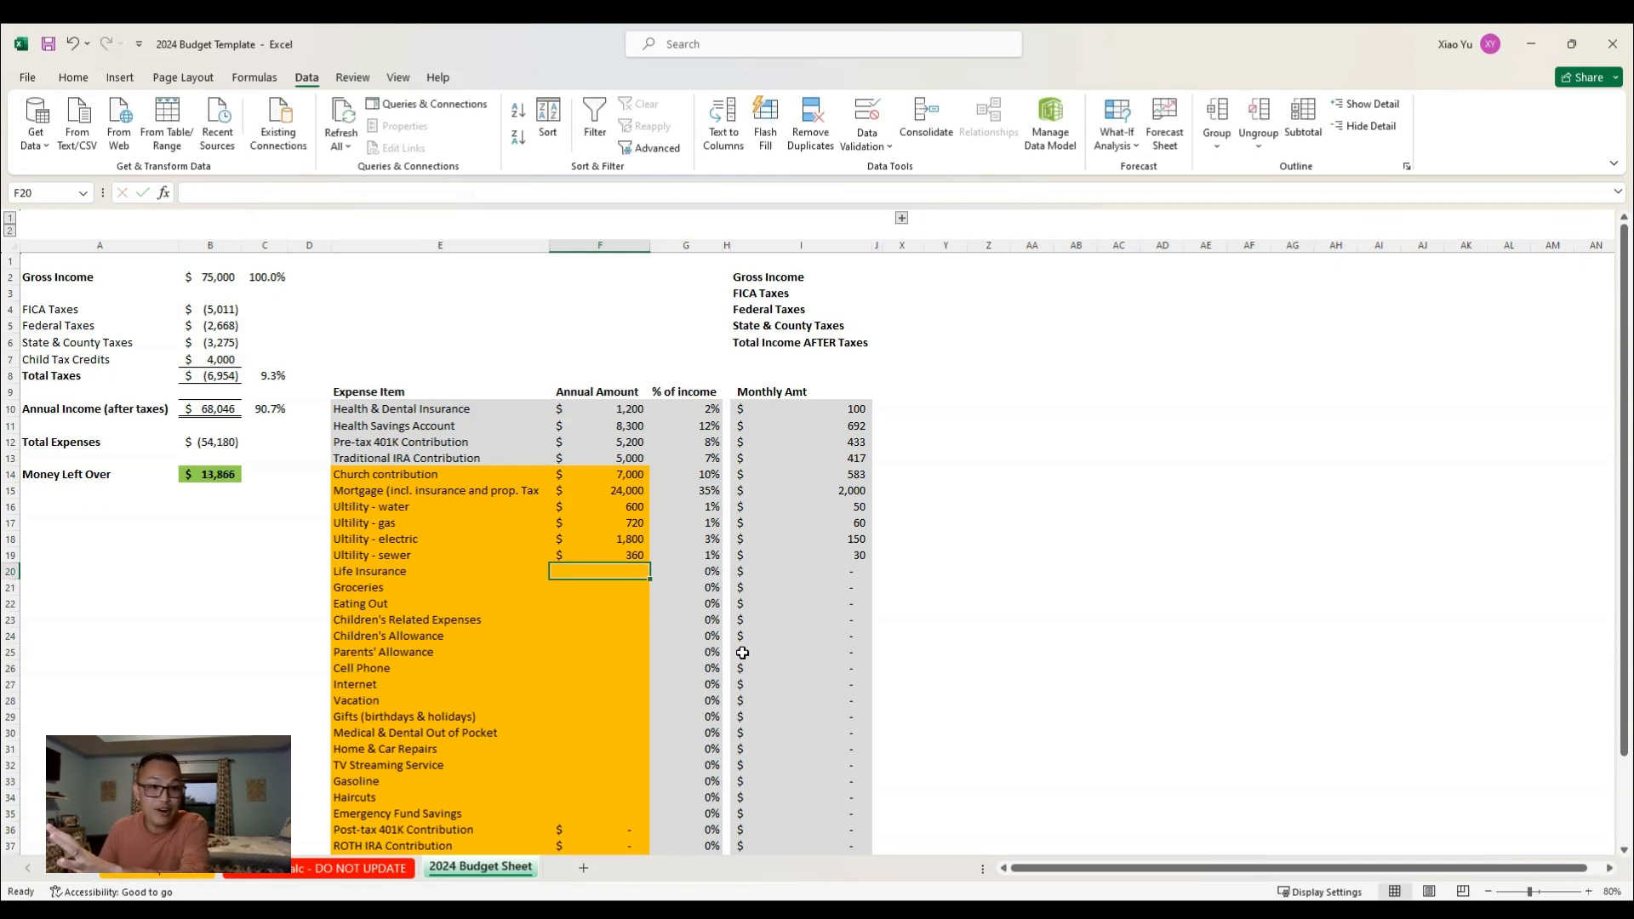
Enter the annual amounts =400 for life insurance in F20 and =150*52 for groceries in F21
text(=)
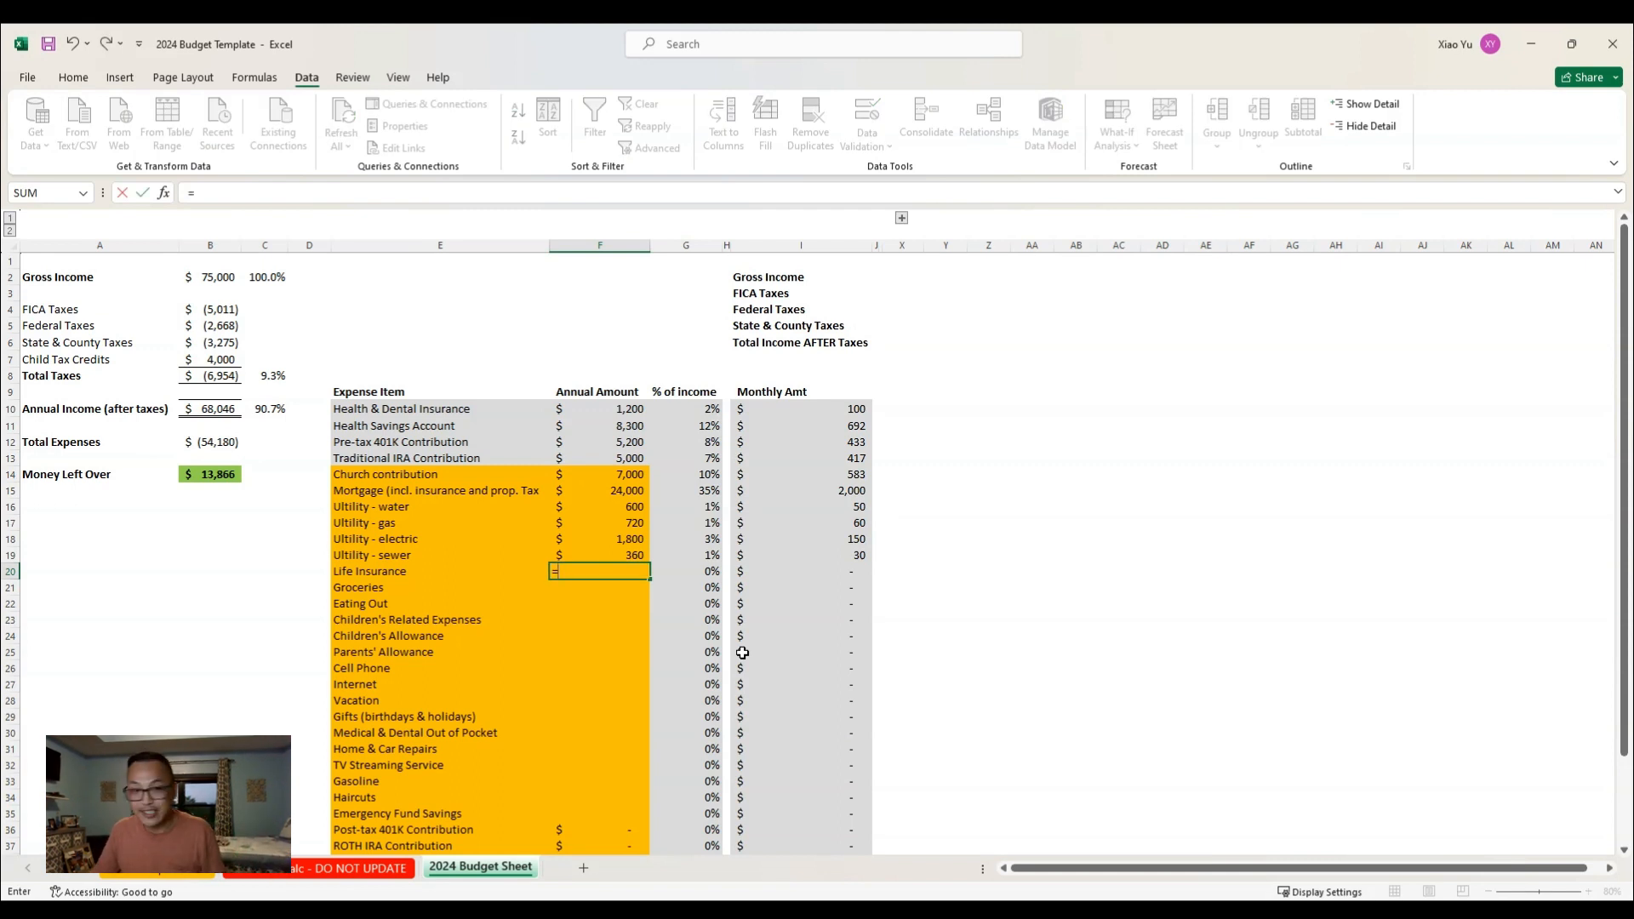
text(400)
key(Return)
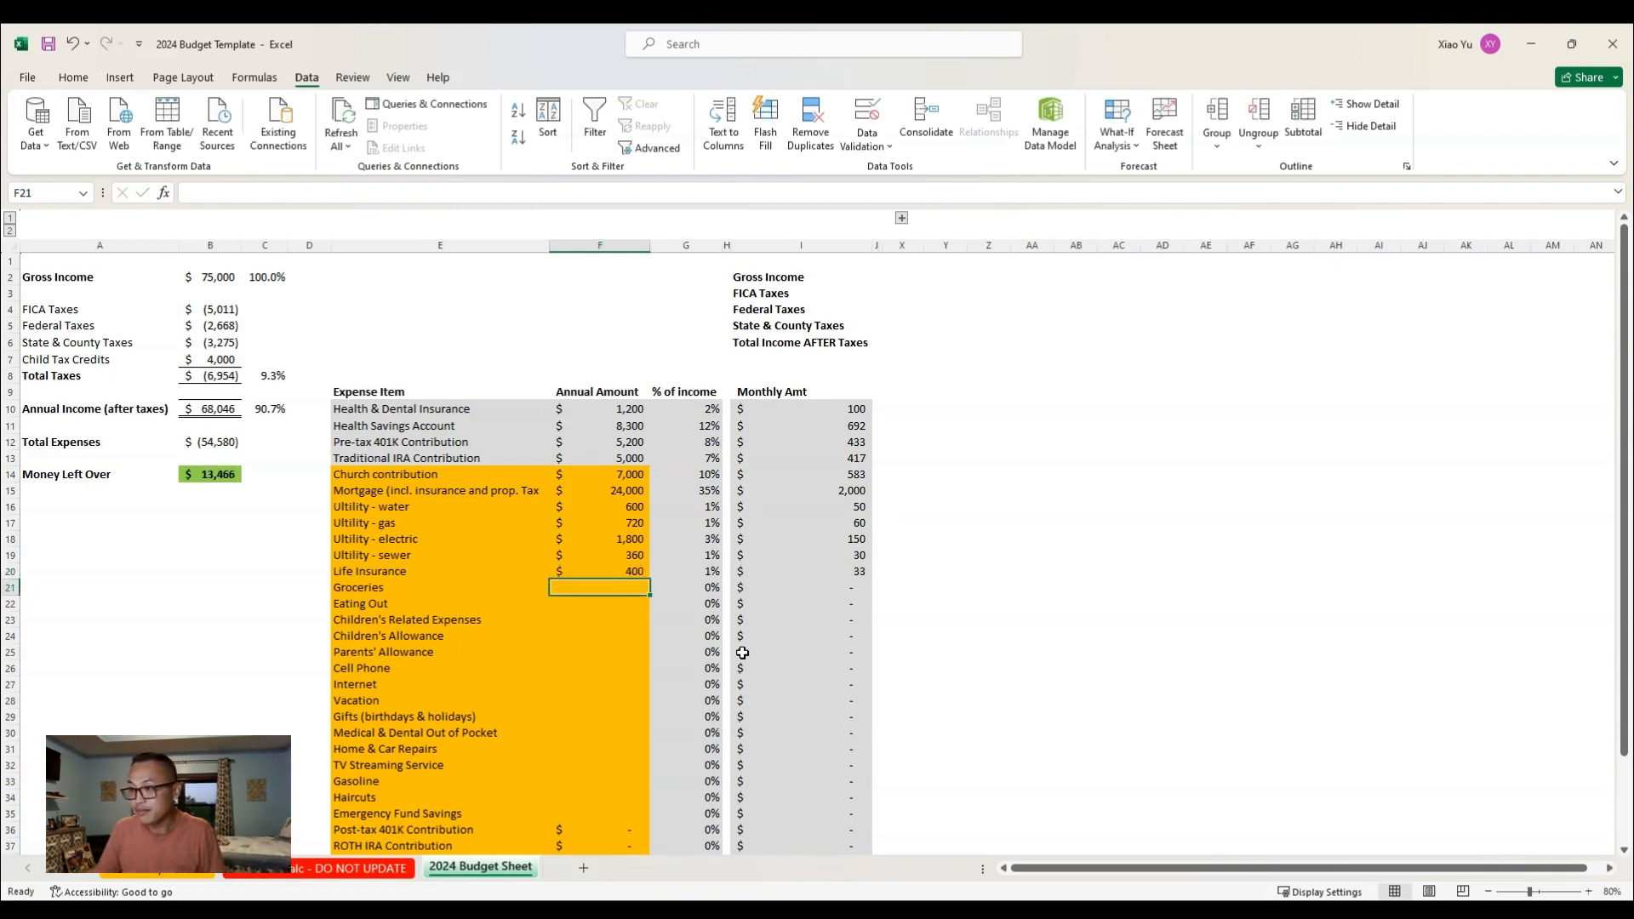
text(=)
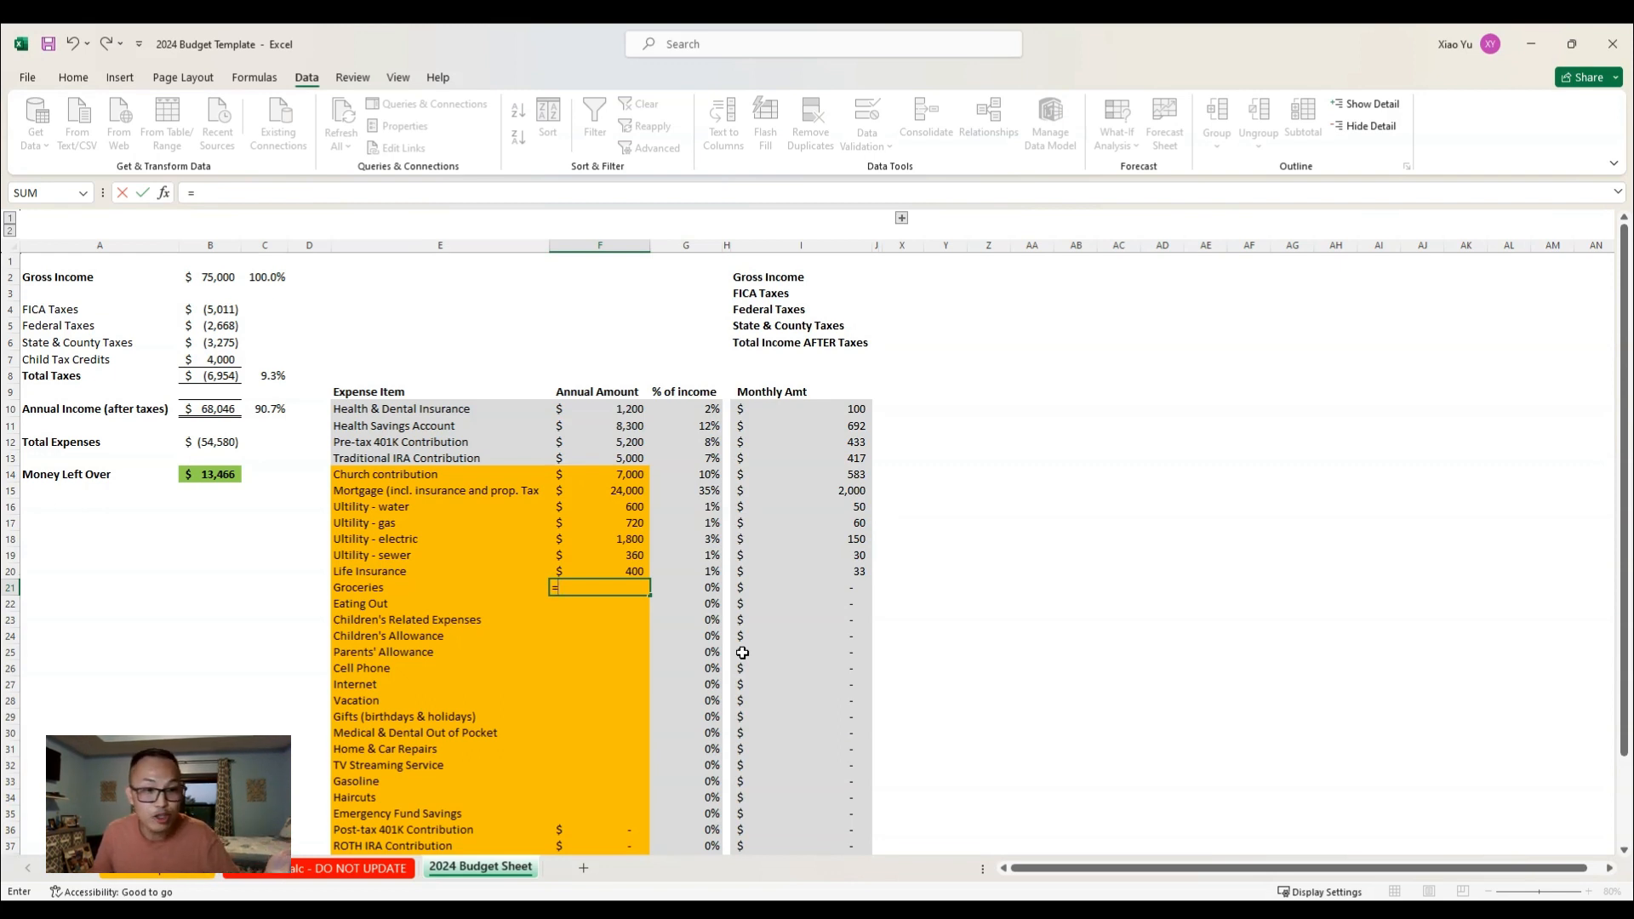
text(150*5)
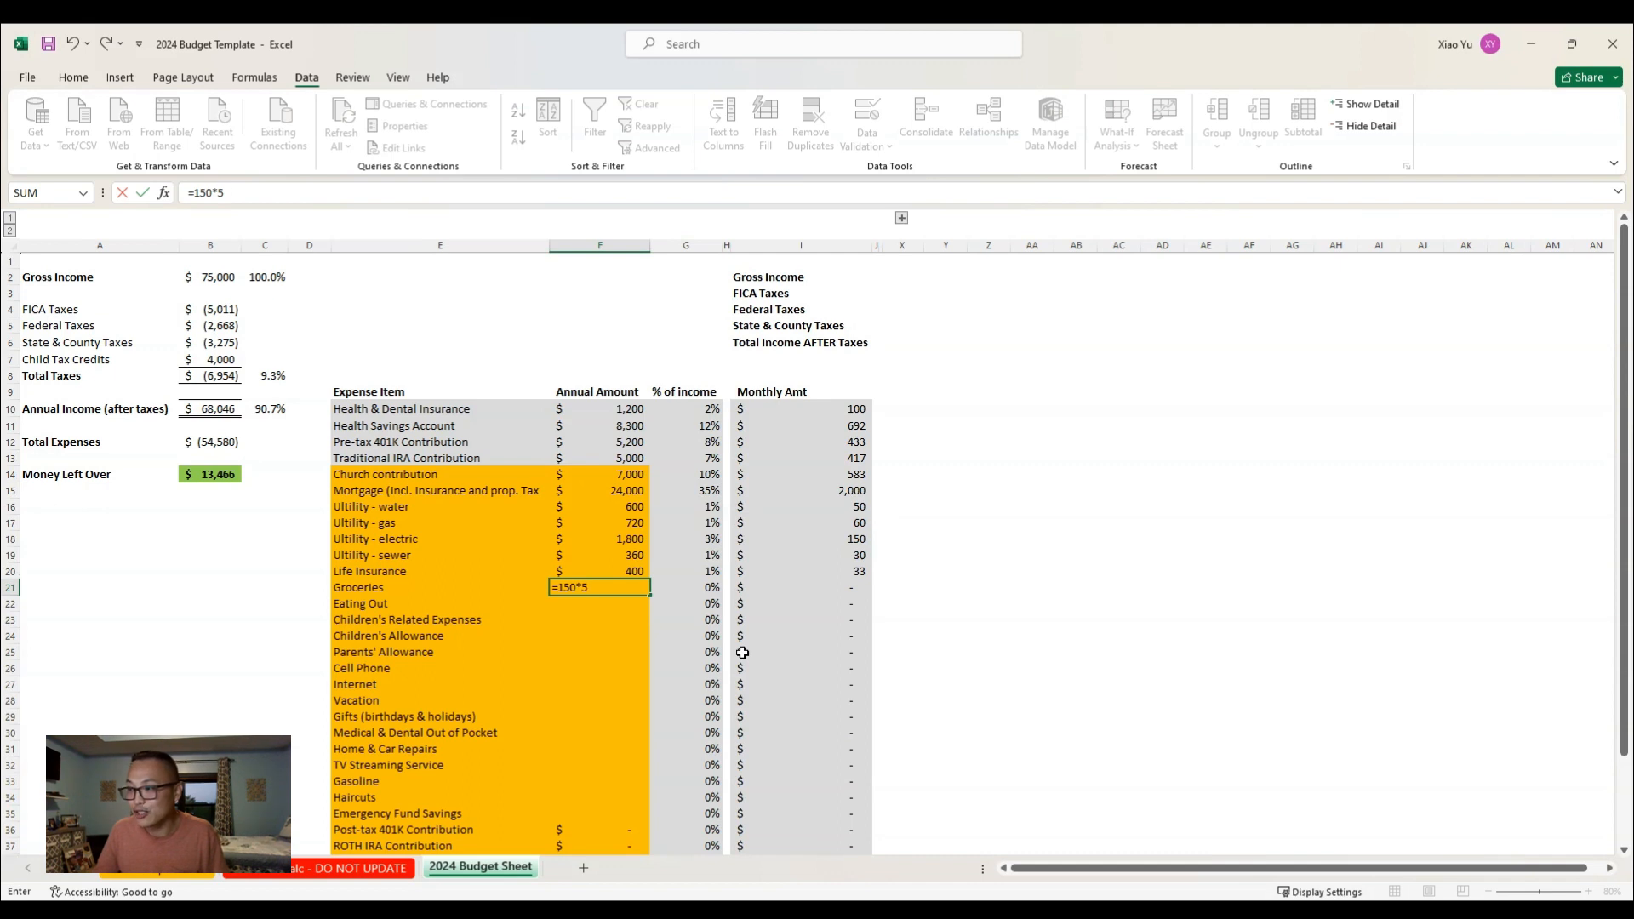
text(2)
key(Return)
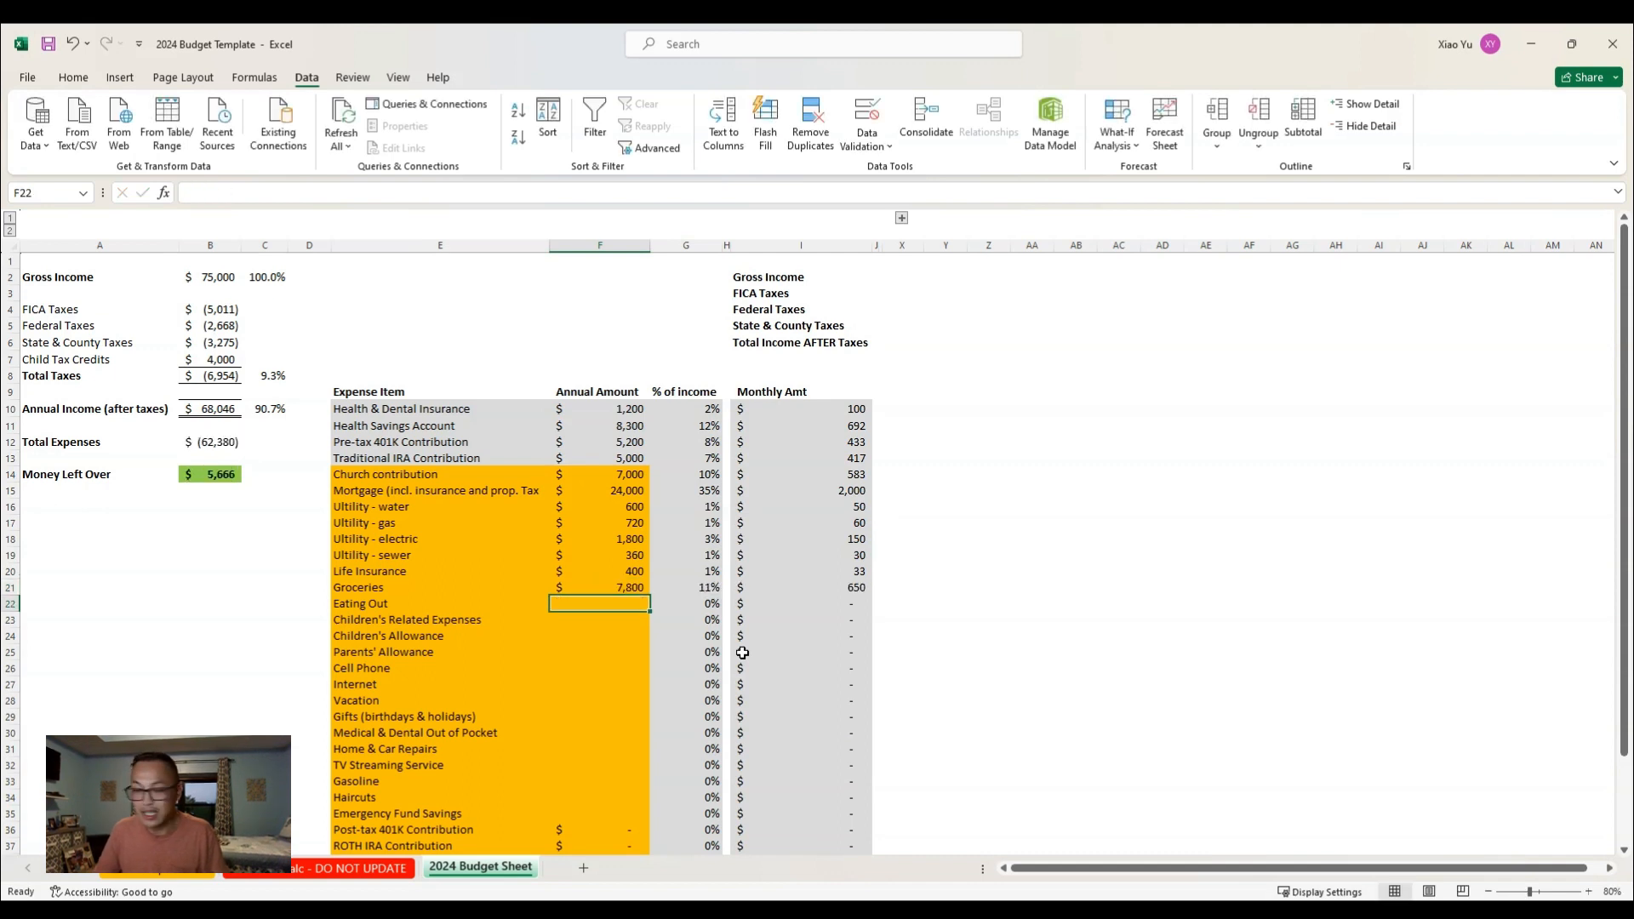
Enter the annual amounts =100*12 for eating out in F22 and =1000 for children's related expenses in F23
text(=1)
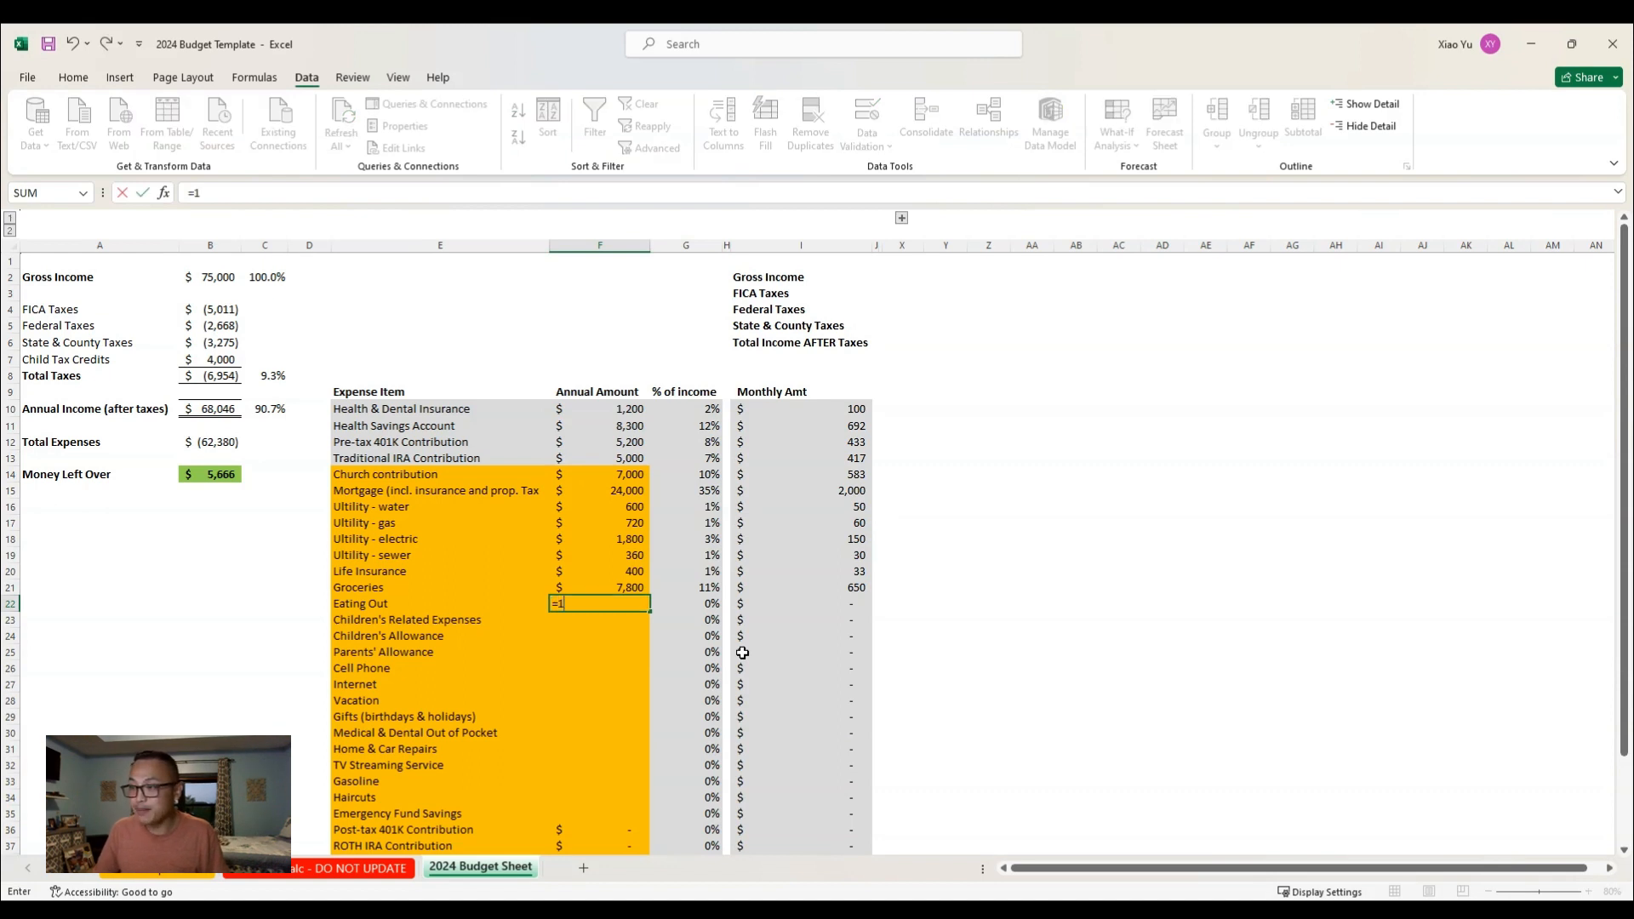
text(00*12)
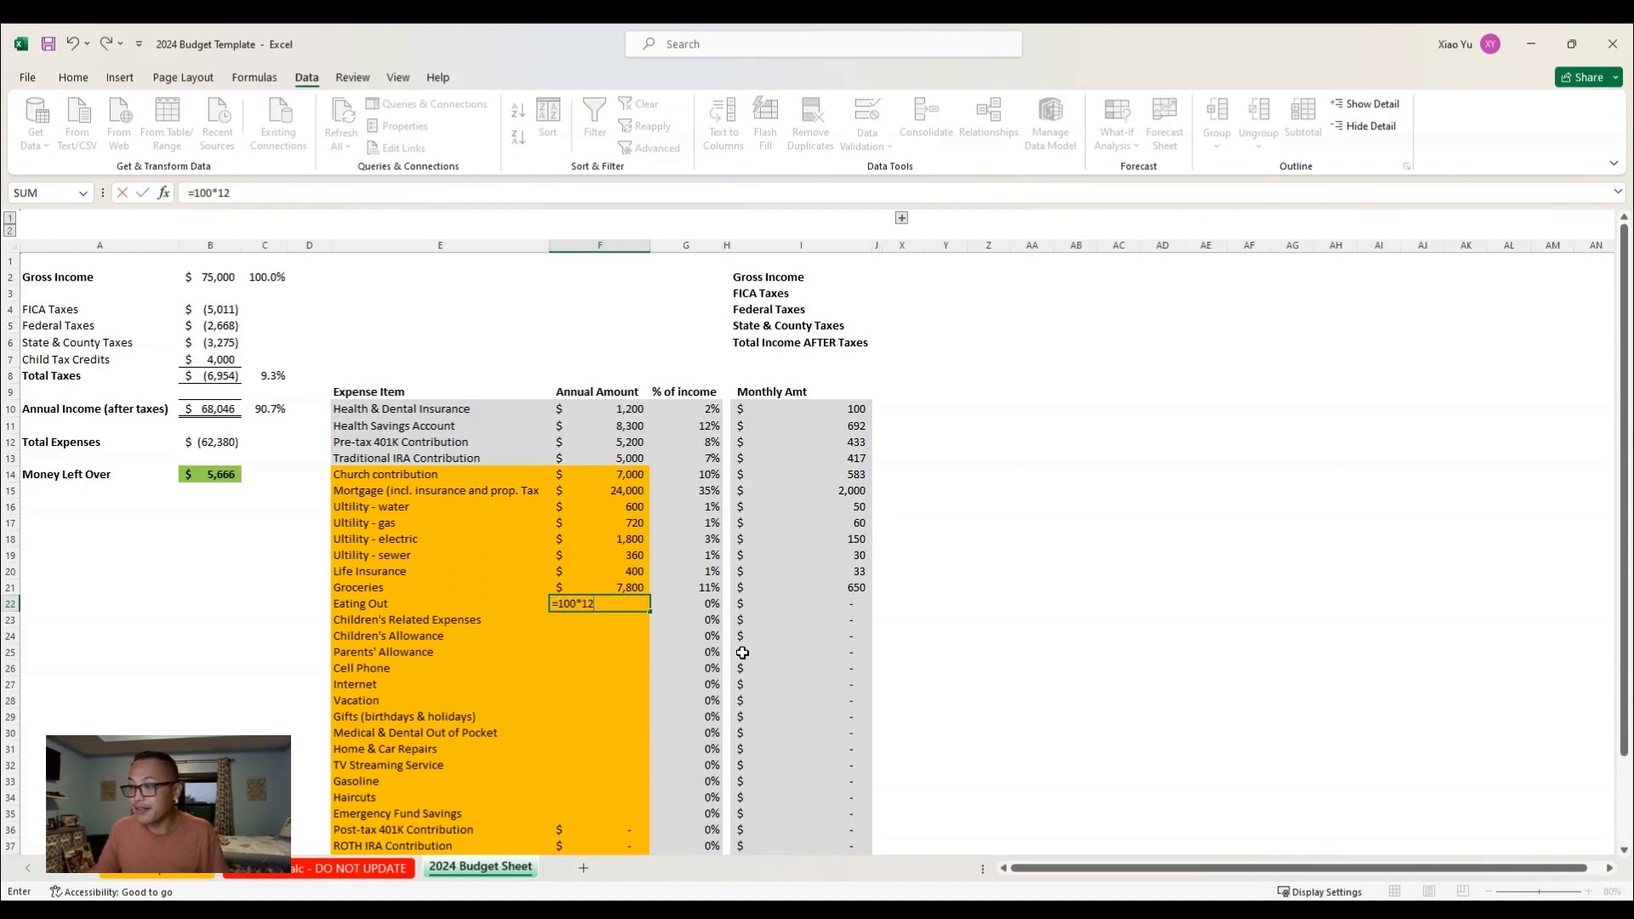
key(Return)
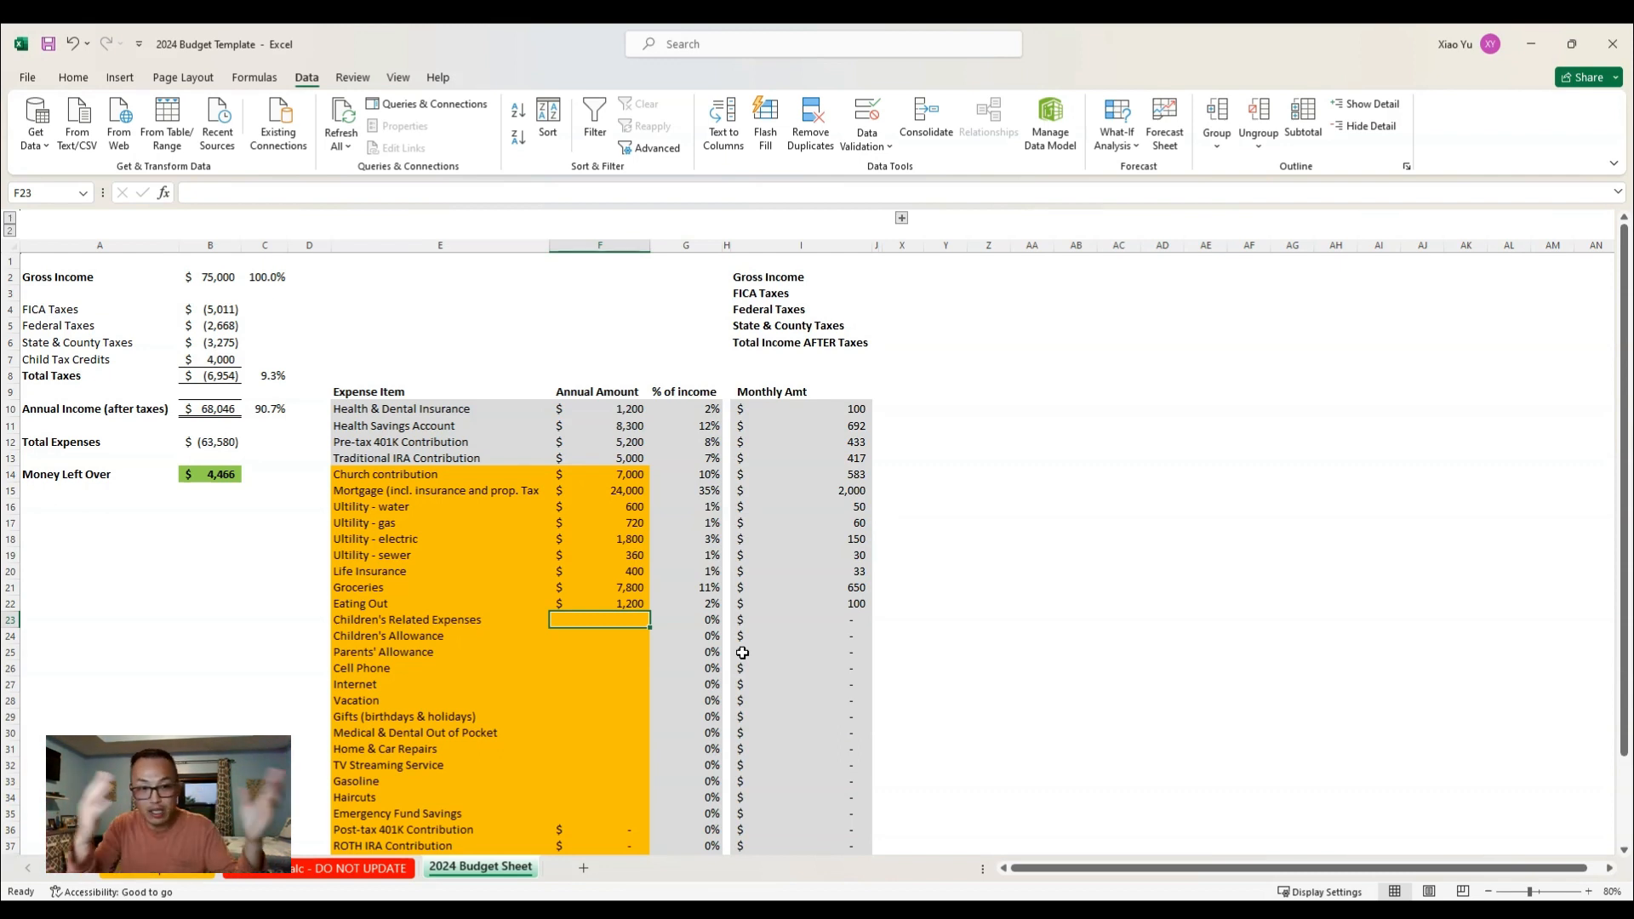
text(=)
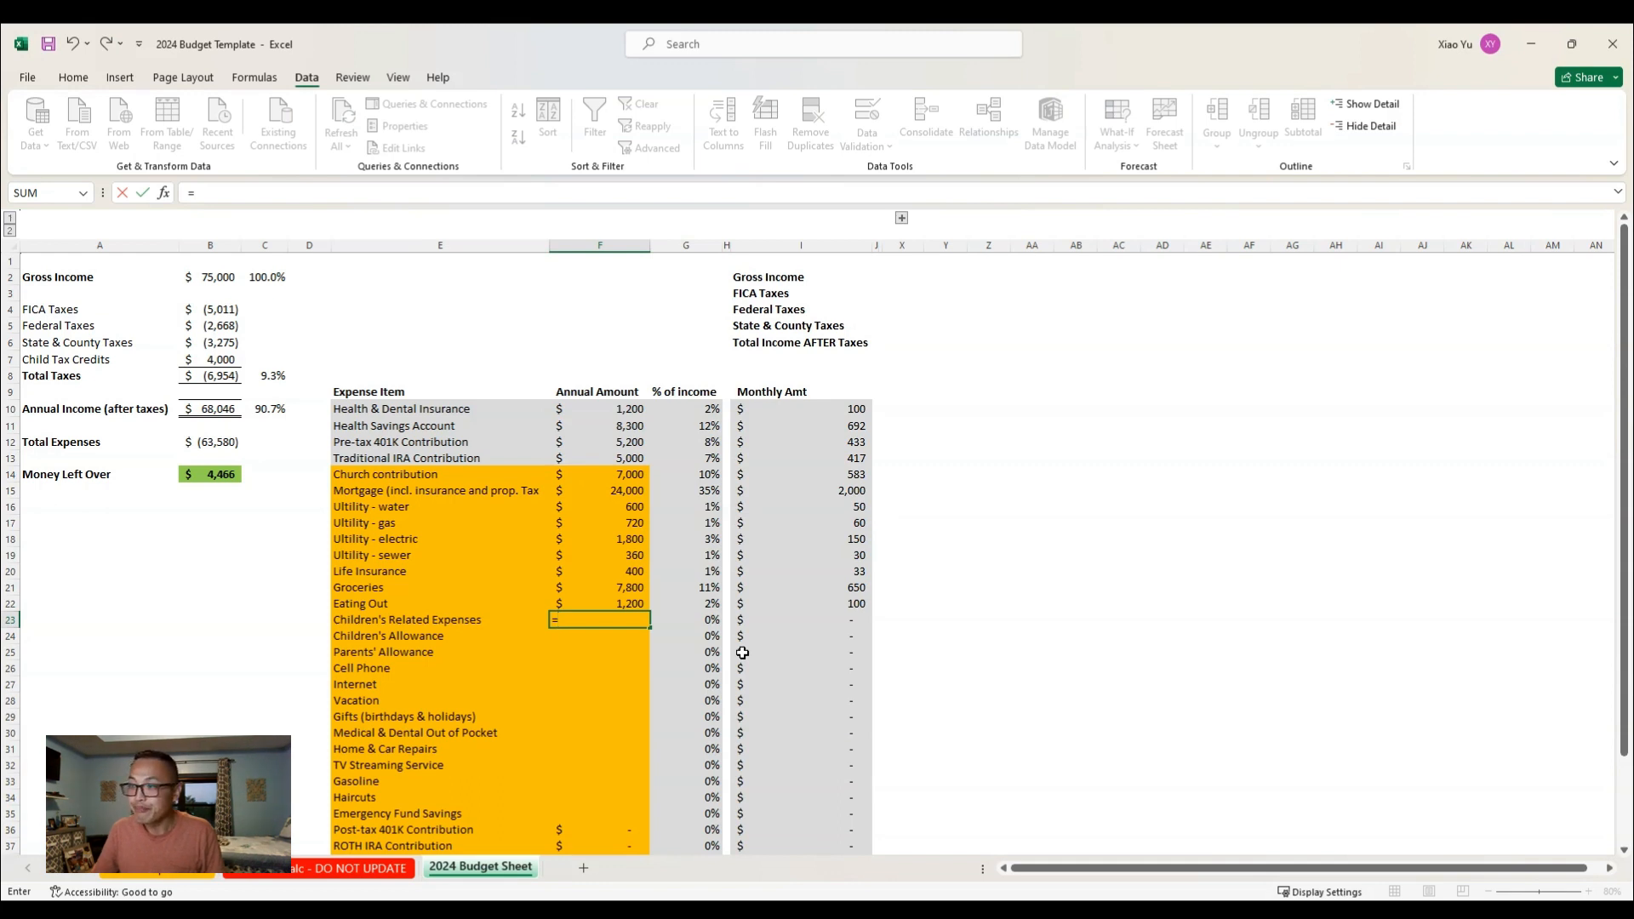
text(1000)
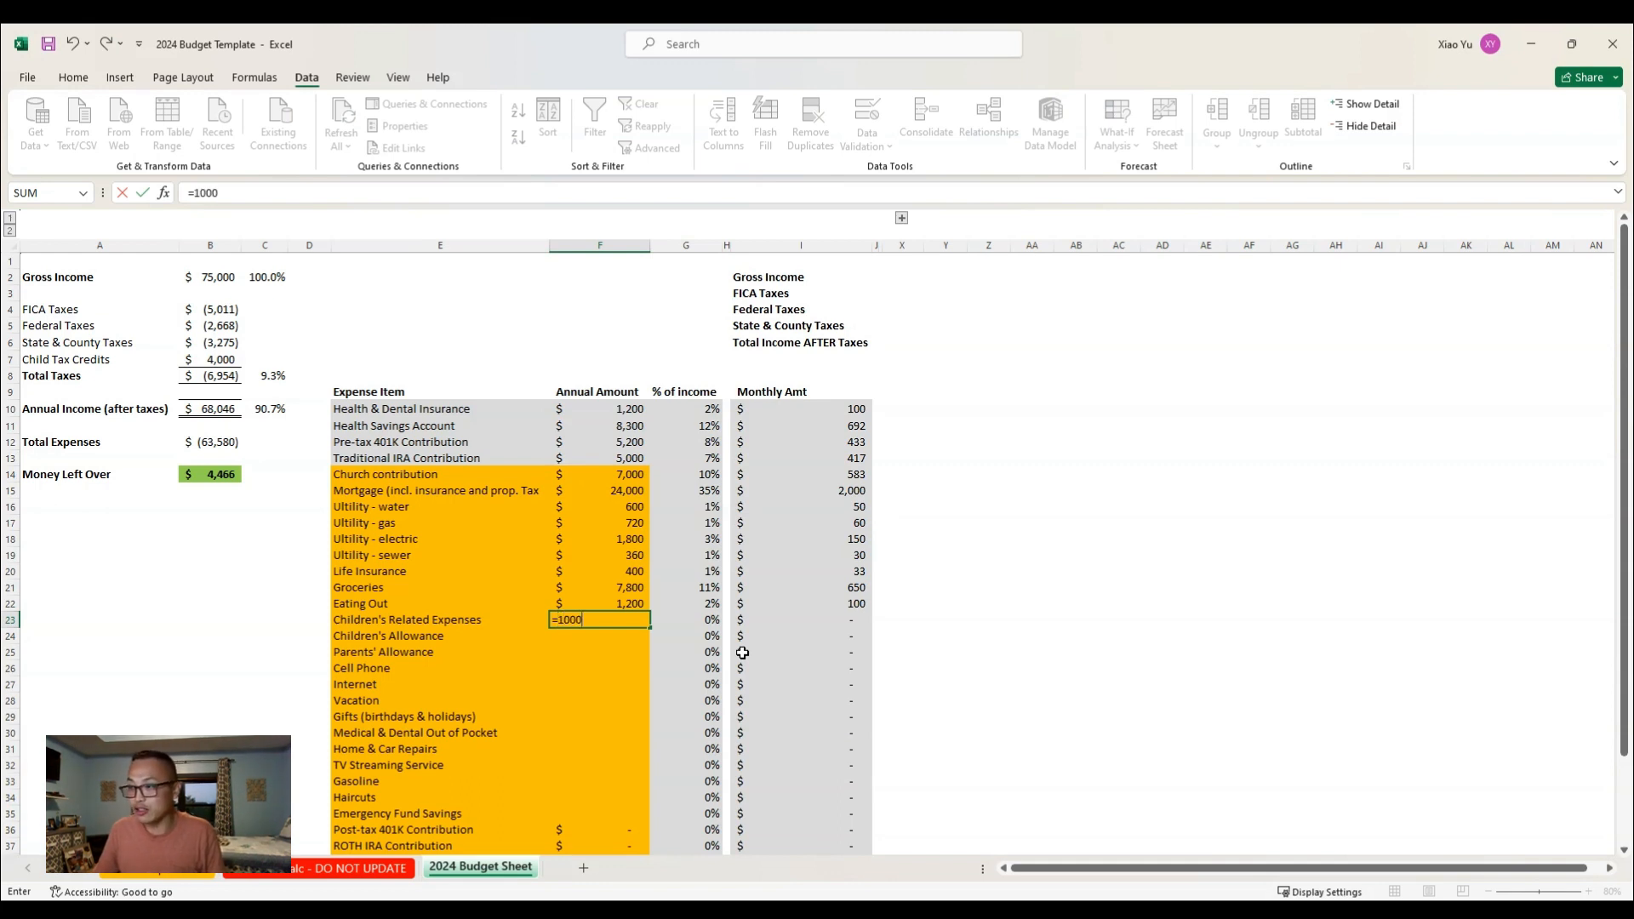
key(Return)
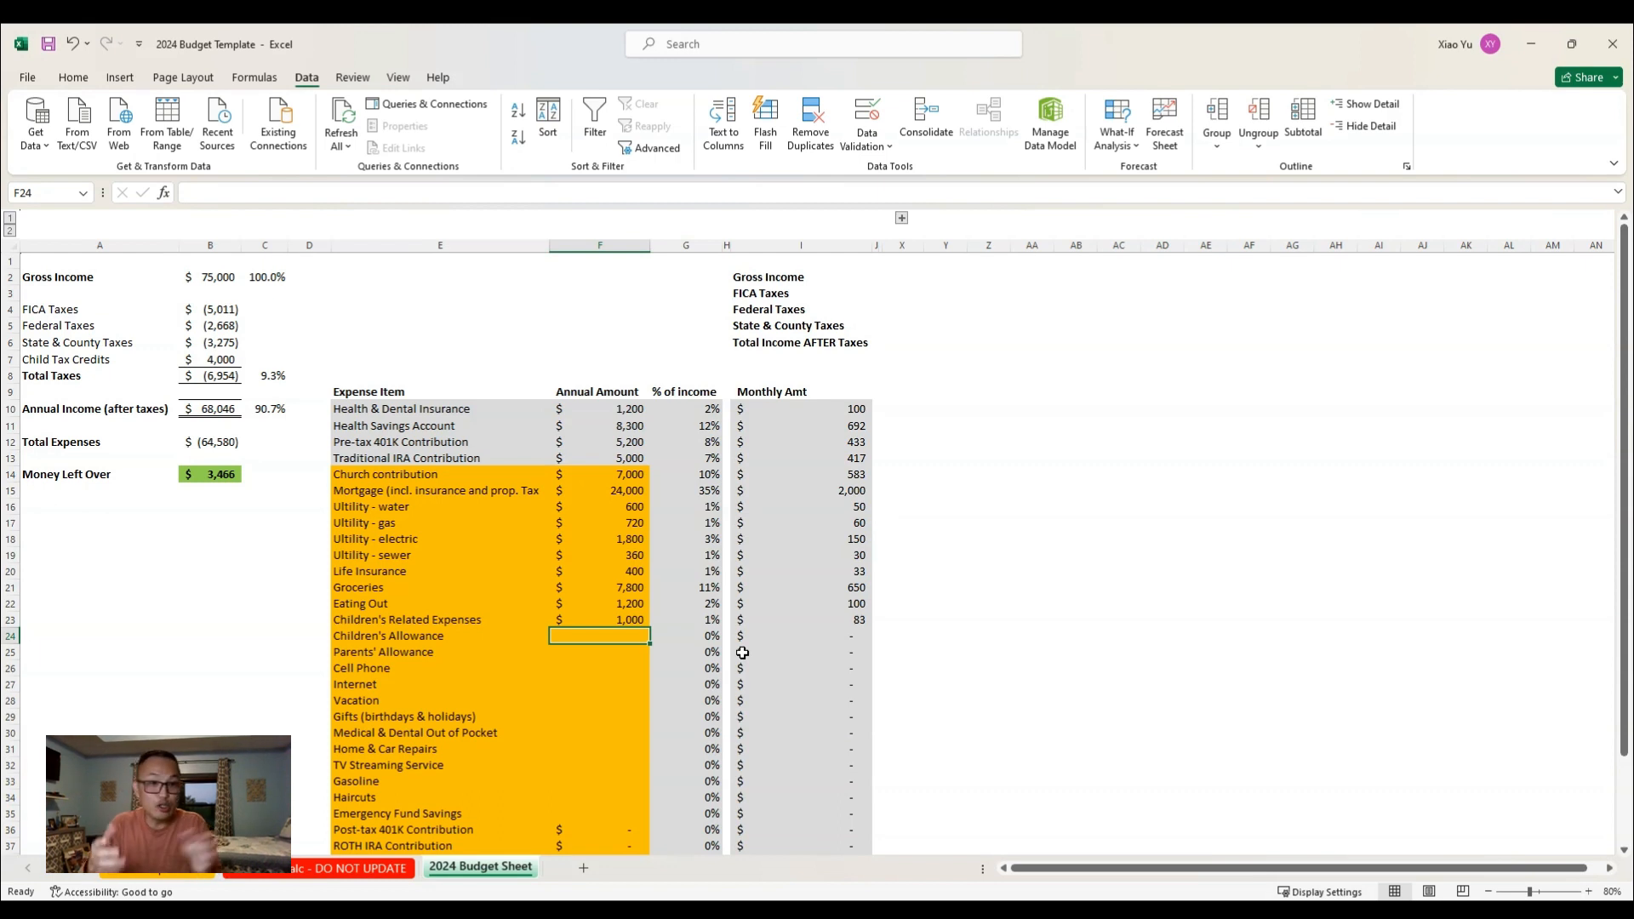
Enter the annual amounts =20*52 for children's allowance in F24 and =100*2*12 for parents' allowance in F25
text(=)
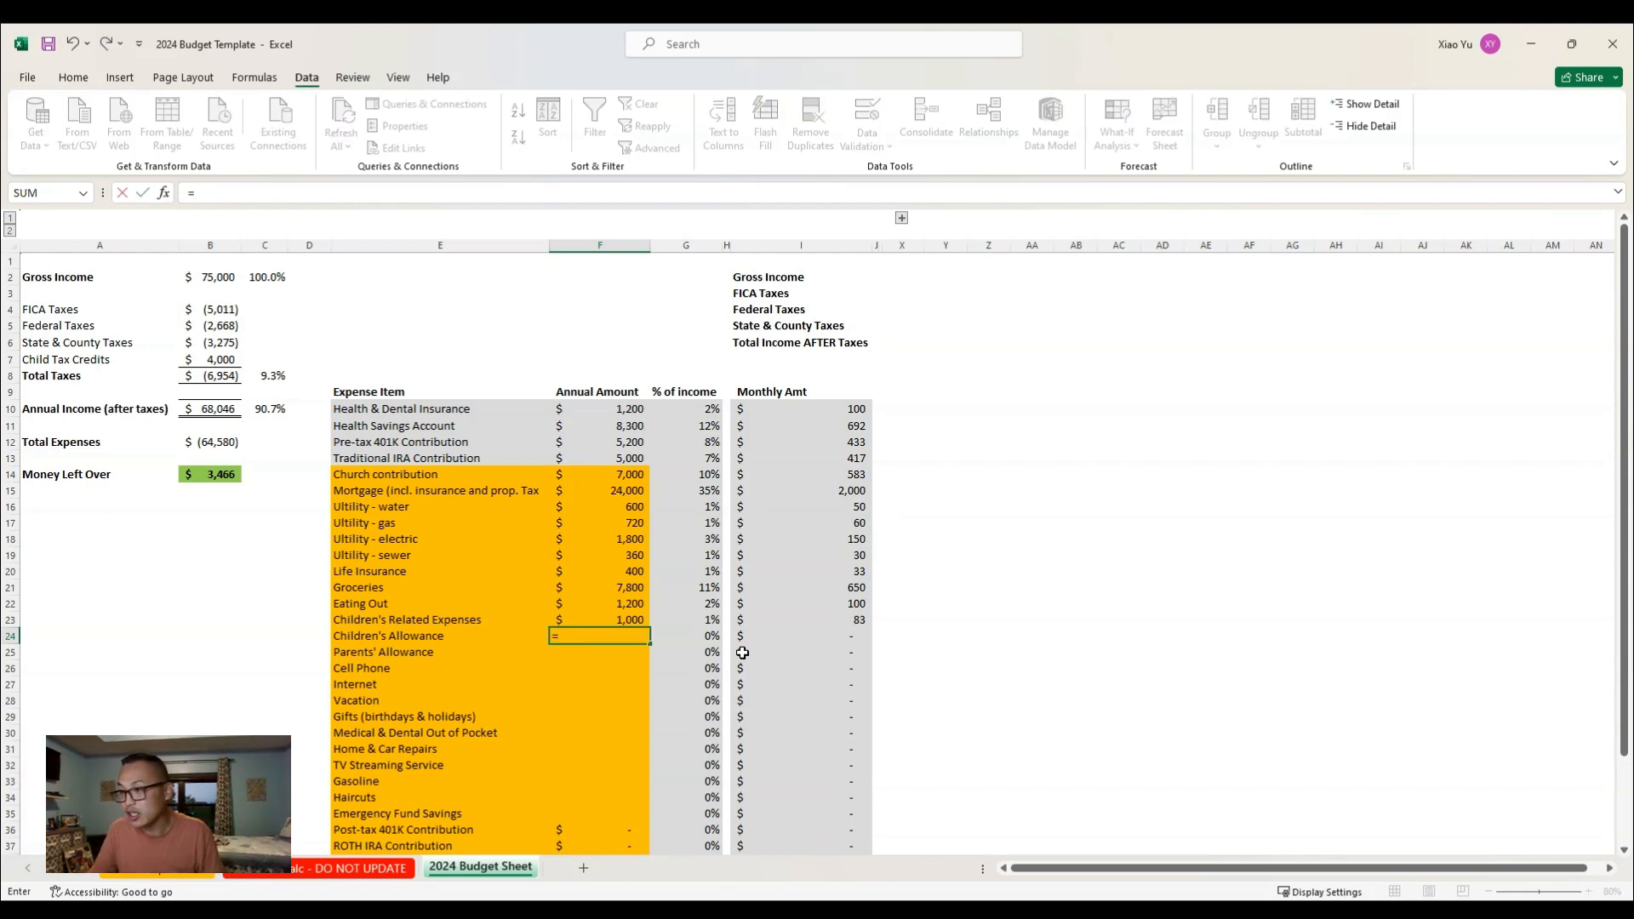
text(20*52)
key(Return)
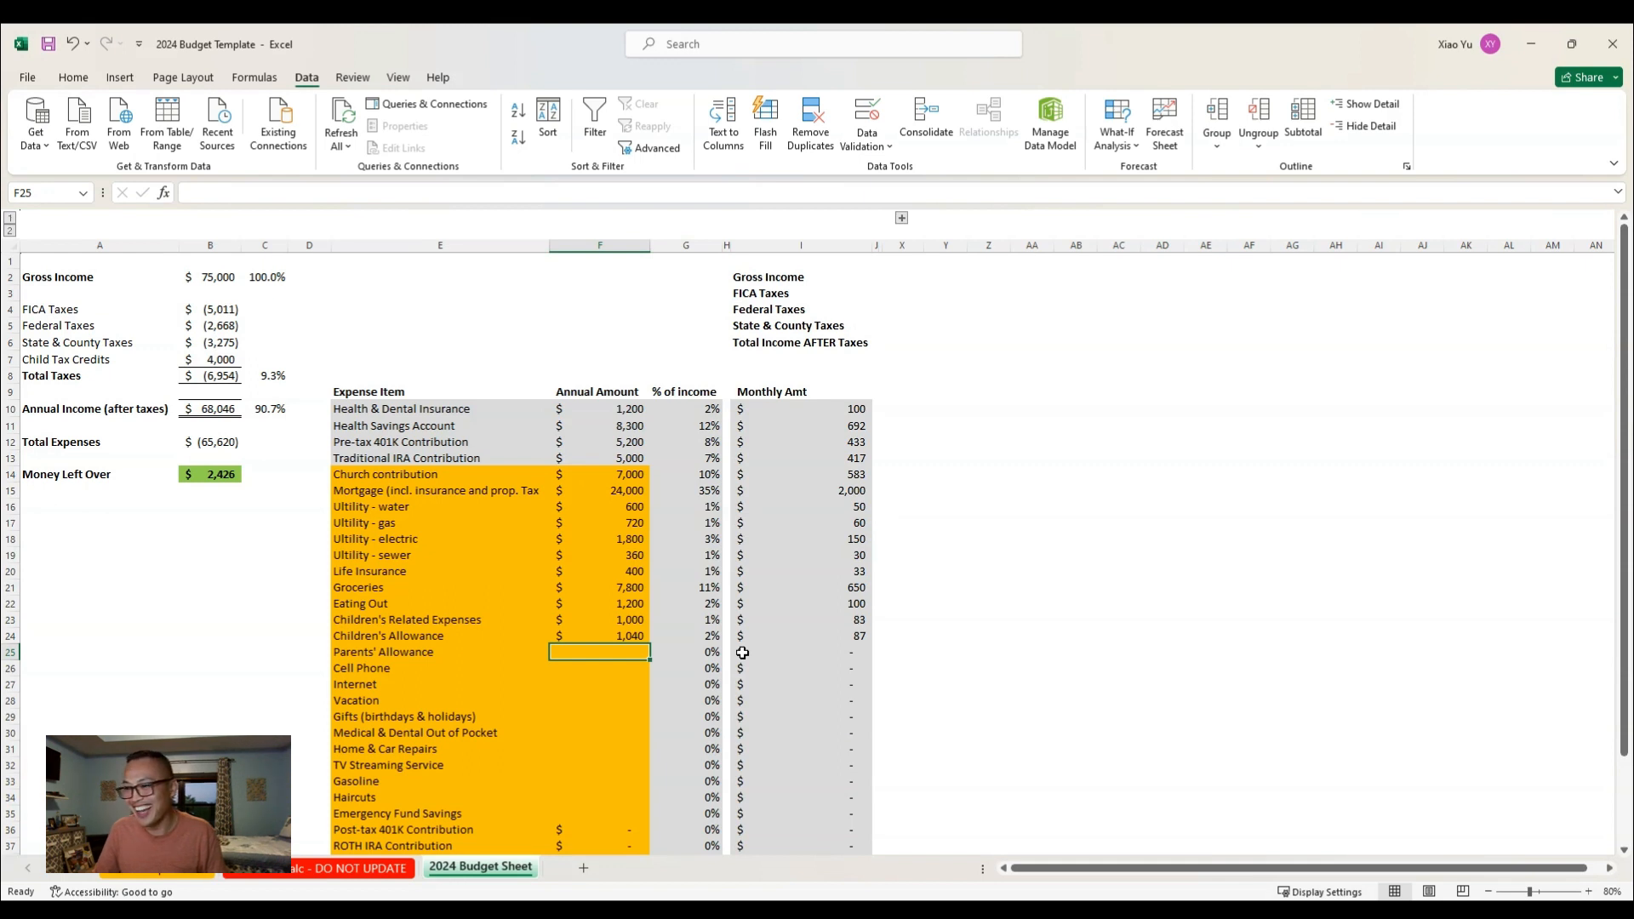
text(=)
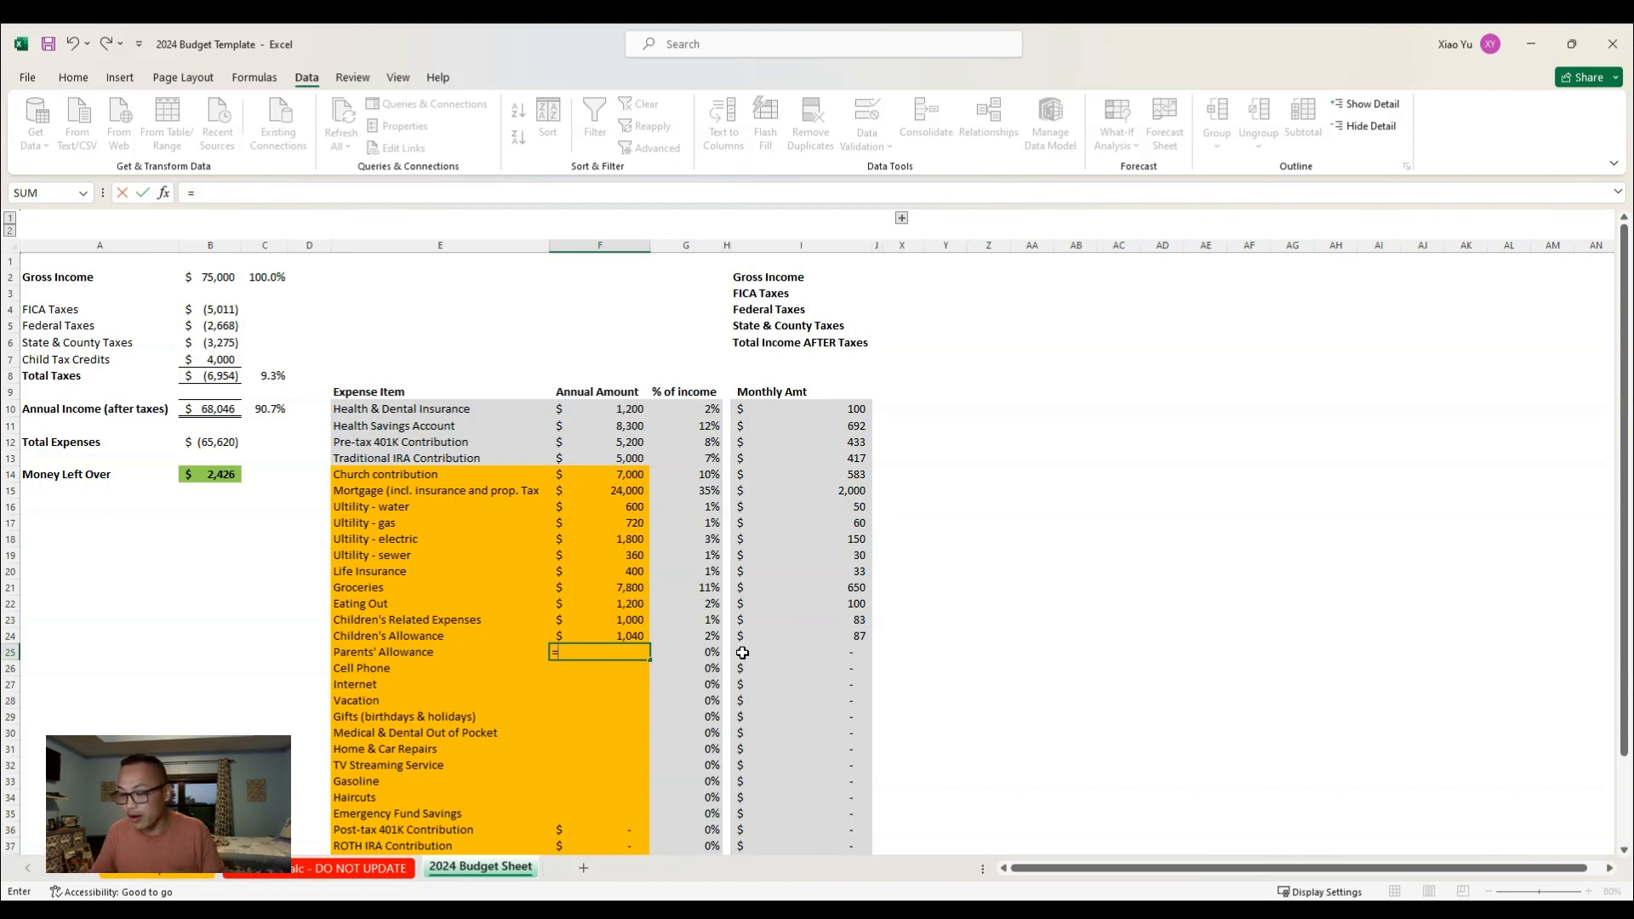
text(00)
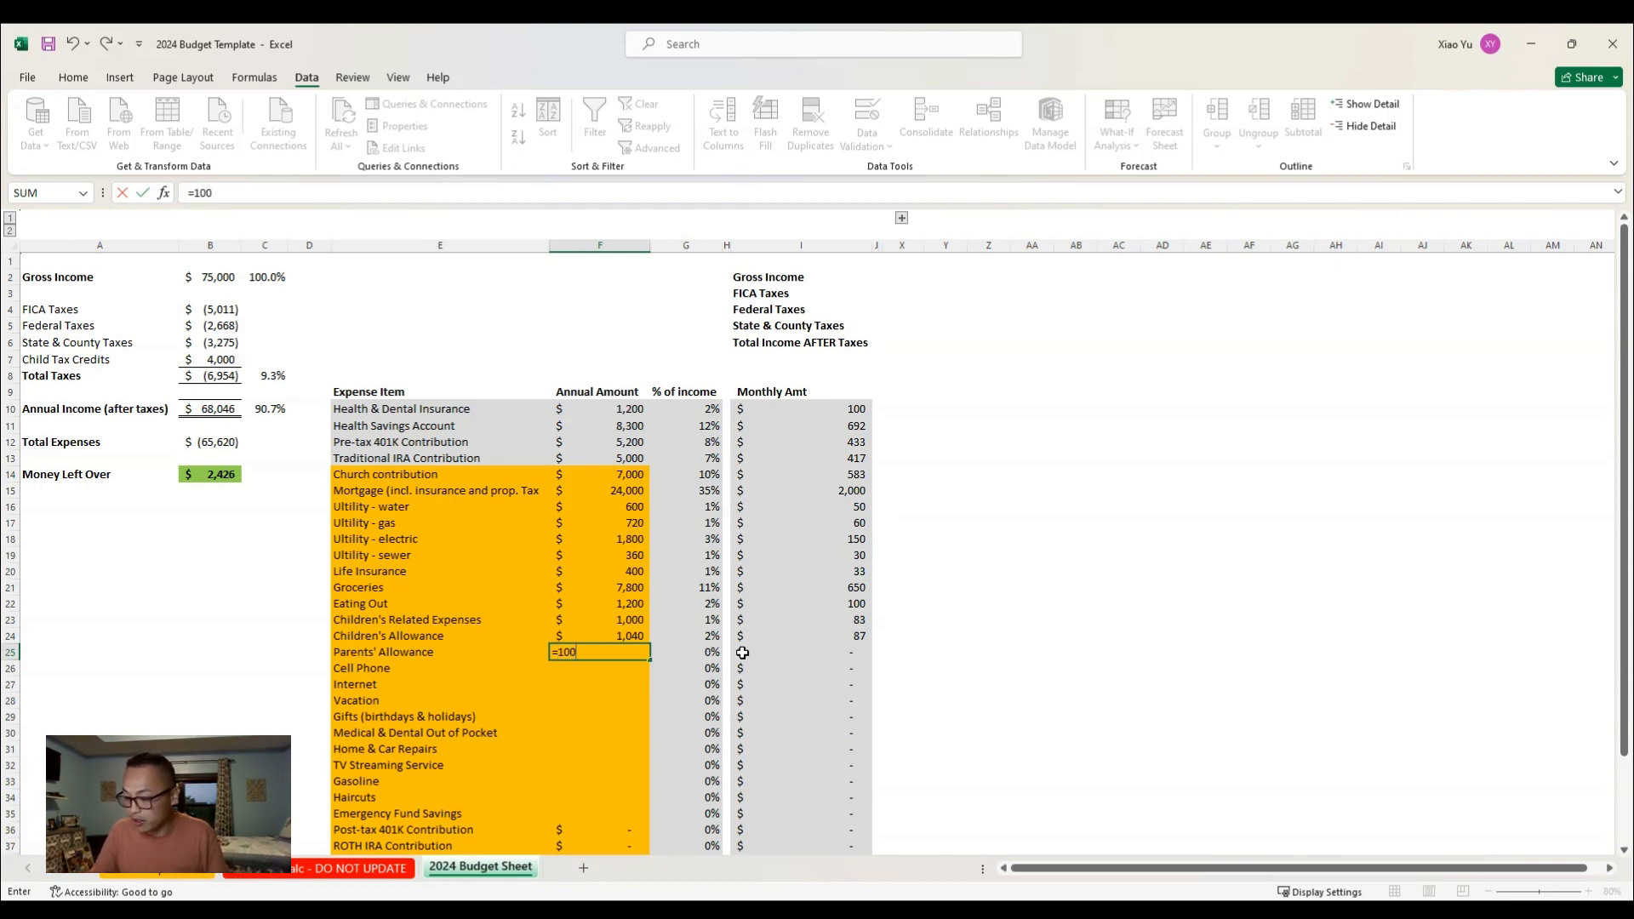
text(*2)
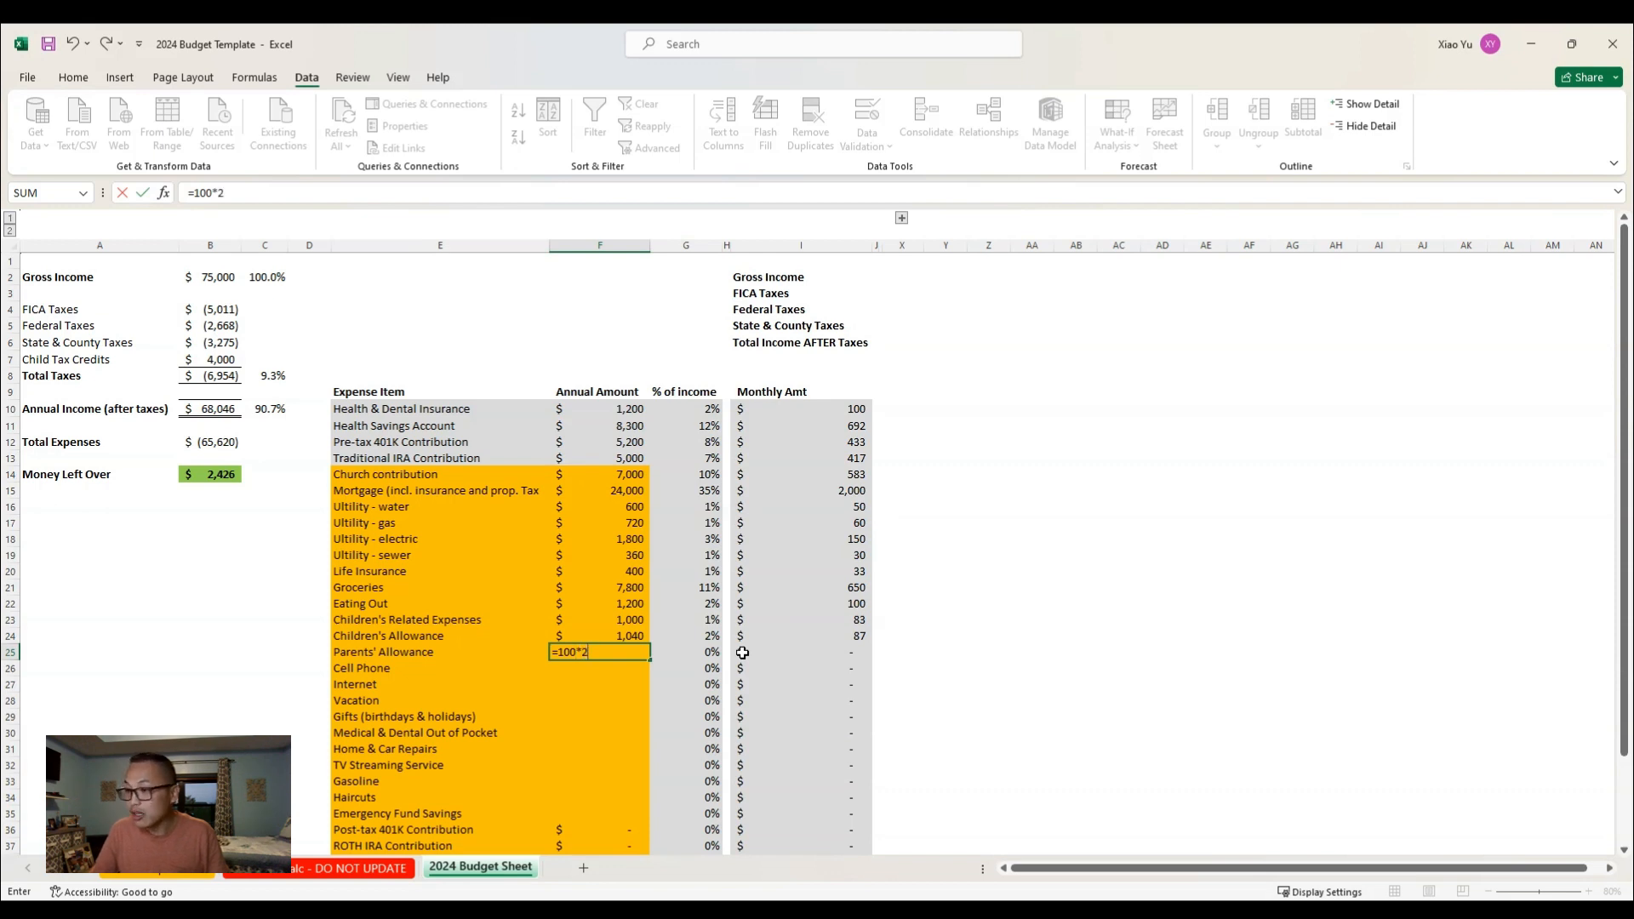
text(*12)
key(Return)
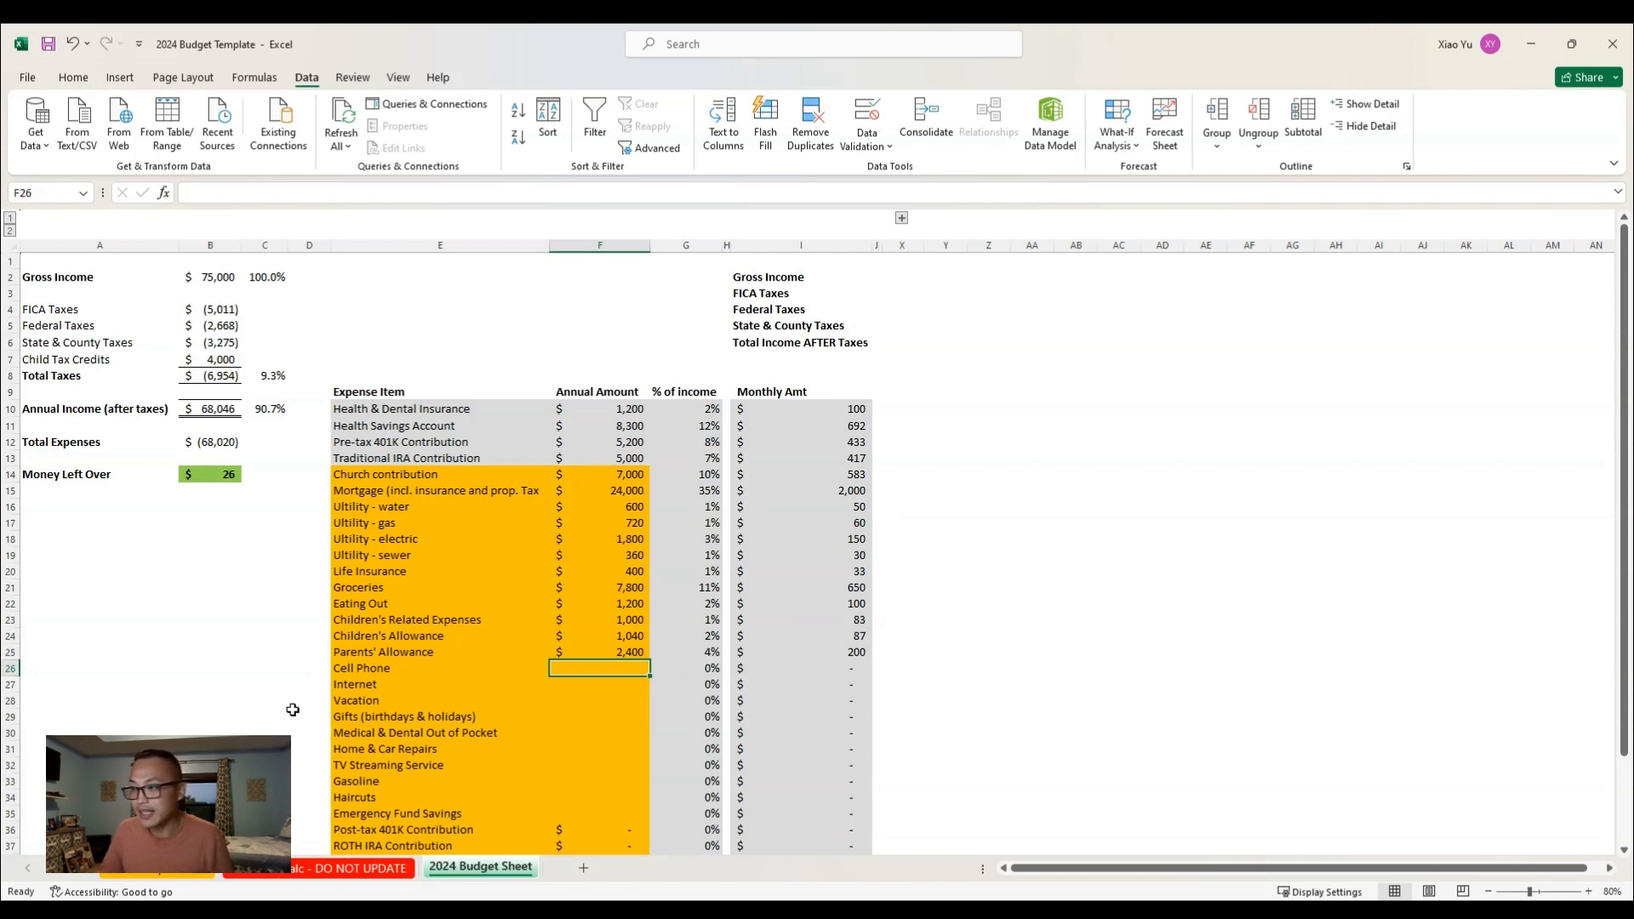
Examine the Money Left Over and Total Expenses formulas in B14 and B12 against the expense list and its total row
click(225, 476)
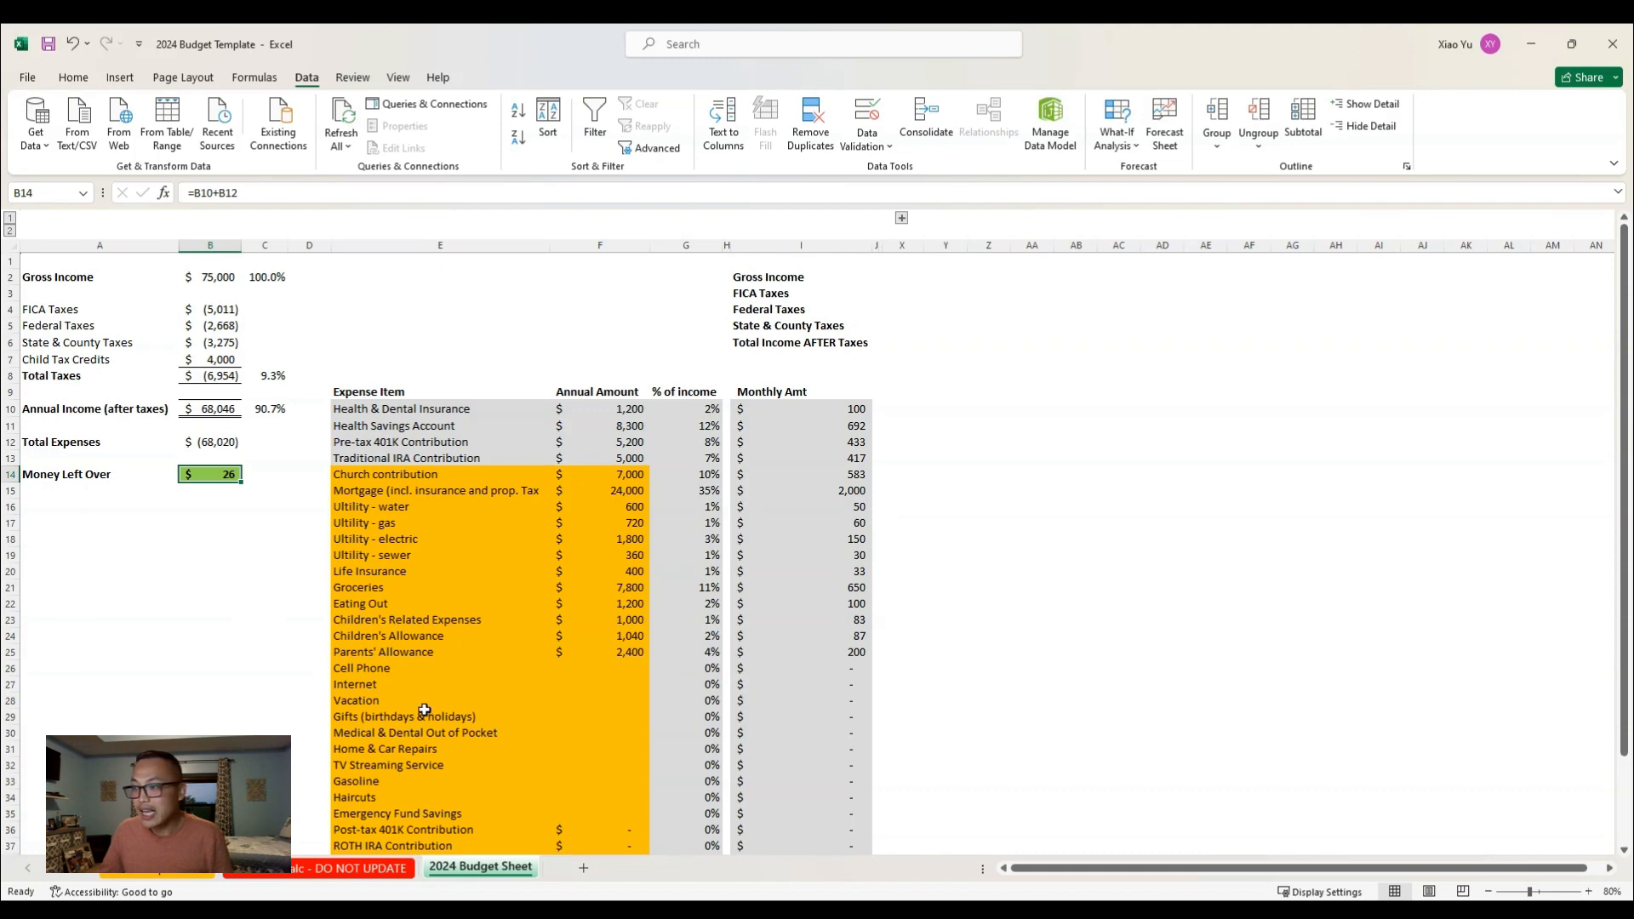
scroll(613, 800, down, 2)
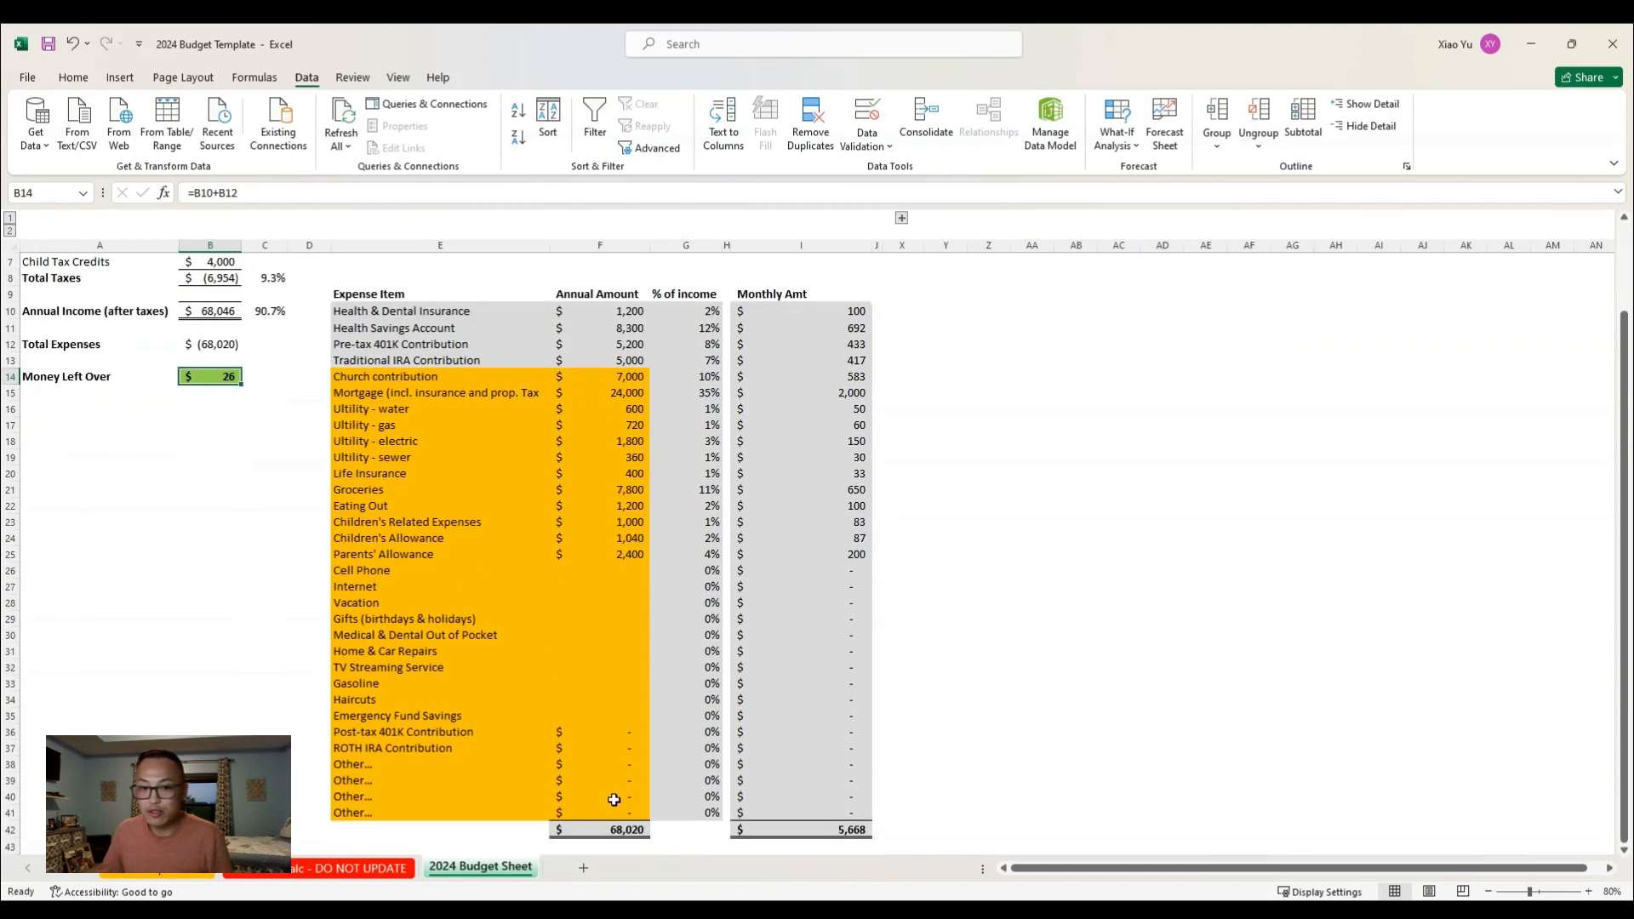
scroll(614, 800, up, 2)
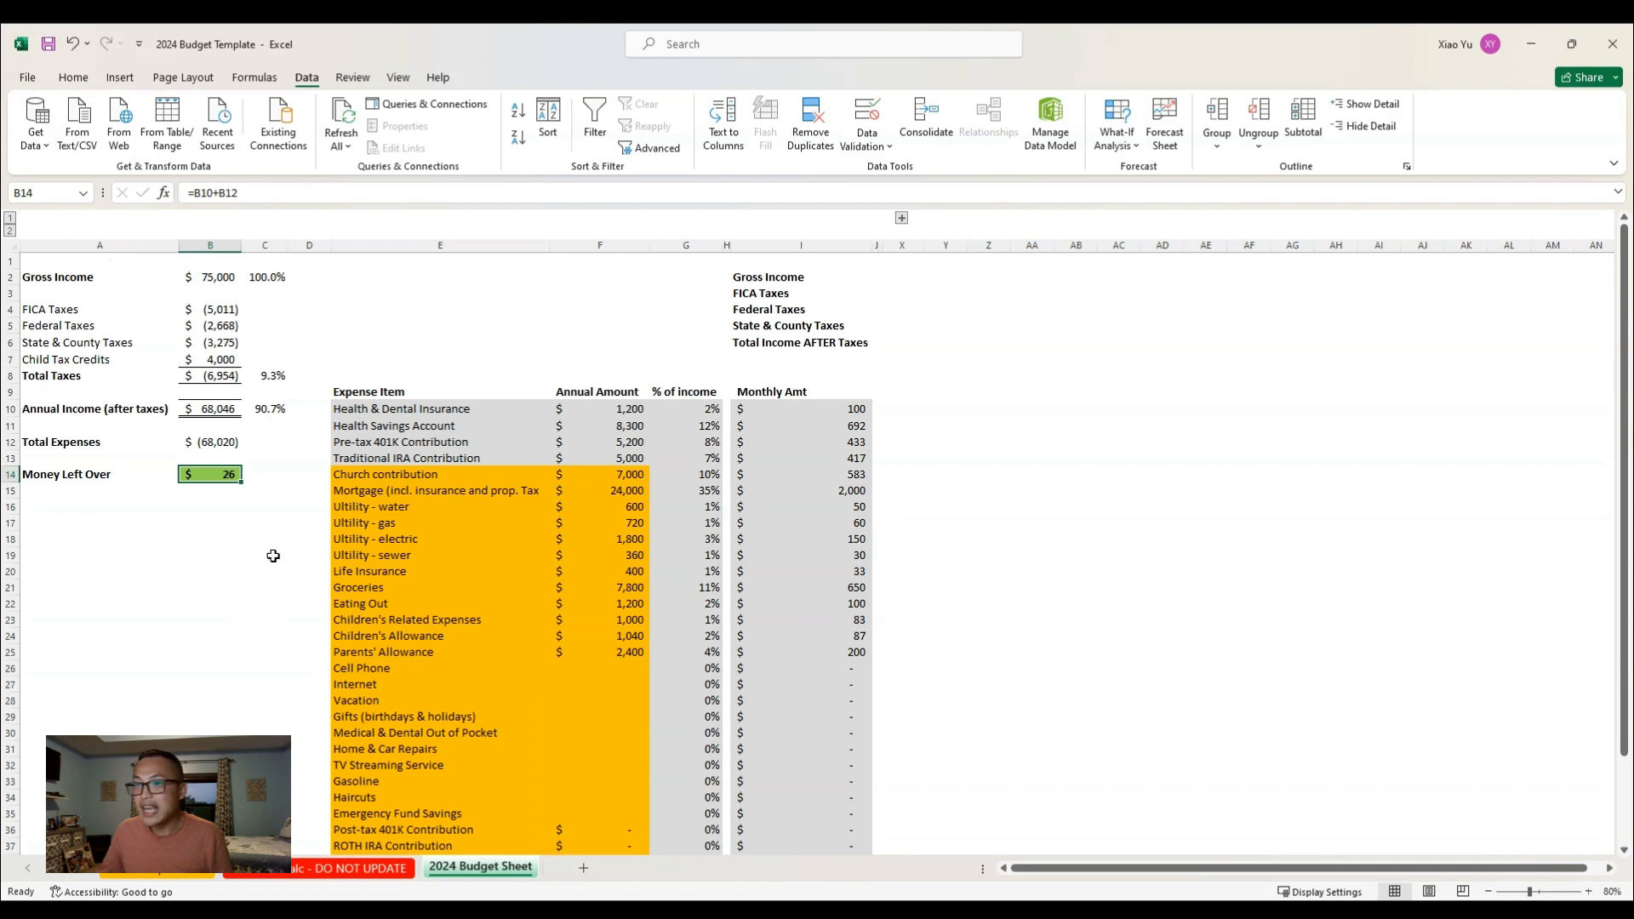
key(Up)
key(Up)
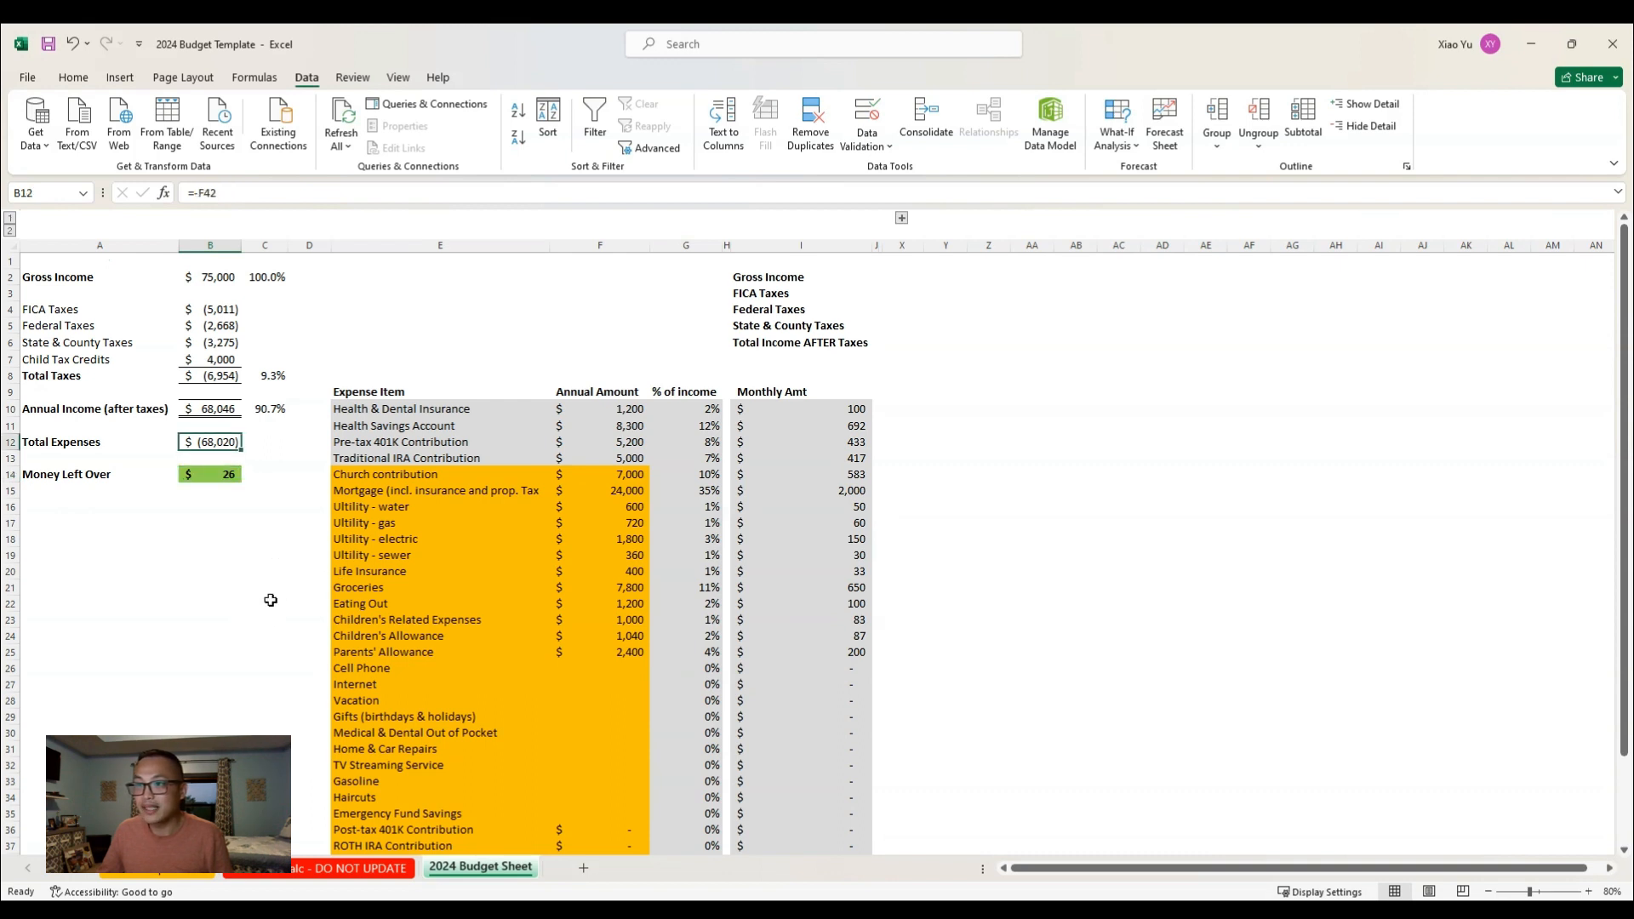
key(Down)
key(Down)
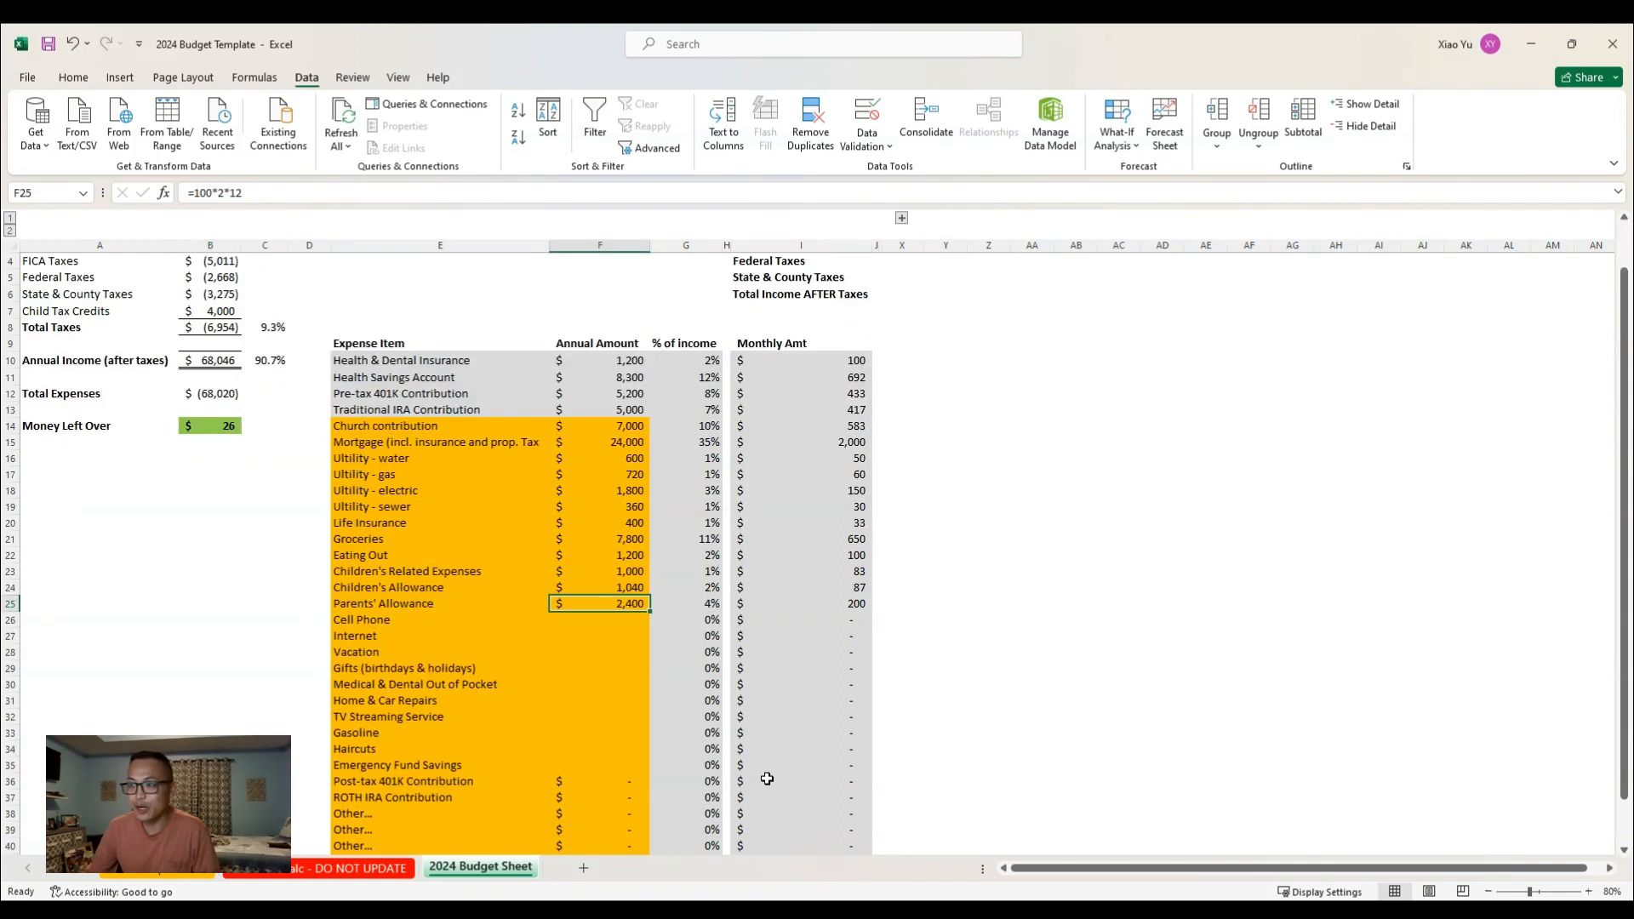
key(Down)
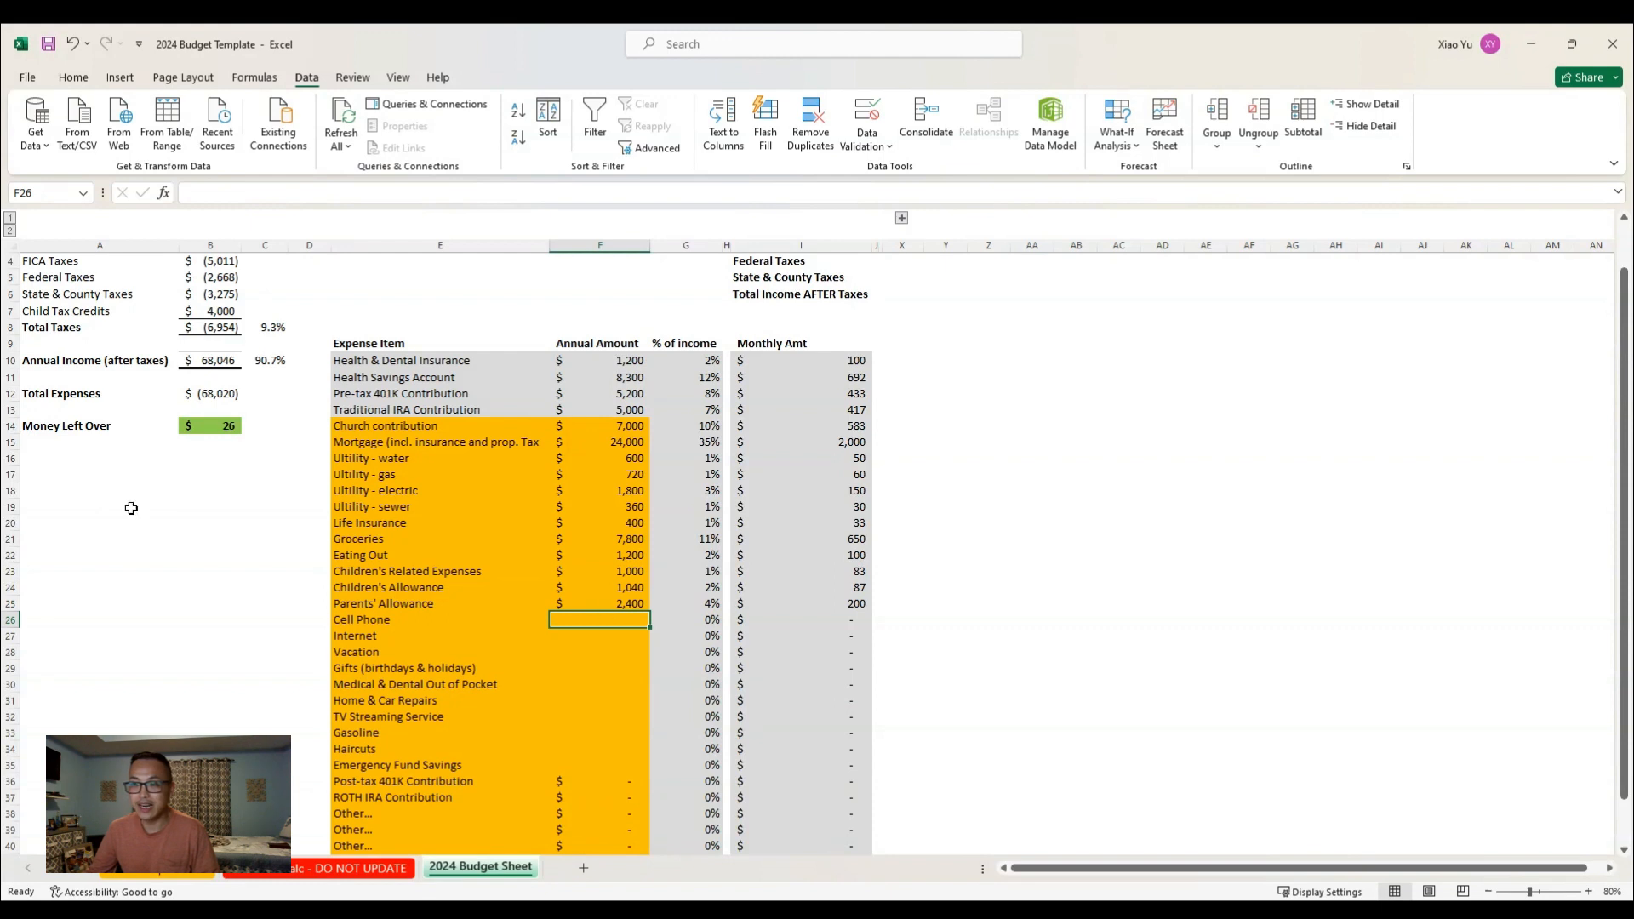
Examine the Money Left Over formula in B14 and the remaining expense rows from Cell Phone down to the total row
click(212, 426)
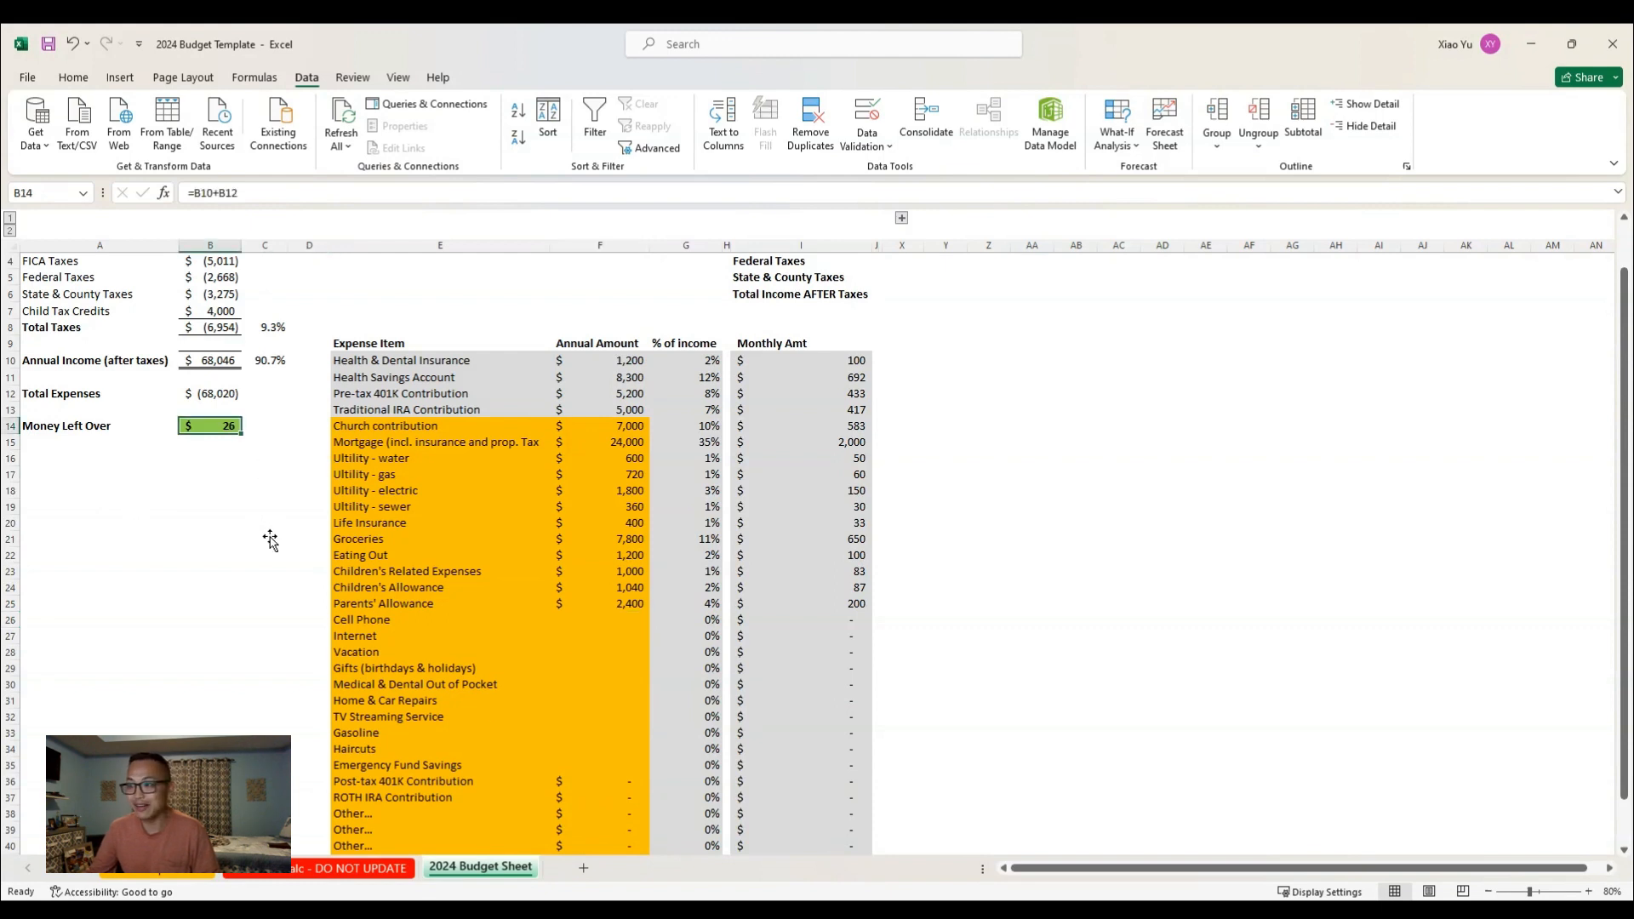
click(631, 621)
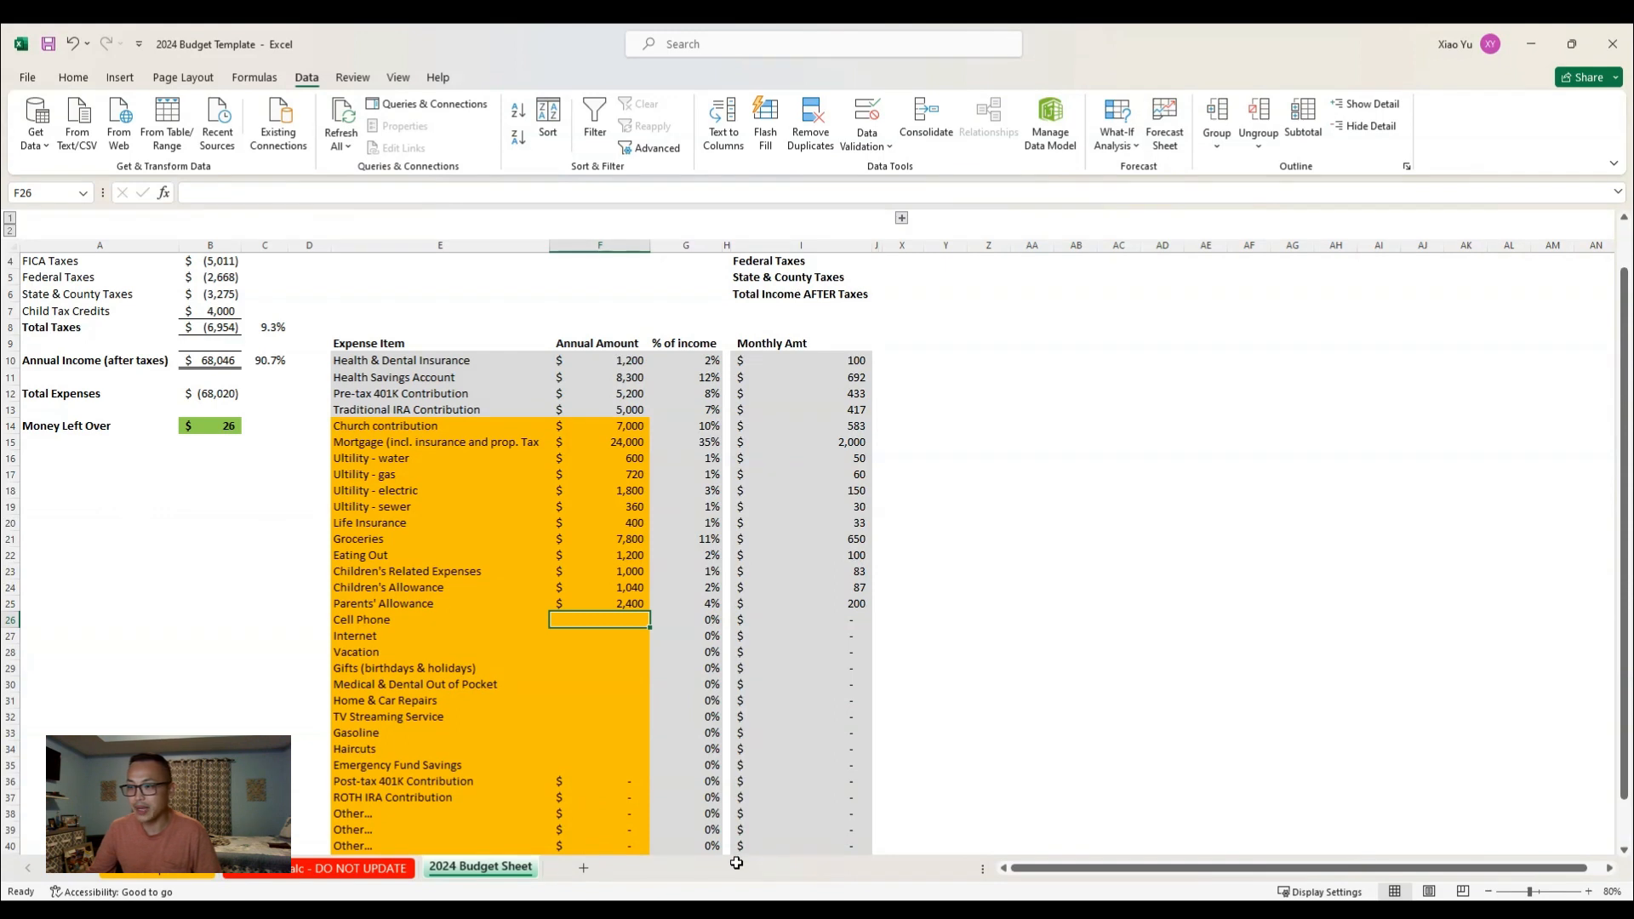
key(Down)
key(Down)
key(Down)
key(Down)
key(Down)
key(Down)
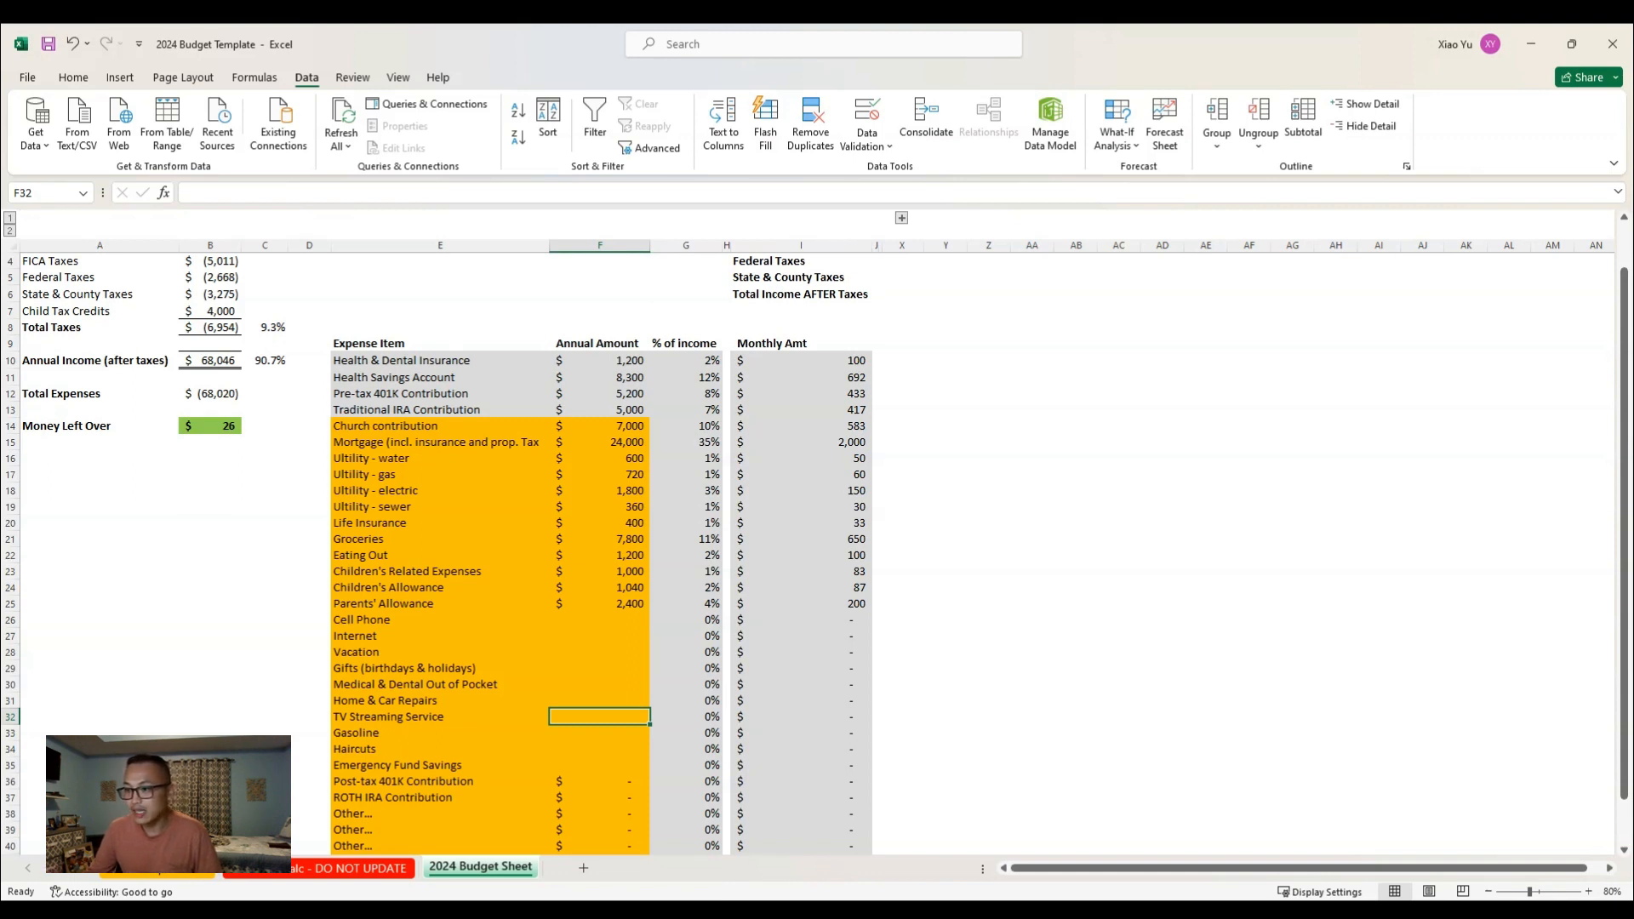
scroll(595, 553, down, 1)
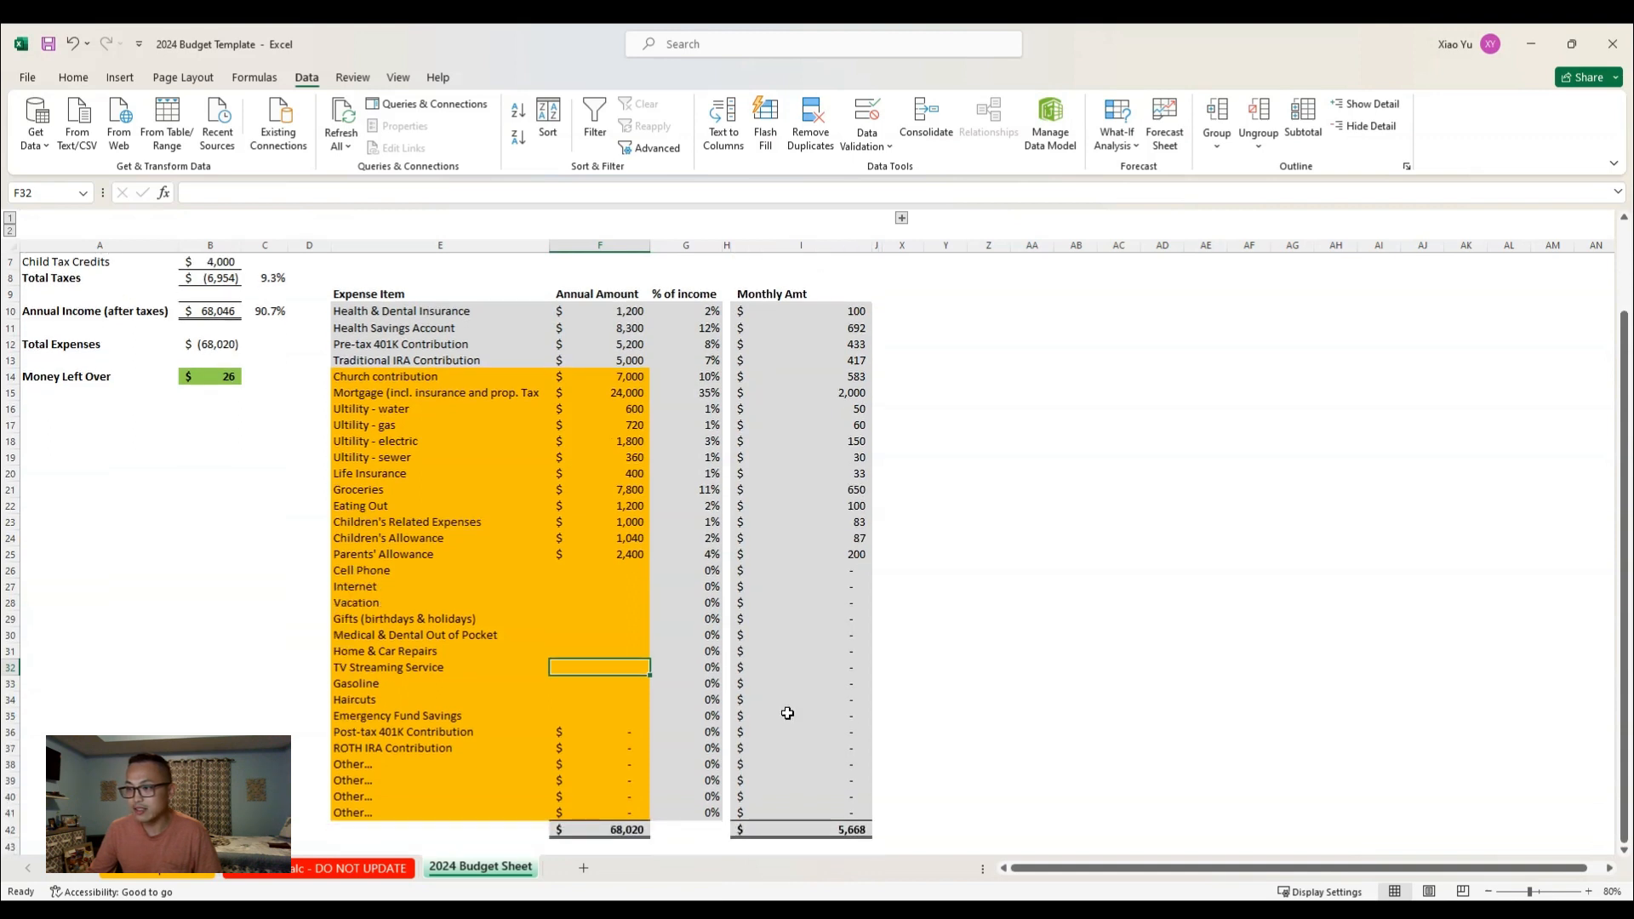
Enter the annual amount =50*12 for the cell phone in F26
text(F26)
key(Return)
text(=)
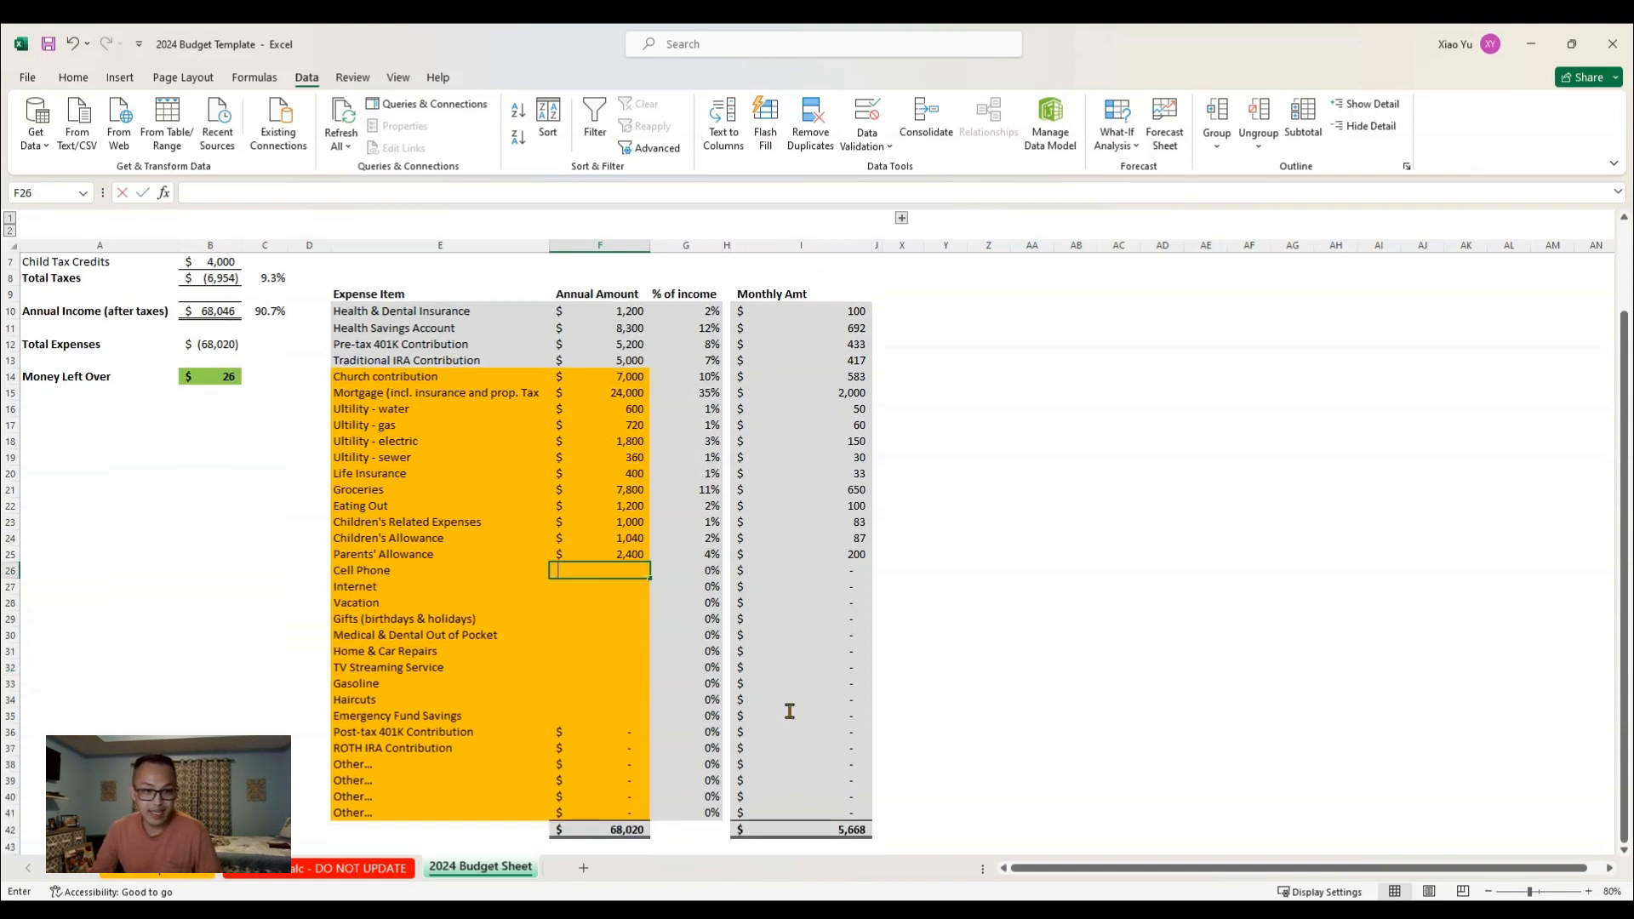
text(50)
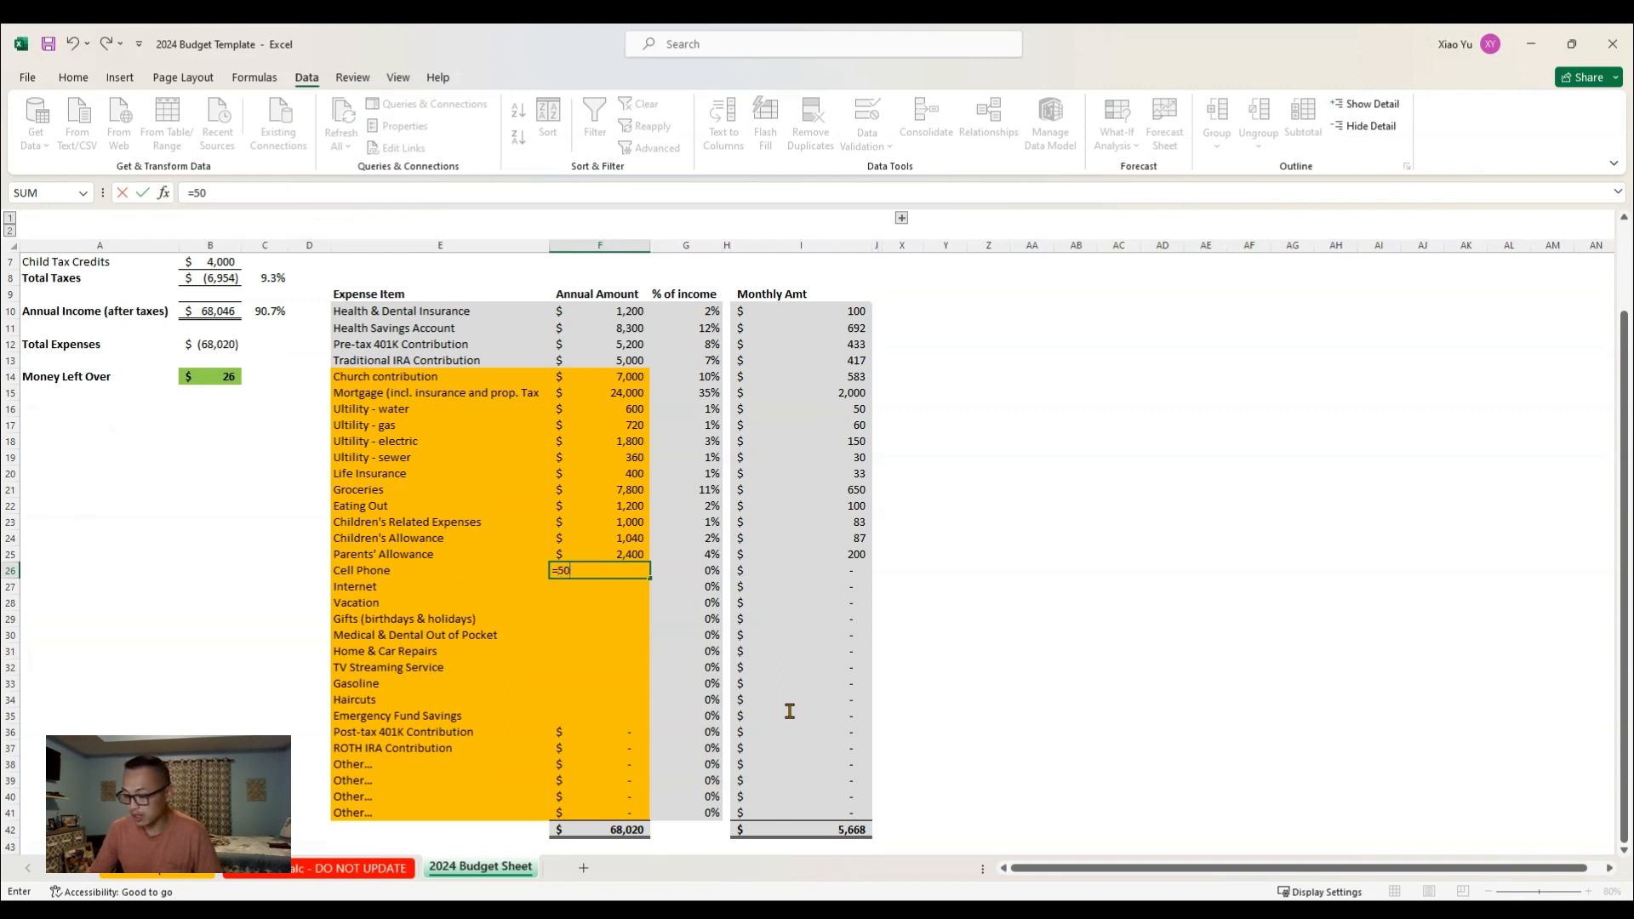
text(*12)
key(Return)
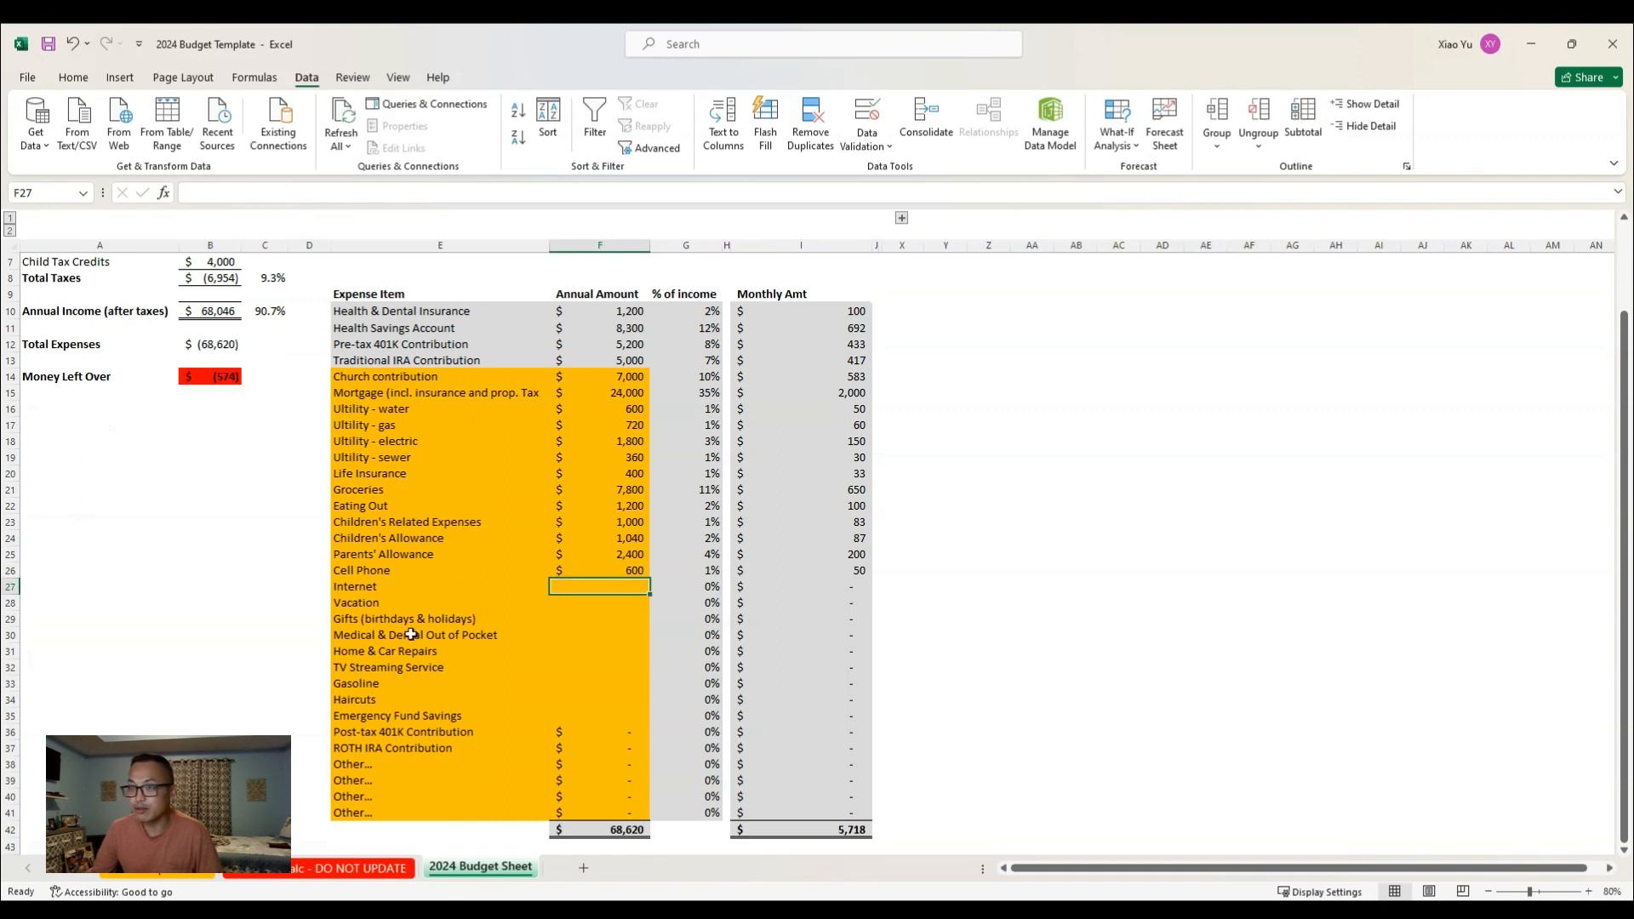
Check Money Left Over in B14 and enter the annual amount =50*12 for internet in F27
click(216, 376)
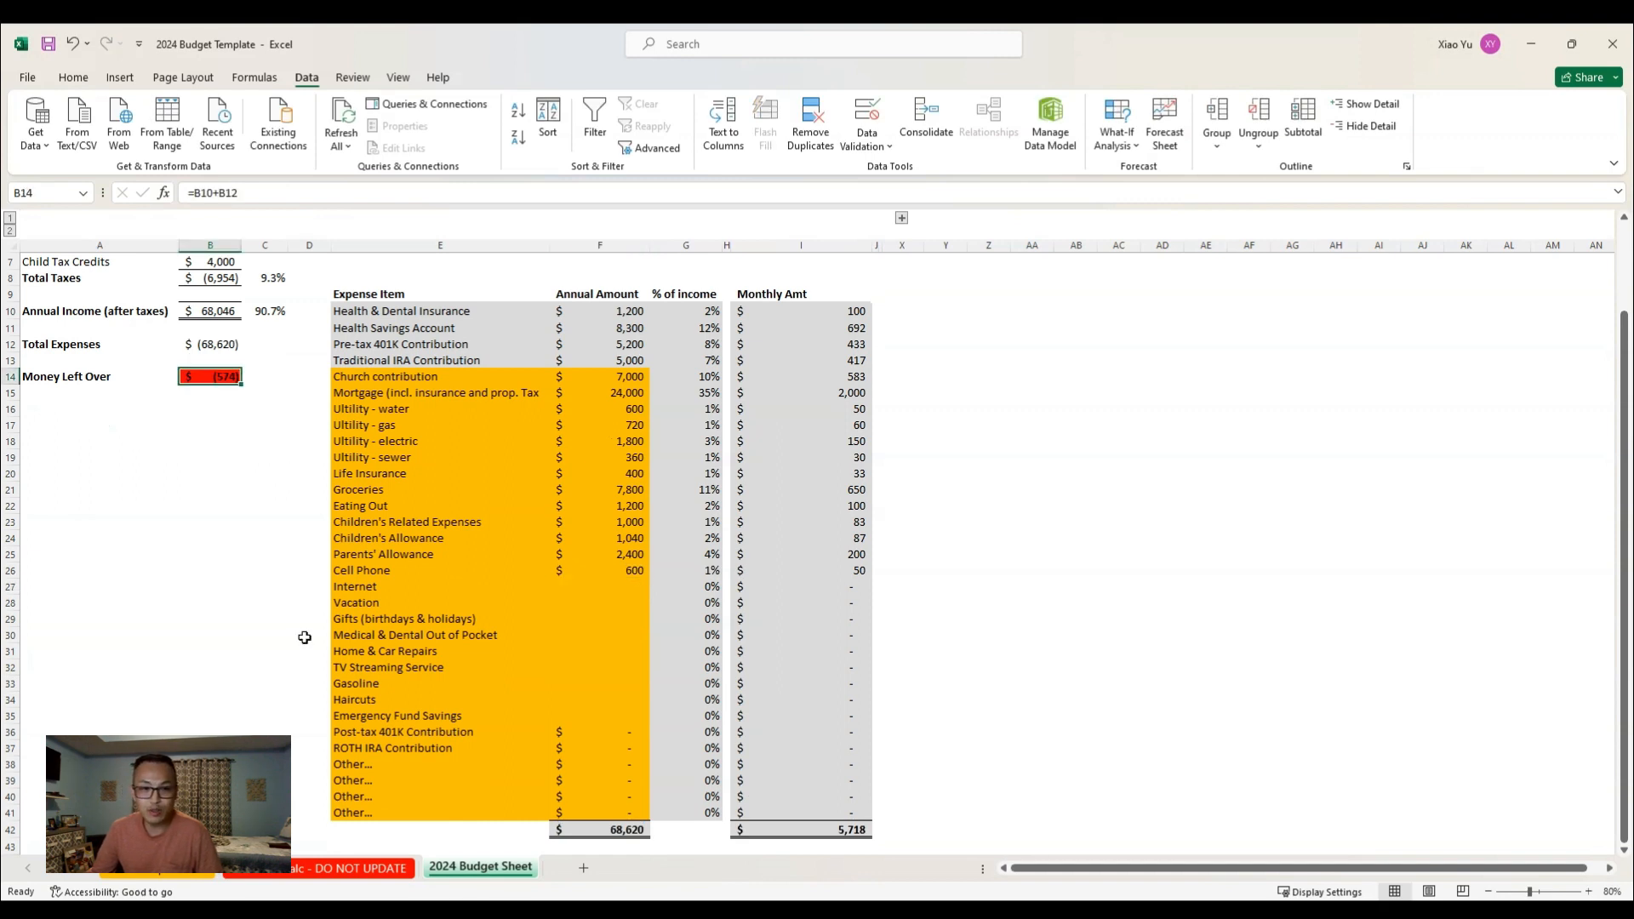
click(600, 586)
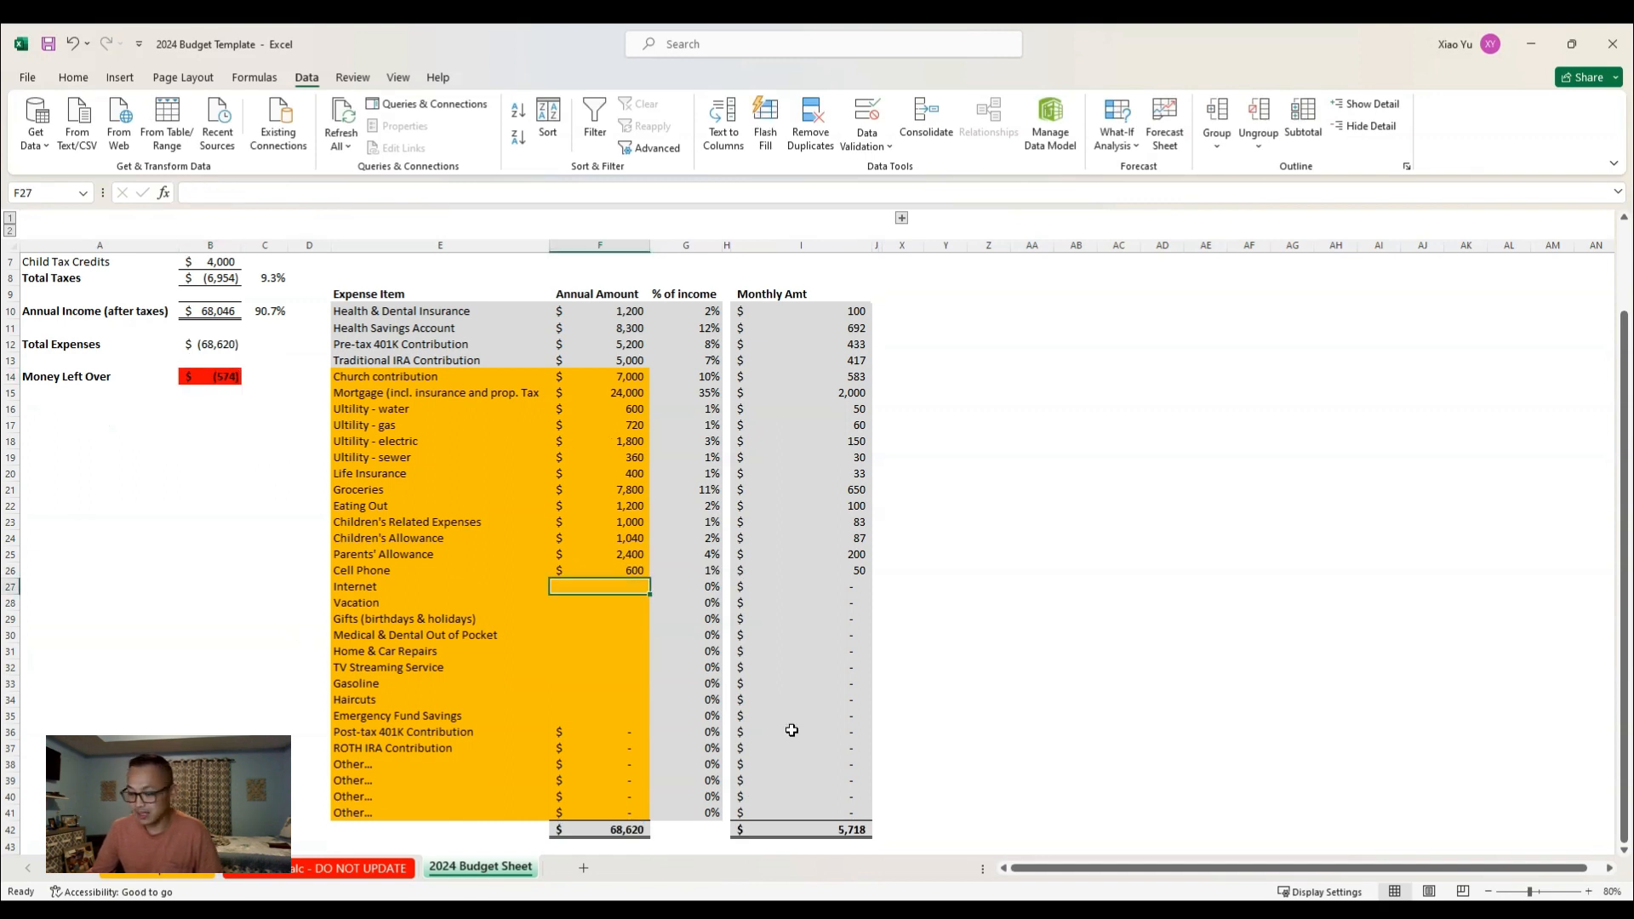
text(=)
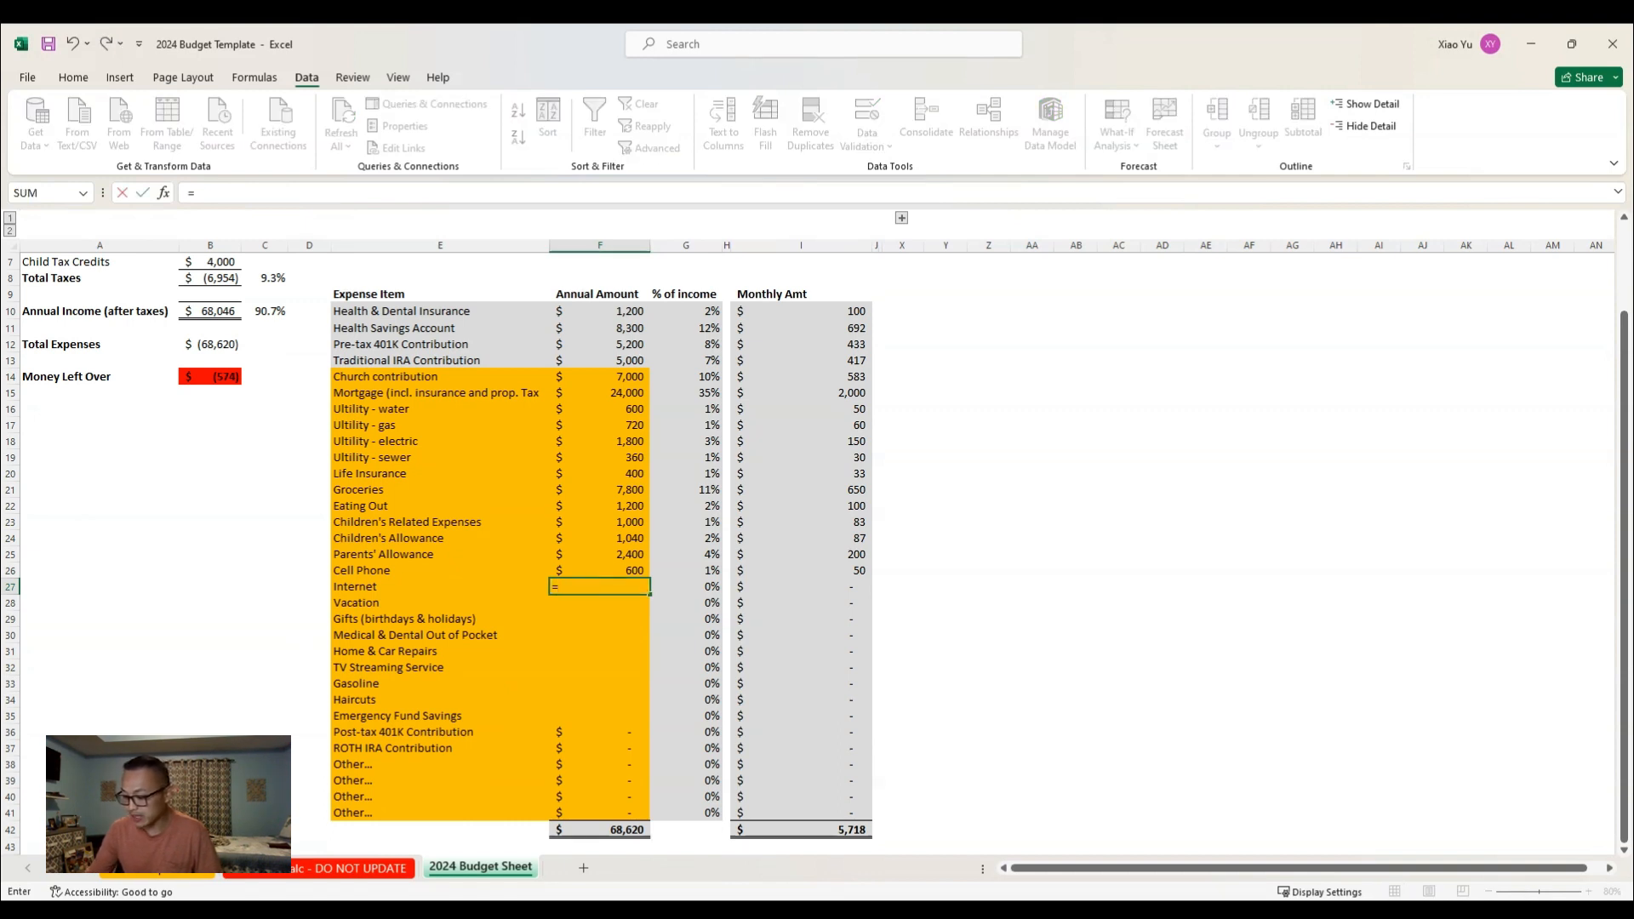
text(50*12)
key(Return)
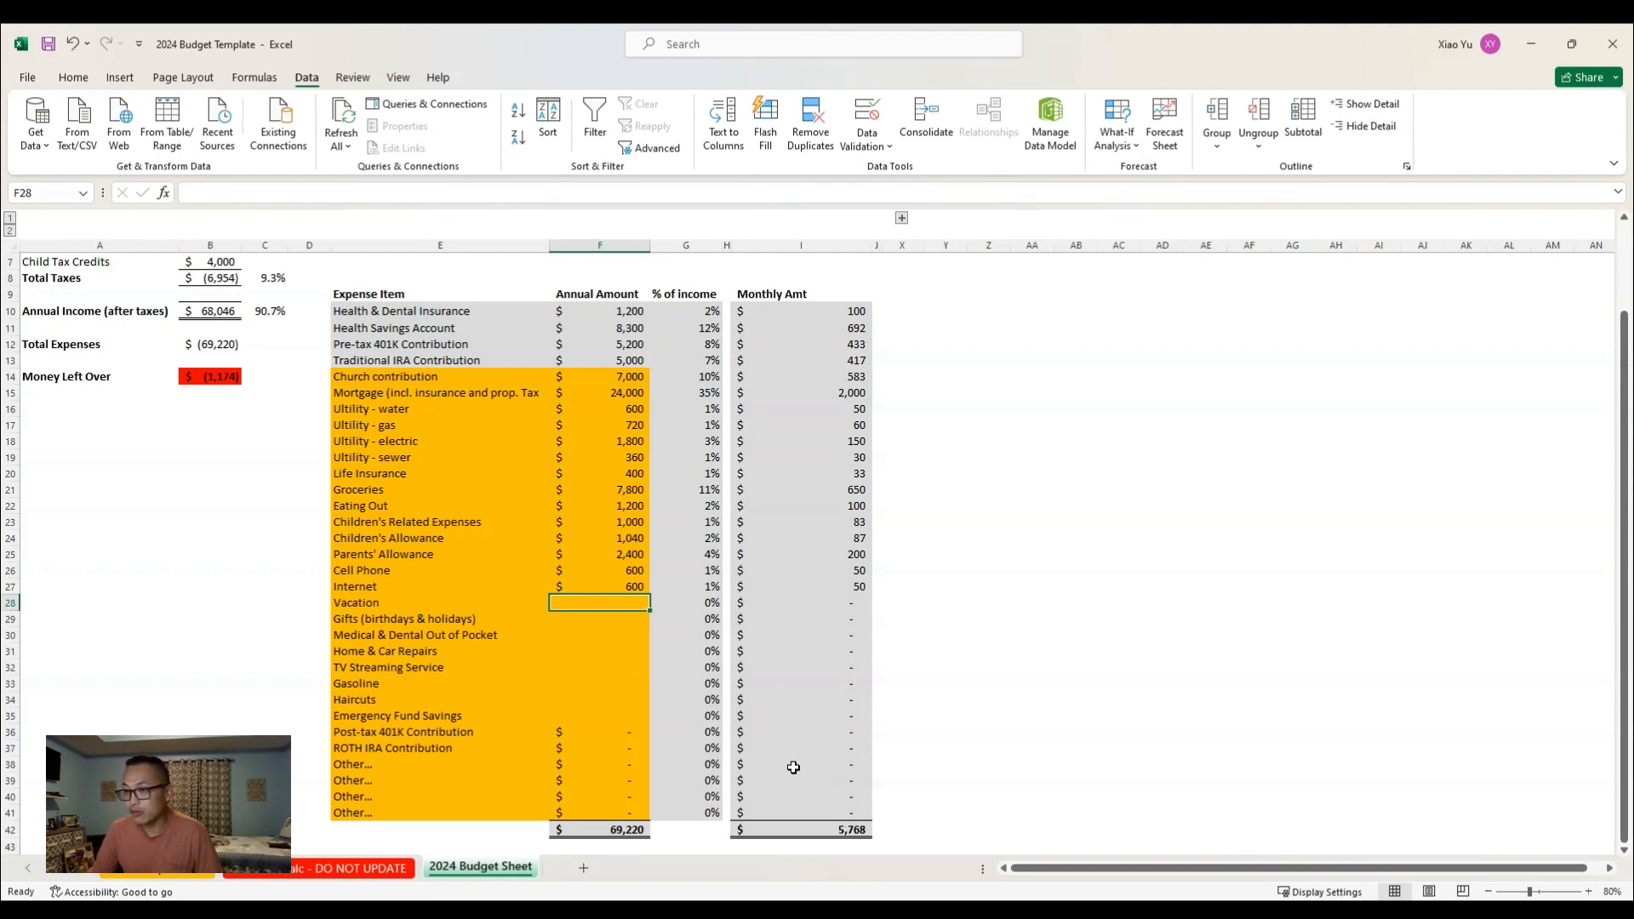
Enter the annual amounts 2000 for vacation in F28 and =500 for birthday and holiday gifts in F29
text(200)
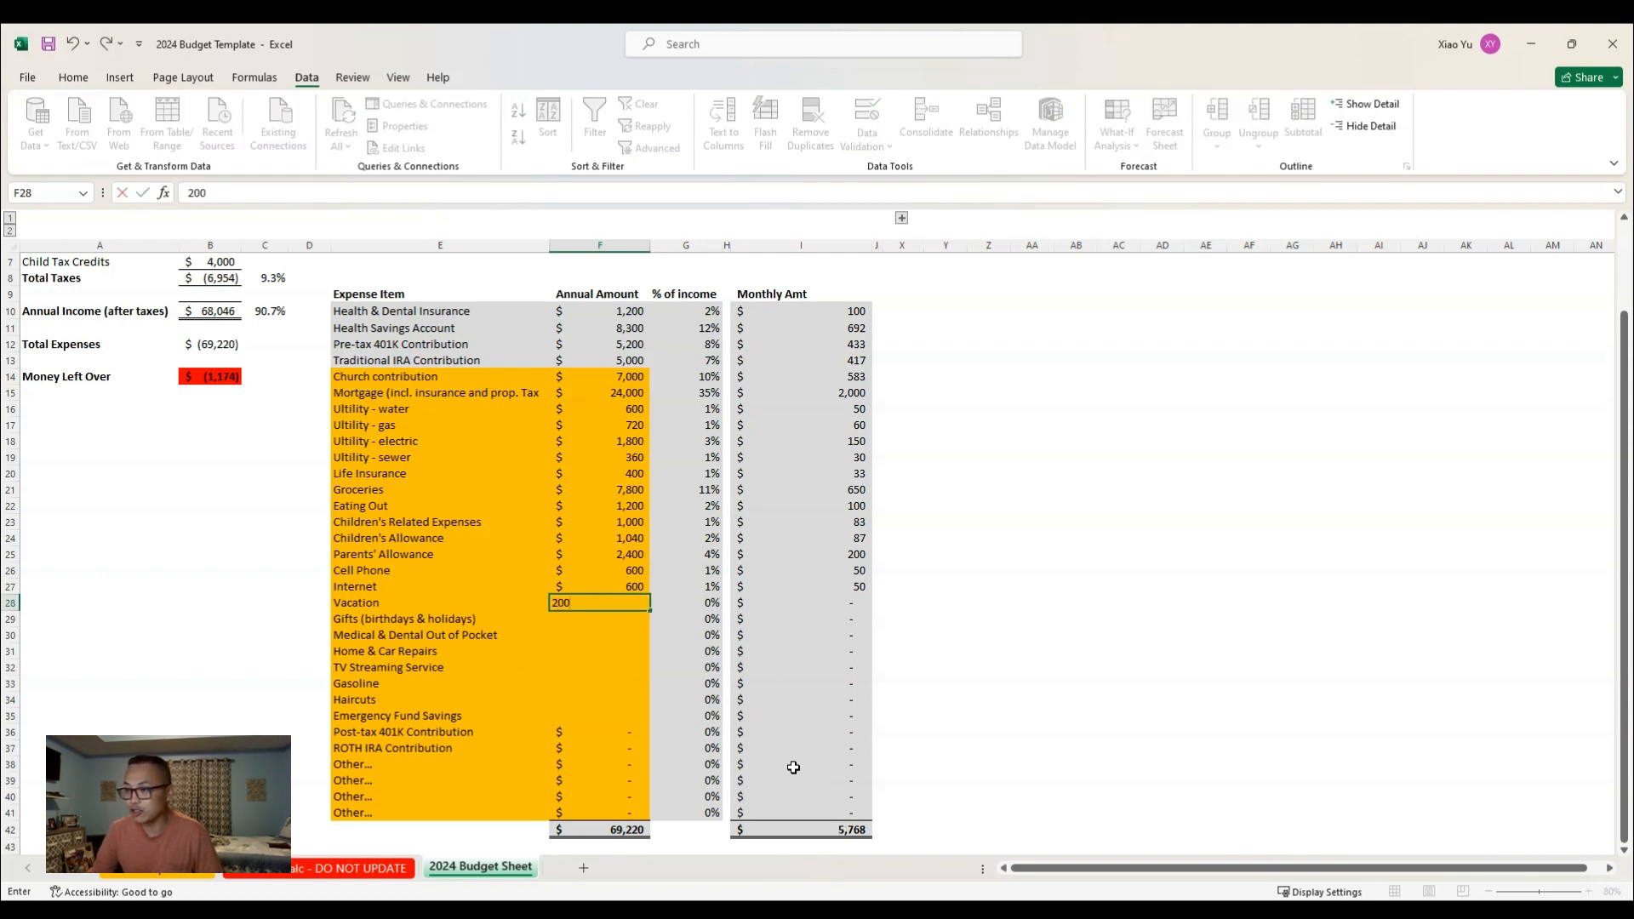
text(0)
key(Return)
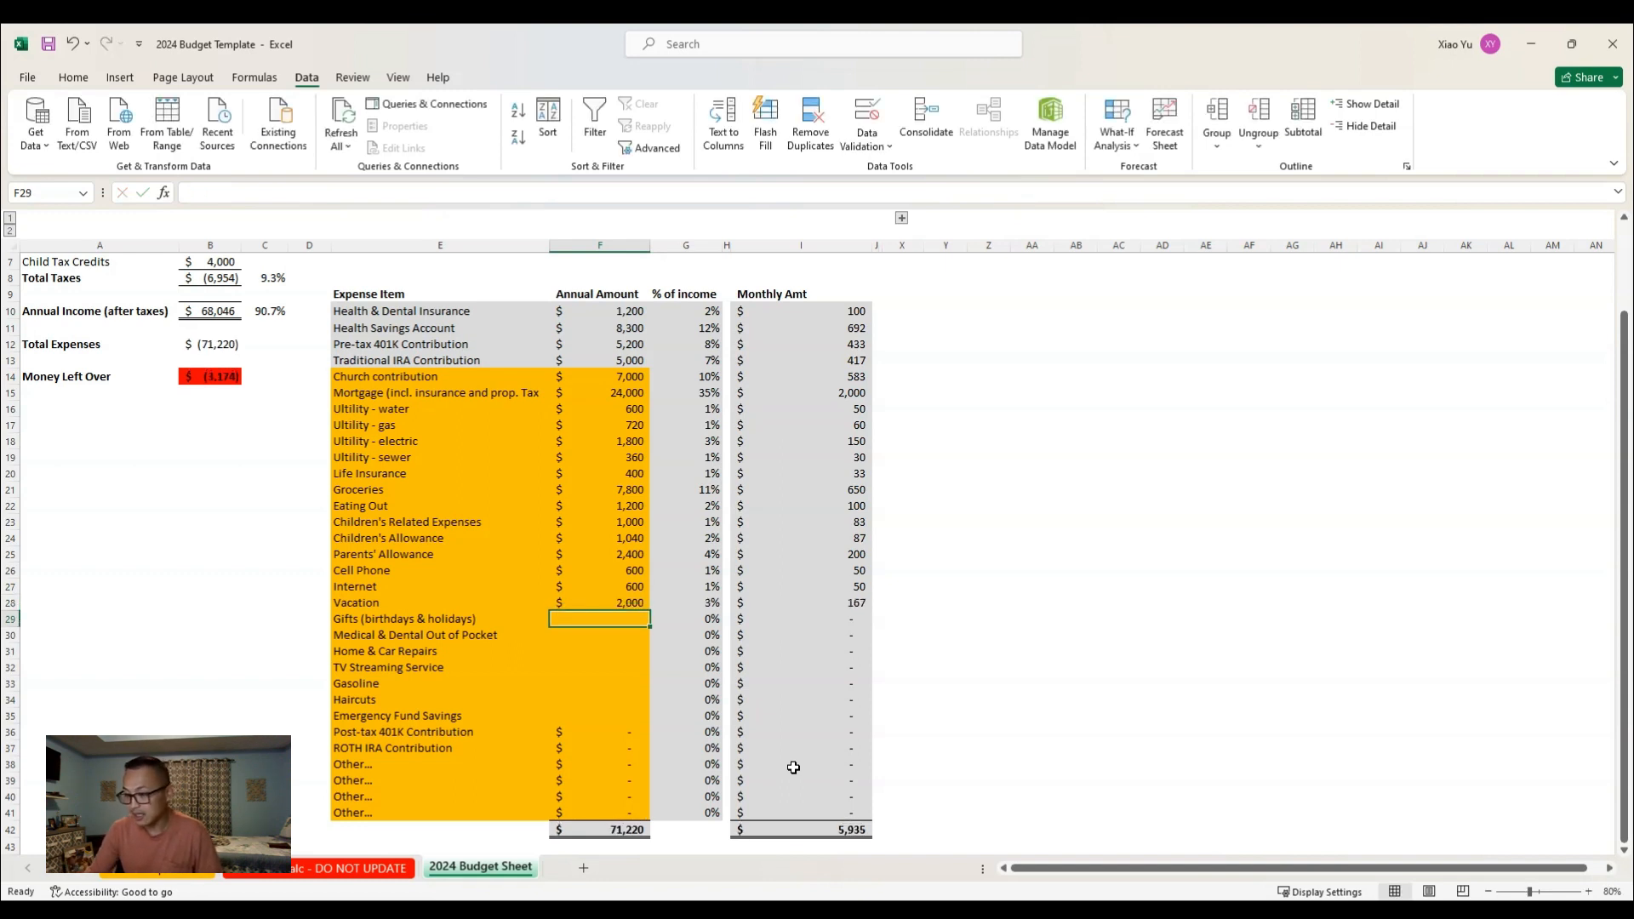
text(=)
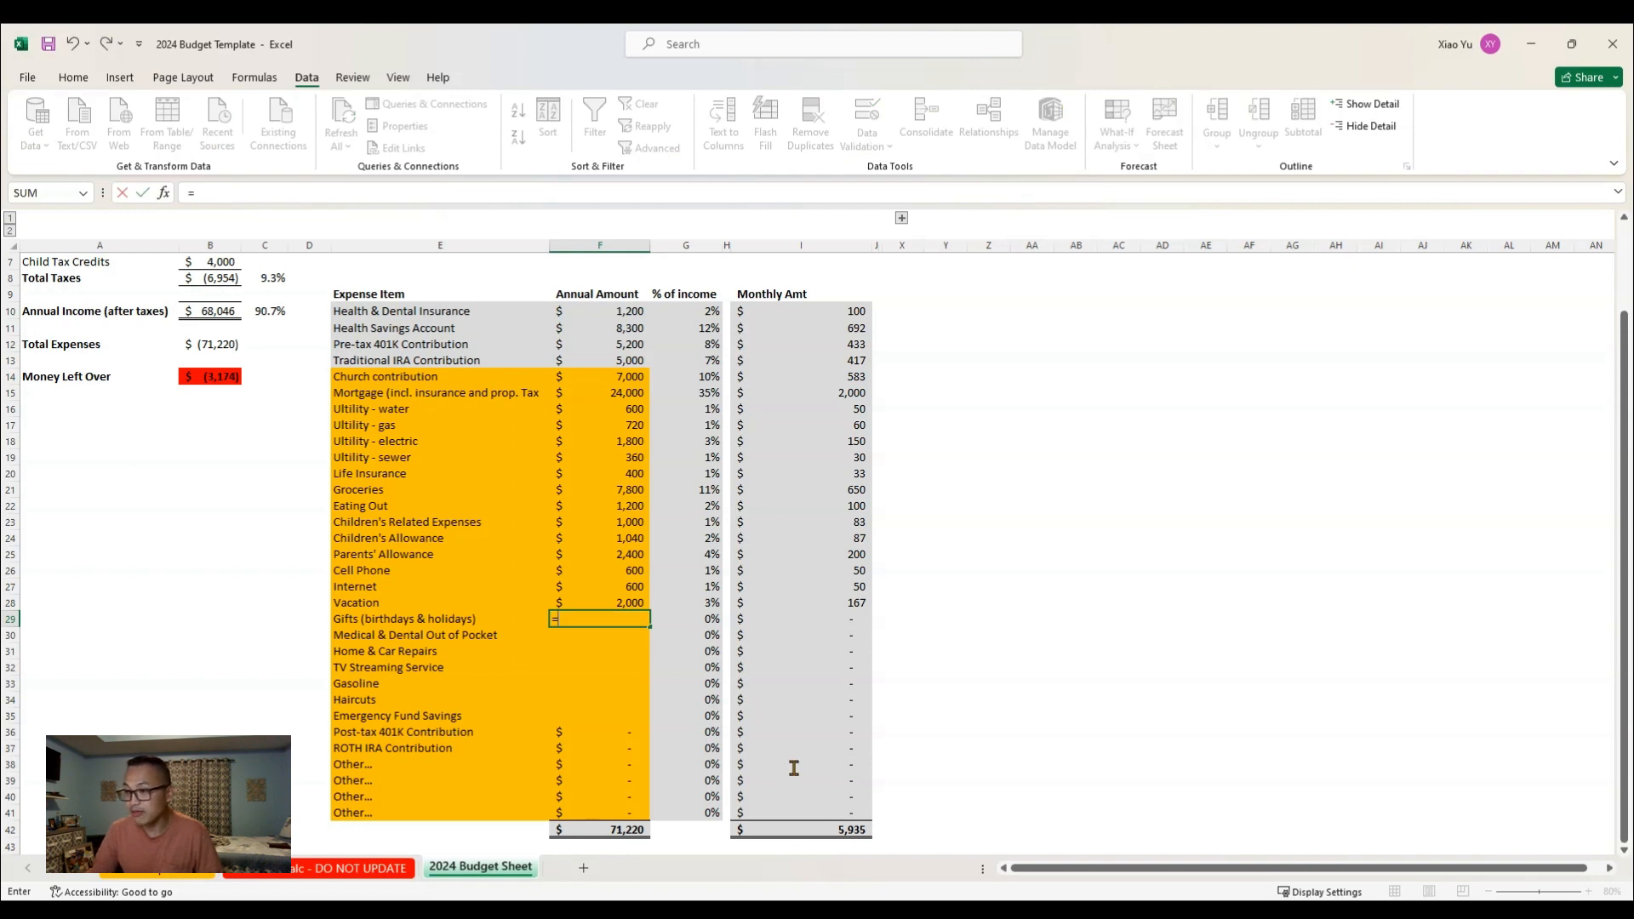
text(500)
key(Return)
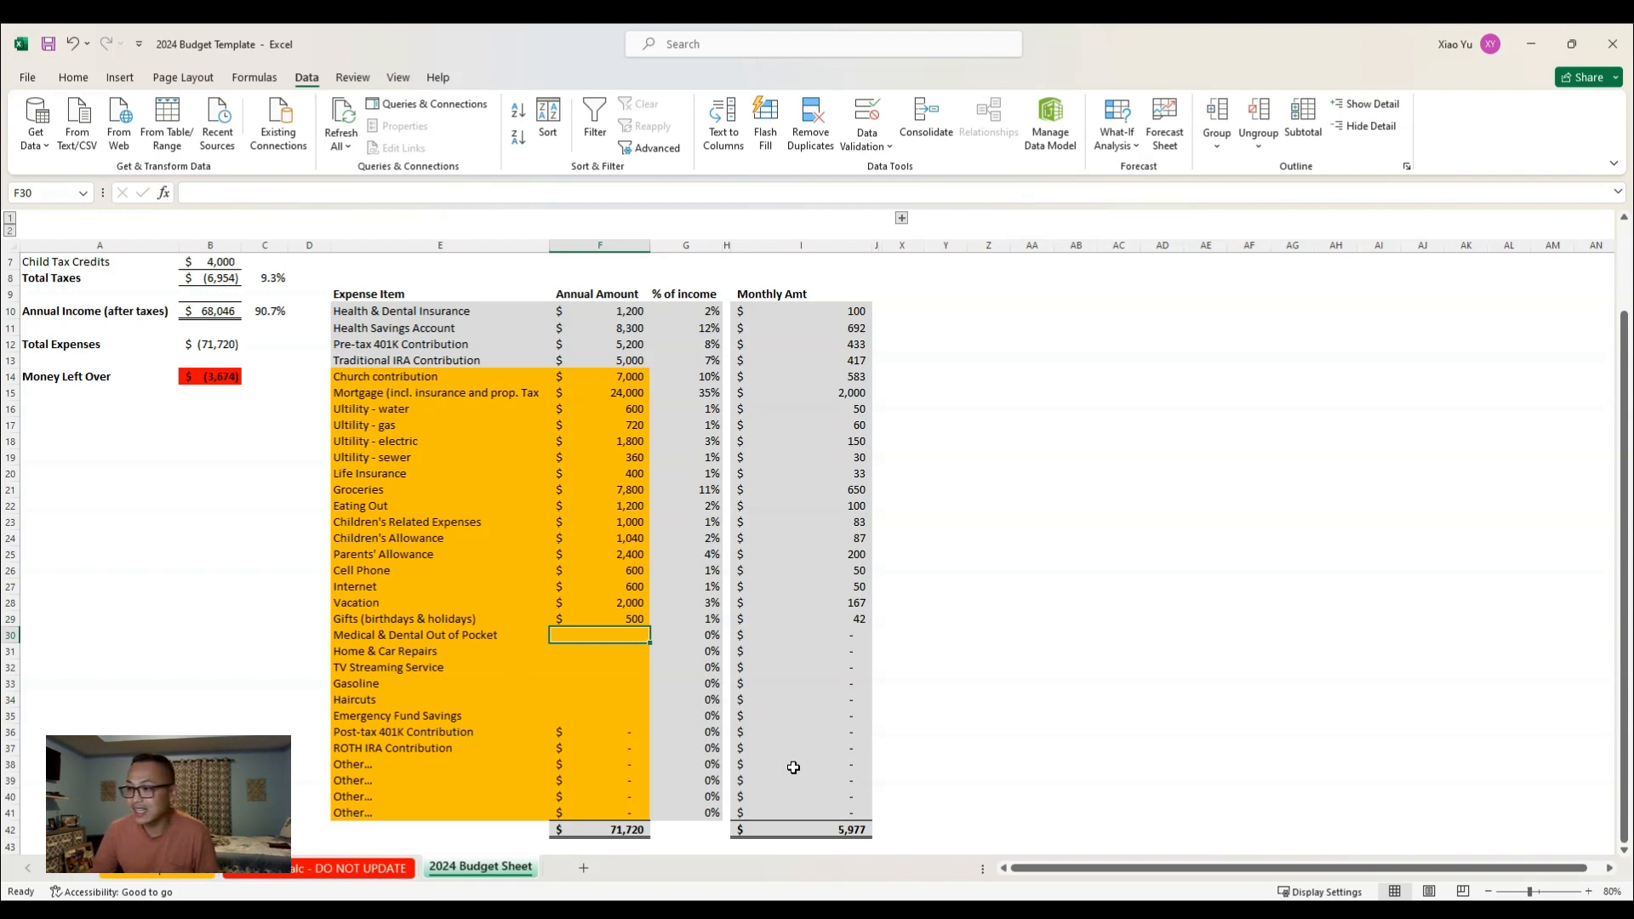
Enter the annual amounts 500 for medical and dental out of pocket in F30 and 500 for home and car repairs in F31
text(500)
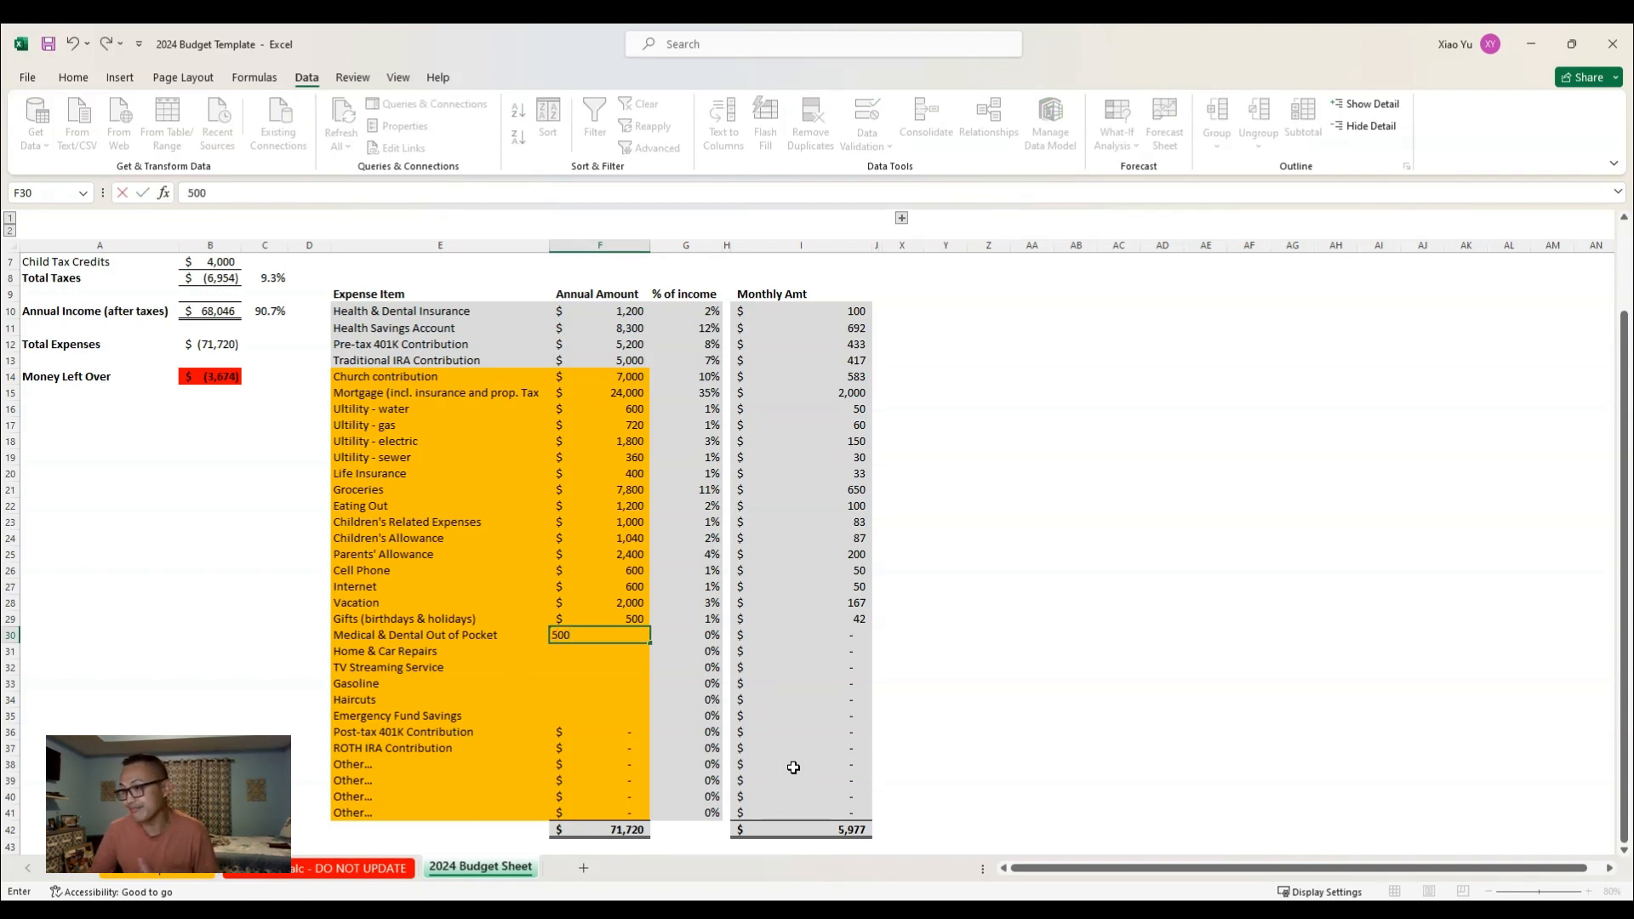
key(Return)
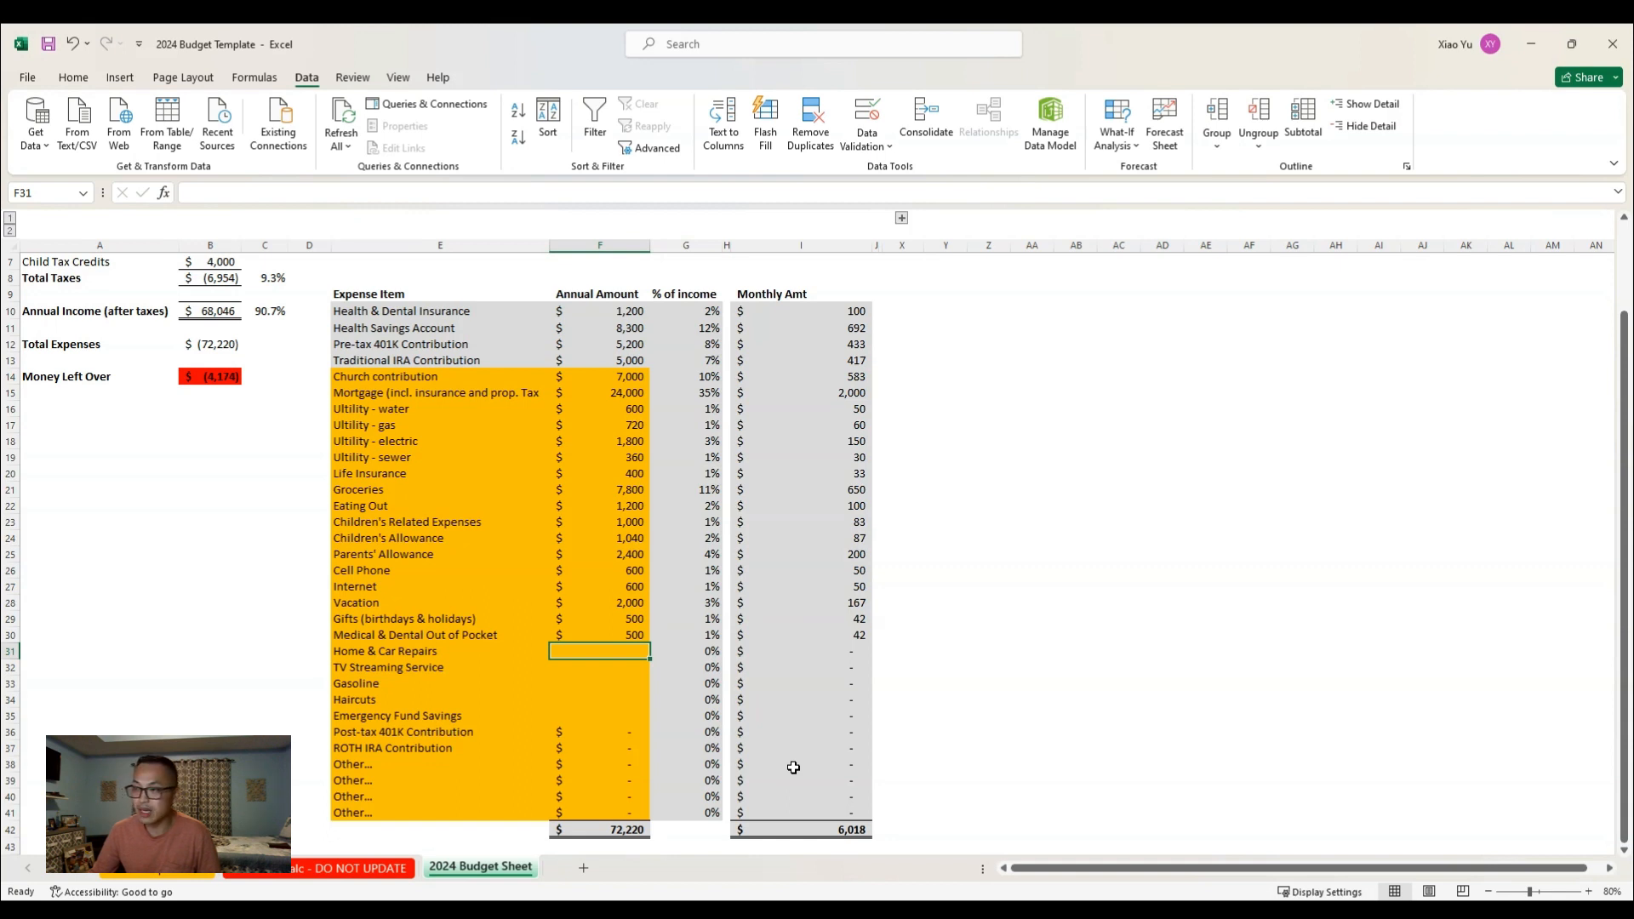
text(500)
key(Return)
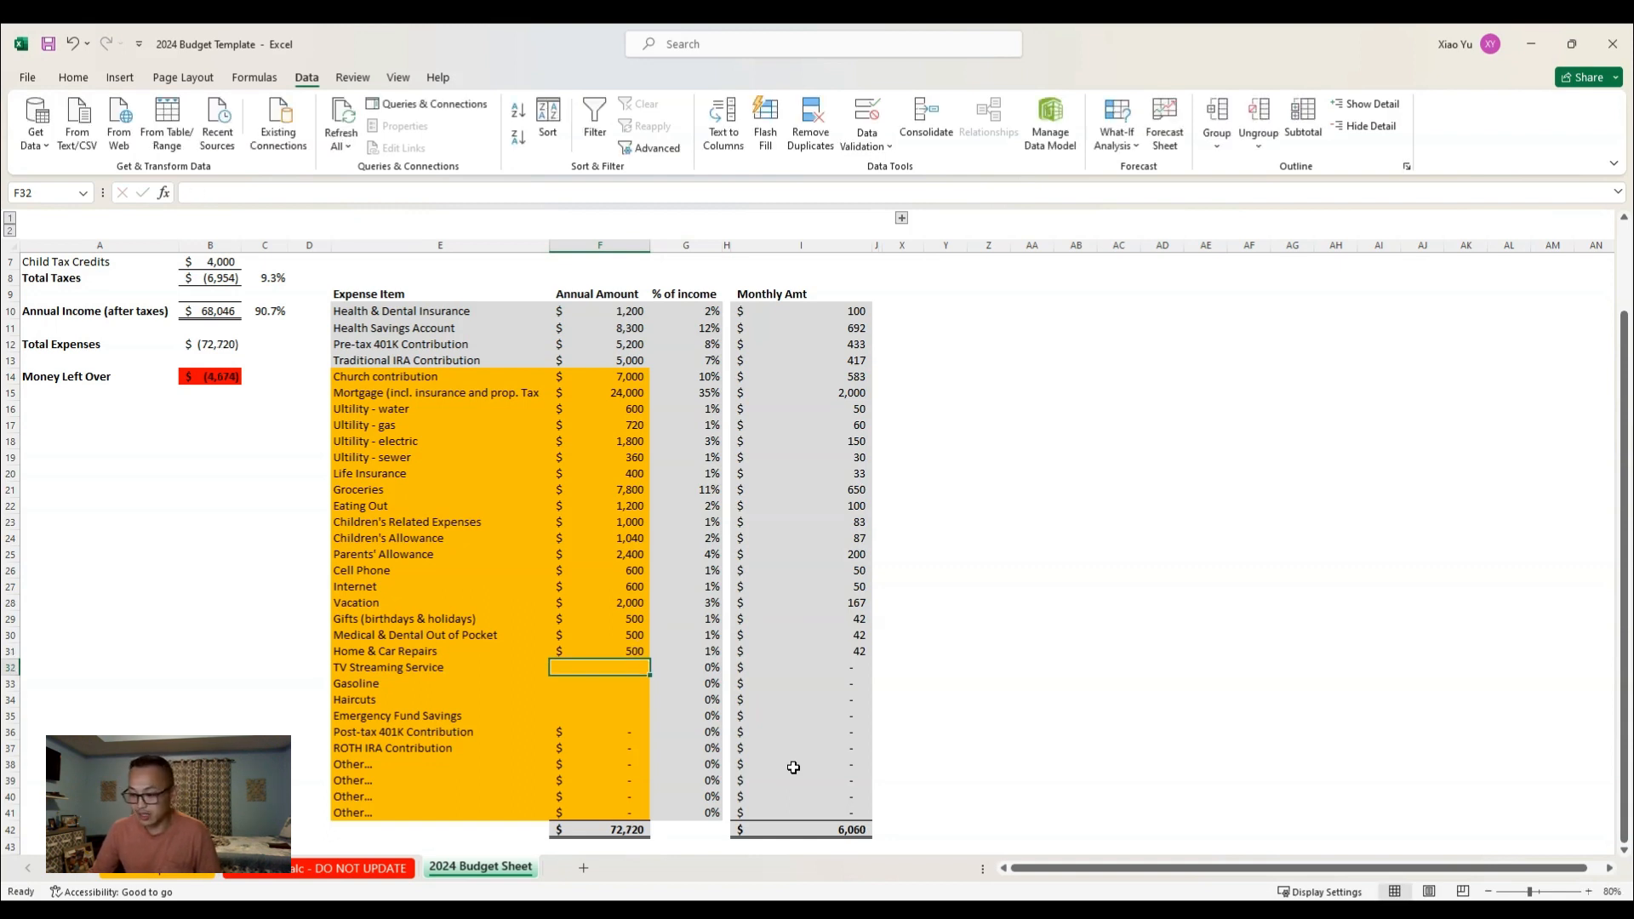
Enter the annual amount =60*12 for the TV streaming service in F32
text(=)
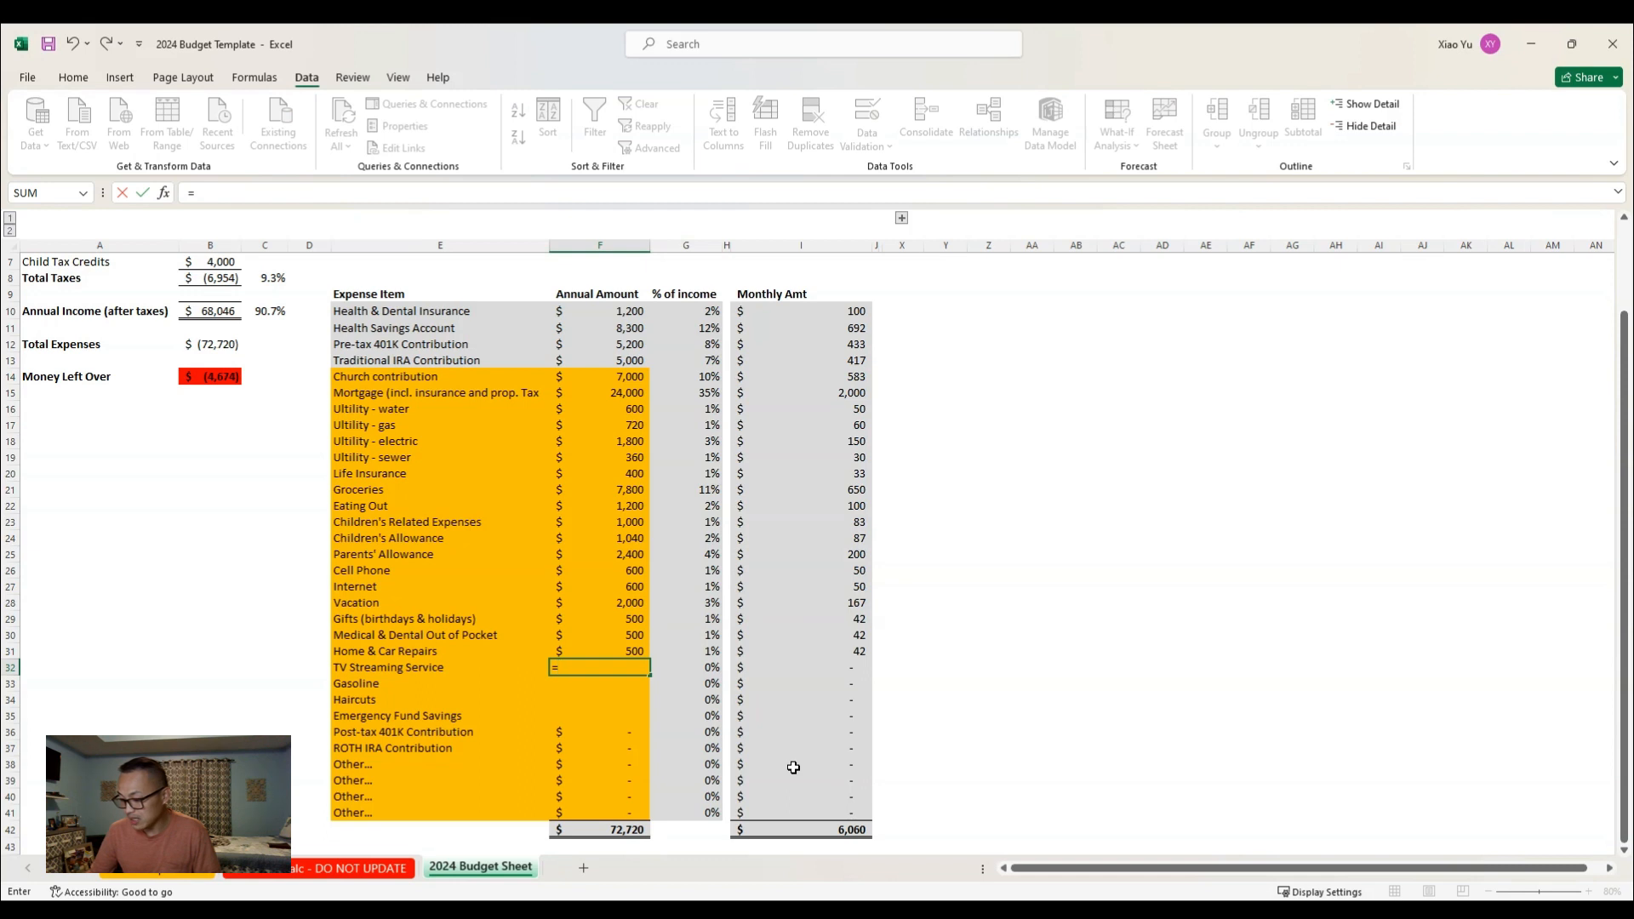
text(60)
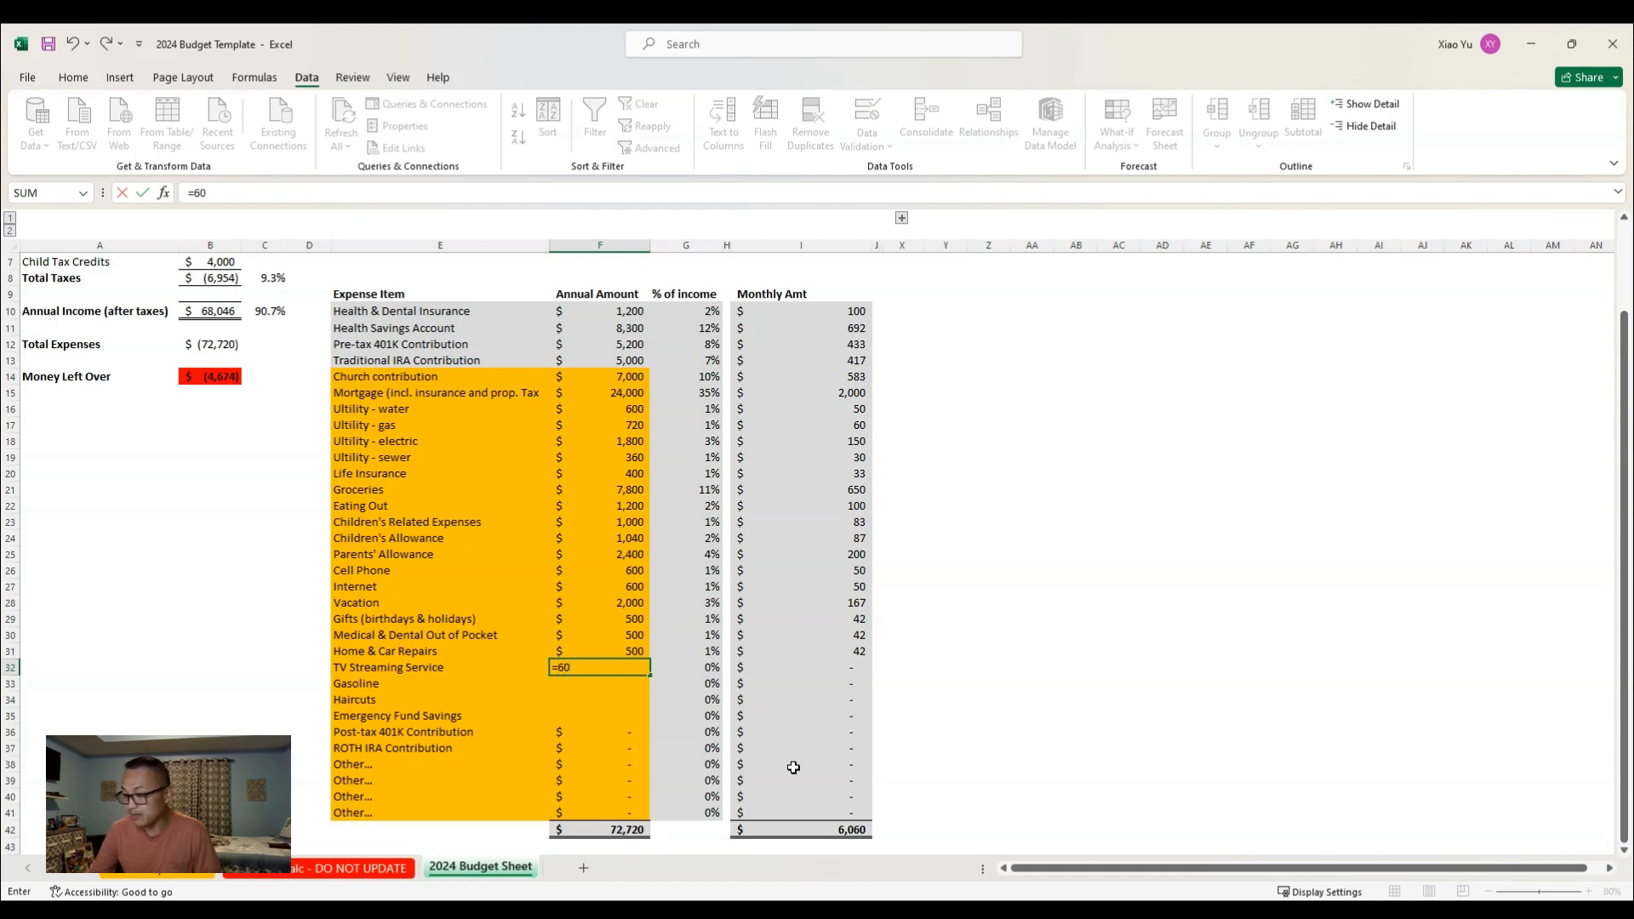
text(*12)
key(Return)
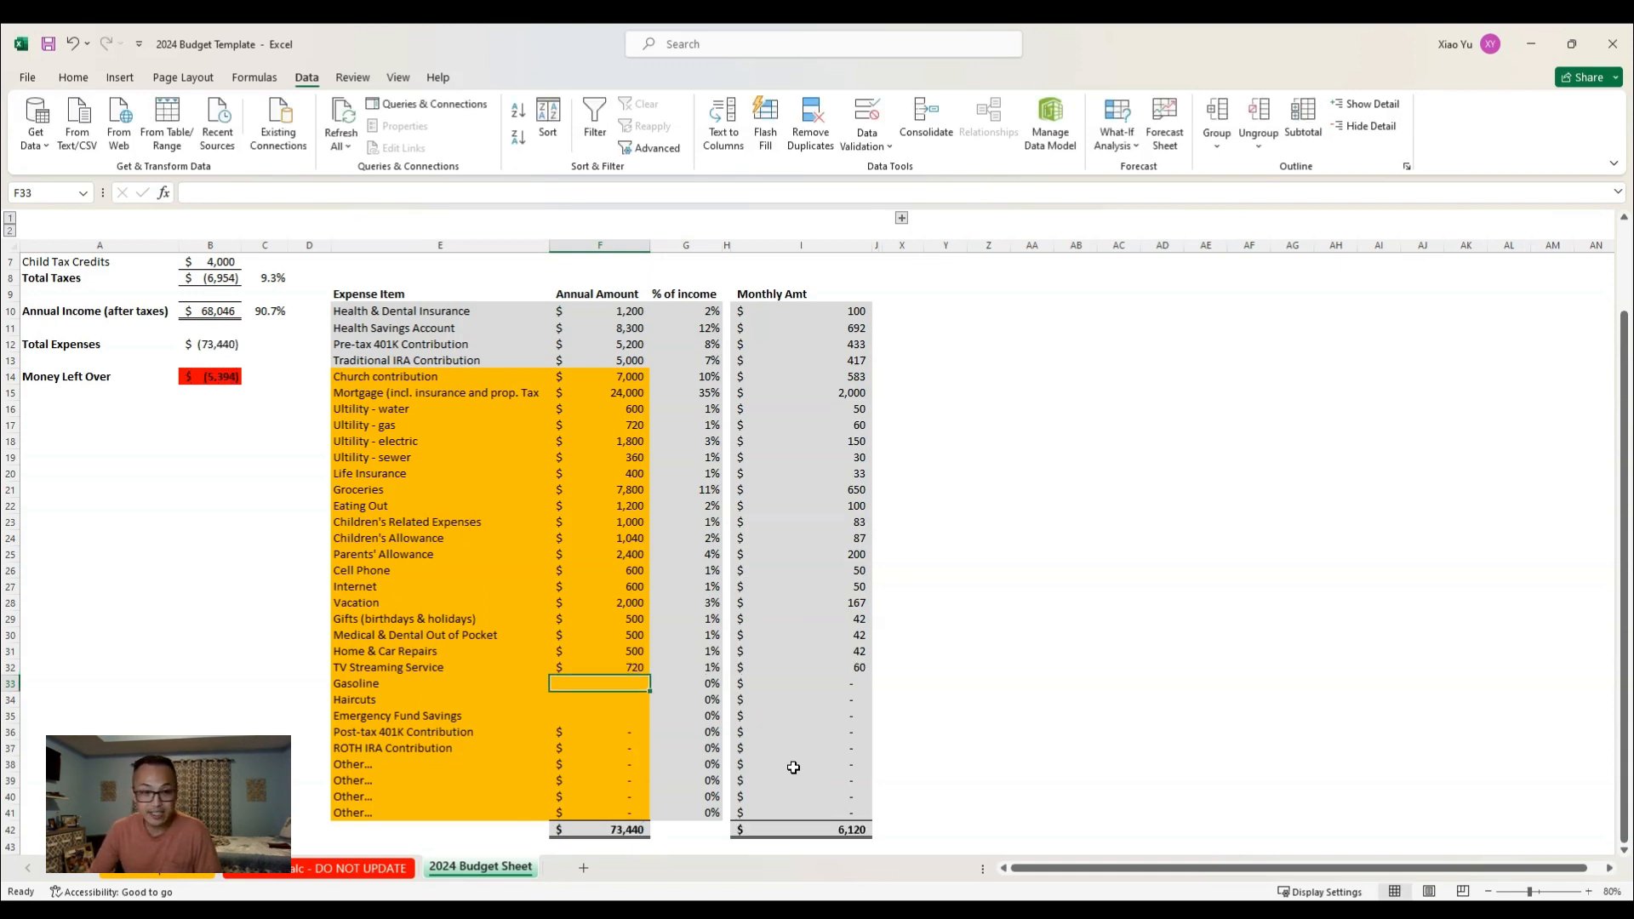
Enter the annual amounts =150*12 for gasoline in F33 and =20*12 for haircuts in F34
text(=)
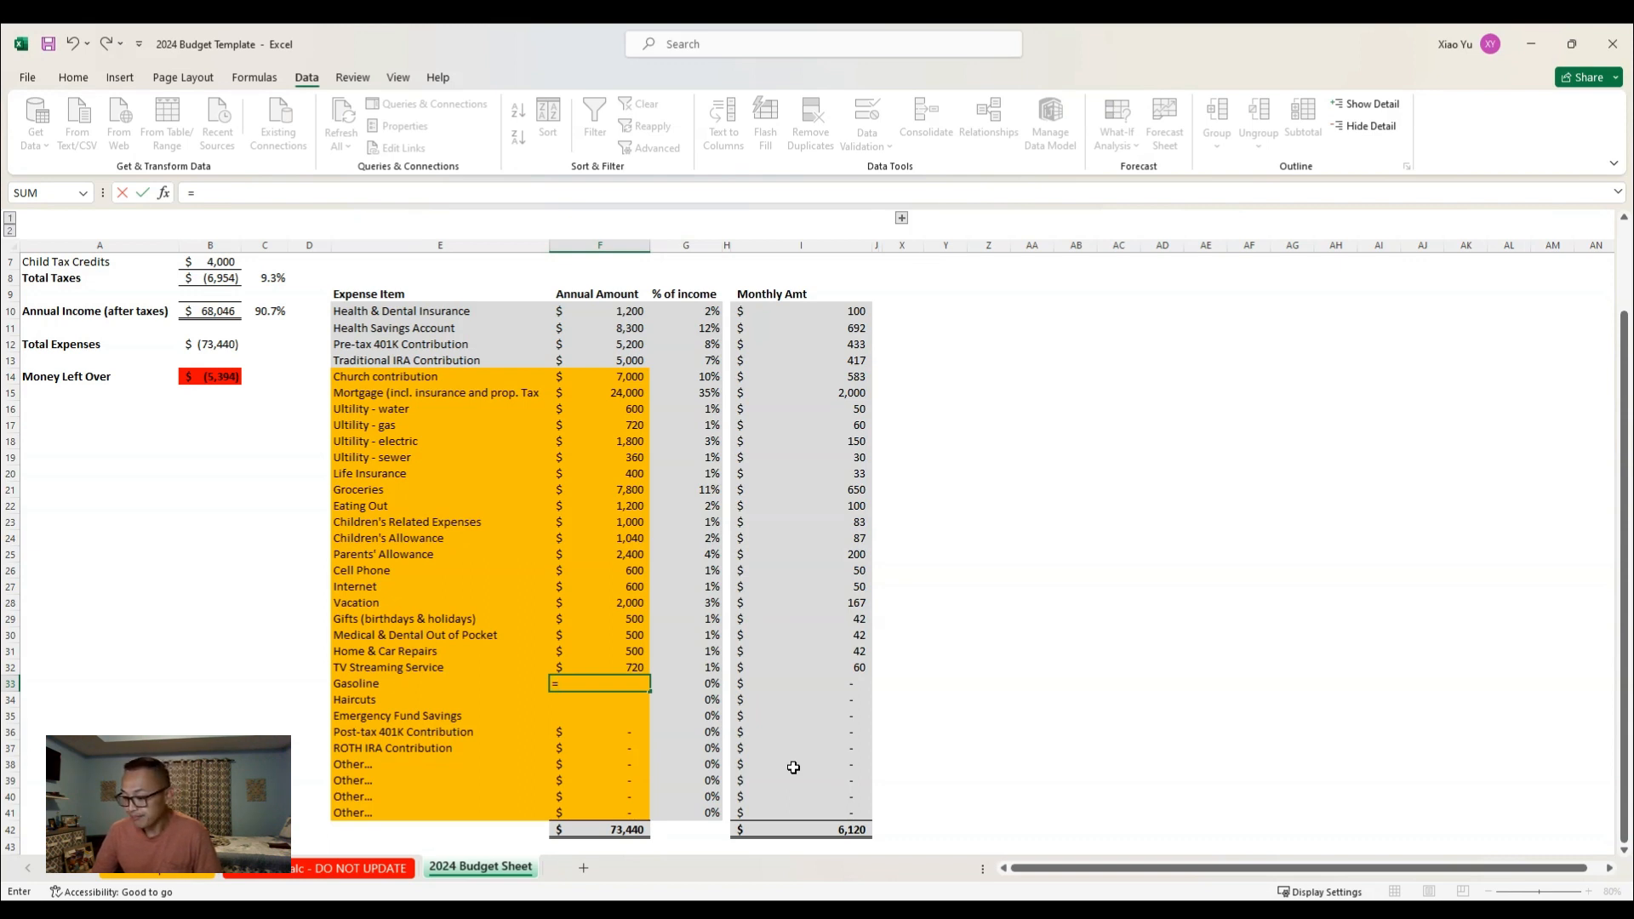
text(150*12)
key(Return)
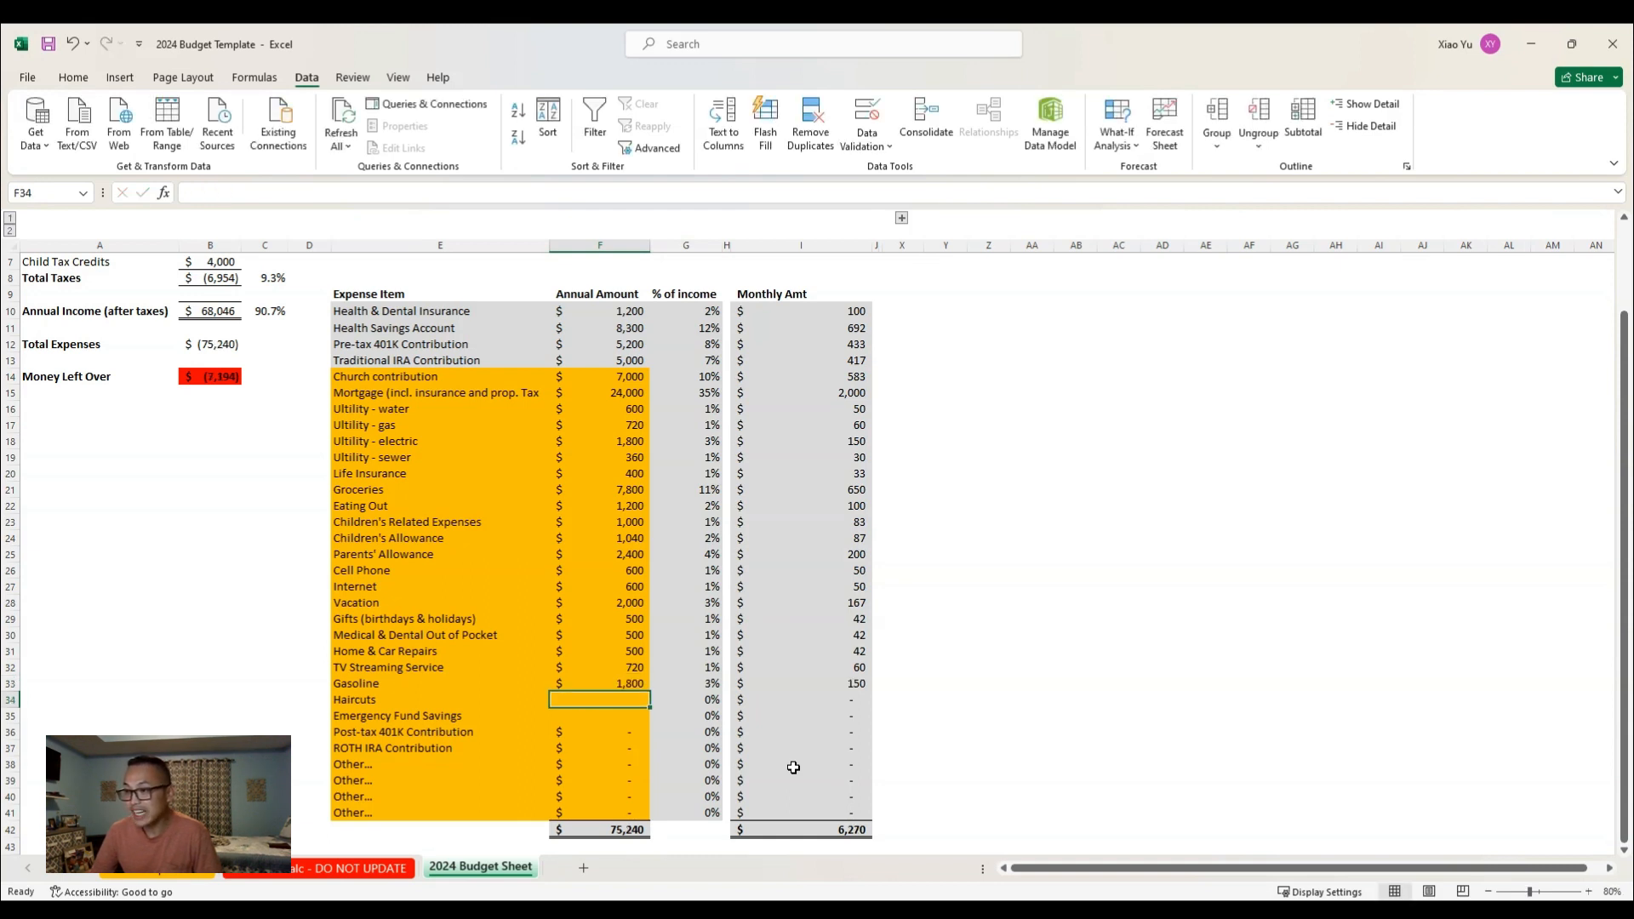
text(=20*12)
key(Return)
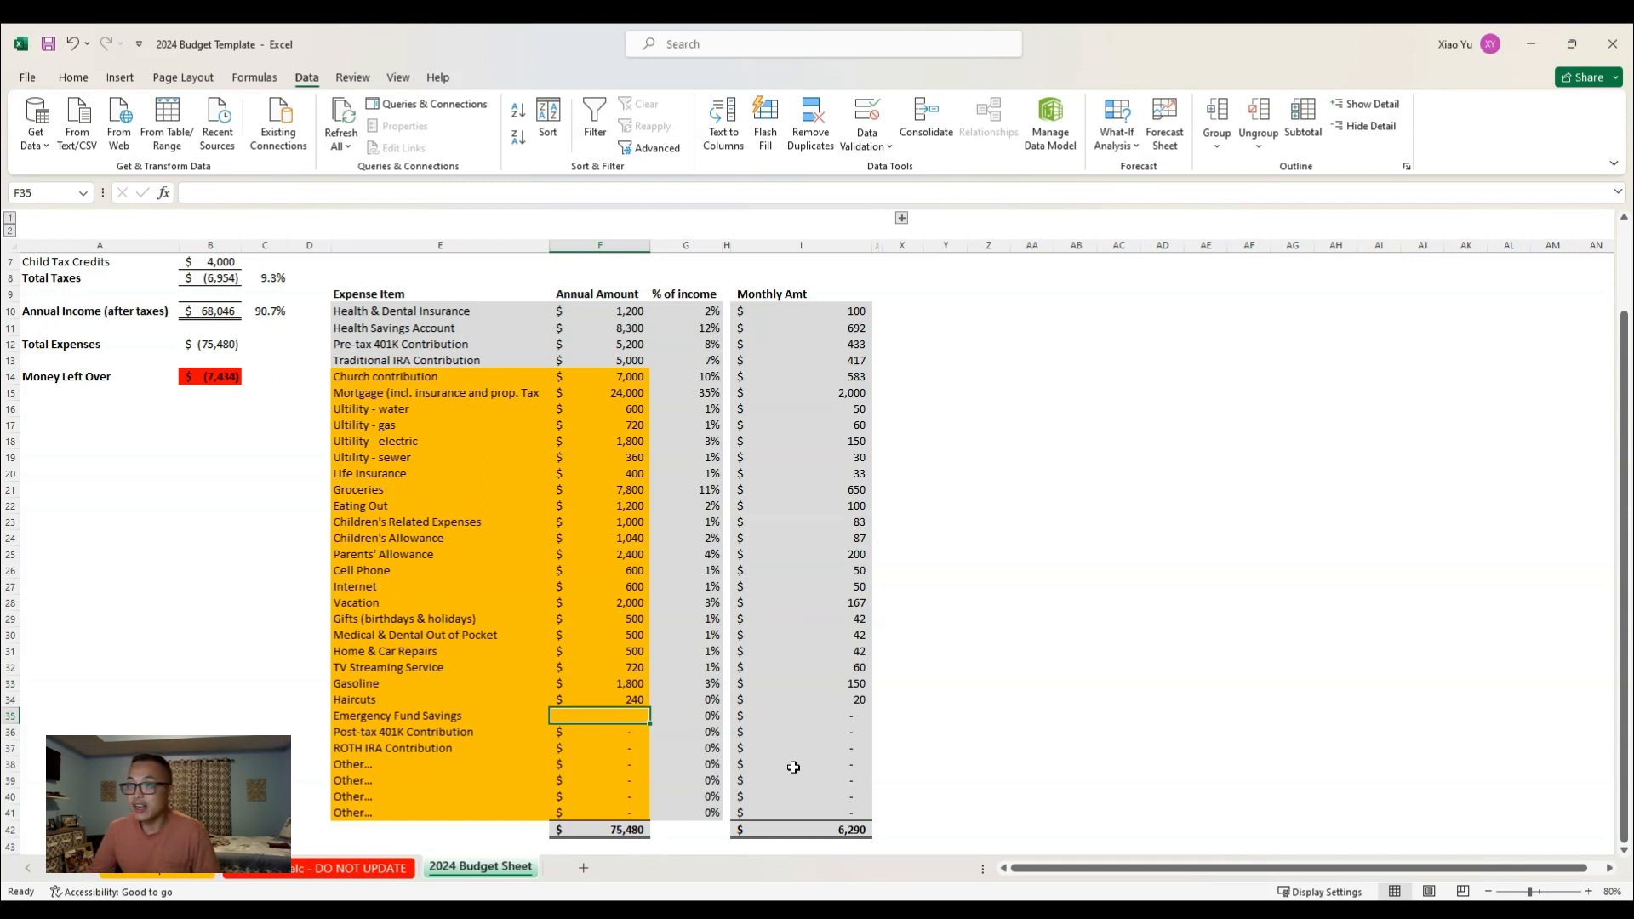
Review the after-tax income in B10, Total Expenses in B12 and Money Left Over in B14
scroll(384, 720, up, 2)
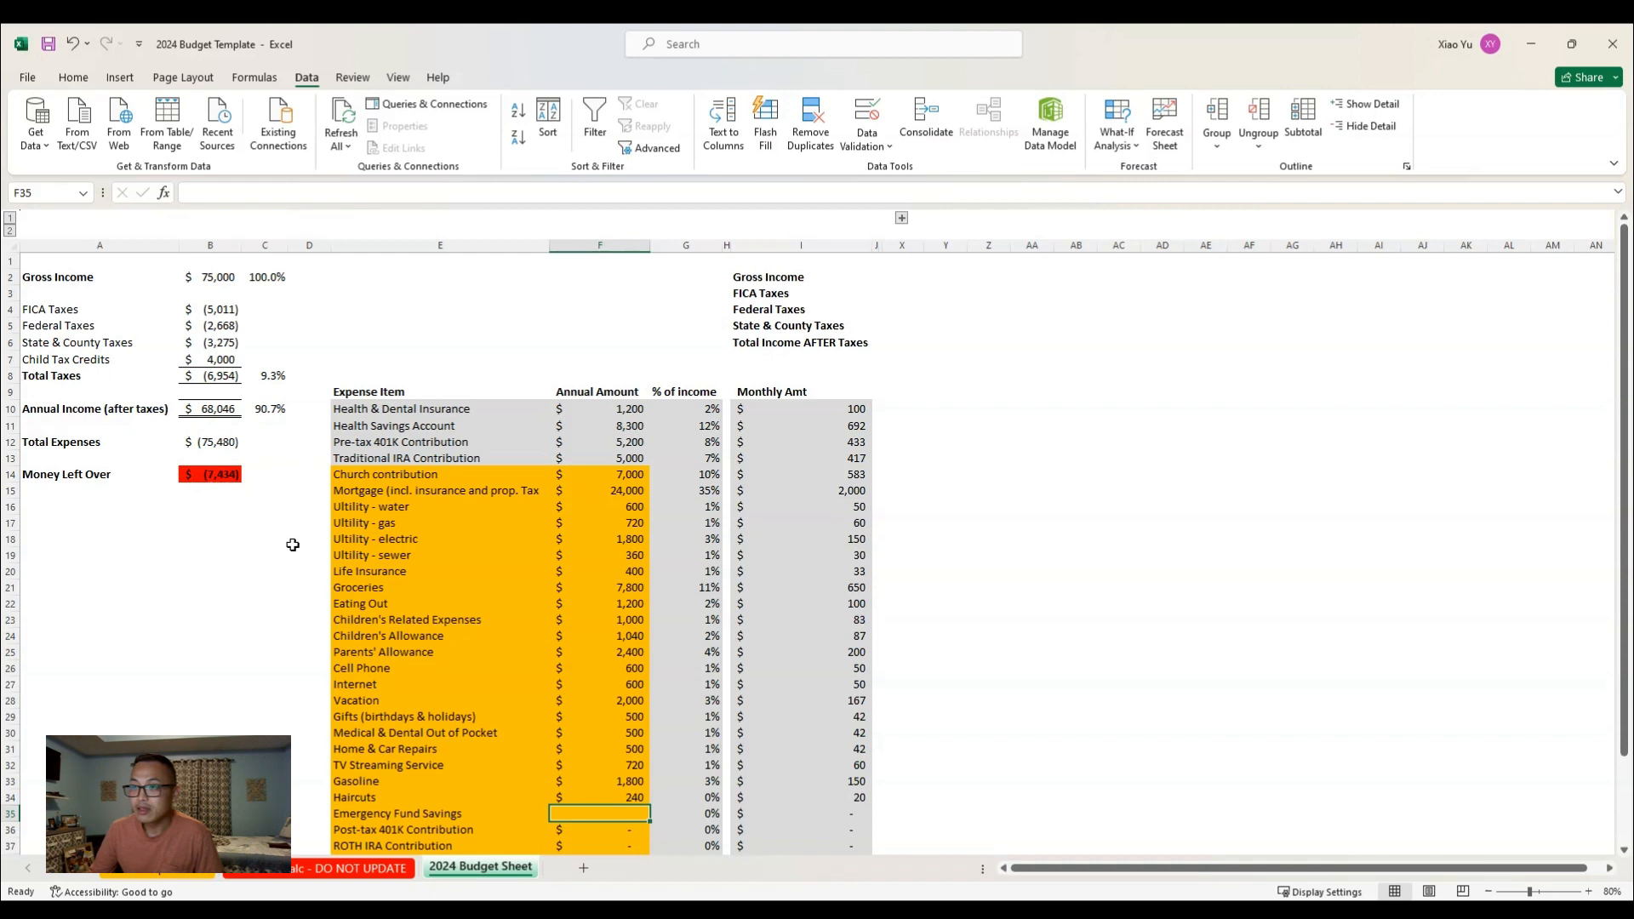
click(210, 409)
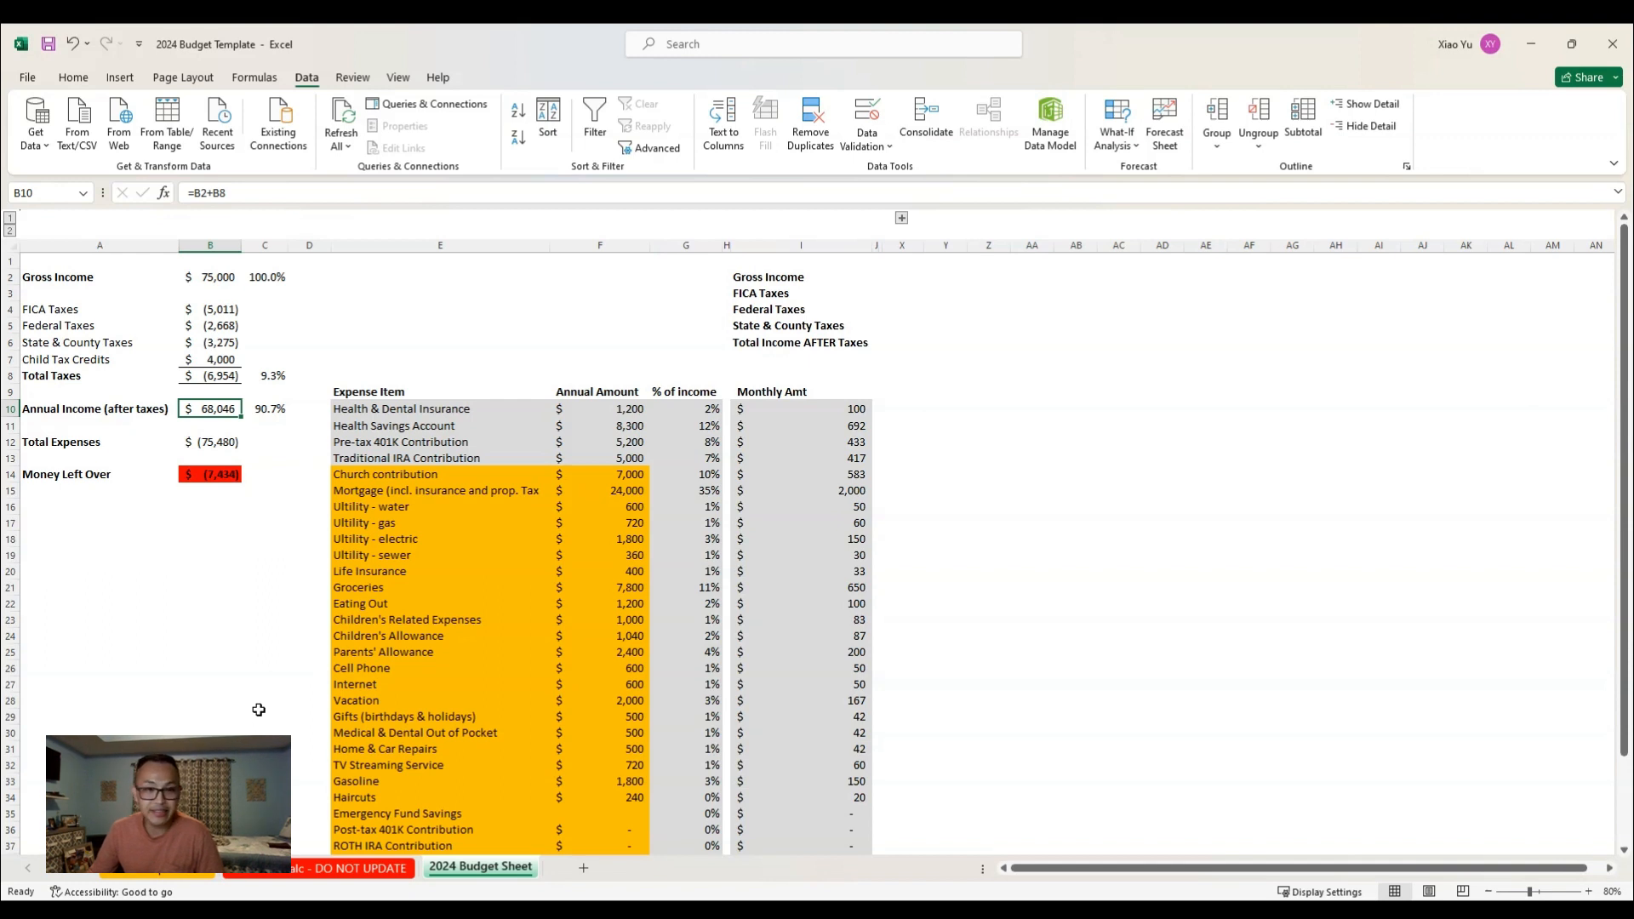
key(Down)
key(Down)
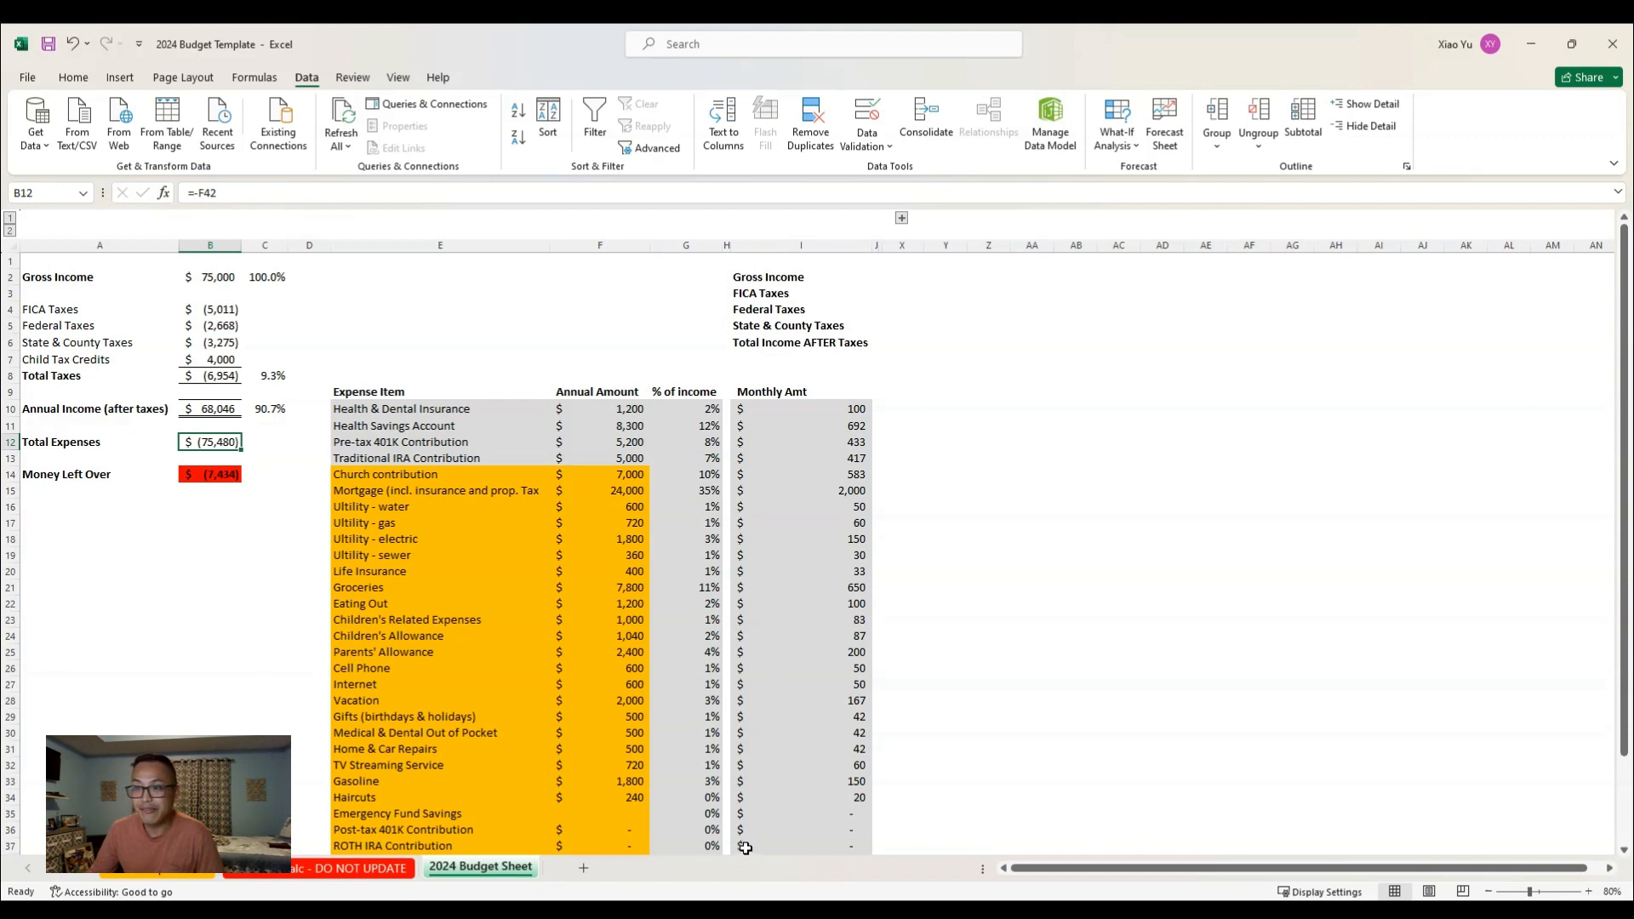
key(Down)
key(Down)
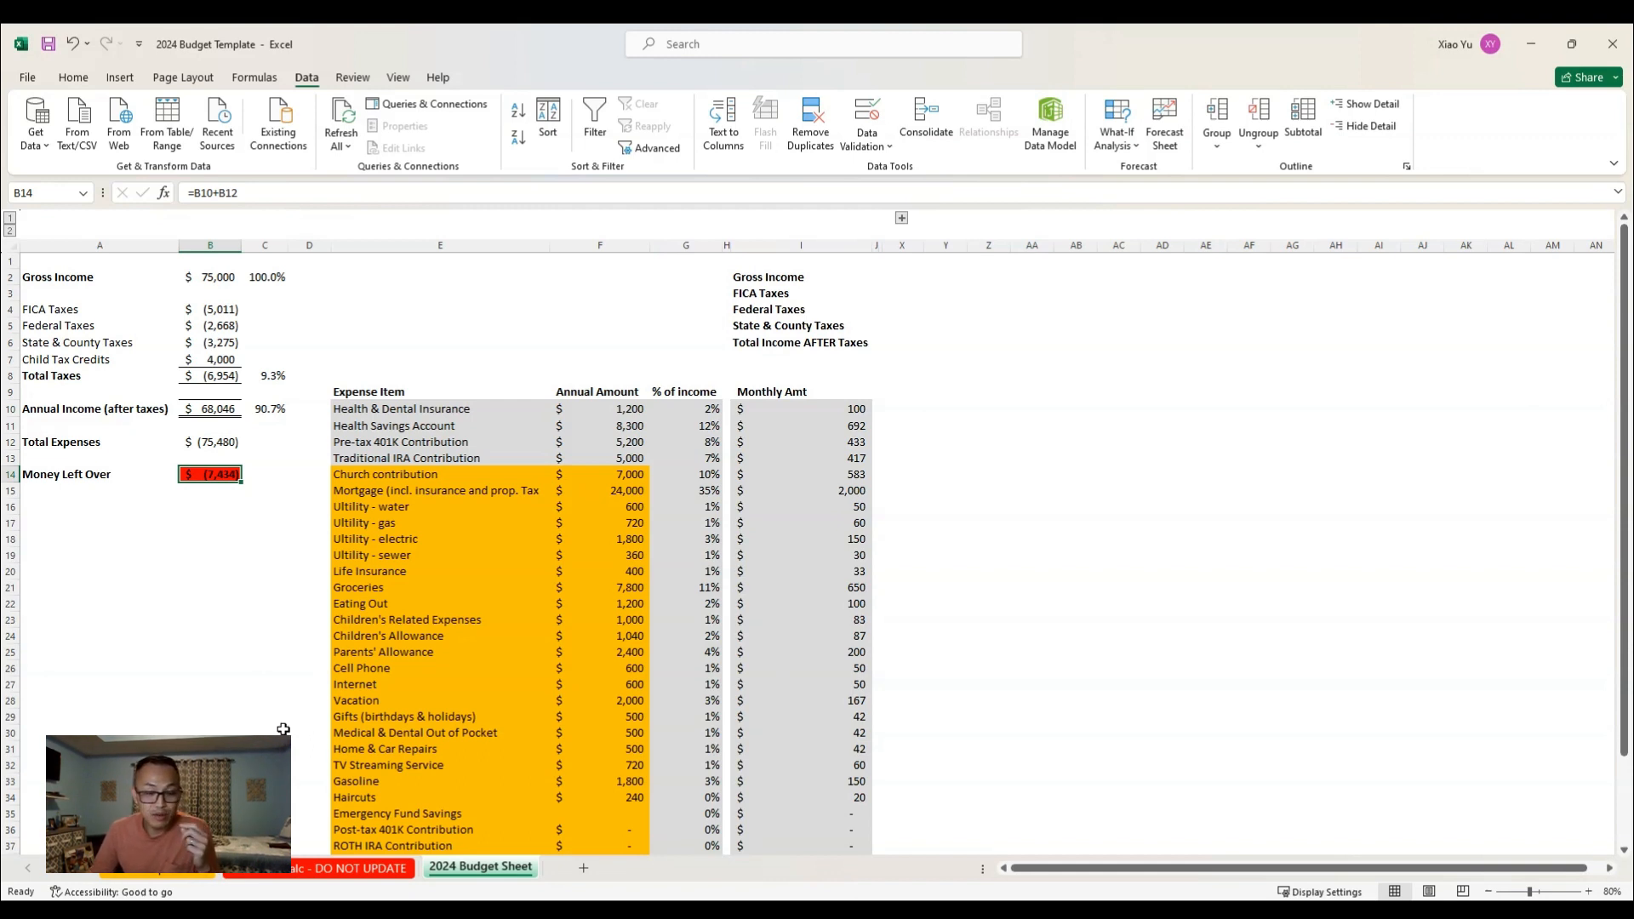
Change the annual groceries amount in F21 to =100*52 and check Money Left Over in B14
click(600, 636)
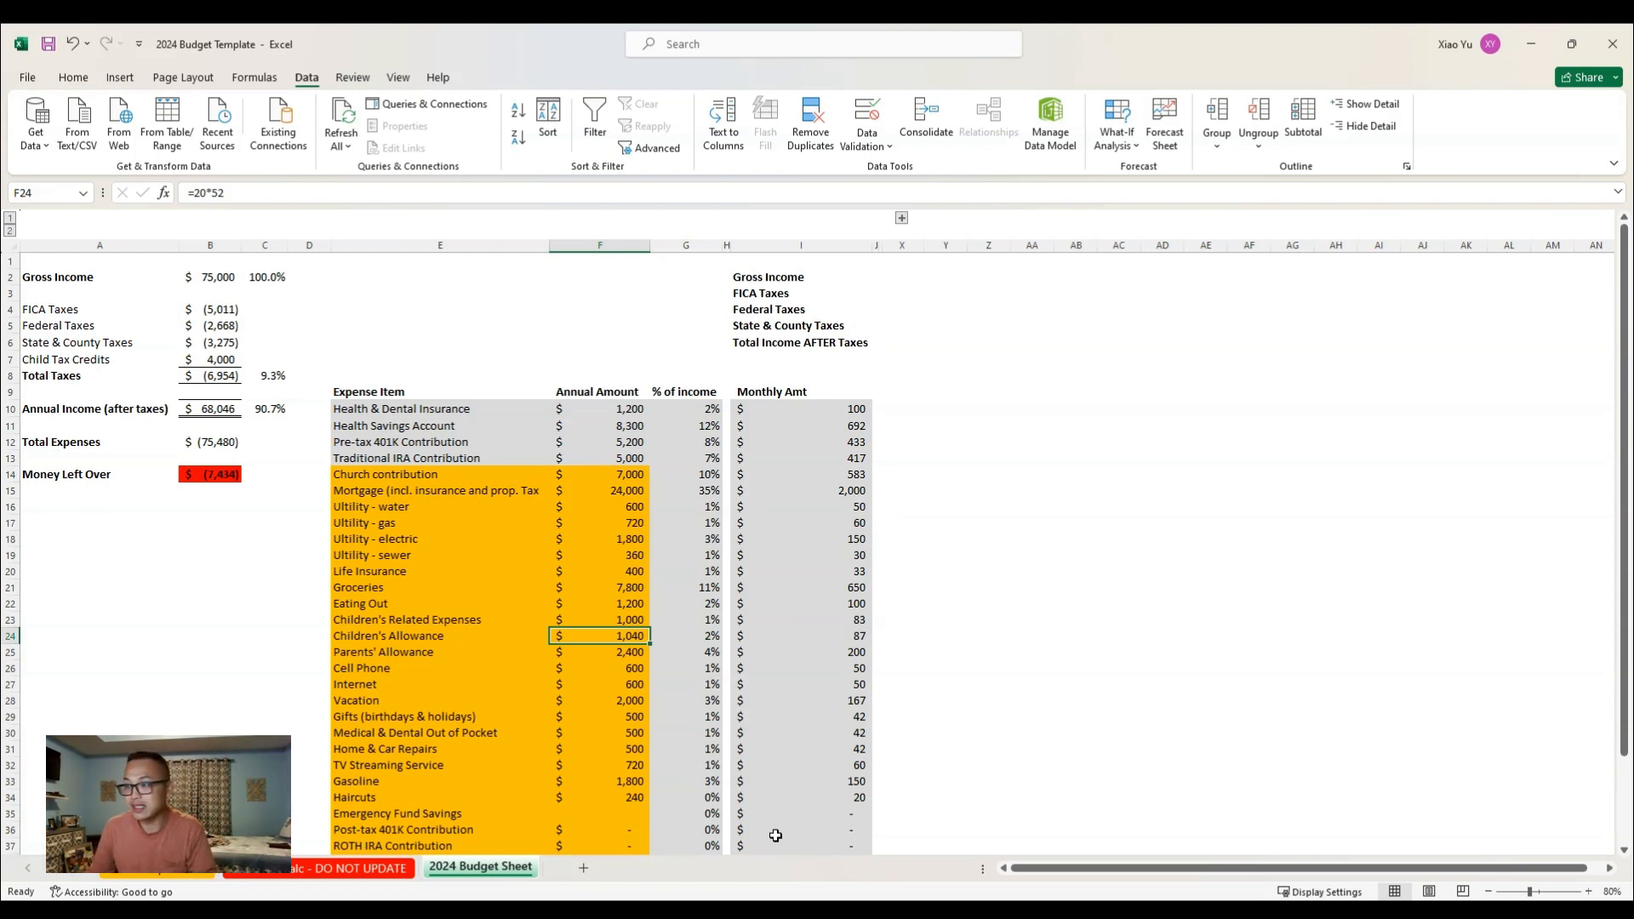
key(Up)
key(Up)
key(Up)
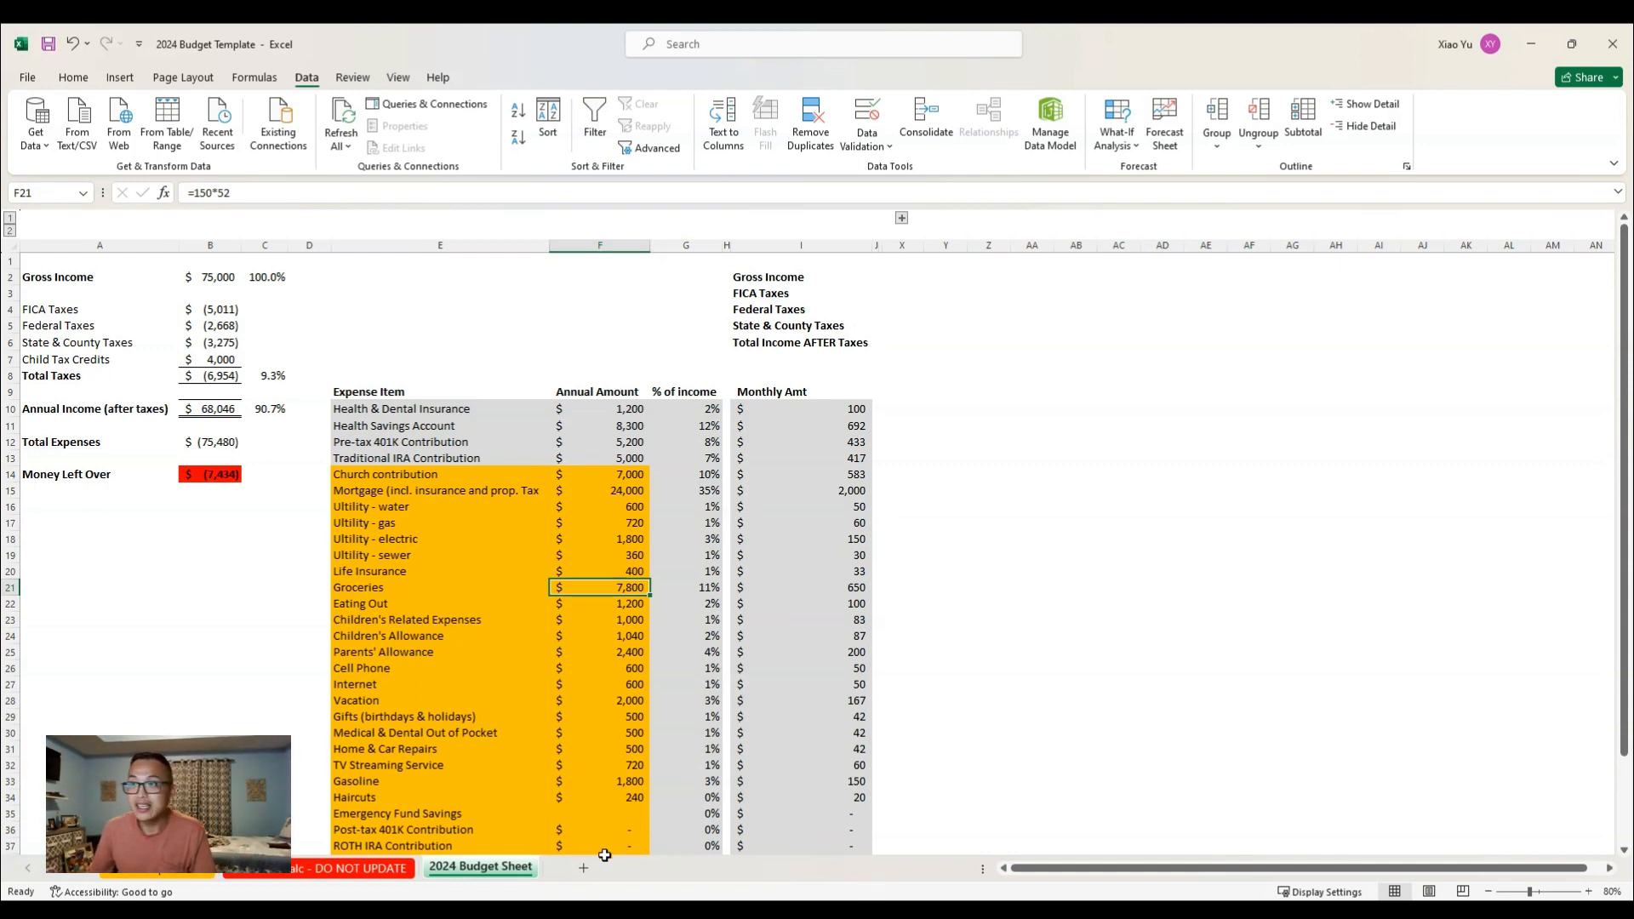
click(213, 193)
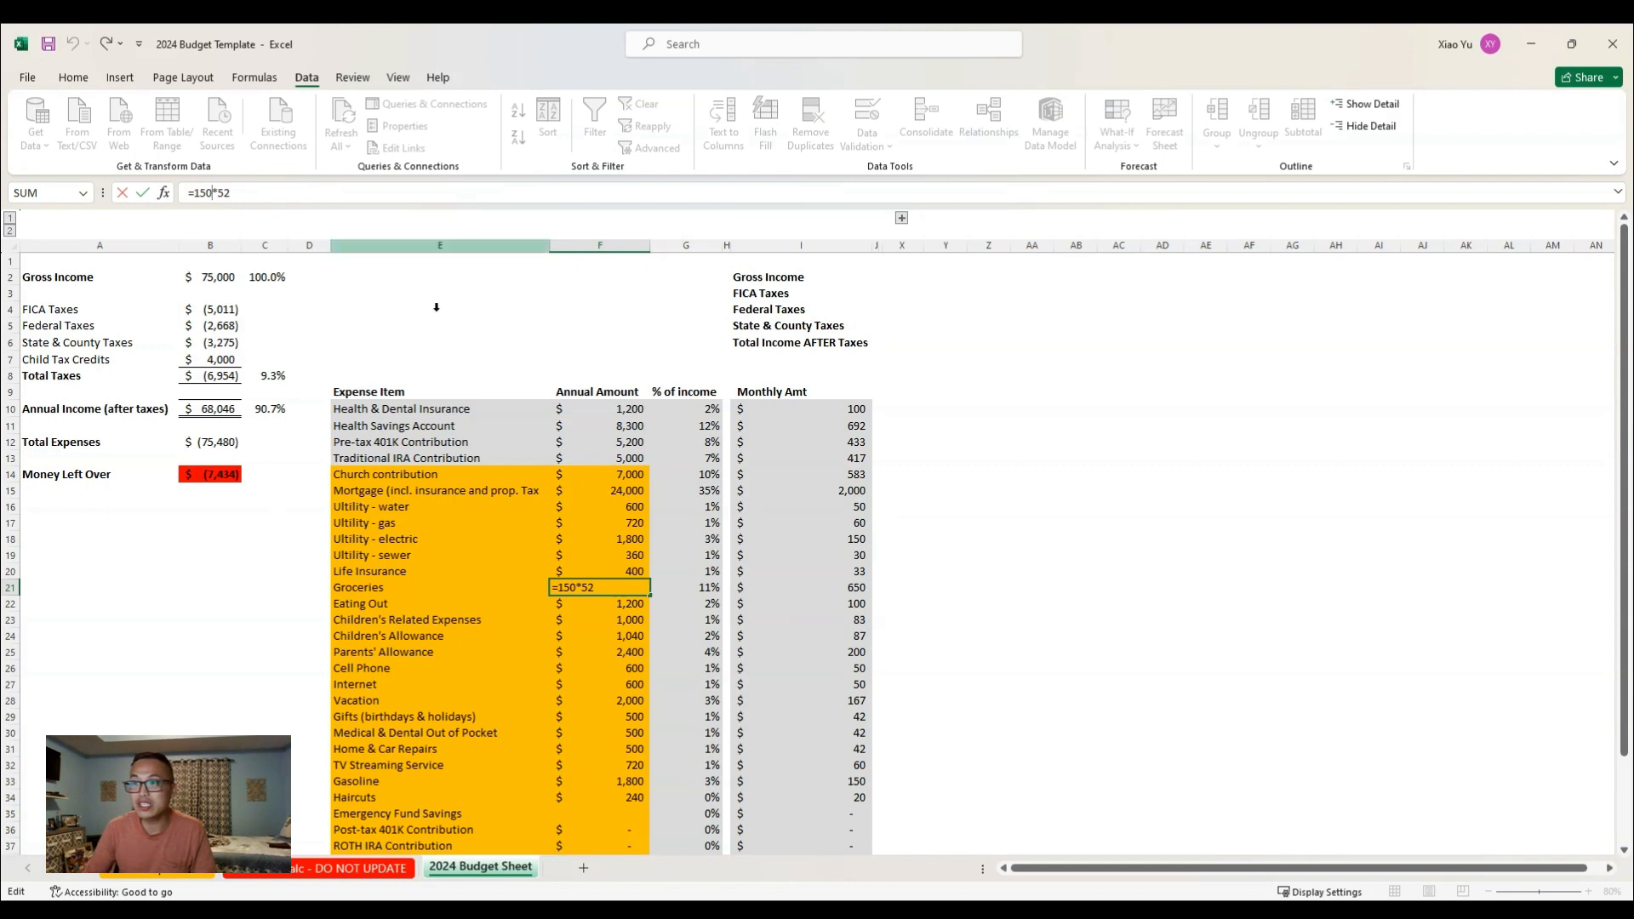
key(BackSpace)
key(BackSpace)
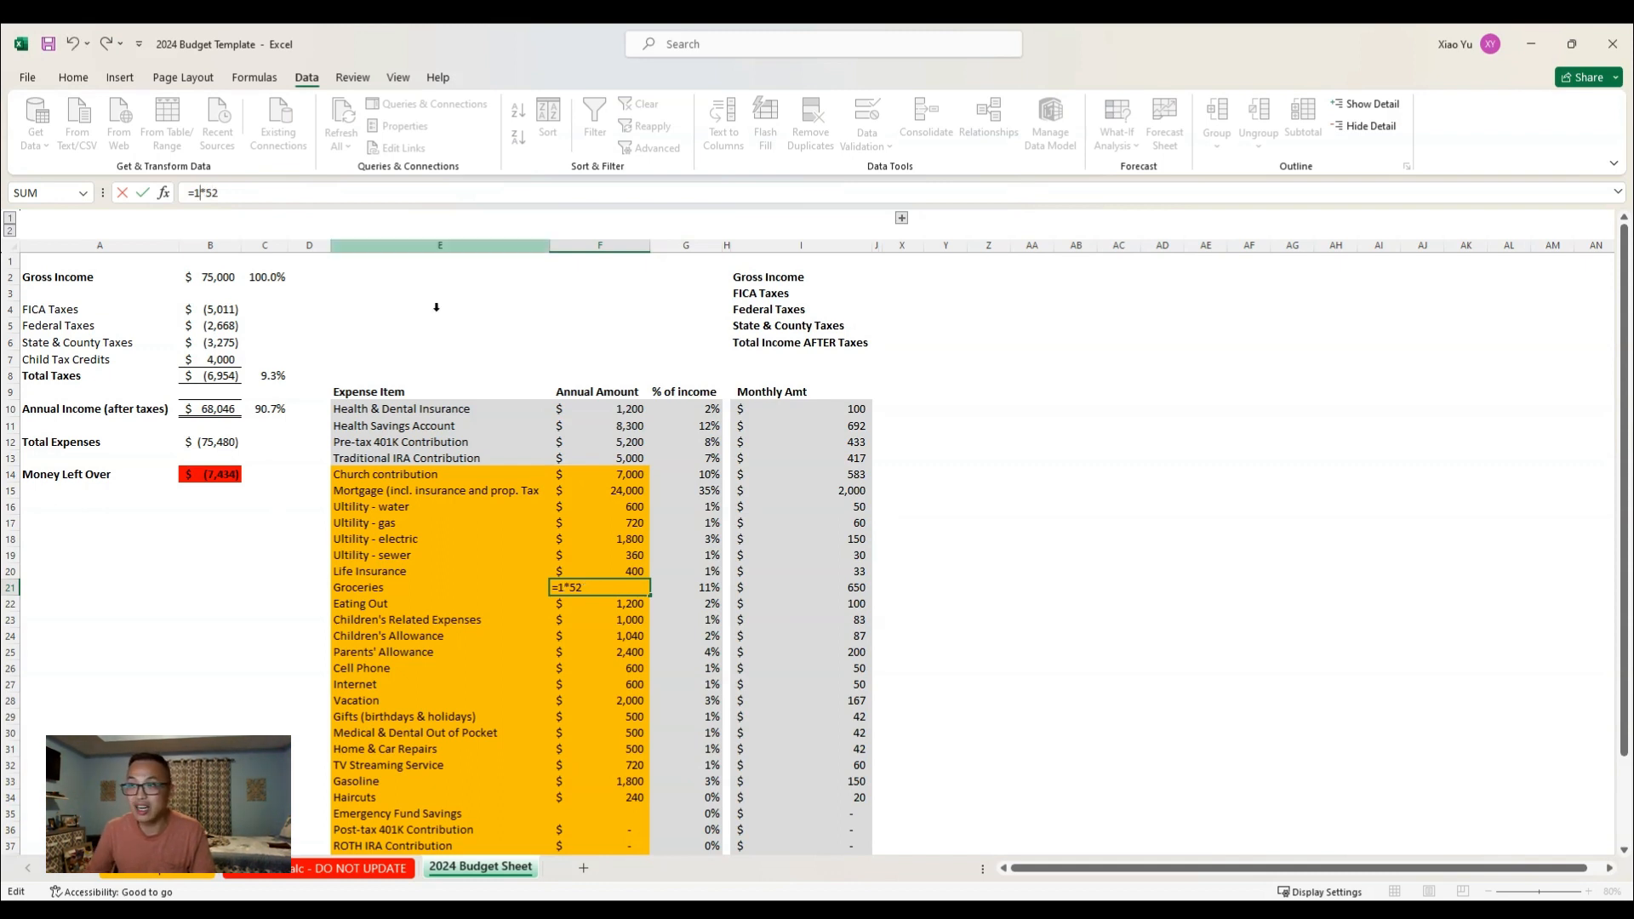
text(00)
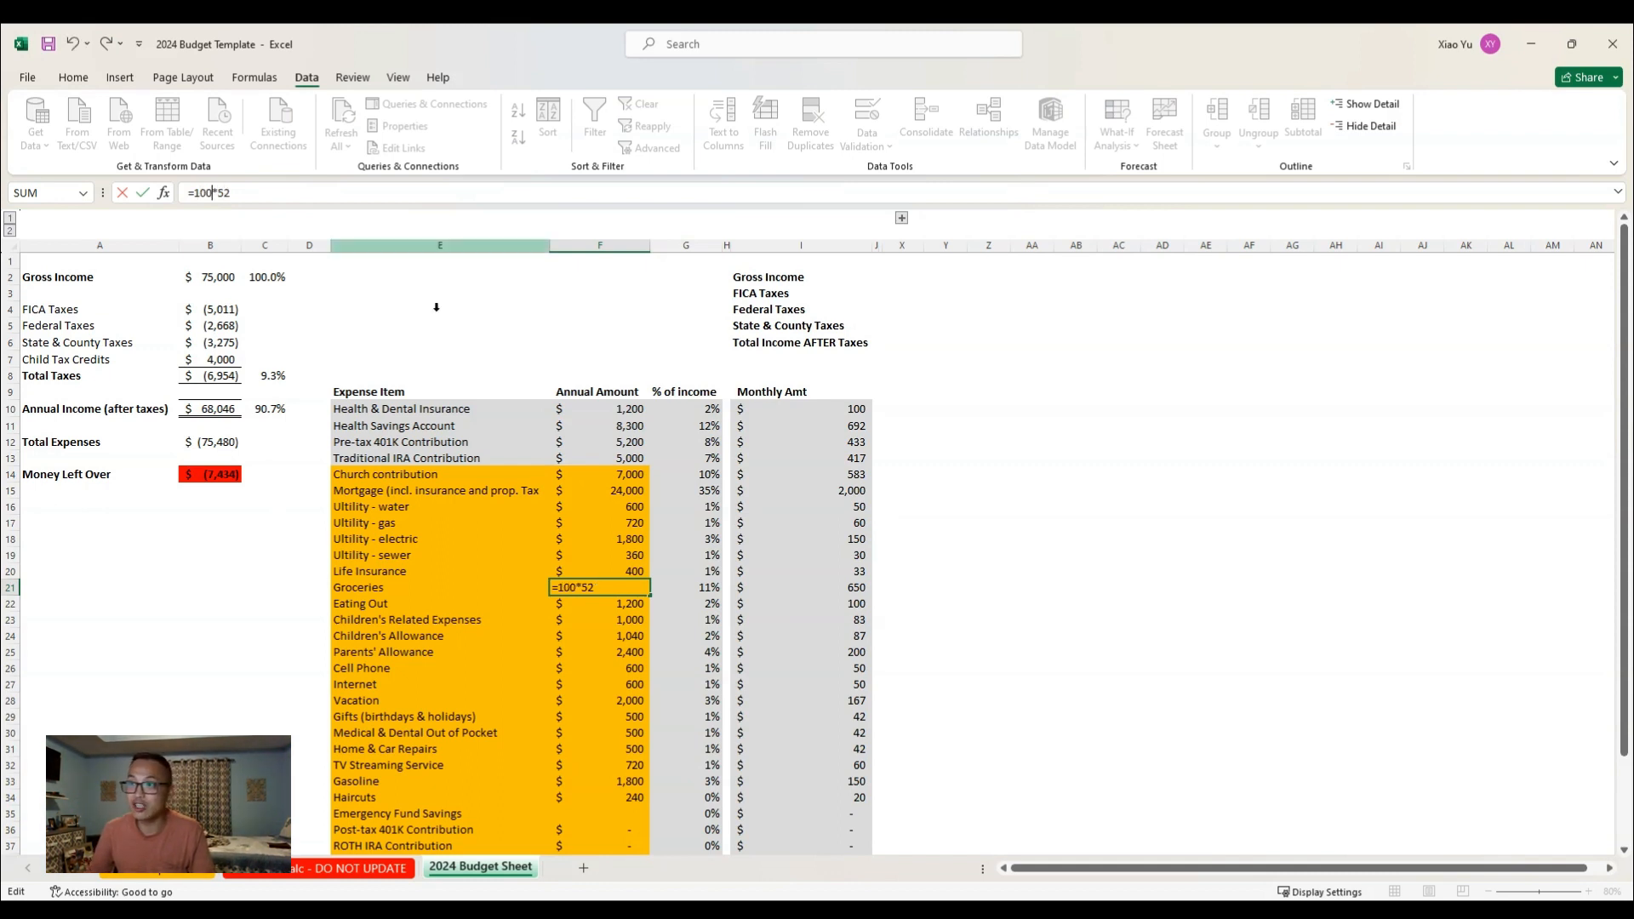
key(Return)
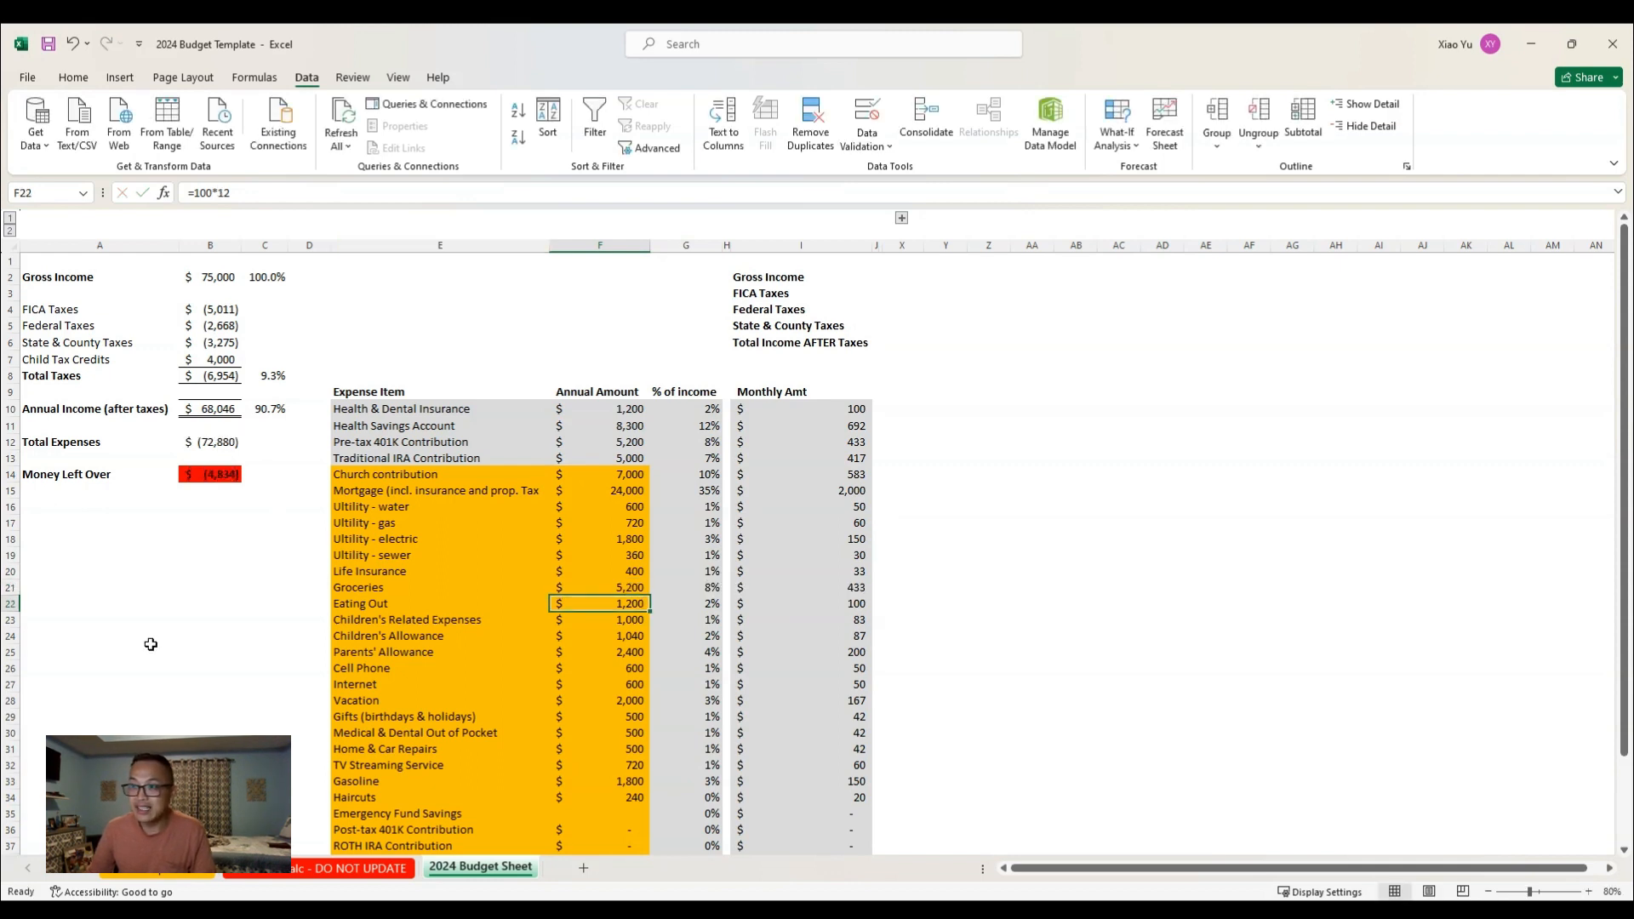
click(265, 474)
key(Left)
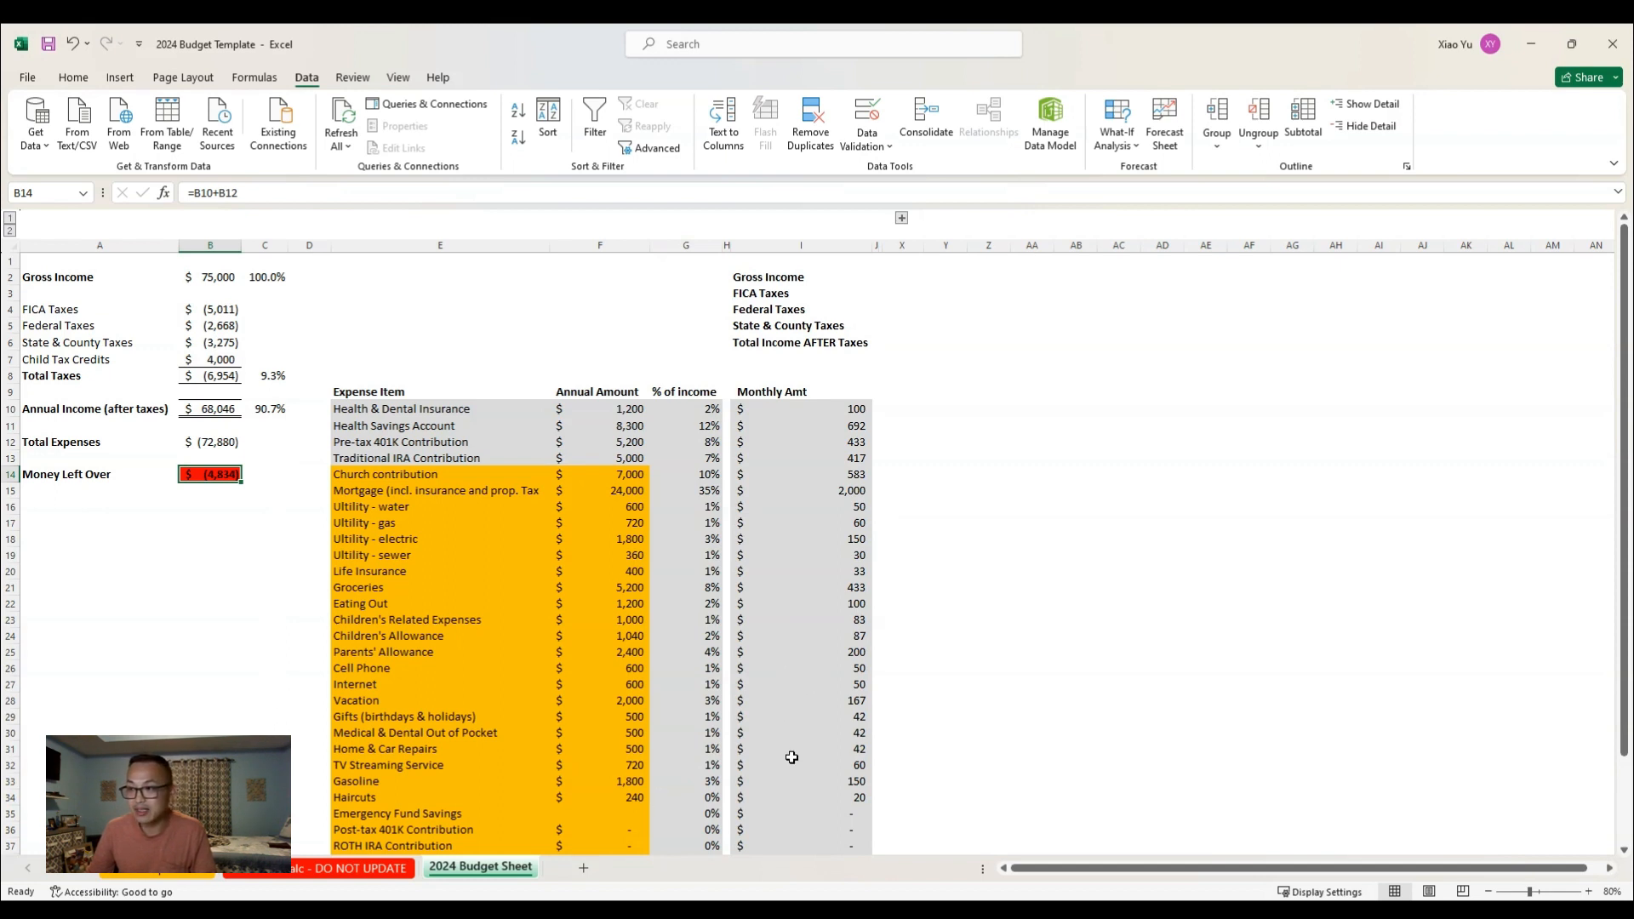
Reduce the annual Eating Out amount in F22 to 600 by editing the monthly figure in its formula
click(619, 587)
key(Down)
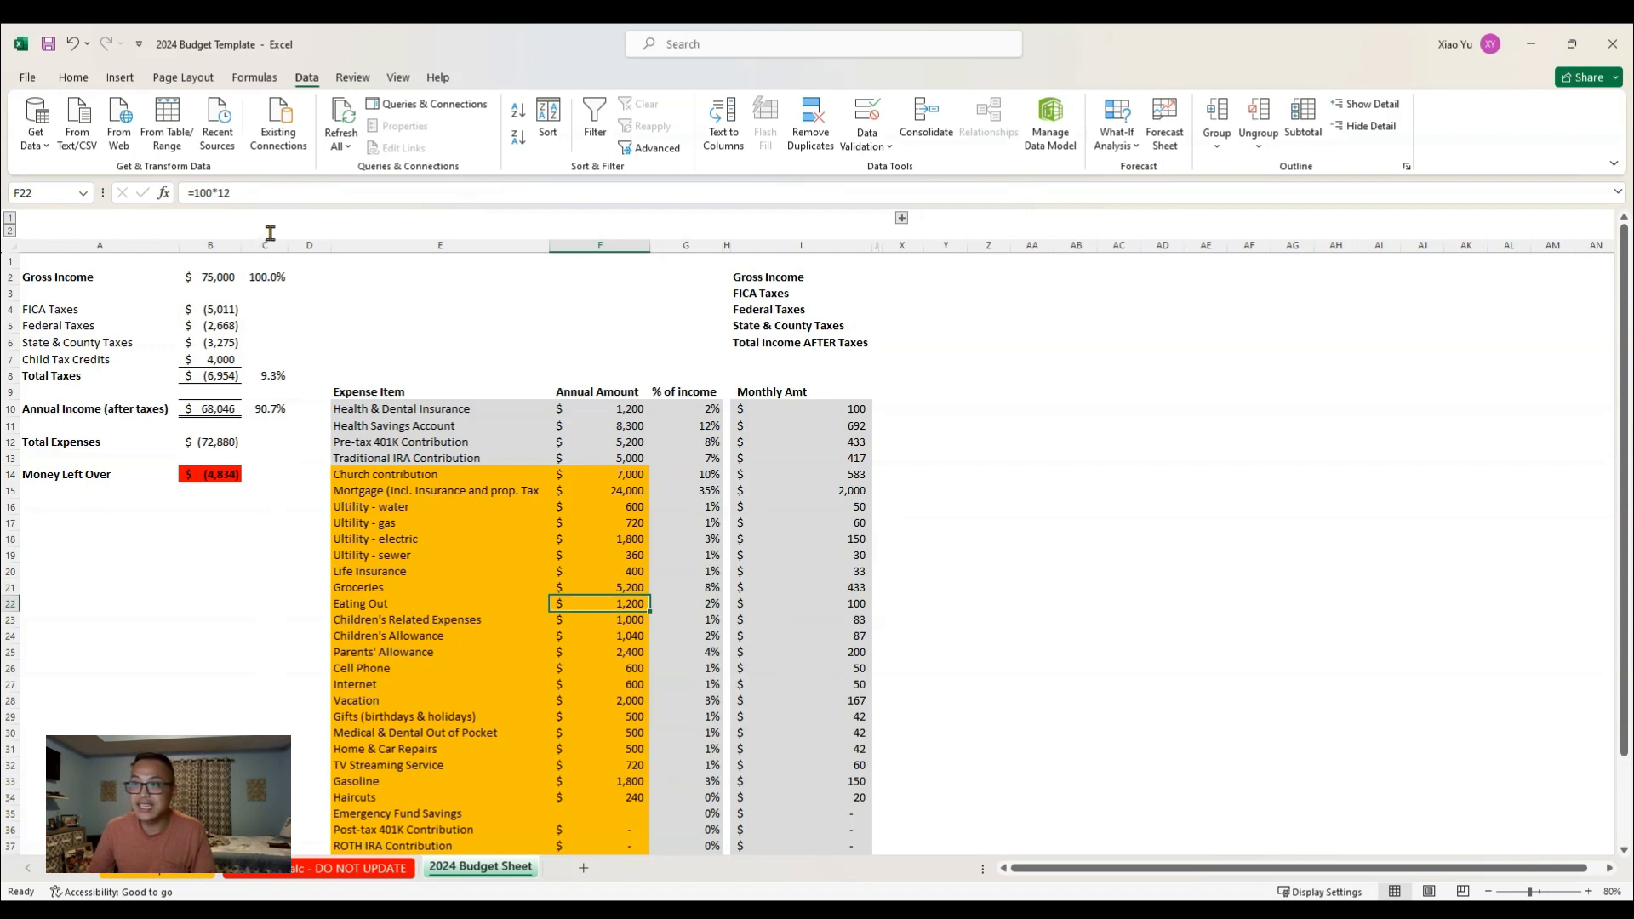
key(F2)
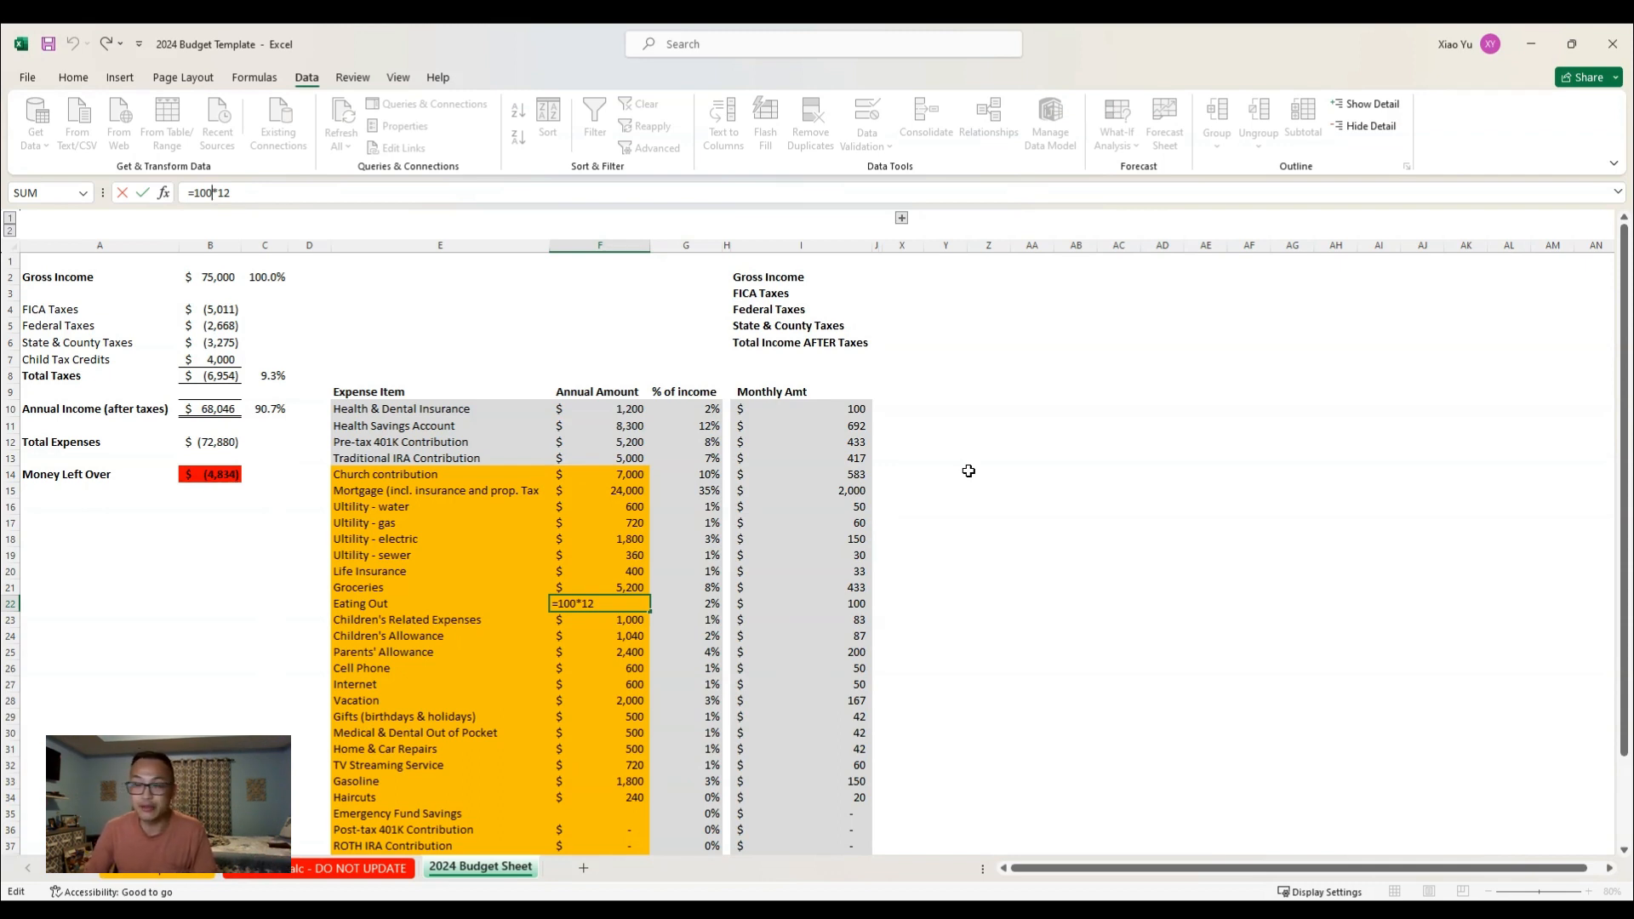
key(BackSpace)
key(BackSpace)
text(6)
key(Return)
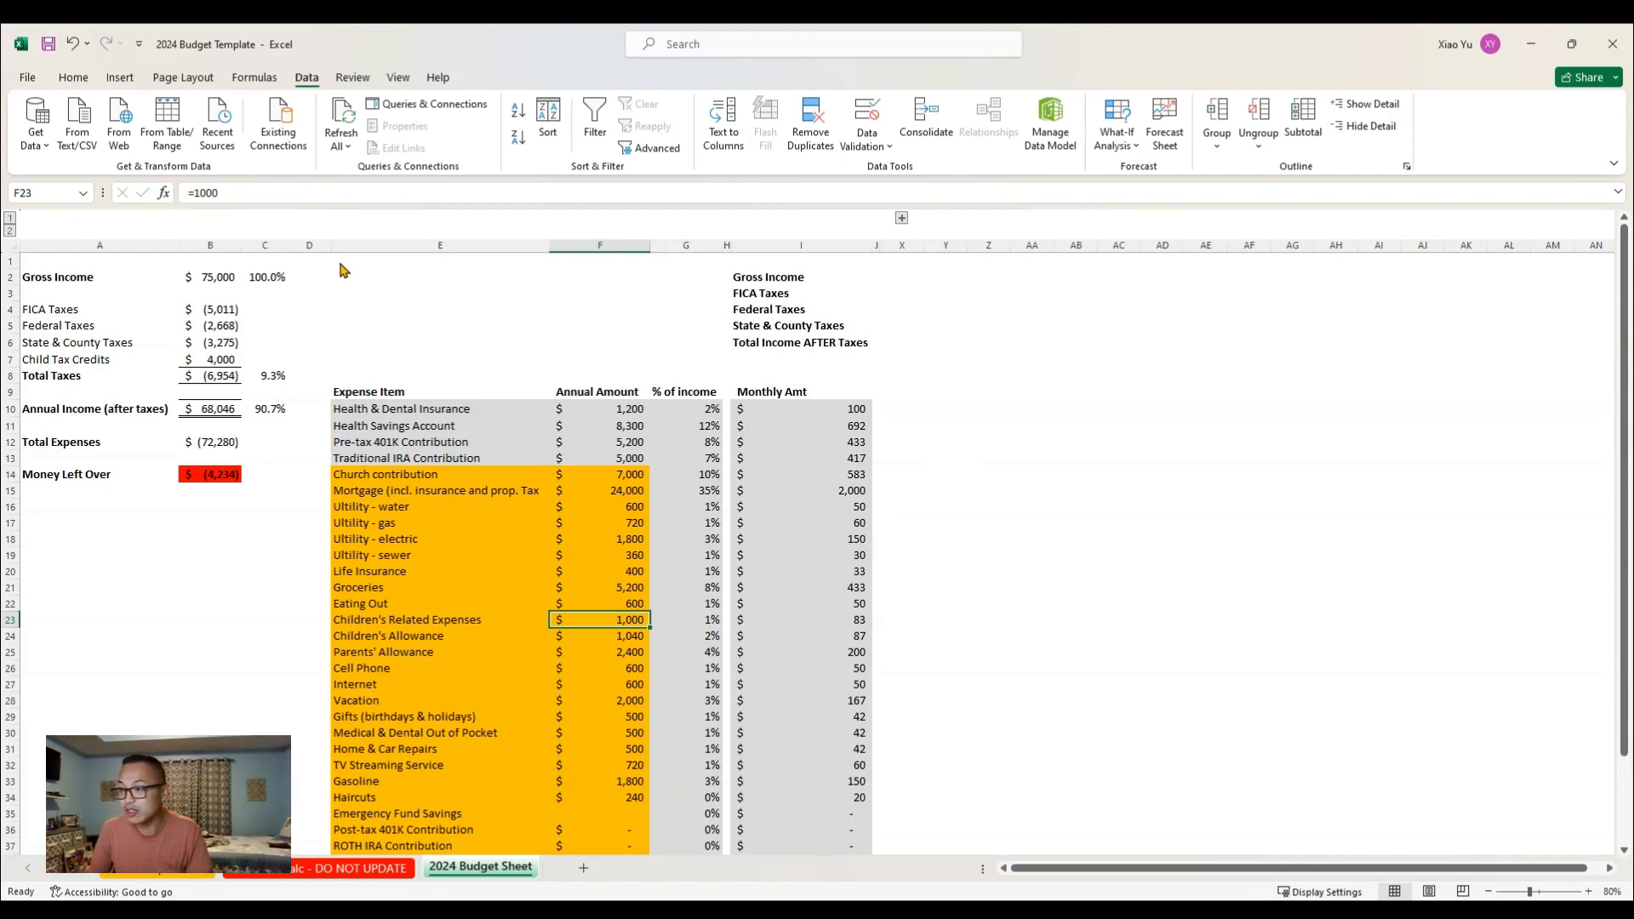
Set Children's Related Expenses in F23 to 500 and Children's Allowance in F24 to =10*52
text(500)
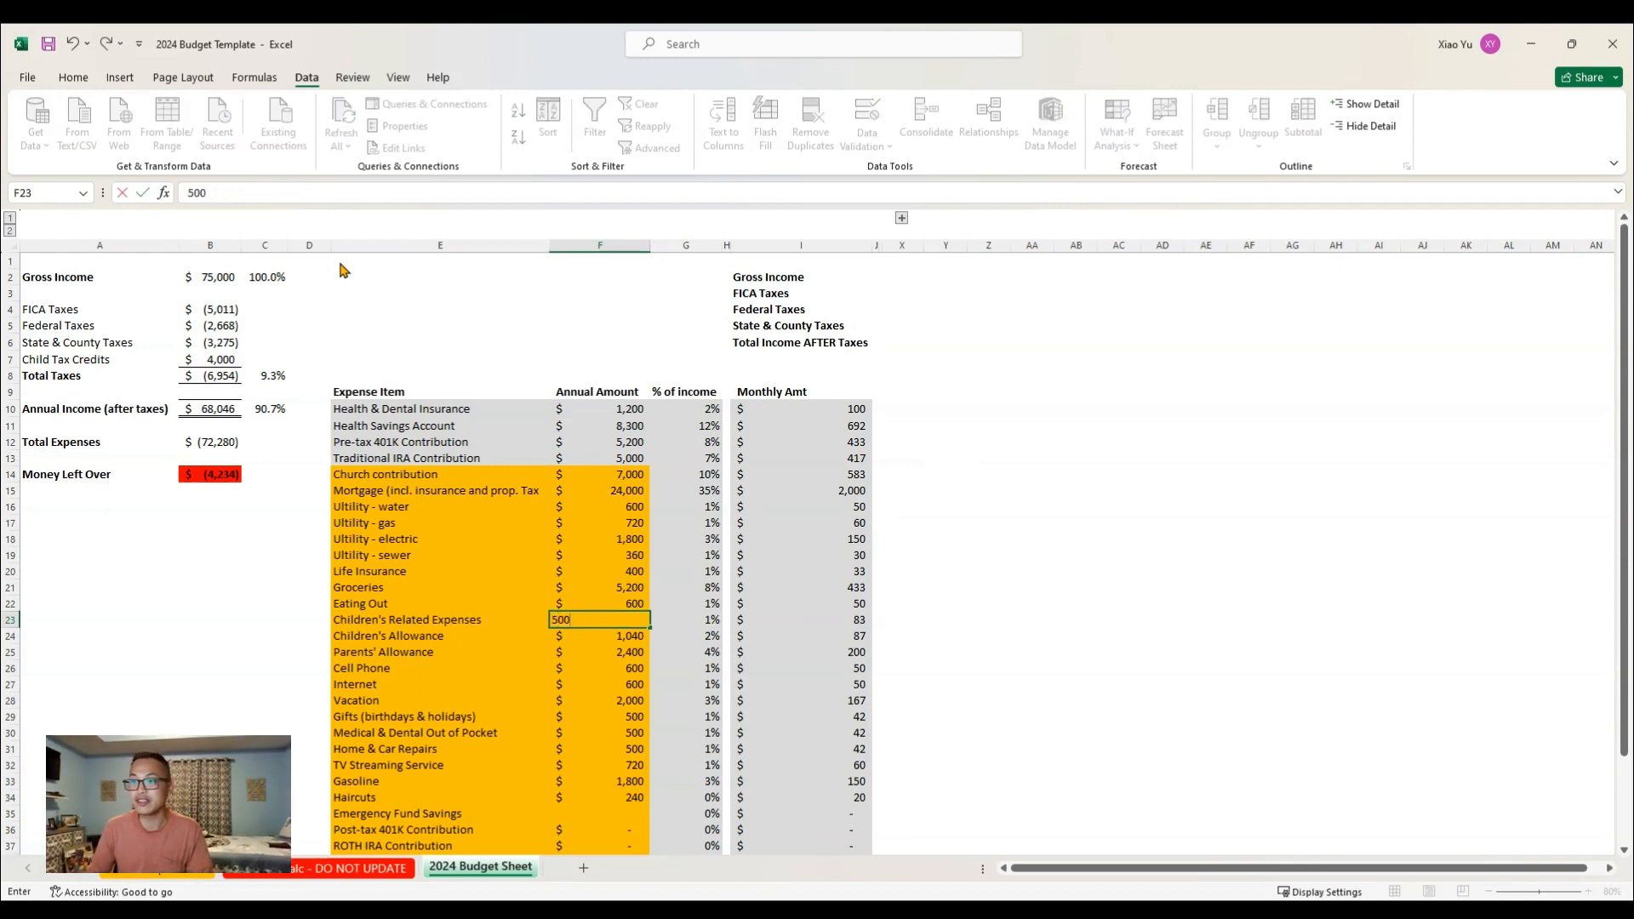
key(Return)
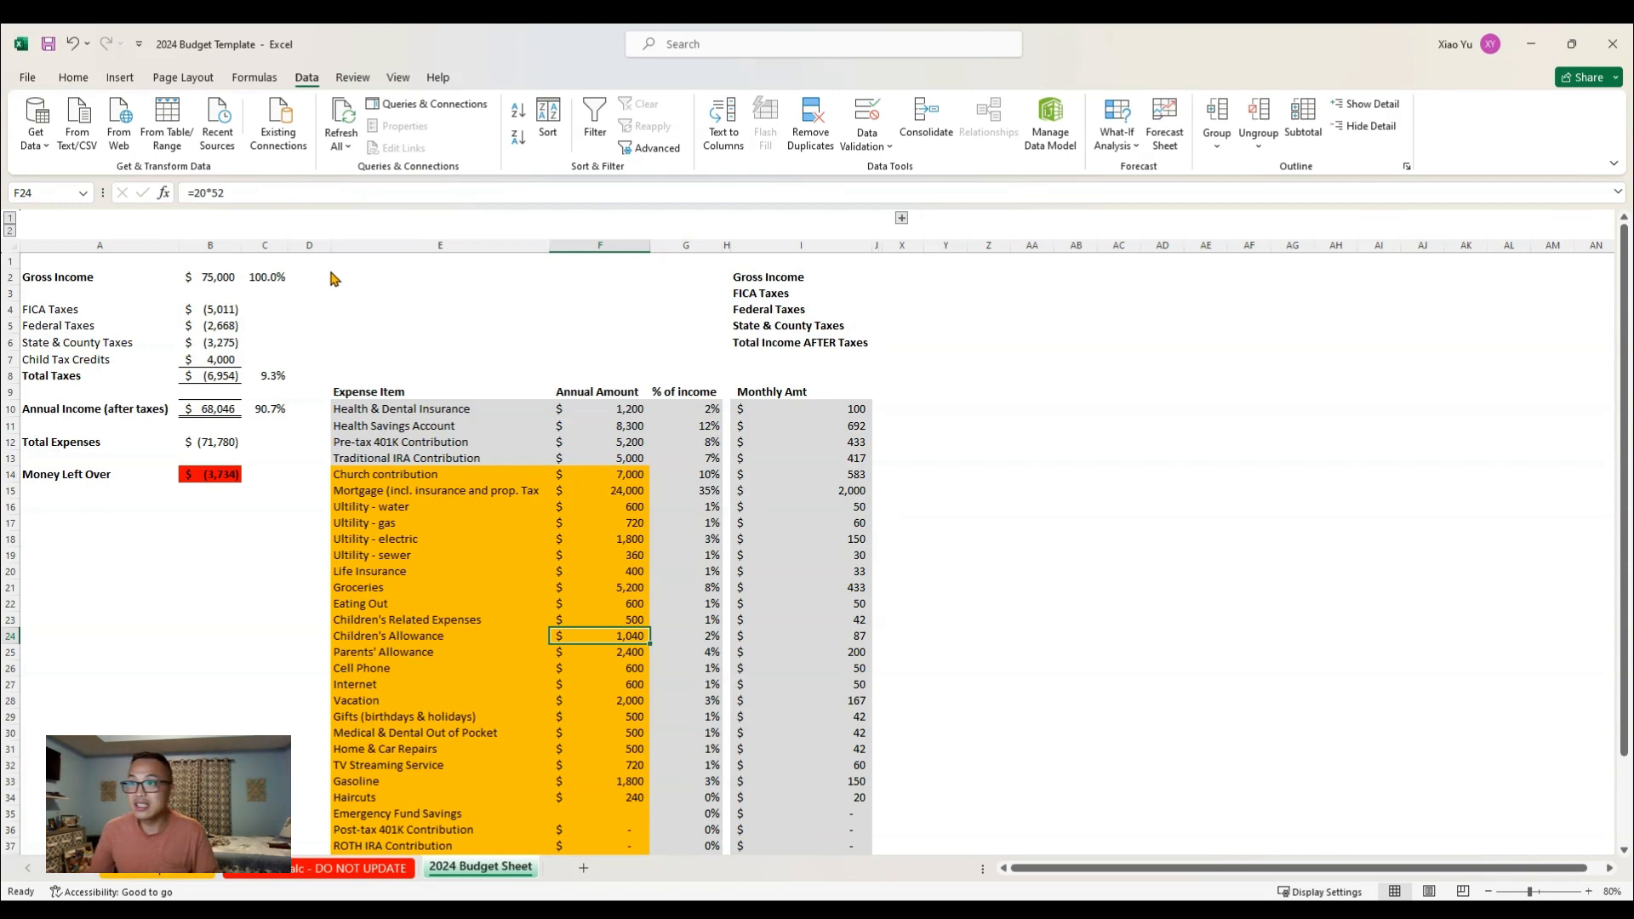
key(BackSpace)
key(BackSpace)
text(10)
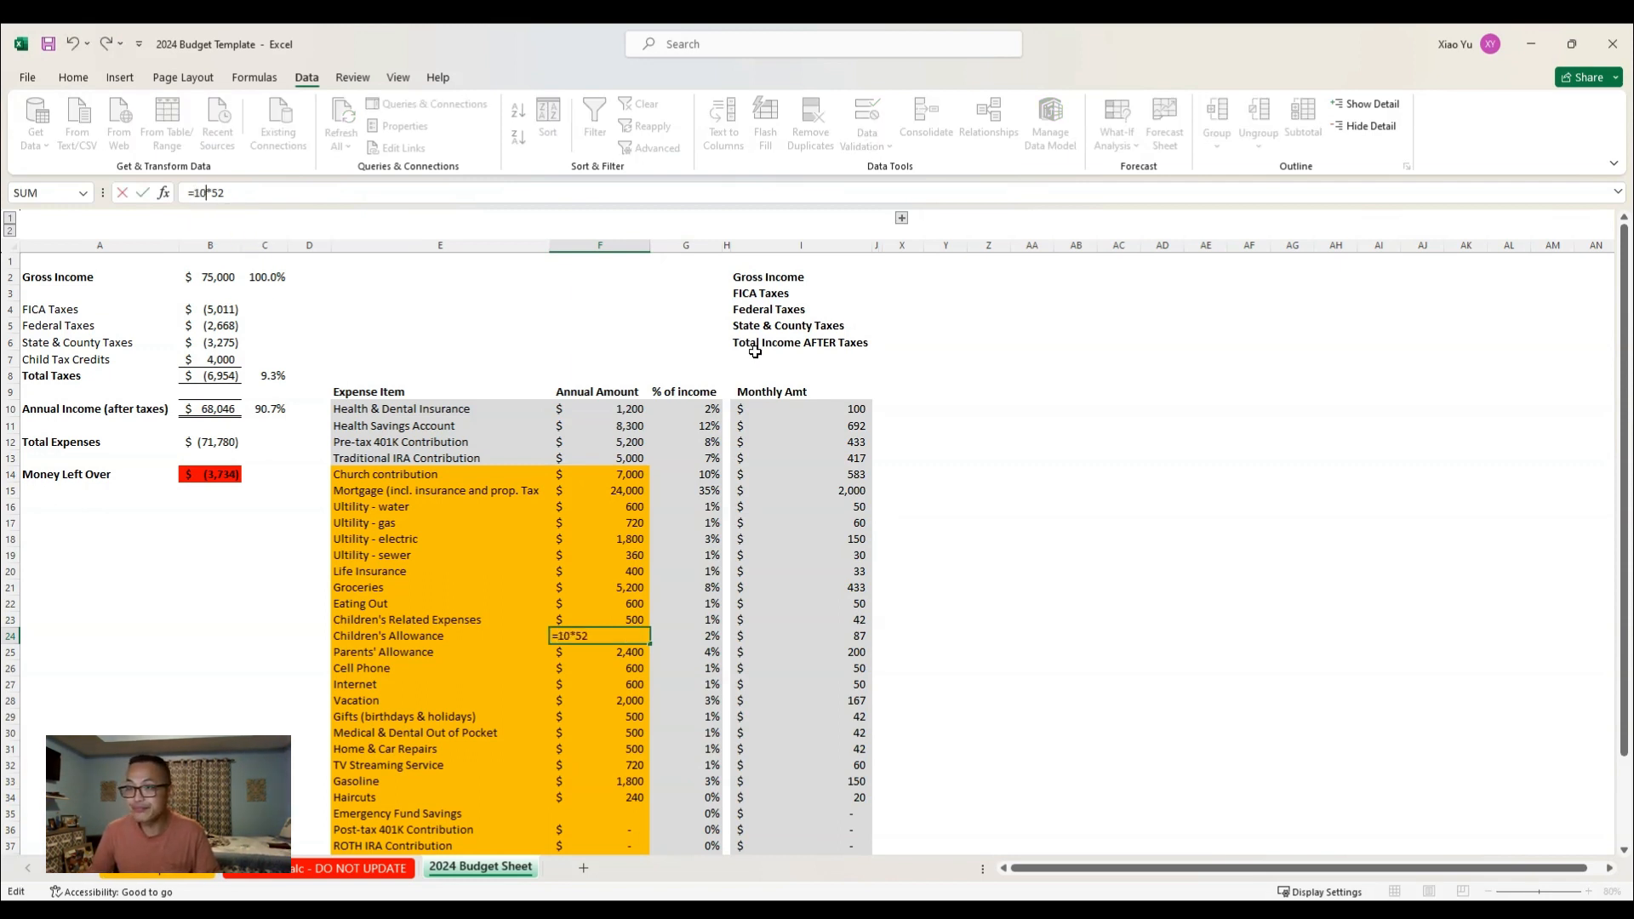
key(Return)
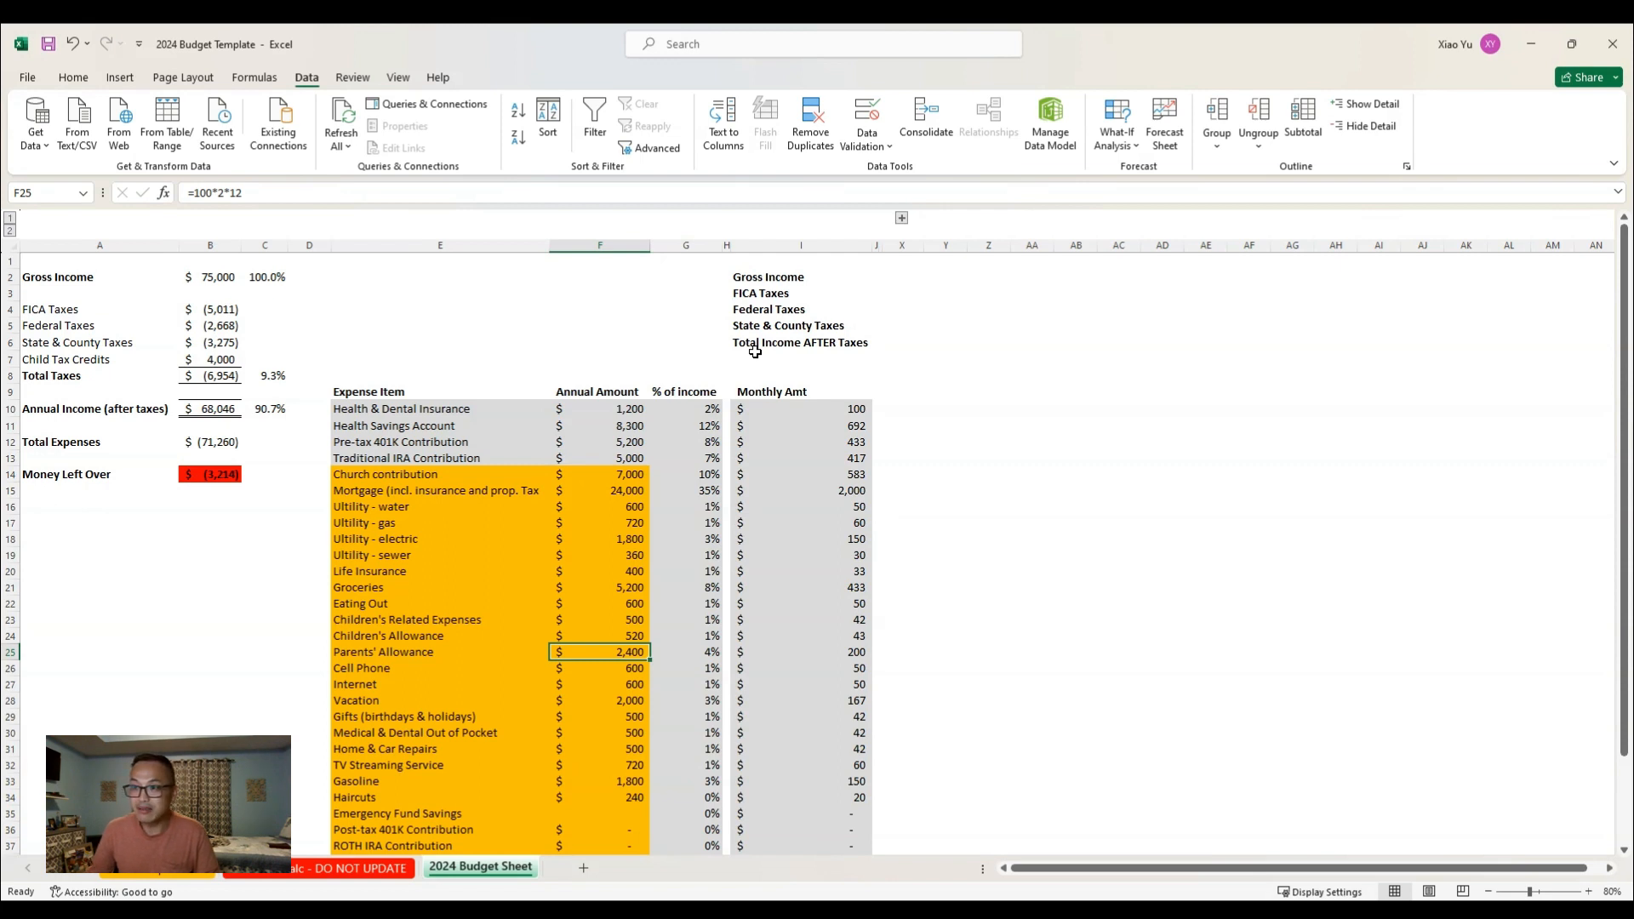
Change the annual Parents' Allowance formula in F25 to =50*2*12
click(213, 474)
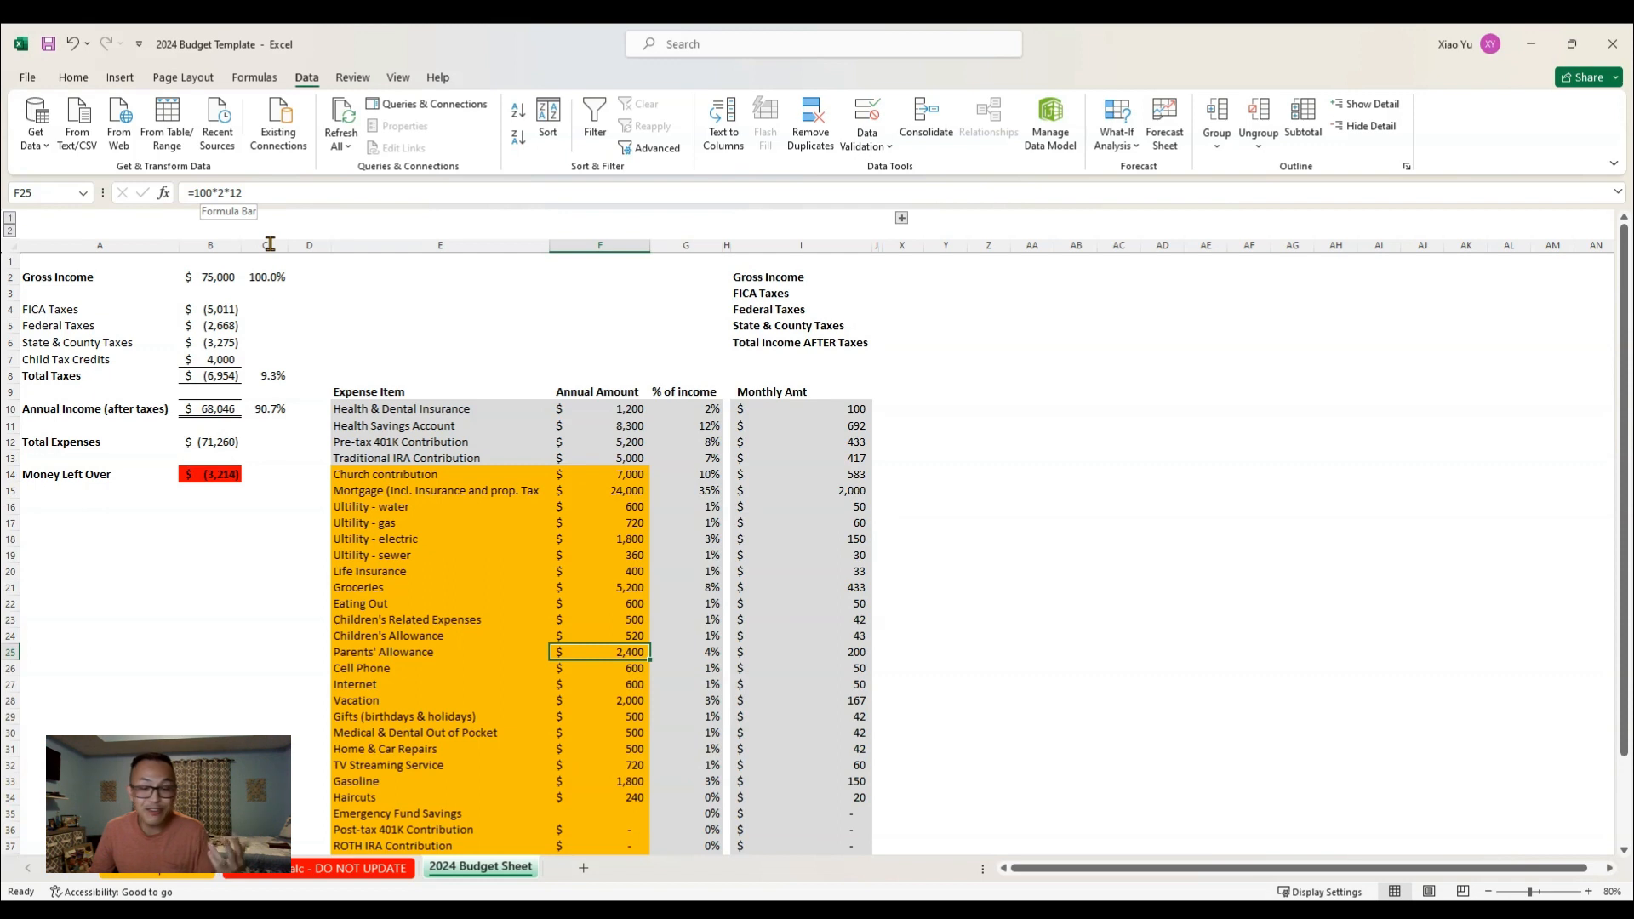
key(F2)
key(BackSpace)
key(BackSpace)
key(BackSpace)
text(50)
key(Return)
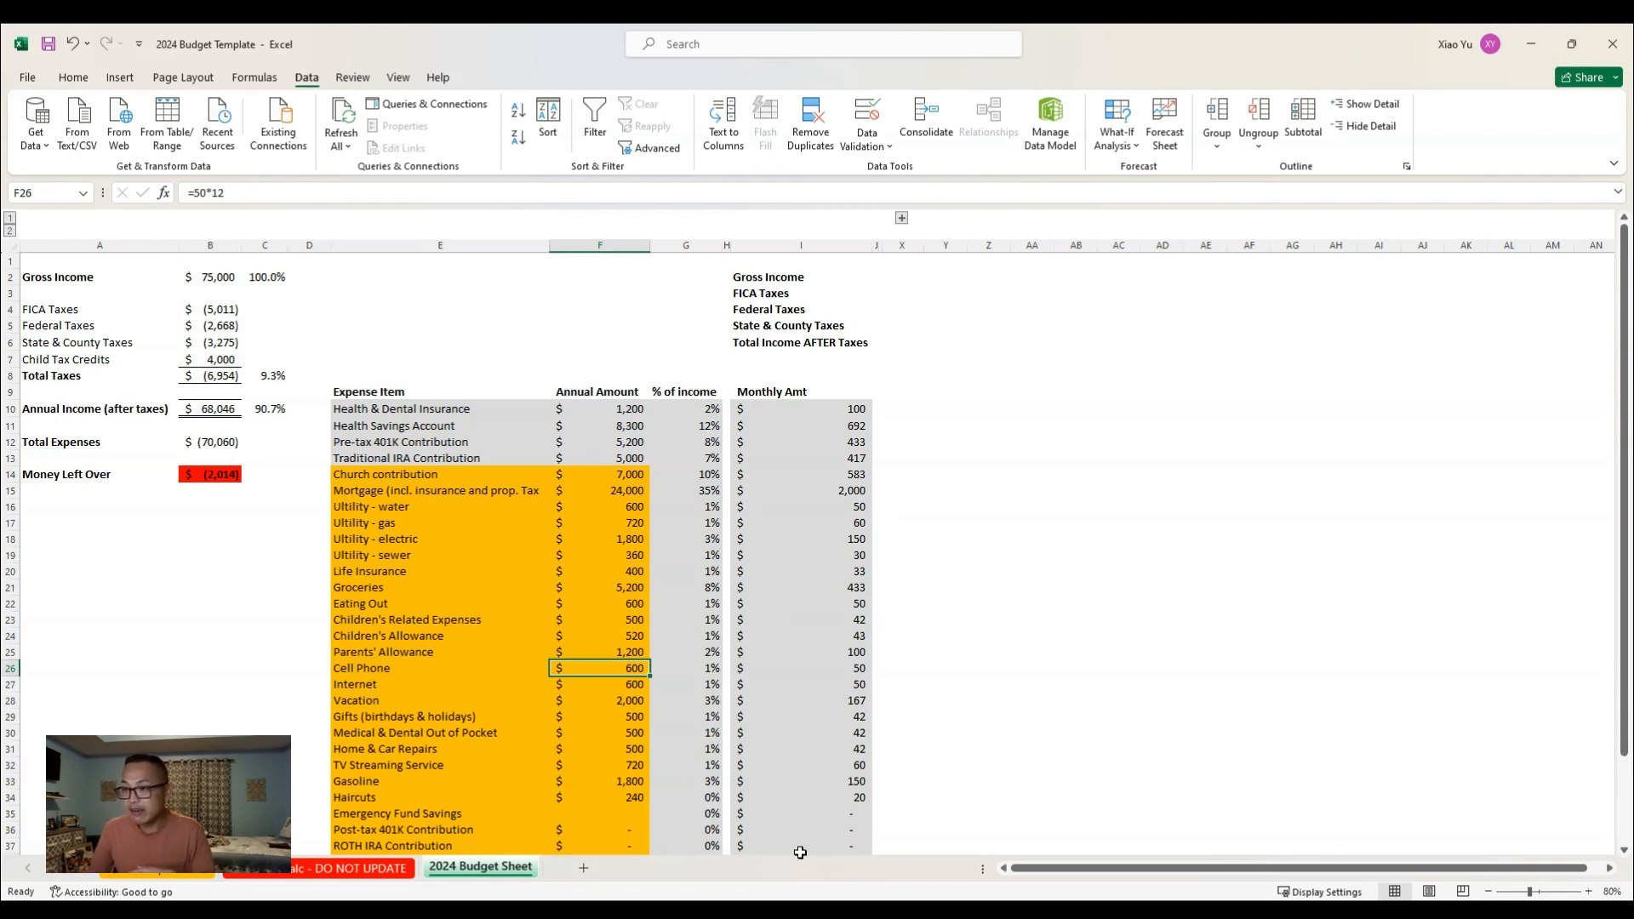
Leave the Cell Phone and Internet amounts as they are and set the annual Vacation amount in F28 to 1000
key(Left)
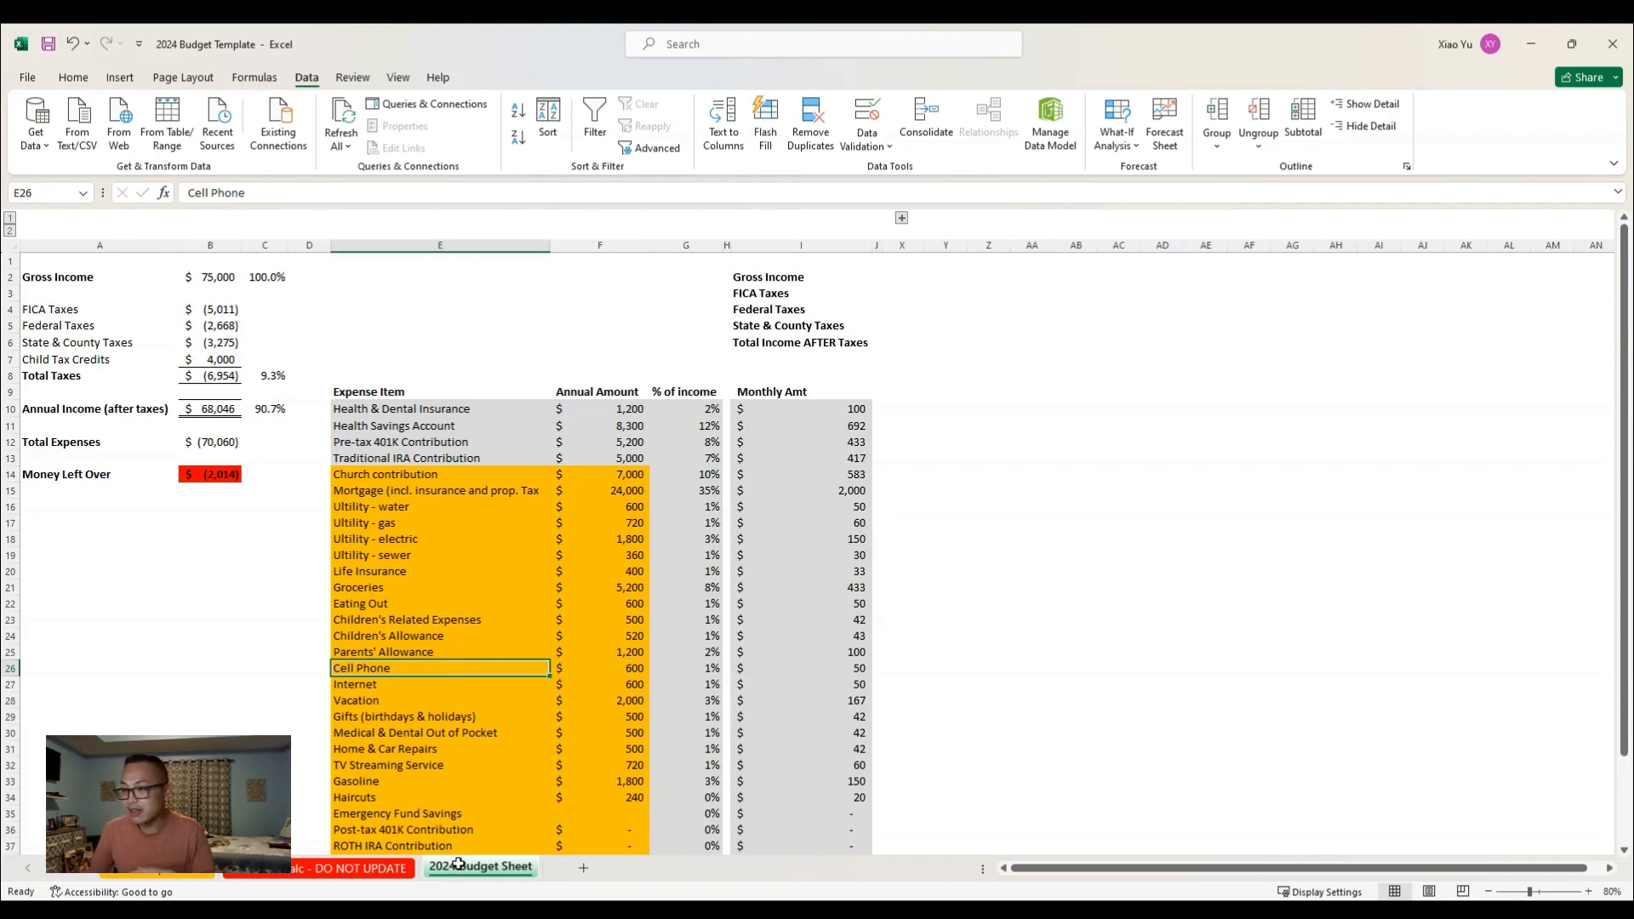
key(Right)
key(Down)
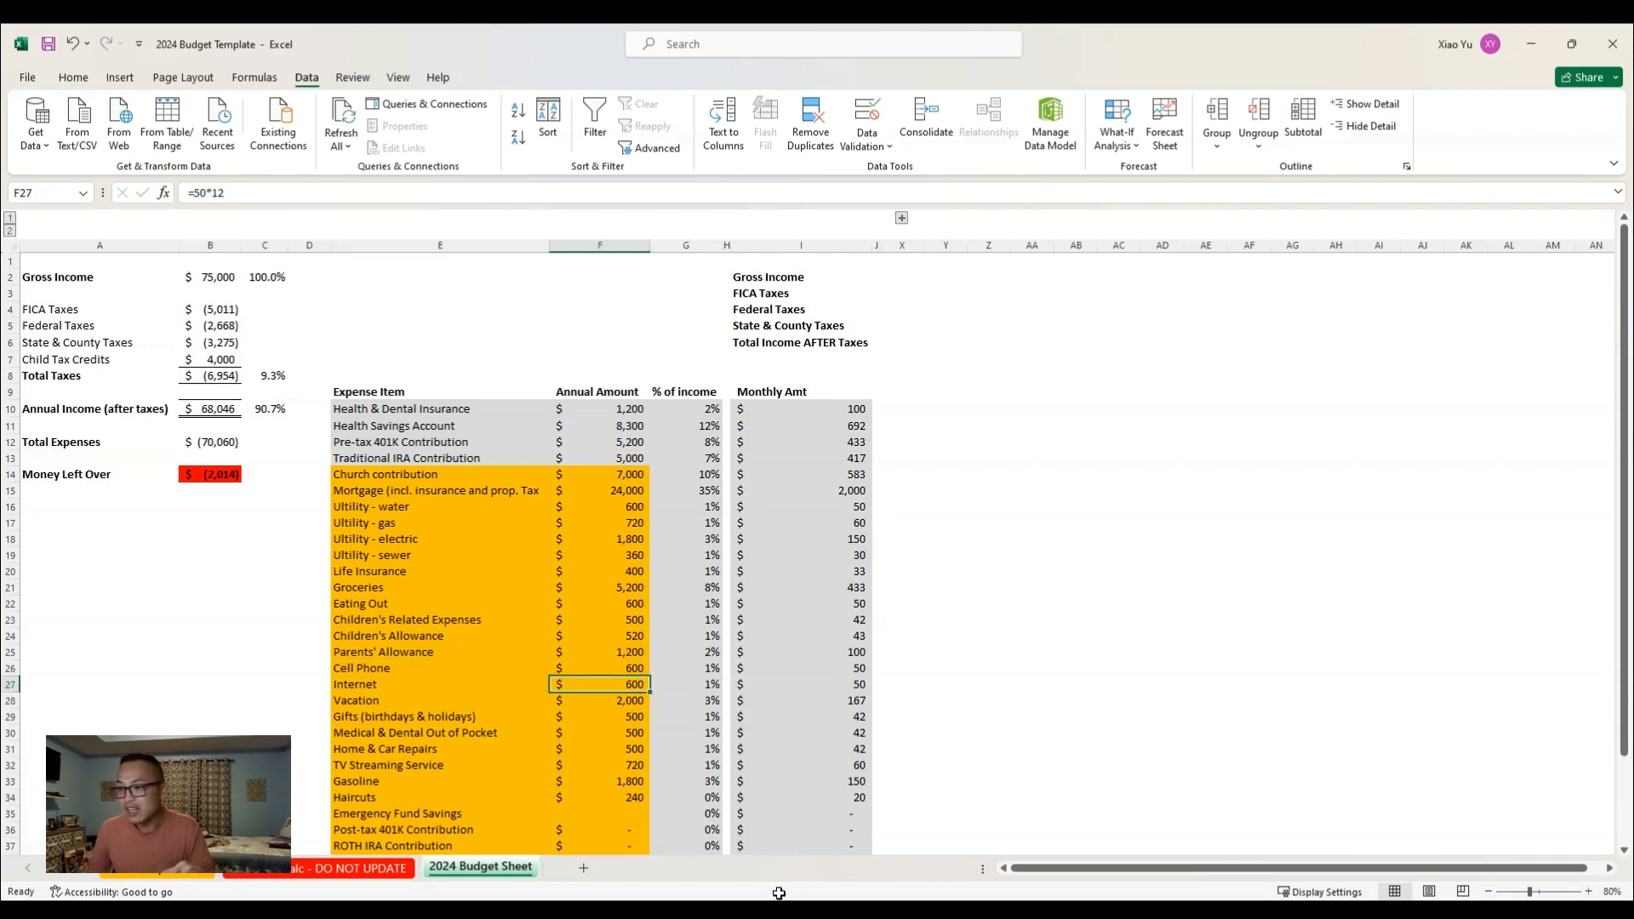
key(Down)
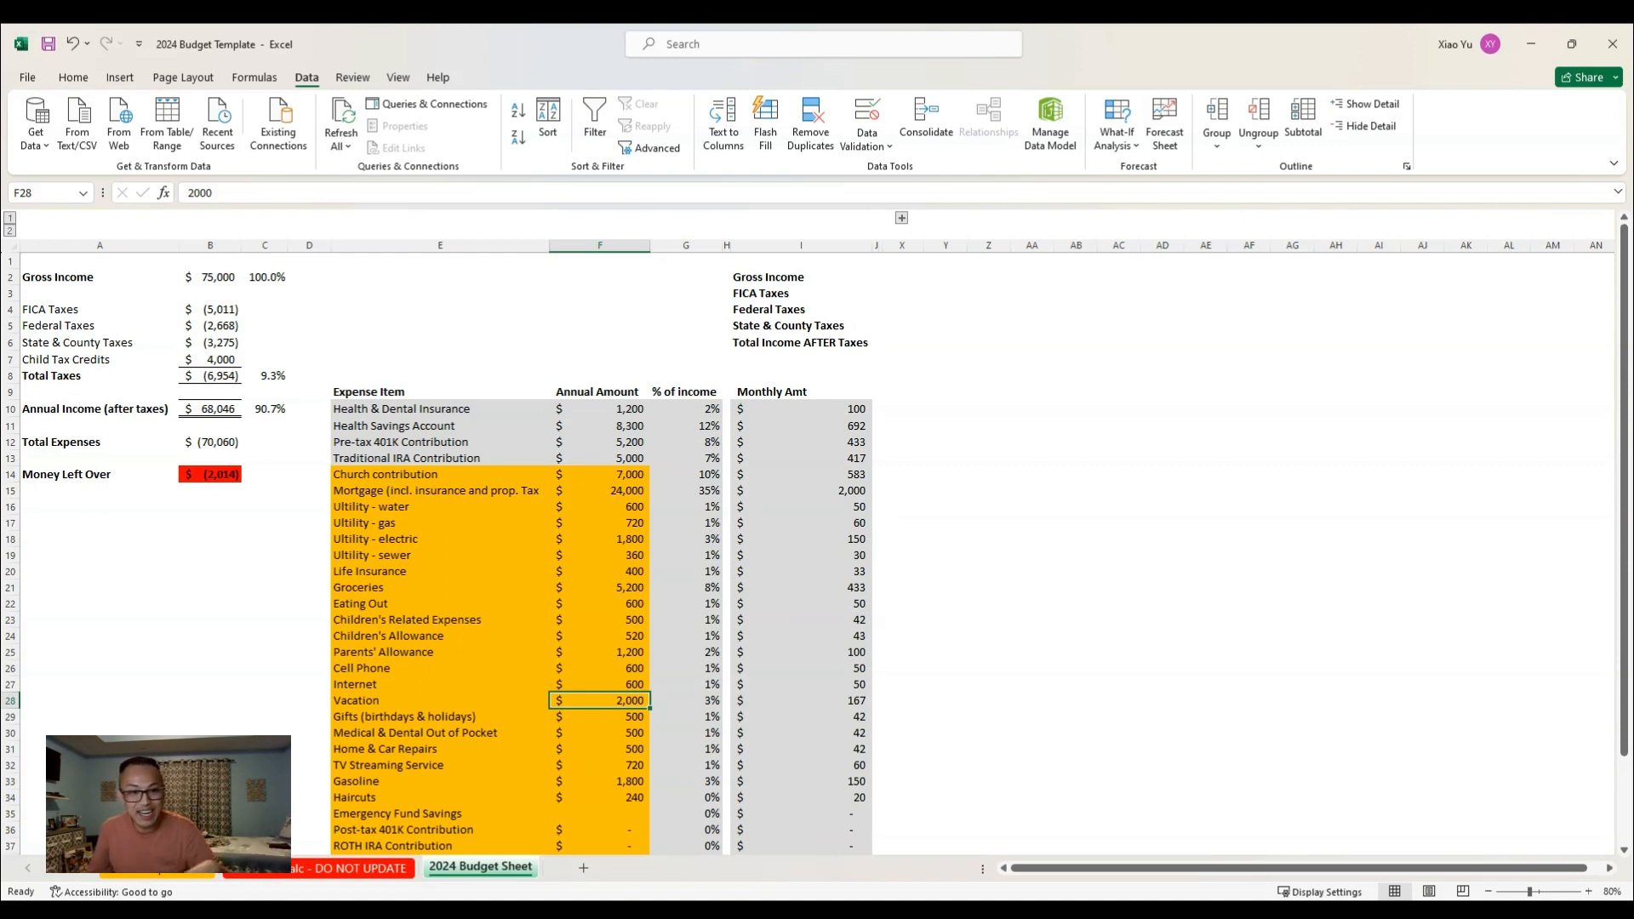
key(F2)
key(BackSpace)
text(1)
key(Return)
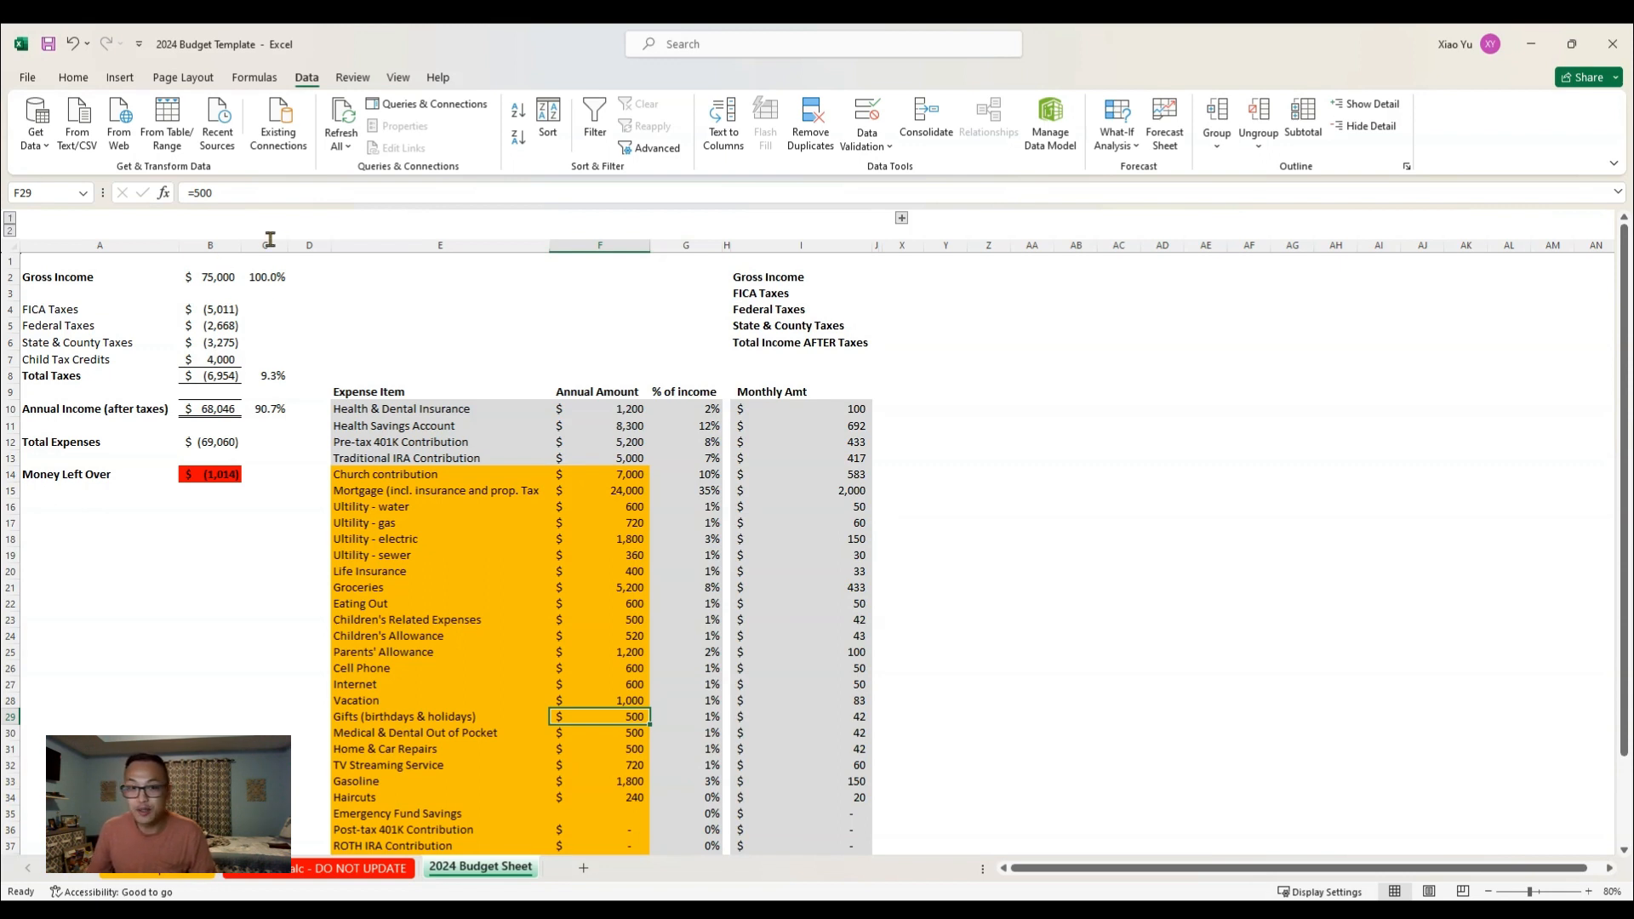
Change the annual Gifts (birthdays & holidays) amount in F29 to =250
key(F2)
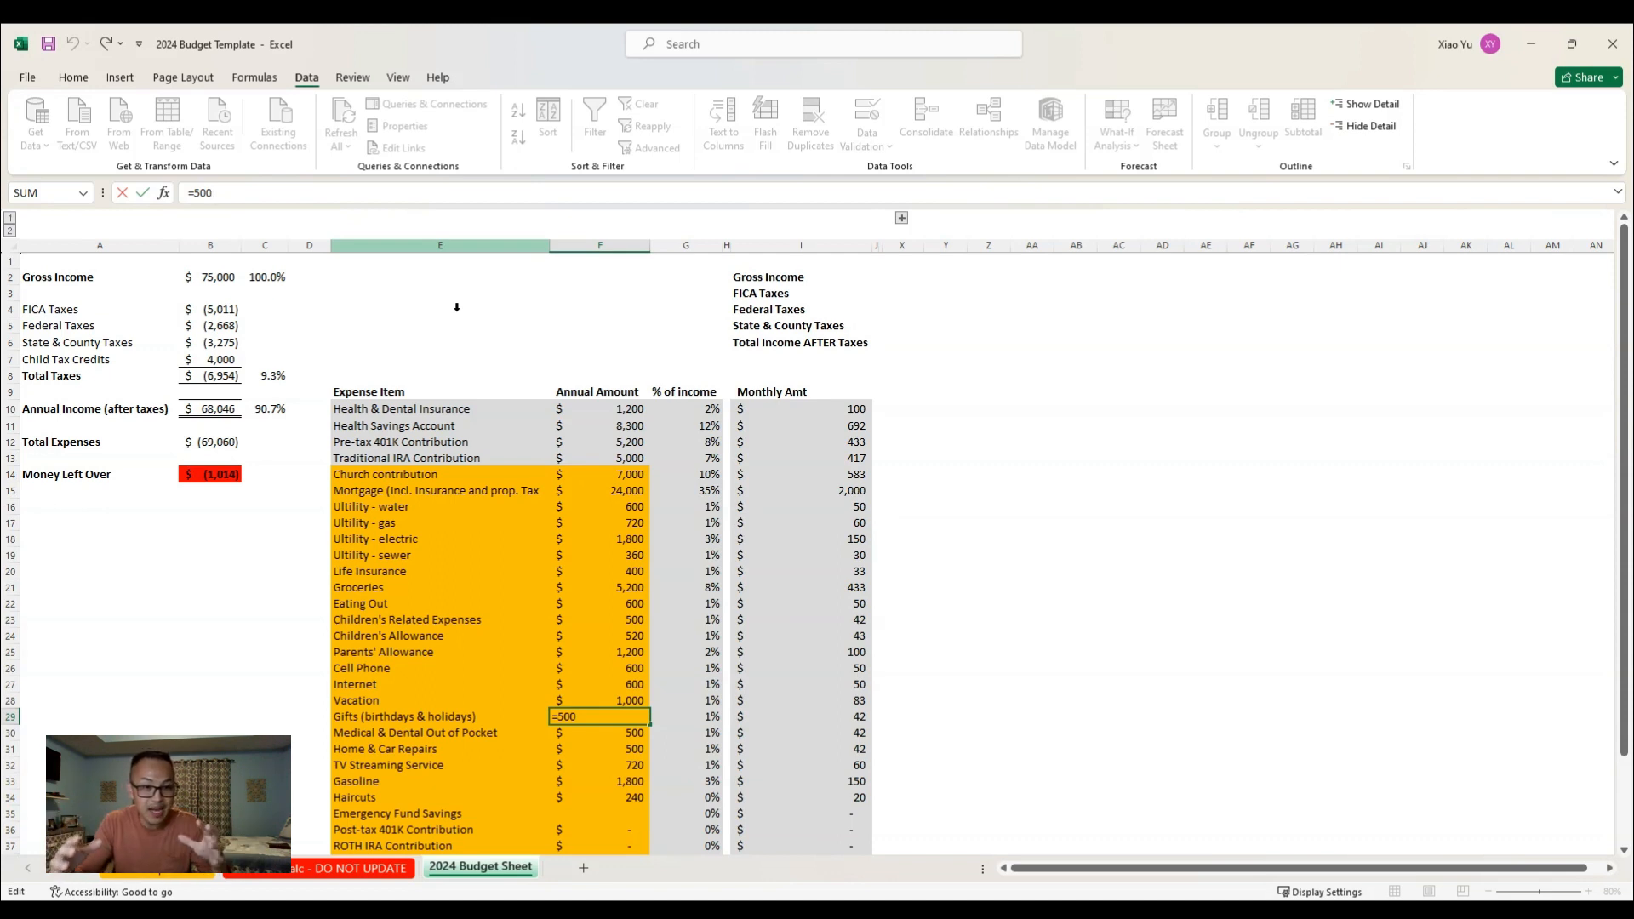
key(BackSpace)
key(BackSpace)
key(BackSpace)
text(250)
key(Return)
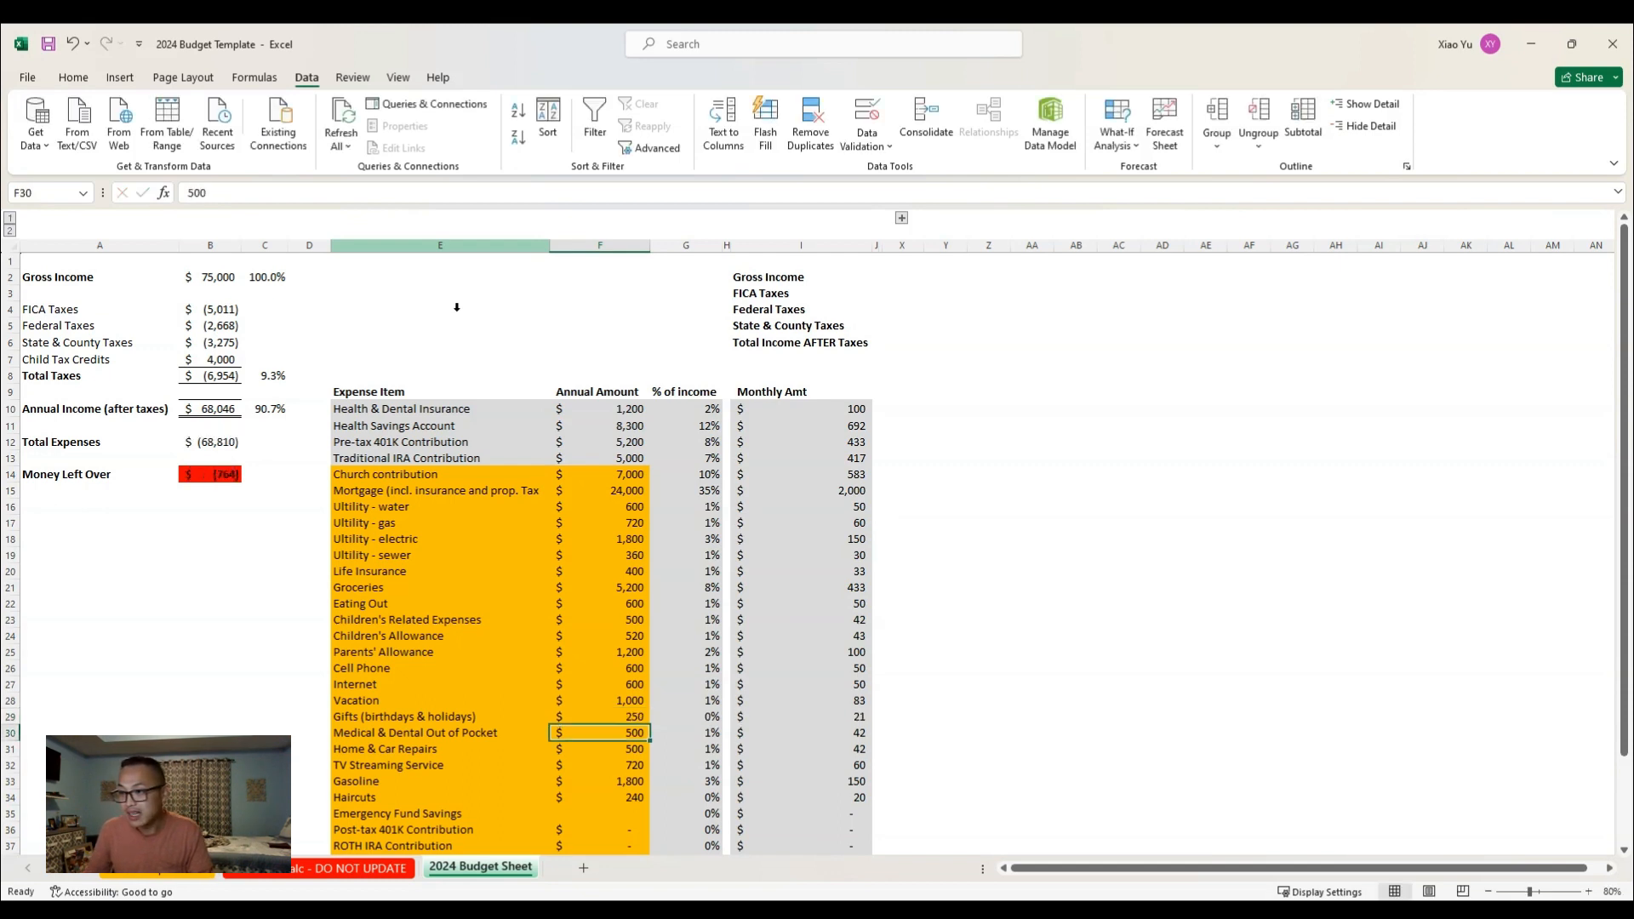
Set the annual TV Streaming Service amount in F32 to 300 and check Money Left Over in B14
key(Down)
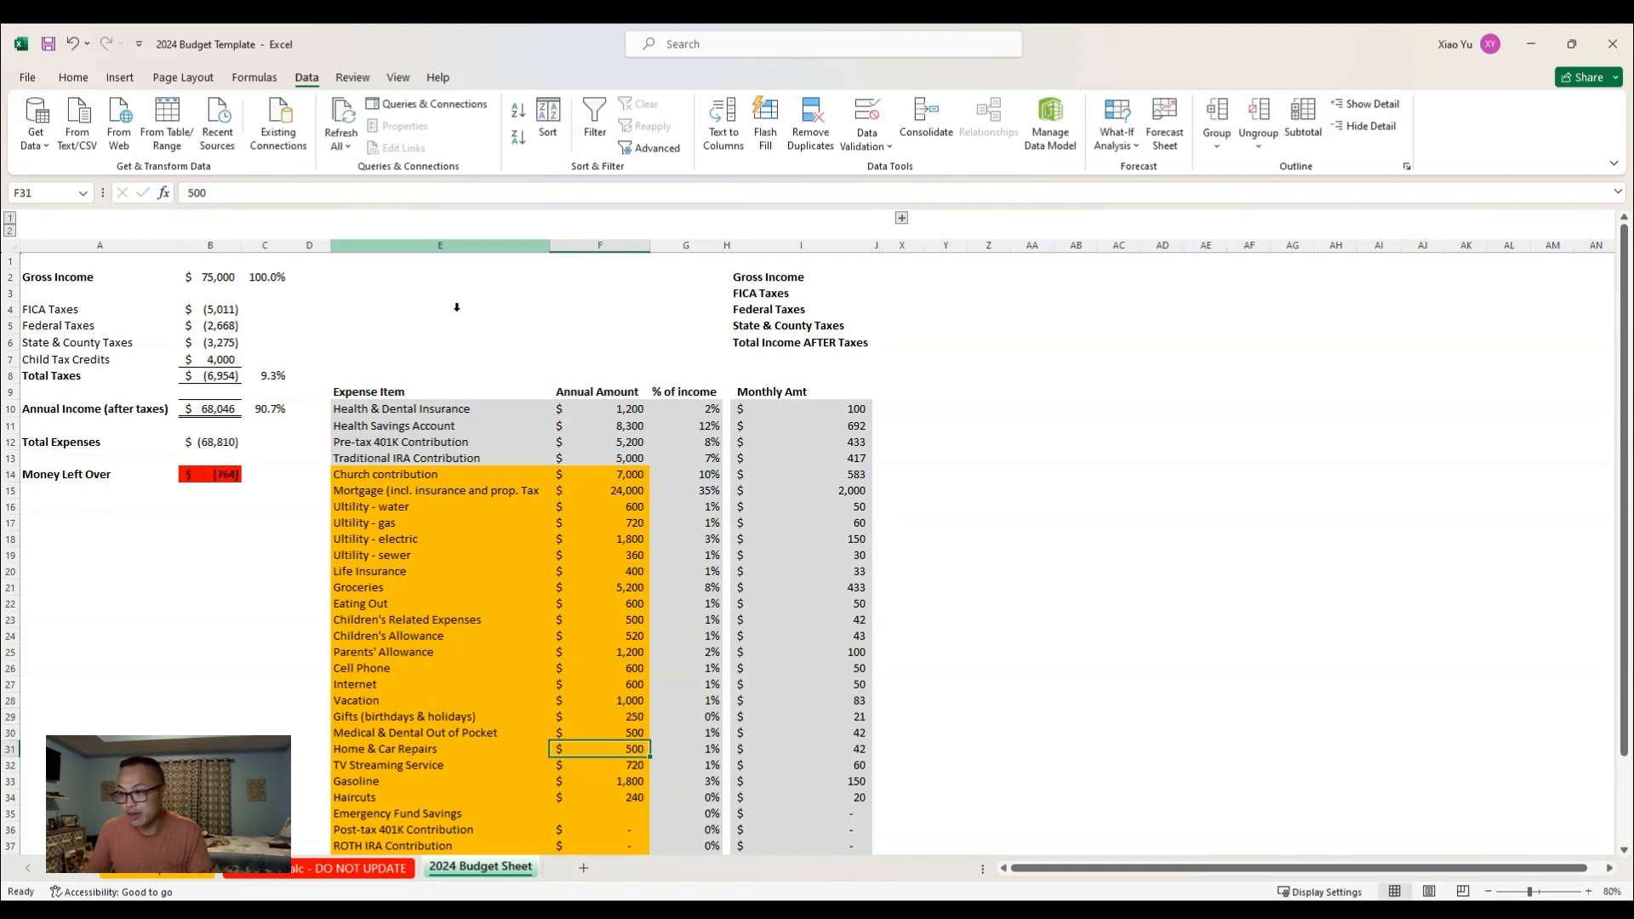
key(Down)
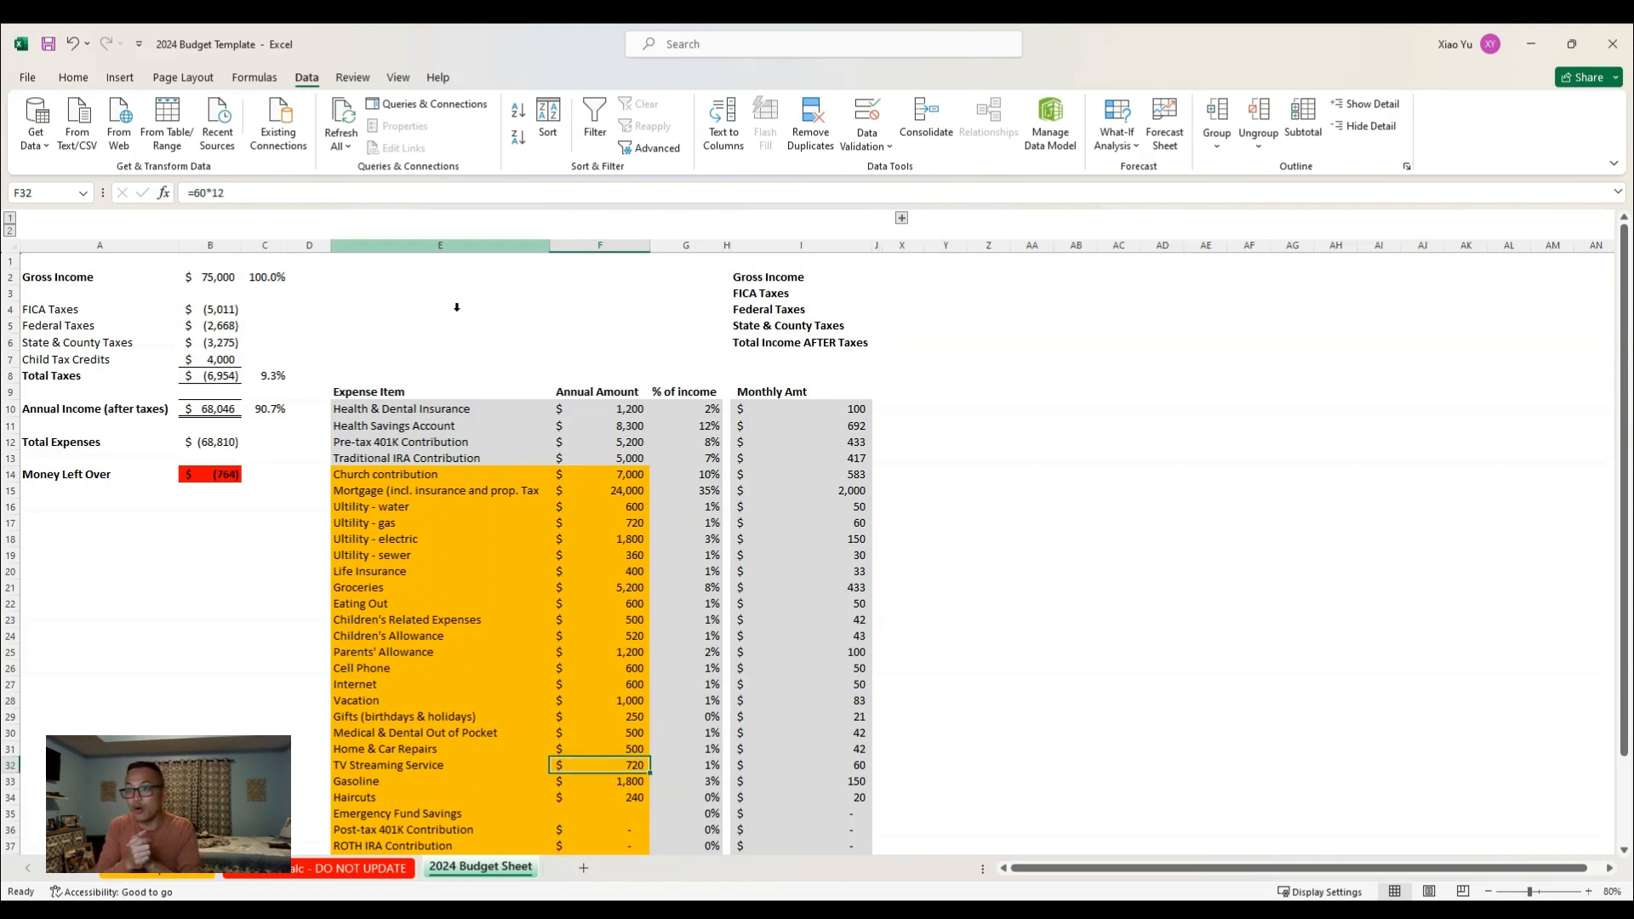
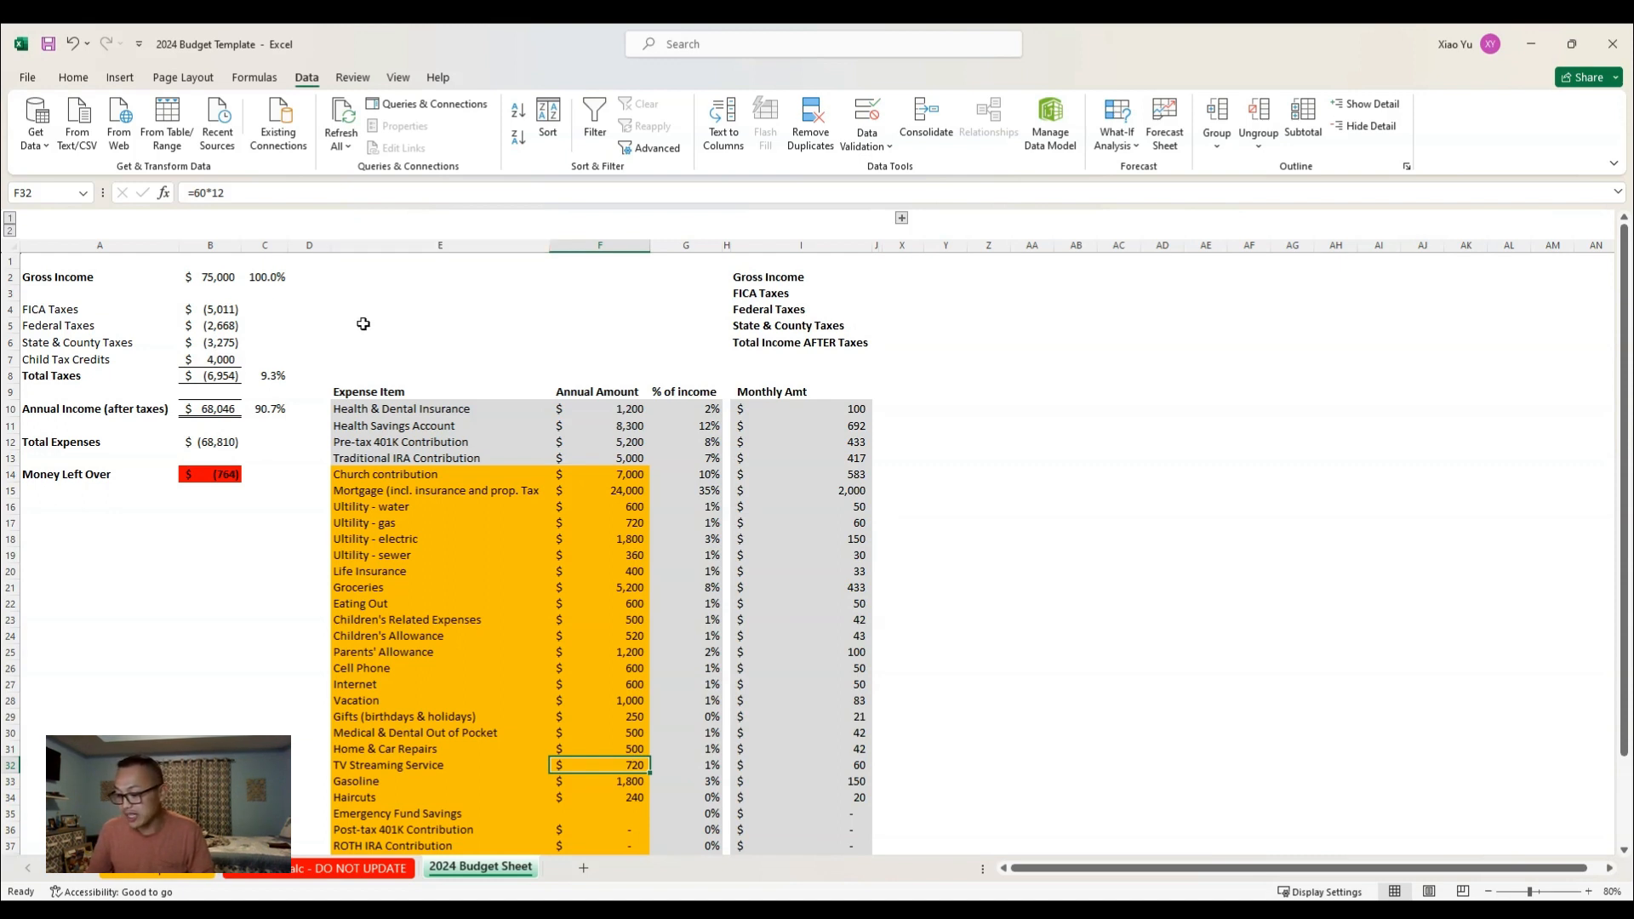
text(300)
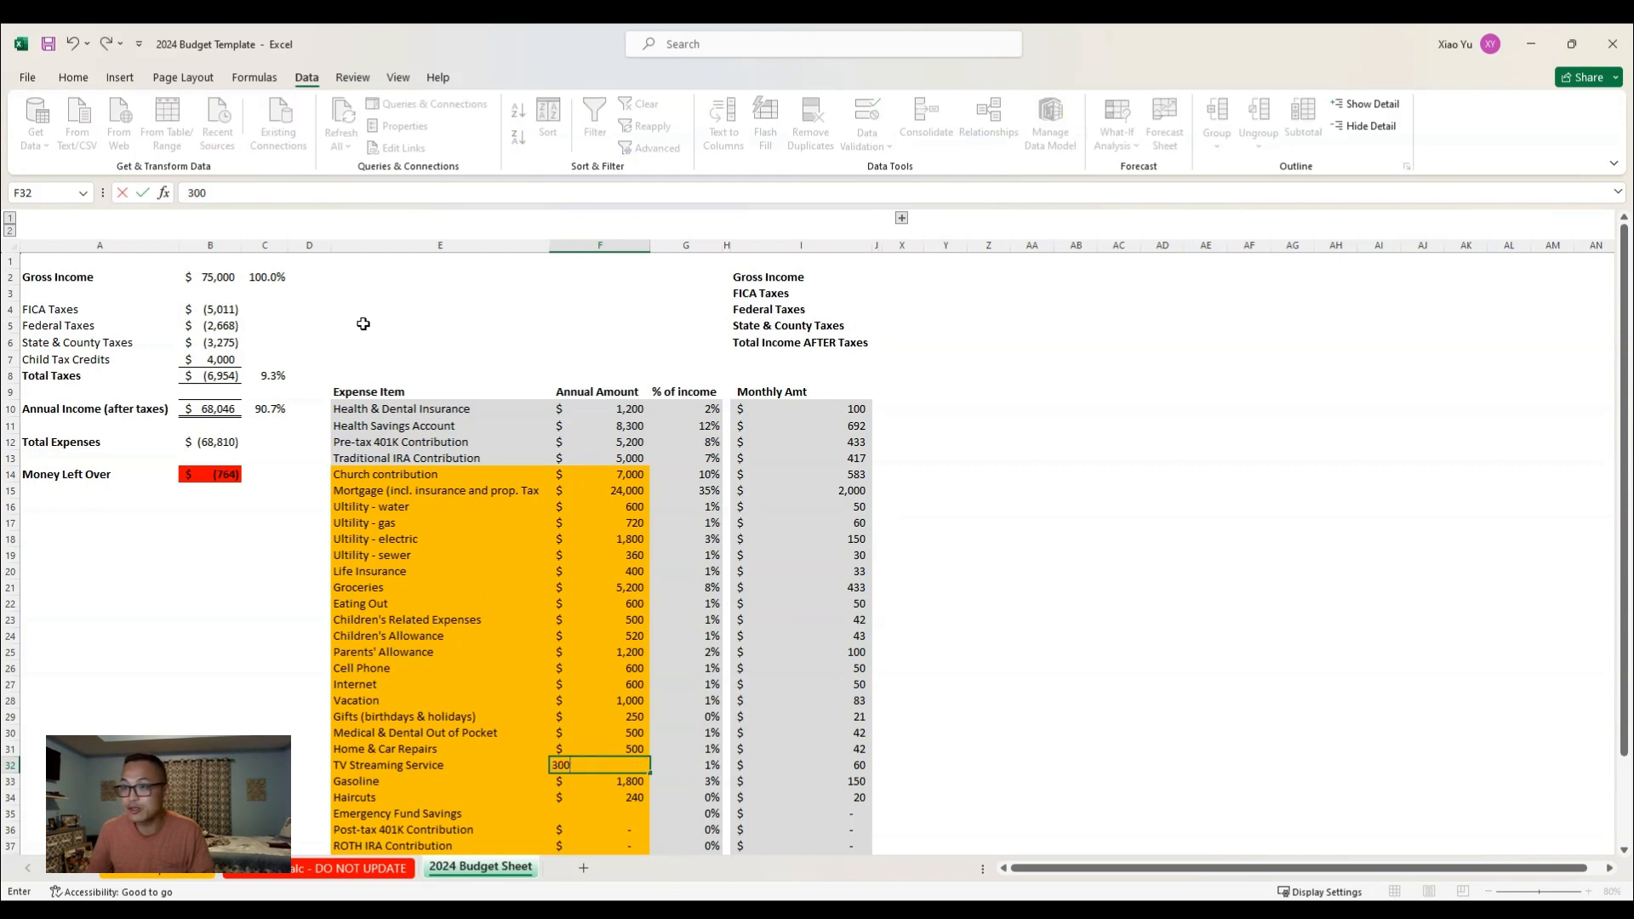
key(Return)
click(211, 474)
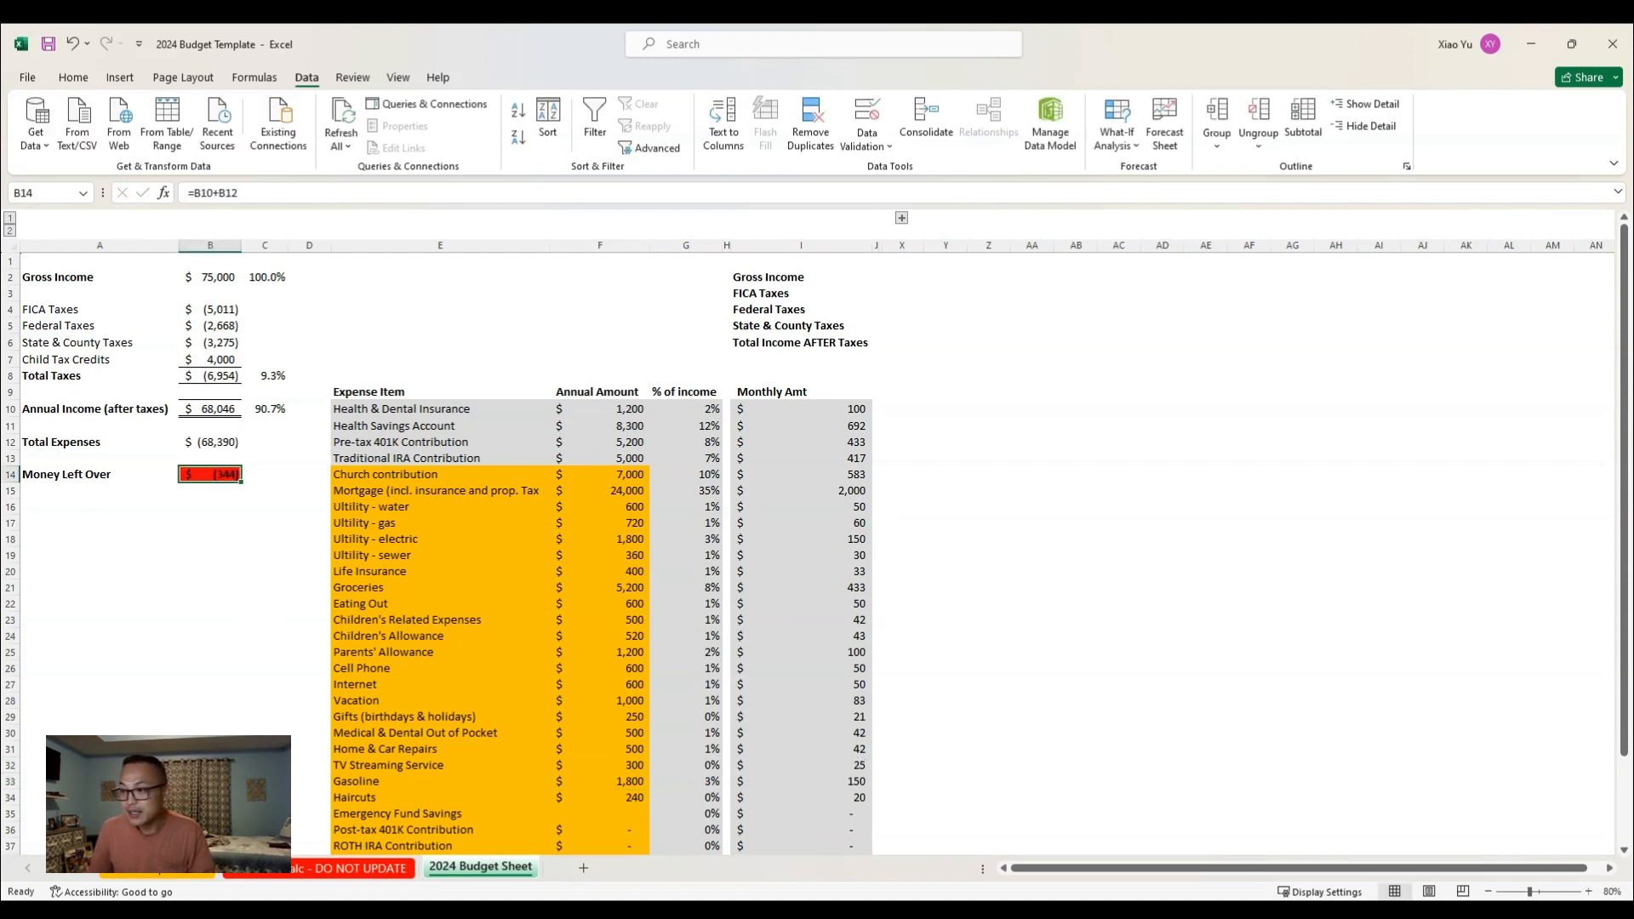
Lower the annual Parents' Allowance in F25 first to 900 and finally to 850, checking Money Left Over in B14
click(600, 797)
scroll(600, 797, down, 2)
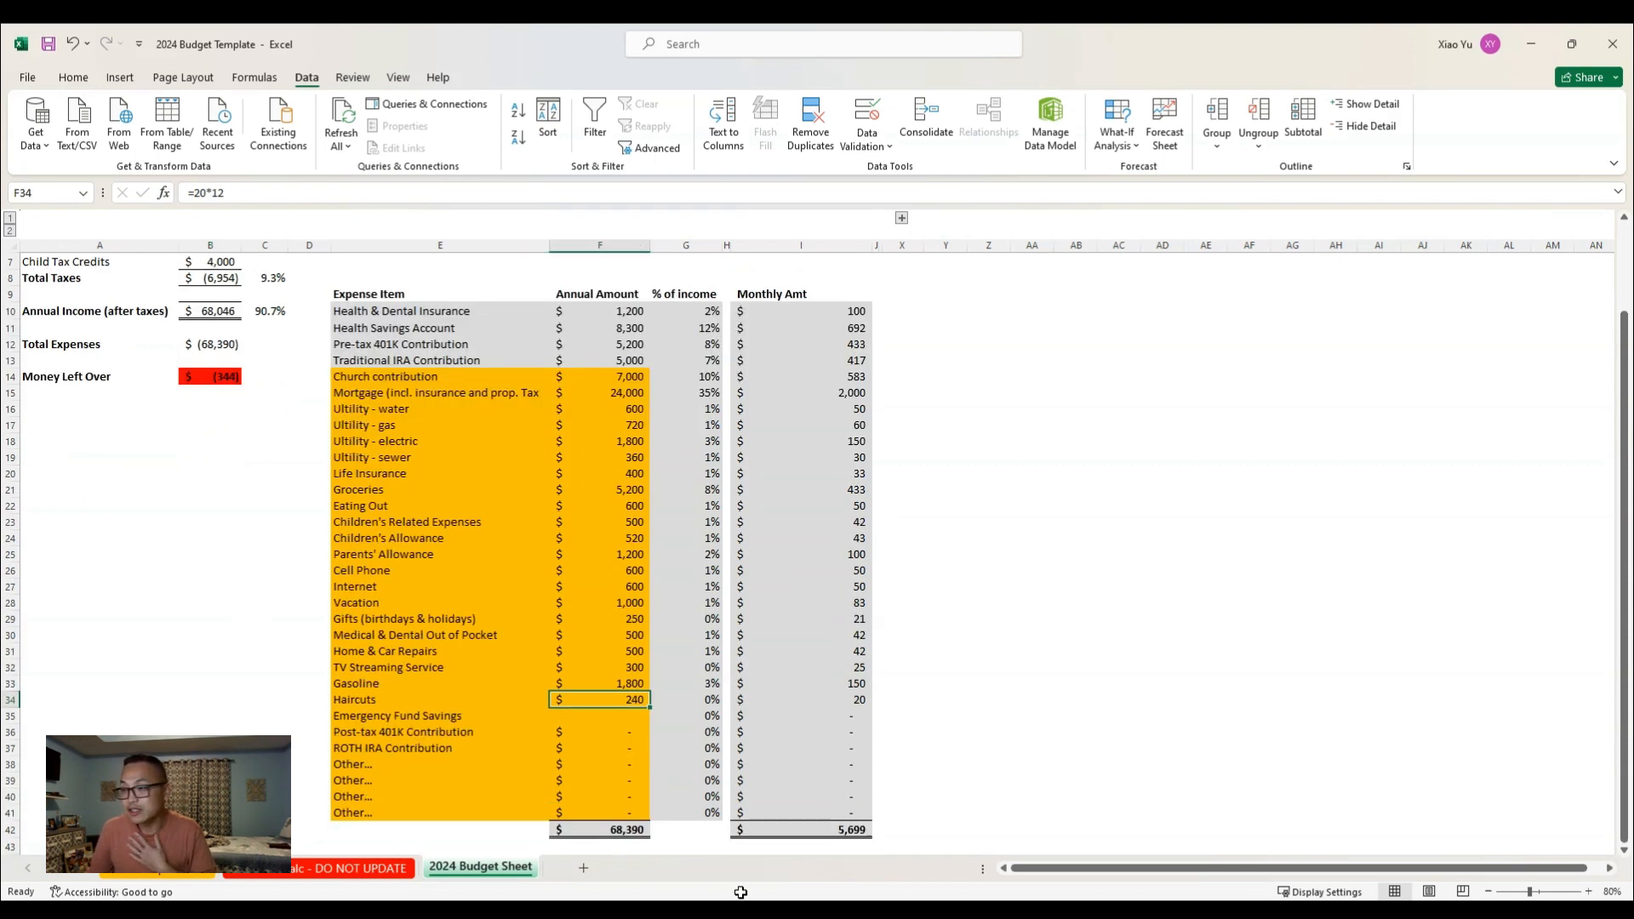
key(Up)
key(Up)
key(Up)
key(Up)
key(Up)
key(Up)
key(Up)
key(Up)
key(Up)
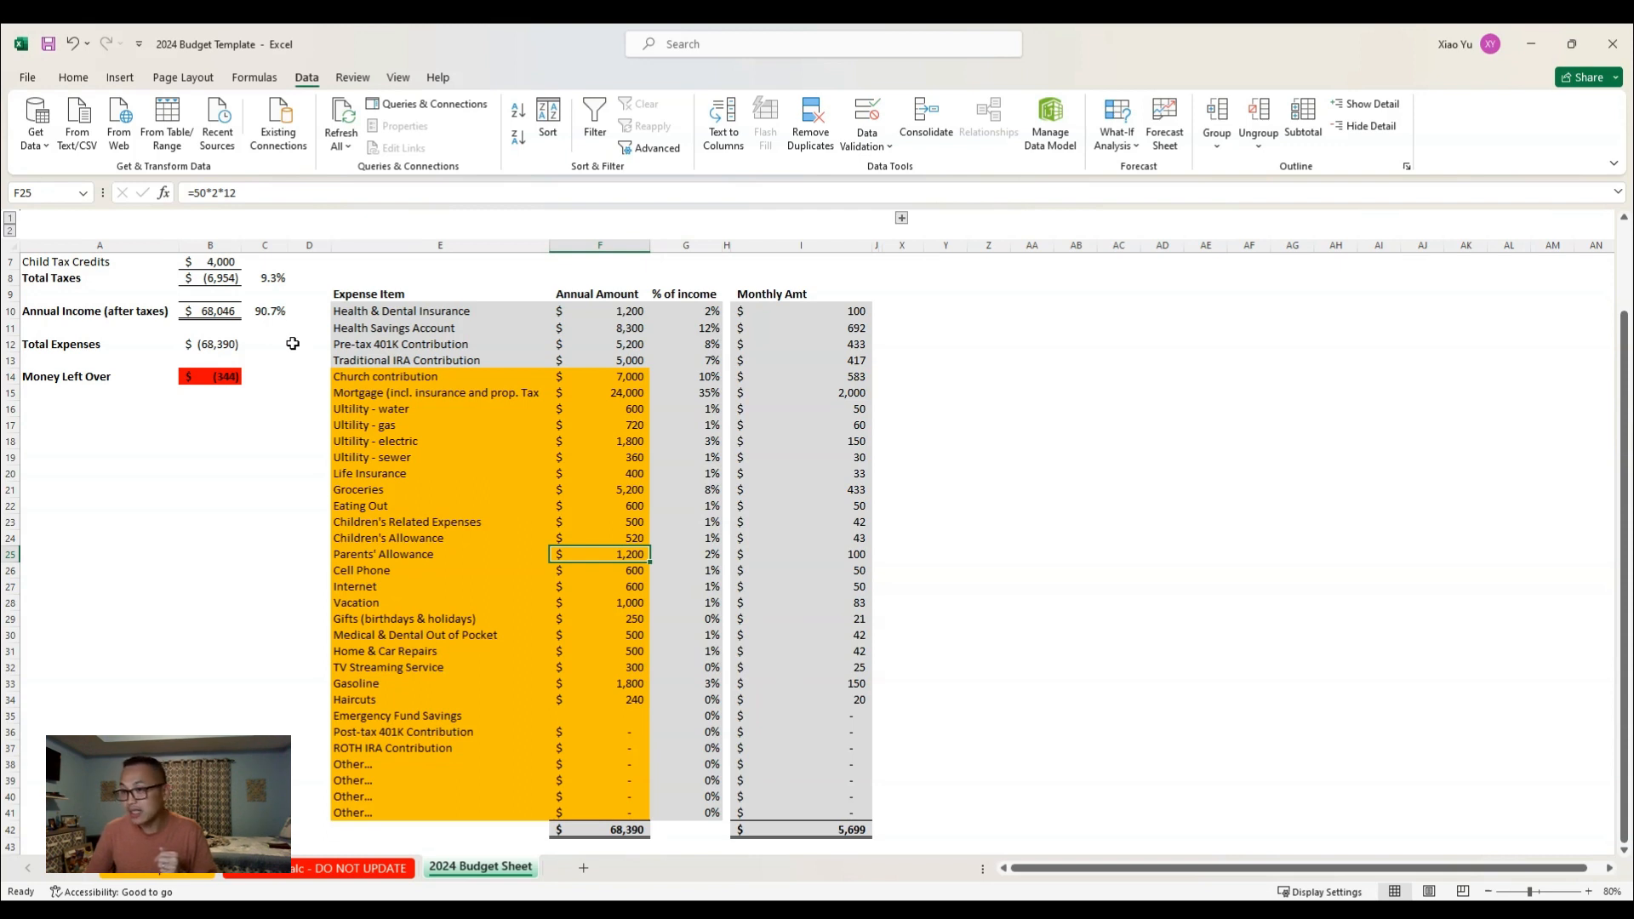
text(900)
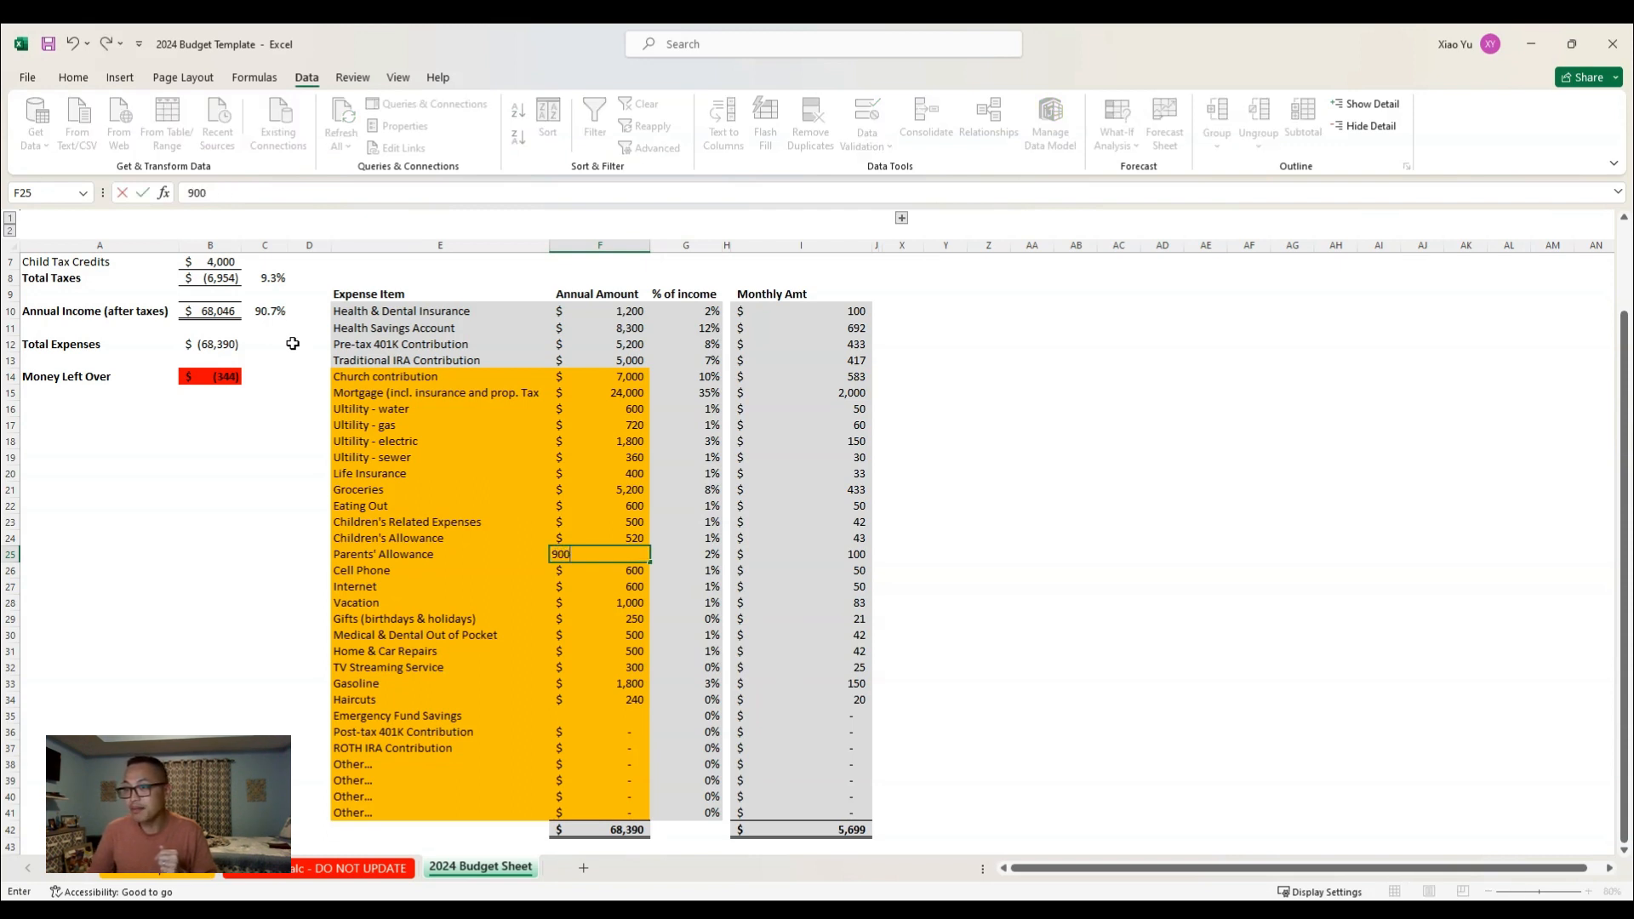
key(Return)
key(Up)
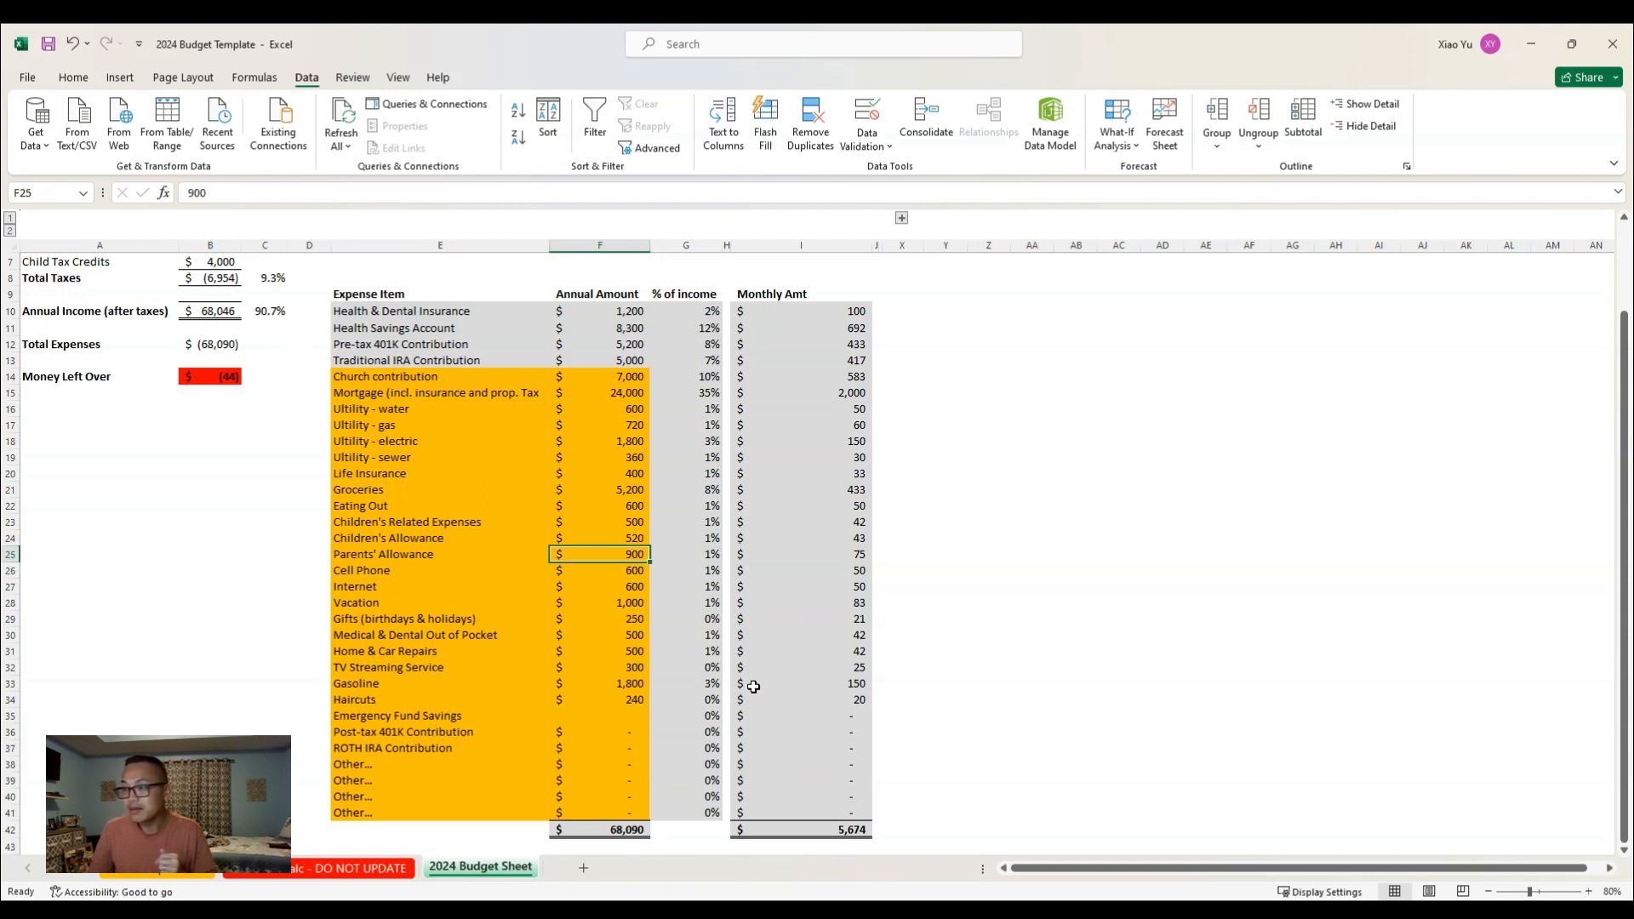
text(900850)
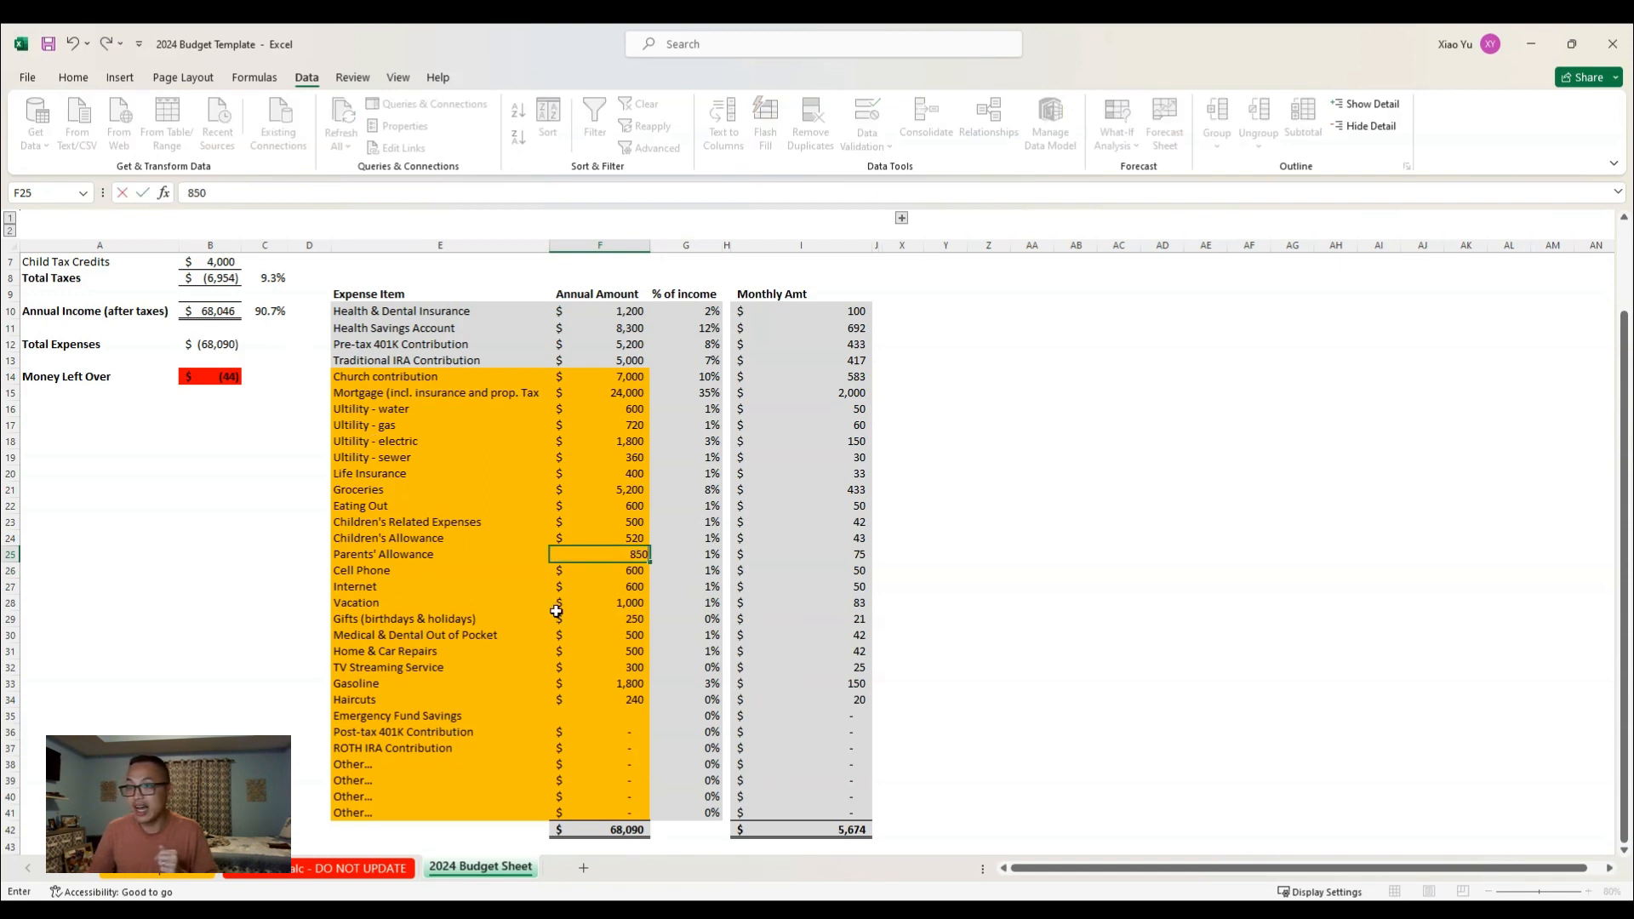
key(Return)
click(210, 376)
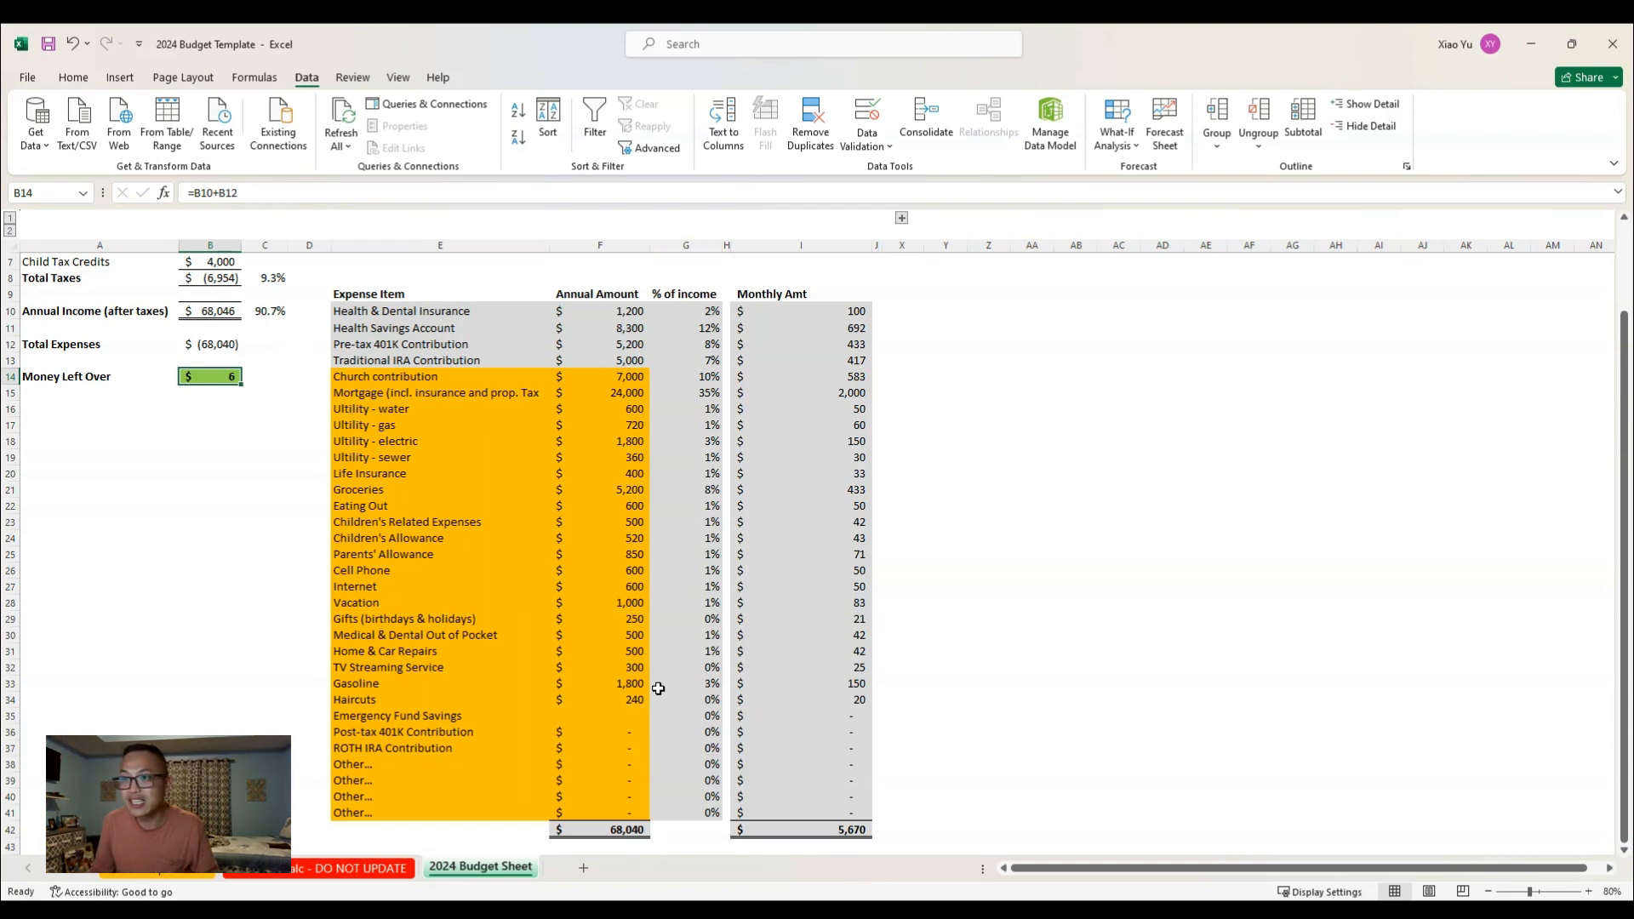
Compare Total Expenses in B12 with the after-tax income in B10 and review Money Left Over in B14
scroll(353, 691, up, 2)
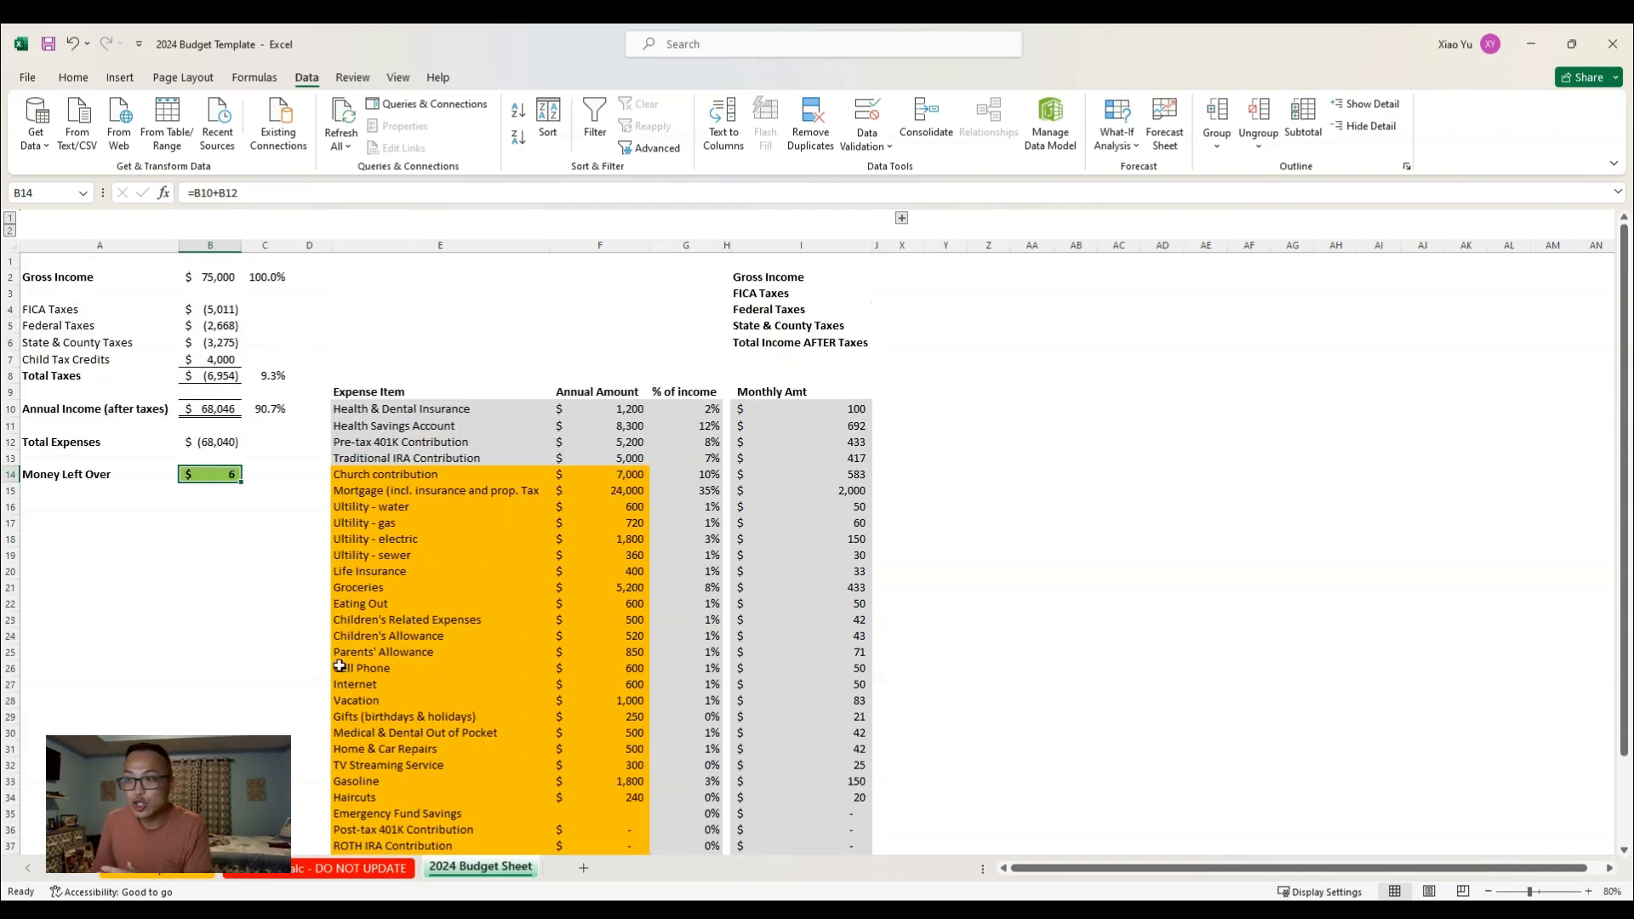
key(Up)
key(Up)
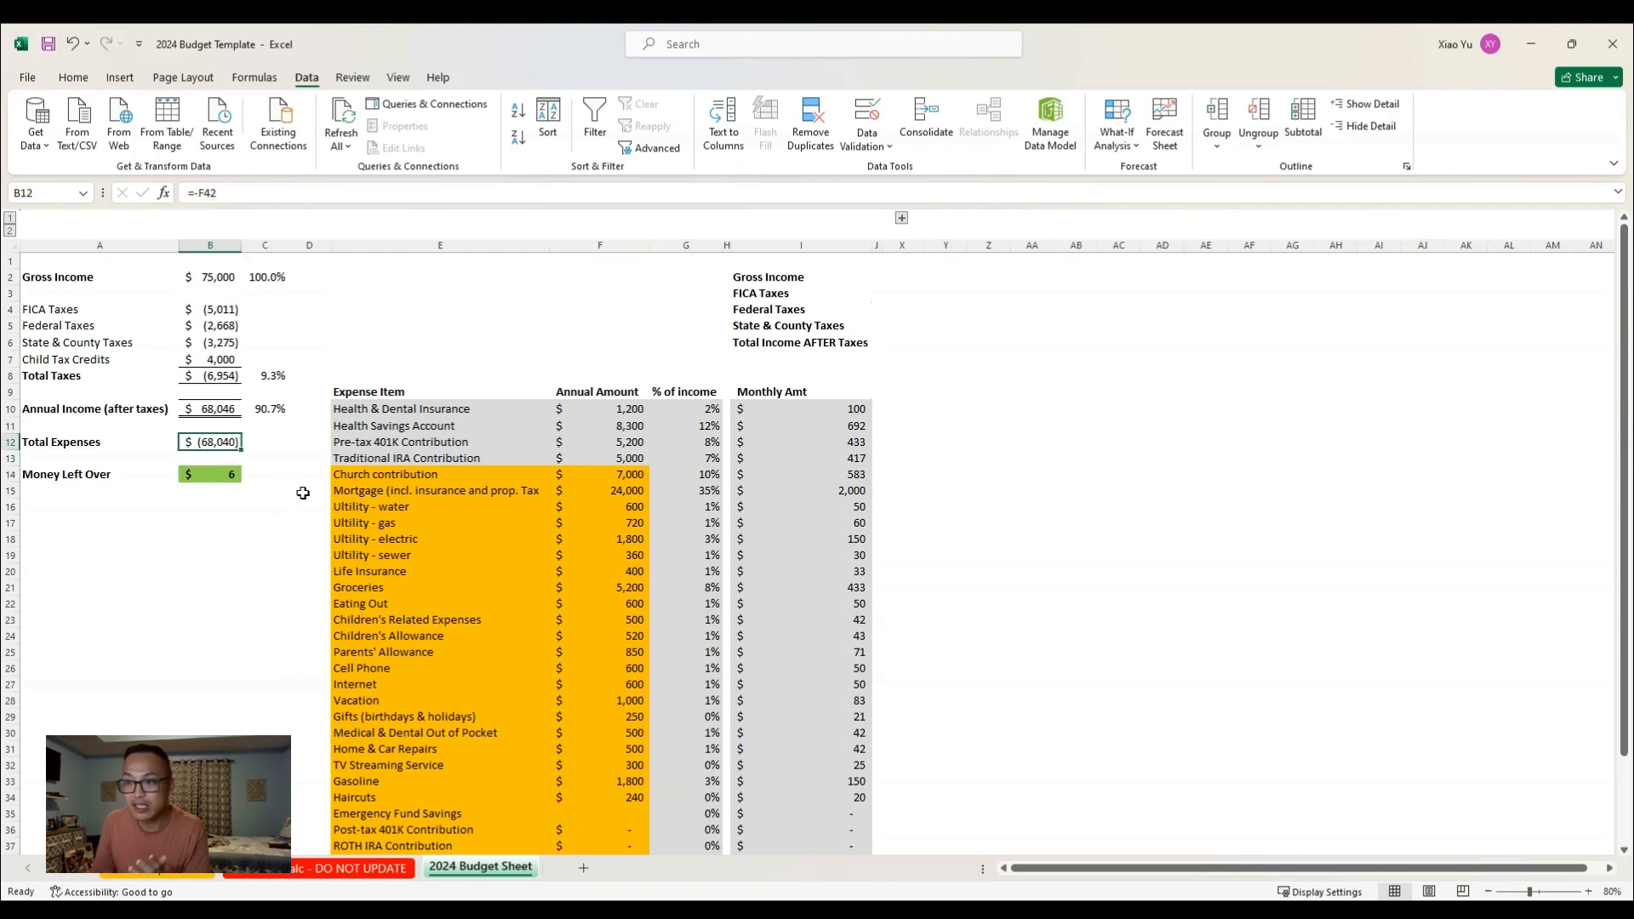
key(Up)
key(Up)
key(Down)
key(Down)
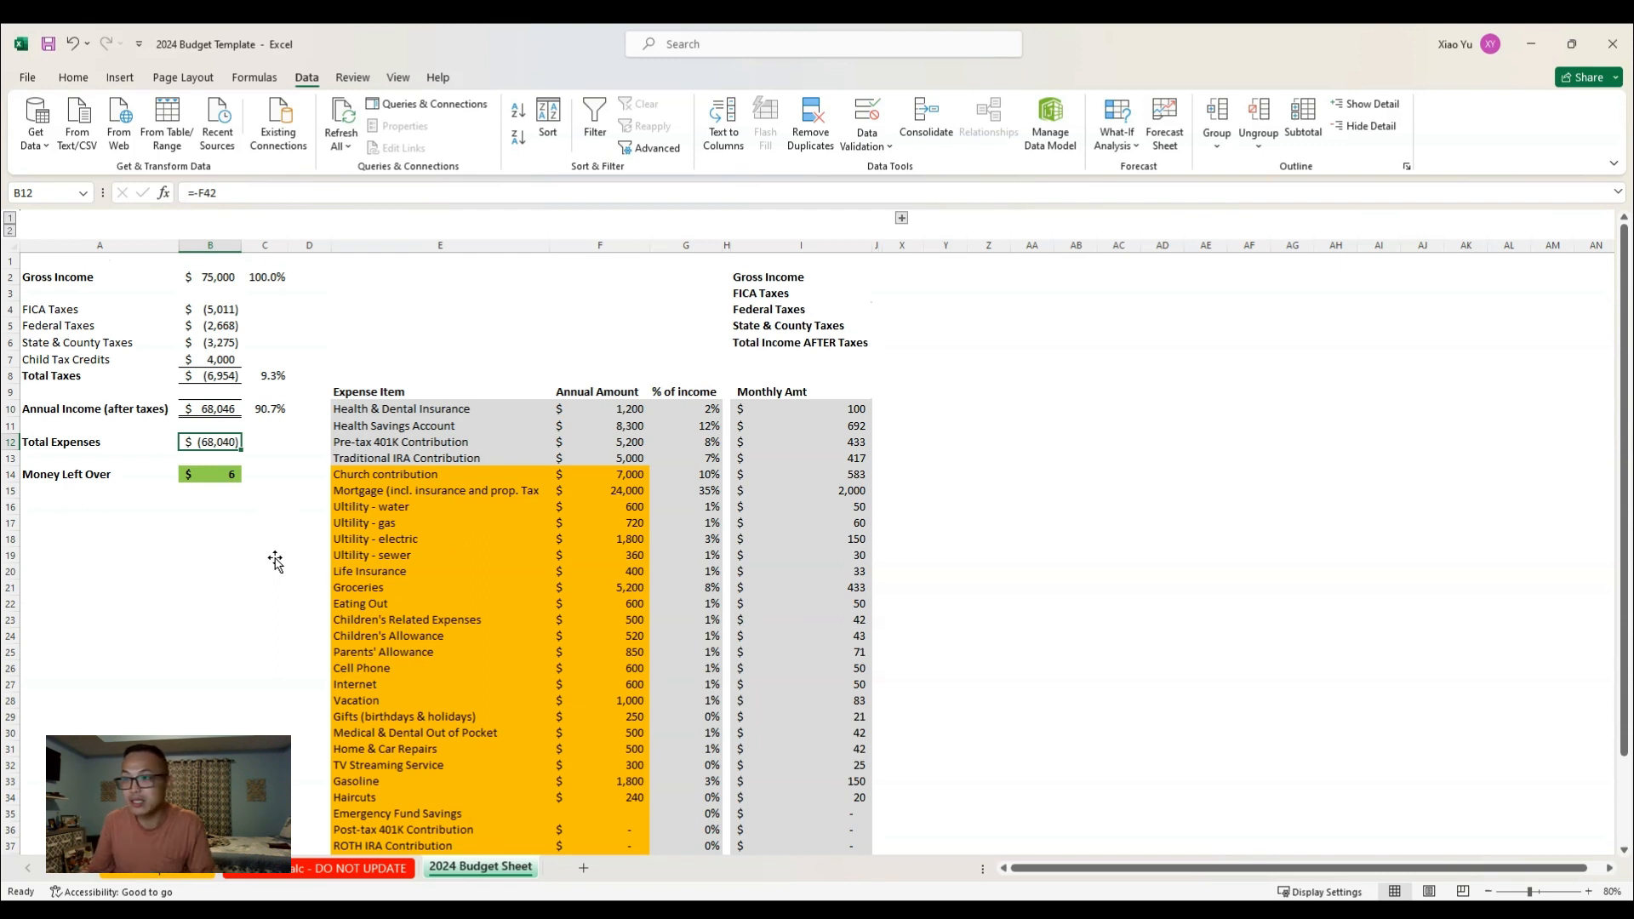
key(Down)
key(Down)
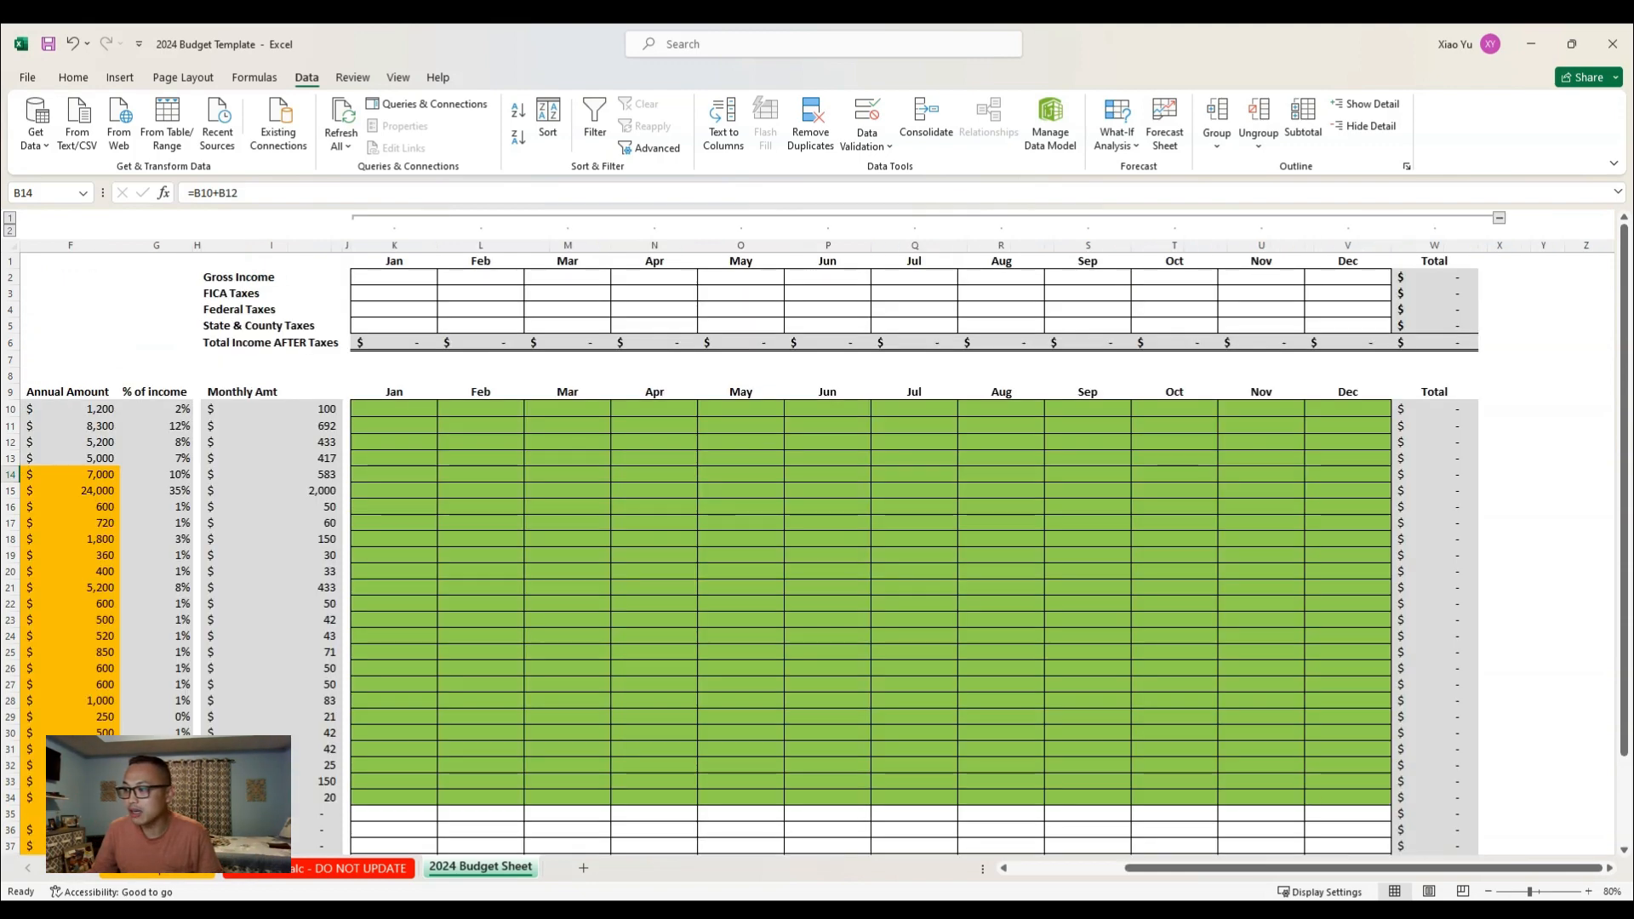
Examine the January-to-December tracking grid beside the expense list and select the monthly amounts in I10:I34
drag(1220, 868, 1121, 868)
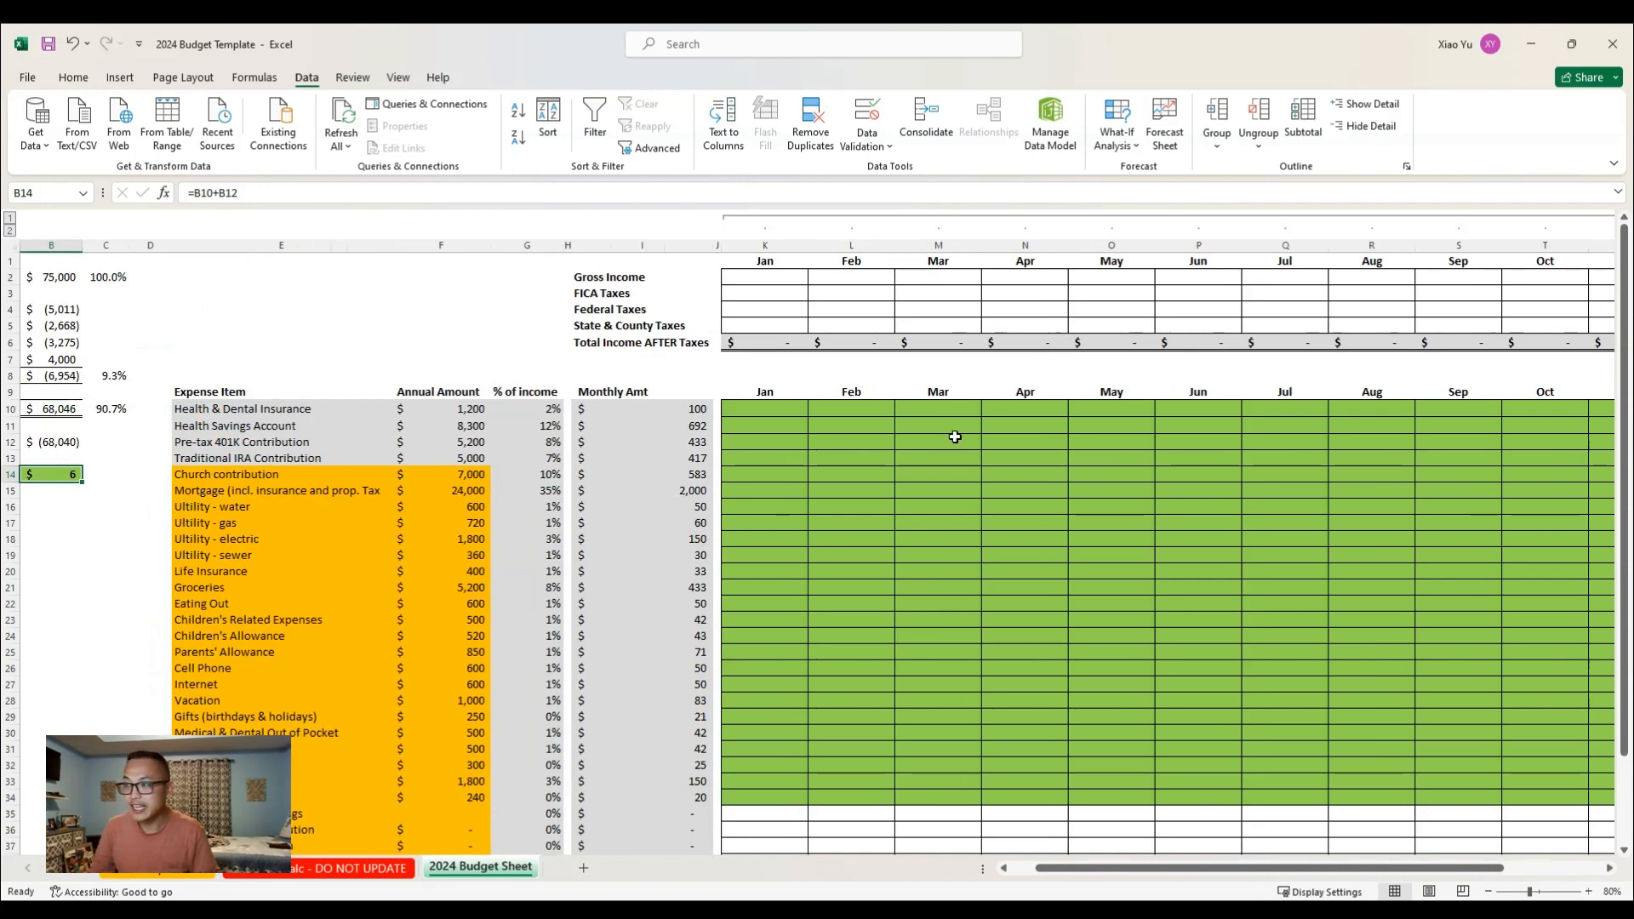
click(765, 277)
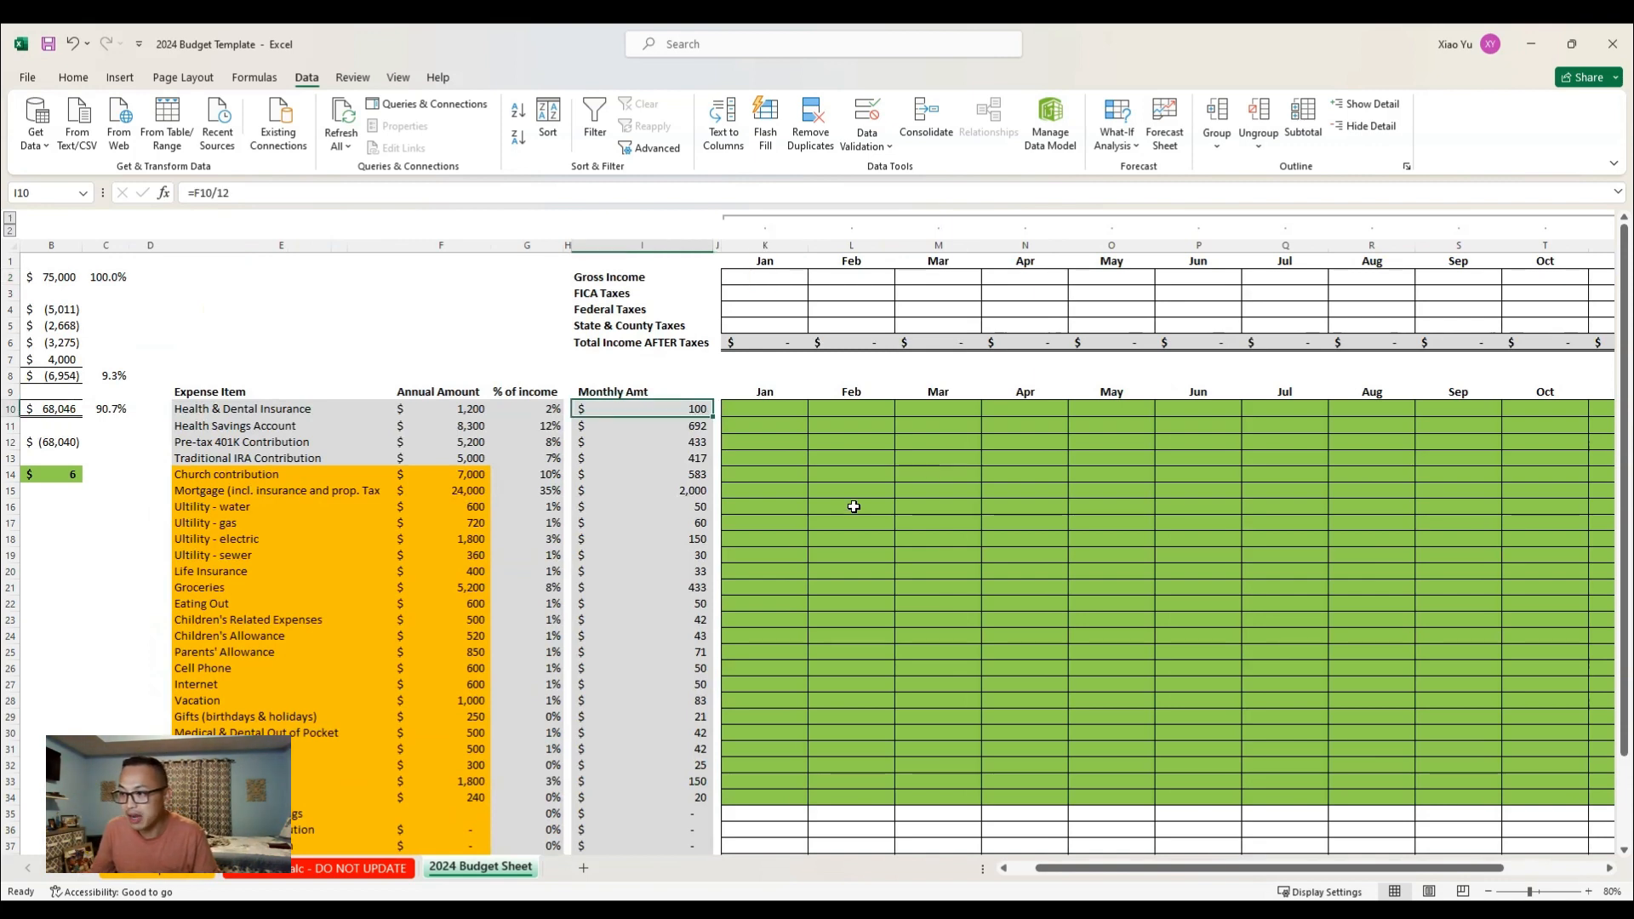
key(shift+Down)
key(shift+Down)
key(shift+Down)
key(shift+Down)
key(shift+Down)
key(shift+Down)
key(shift+Down)
key(shift+Down)
key(shift+Down)
key(shift+Down)
key(shift+Down)
key(shift+Down)
key(shift+Down)
key(shift+Down)
key(shift+Down)
key(shift+Down)
key(shift+Down)
key(shift+Down)
key(shift+Down)
key(shift+Down)
key(shift+Up)
key(shift+Up)
key(shift+Up)
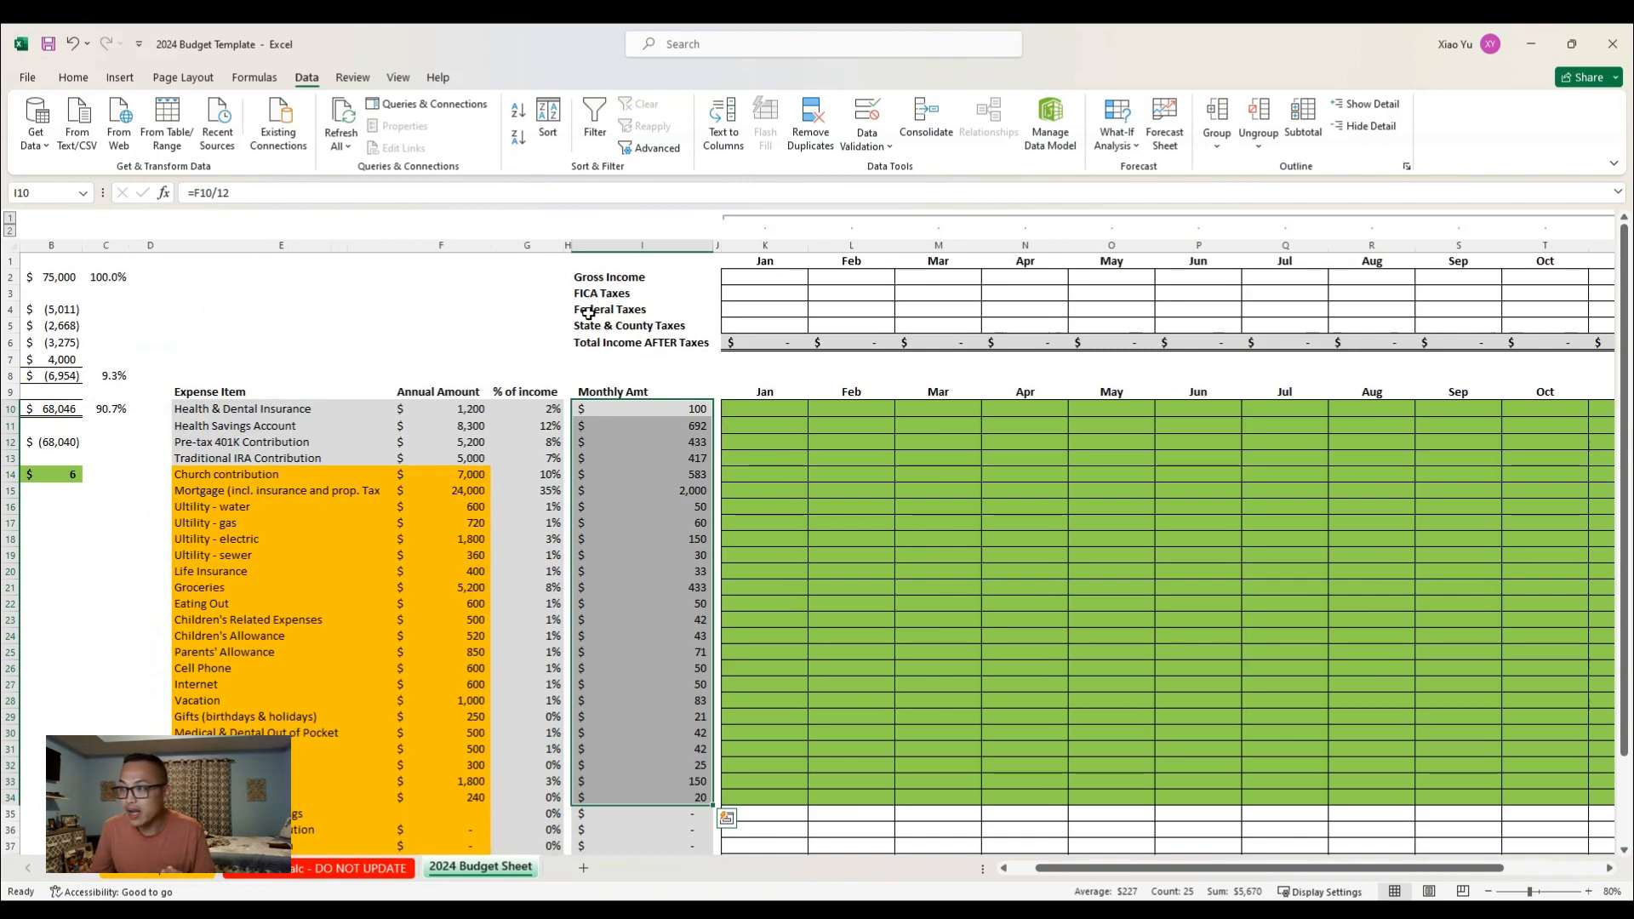
Review the four grey insurance, savings and retirement rows in E10:I13, and select January's Gross Income cell K2
drag(255, 408, 647, 458)
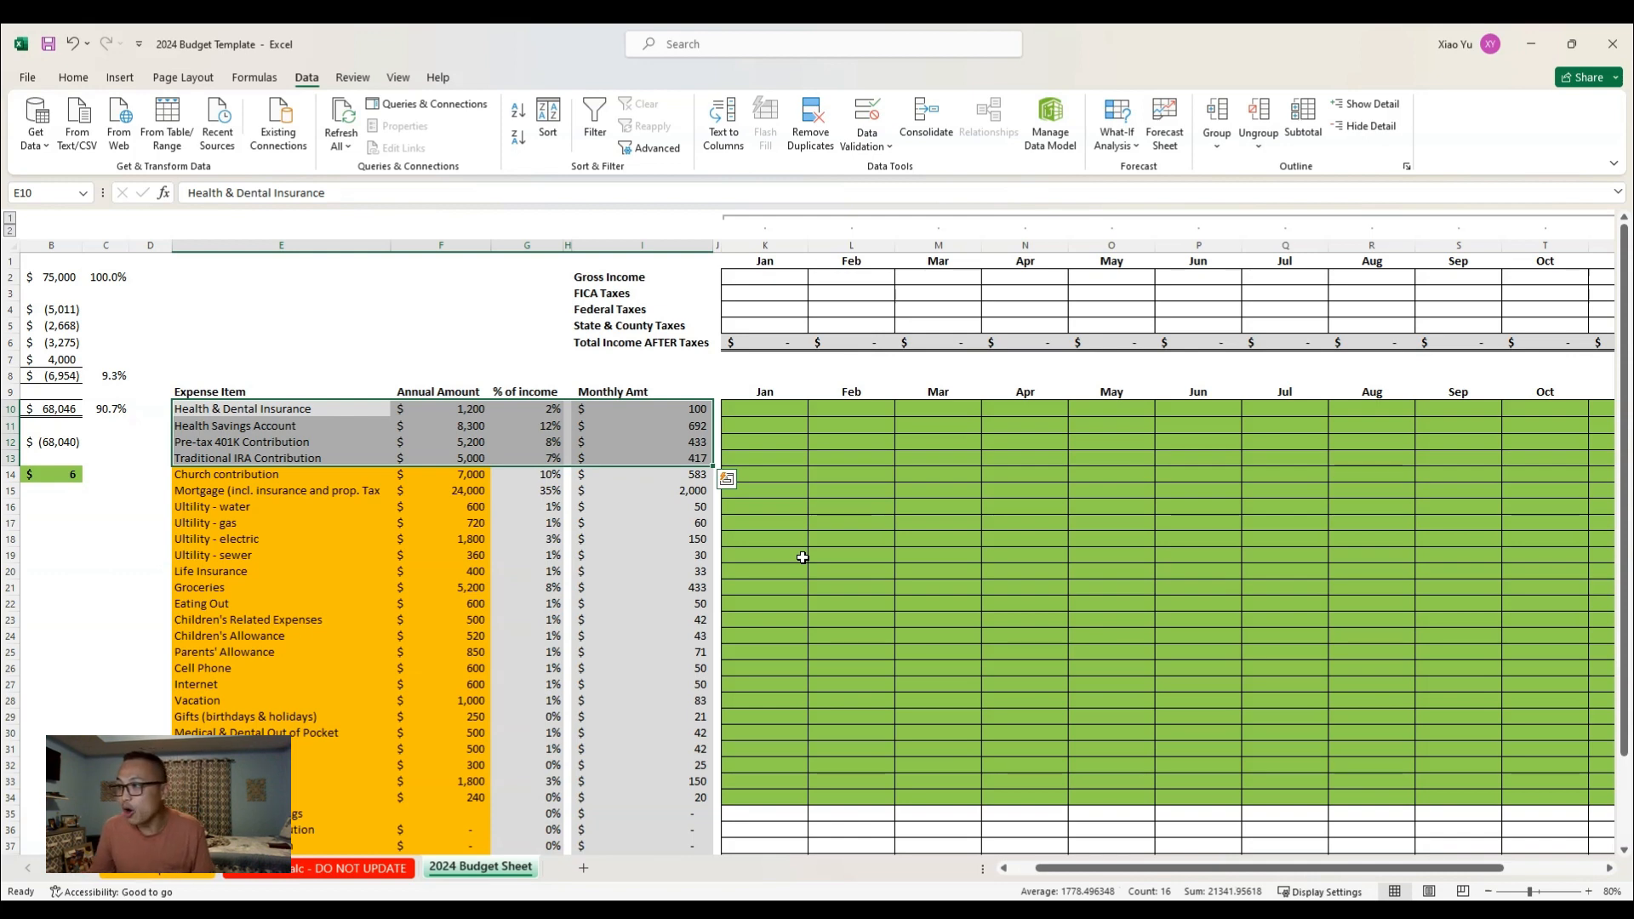
key(ctrl+Home)
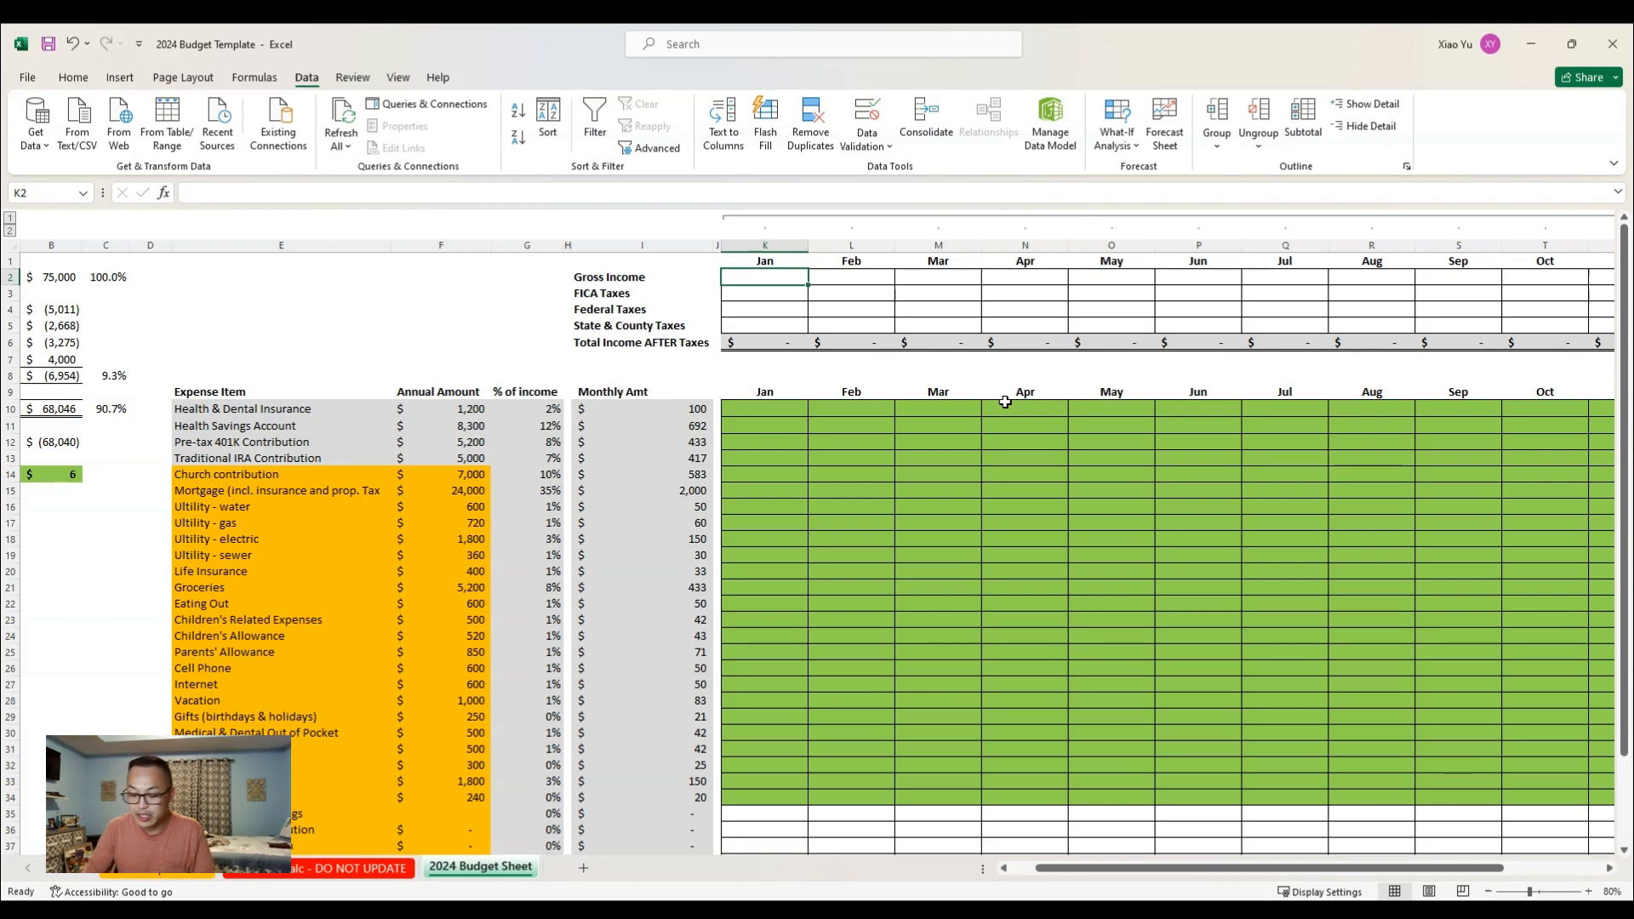
Enter January's Gross Income in K2 as two paychecks with the formula =2500*2
text(=)
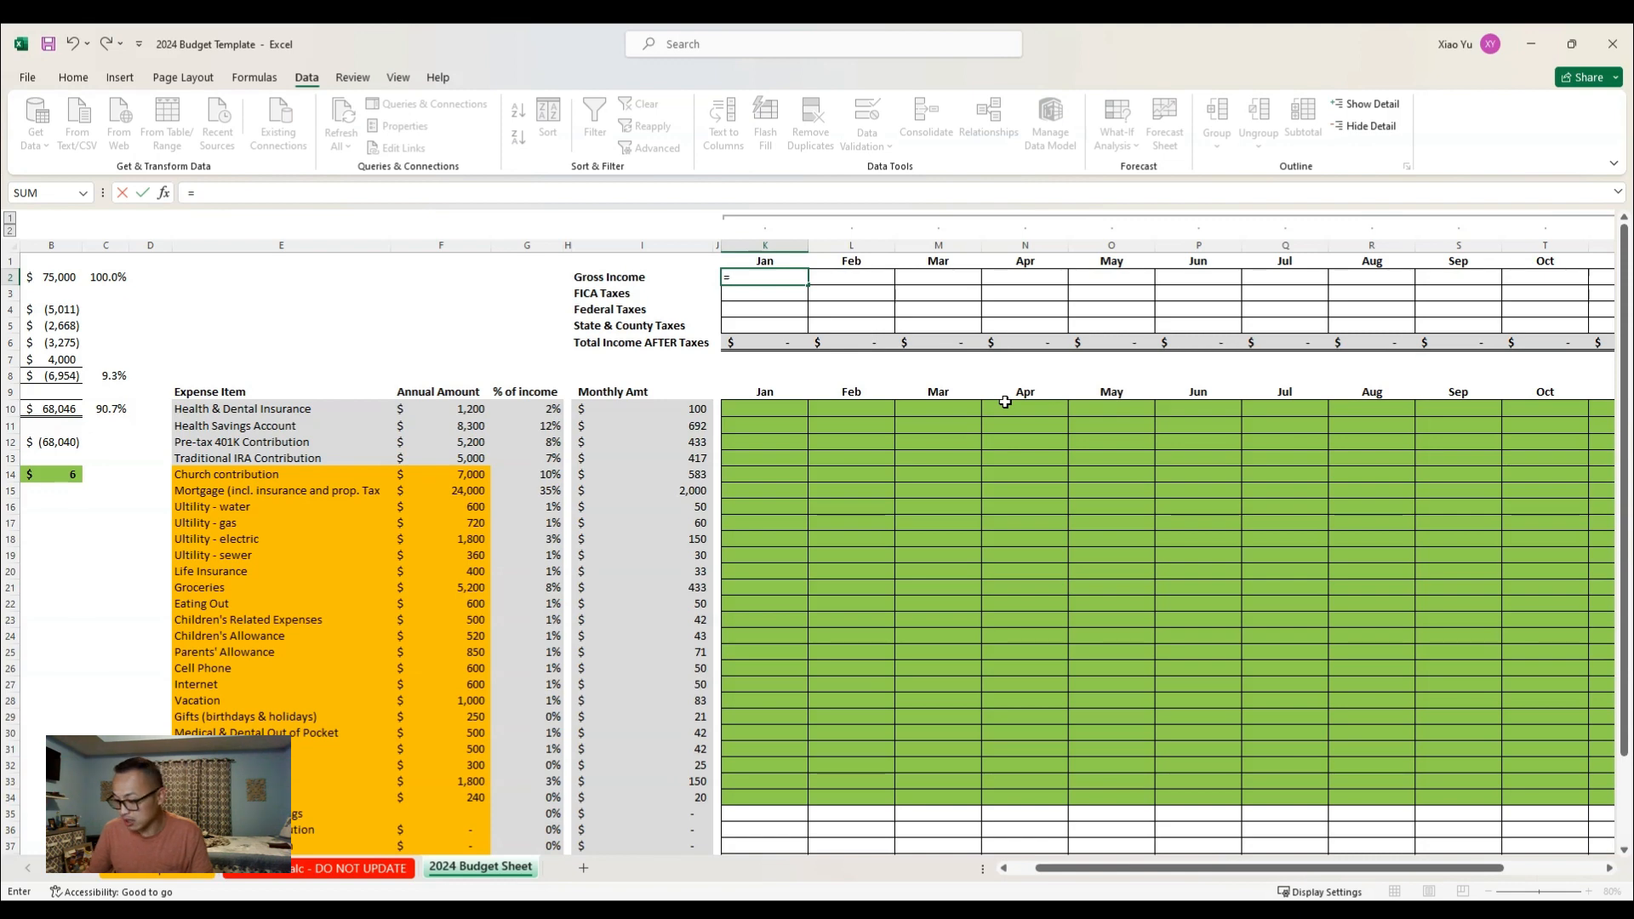
key(alt+Tab)
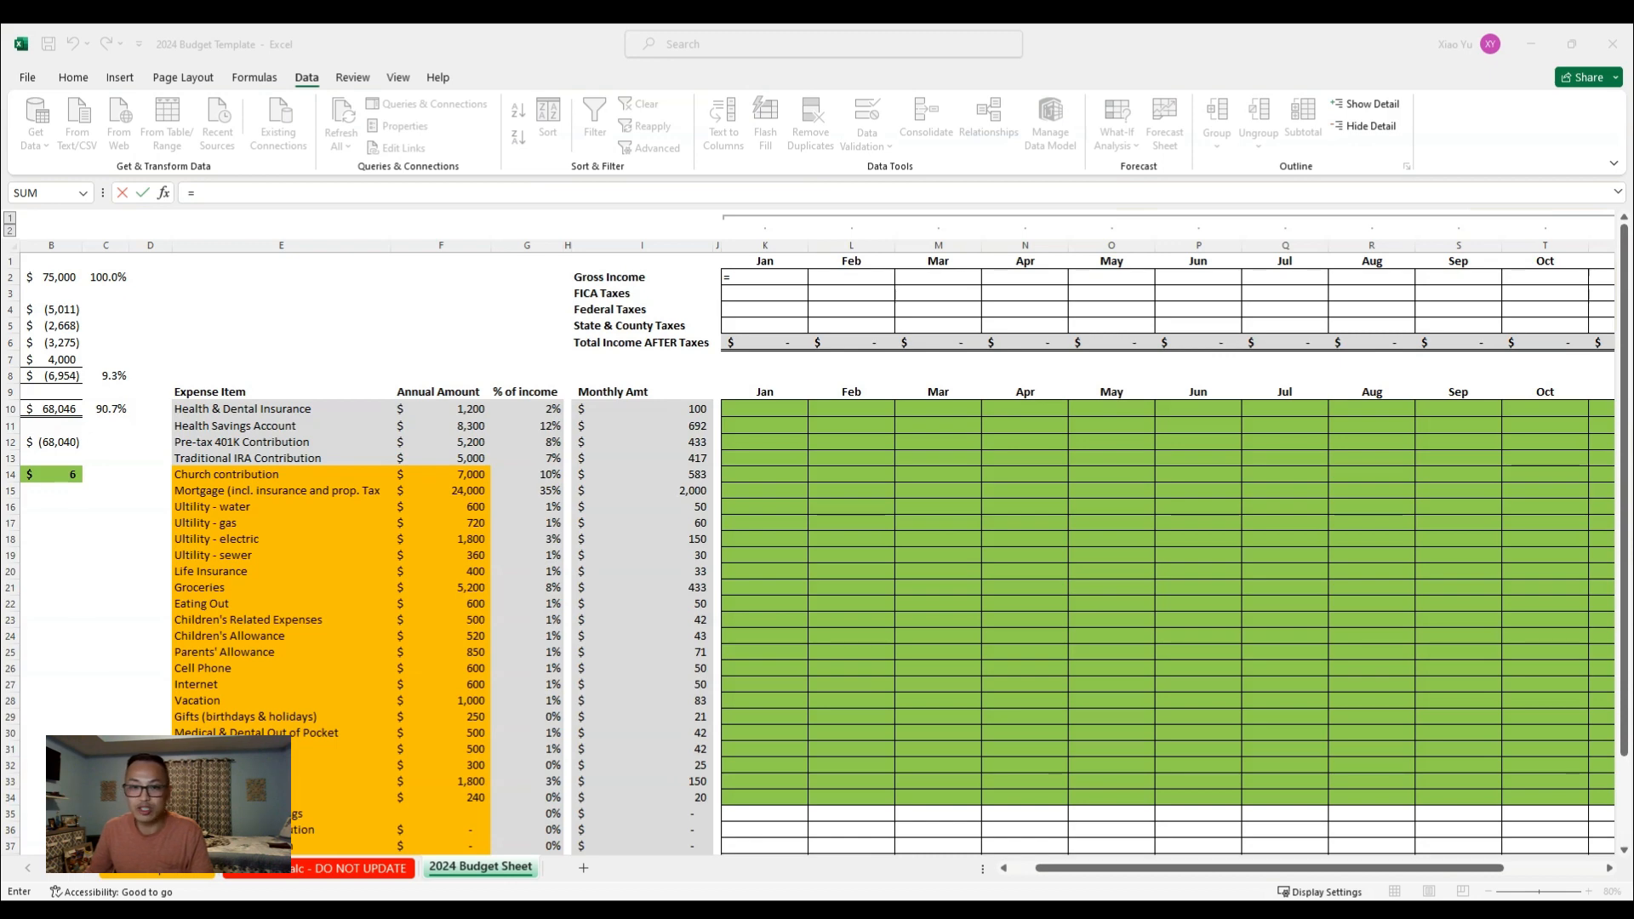
key(alt+Tab)
key(F2)
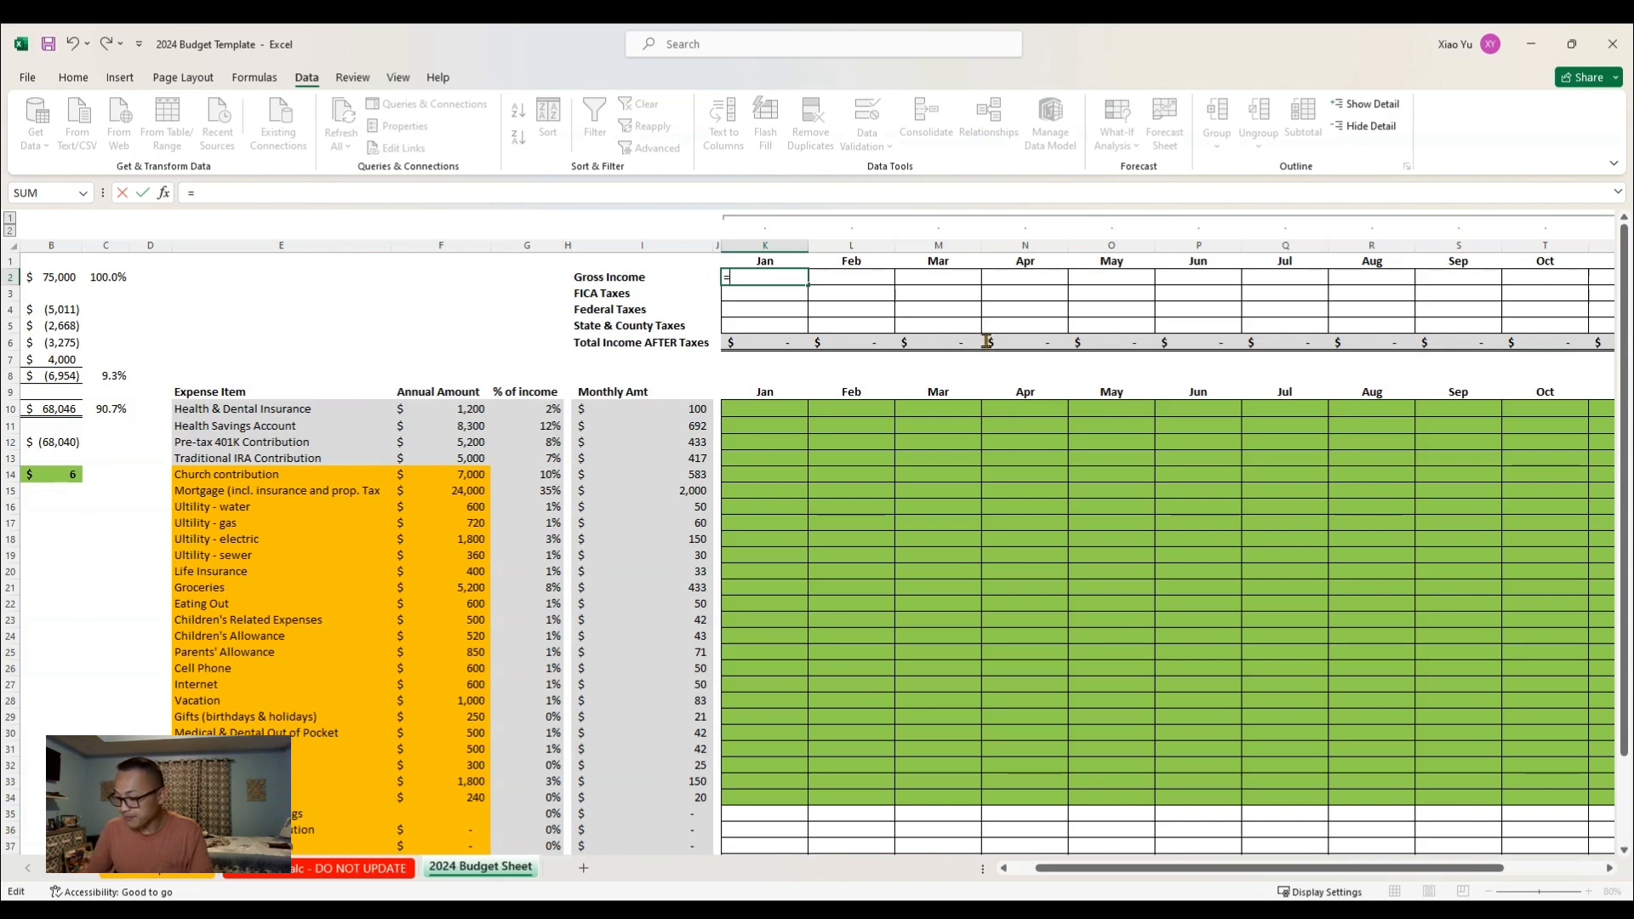
text(2)
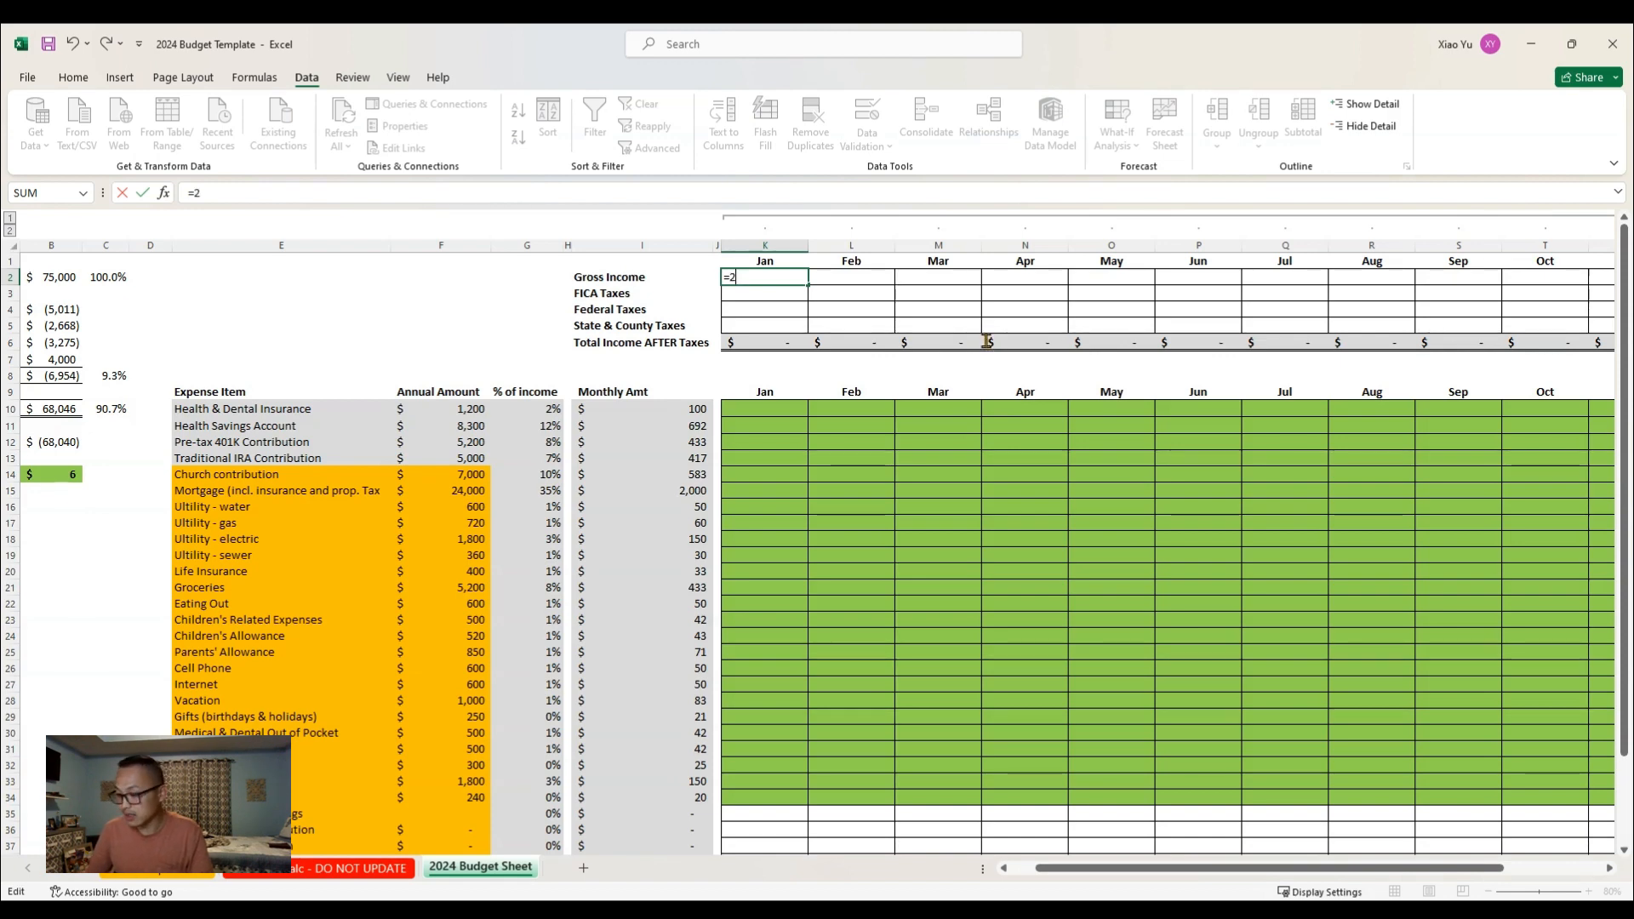
text(500)
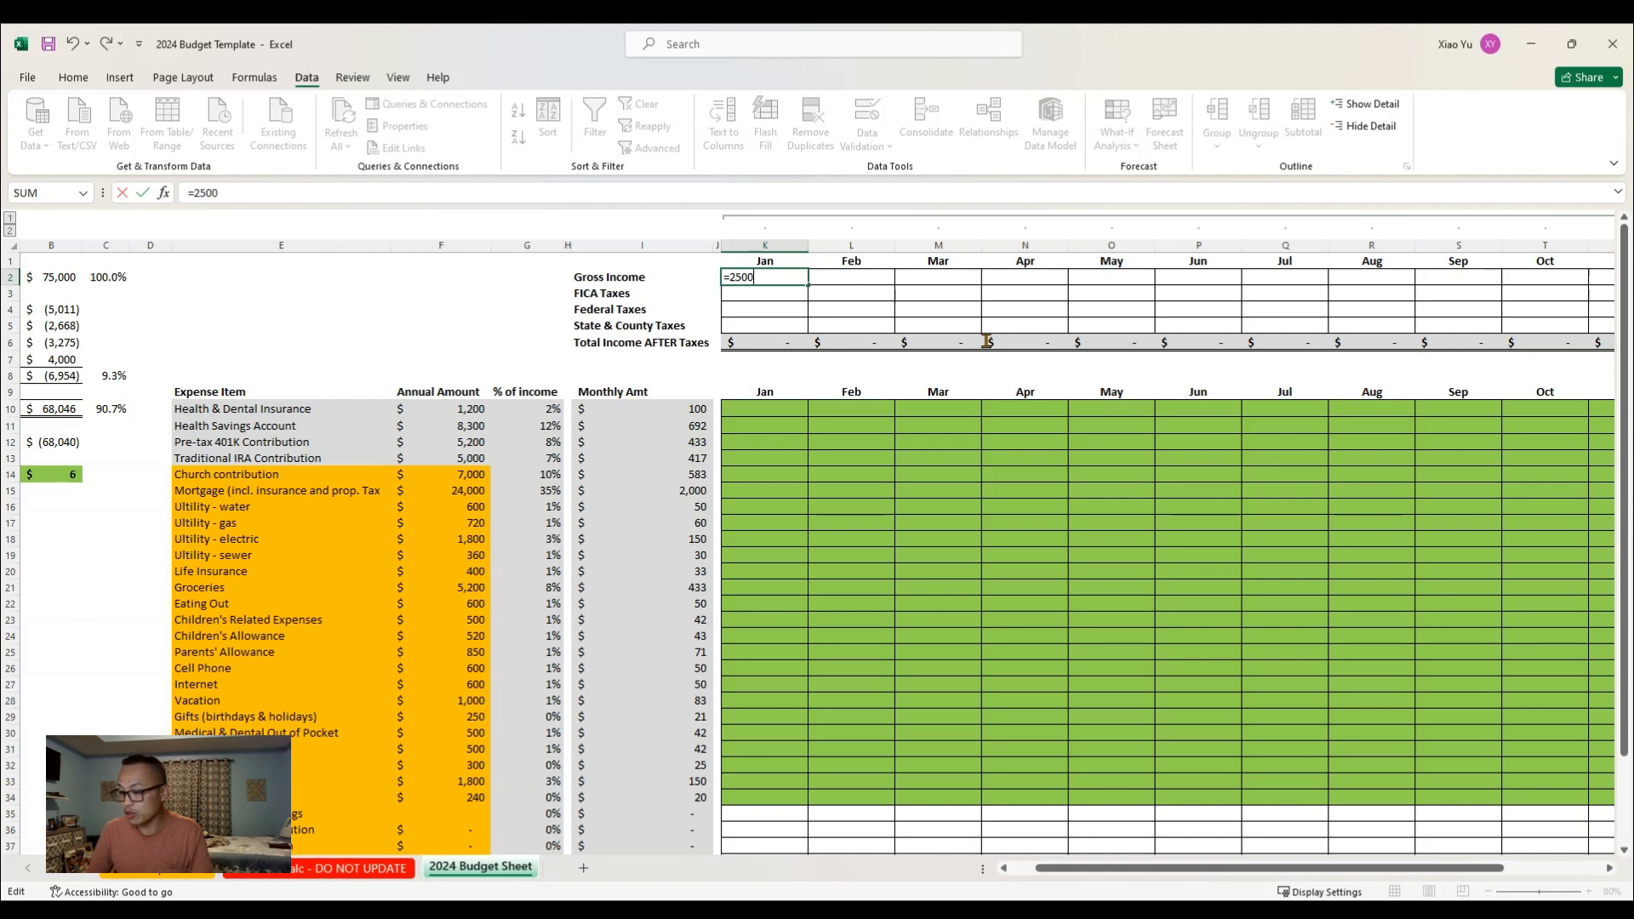
text(*2)
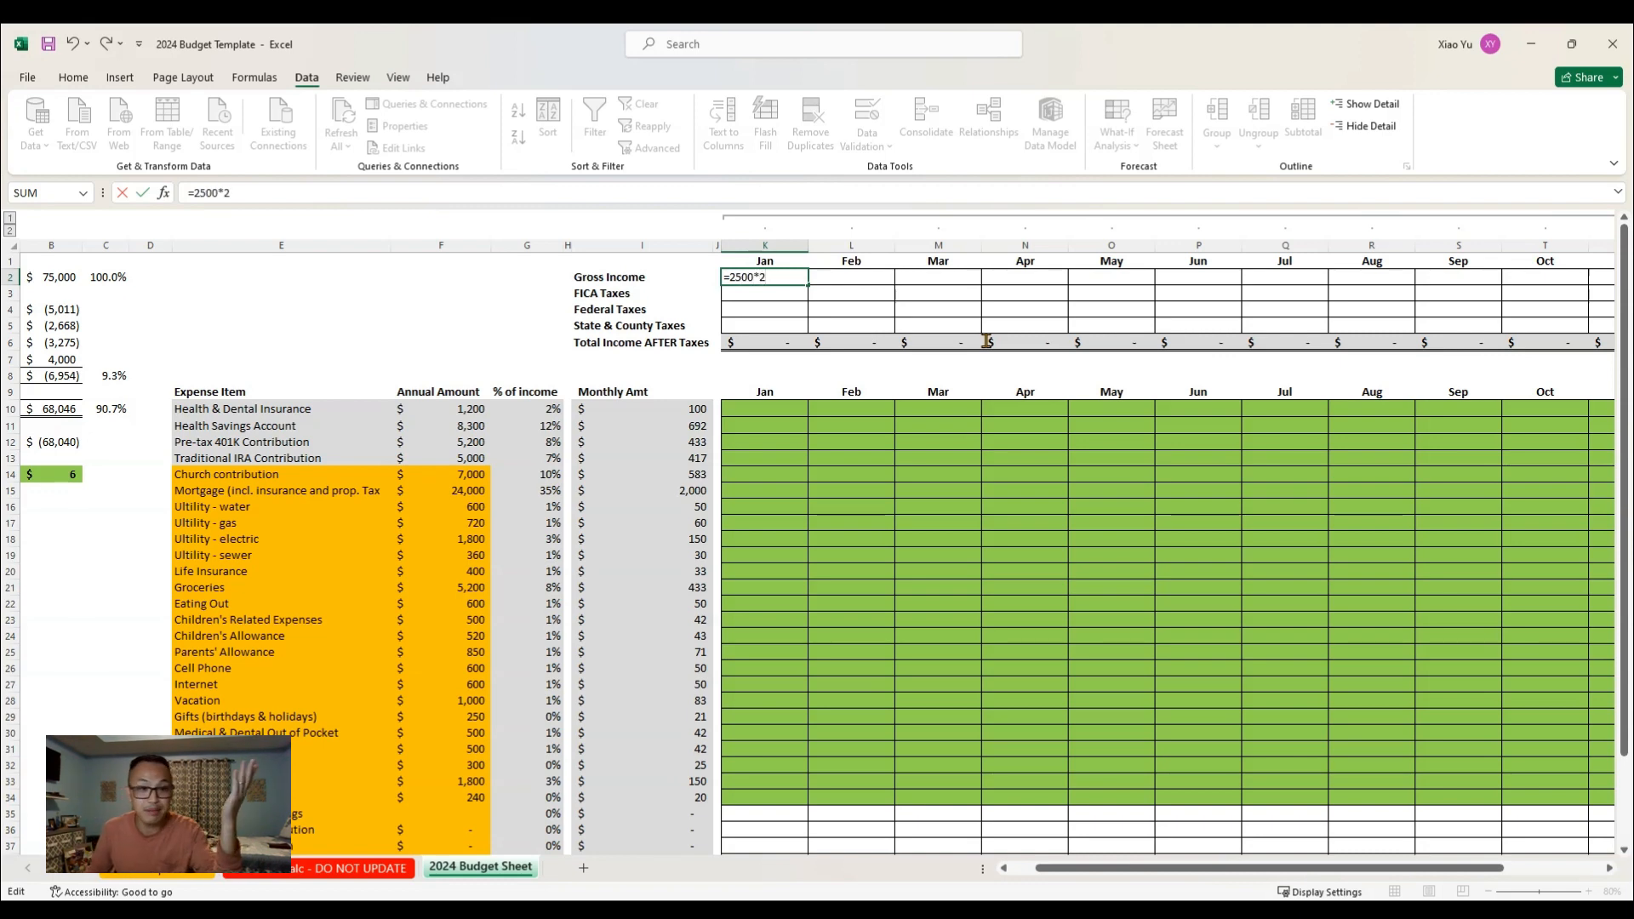
key(Return)
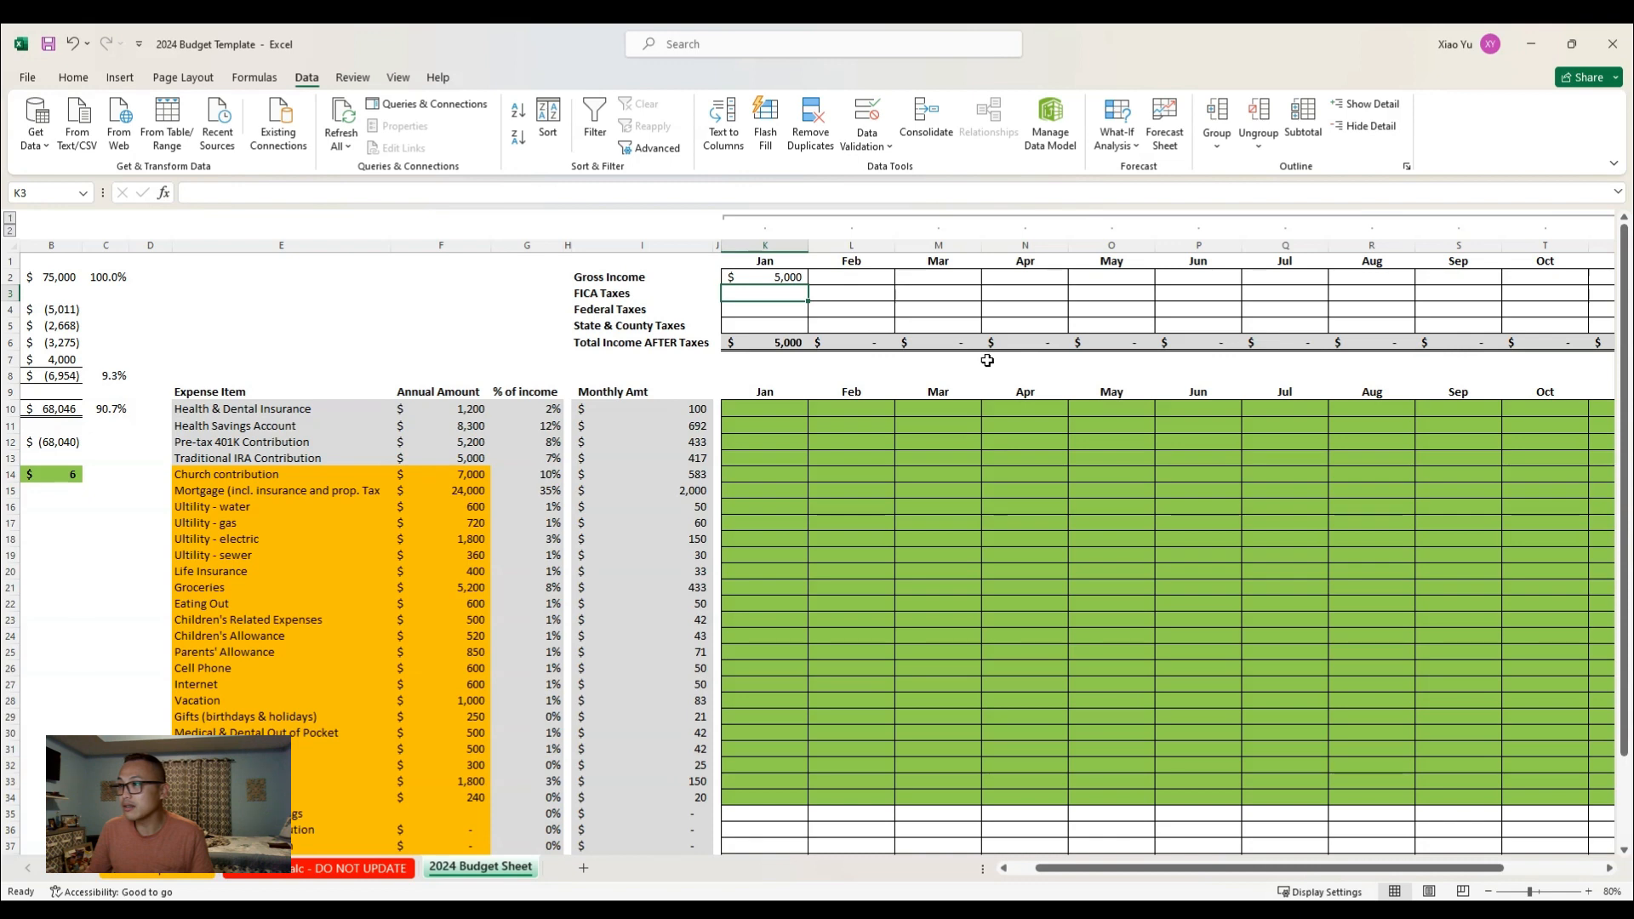
Change the paycheck amount in K2's Gross Income formula to 3000, keeping the multiplication by 2
key(Up)
drag(219, 193, 195, 193)
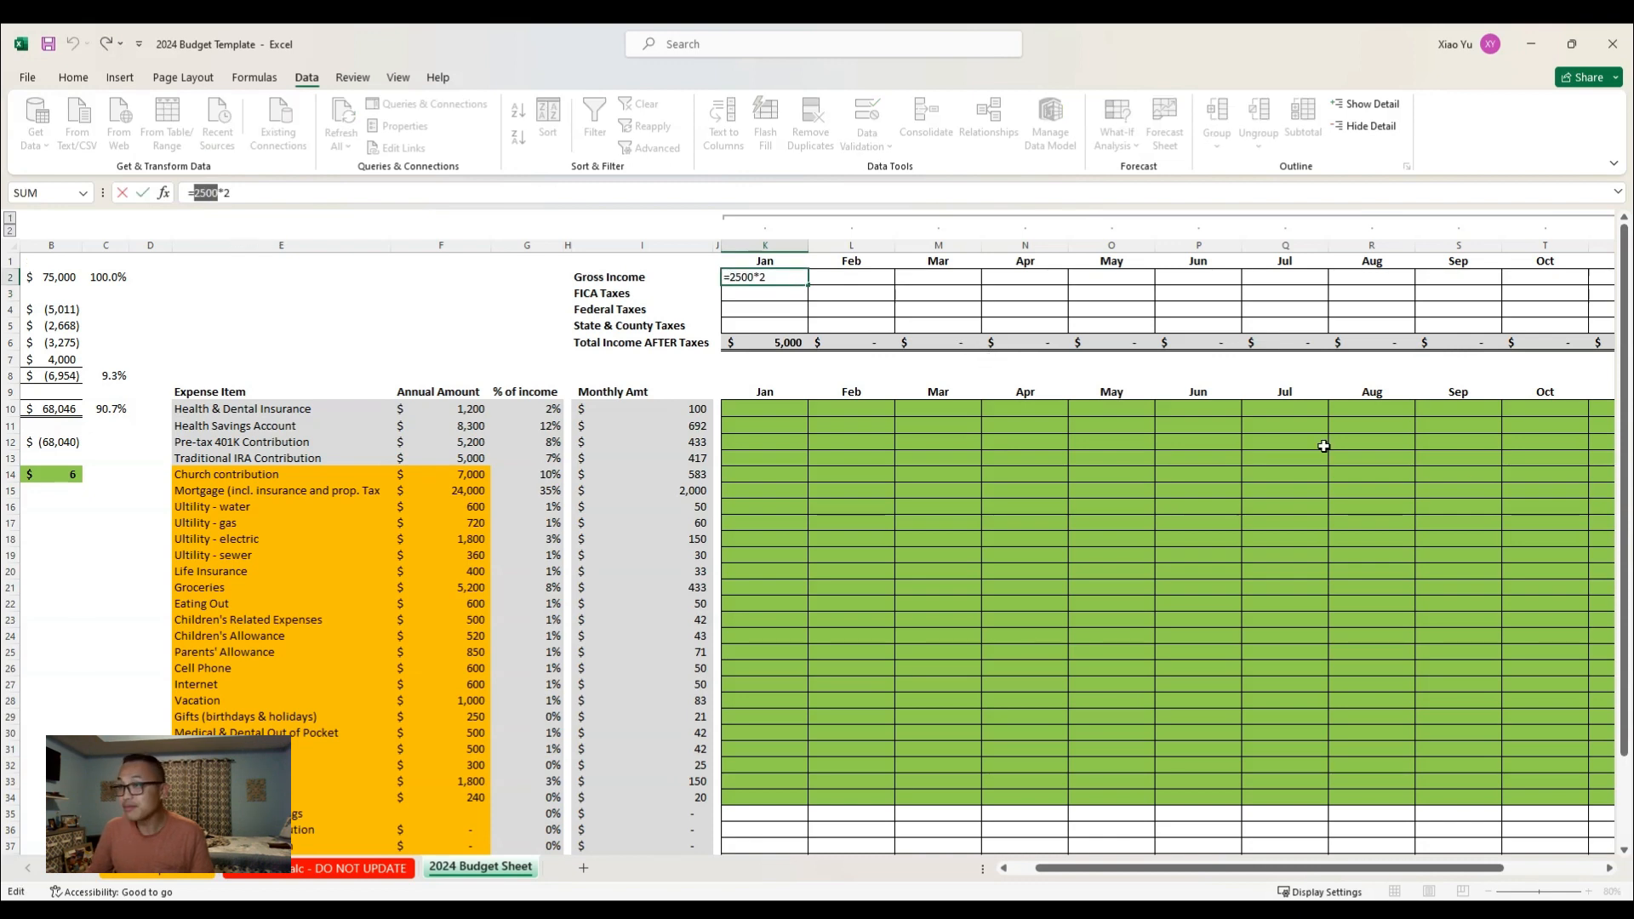
text(3000)
key(Return)
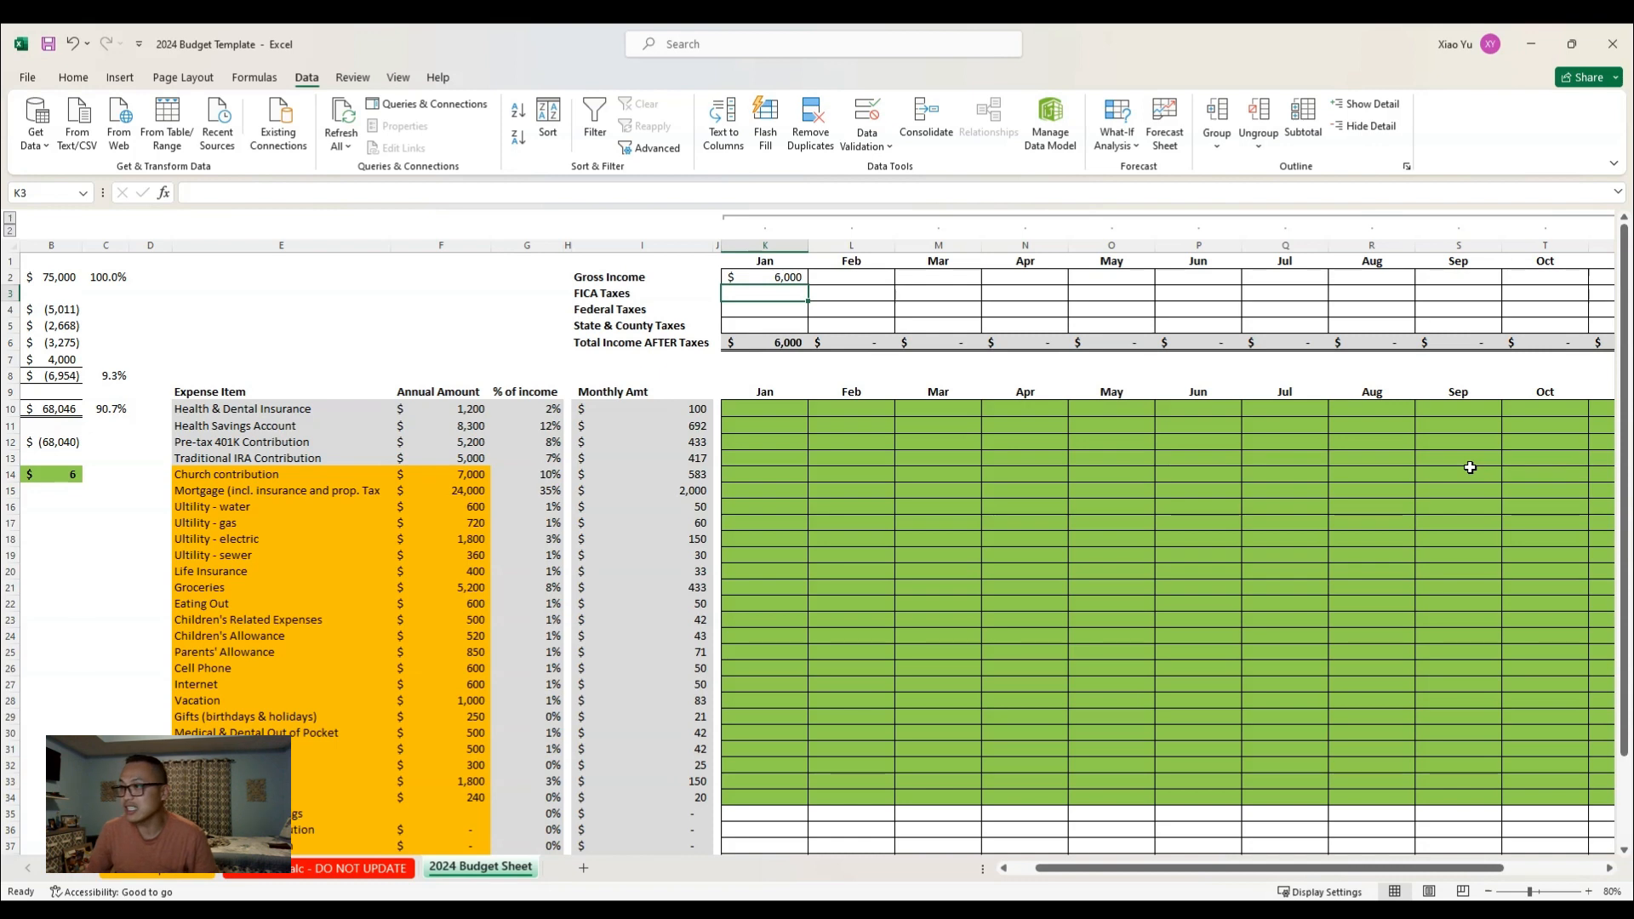
Enter January's taxes: 200 for FICA in K3, 500 for Federal in K4 and 50 for State & County in K5
text(200)
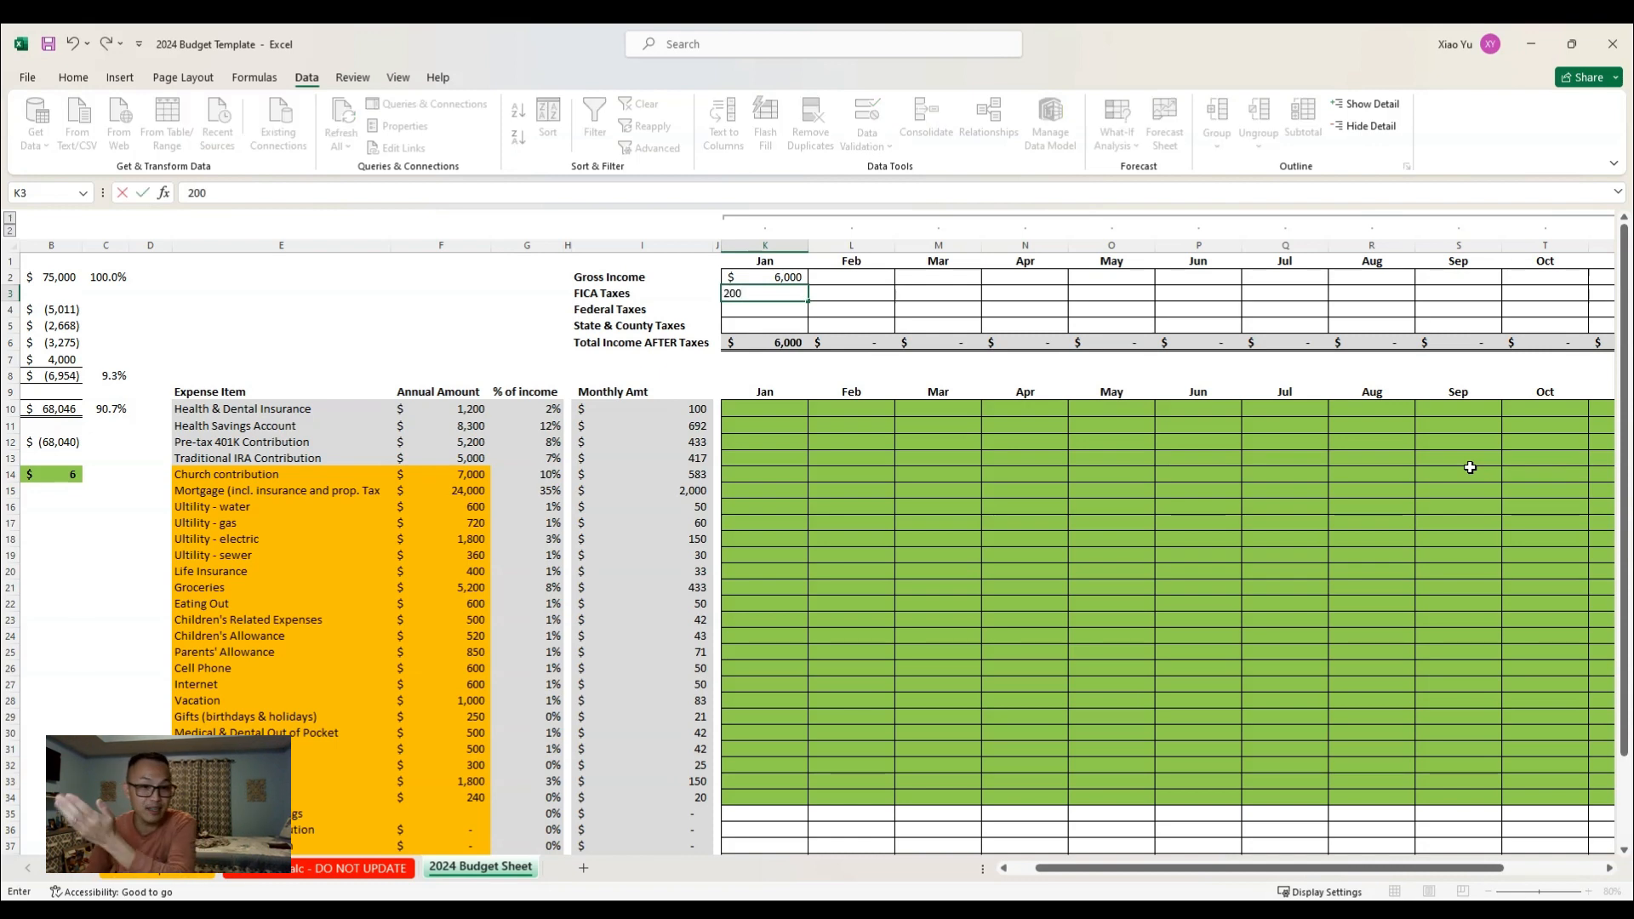
key(Return)
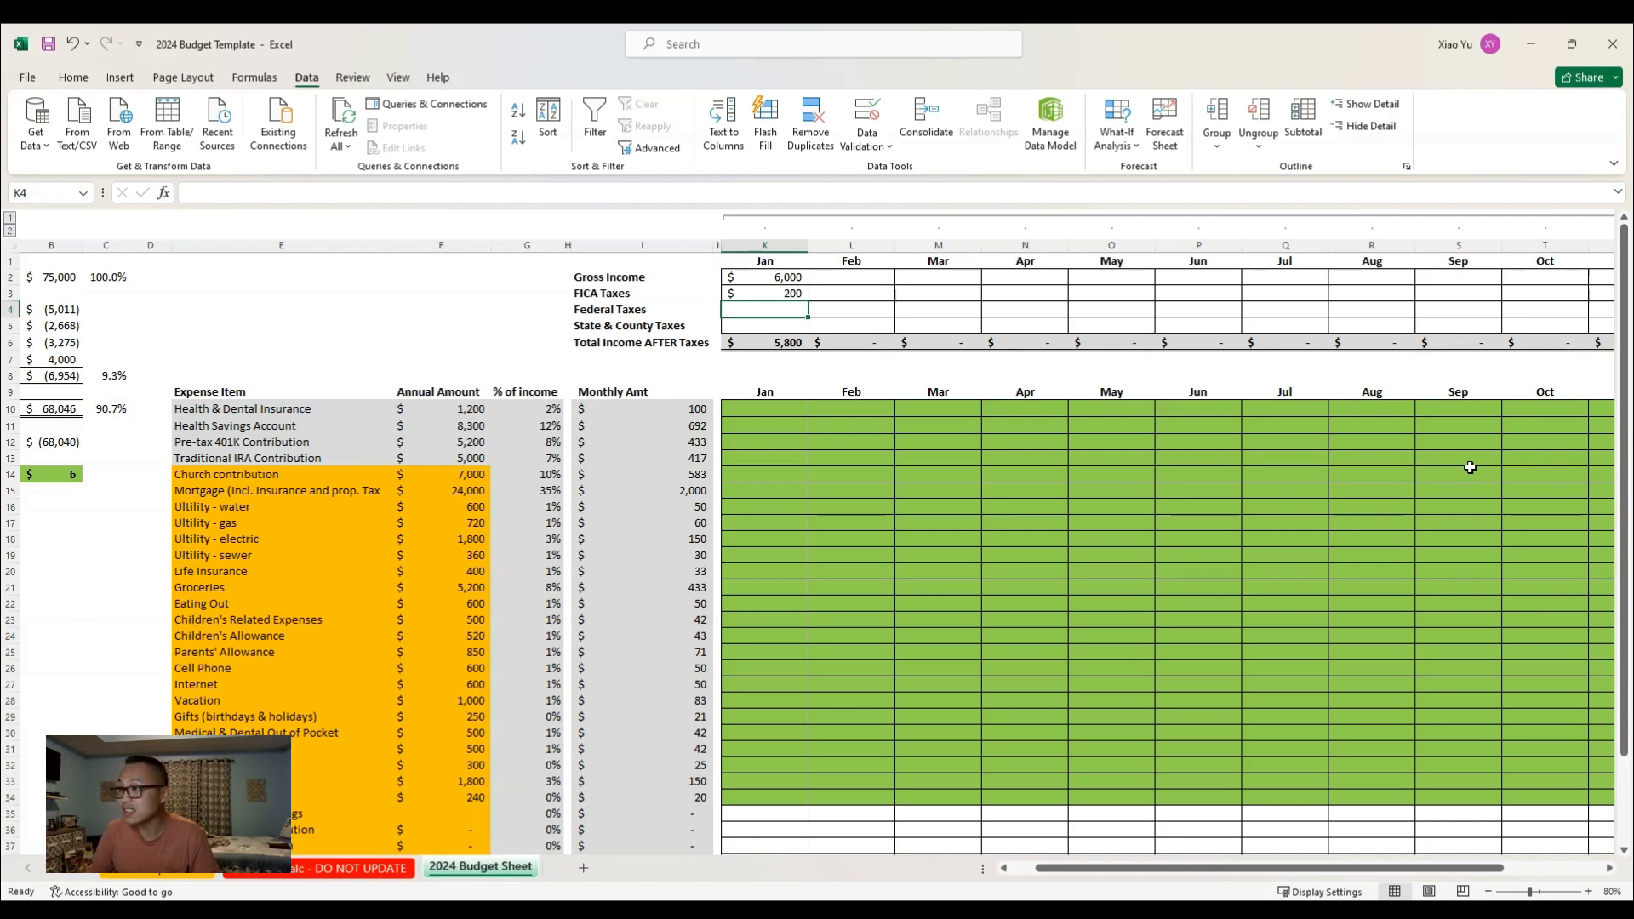
text(500)
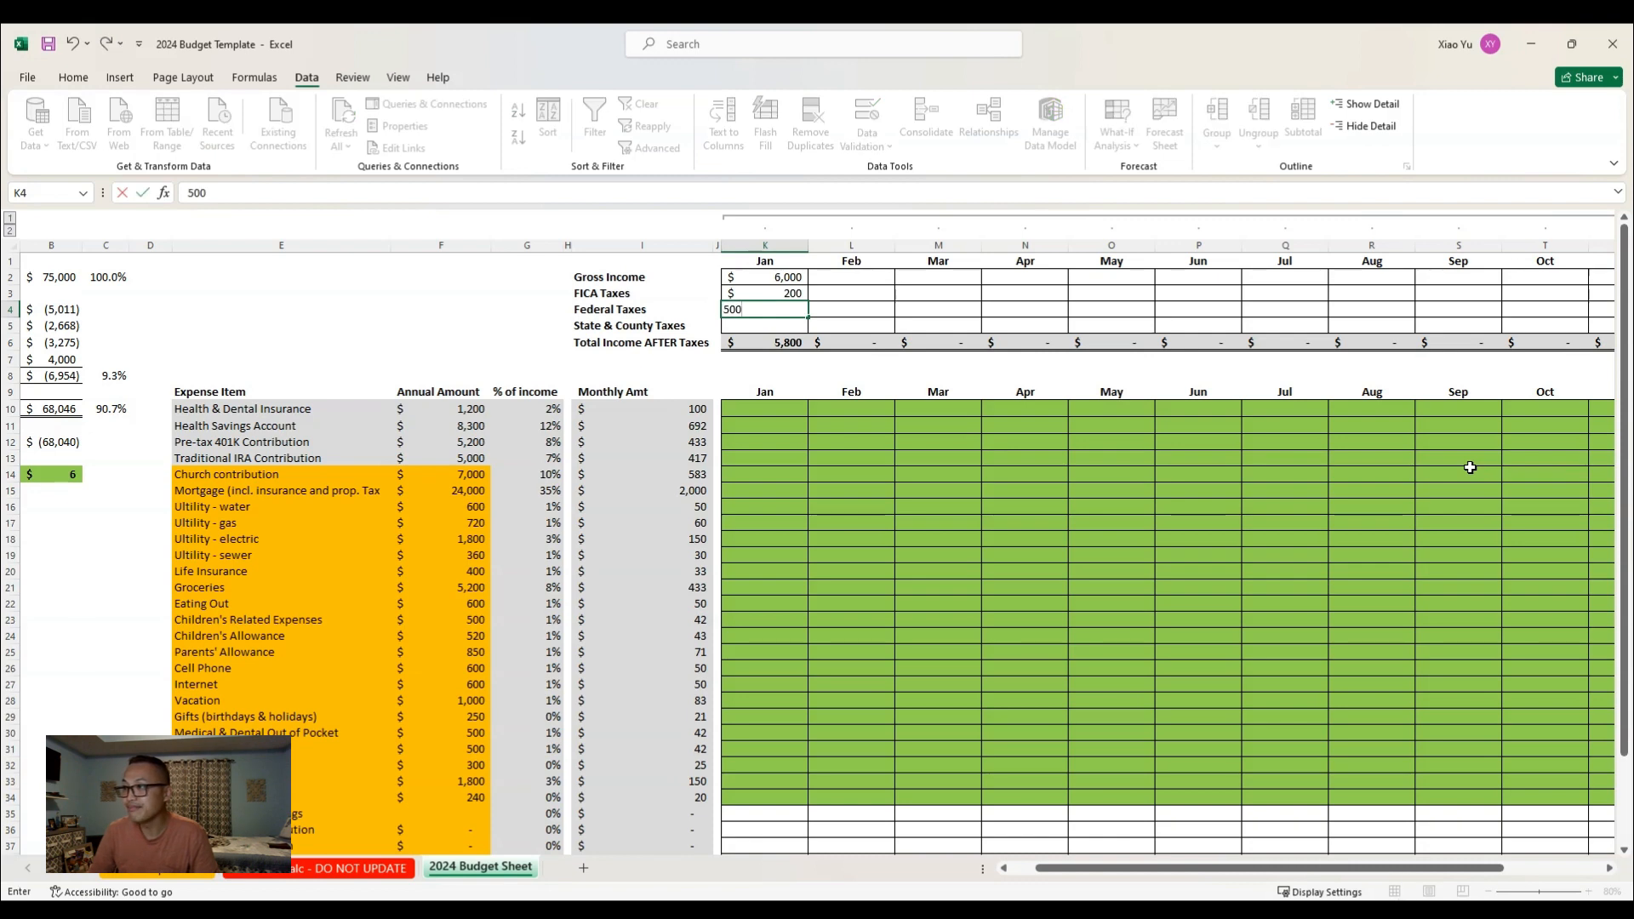
key(Return)
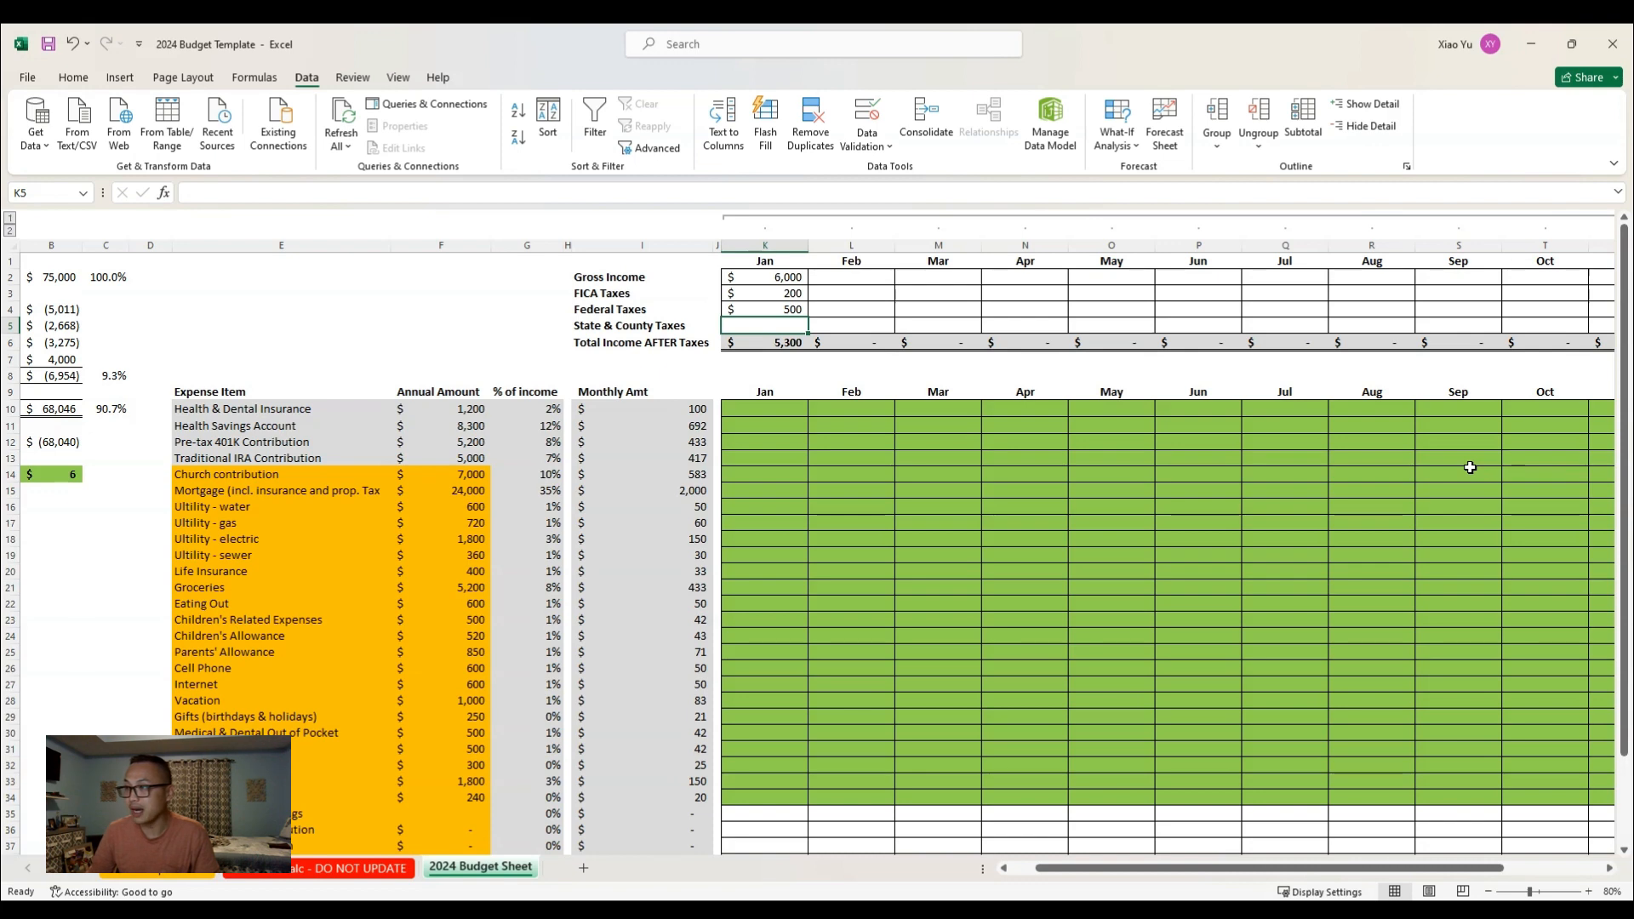
text(50)
key(Return)
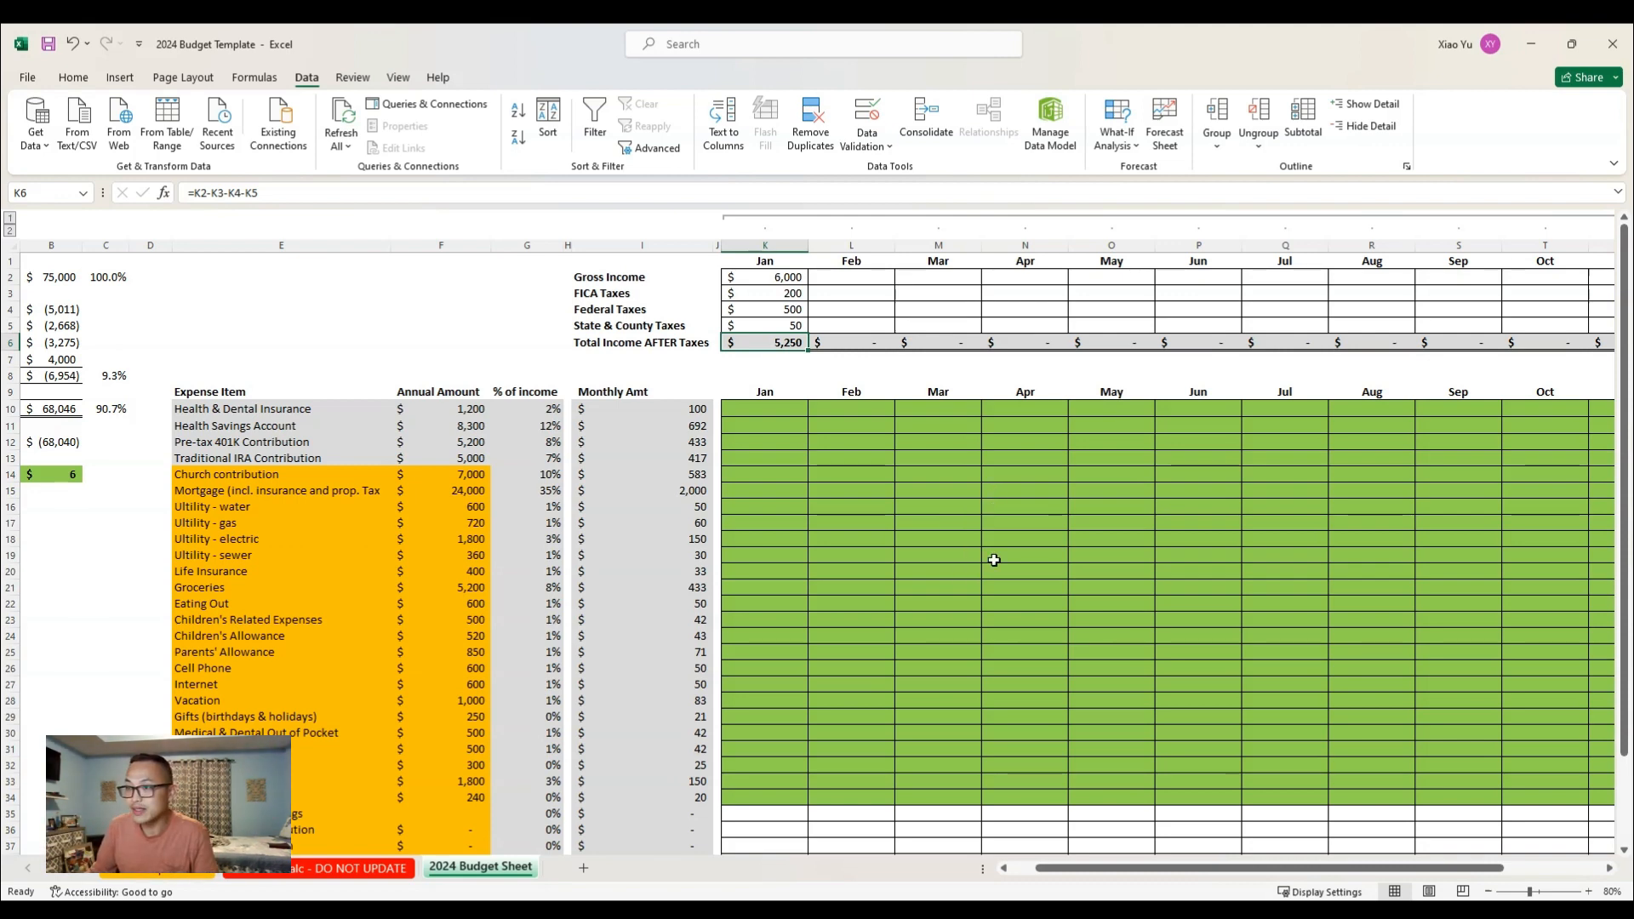
Enter 100 as January's Health & Dental Insurance expense in K10 and compare it with the budgeted monthly amount in I10
key(Down)
key(Down)
key(Down)
key(Down)
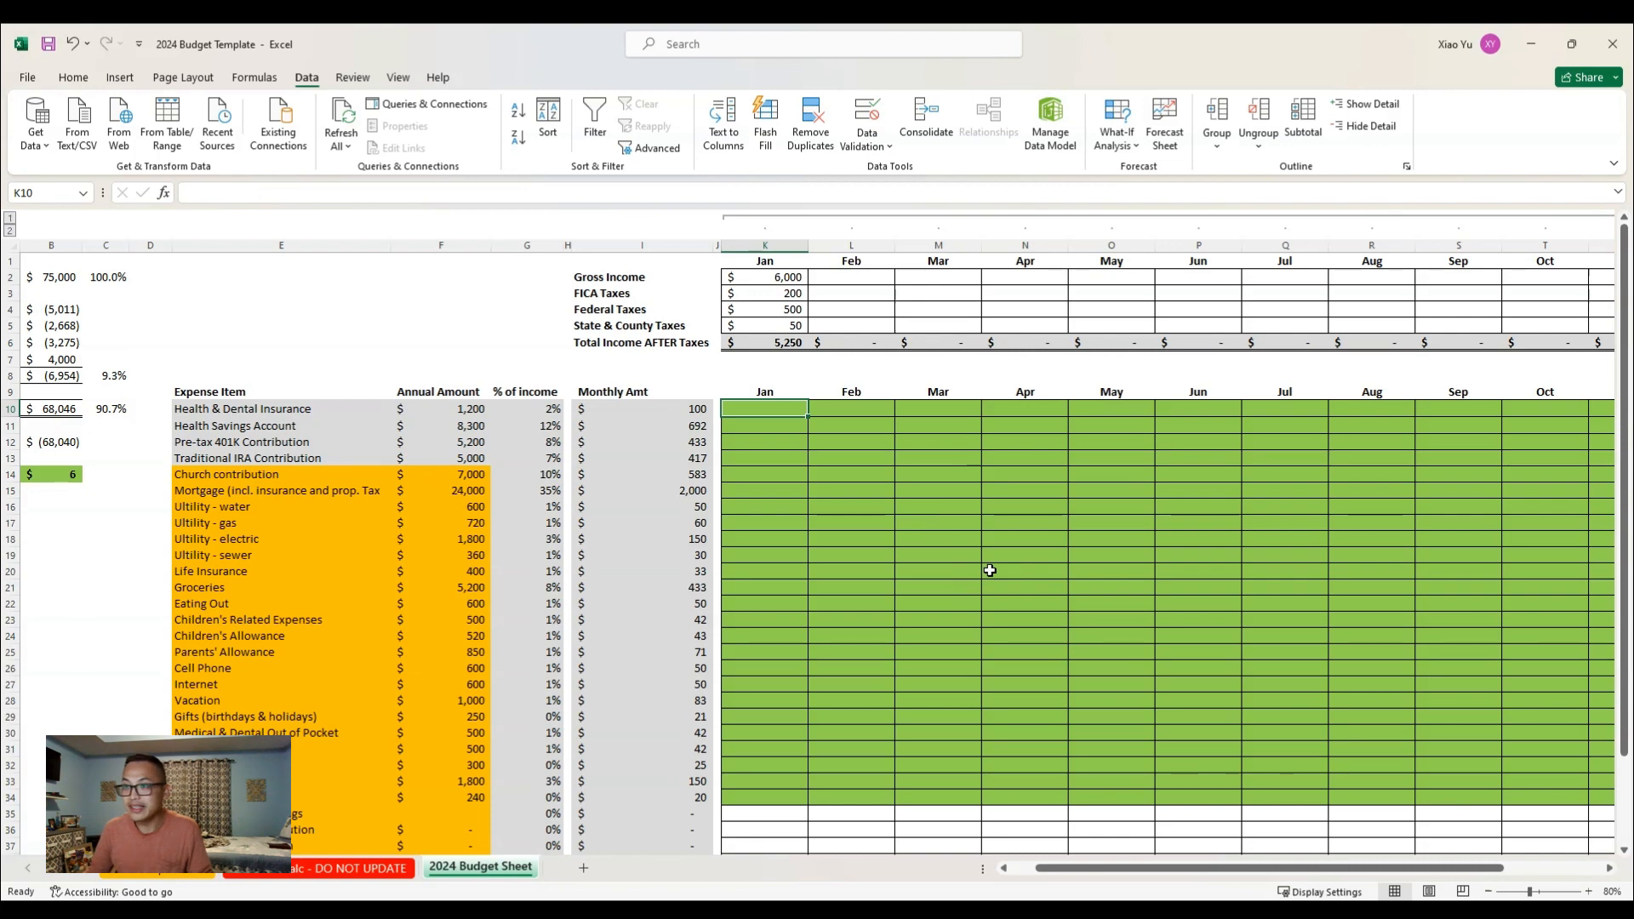
text(10)
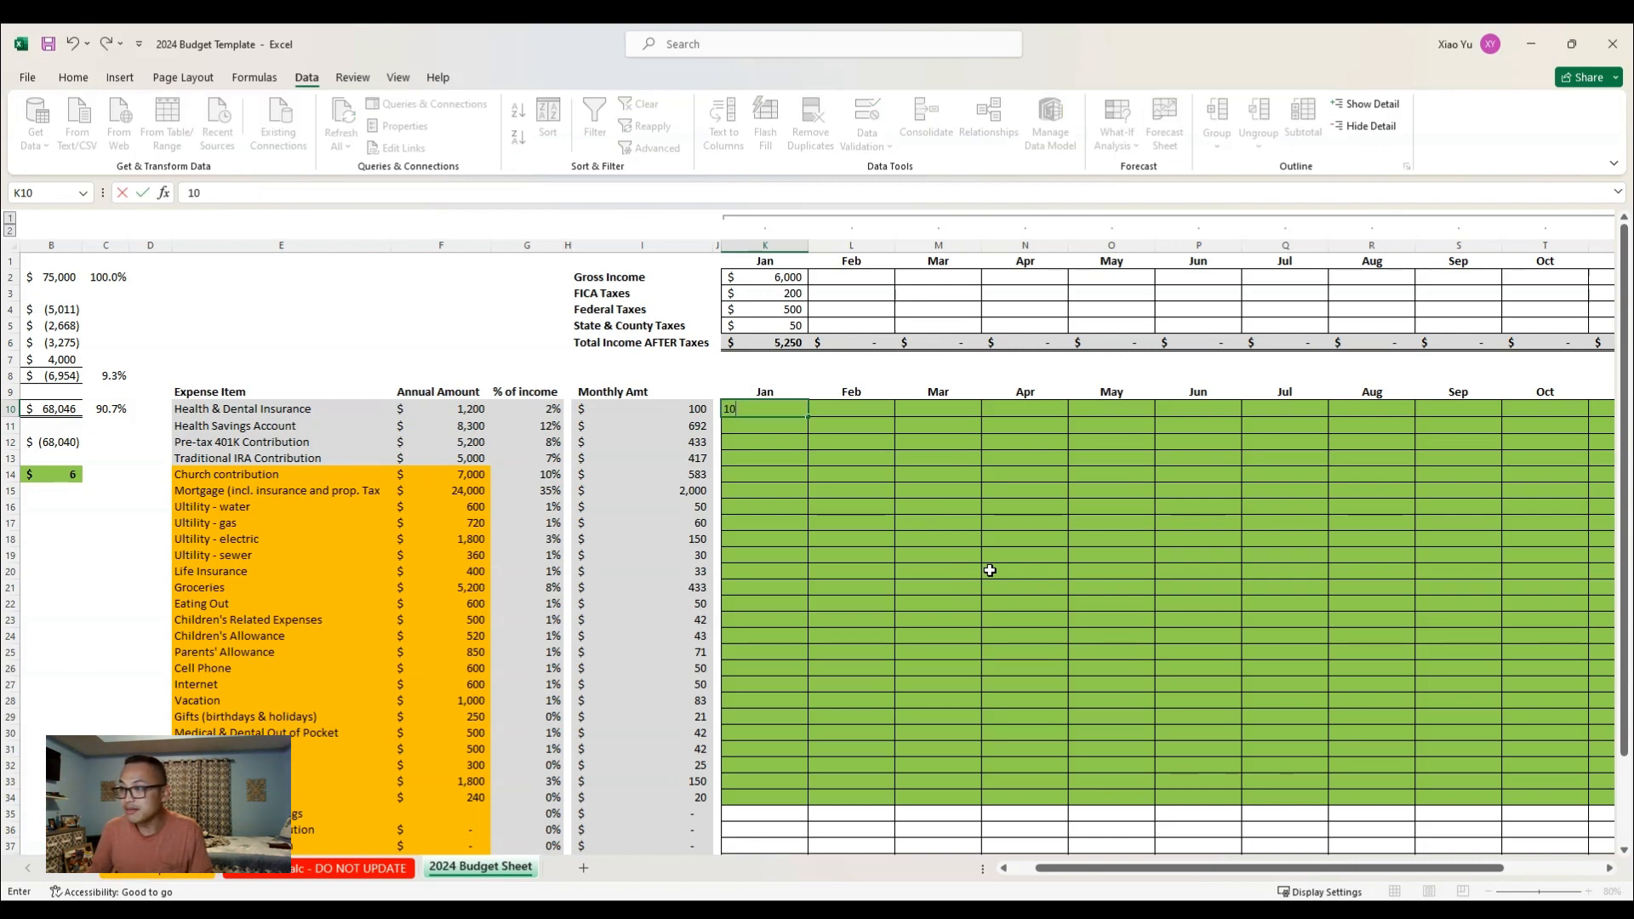
key(Return)
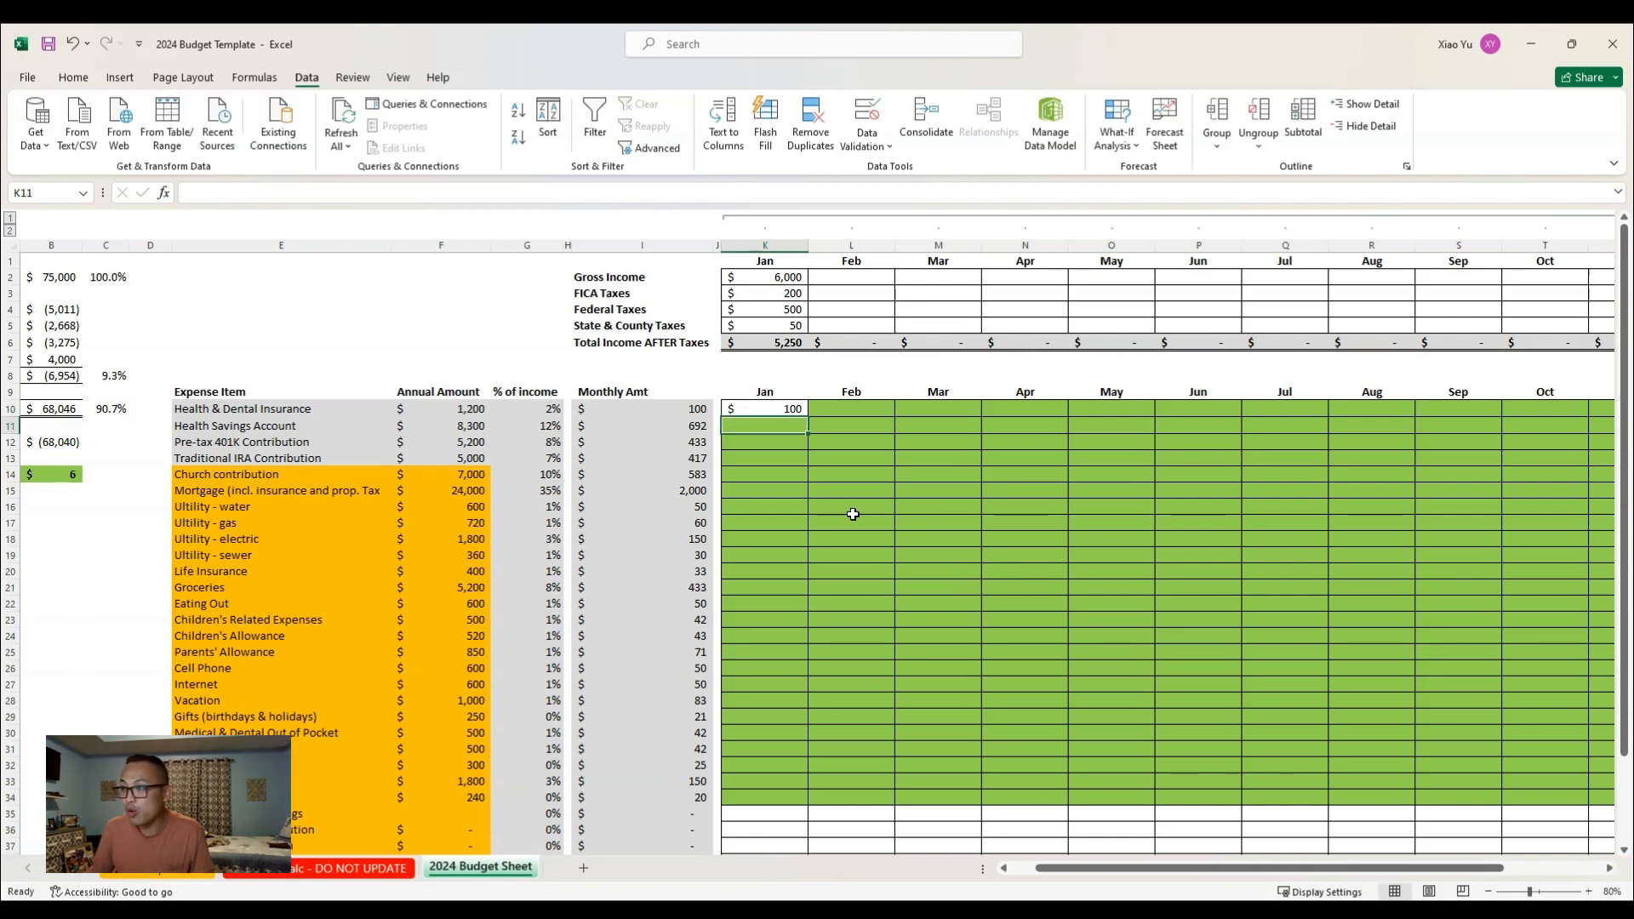
key(Up)
key(Left)
key(Left)
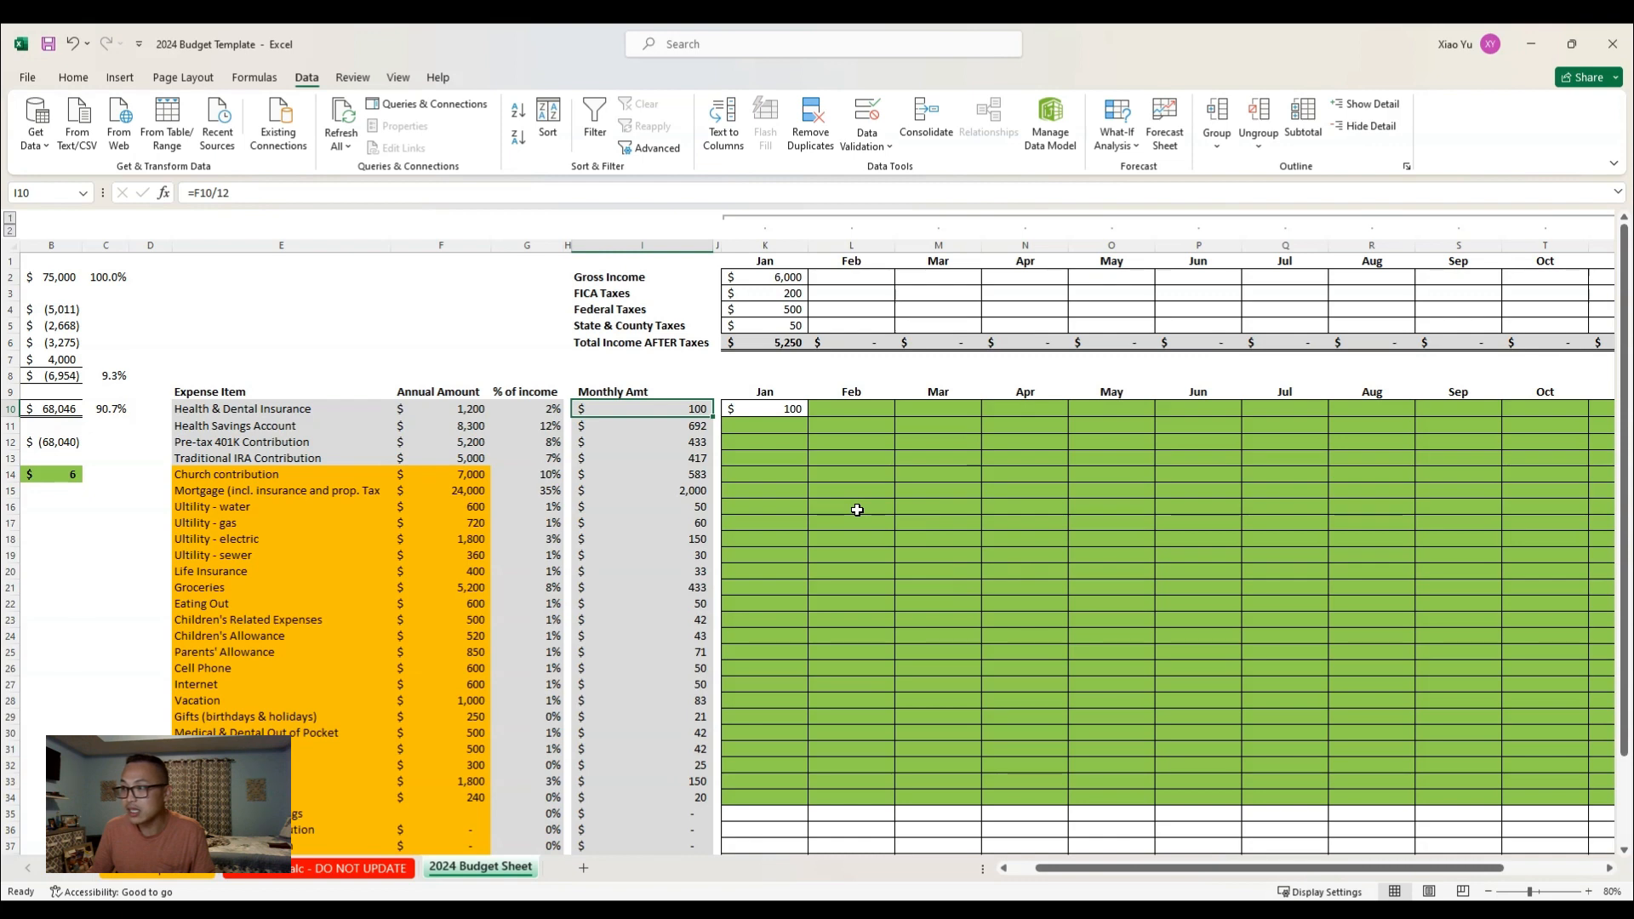
key(Right)
key(Right)
Enter January's Health Savings Account amount in K11, first as 692 and finally as 691, and compare its highlighting with K10
key(Down)
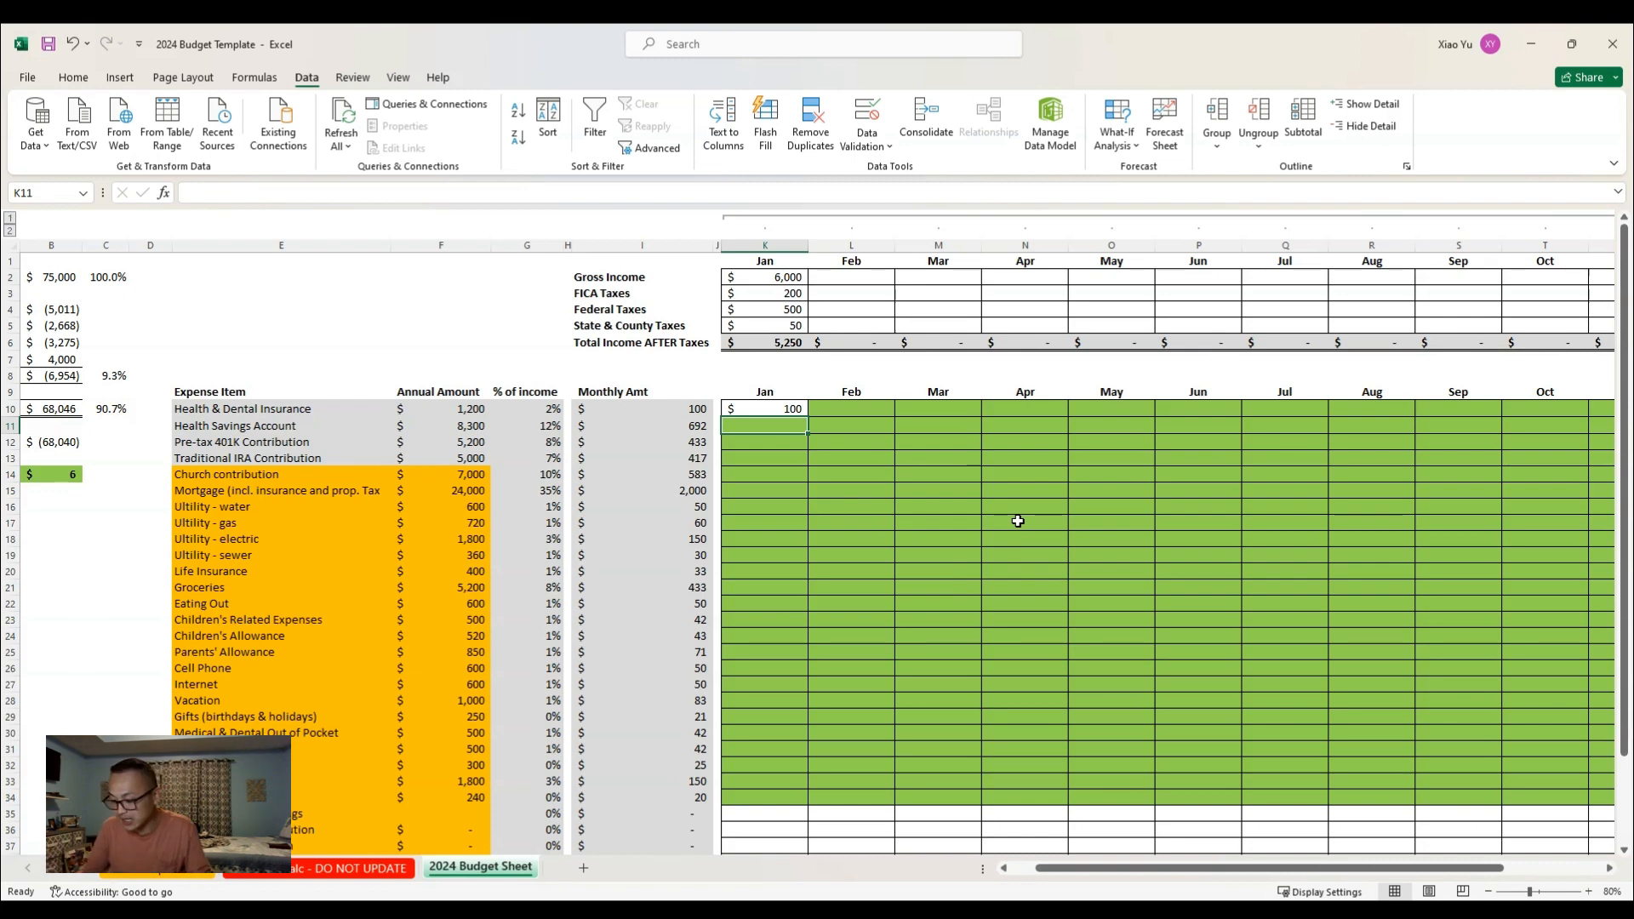
text(692)
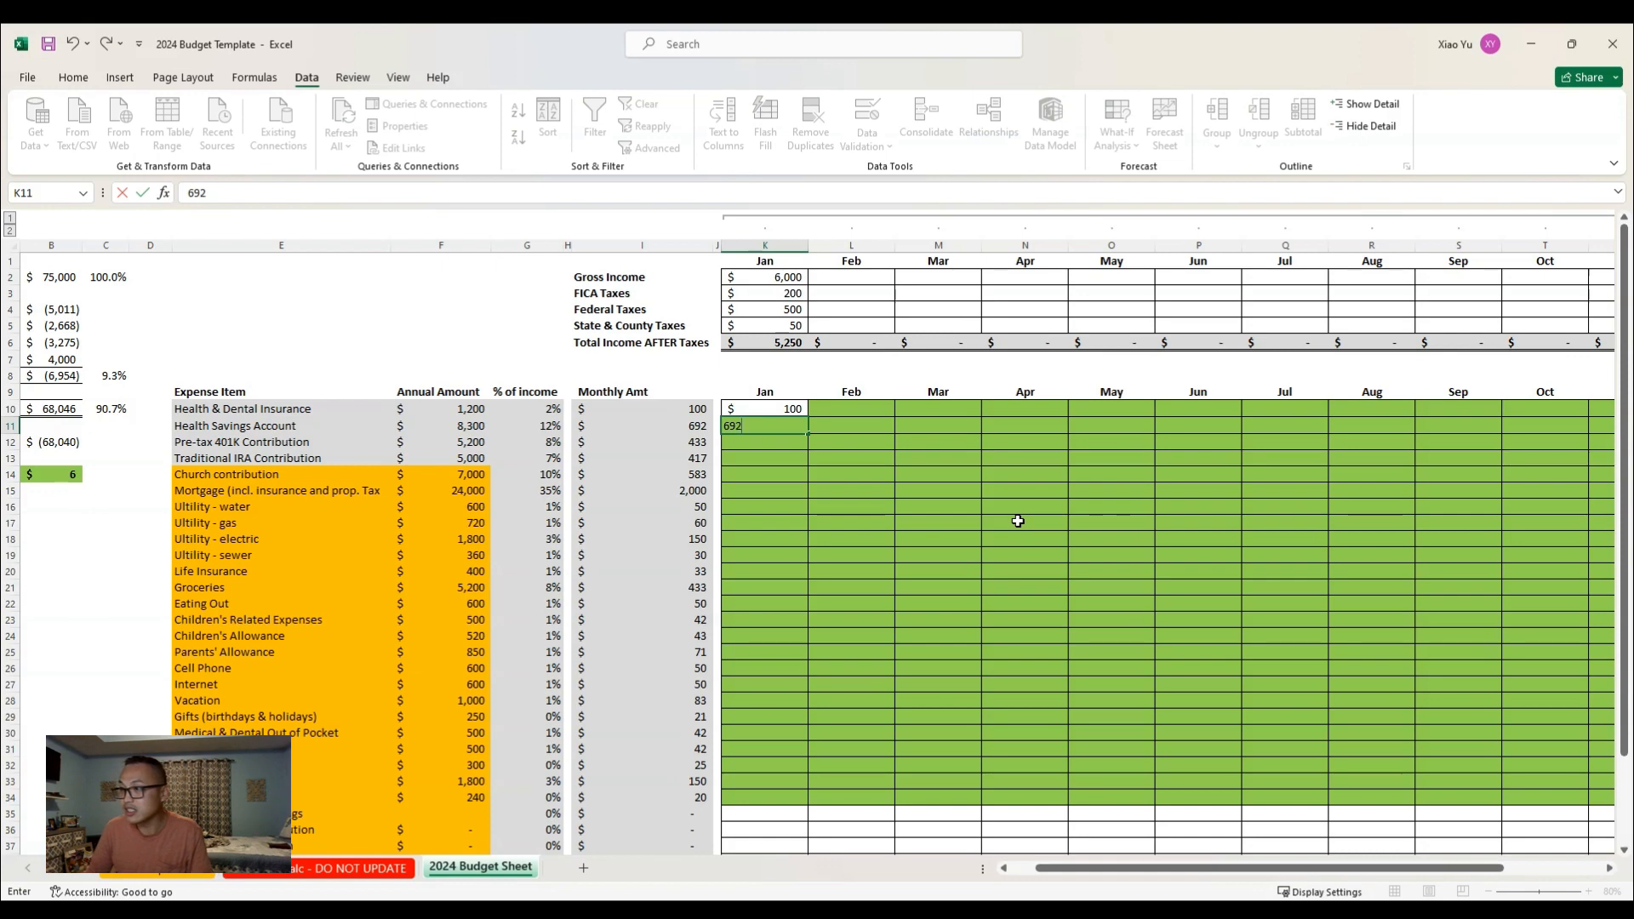
key(Return)
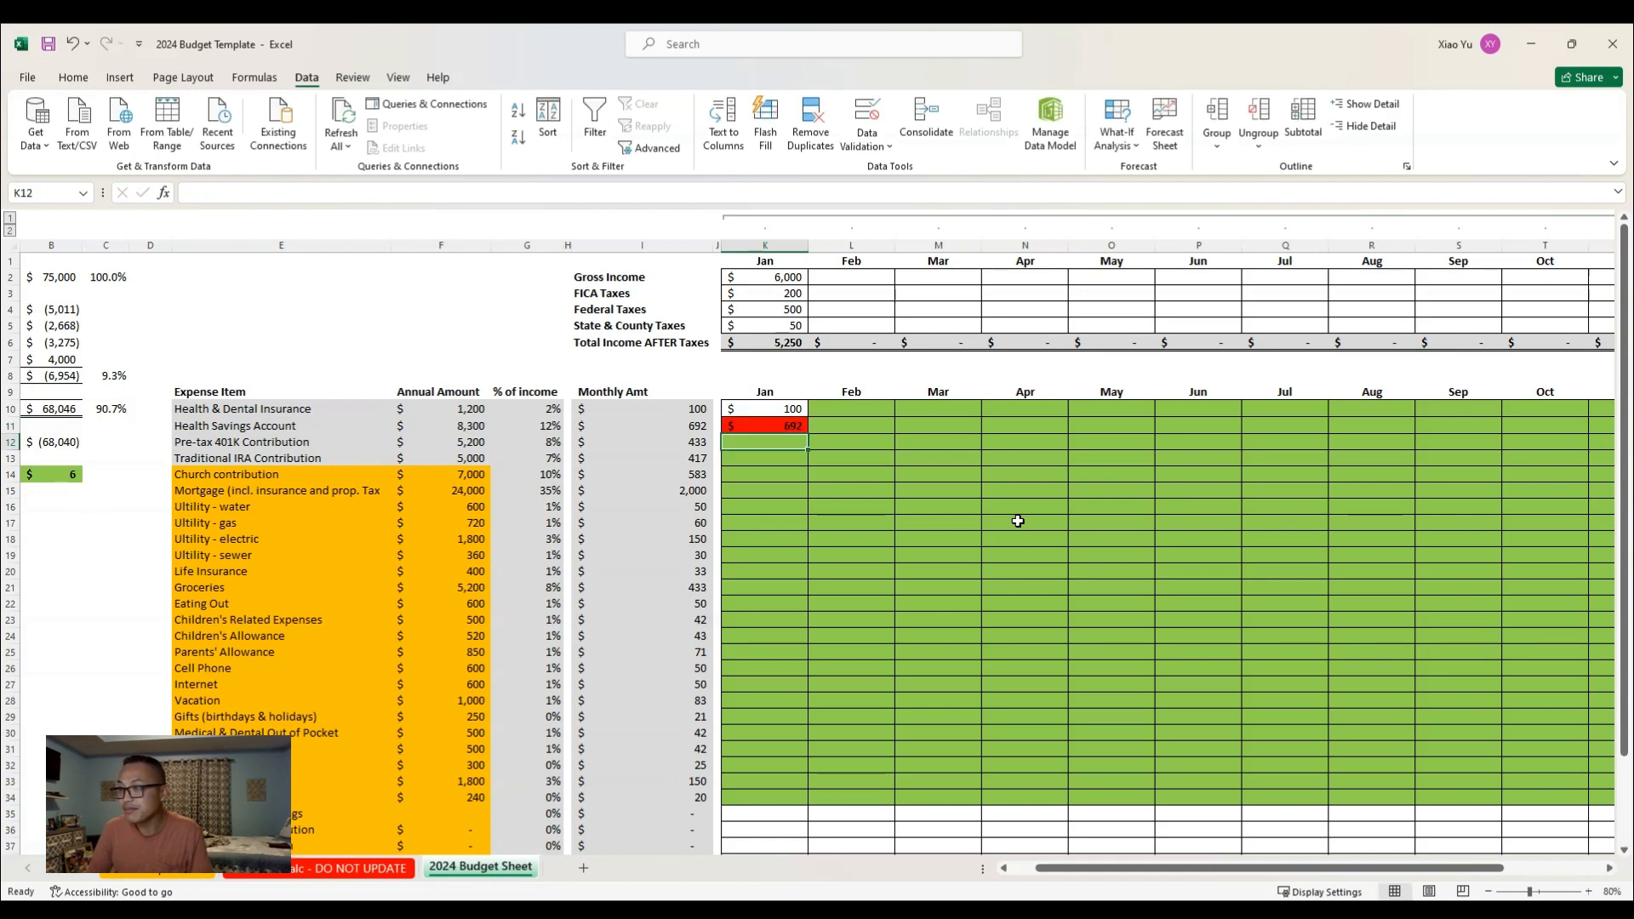
key(Up)
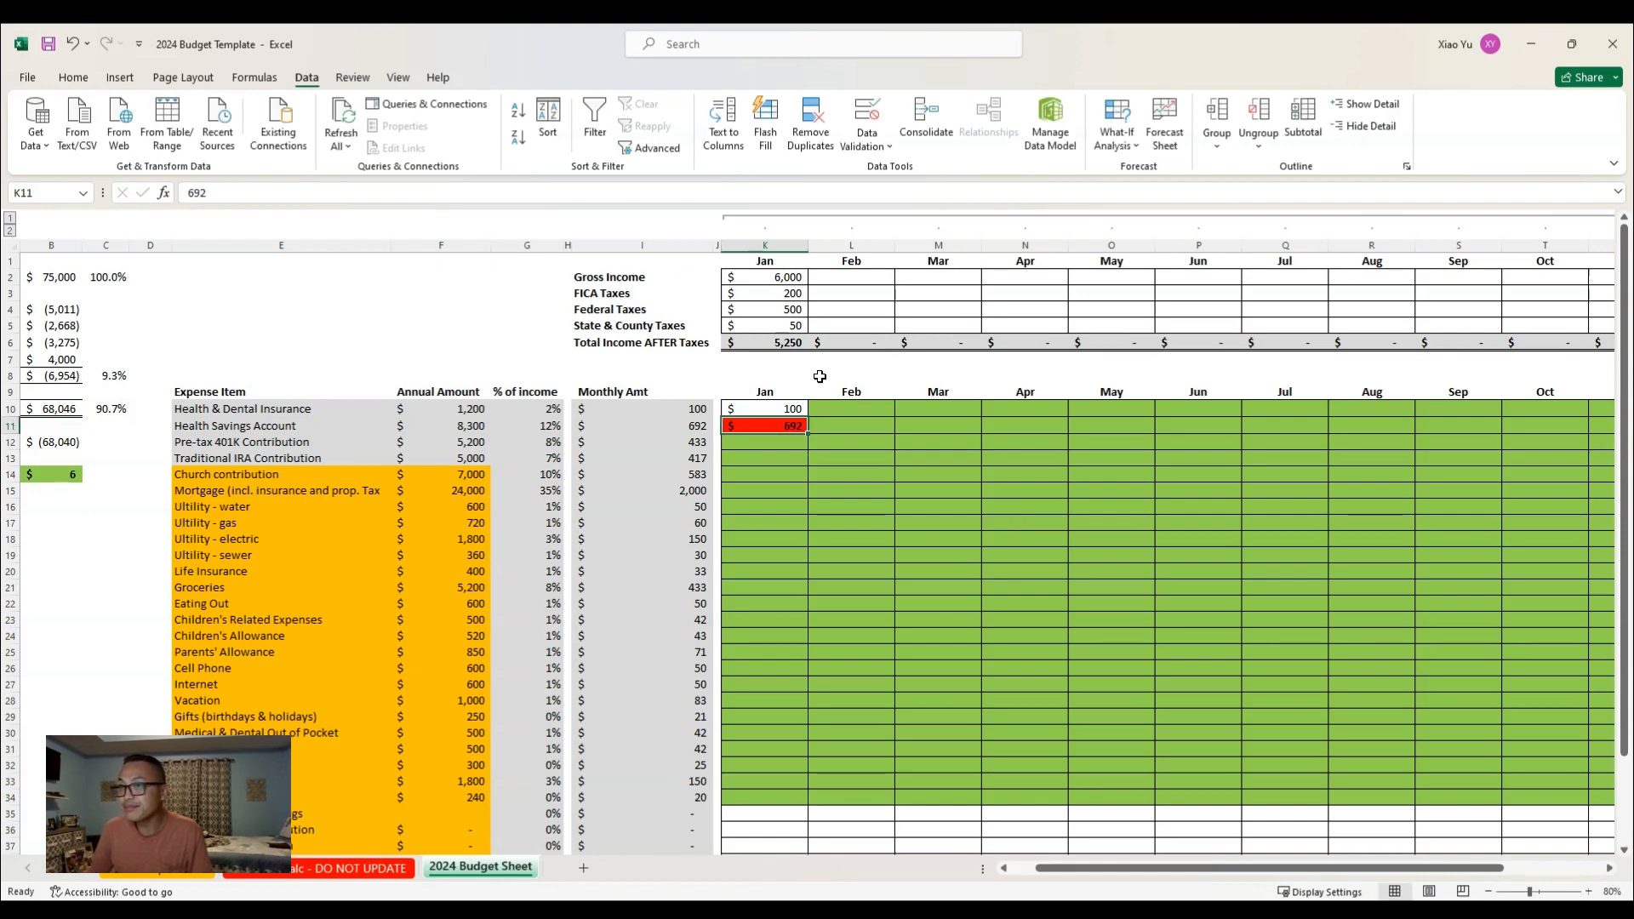
key(Down)
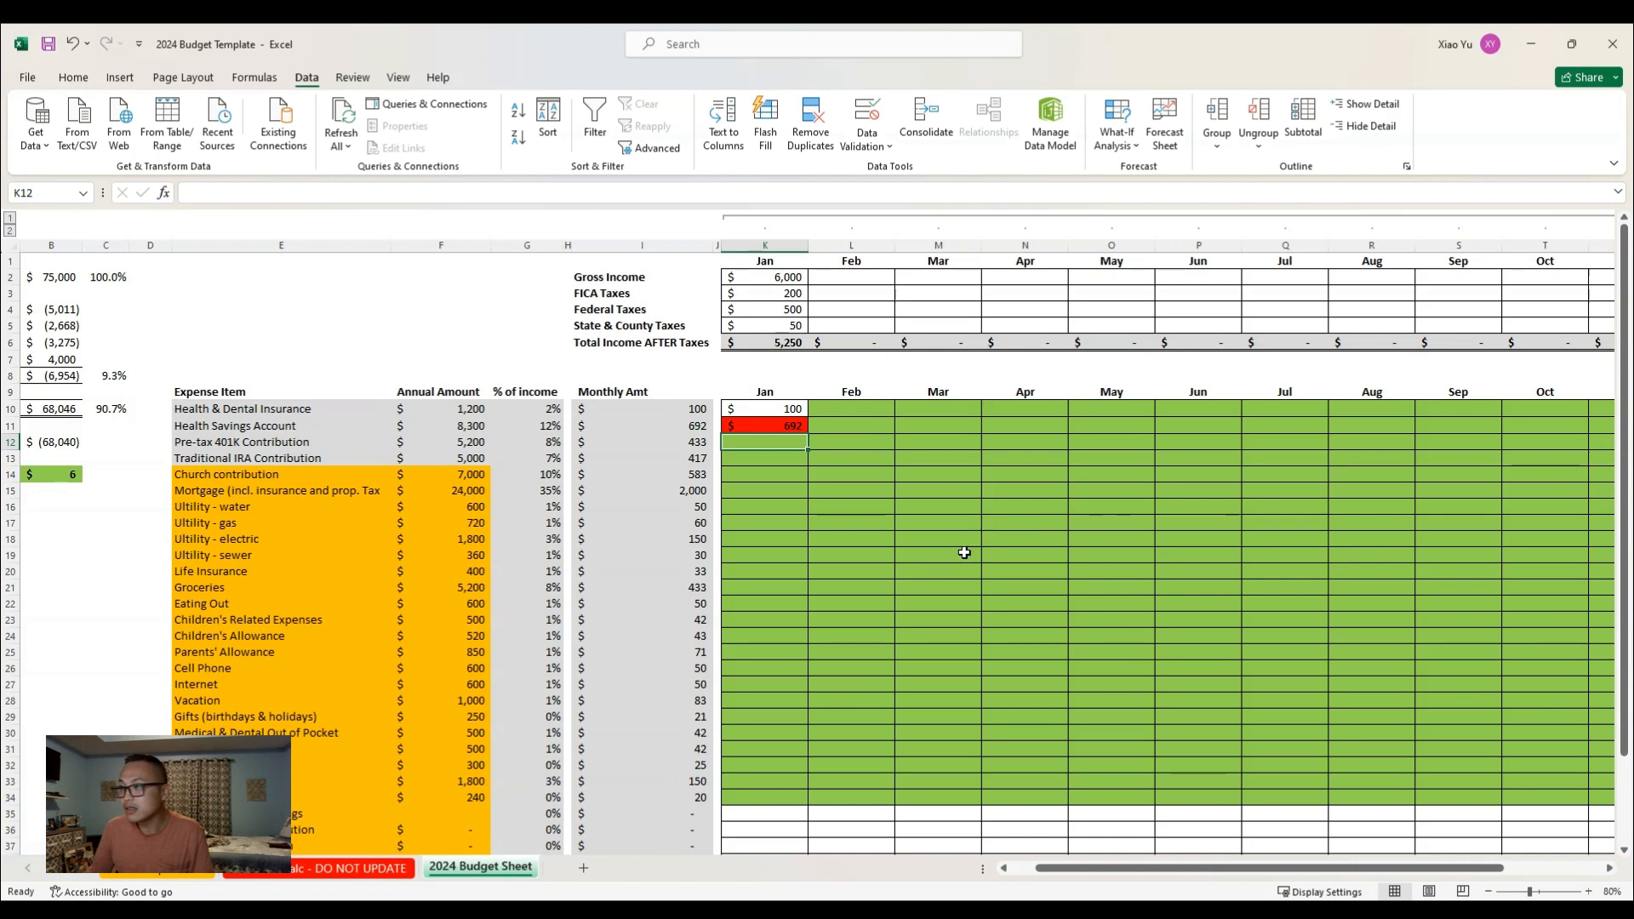
key(Up)
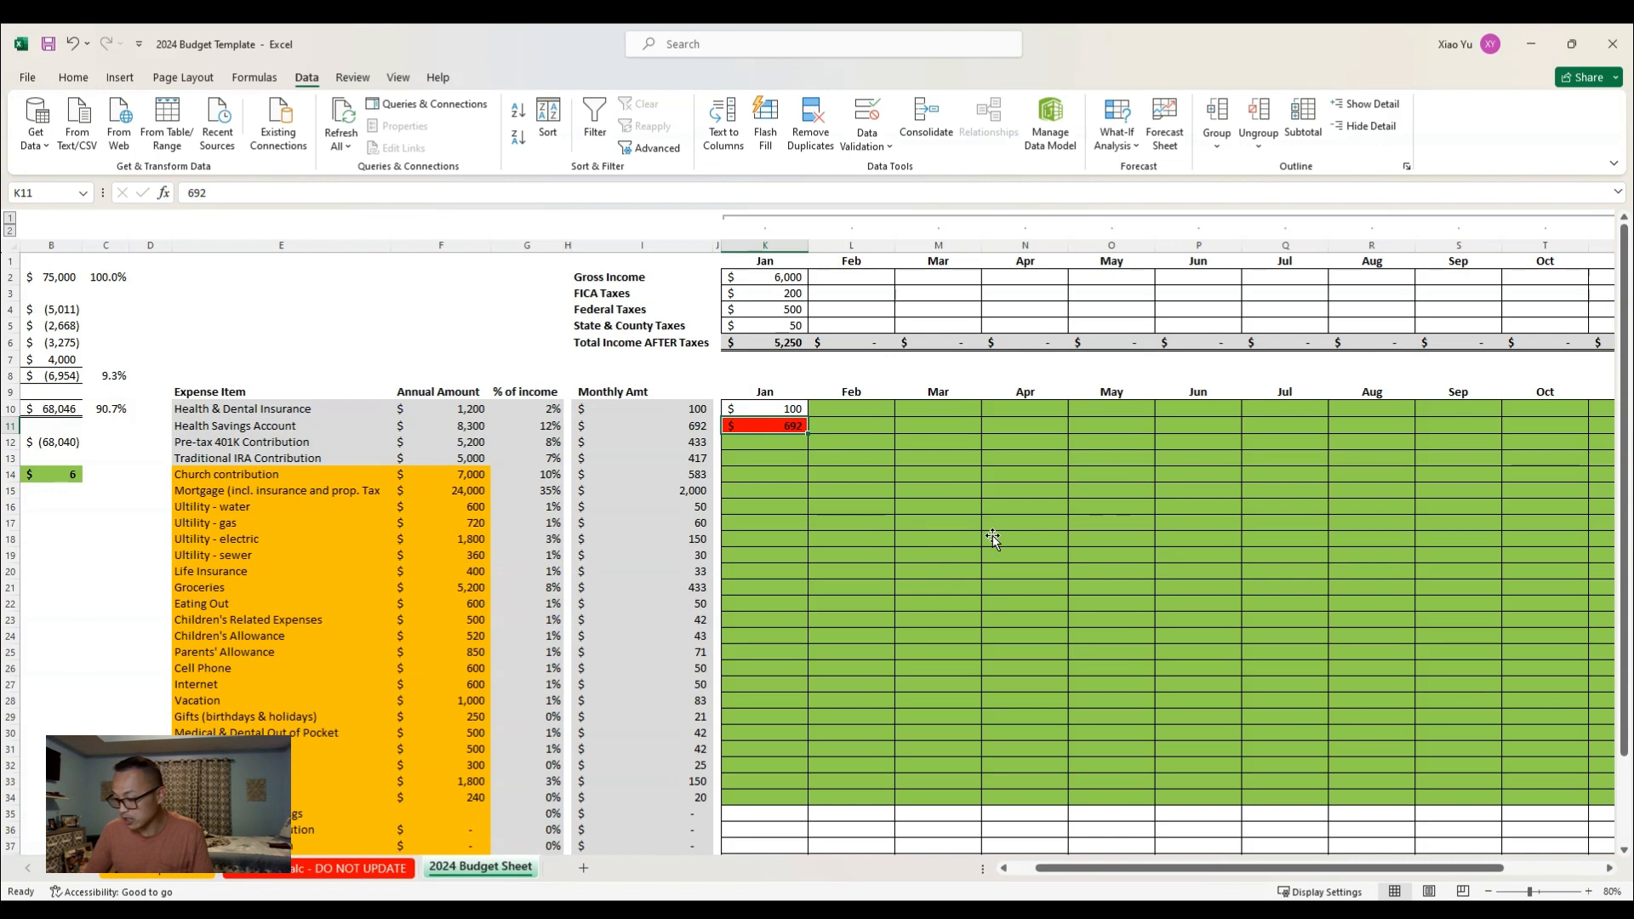
text(691)
key(Return)
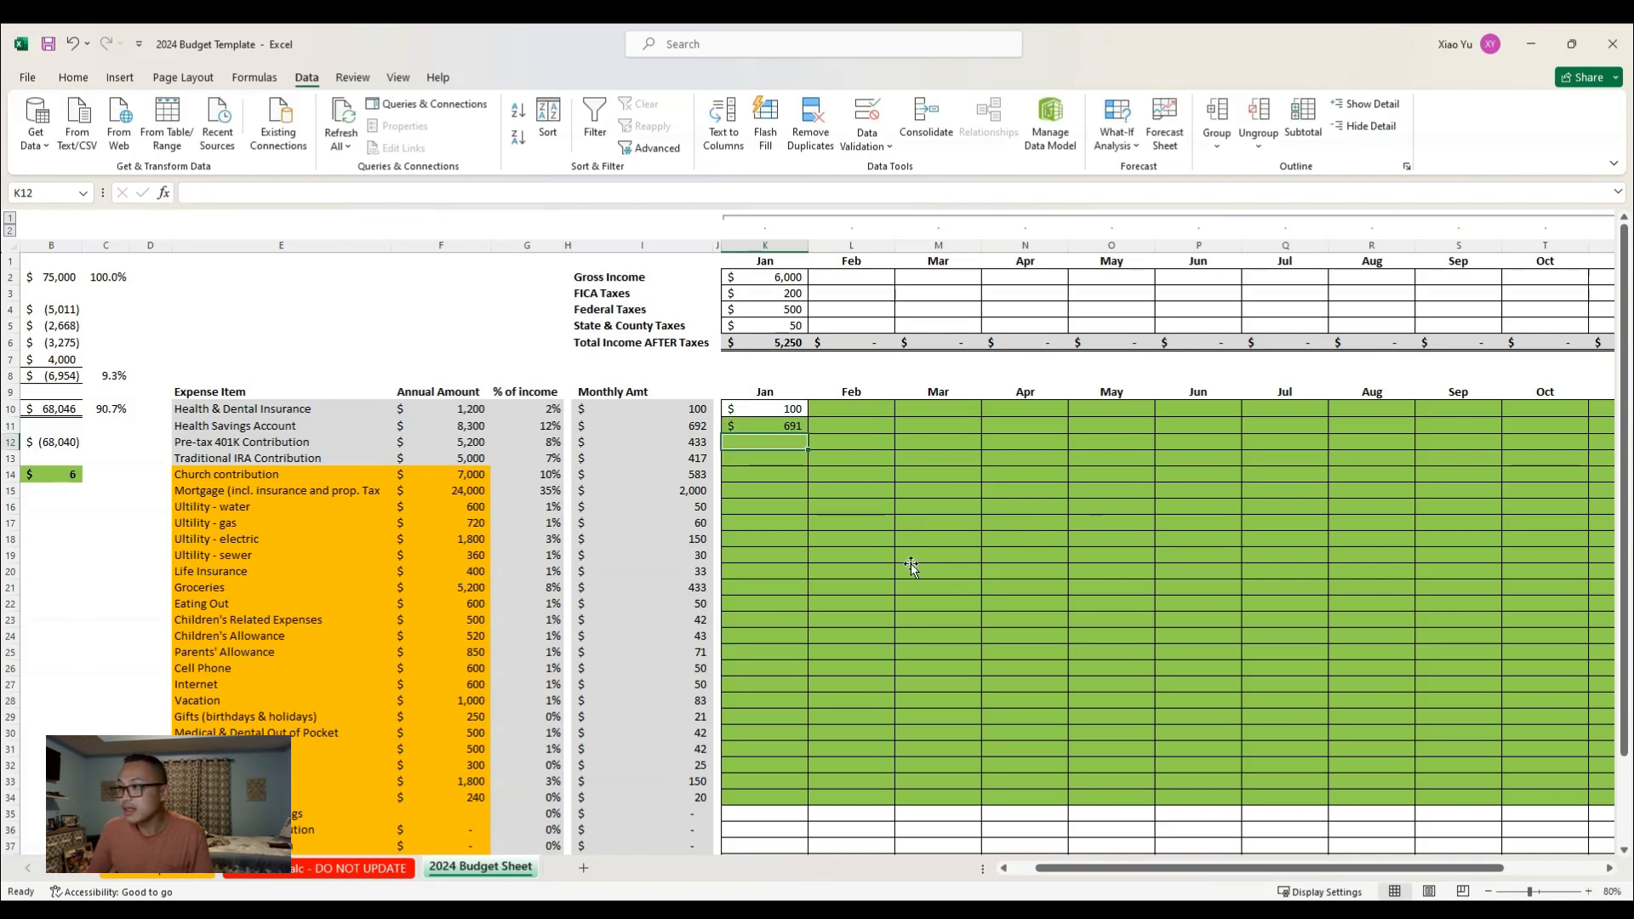
key(Up)
key(Up)
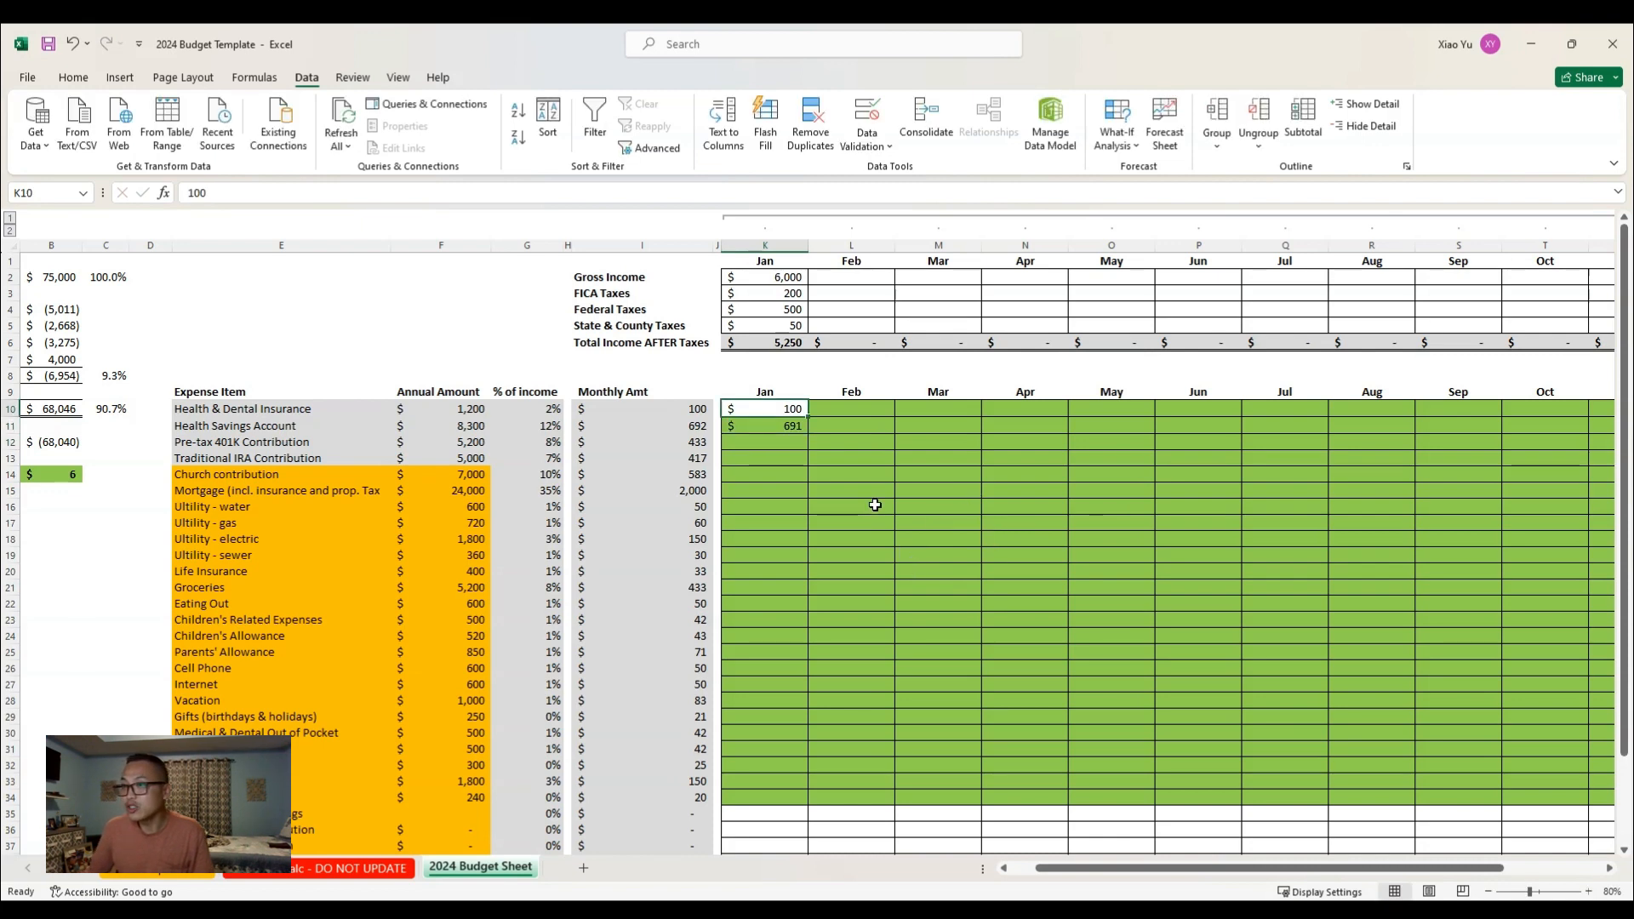
Enter January's retirement contributions: 432 for the Pre-tax 401K in K12 and 416 for the Traditional IRA in K13
key(Down)
key(Down)
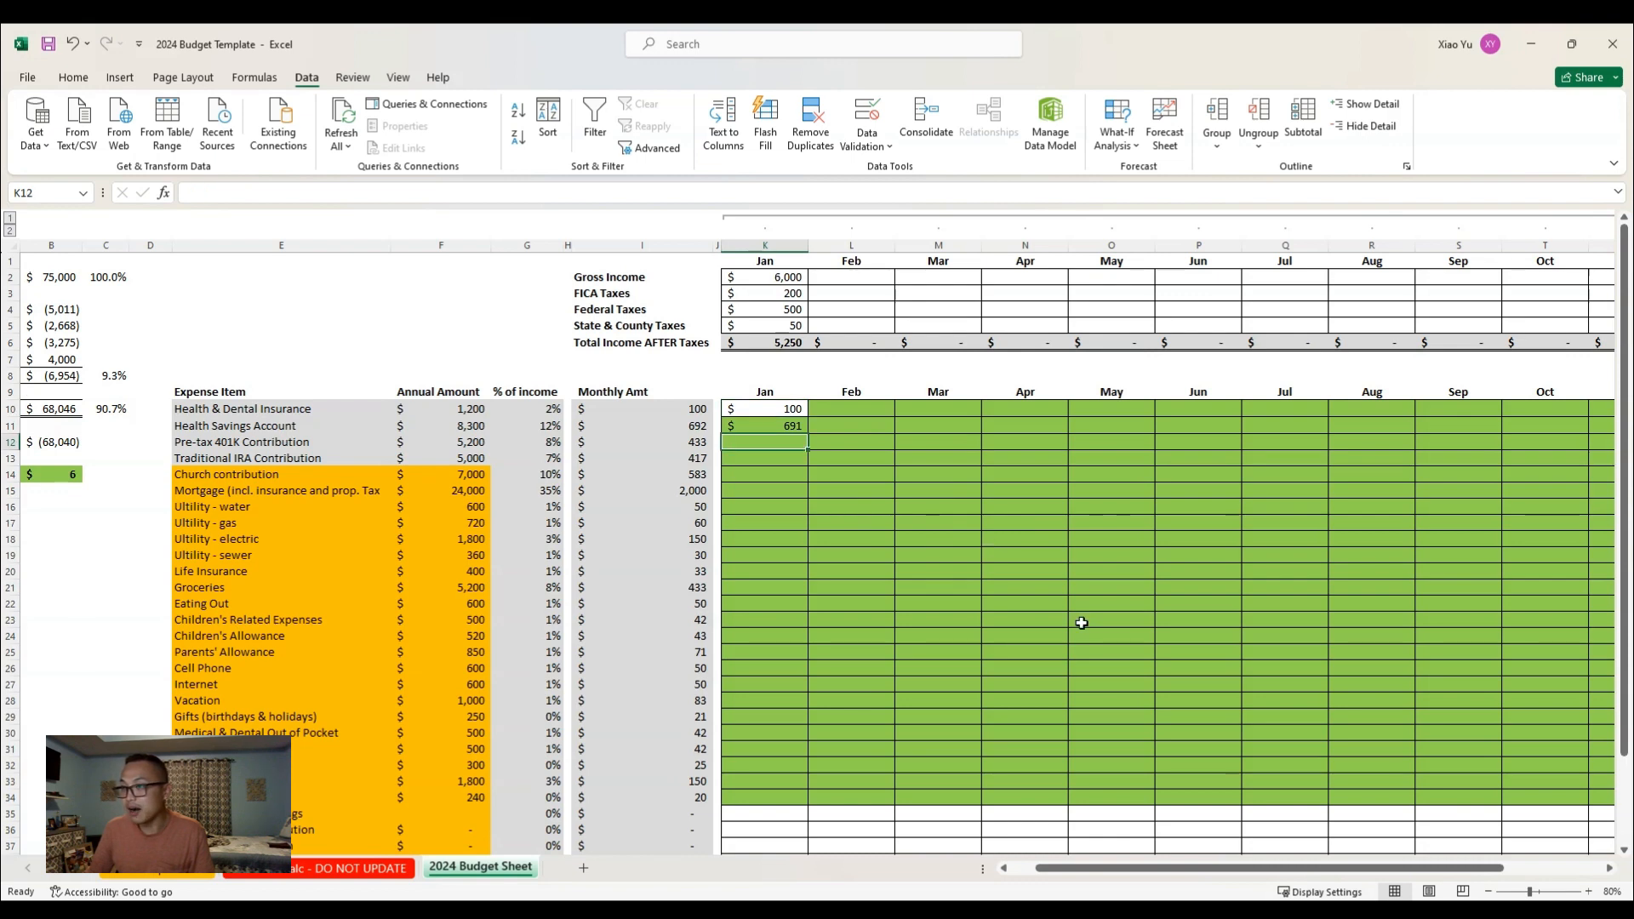
text(432)
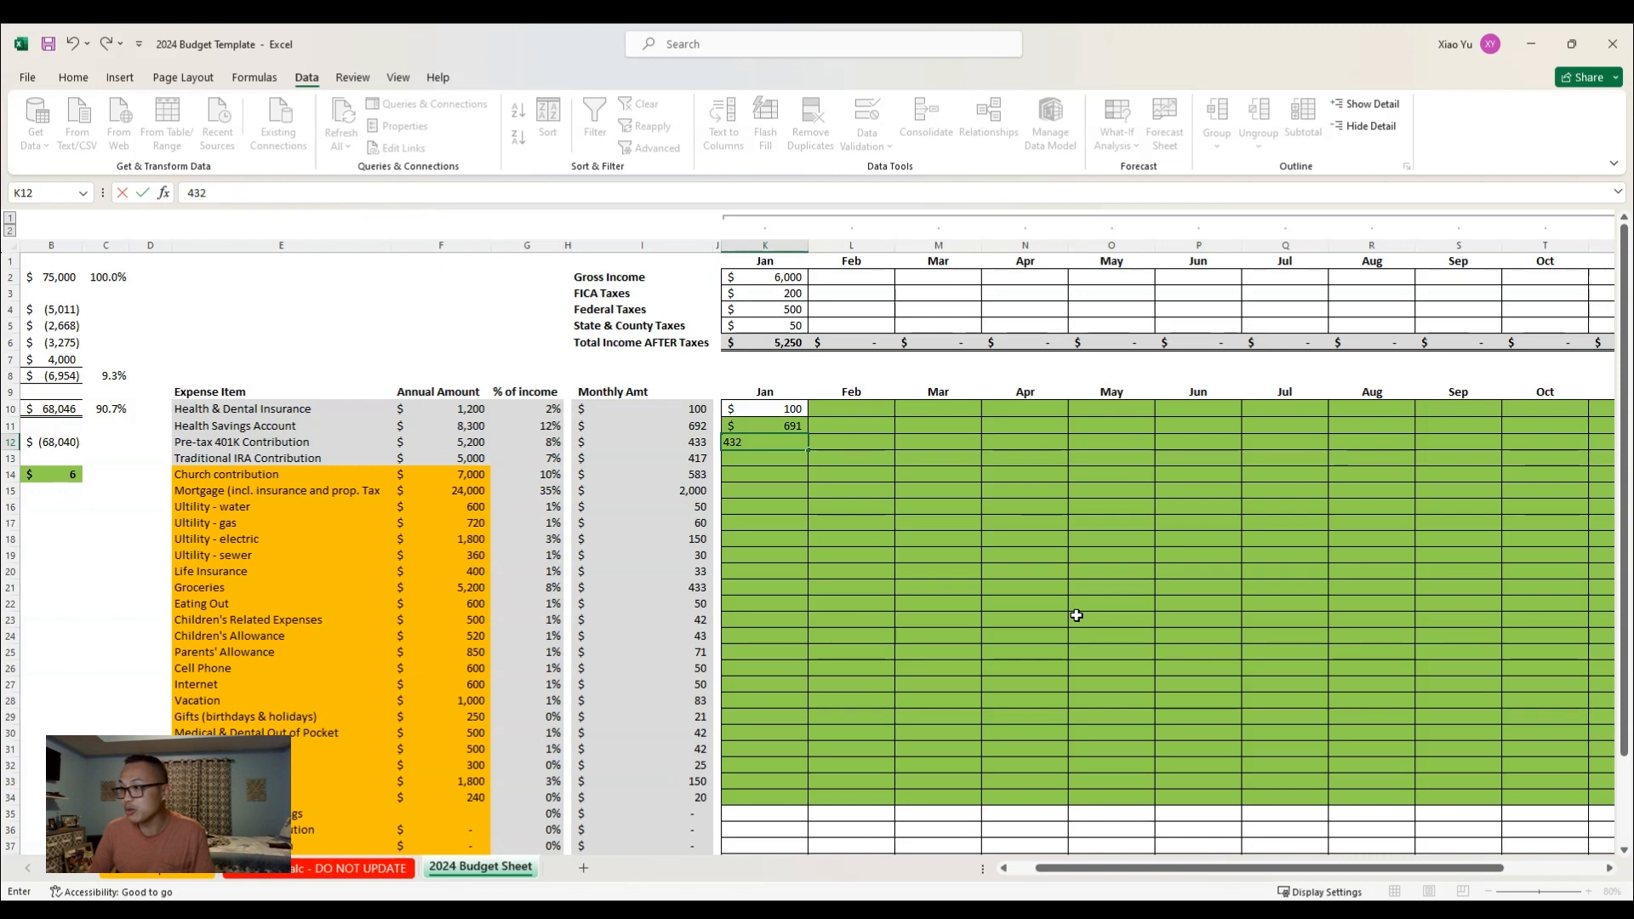
key(Return)
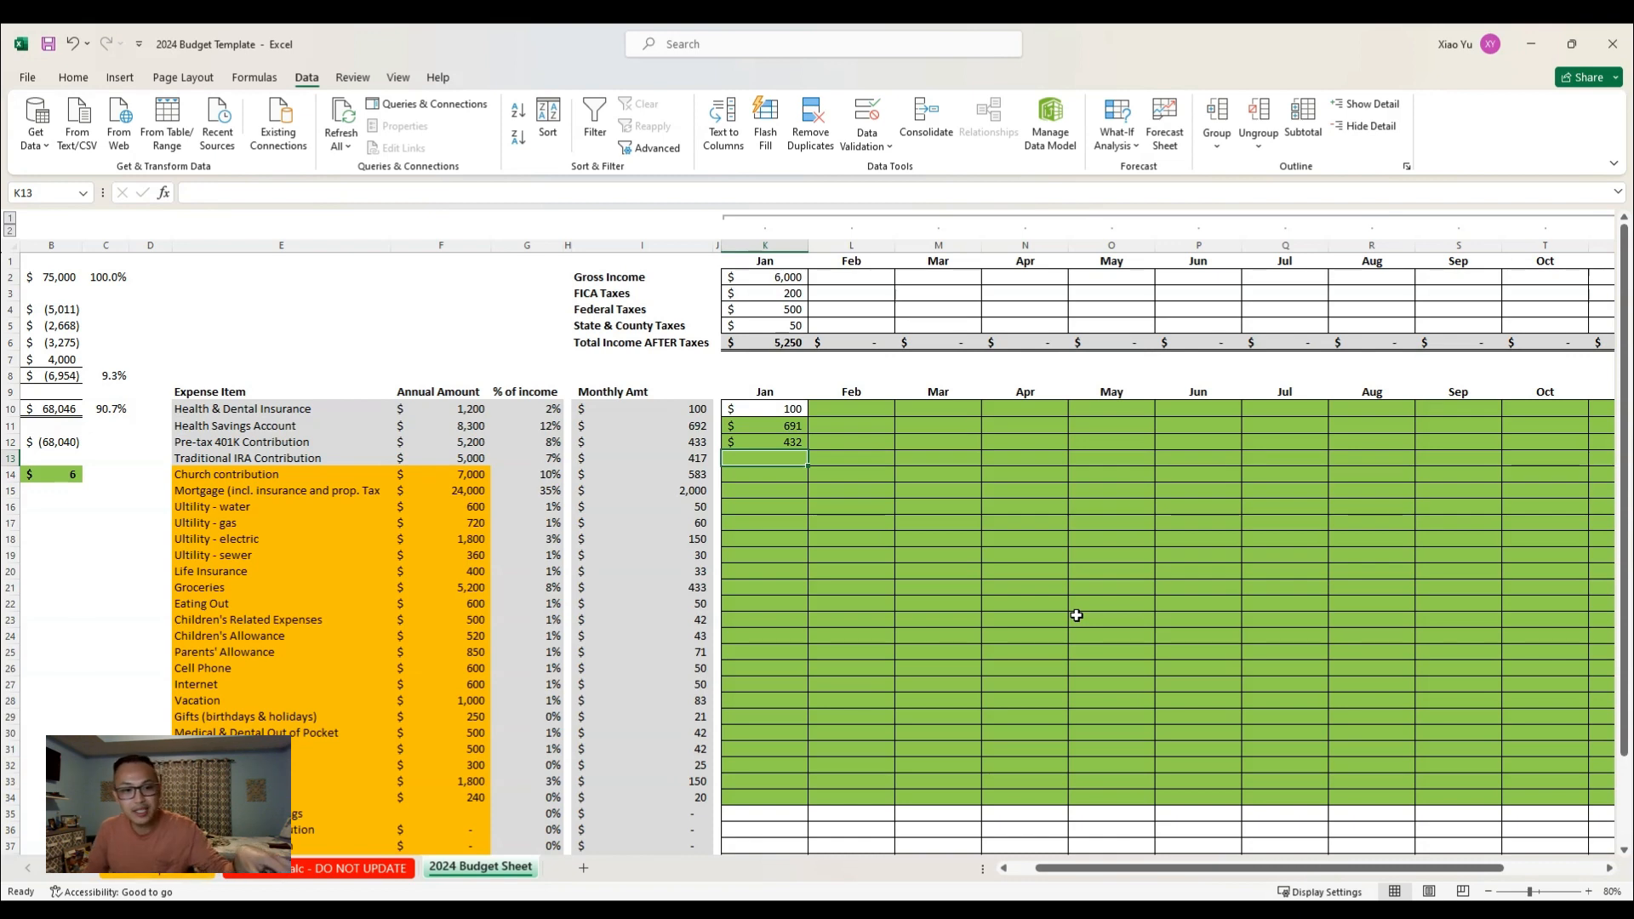
text(416)
key(Return)
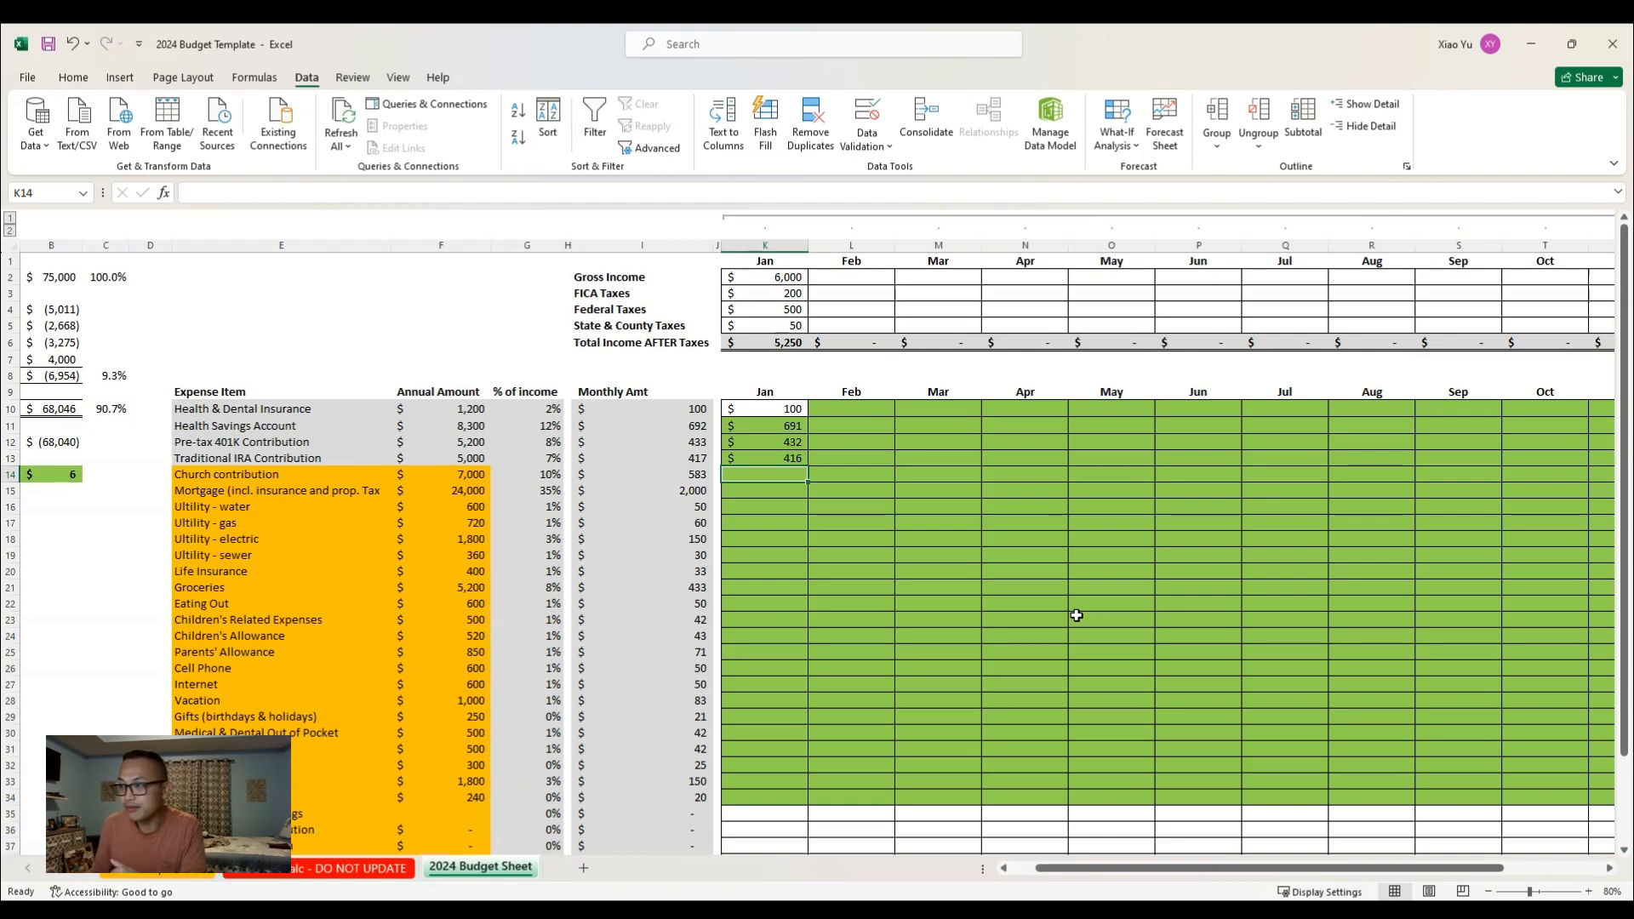
Enter January's Church contribution of 582 in K14 and the Mortgage payment of 2,000 in K15
click(642, 245)
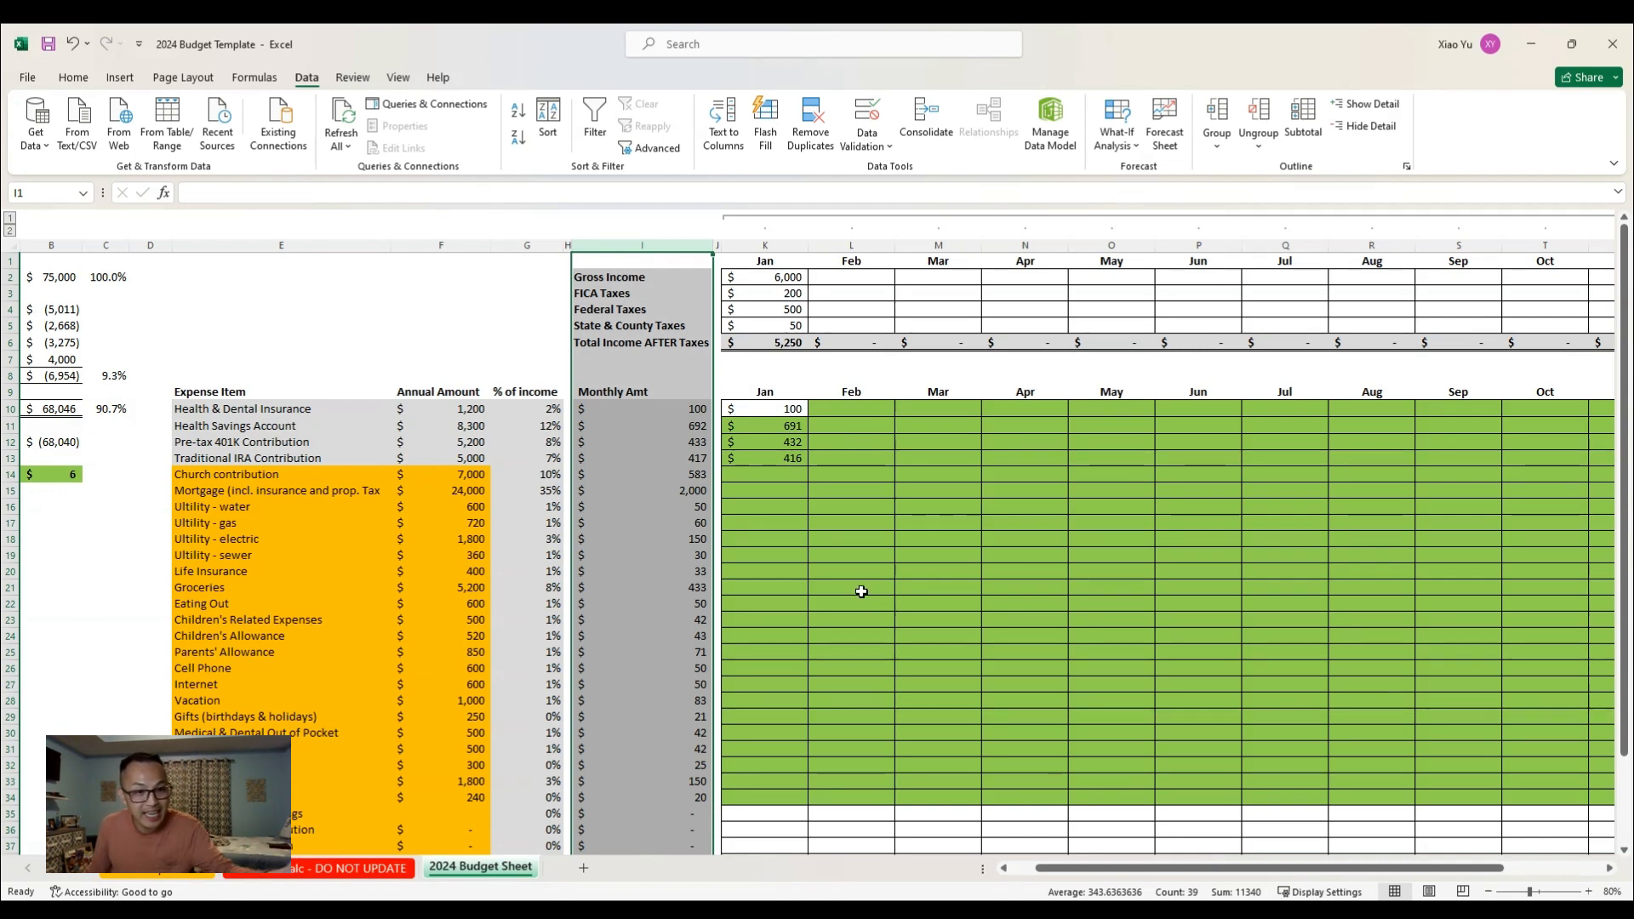
click(765, 475)
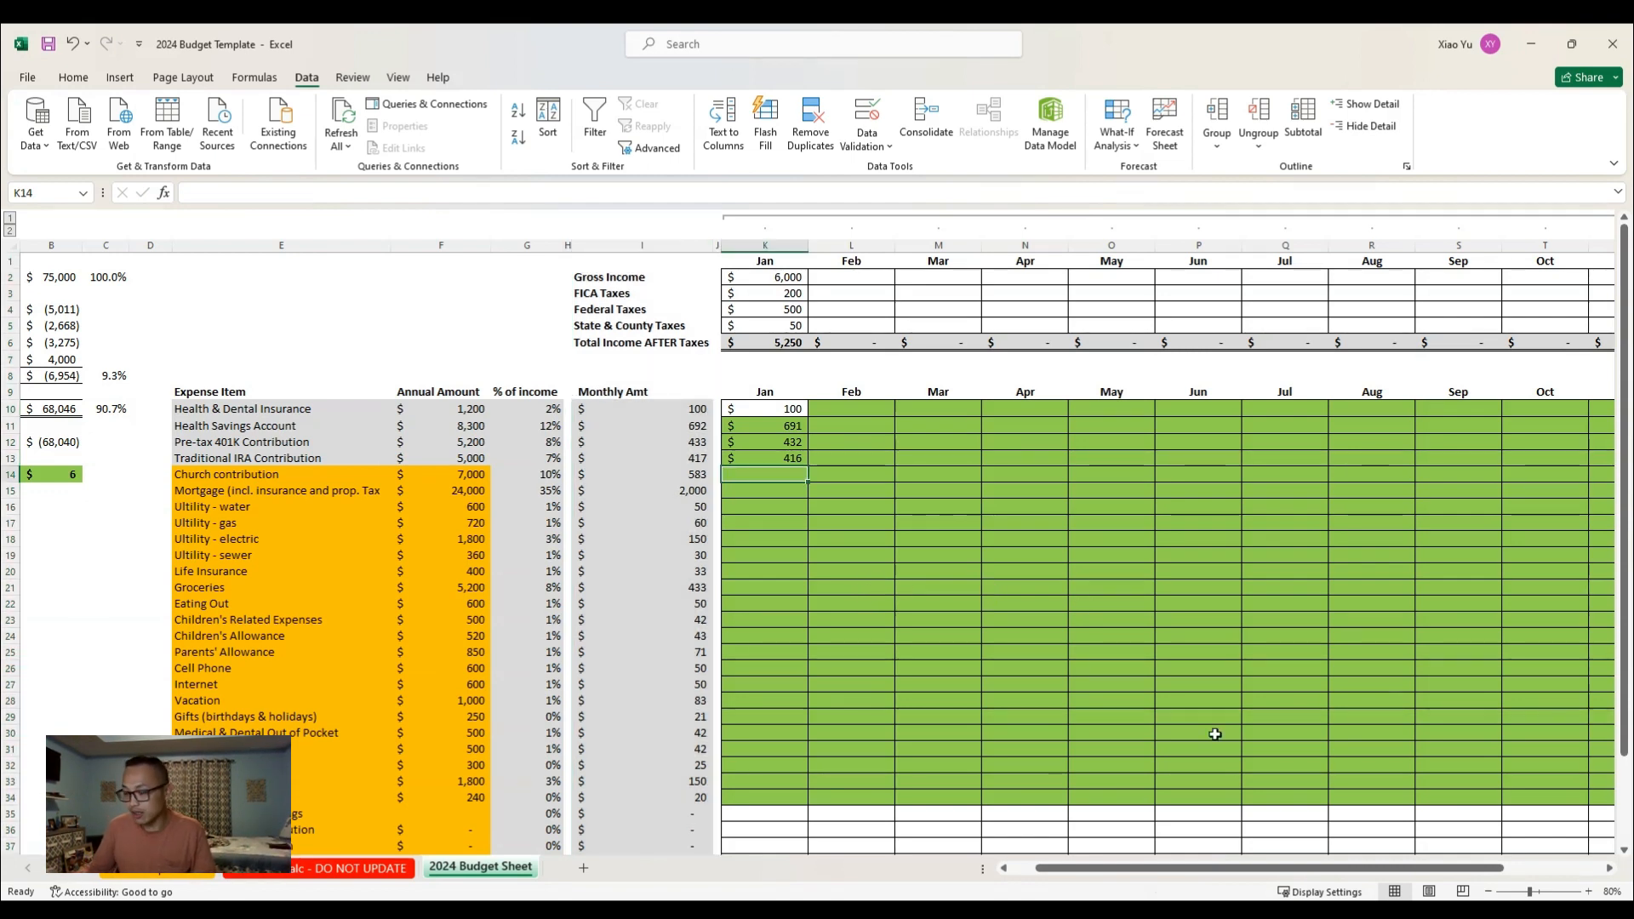
text(58)
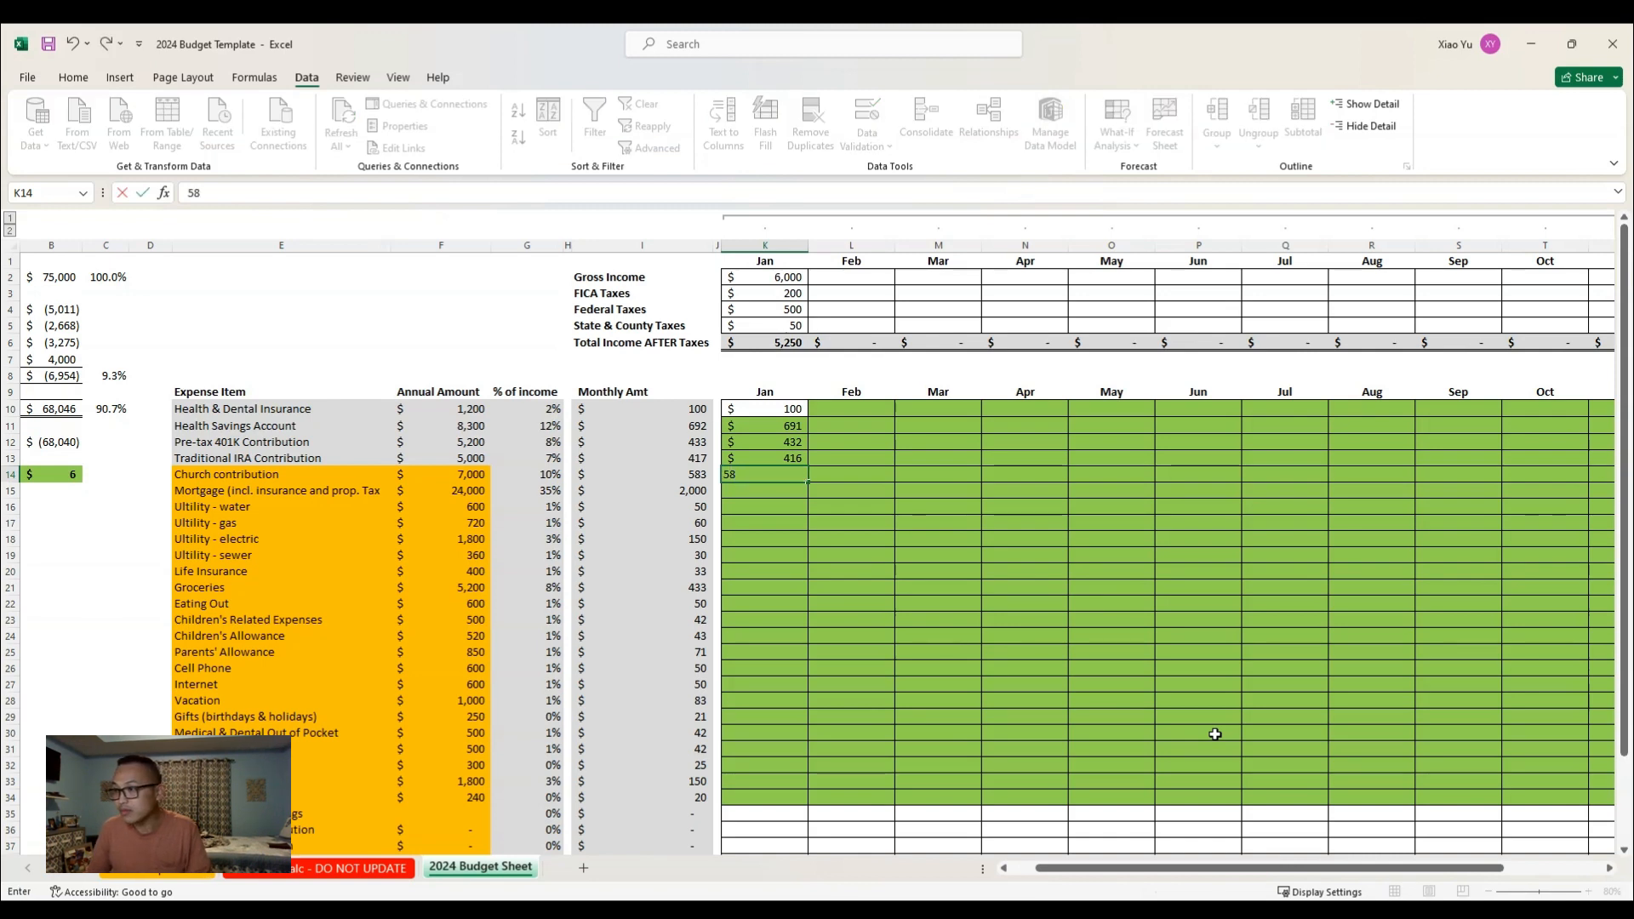
key(Escape)
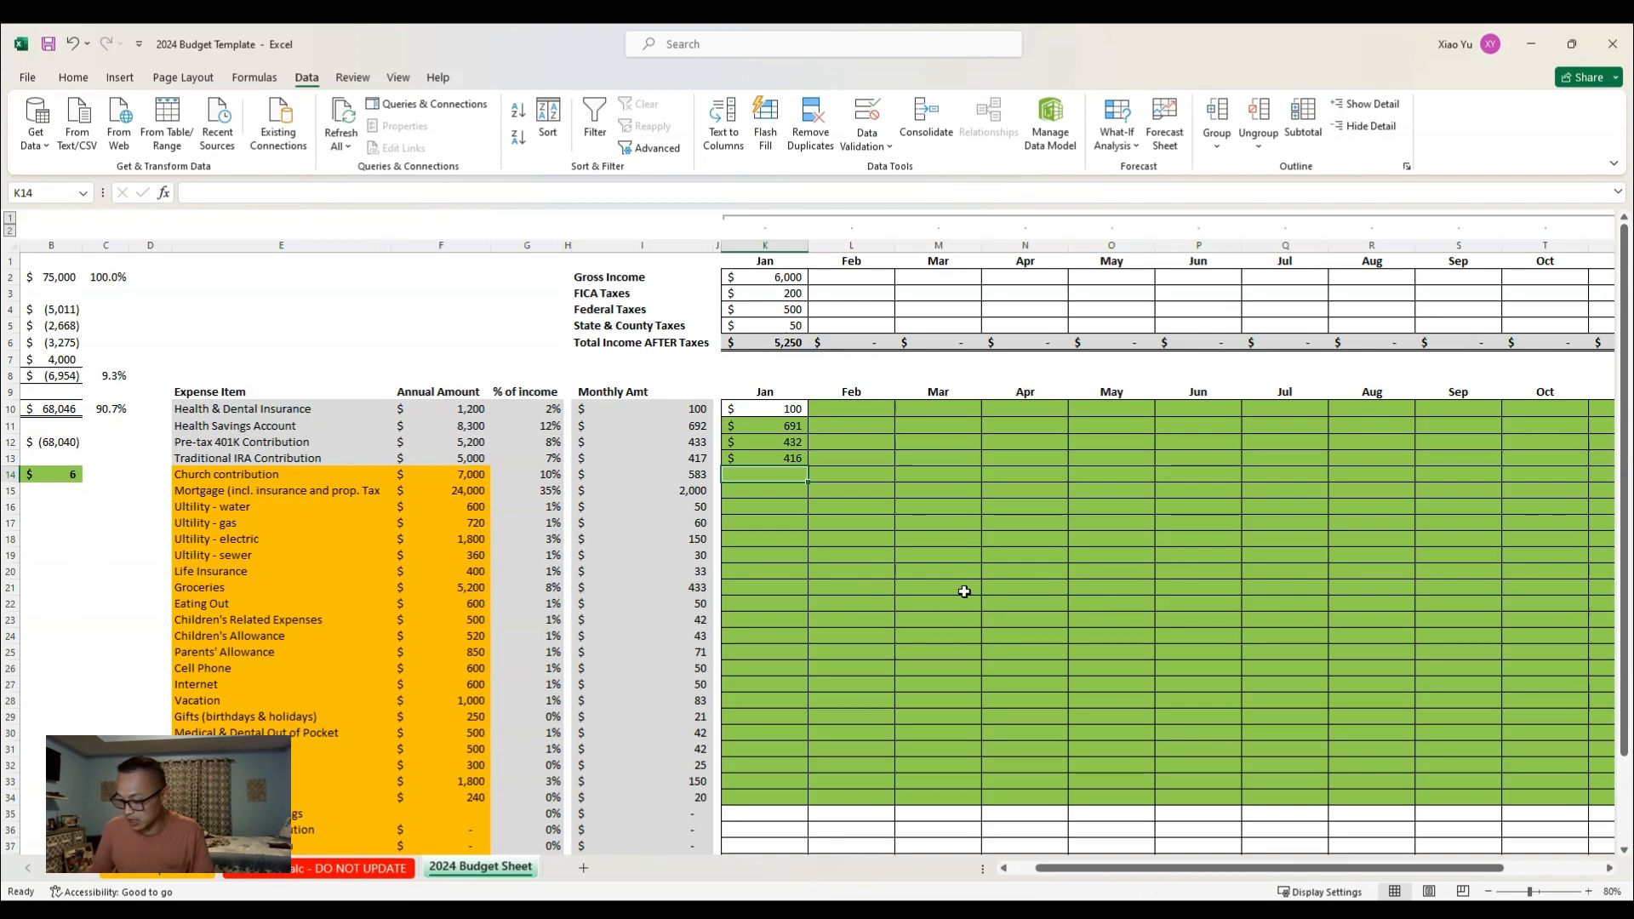
text(582)
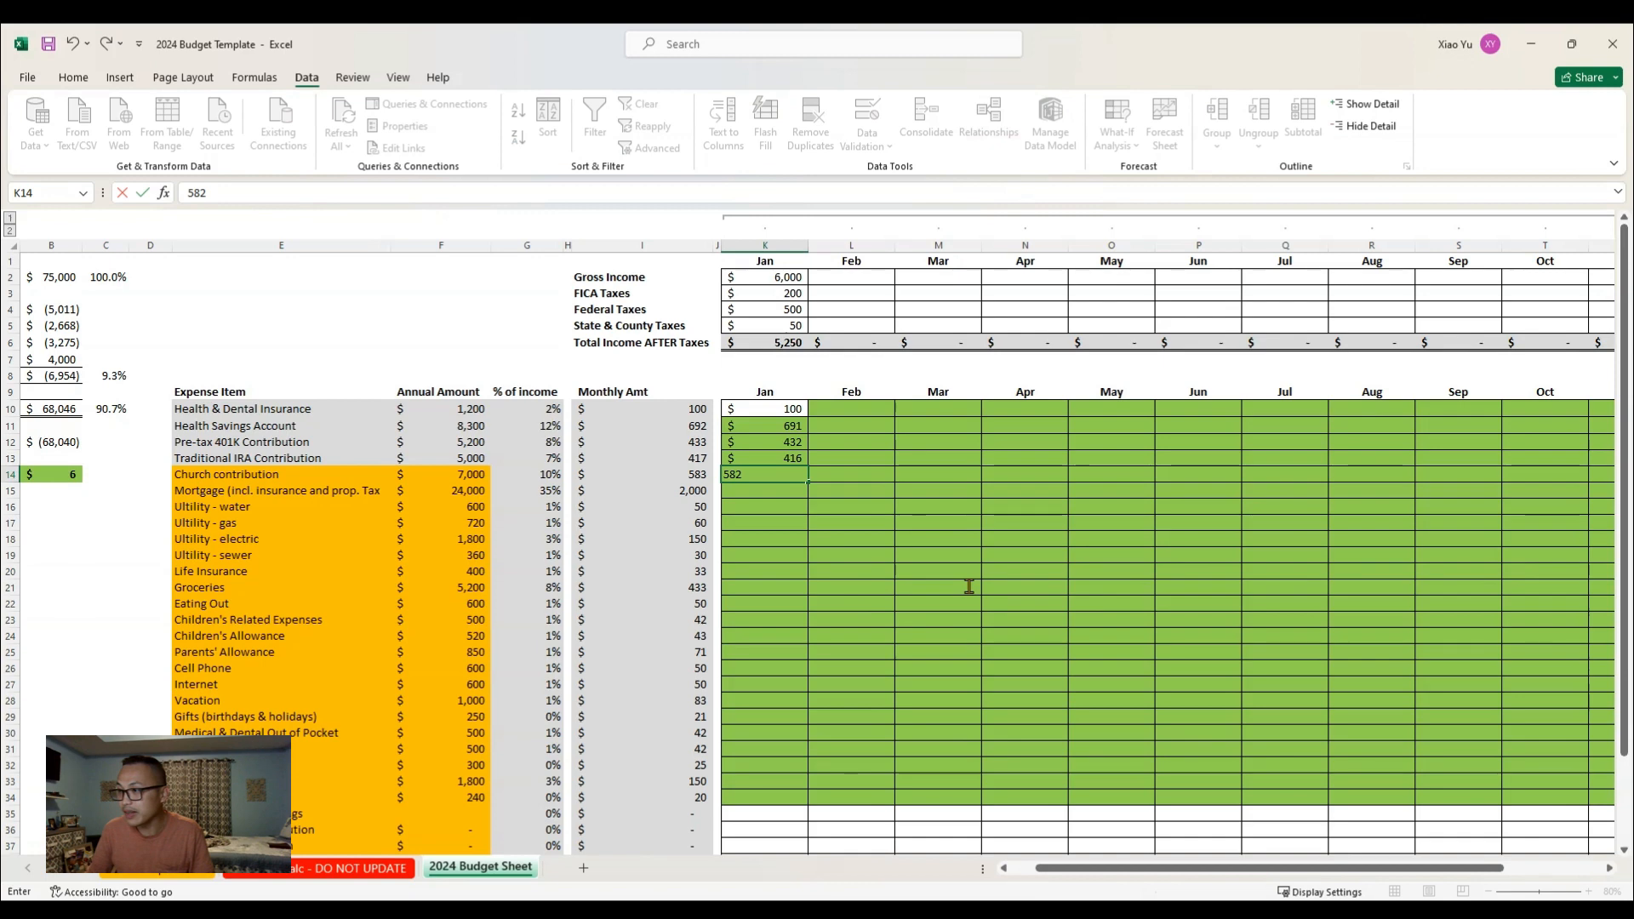
key(Return)
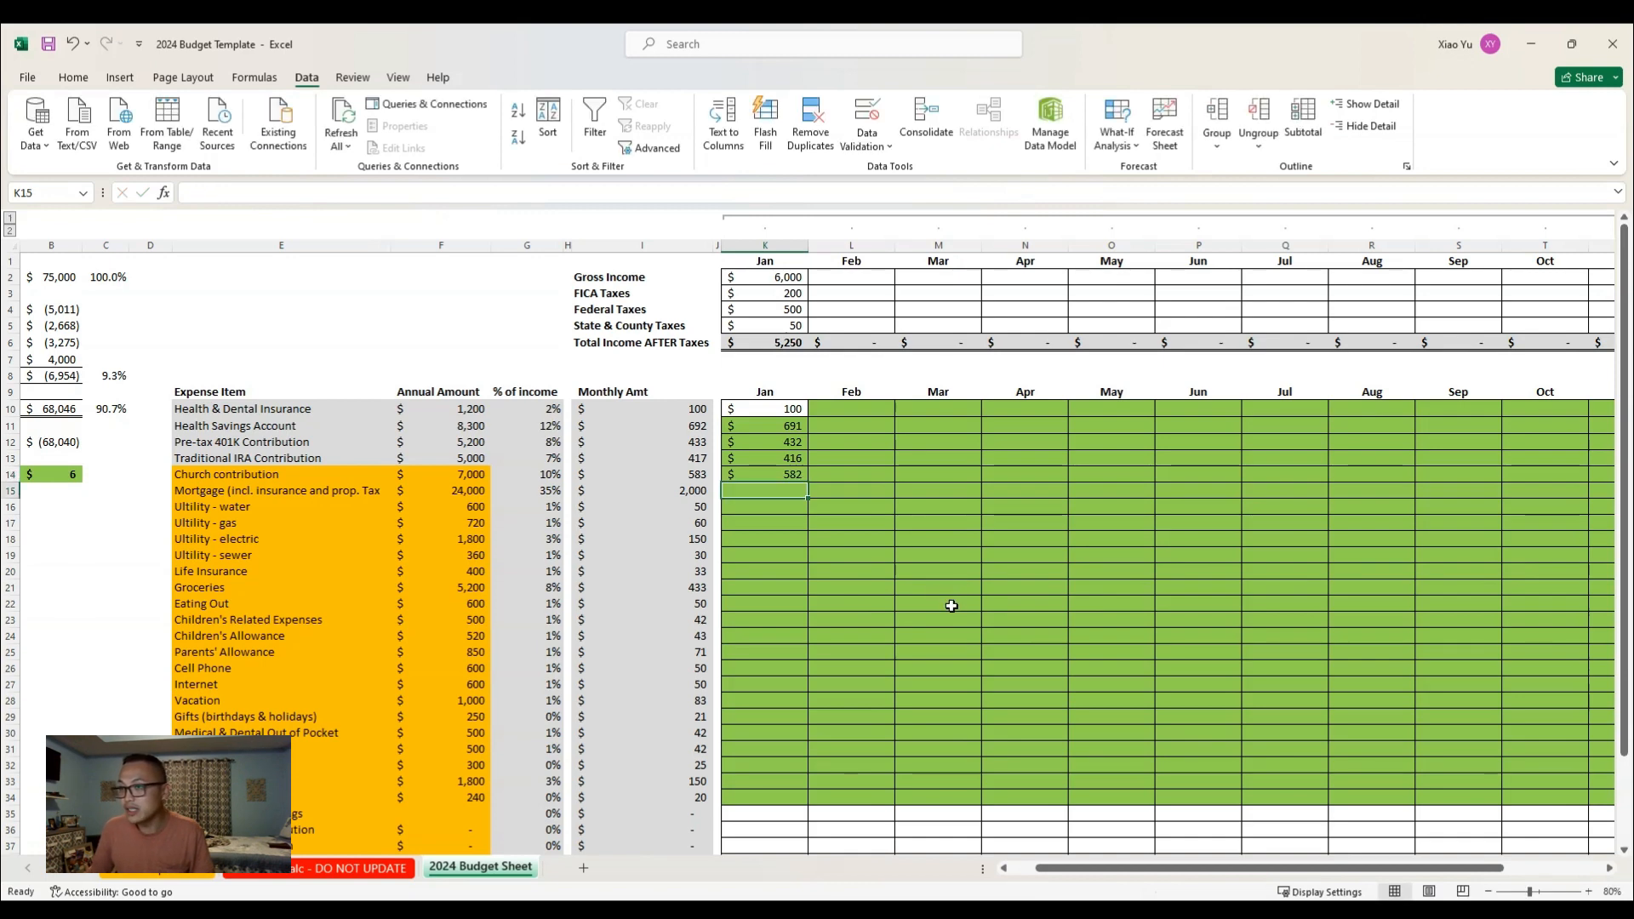
text(2,000)
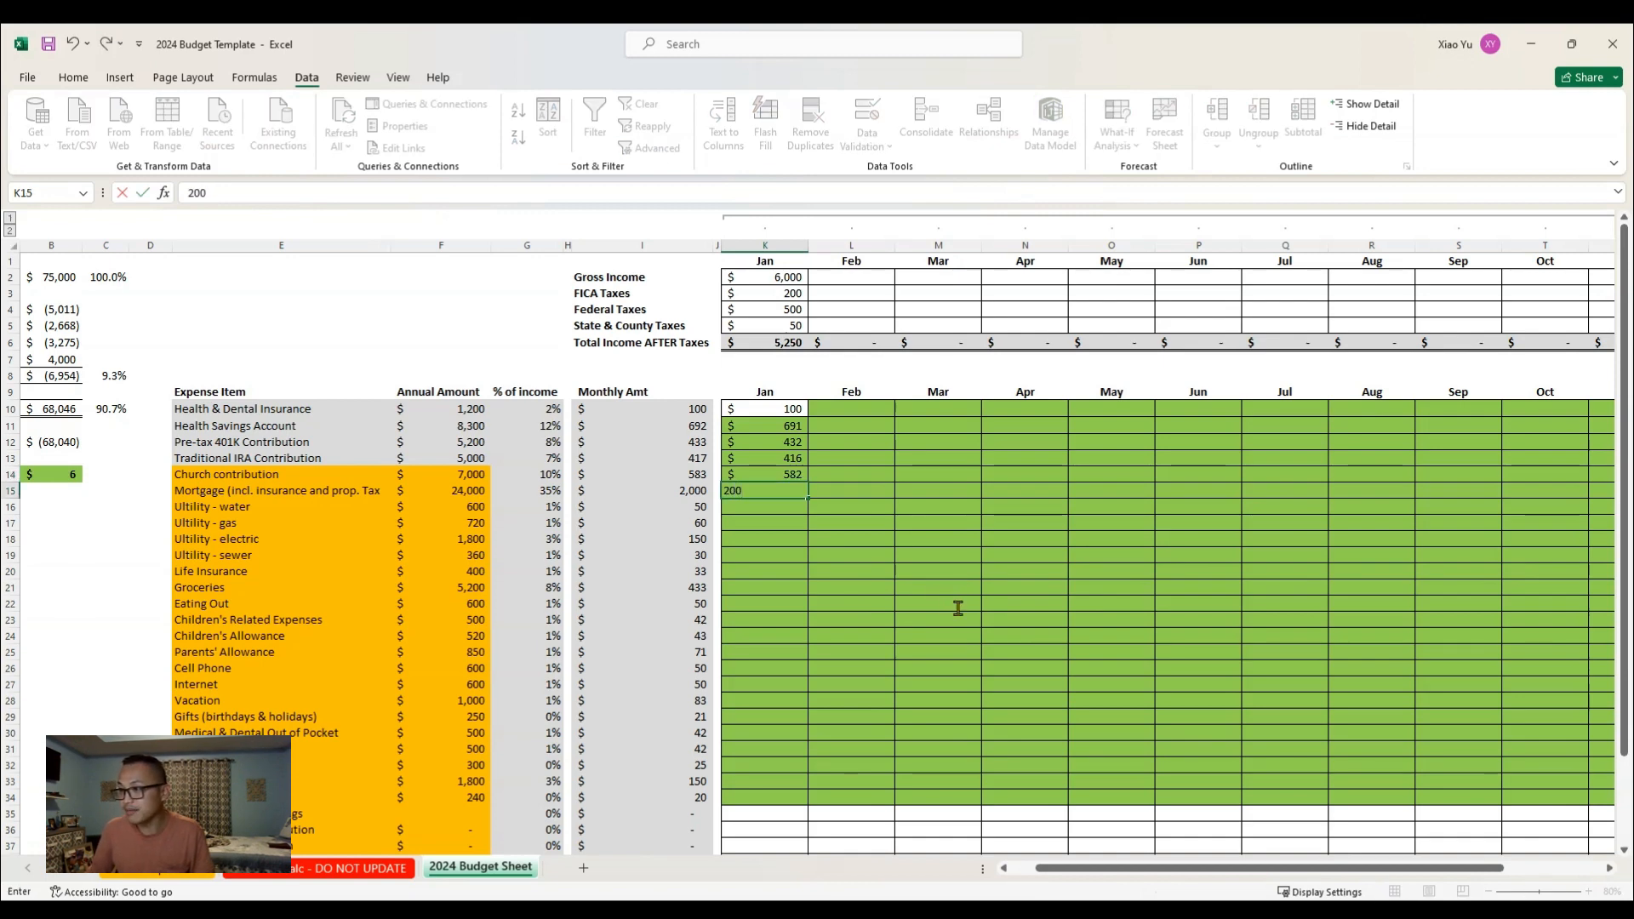
key(Return)
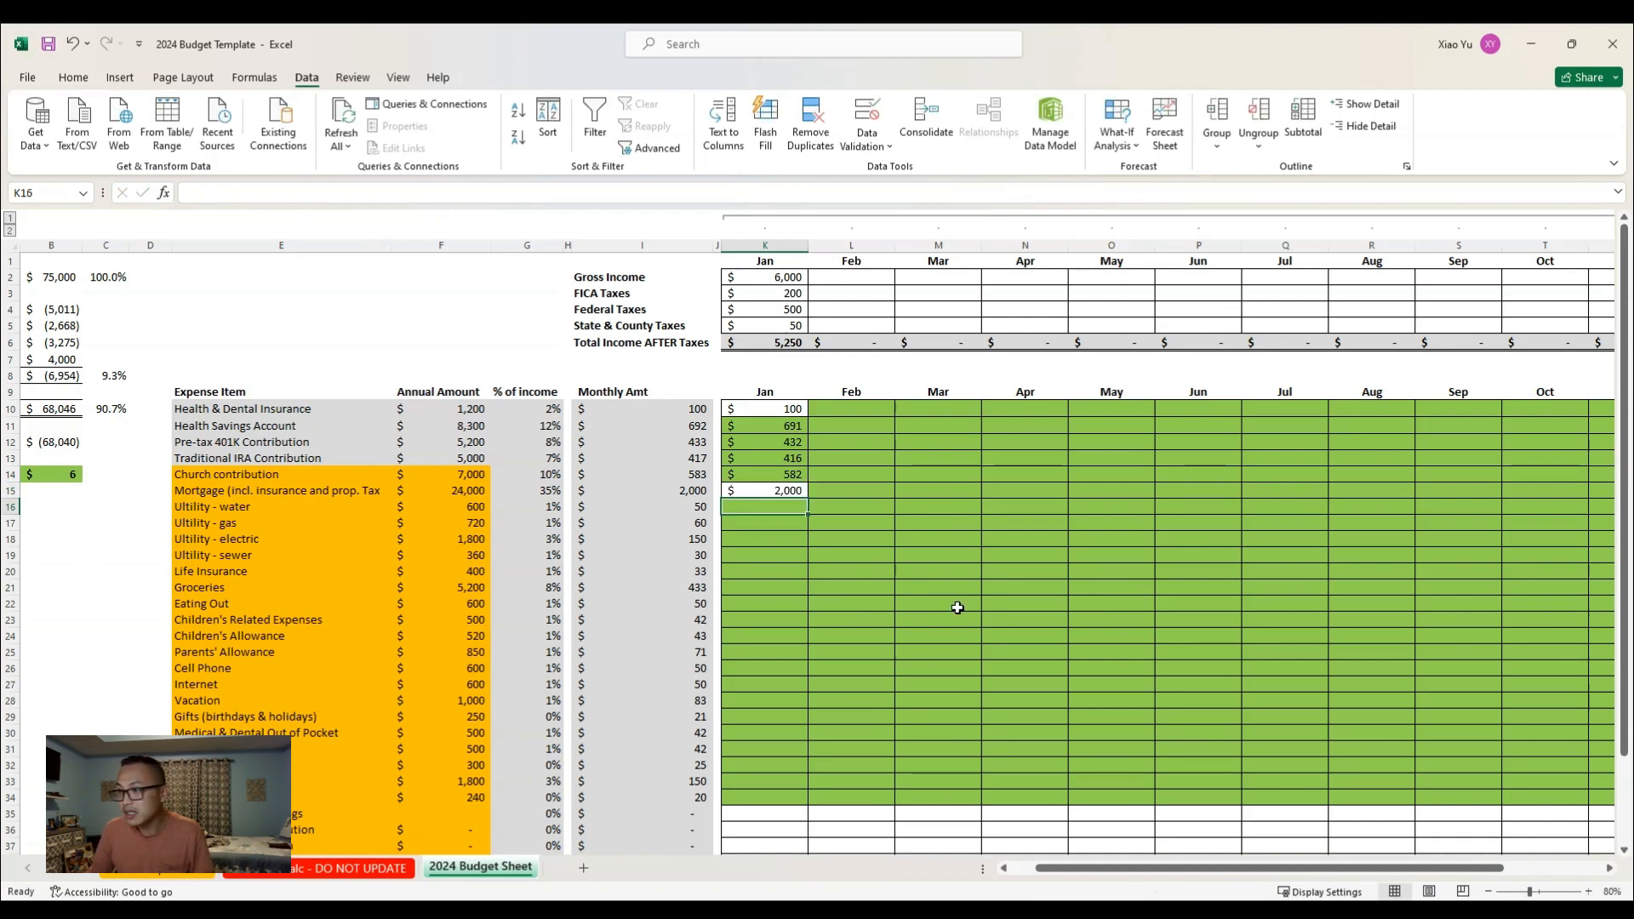
Enter 60 as January's water utility expense in K16 and compare it with the budgeted monthly amount in I16
text(60)
key(Return)
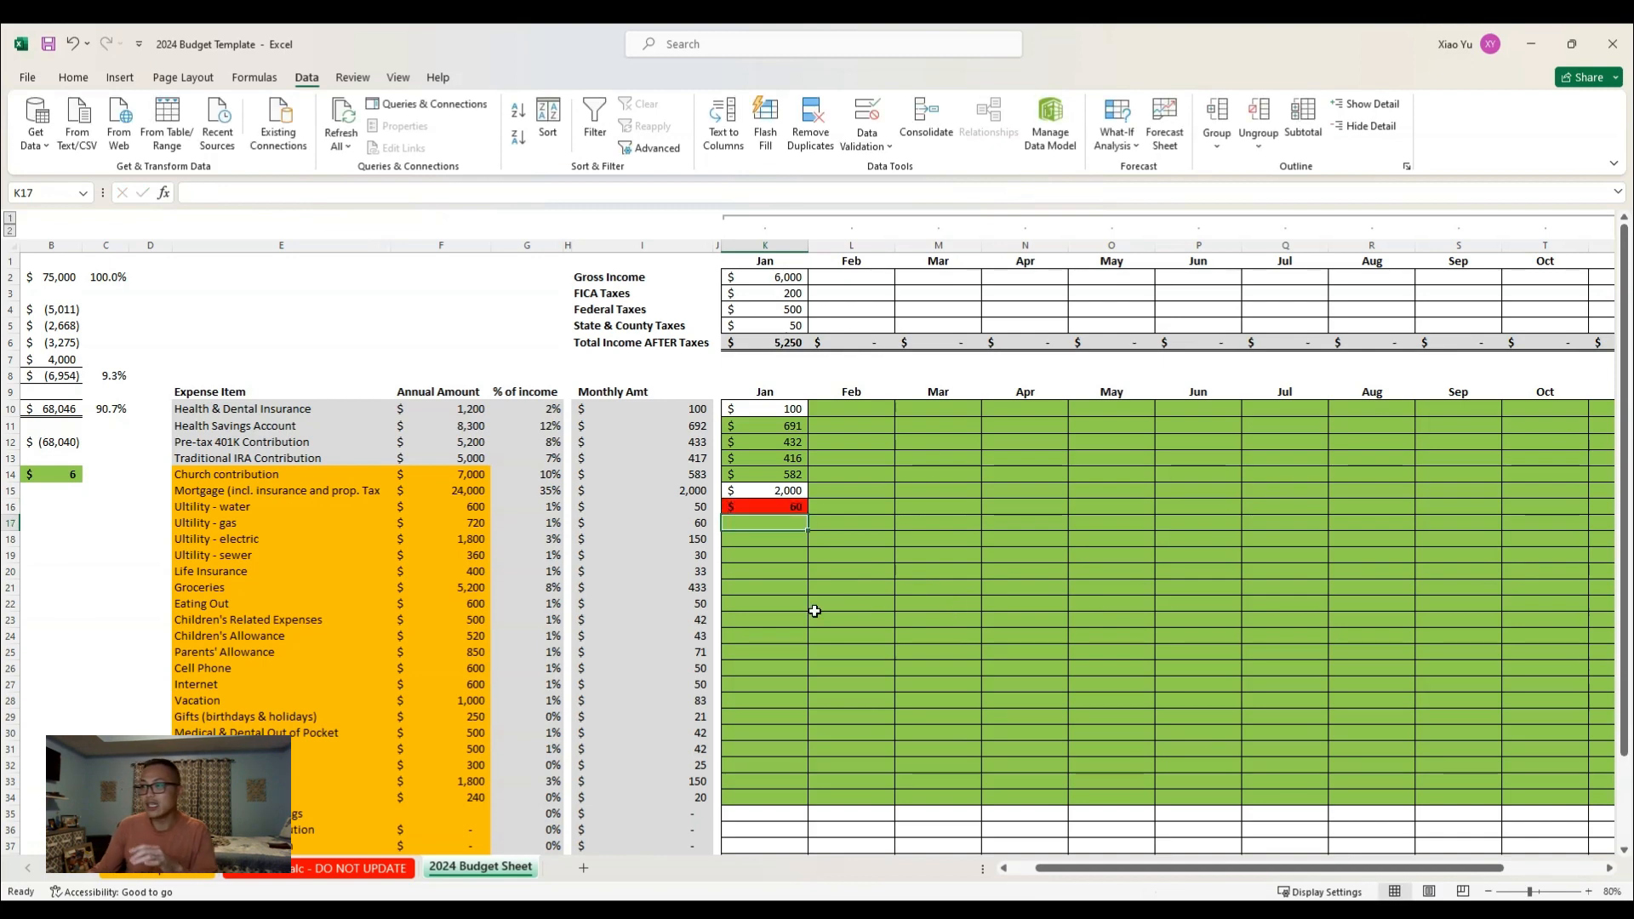
key(Up)
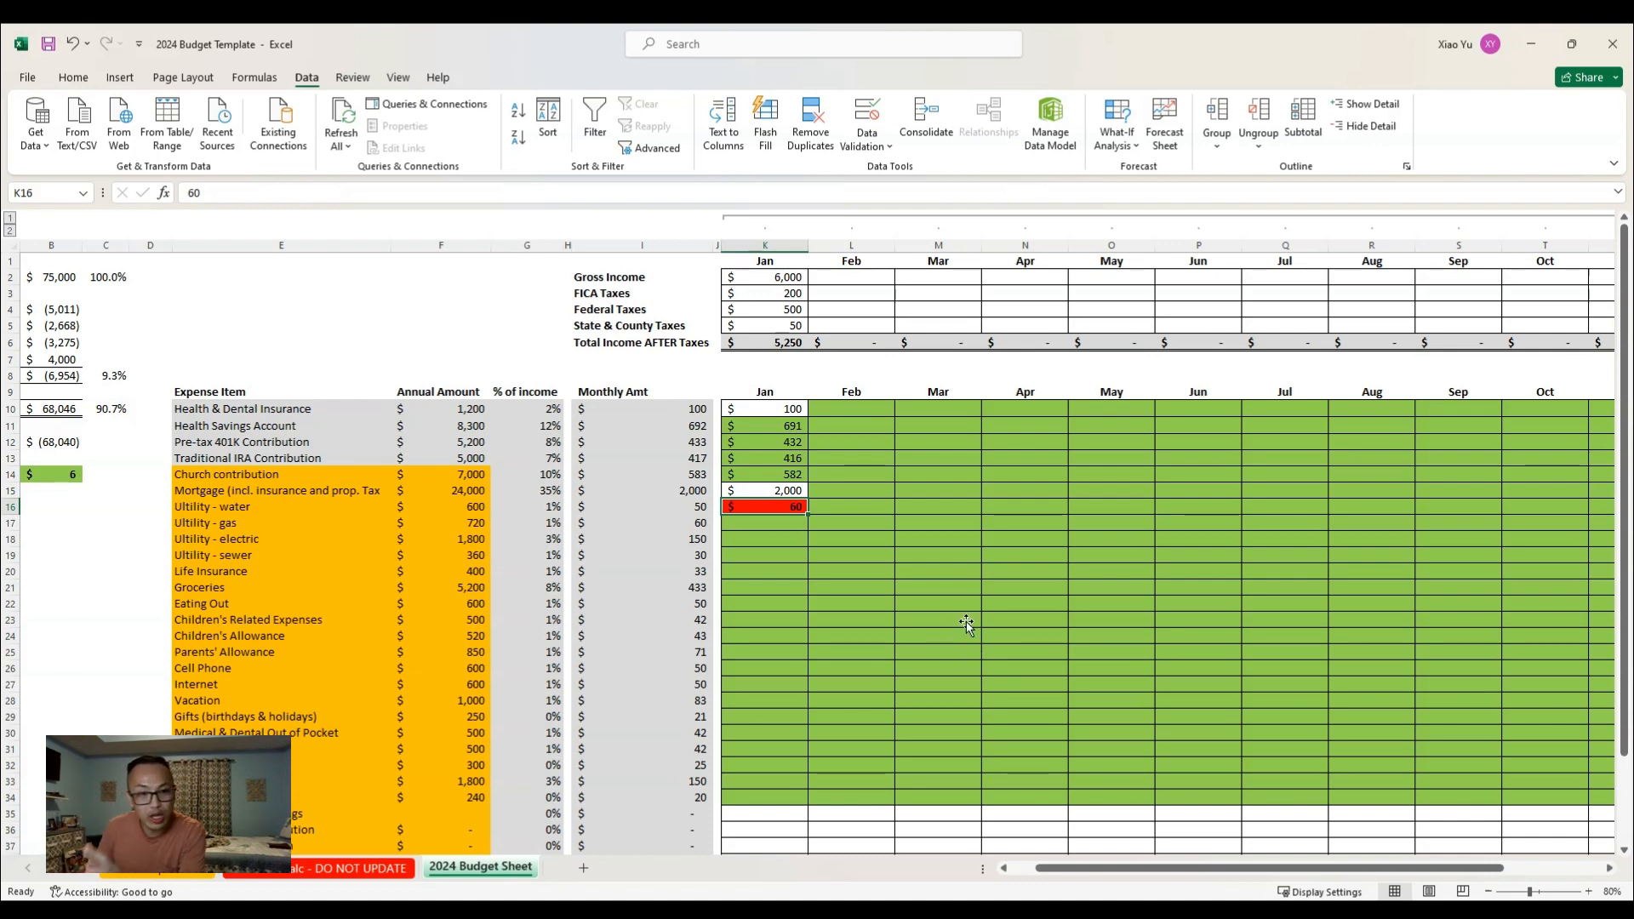
key(Left)
key(Left)
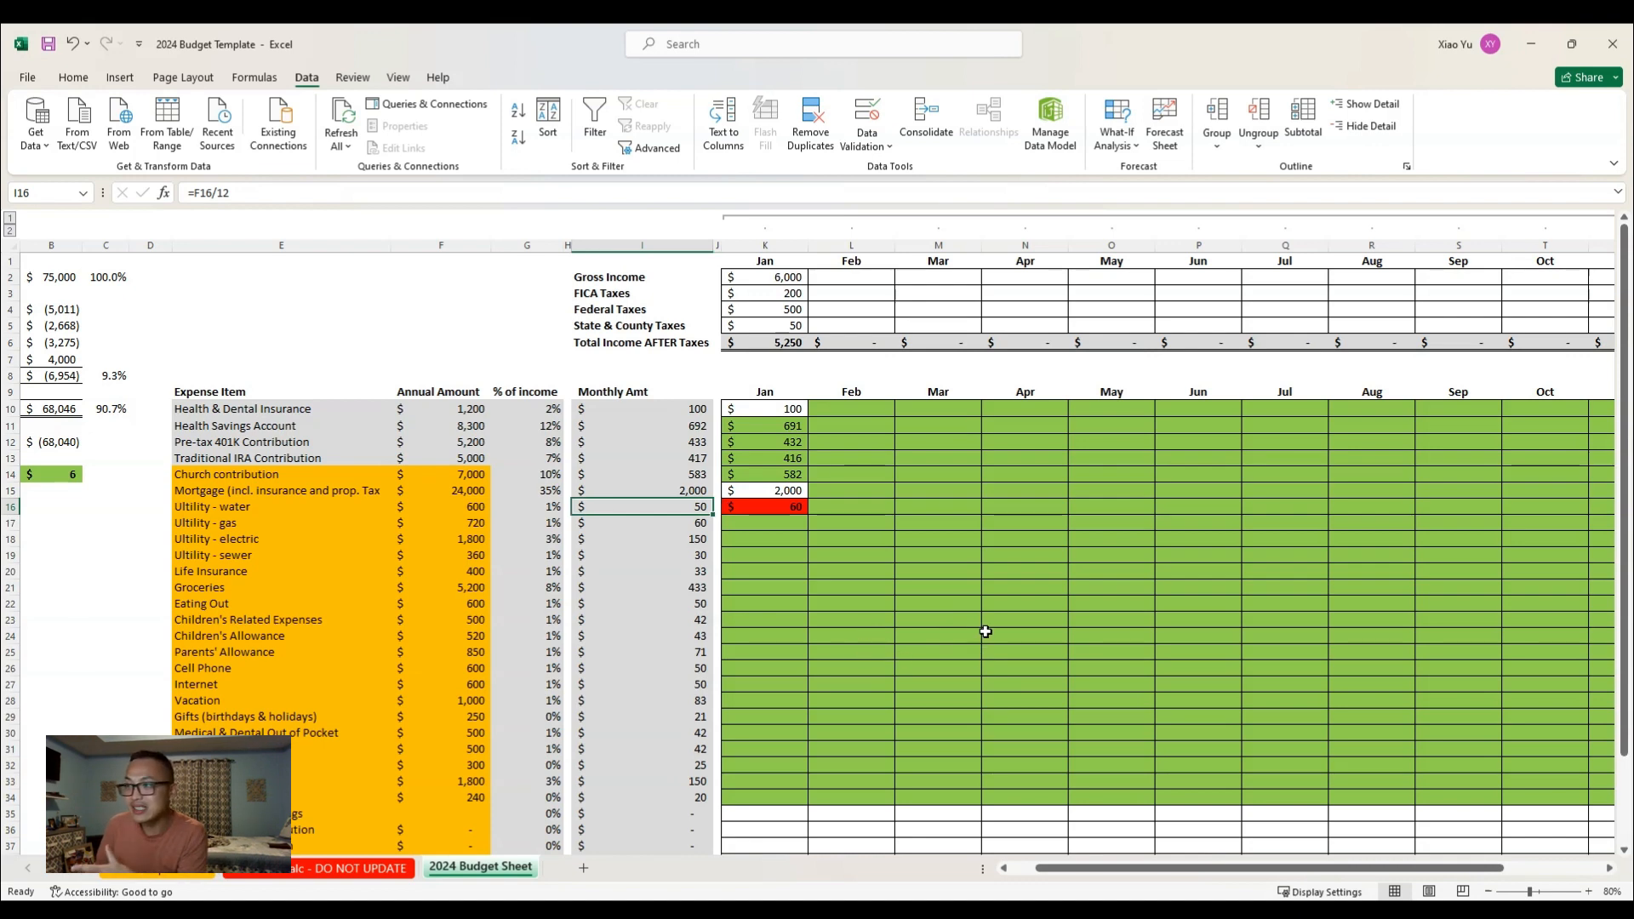
key(Right)
key(Right)
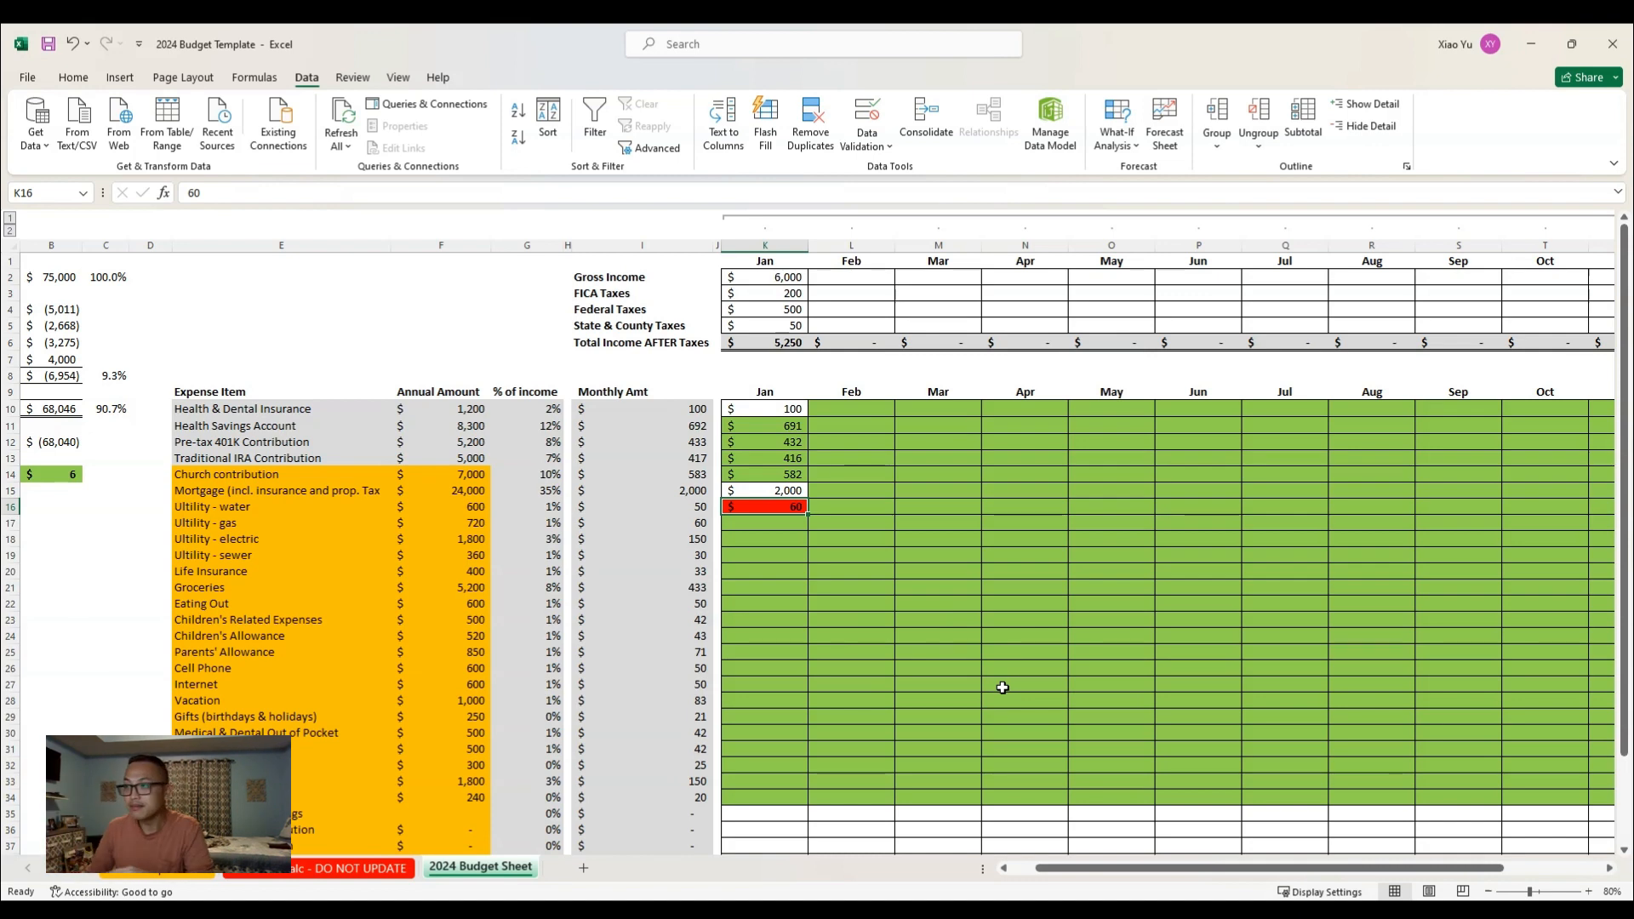
Compare the highlighting of January's expenses in K11:K14 with that of K10 and the water utility cell K16
key(Up)
key(Up)
key(Up)
key(Up)
key(Up)
key(shift+Down)
key(shift+Down)
key(shift+Down)
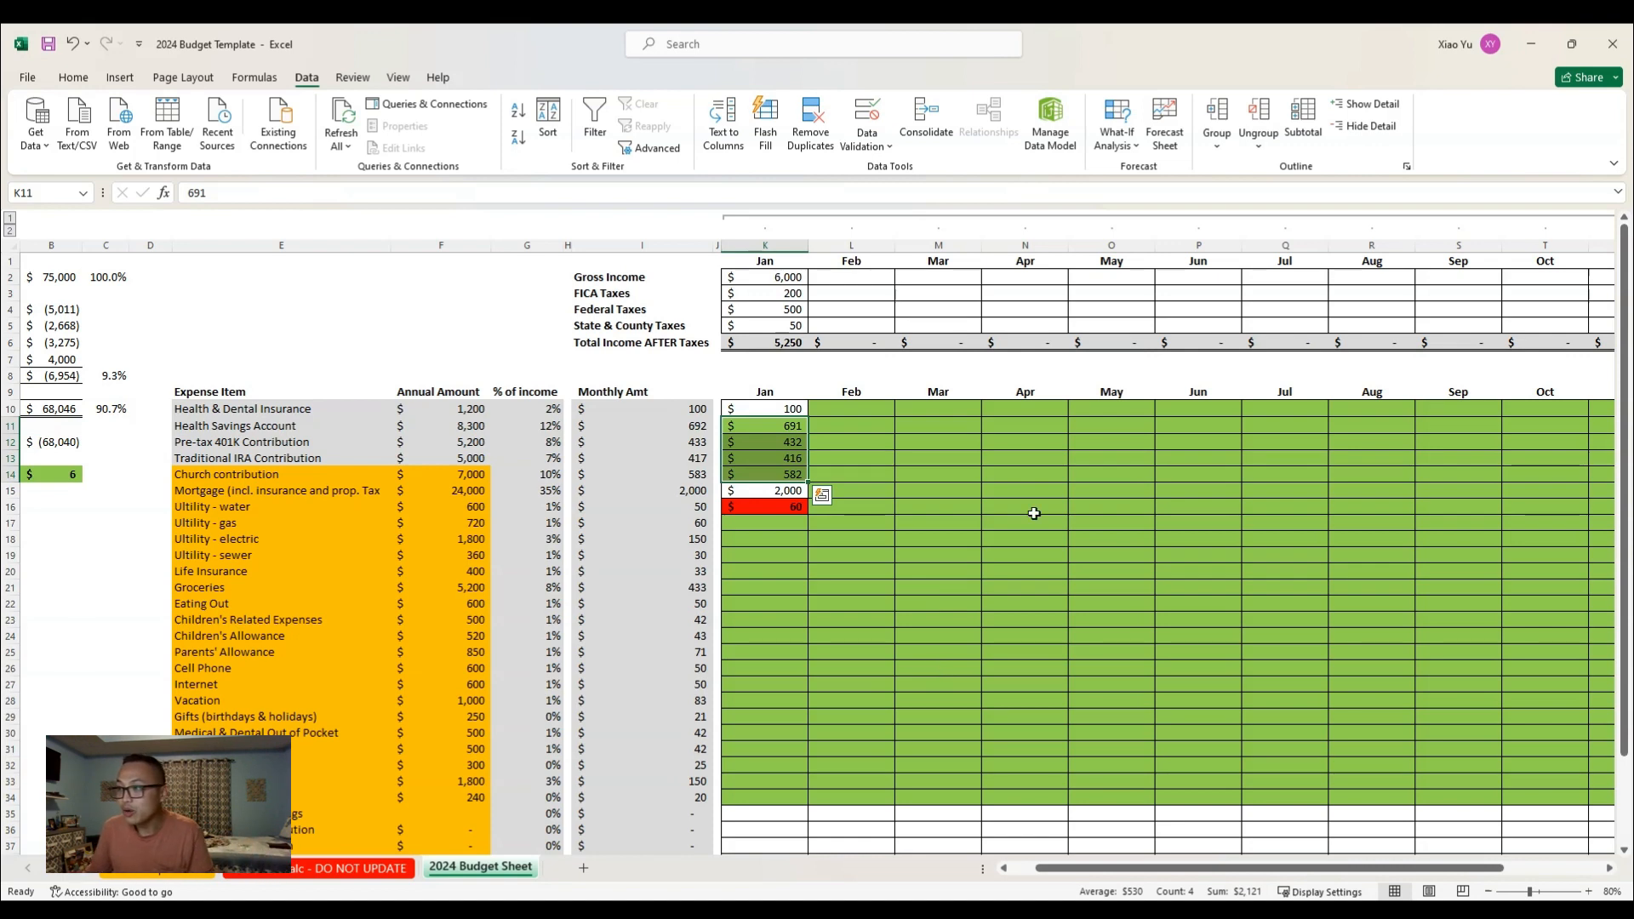
key(Up)
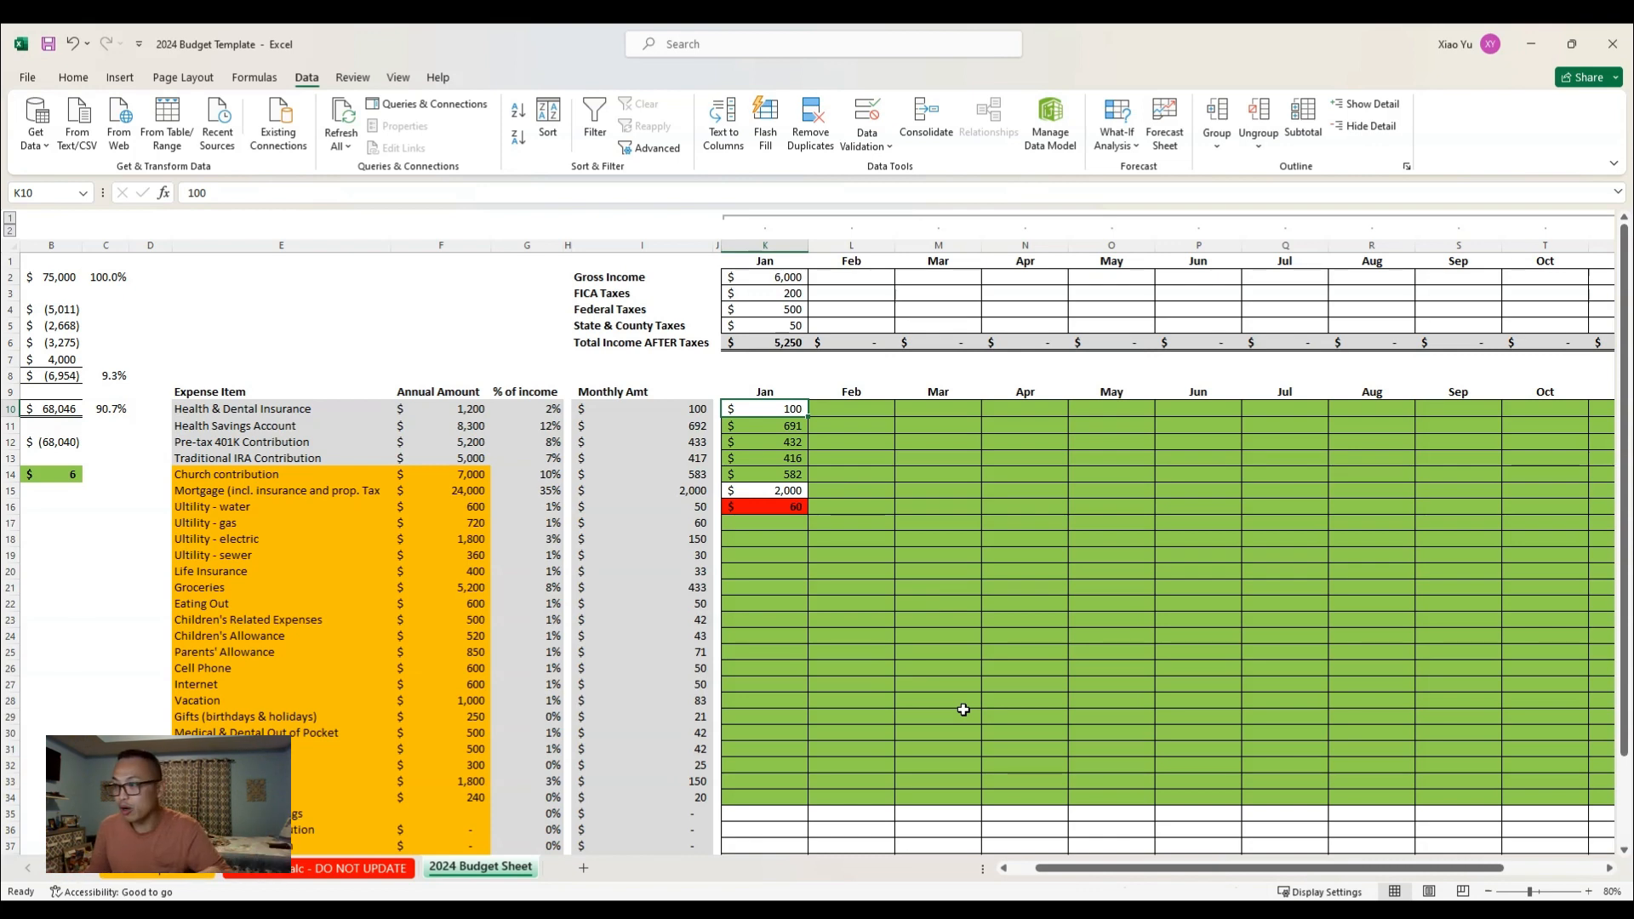
key(Down)
key(Down)
key(Down)
key(Down)
key(Down)
key(Down)
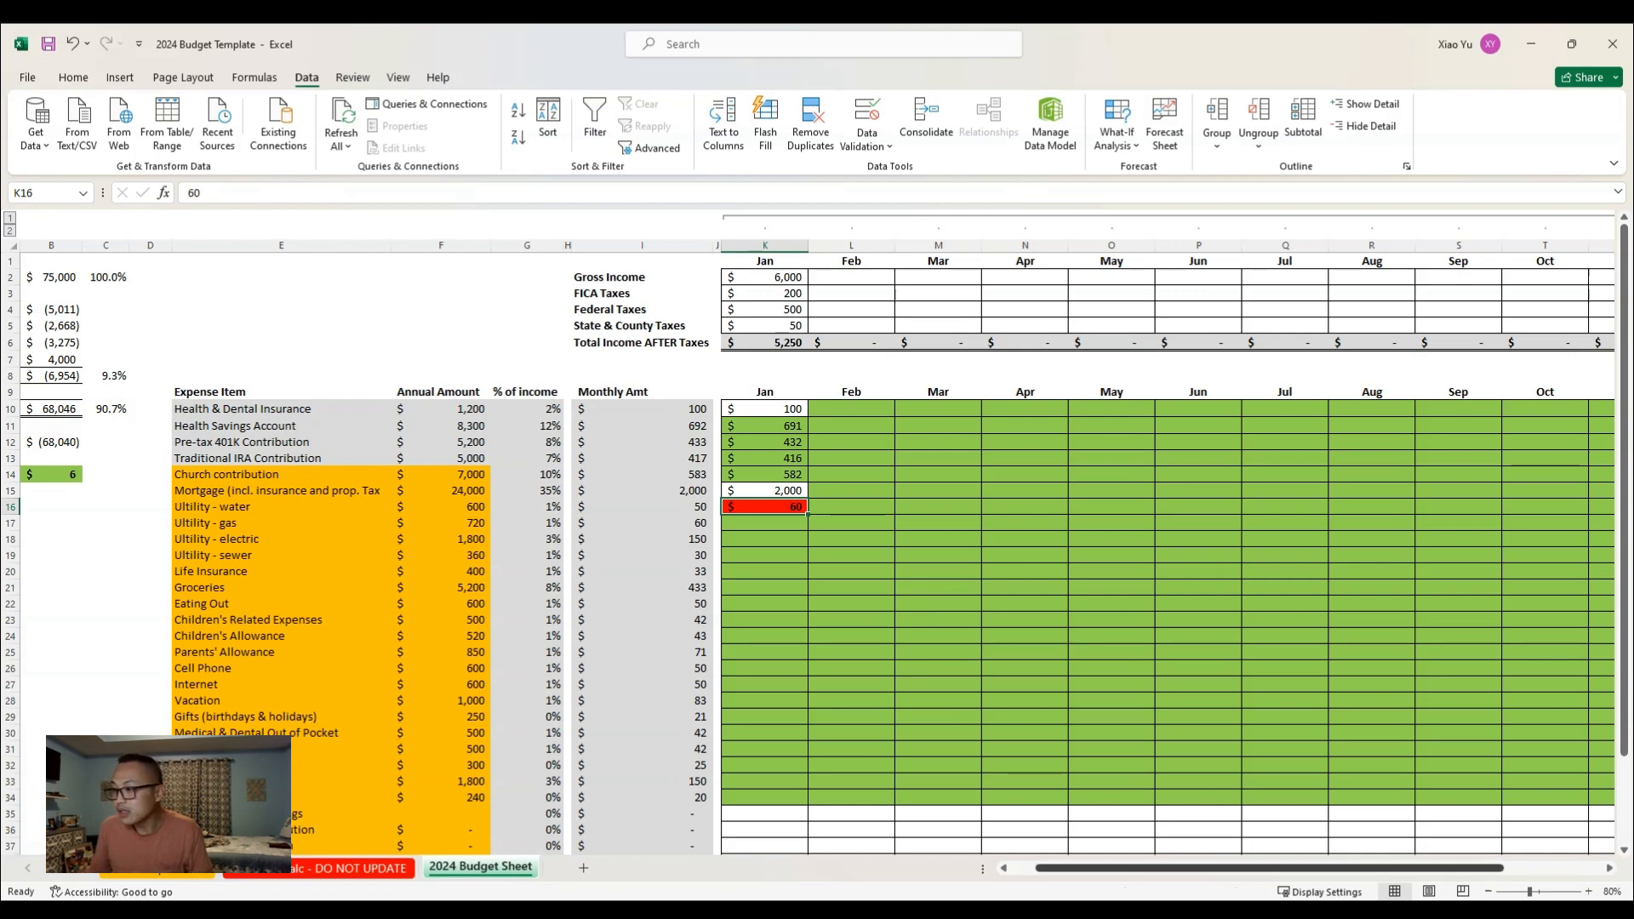
Review the yearly Total column W and enter 100 as the water utility expense for each month from February to July in L16:Q16
drag(1063, 868, 1153, 868)
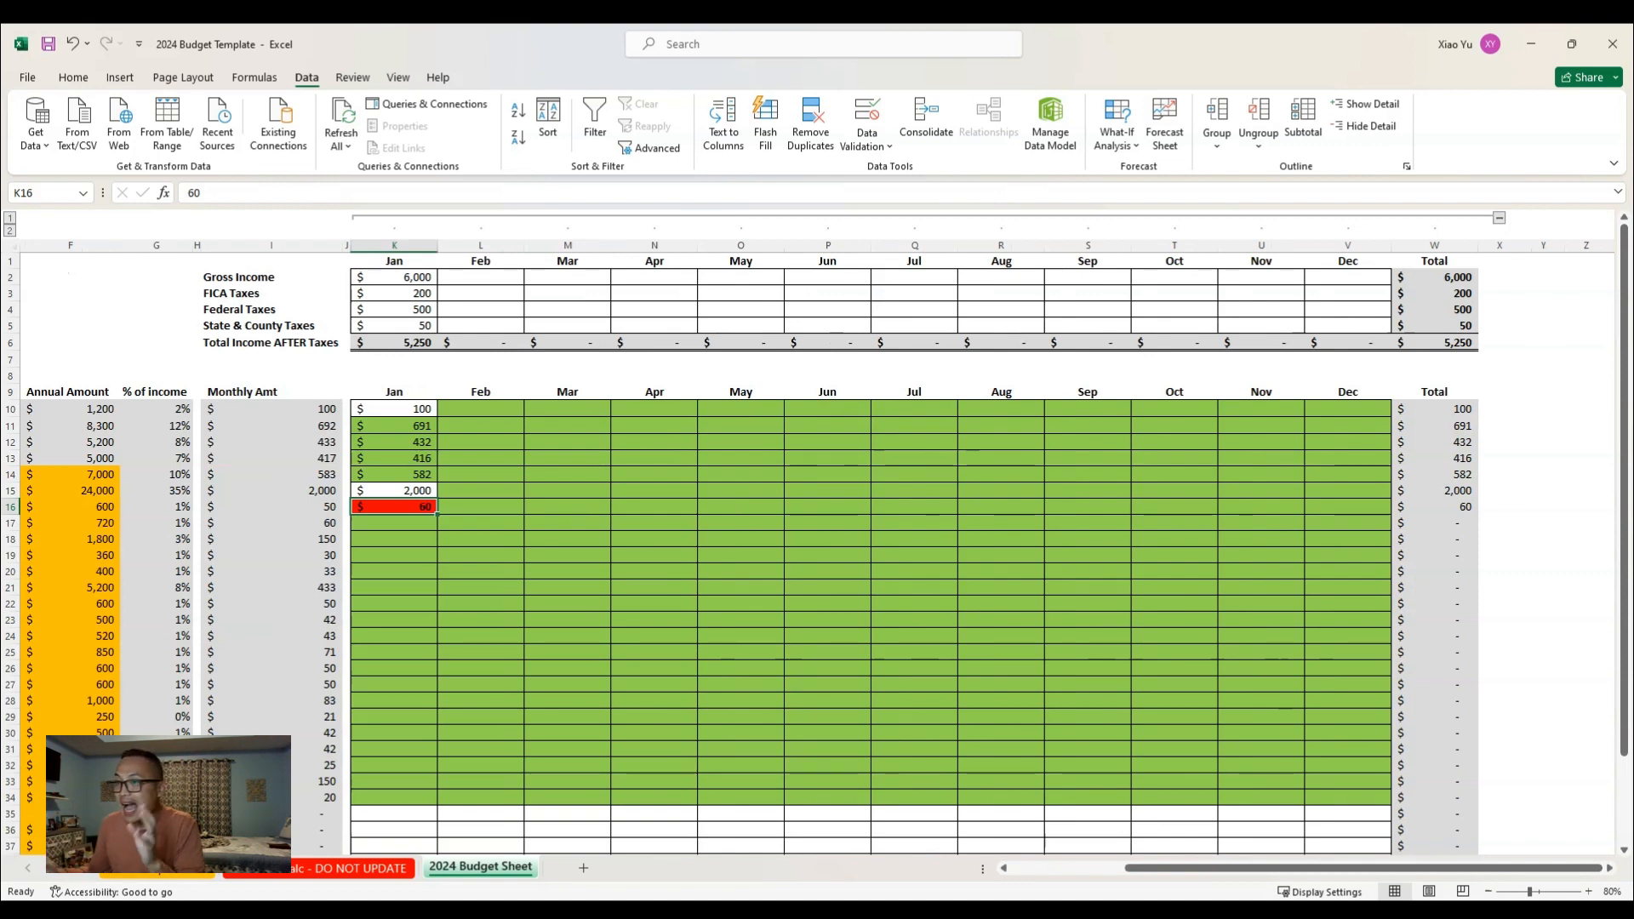
click(1435, 245)
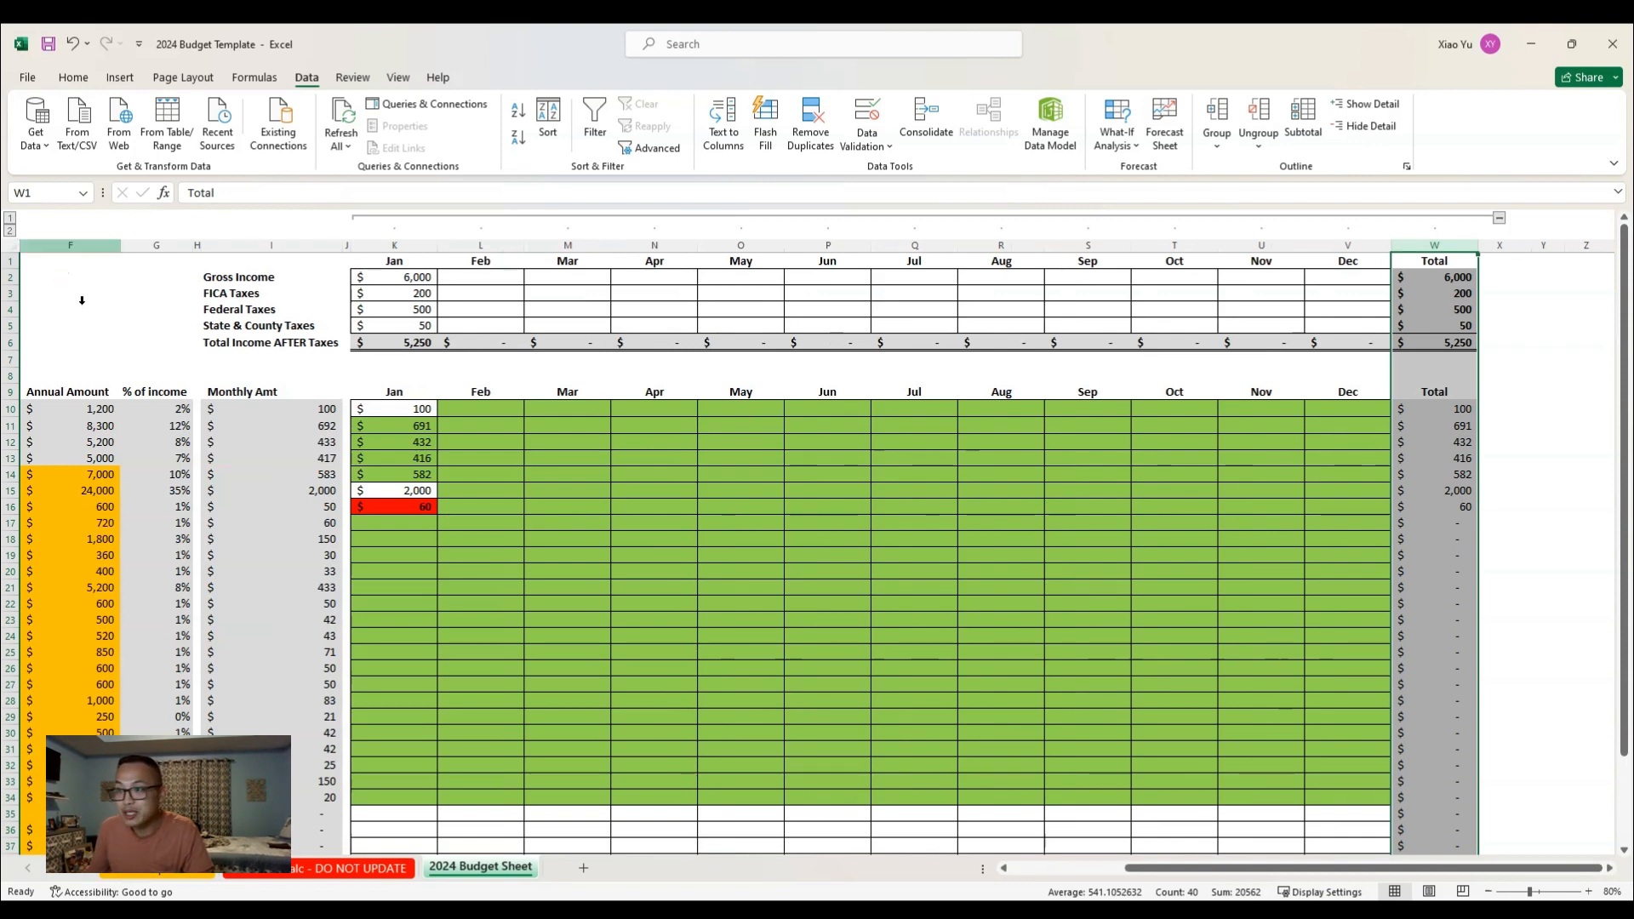
click(487, 507)
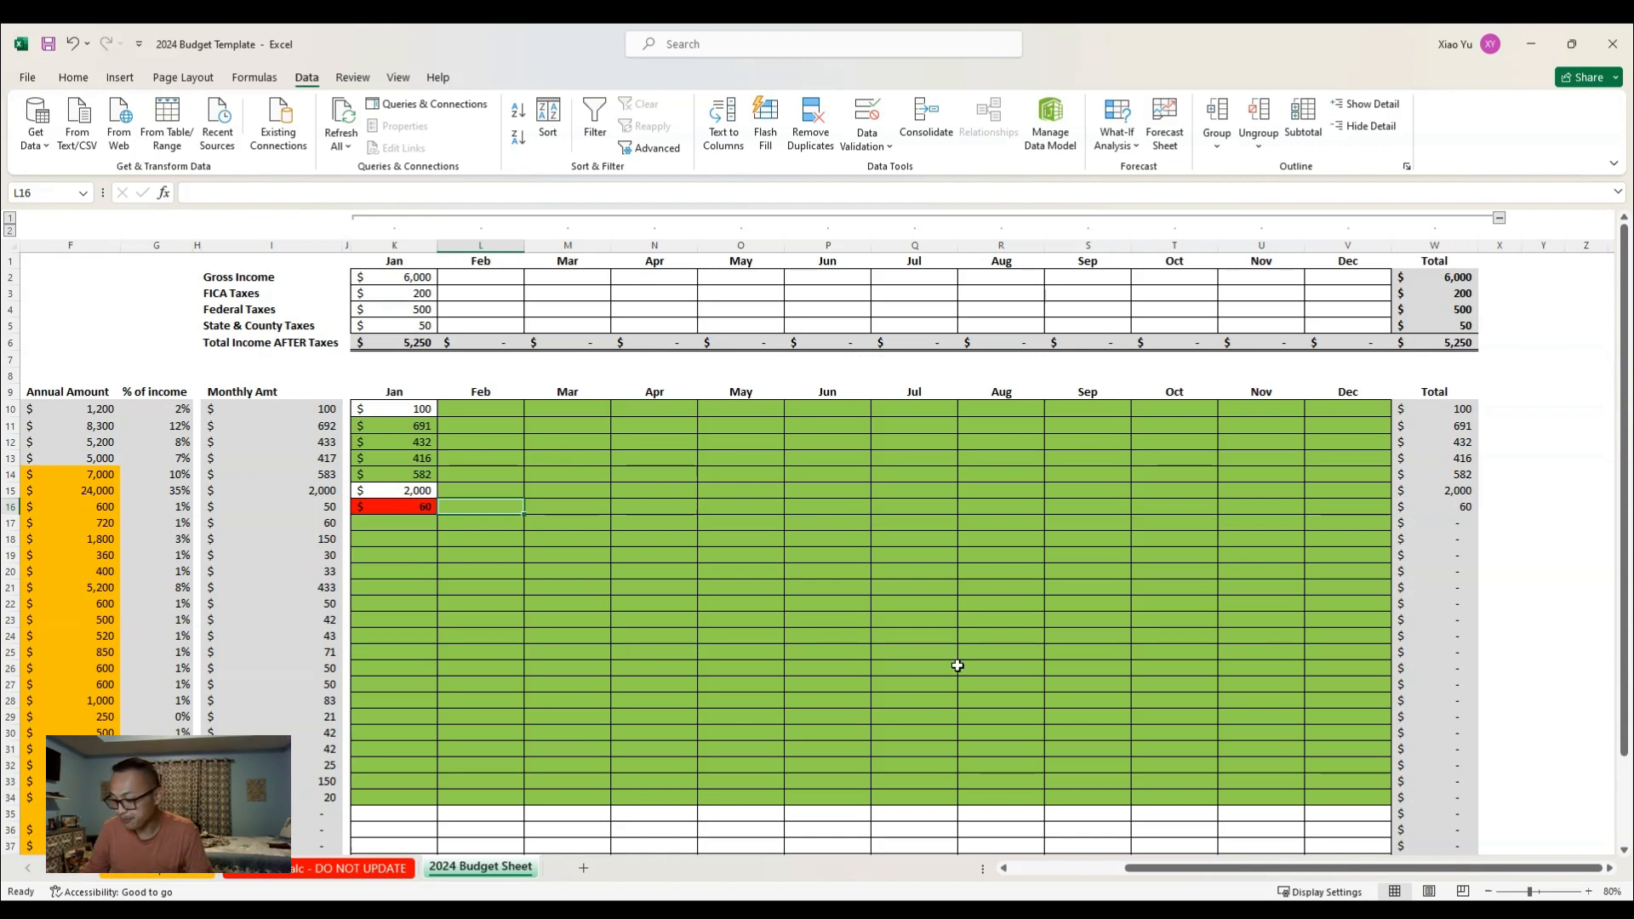
text(1000)
key(BackSpace)
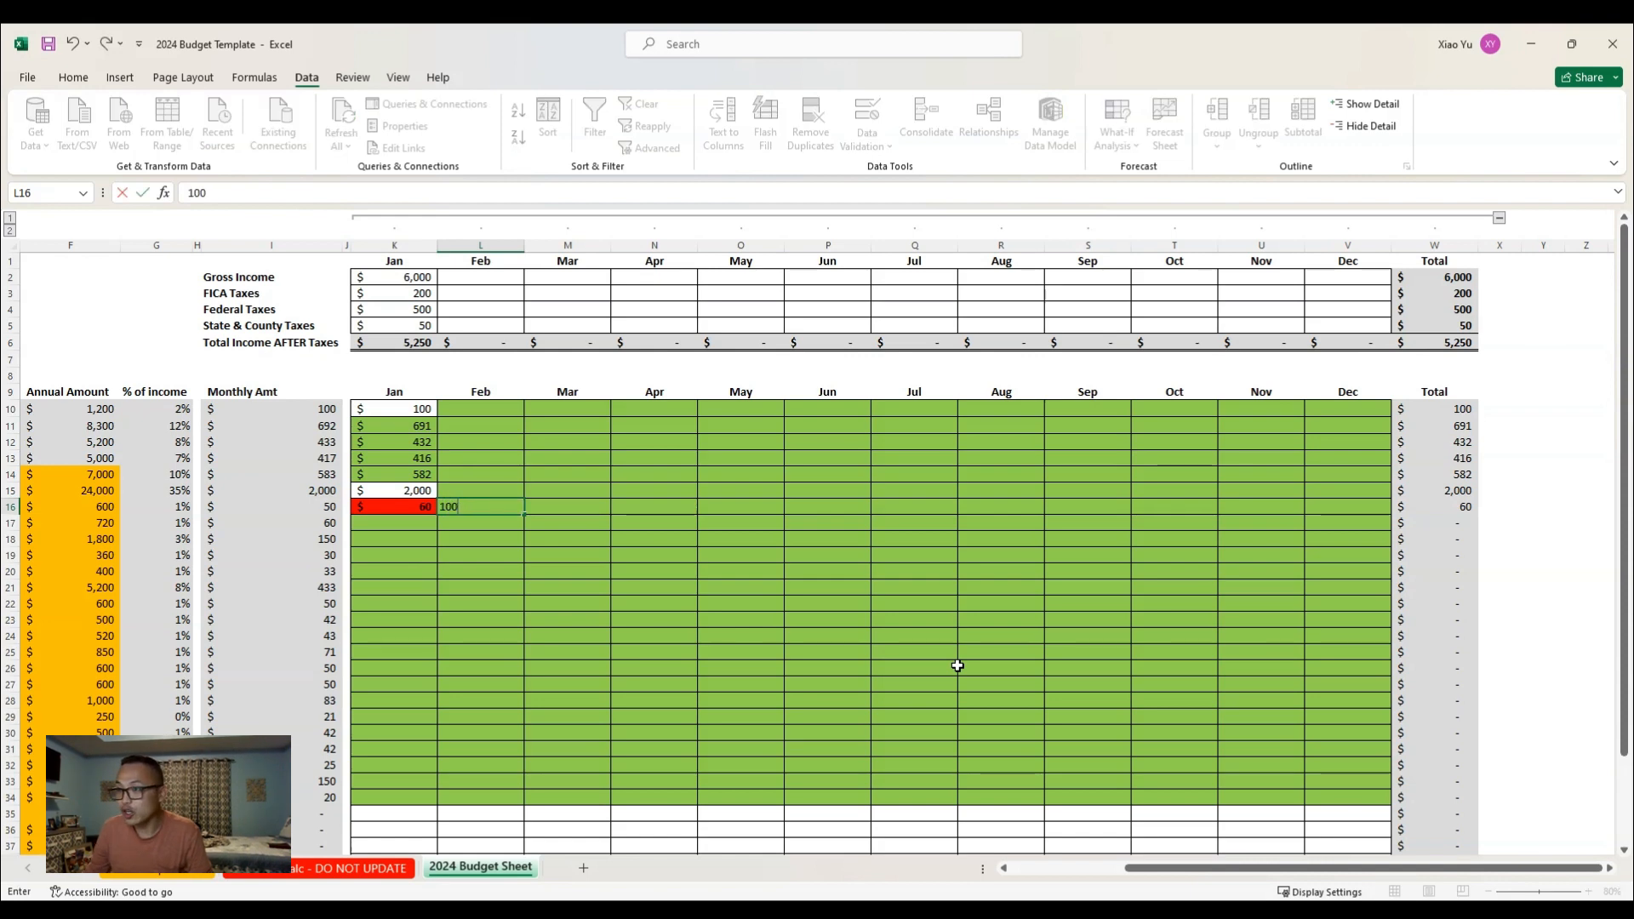
key(Return)
drag(1187, 868, 1187, 868)
drag(1311, 868, 1273, 866)
click(829, 507)
text(100)
key(Tab)
text(100)
key(Tab)
text(100)
key(Tab)
text(100)
key(Tab)
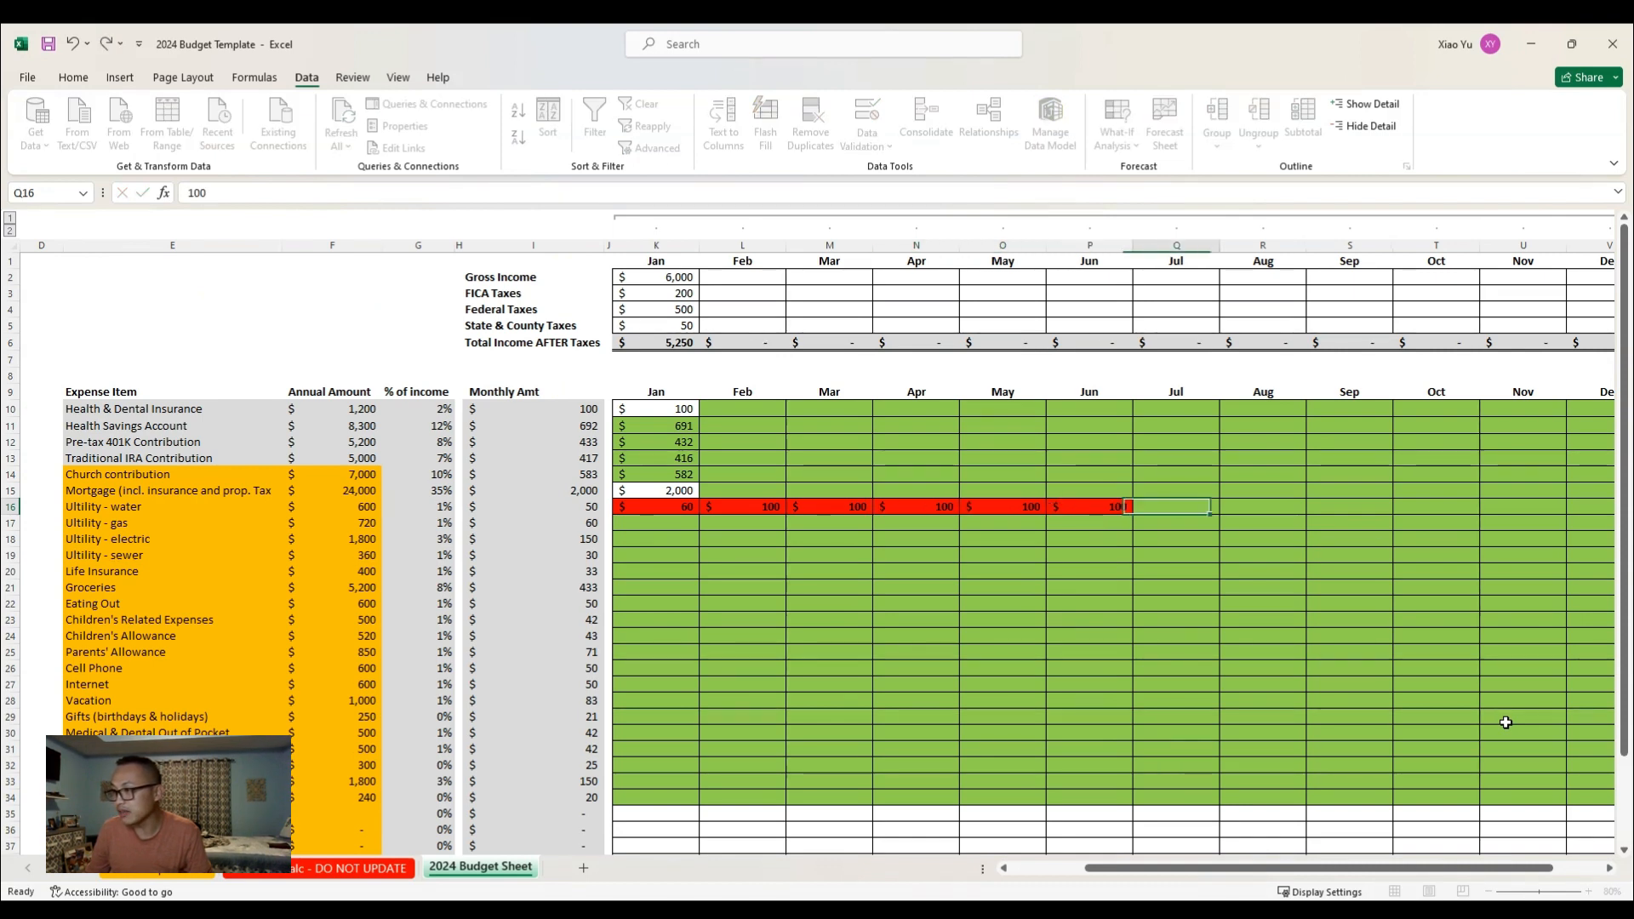
text(100)
key(Tab)
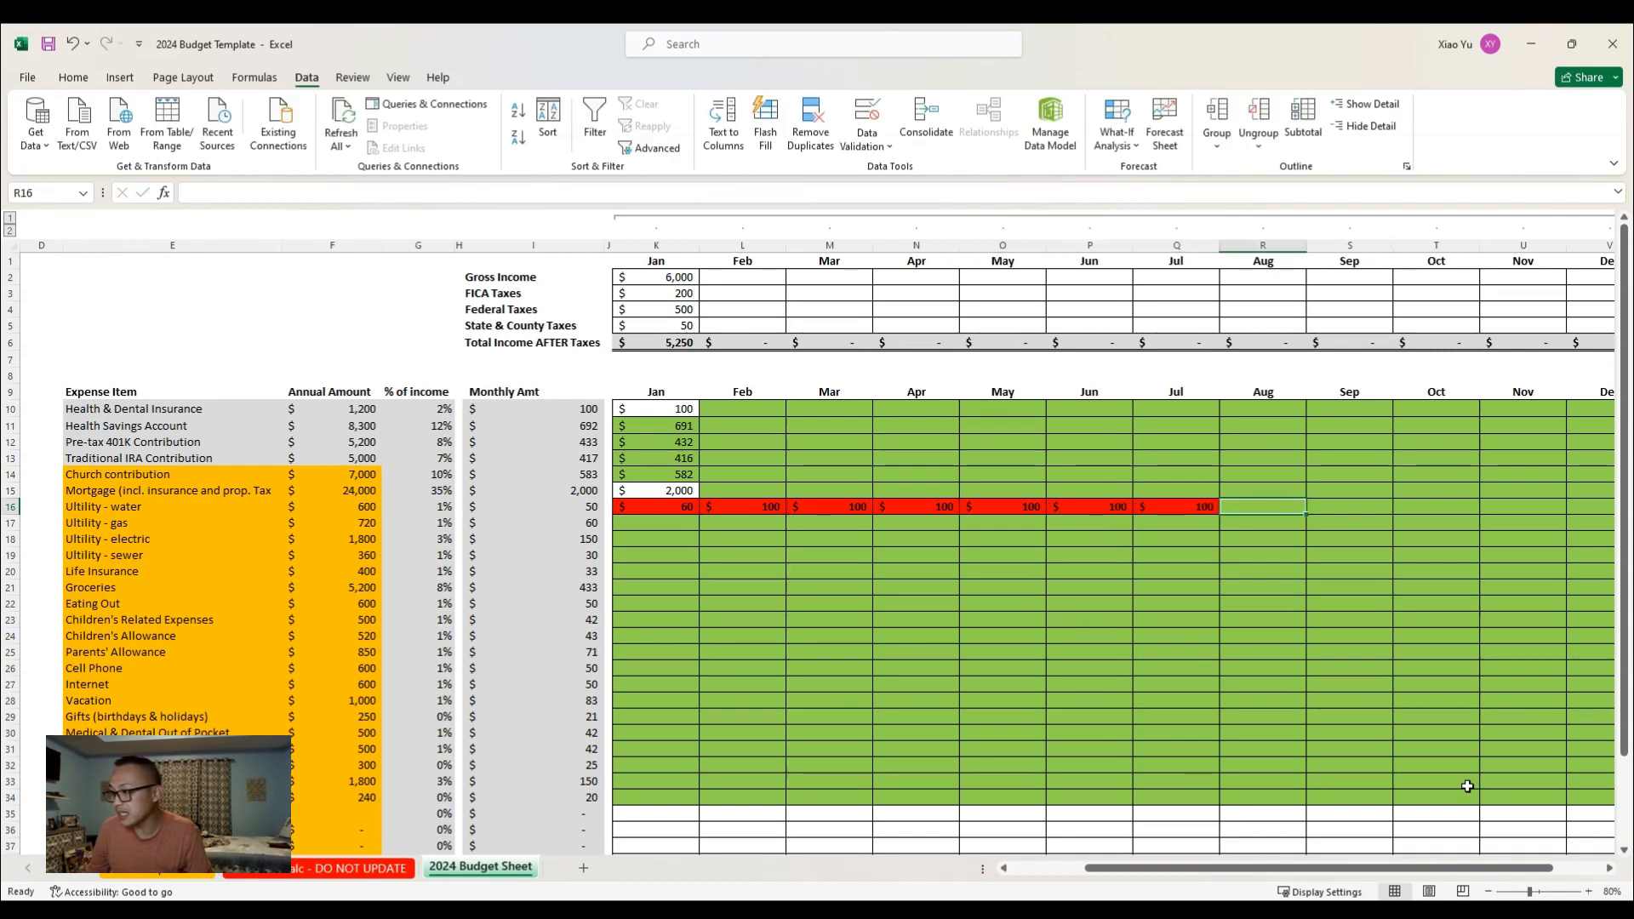
Compare the water utility's yearly total in W16 with its budgeted annual amount in F16
scroll(1466, 783, right, 2)
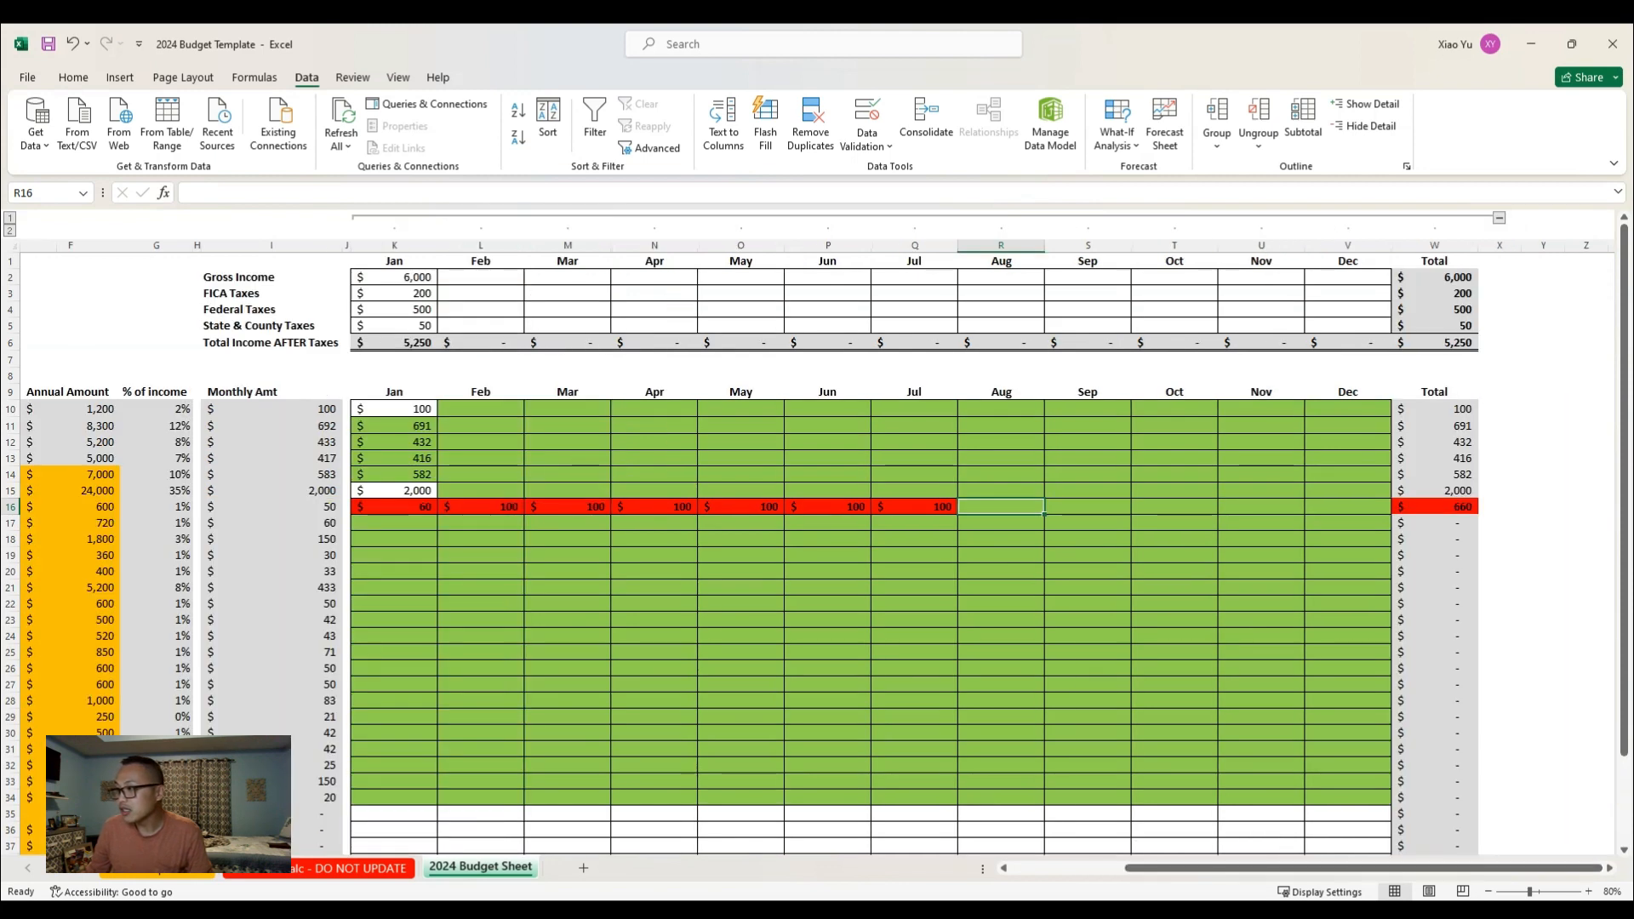
click(1434, 506)
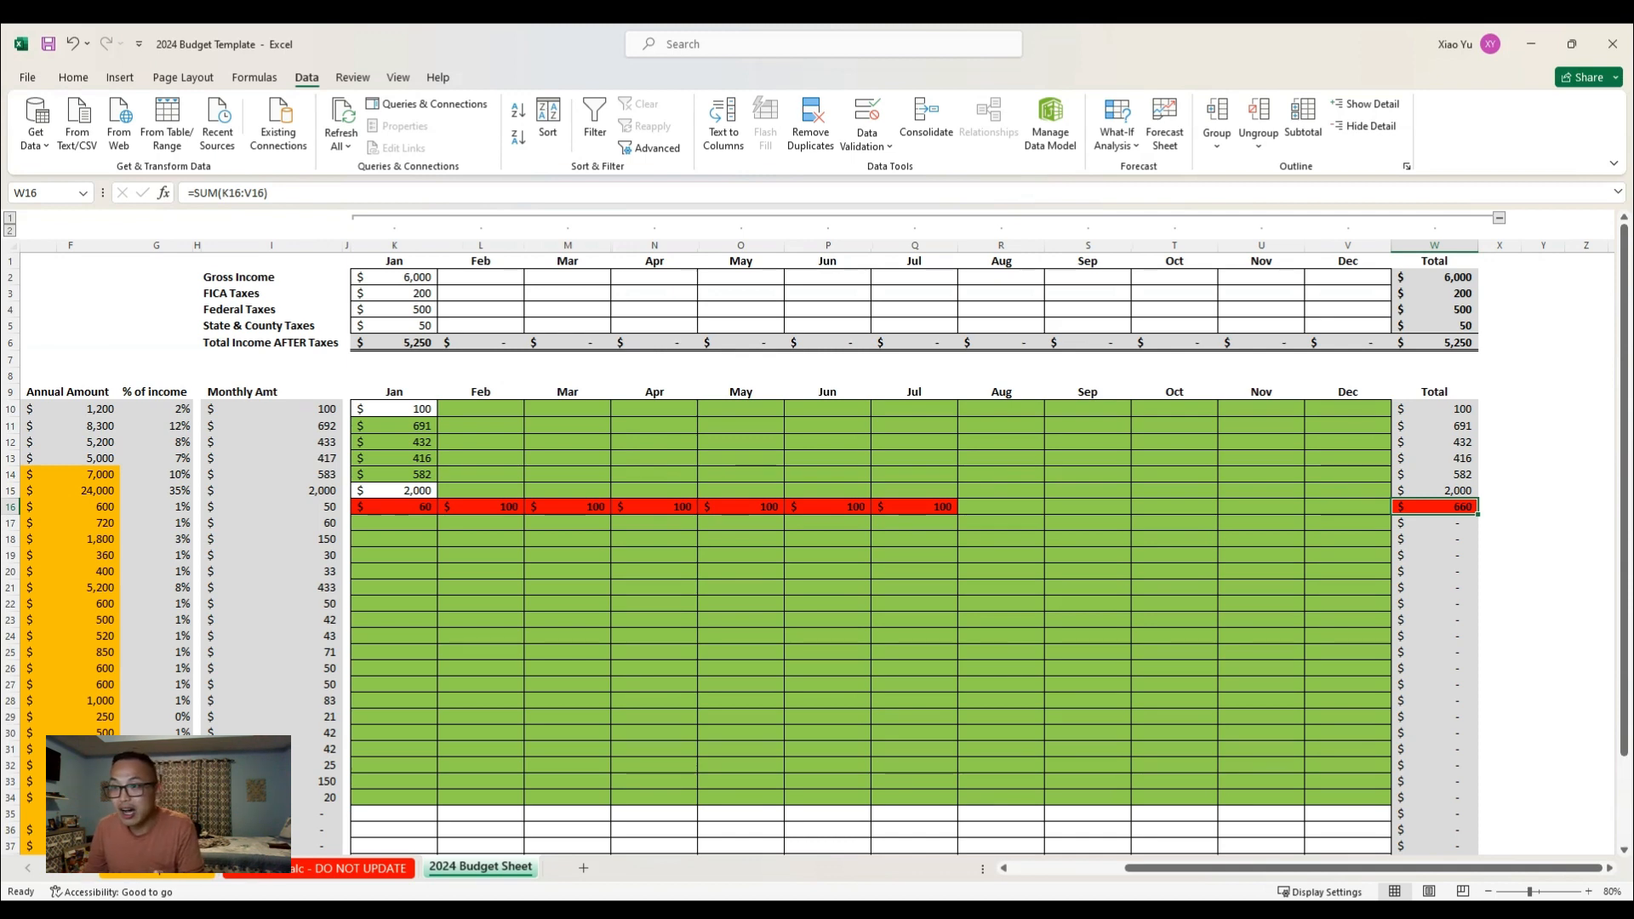
click(109, 507)
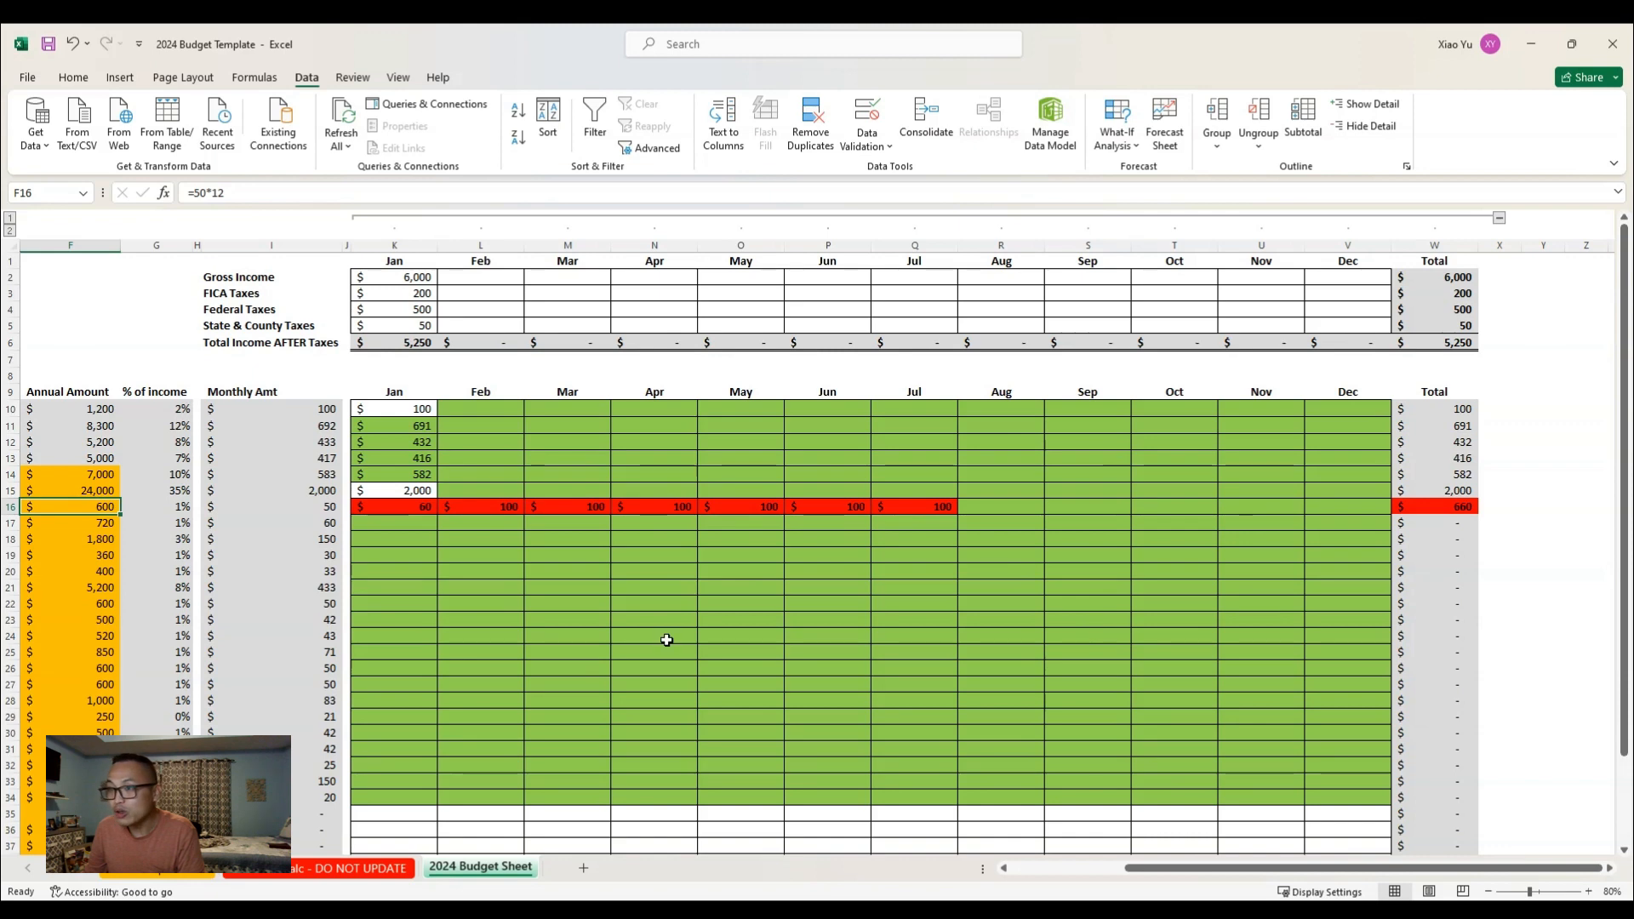
Fill the water utility expense for August through December in R16:V16 with 100 per month
click(388, 507)
drag(388, 507, 1348, 506)
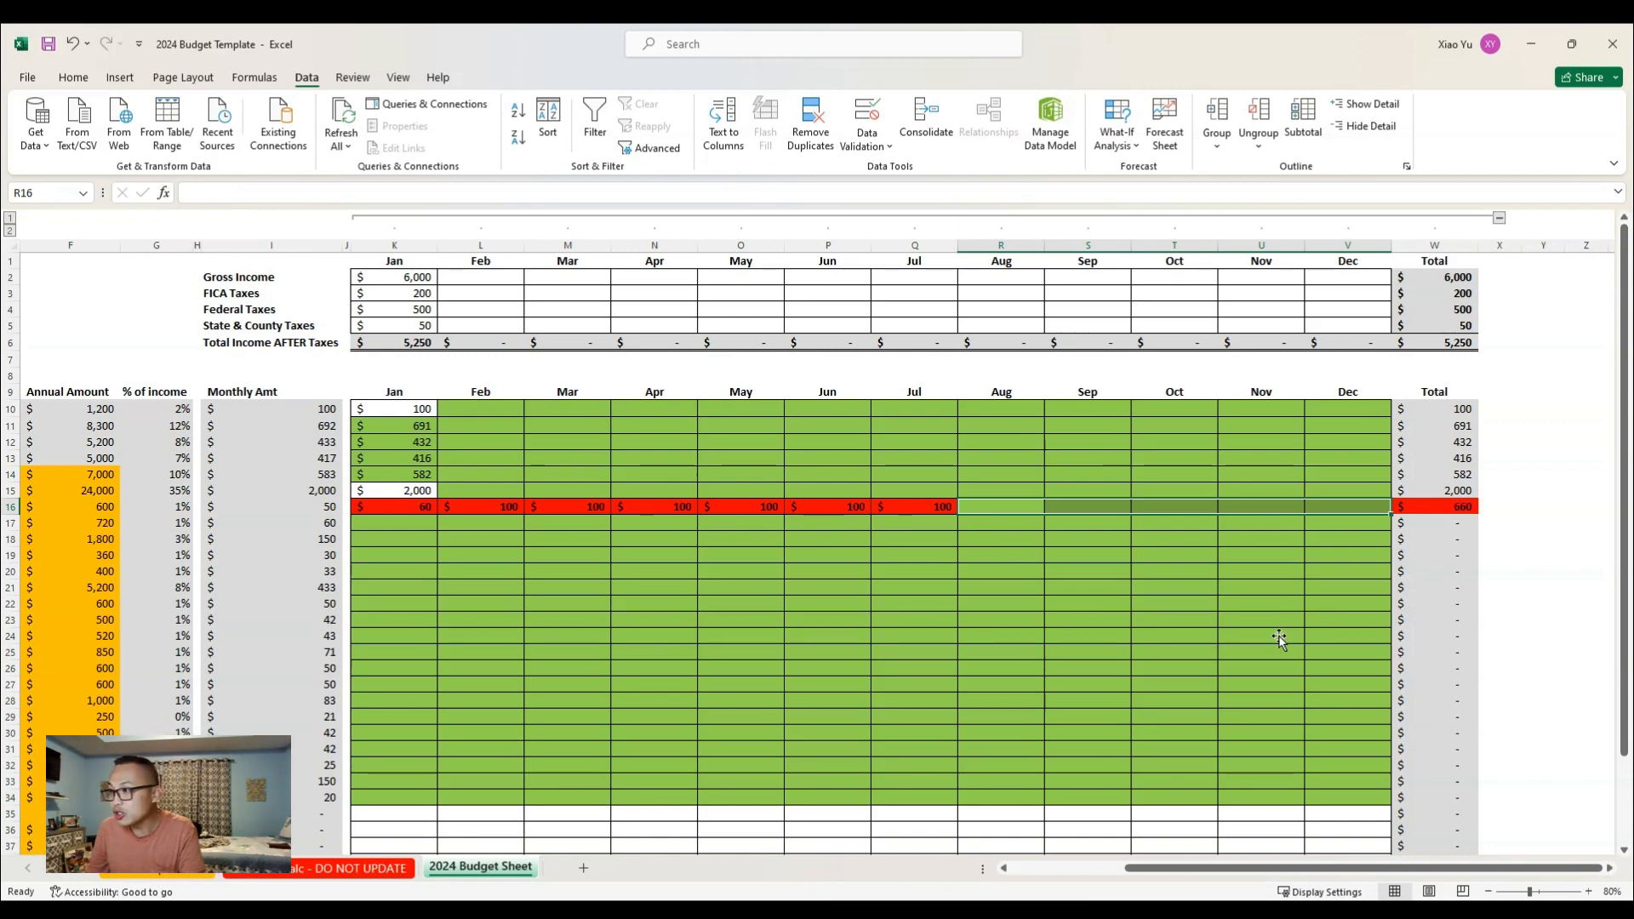
text(100)
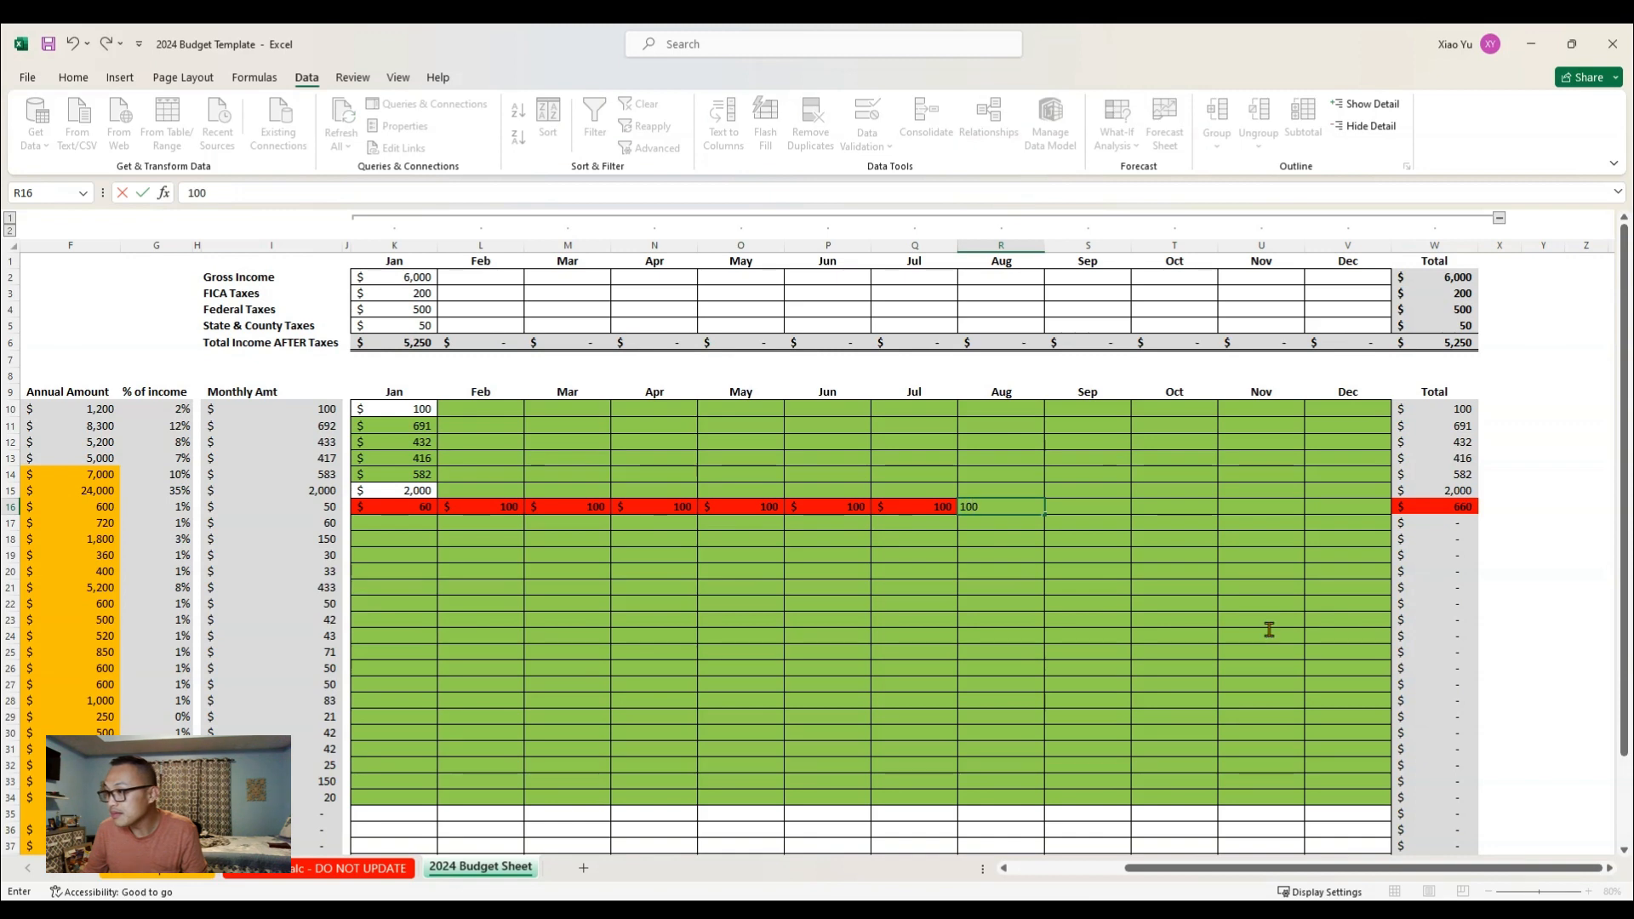
key(Tab)
text(100)
key(ctrl+Return)
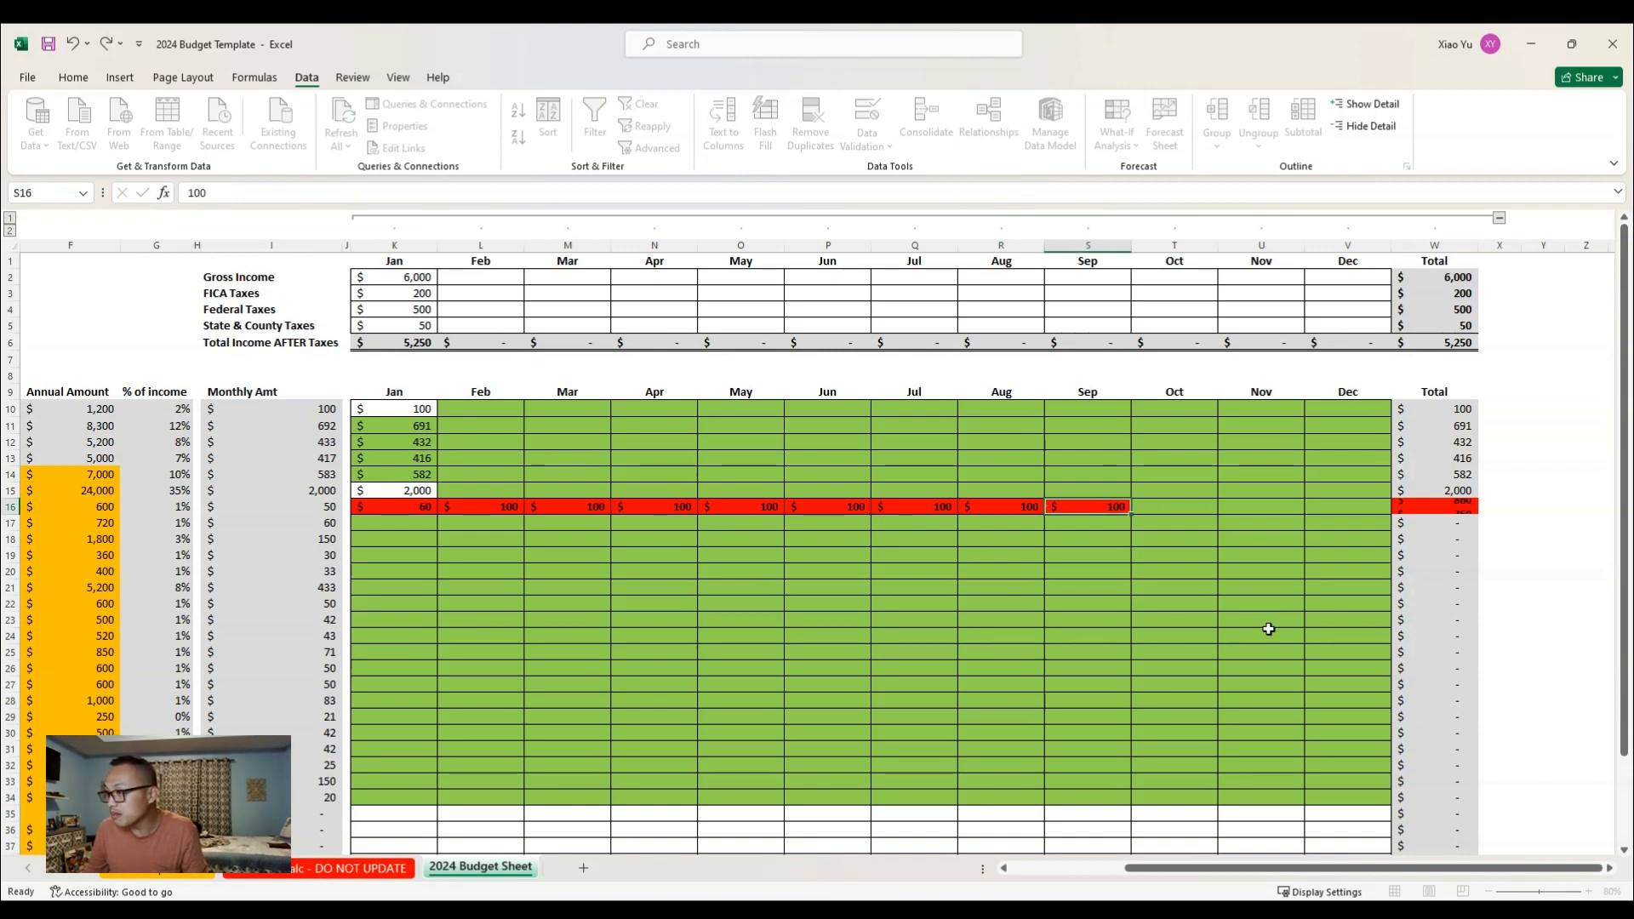
drag(1130, 514, 1353, 511)
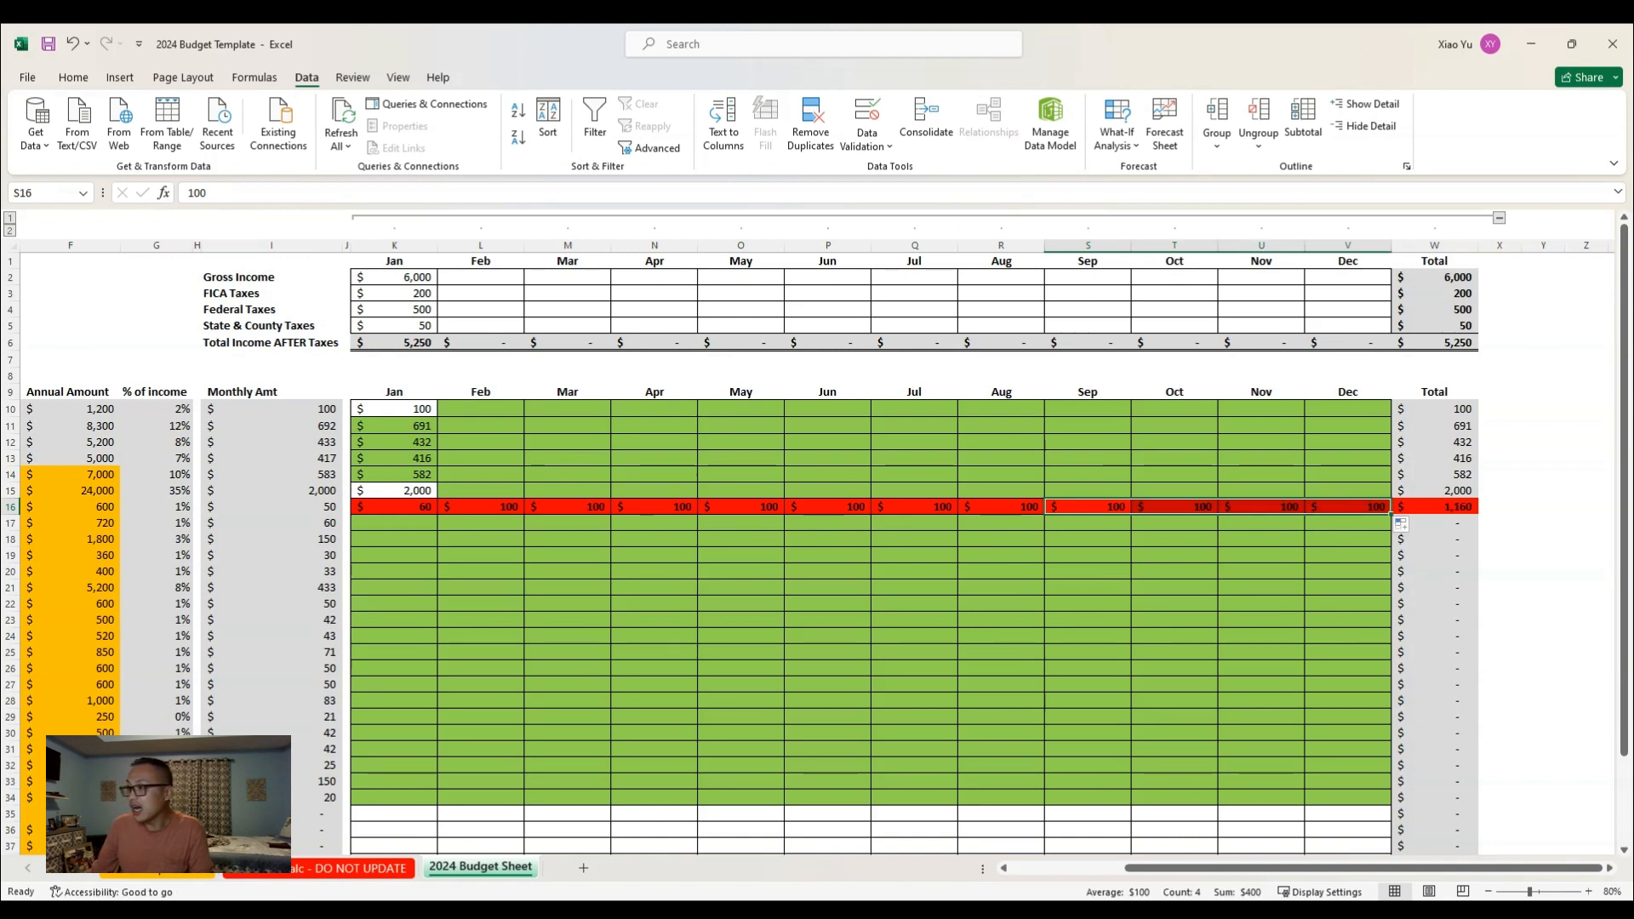
Check the water utility's yearly total in W16 and set its annual budget amount in F16 to 1200
click(1434, 507)
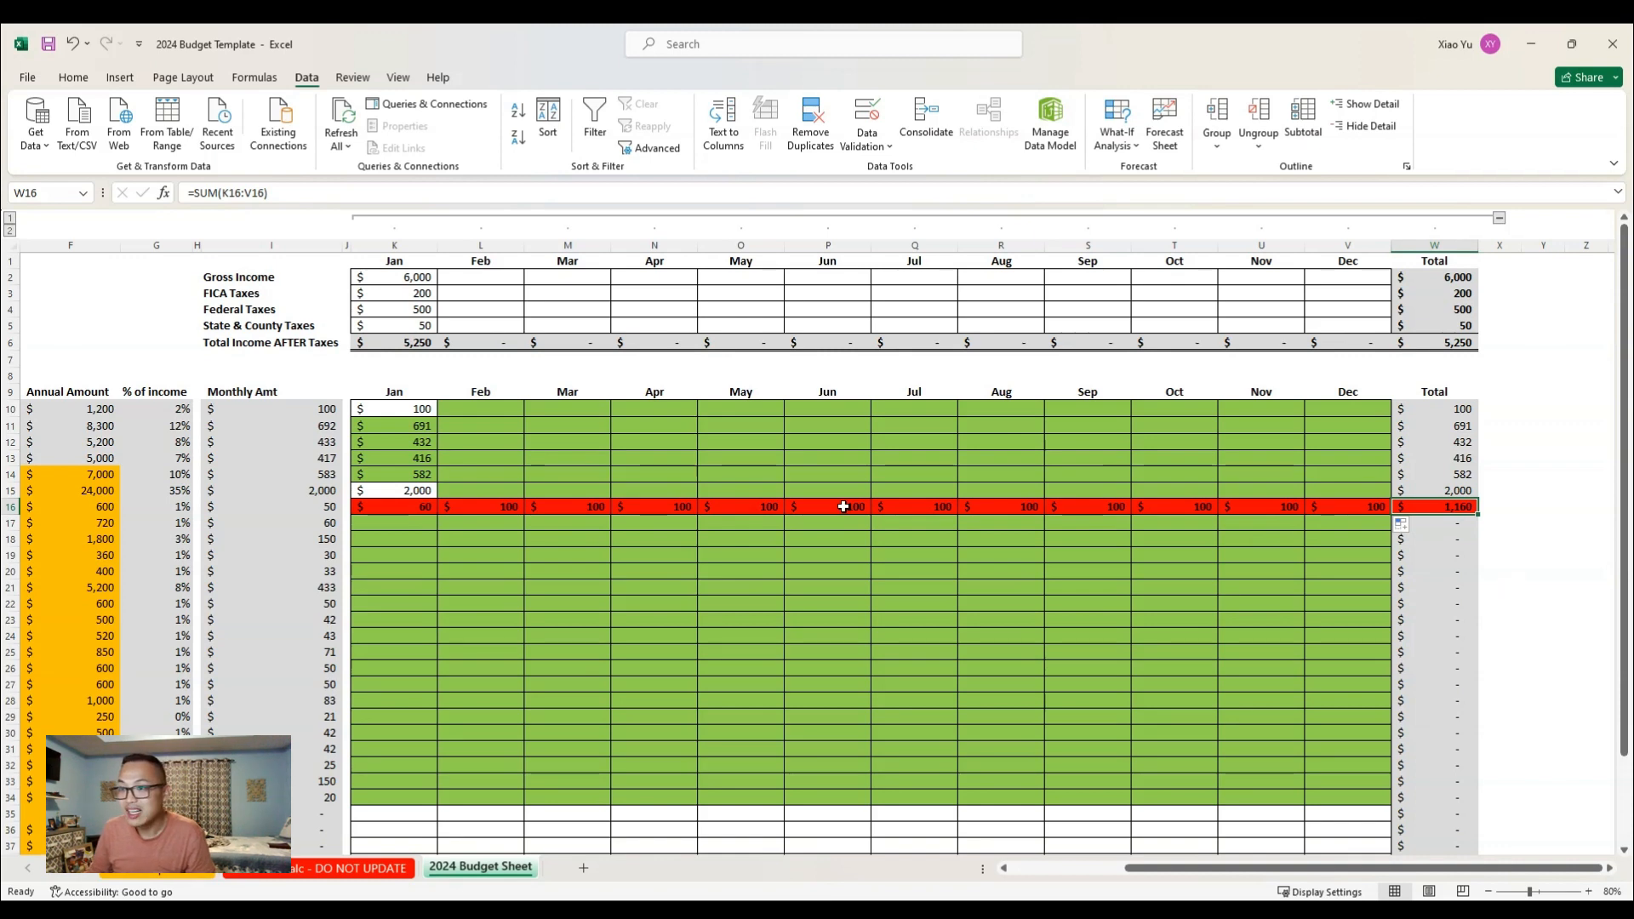
key(ctrl+Left)
key(ctrl+Left)
key(ctrl+Left)
key(ctrl+Left)
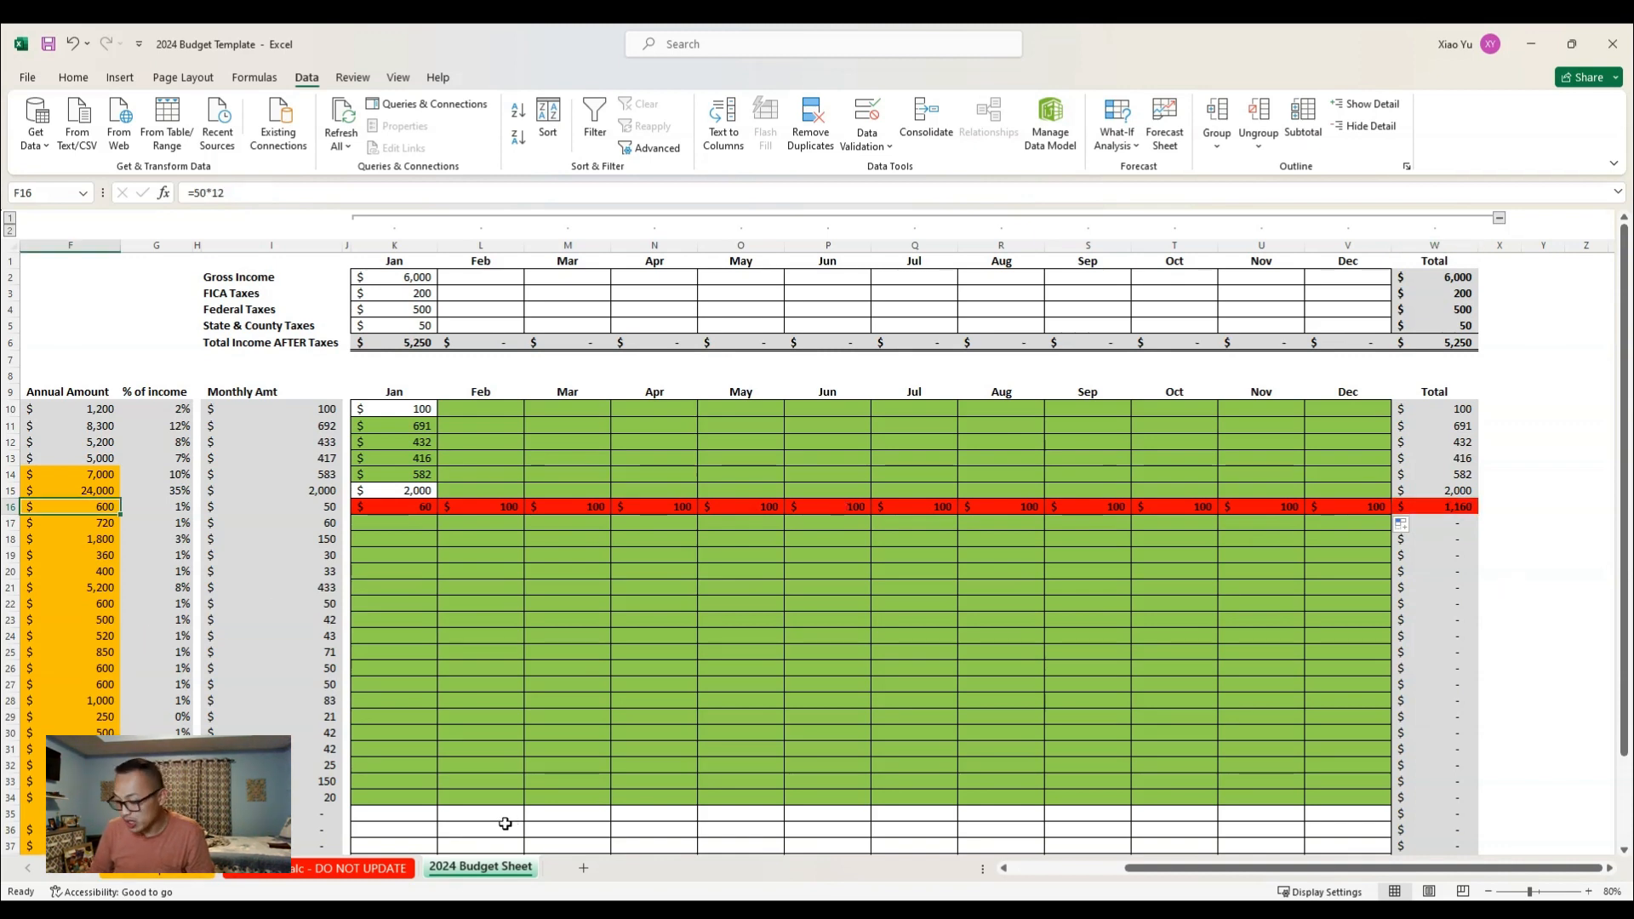
text(1200)
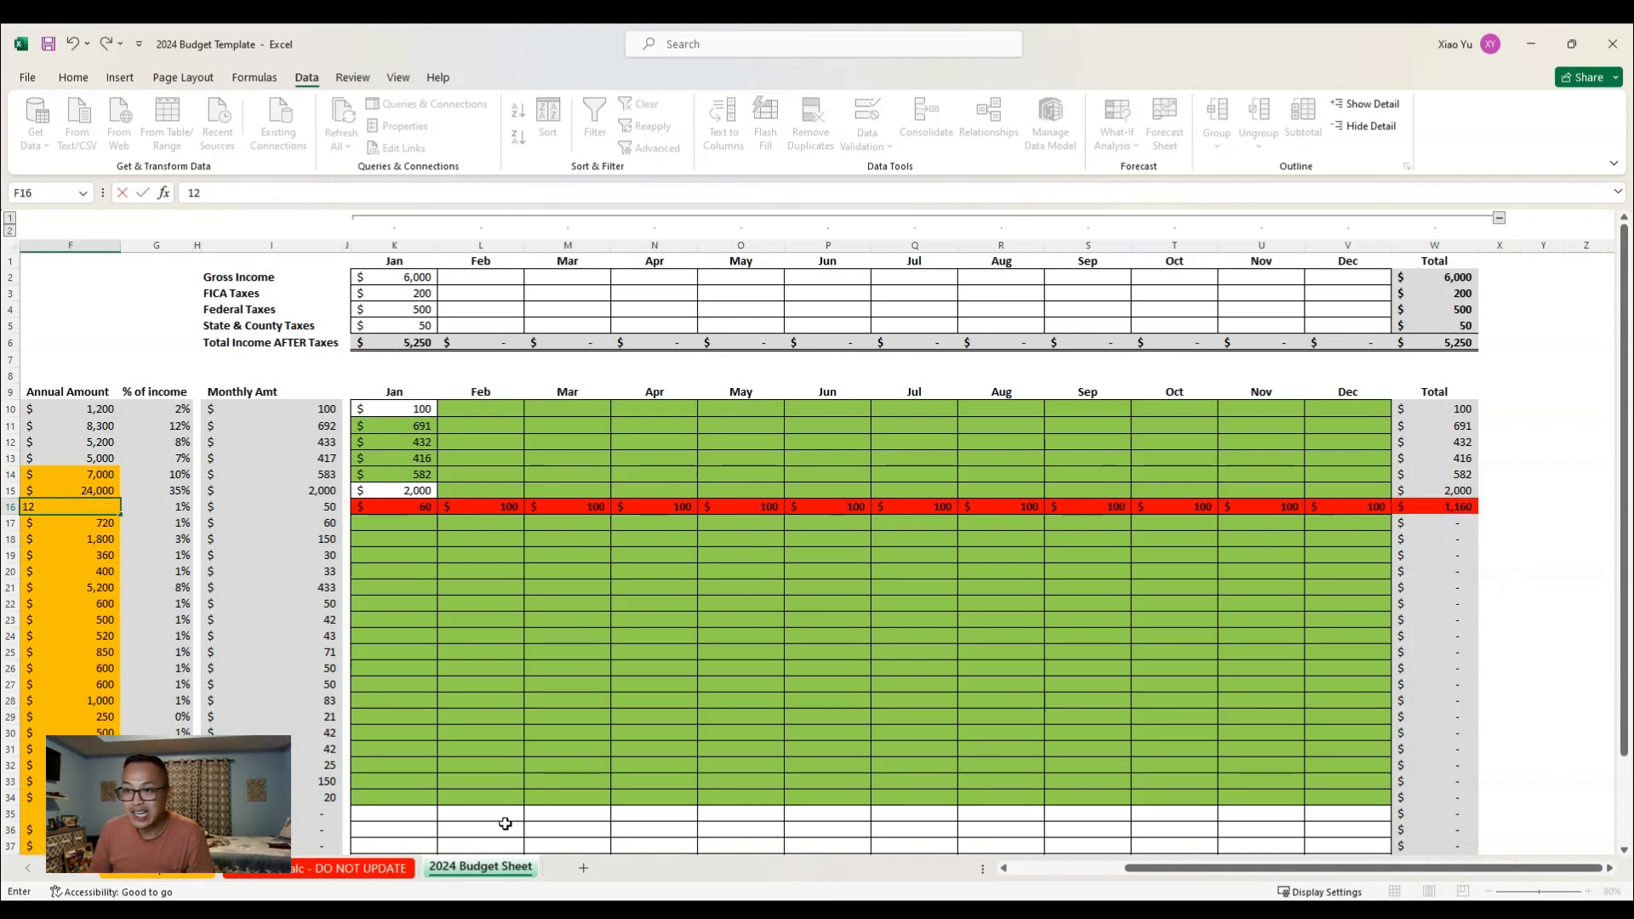
key(Return)
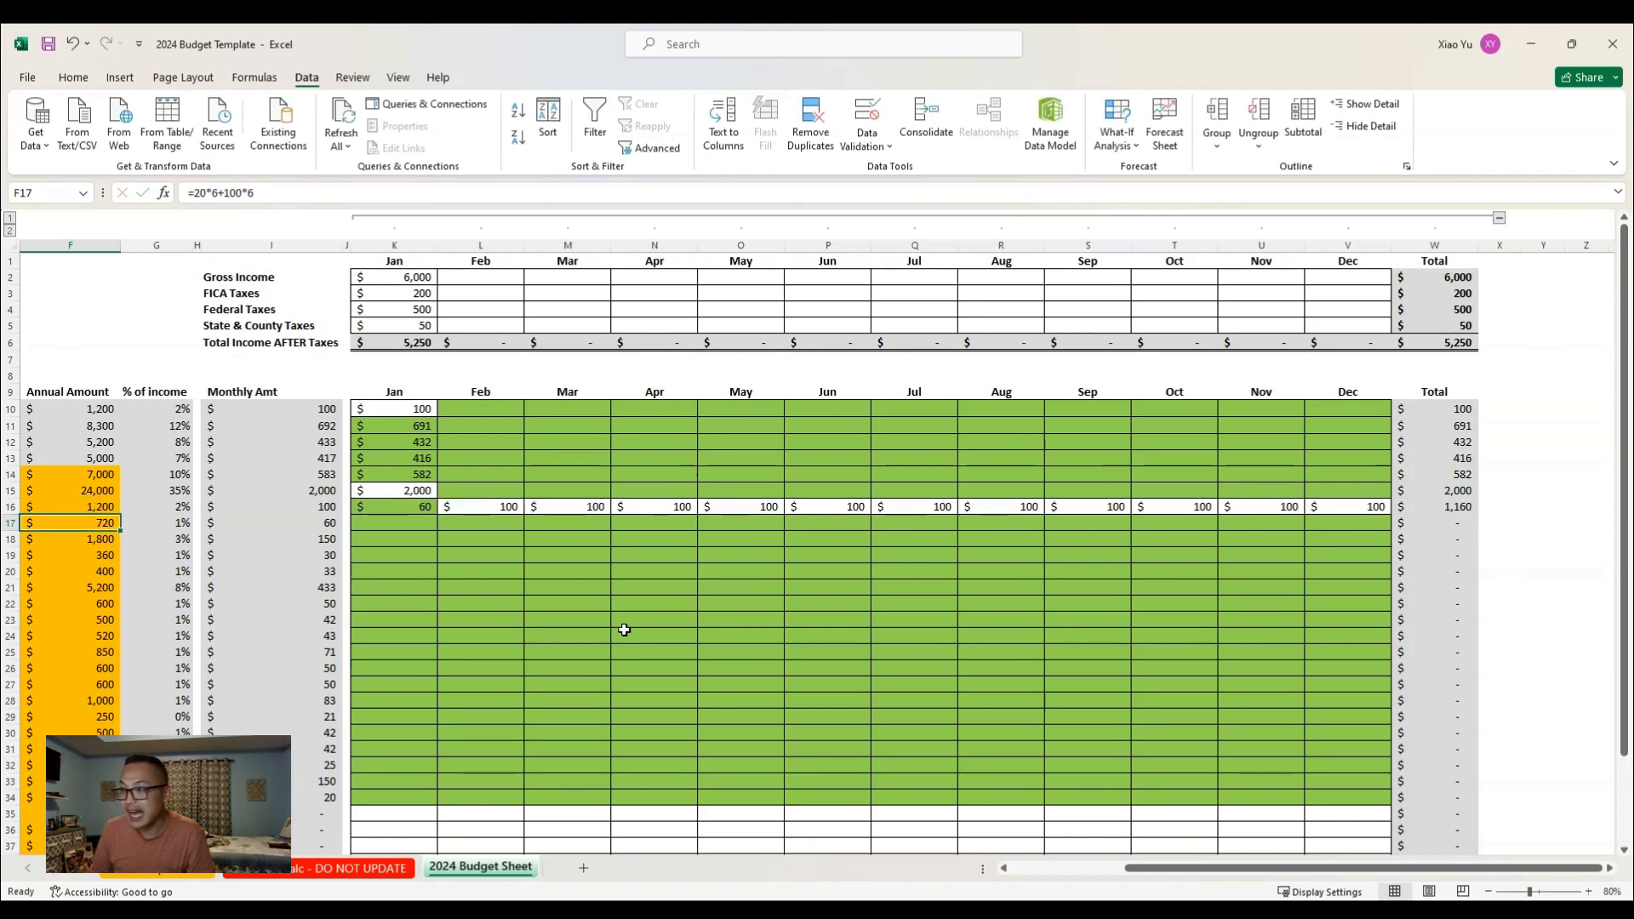
Examine the highlighting of the February to December water expenses in L16:V16 and the budget summary in columns A and B
key(Up)
key(Right)
key(Right)
key(Right)
key(Right)
key(Right)
key(Right)
key(shift+Right)
key(shift+Down)
key(shift+Right)
key(shift+Right)
key(shift+Right)
key(shift+Right)
key(shift+Right)
key(shift+Right)
key(shift+Right)
key(shift+Right)
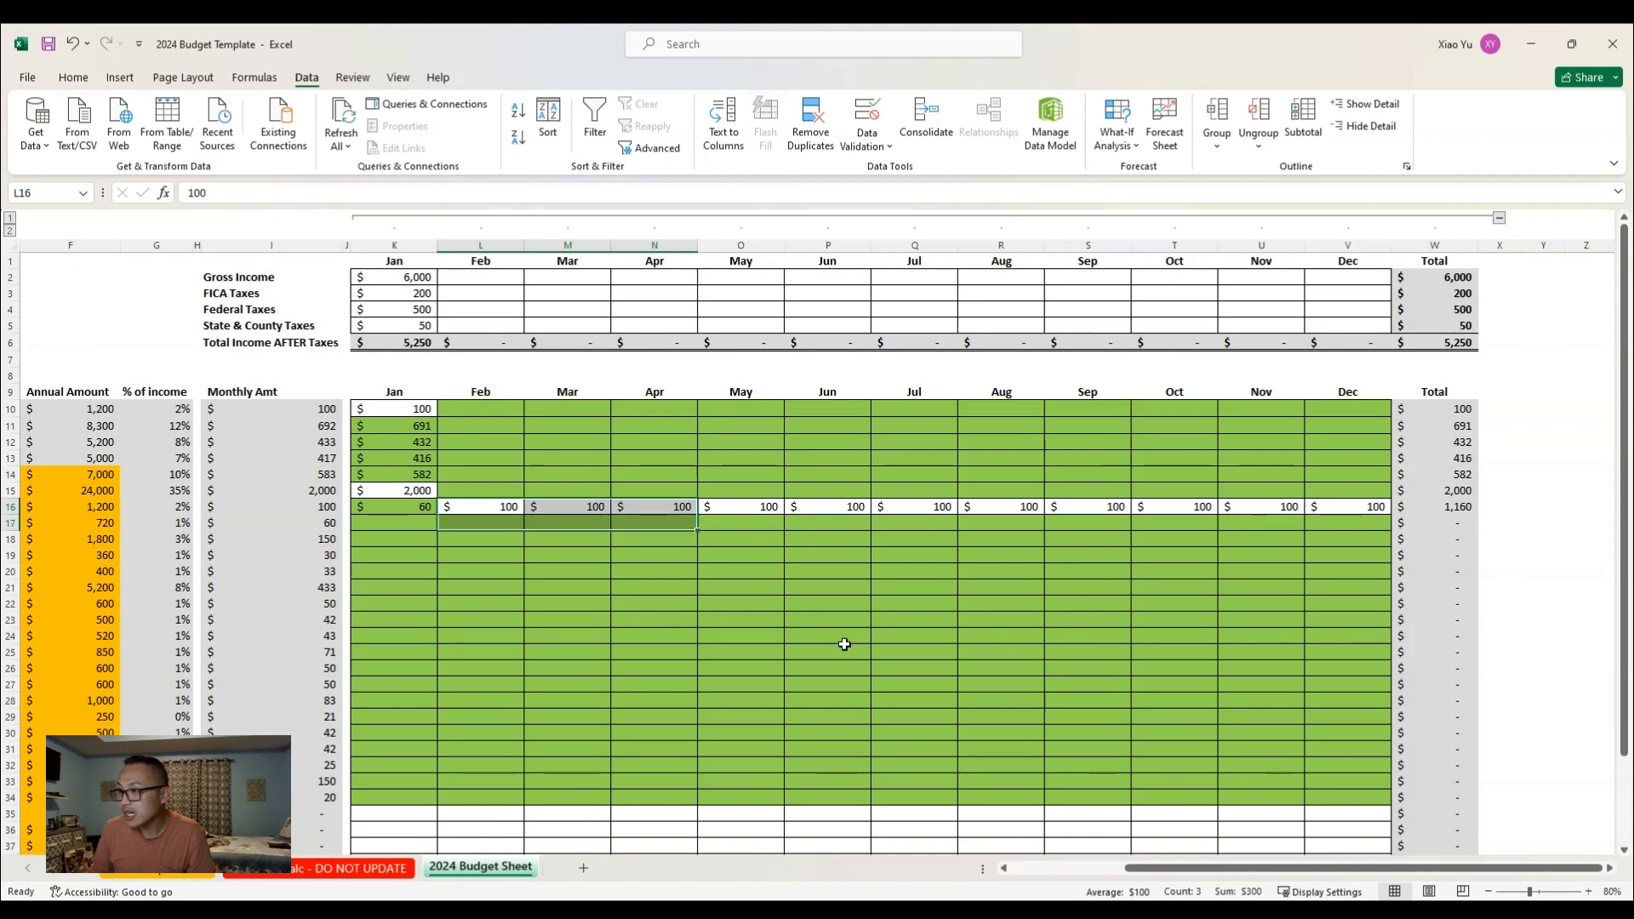
key(shift+Right)
key(shift+Up)
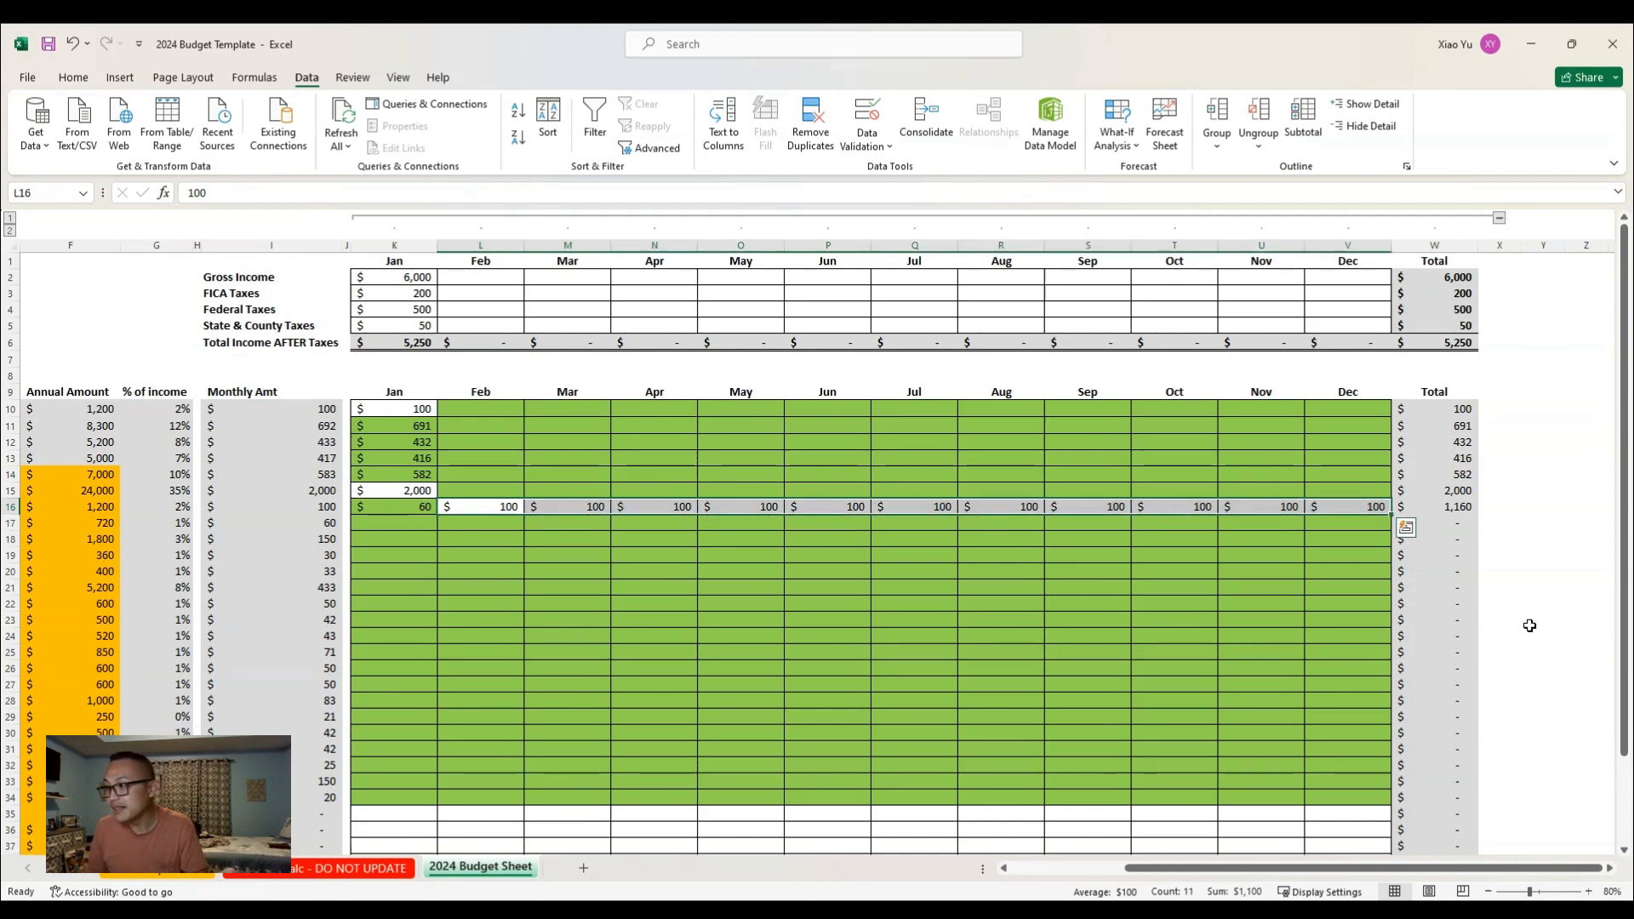
drag(1264, 867, 1150, 867)
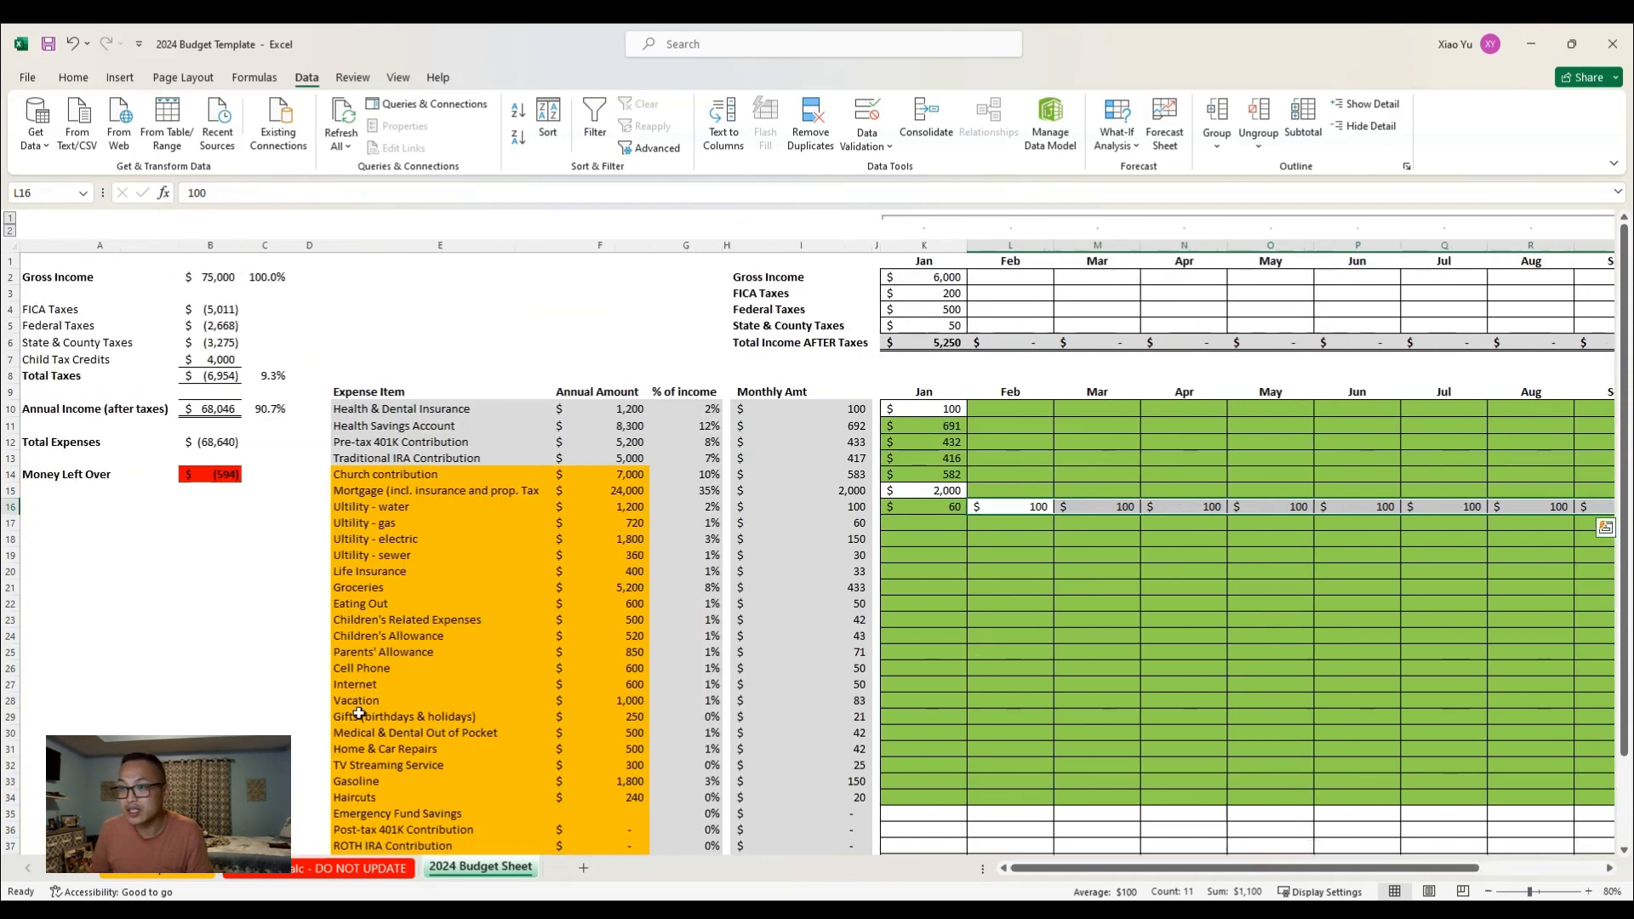
Check the Money Left Over amount in B14 and reduce the annual Vacation budget in F28 to 400
click(210, 474)
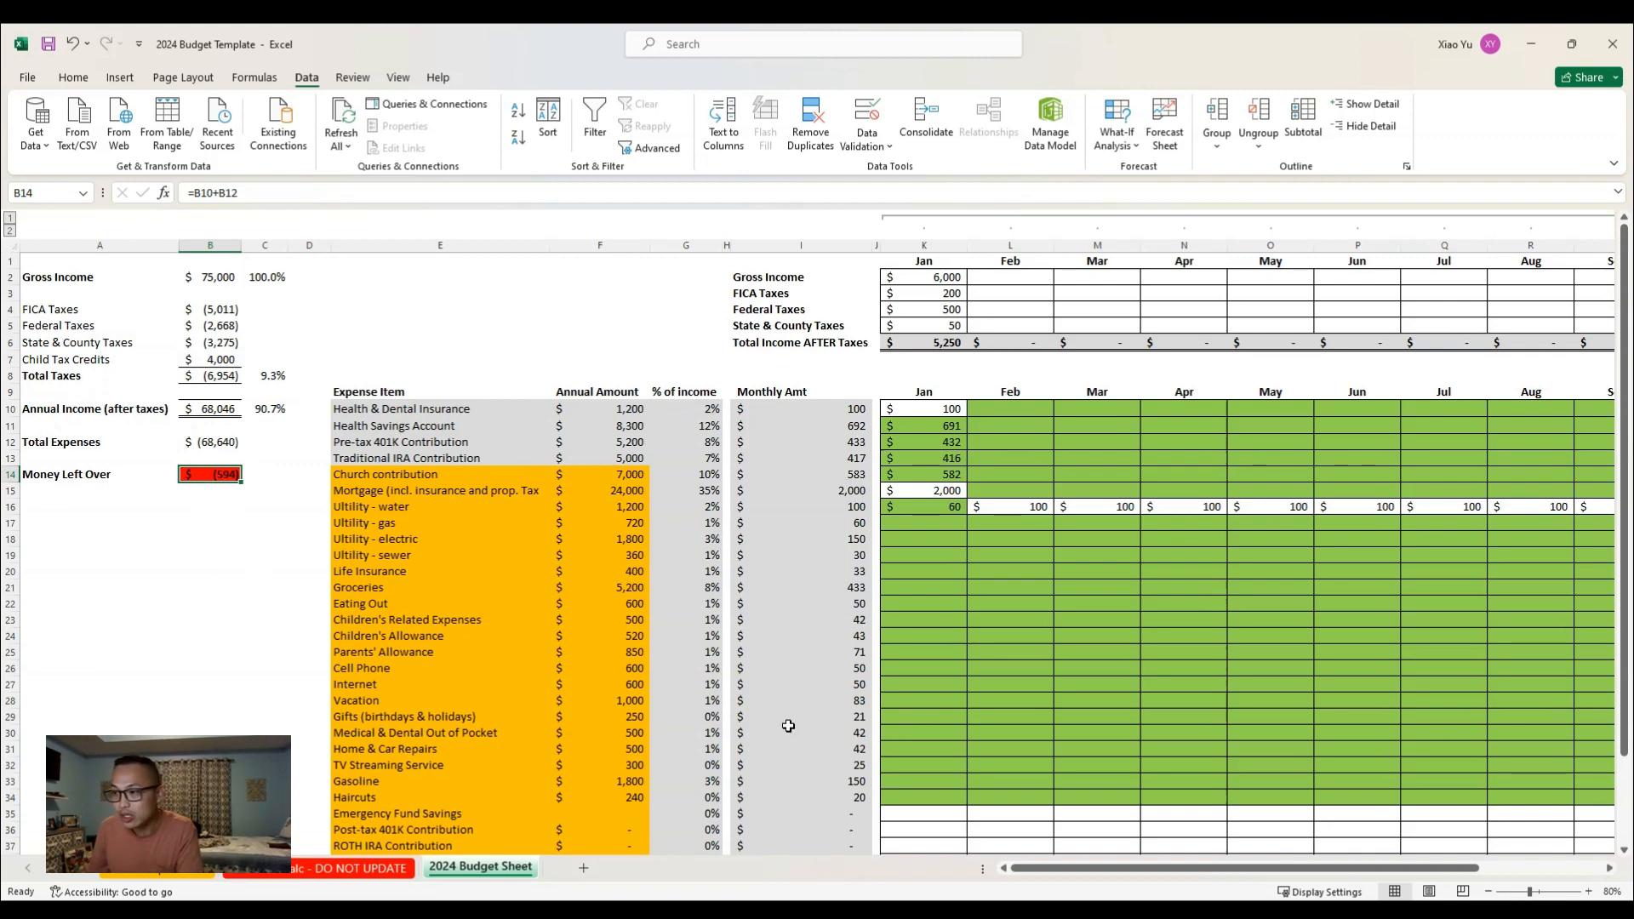
click(600, 588)
key(Down)
key(Down)
key(Down)
key(Down)
key(Down)
key(Down)
key(Down)
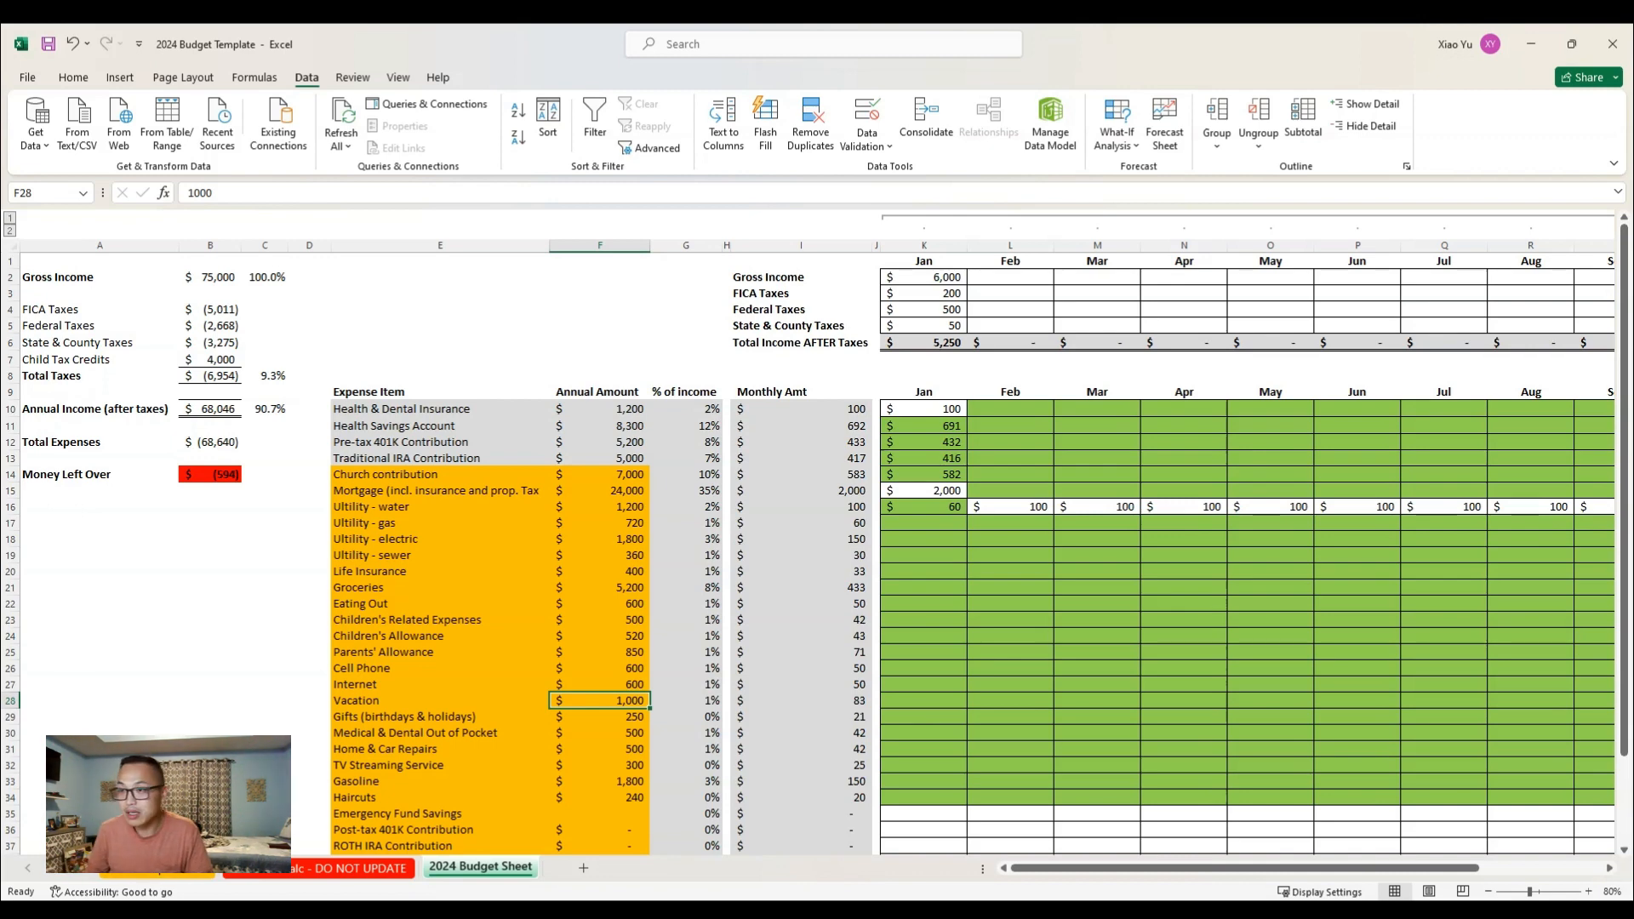
text(400)
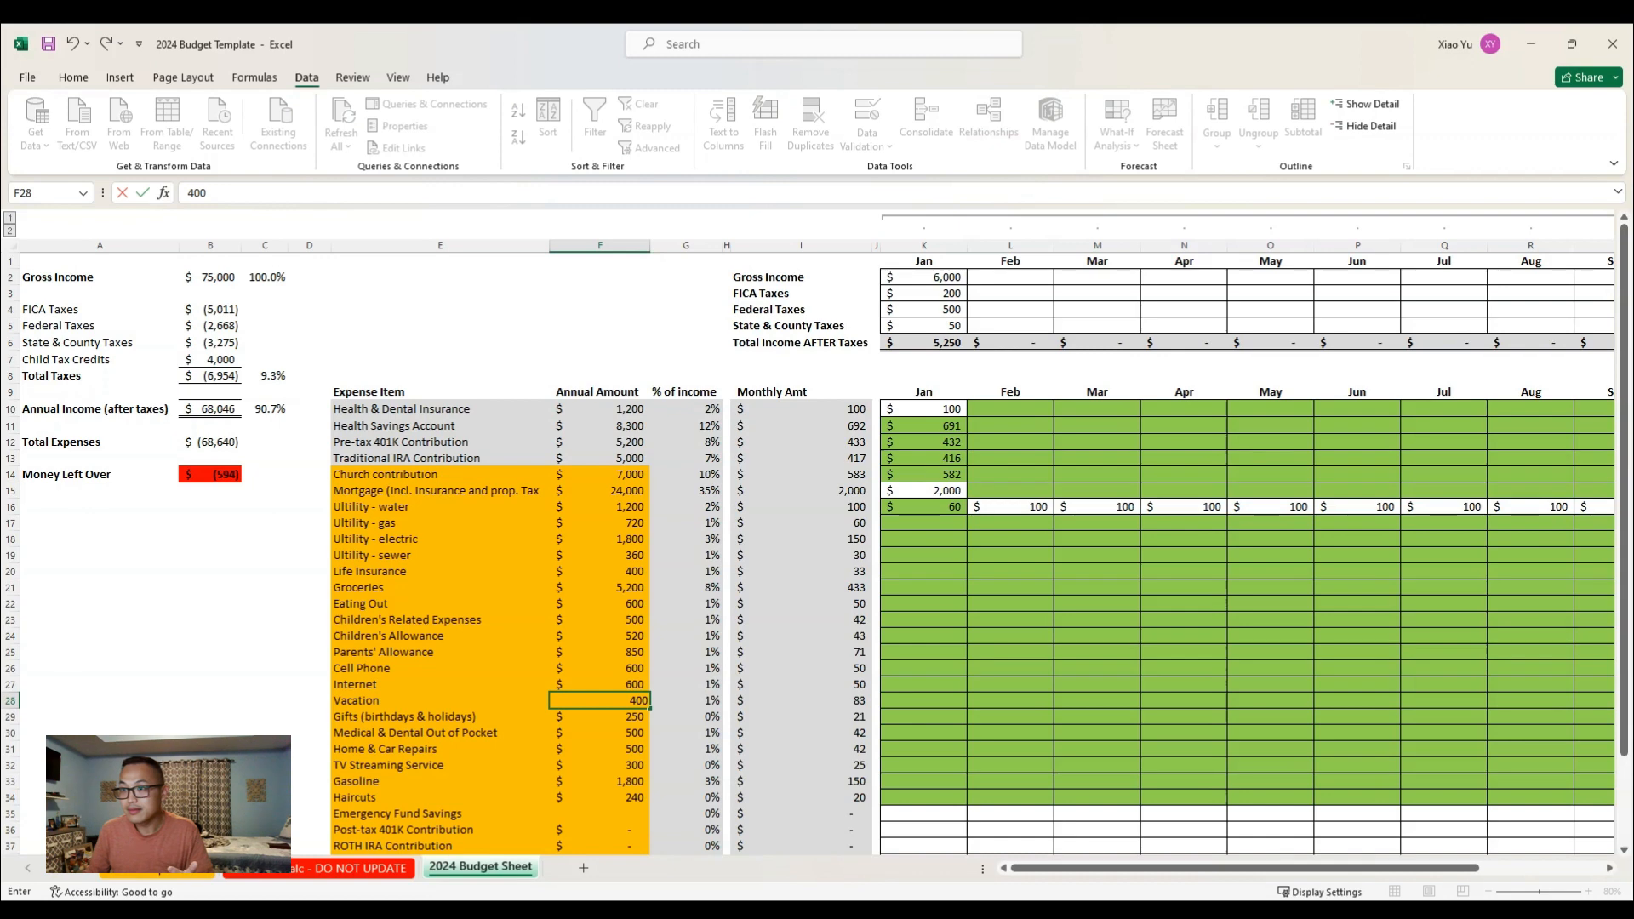
key(Return)
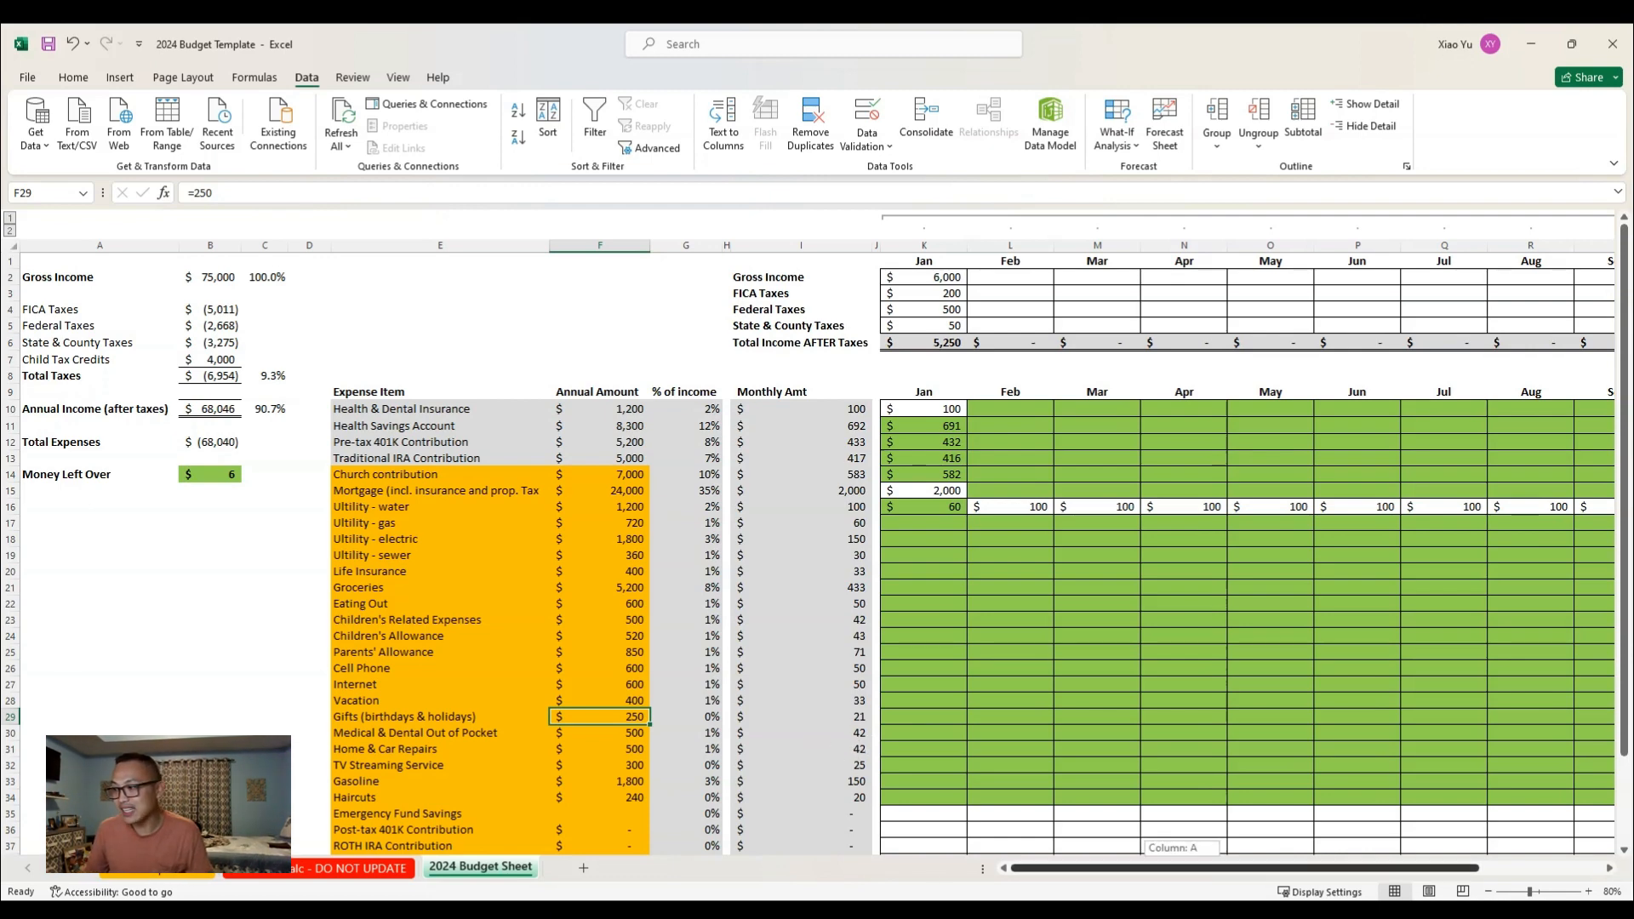
Review the January tax entries in K3:K5 and the January health and dental insurance expense in K10
scroll(1108, 644, right, 2)
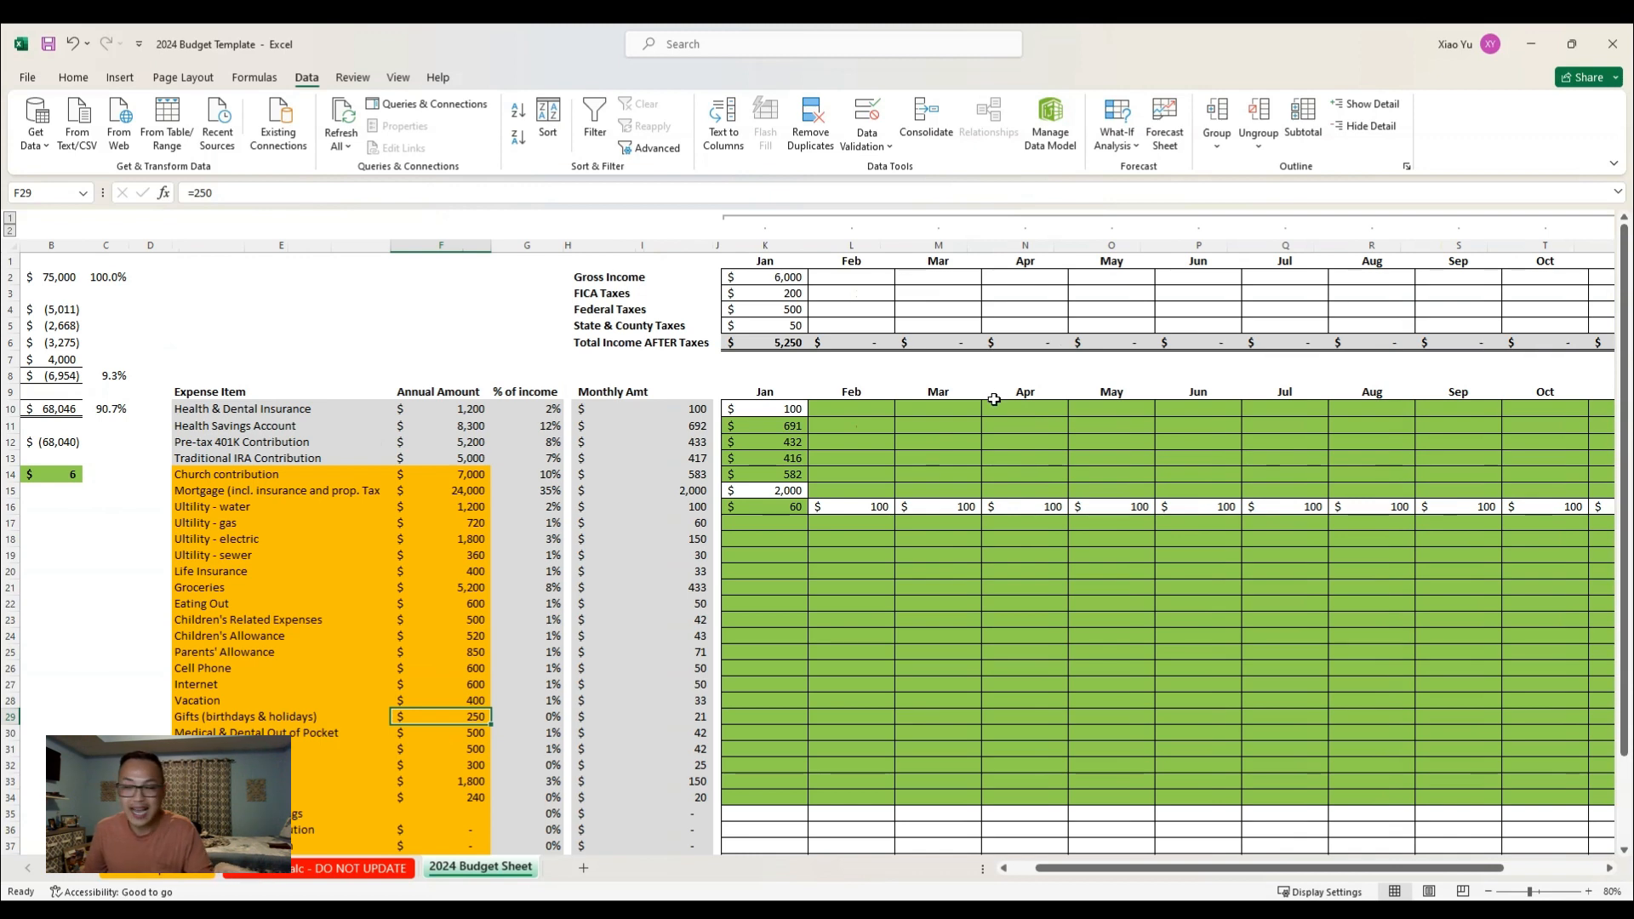
click(791, 294)
click(791, 310)
click(792, 323)
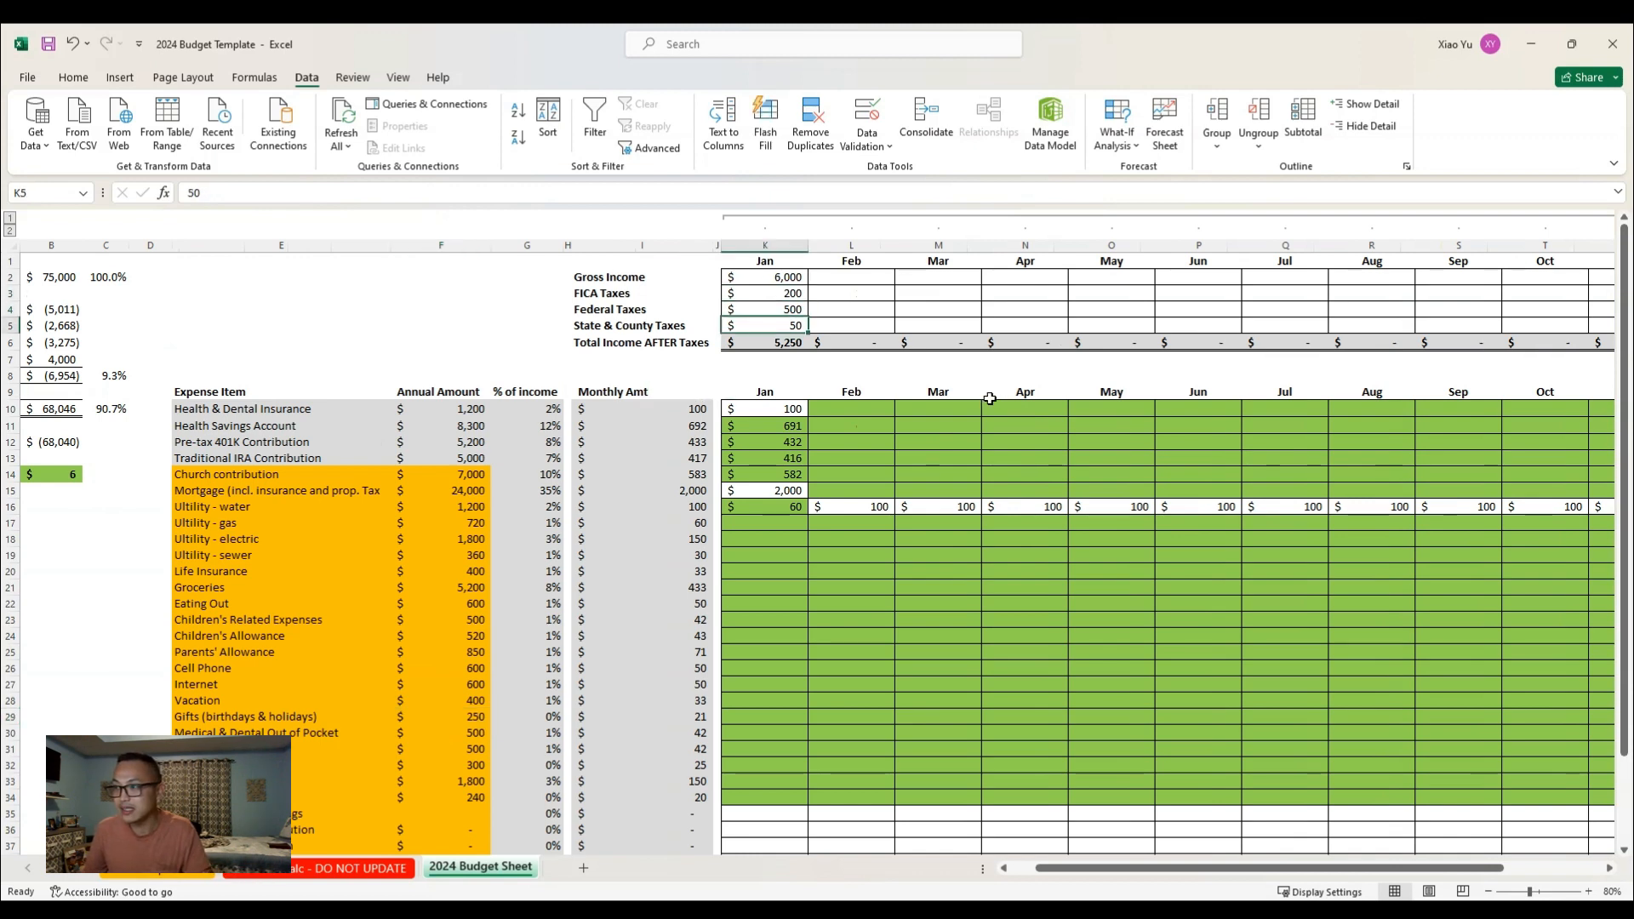
click(792, 410)
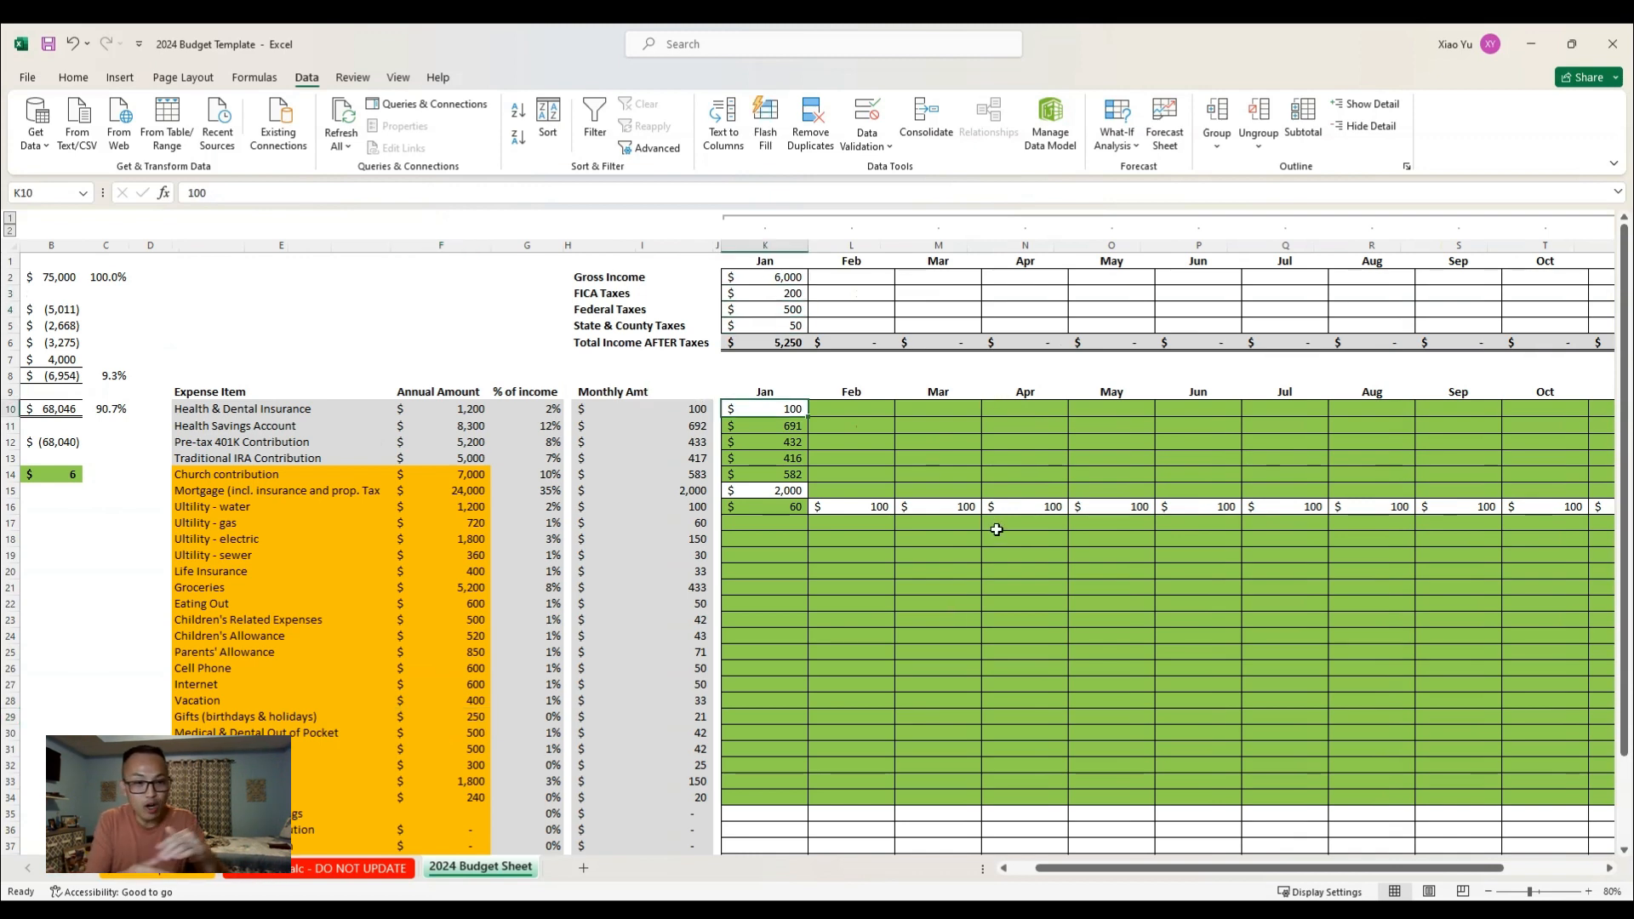